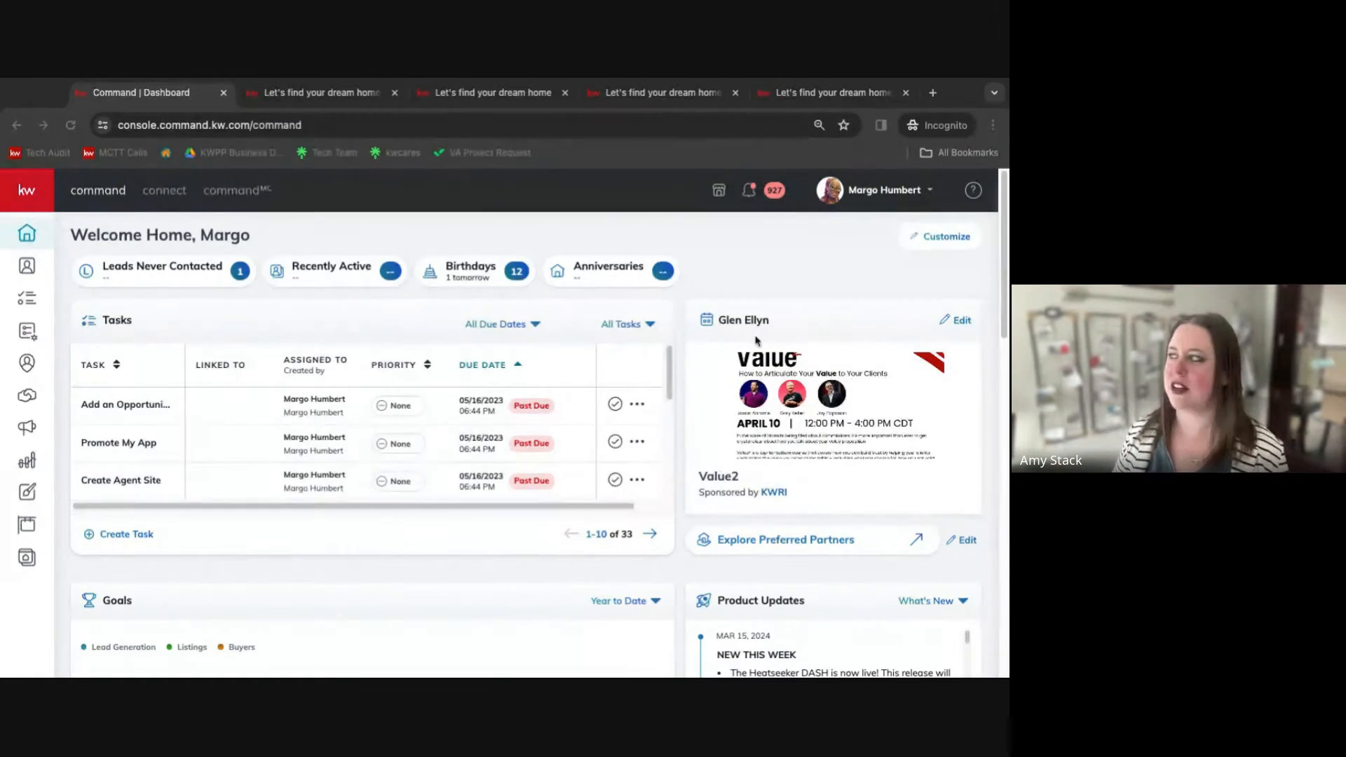
# Switch to the agent website tab and dismiss the cookie notice.
pyautogui.click(350, 98)
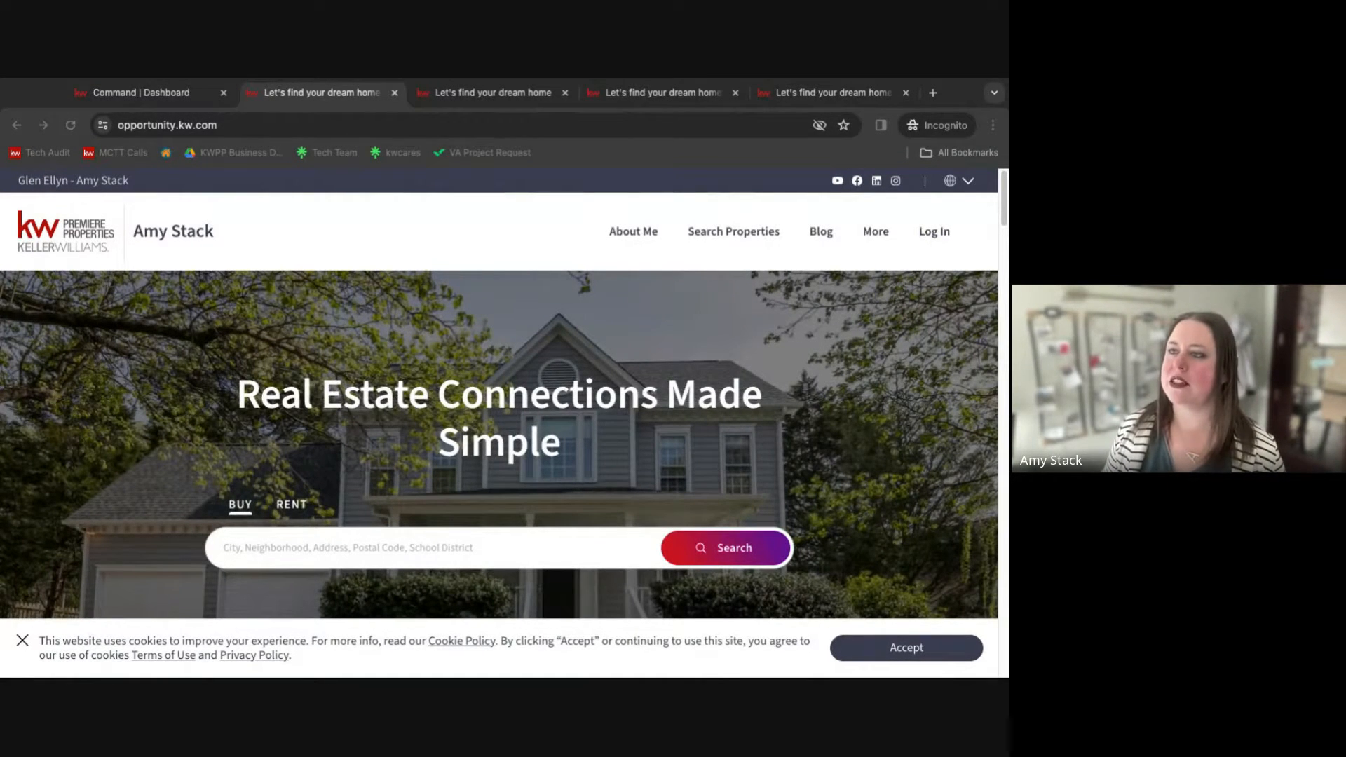
pyautogui.click(962, 103)
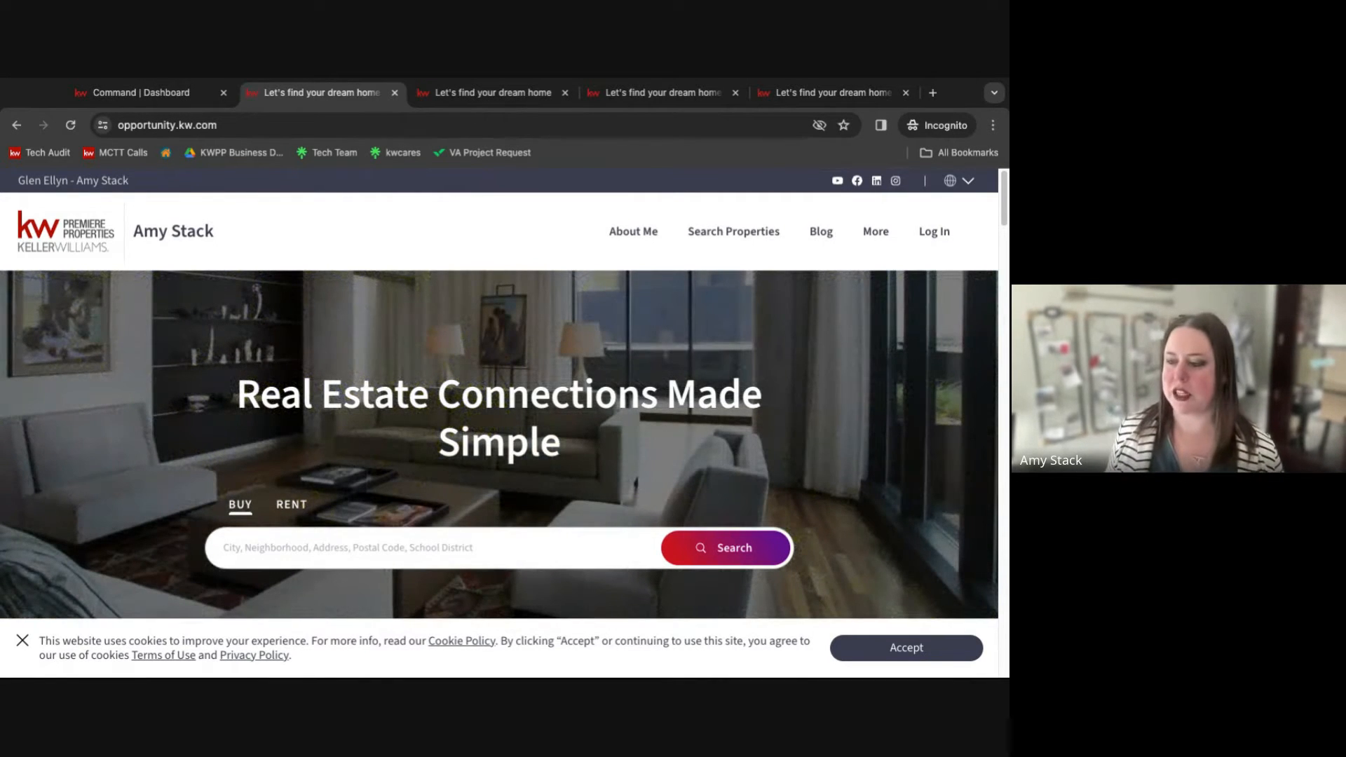
pyautogui.click(22, 640)
# Scroll through the agent website's homepage sections down to the footer and back to the top.
pyautogui.scroll(-1, 305, 508)
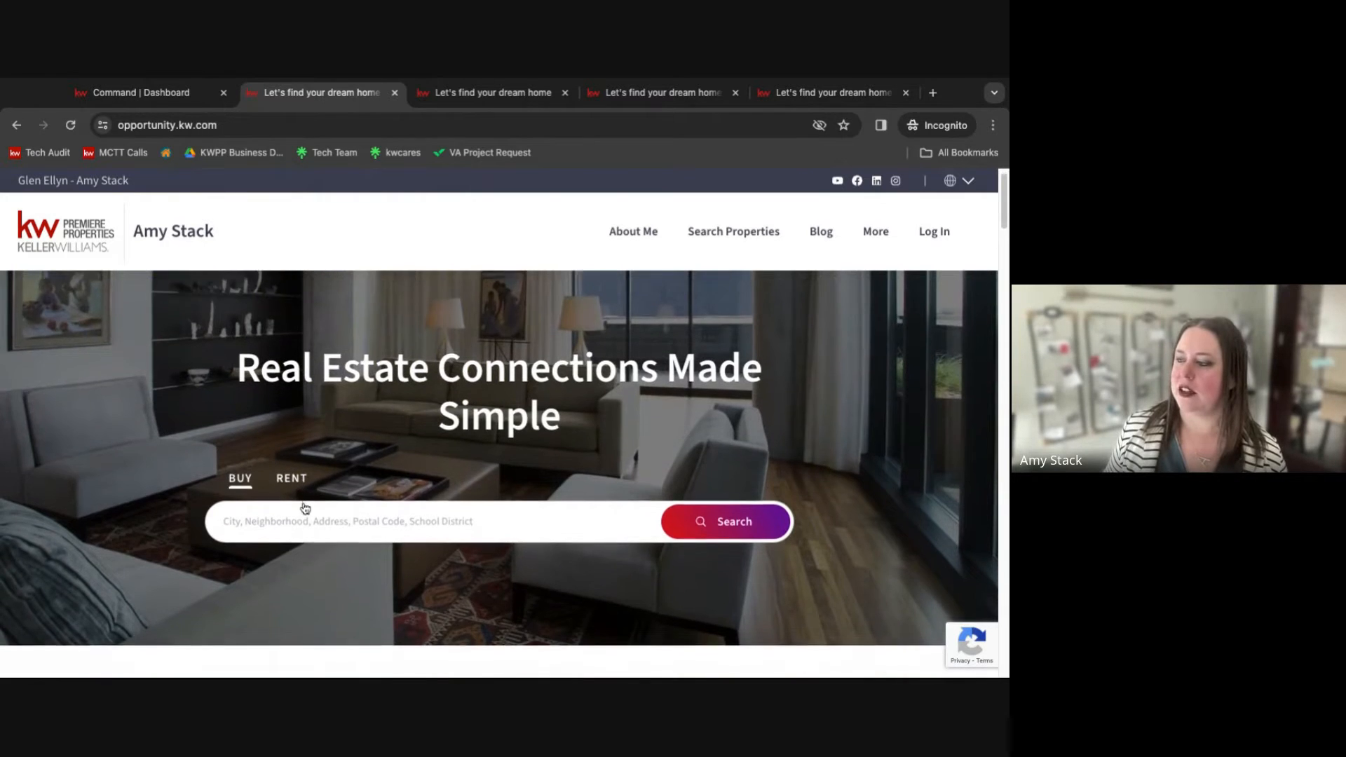
pyautogui.scroll(-5, 305, 508)
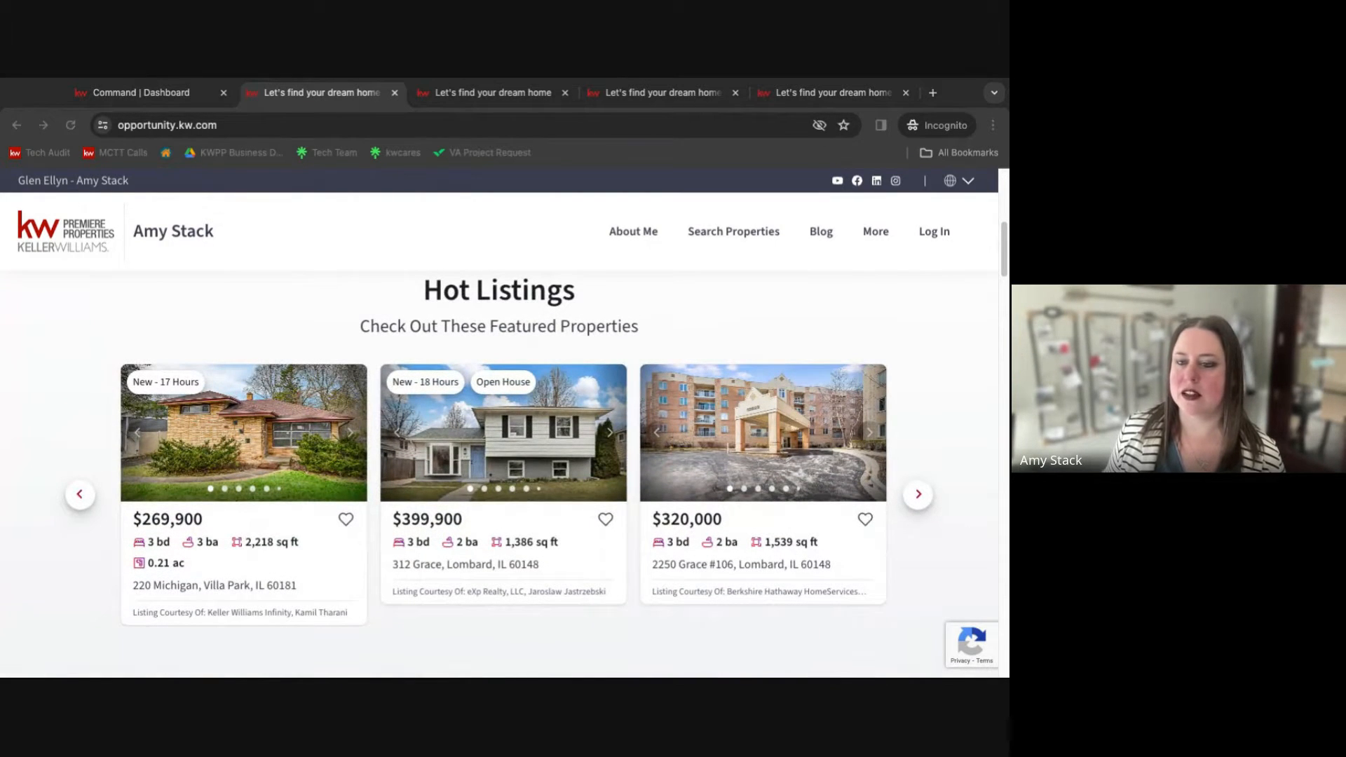
pyautogui.scroll(1, 231, 525)
pyautogui.scroll(-1, 420, 511)
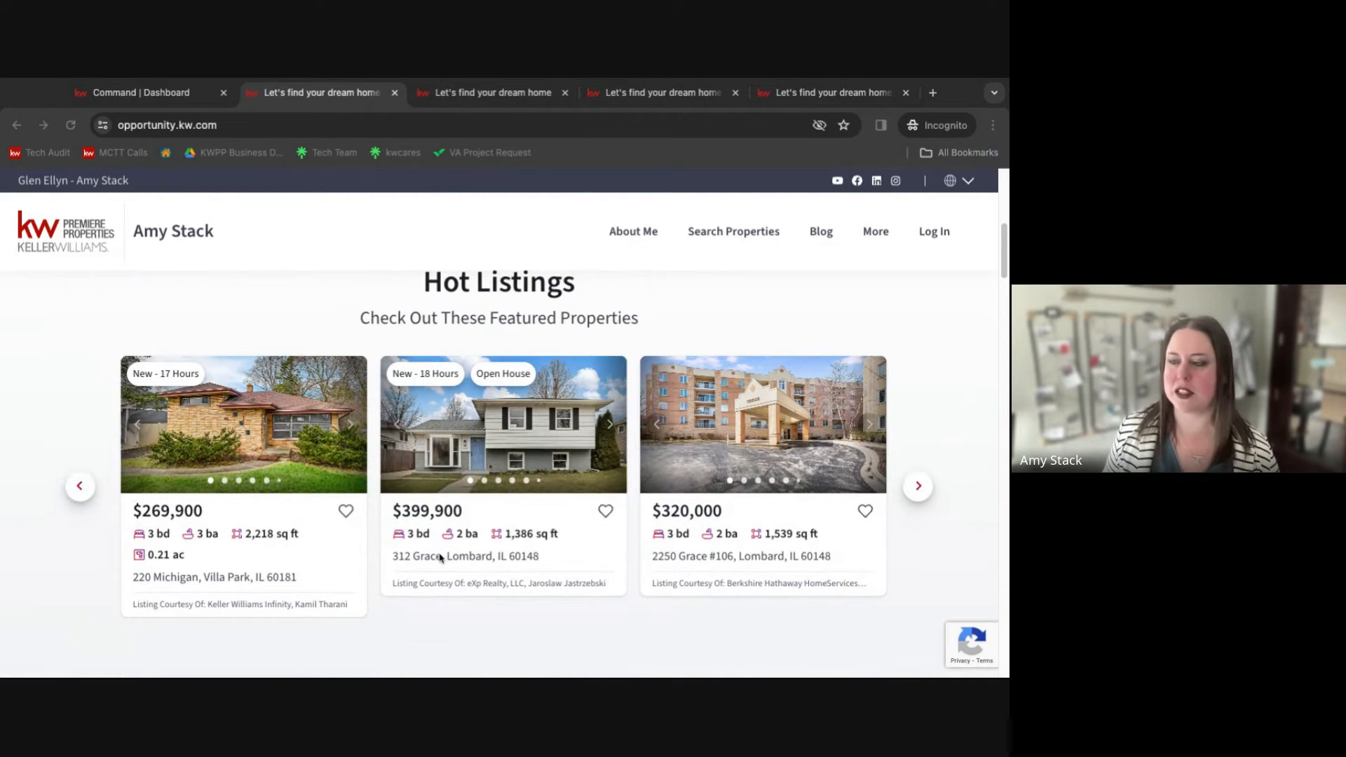
pyautogui.scroll(-1, 387, 588)
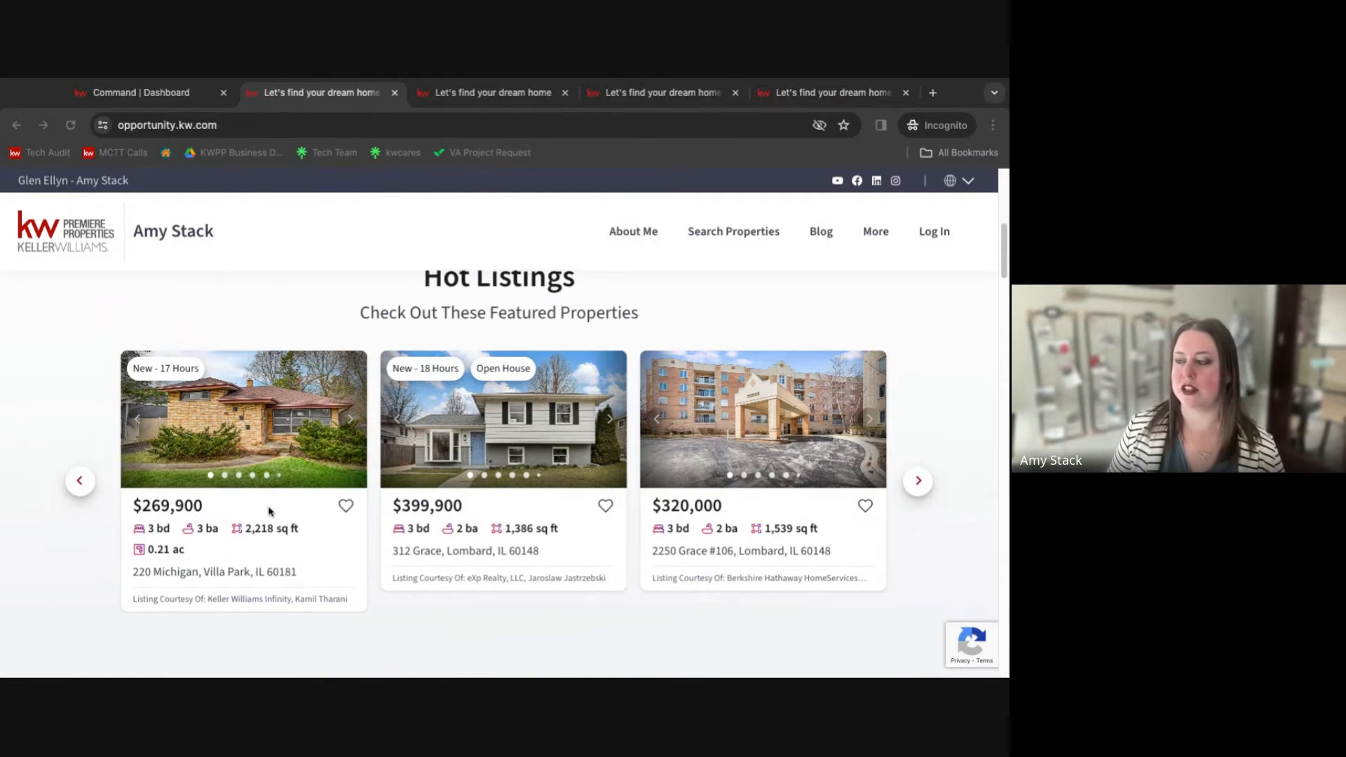
pyautogui.scroll(-1, 269, 511)
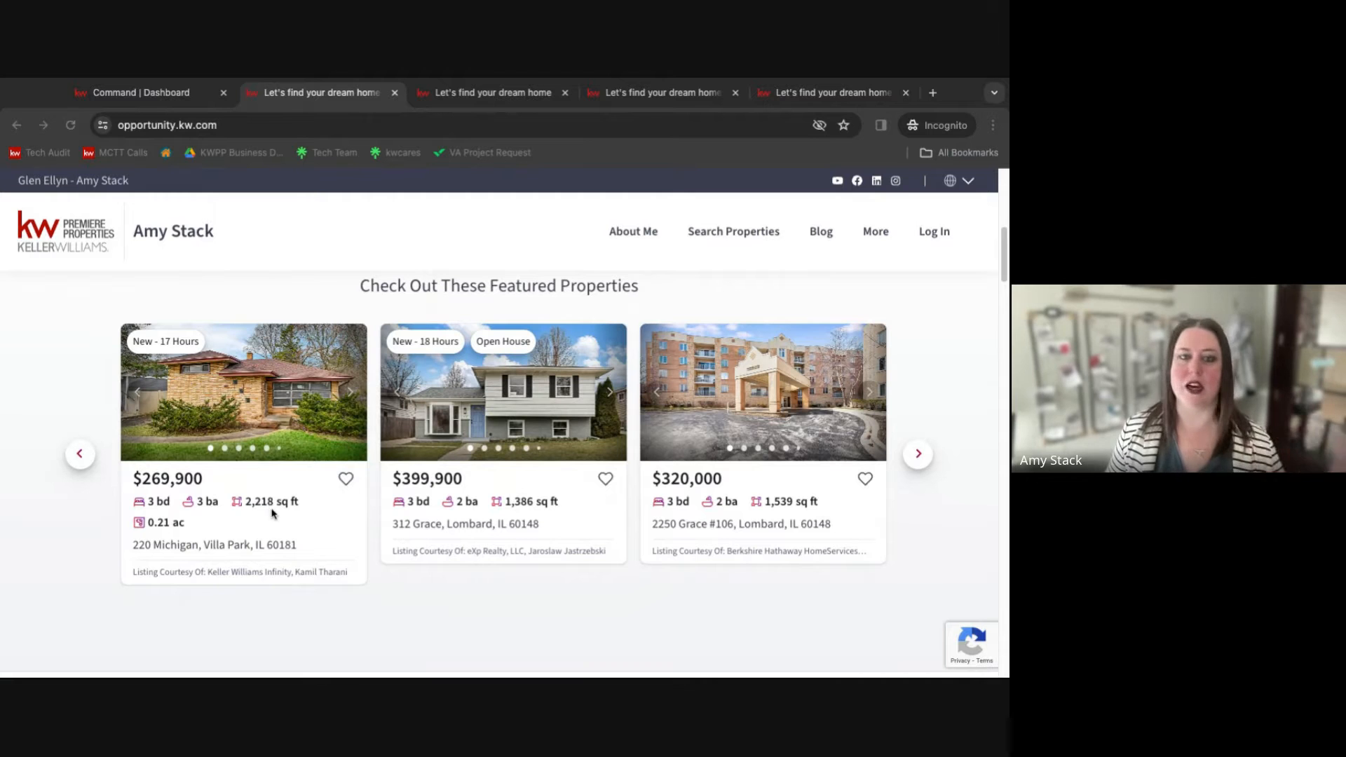
pyautogui.scroll(-2, 280, 516)
pyautogui.scroll(-3, 283, 517)
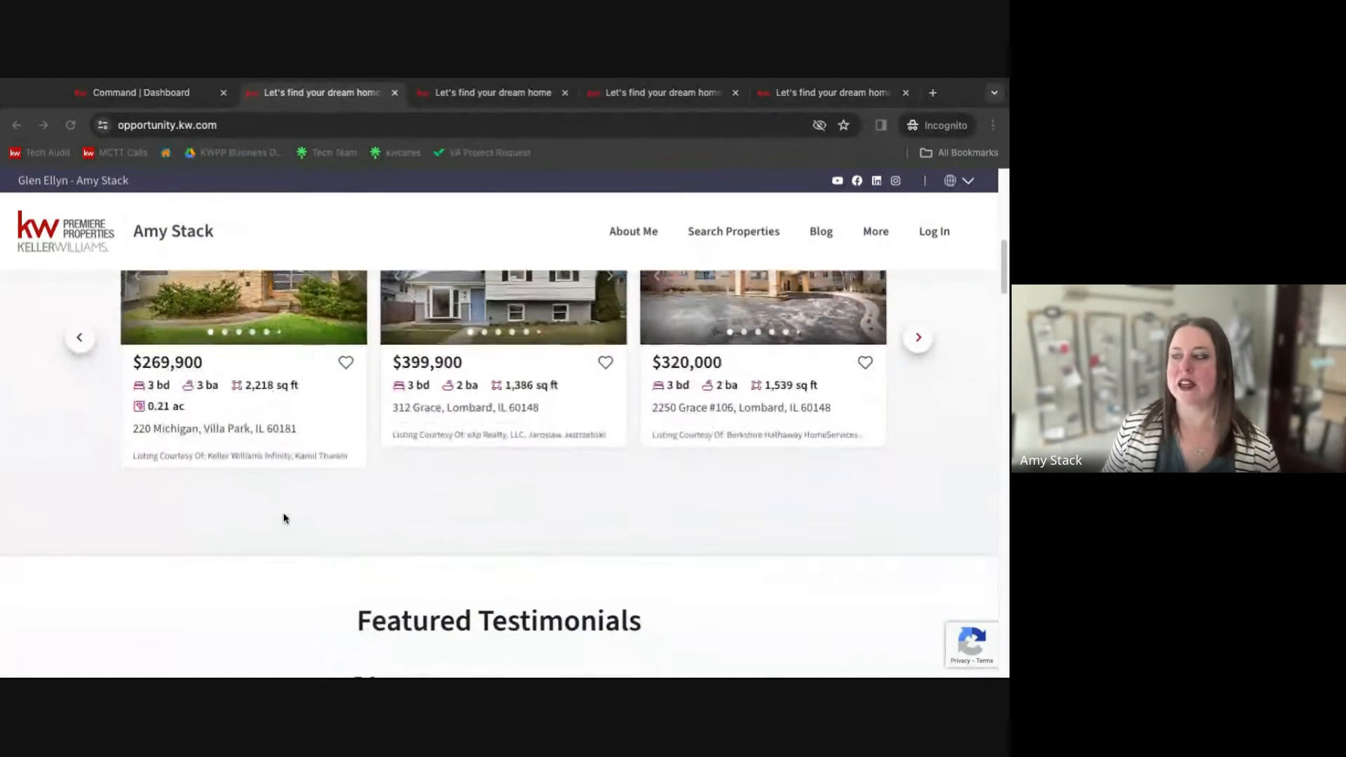
pyautogui.scroll(-1, 284, 519)
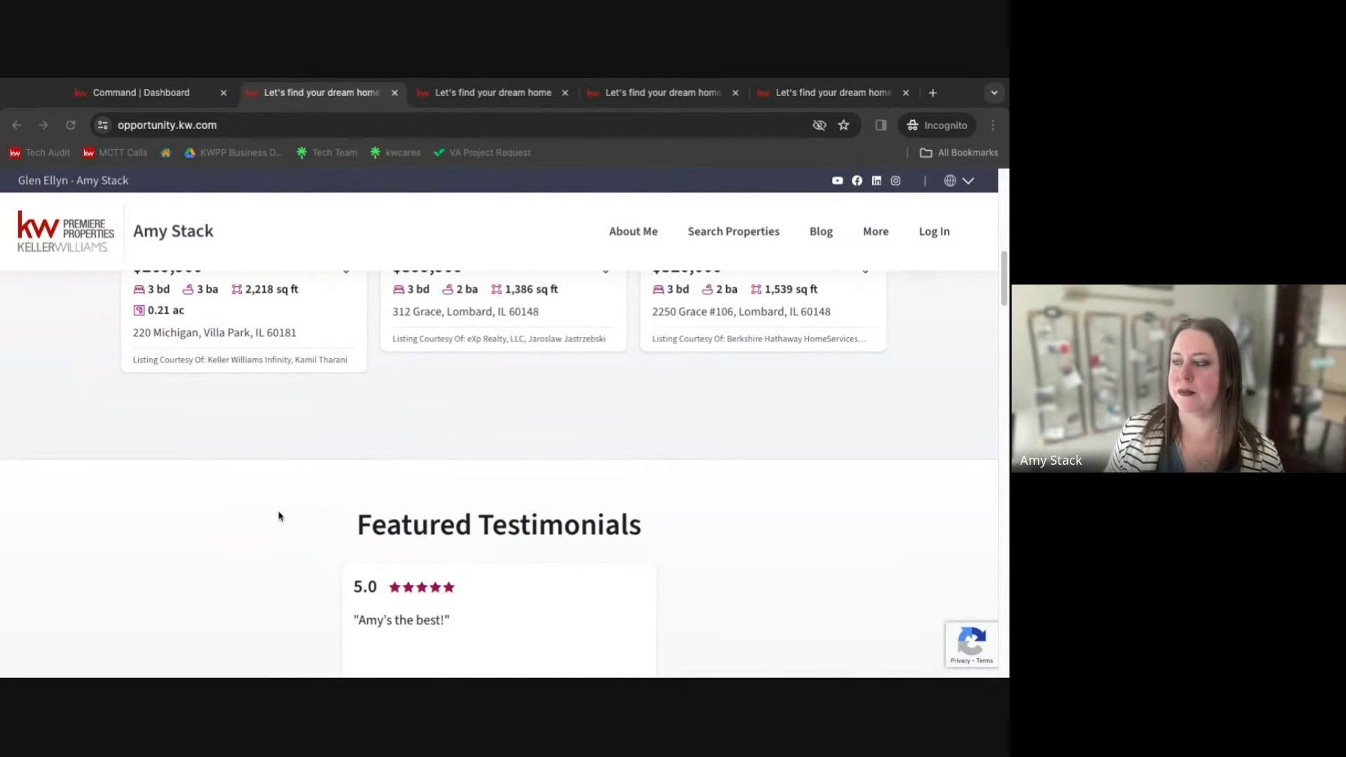
pyautogui.scroll(-3, 278, 517)
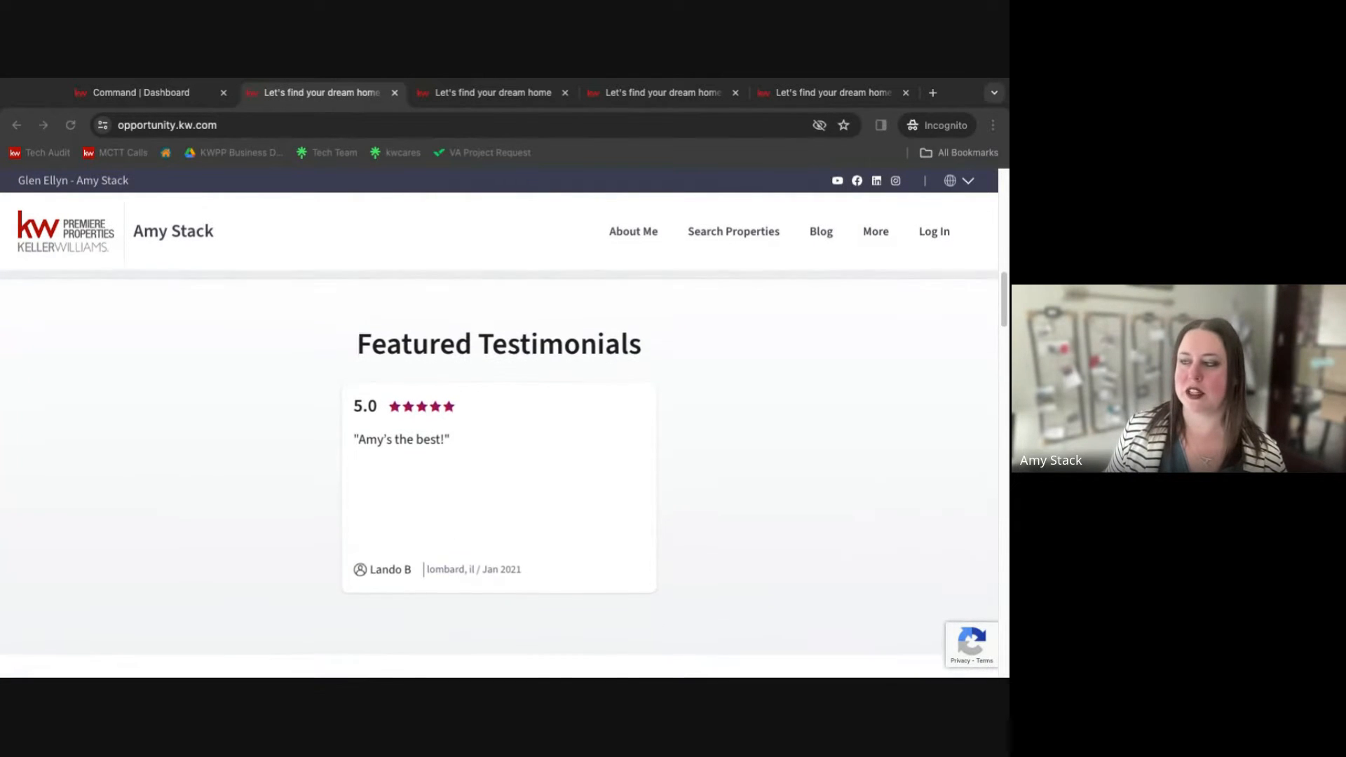
pyautogui.scroll(-1, 322, 501)
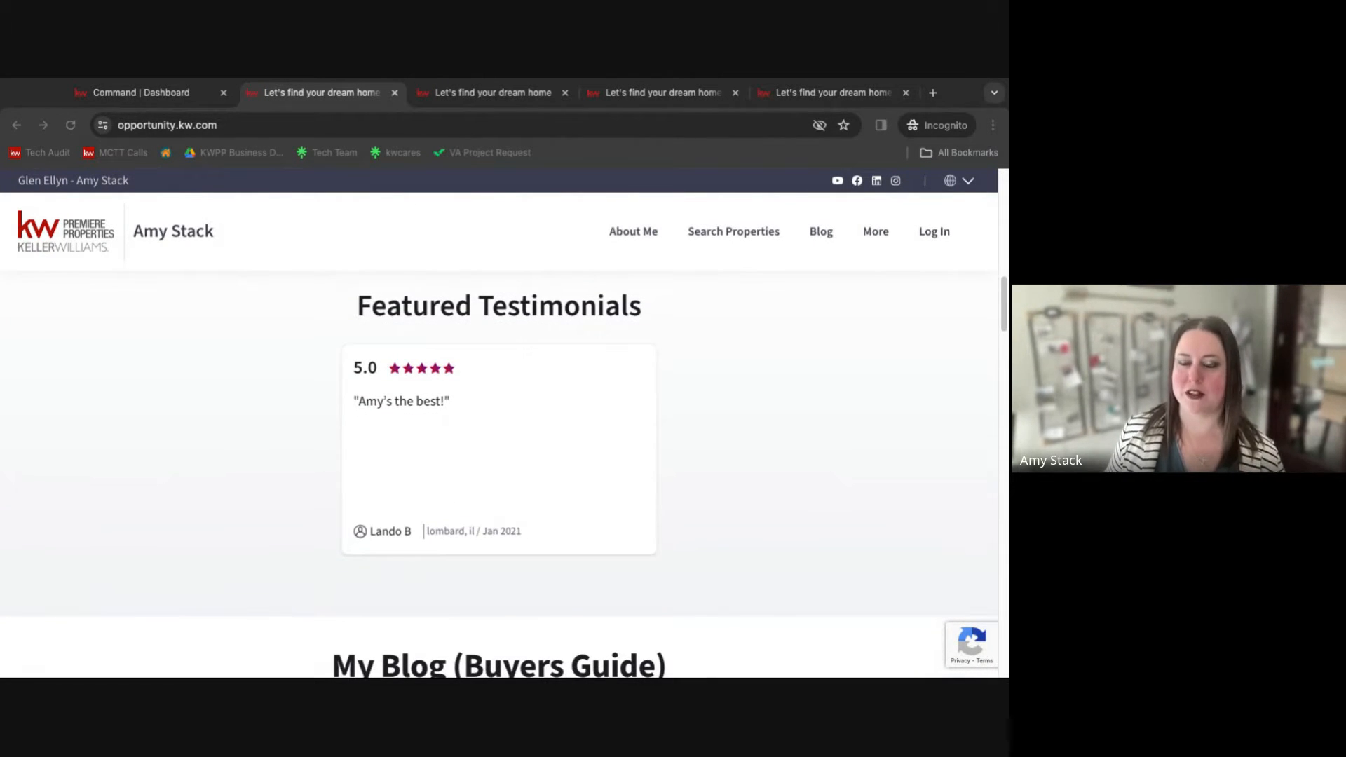
pyautogui.scroll(-4, 240, 541)
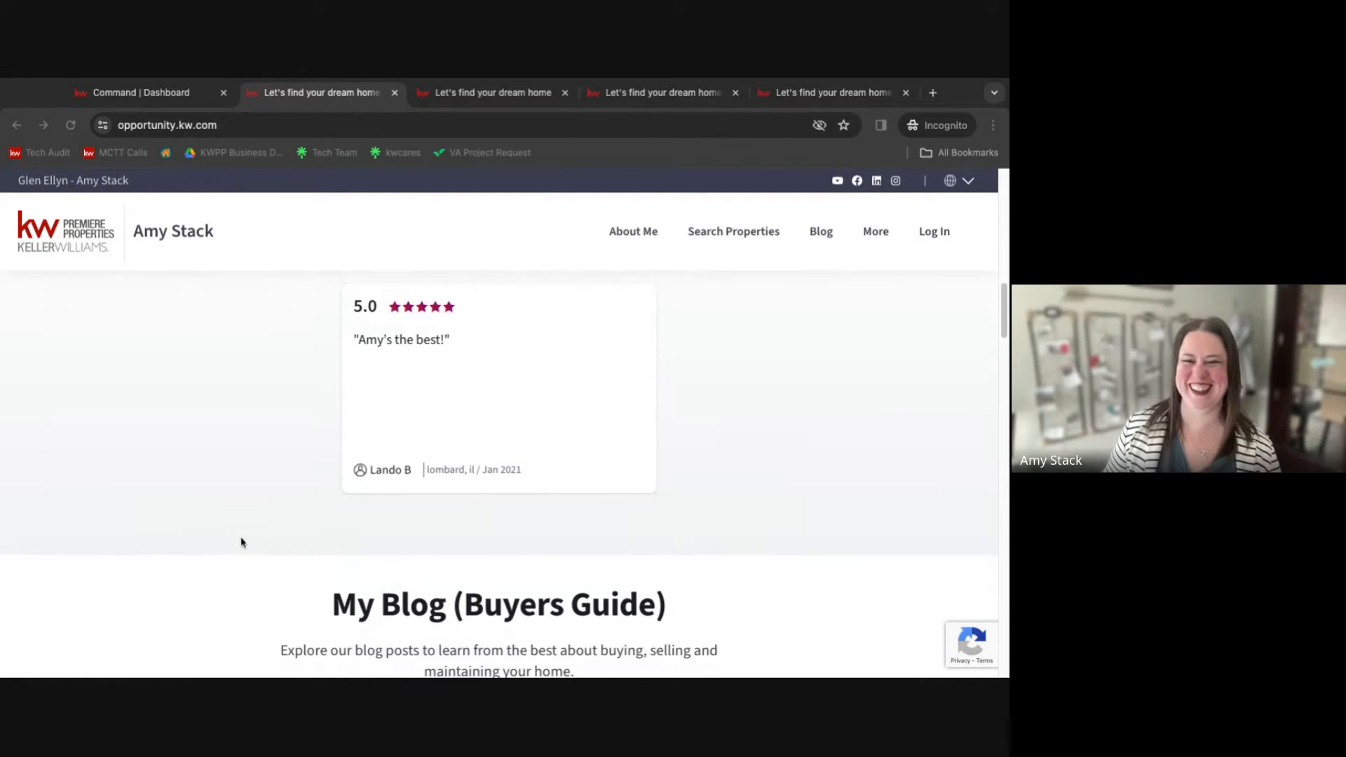
pyautogui.scroll(-3, 243, 543)
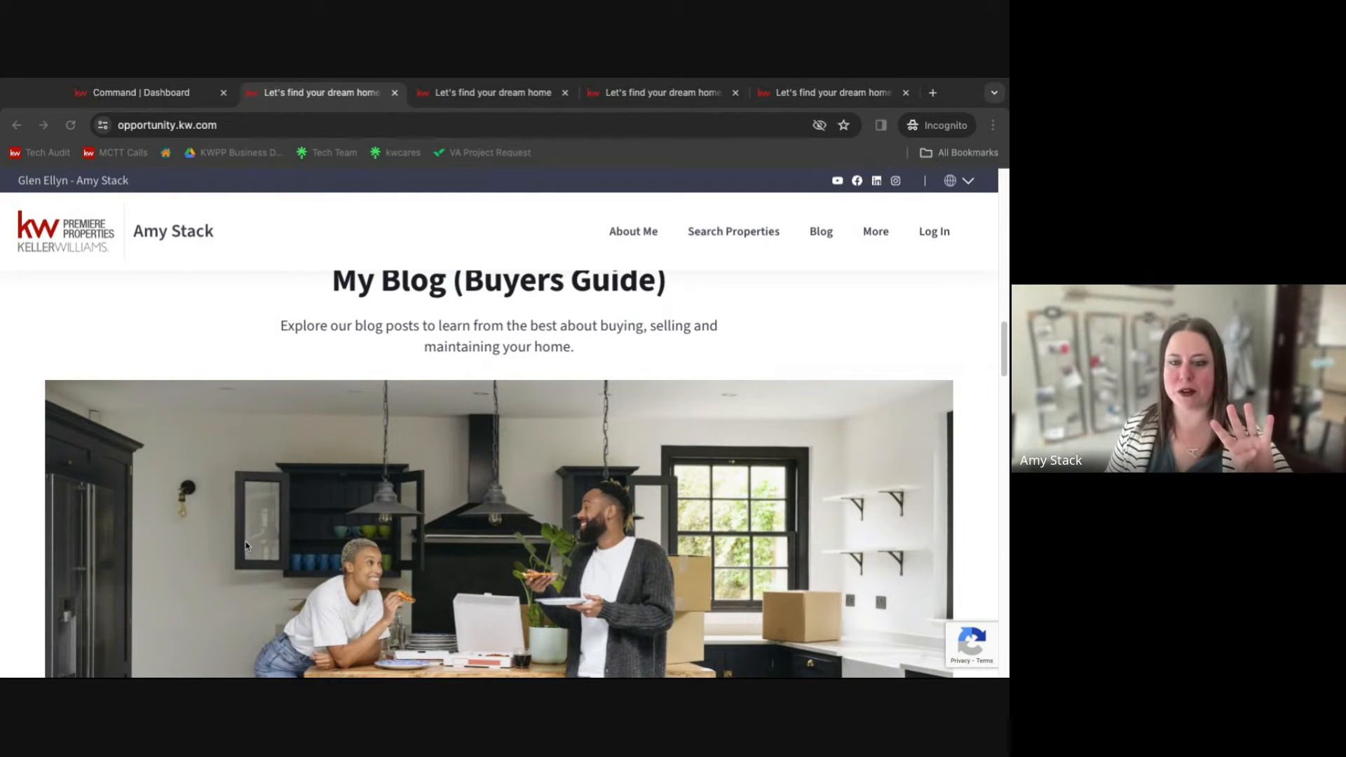
pyautogui.scroll(-5, 208, 529)
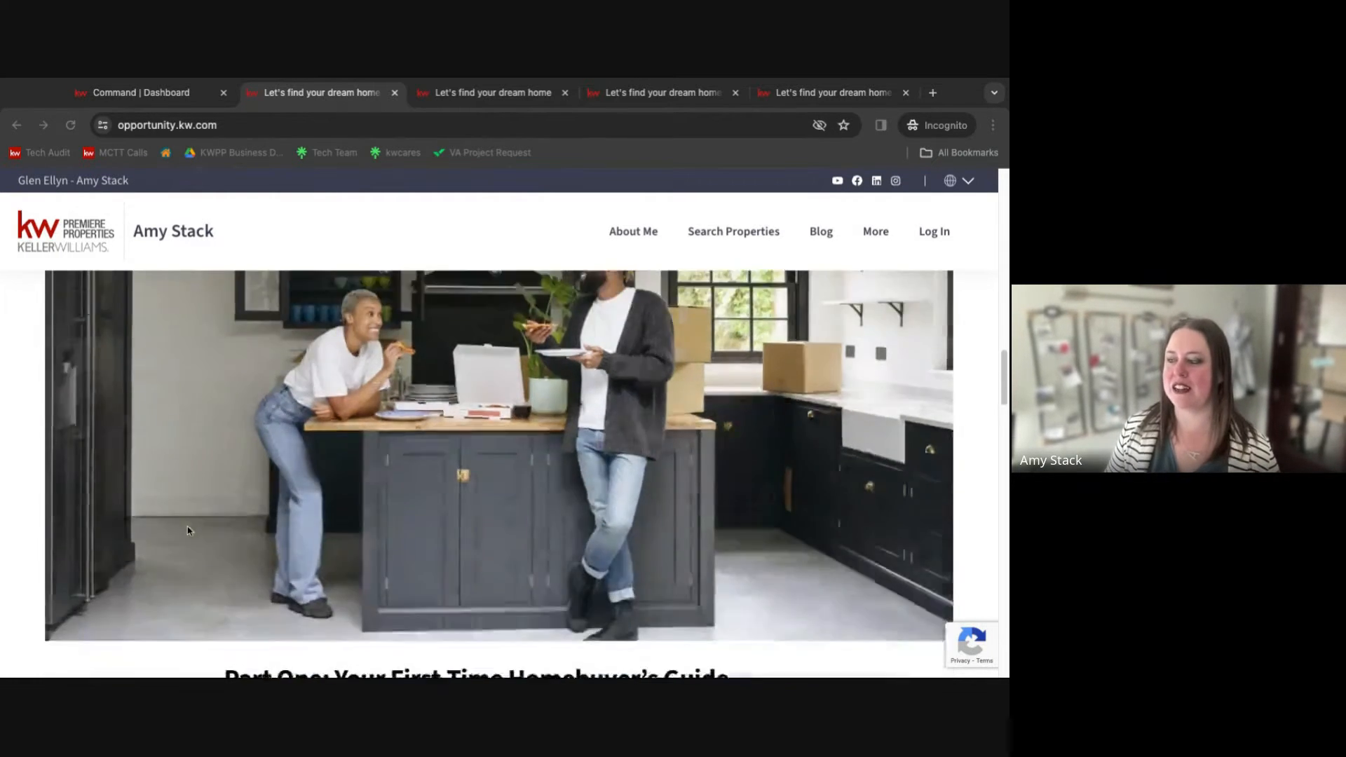
pyautogui.scroll(-4, 189, 531)
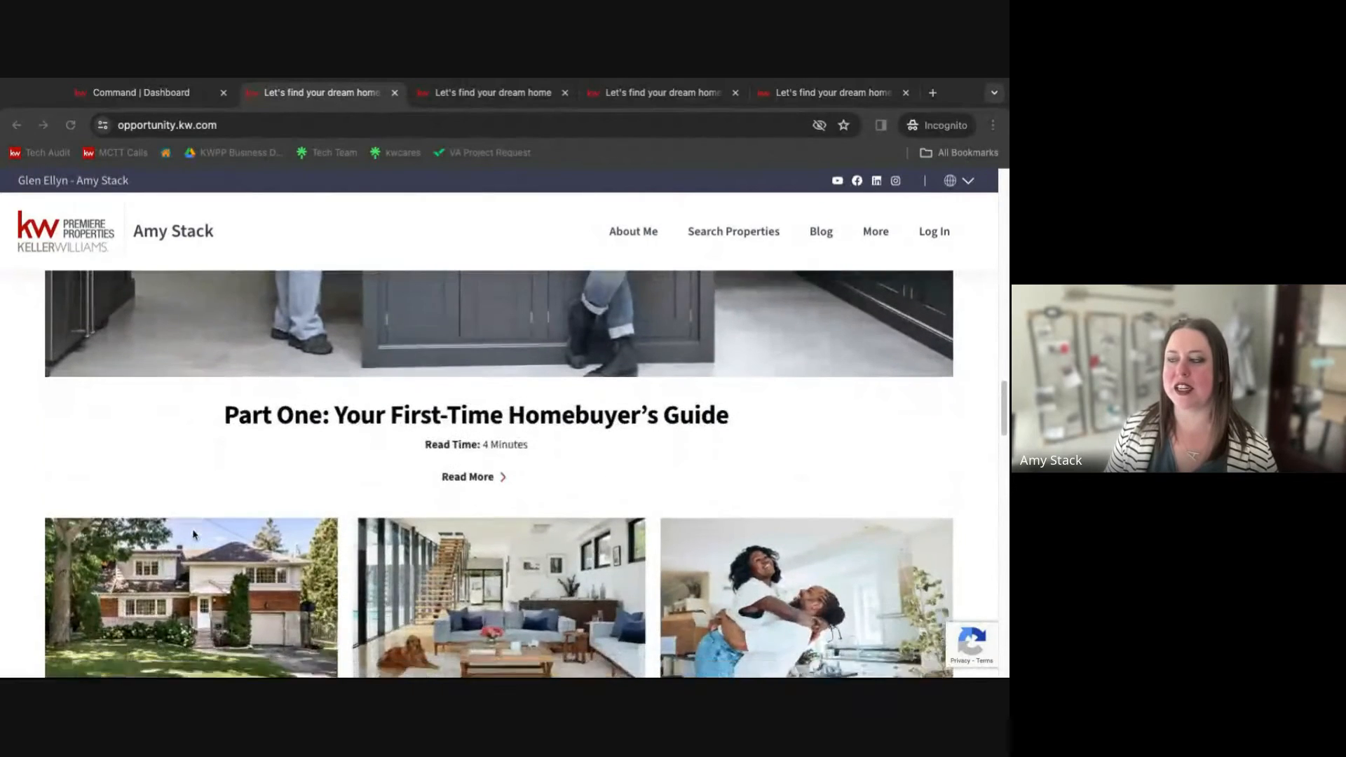
pyautogui.scroll(-9, 193, 534)
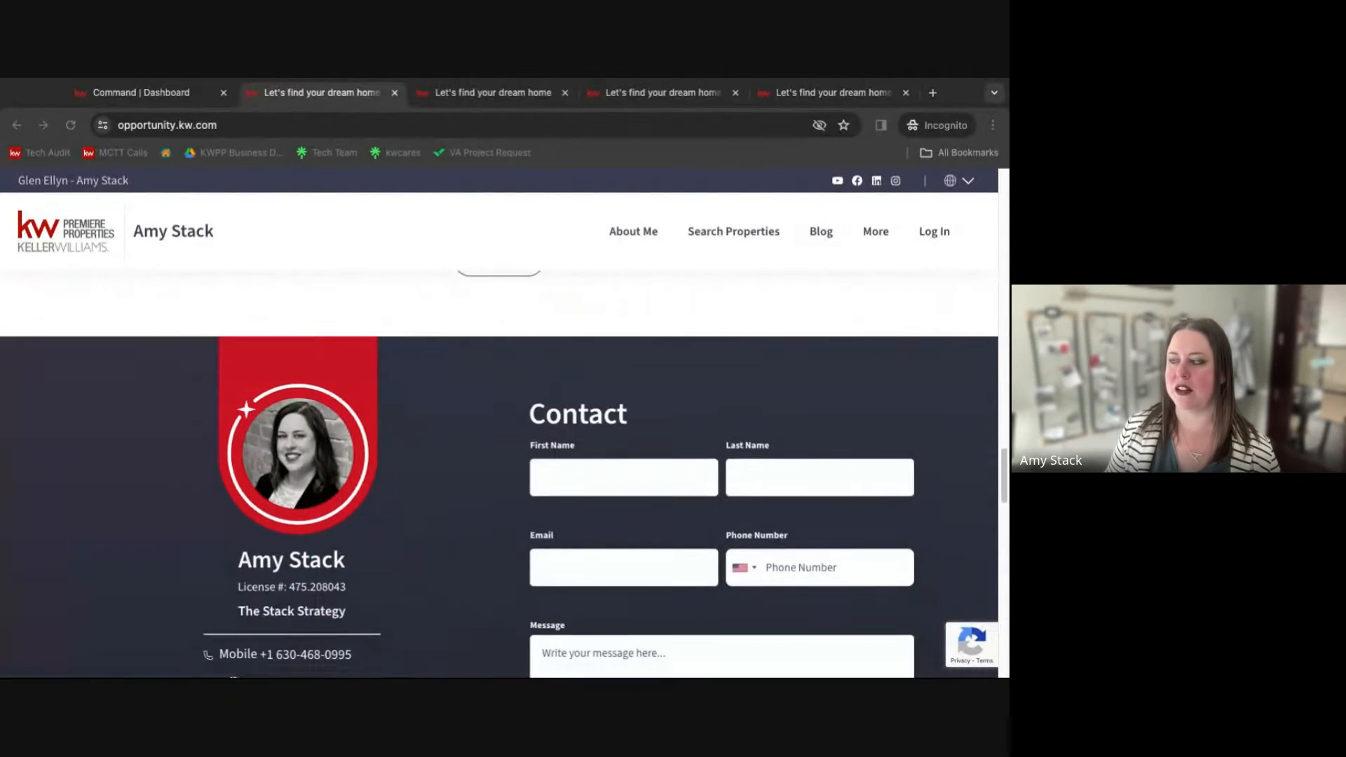
pyautogui.scroll(-8, 499, 474)
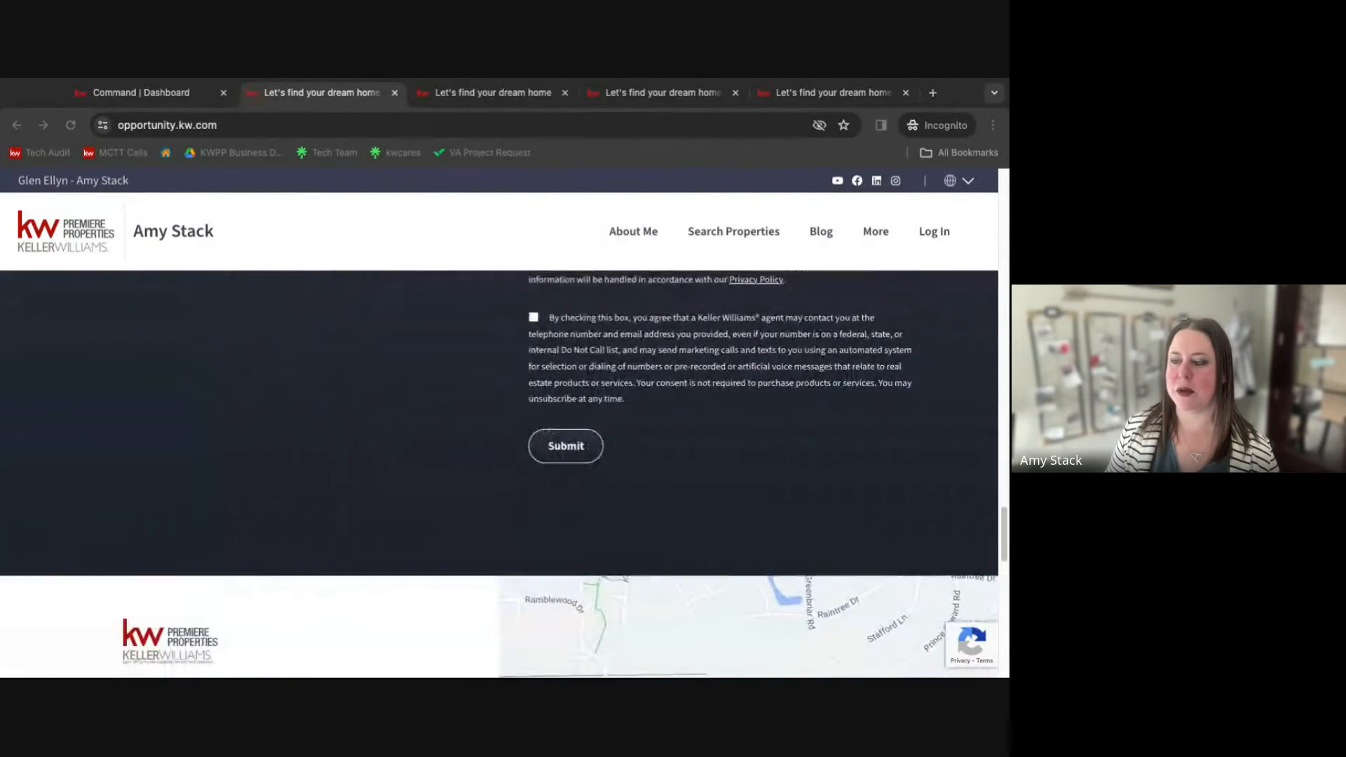
pyautogui.scroll(-6, 547, 431)
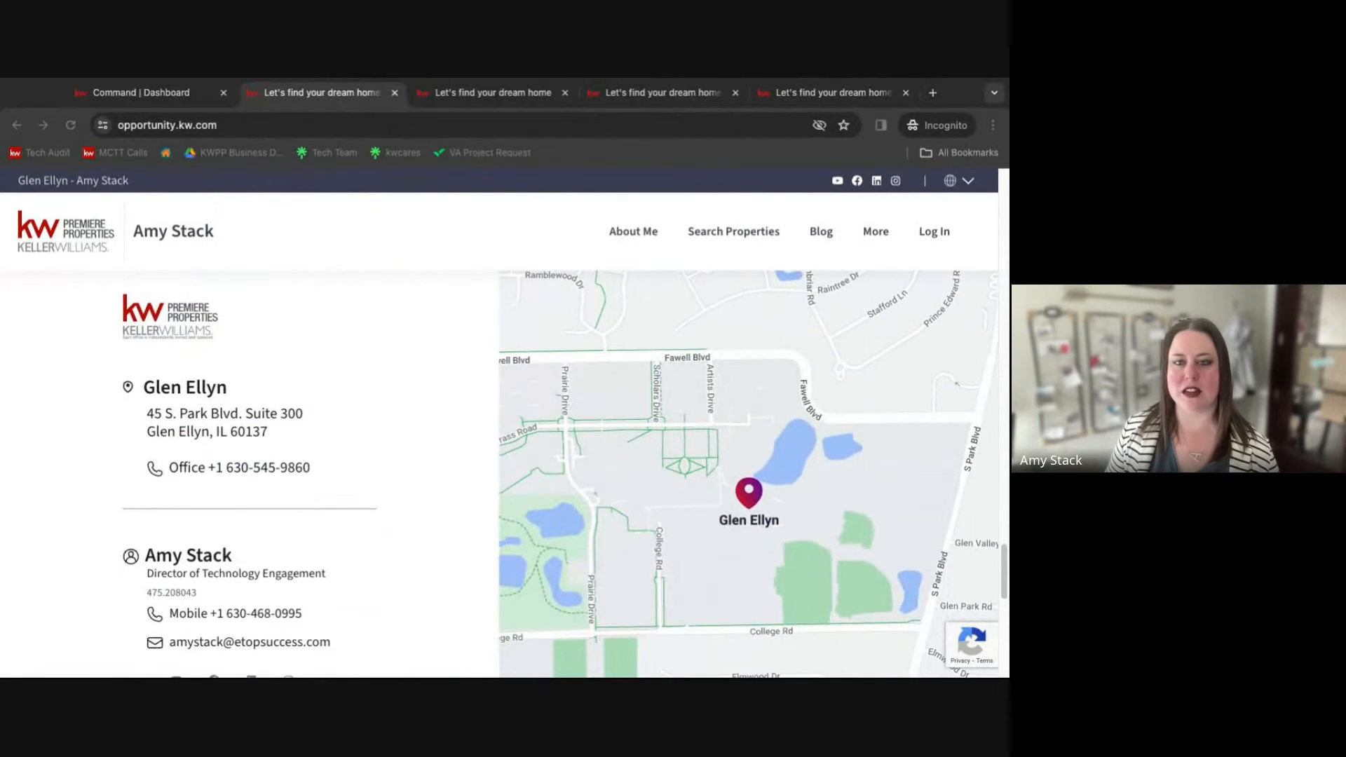
pyautogui.scroll(5, 499, 473)
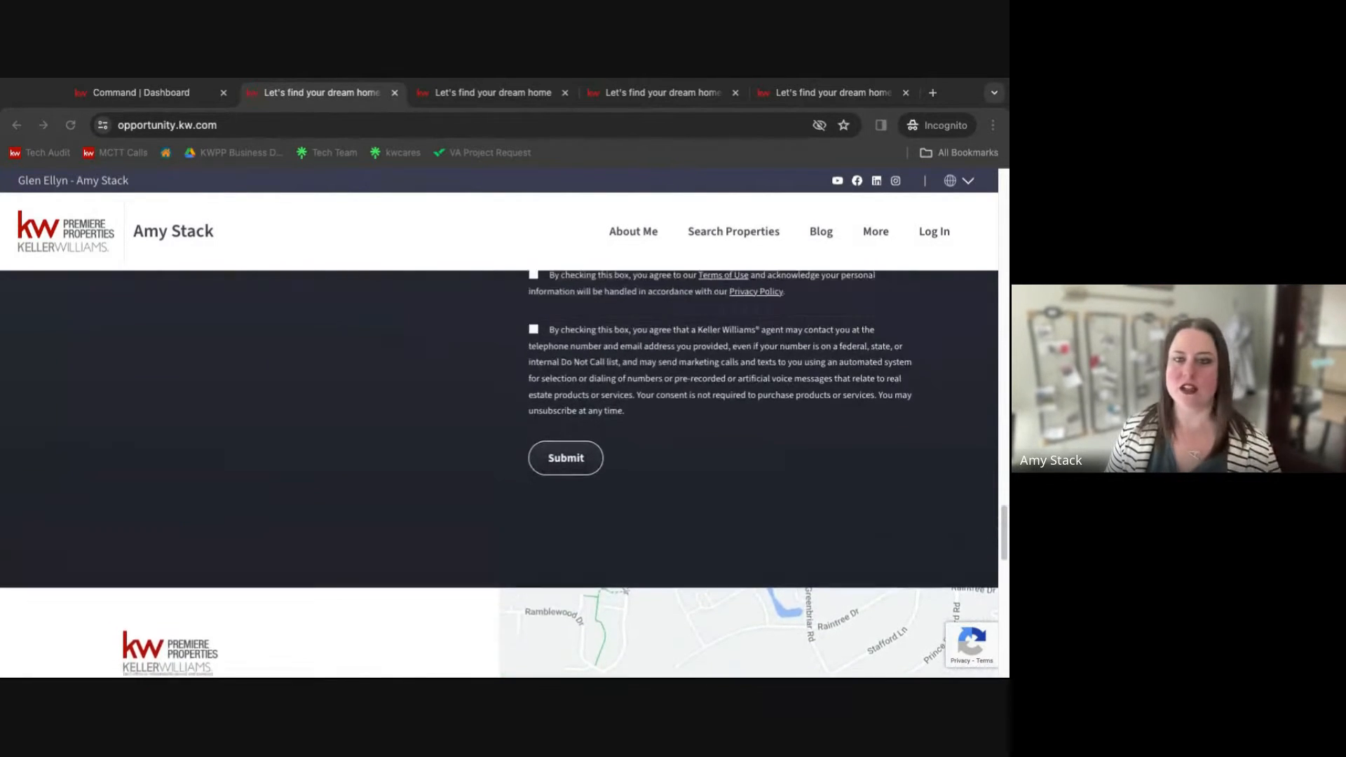
pyautogui.scroll(20, 498, 474)
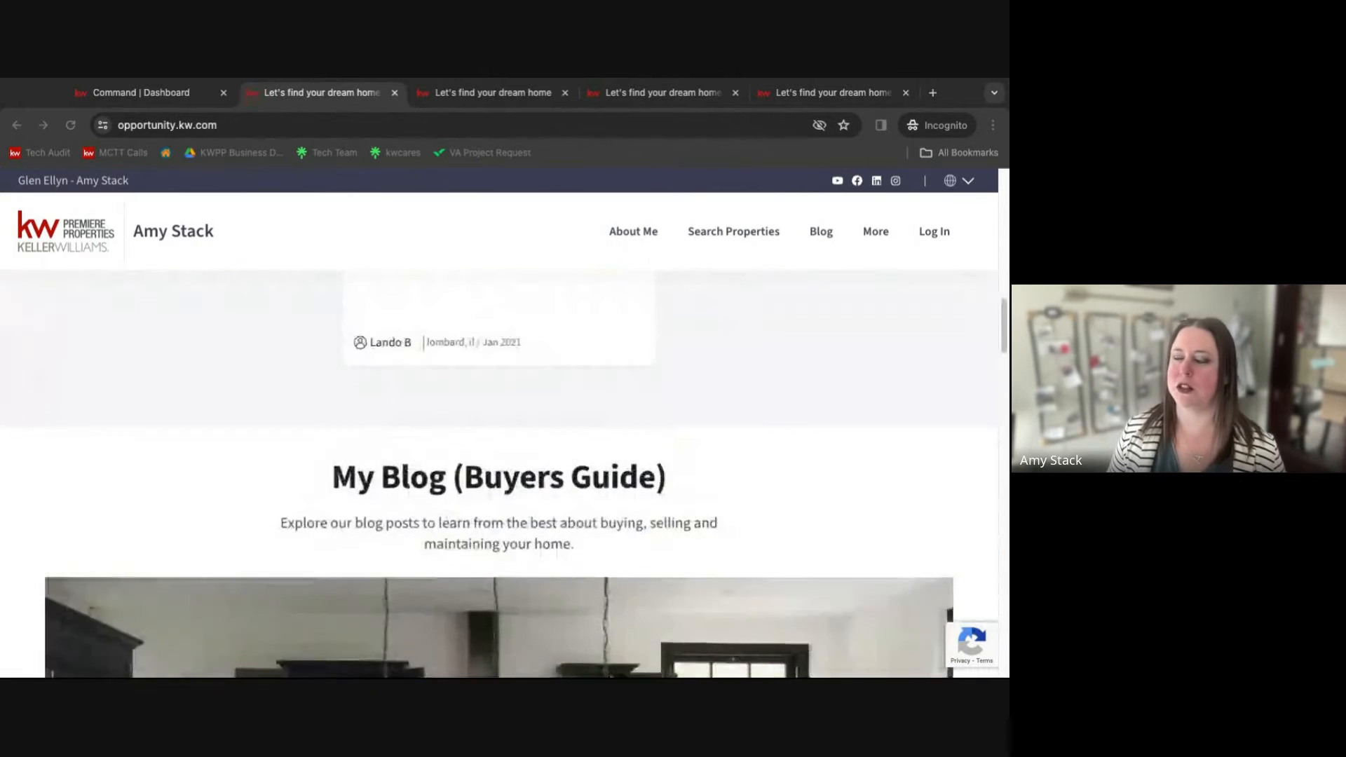
pyautogui.scroll(12, 661, 228)
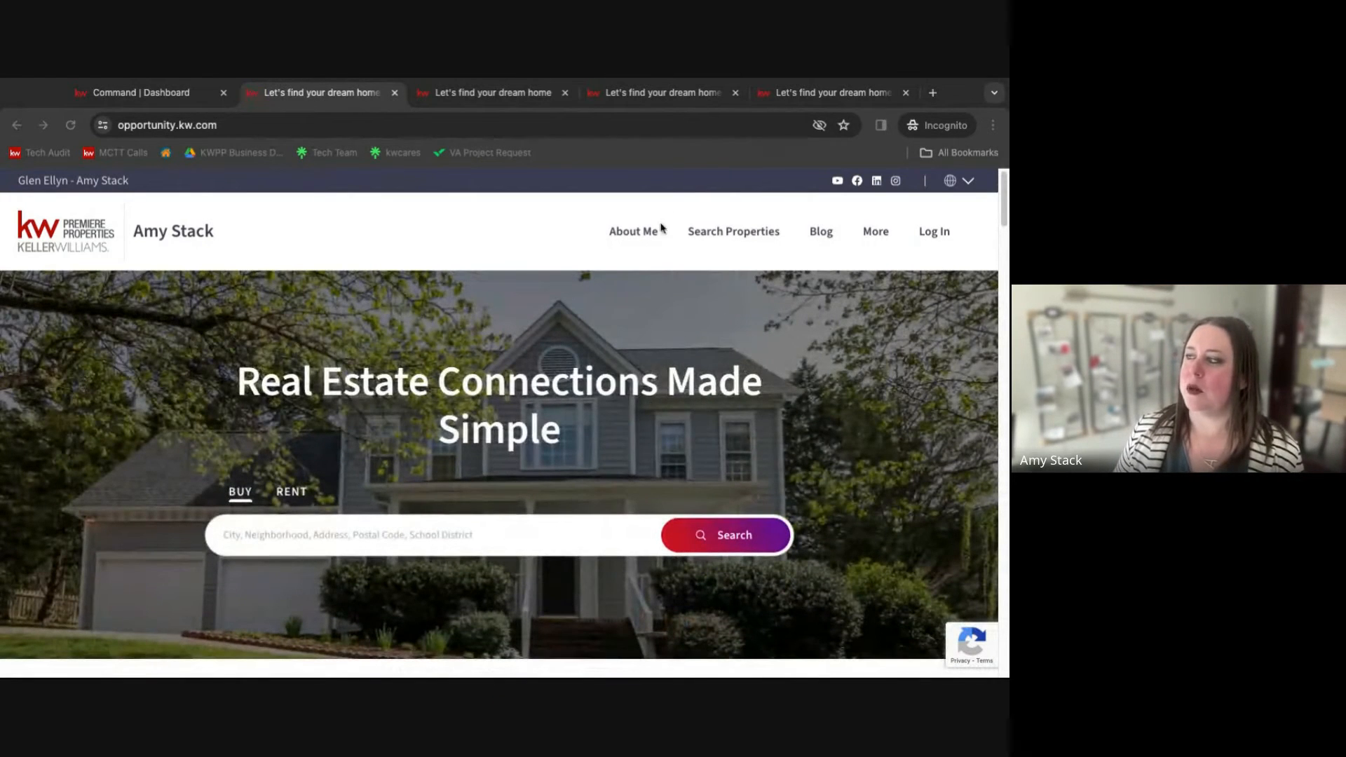
# Visit the About Me, Search Properties and Blog pages of the agent website.
pyautogui.click(634, 232)
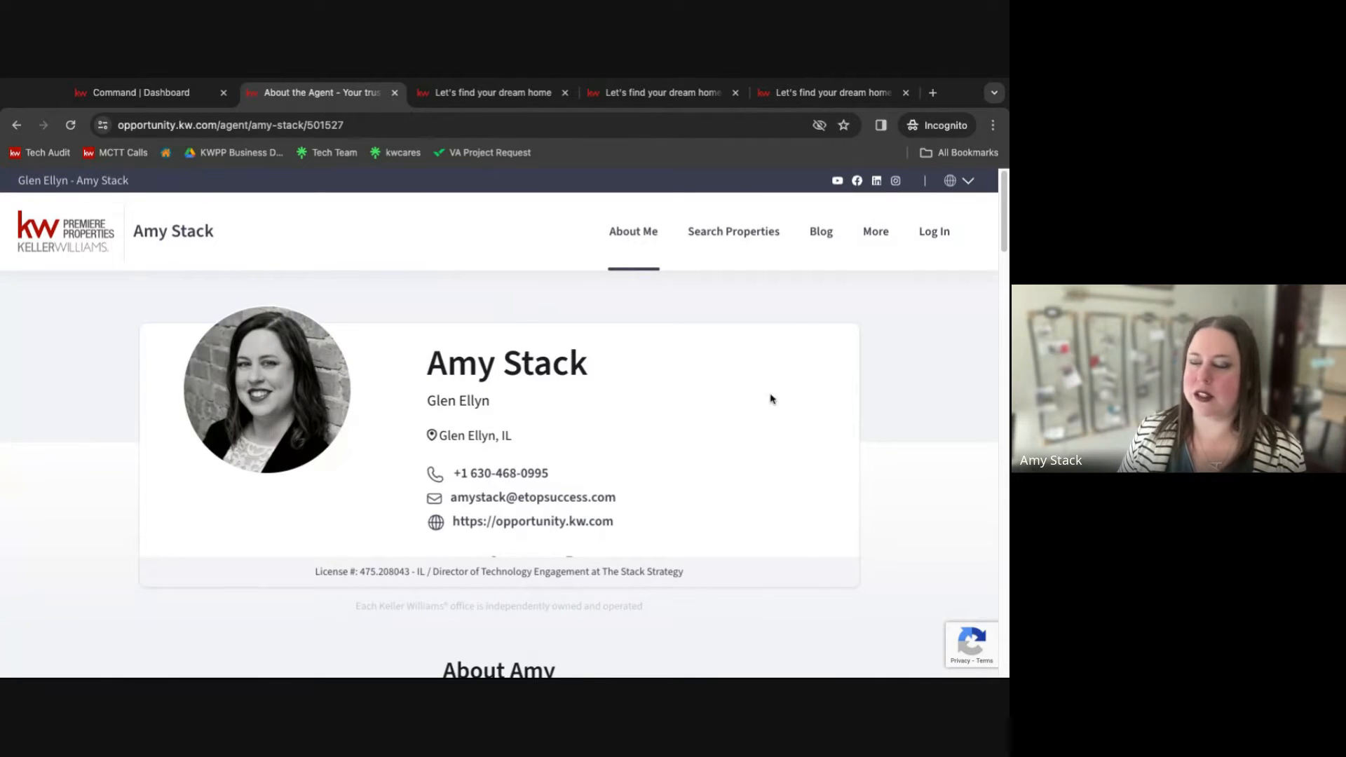
pyautogui.click(740, 240)
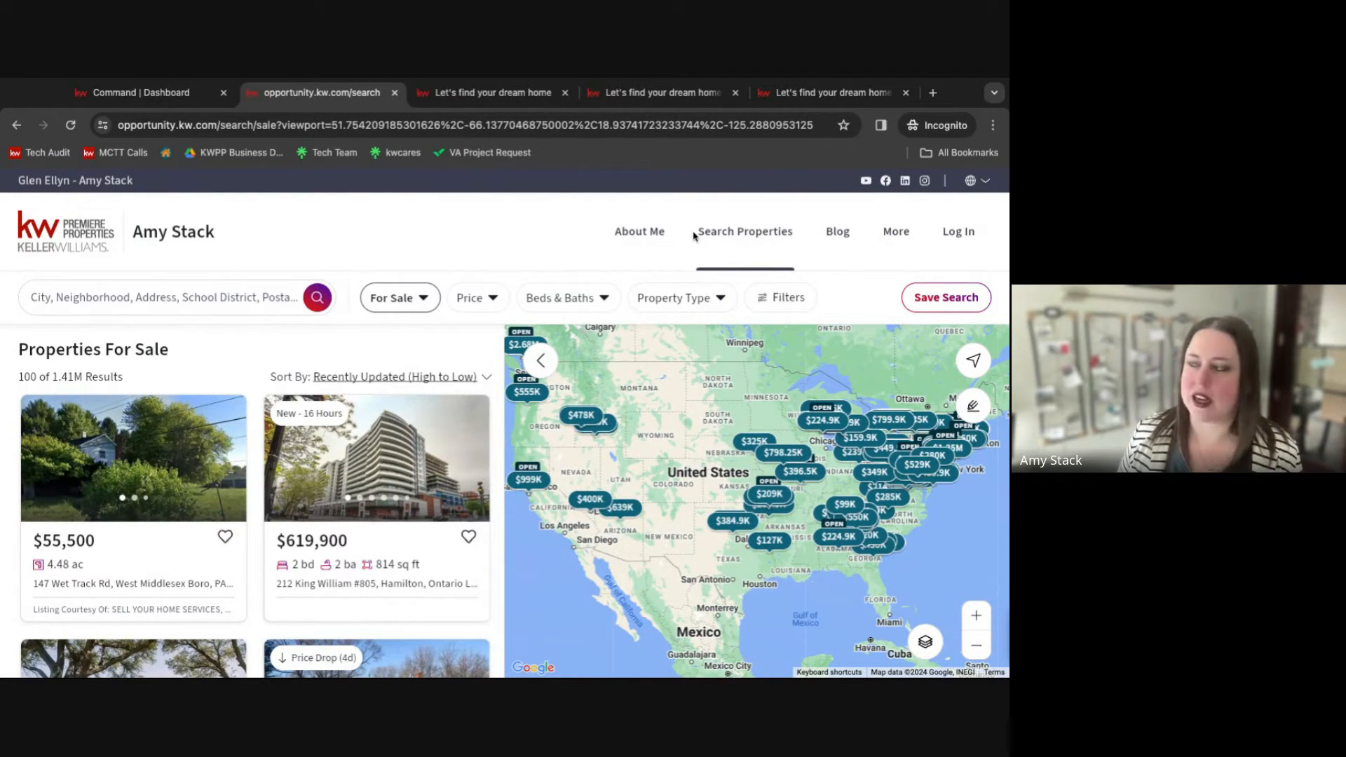
pyautogui.click(839, 237)
pyautogui.scroll(-6, 826, 481)
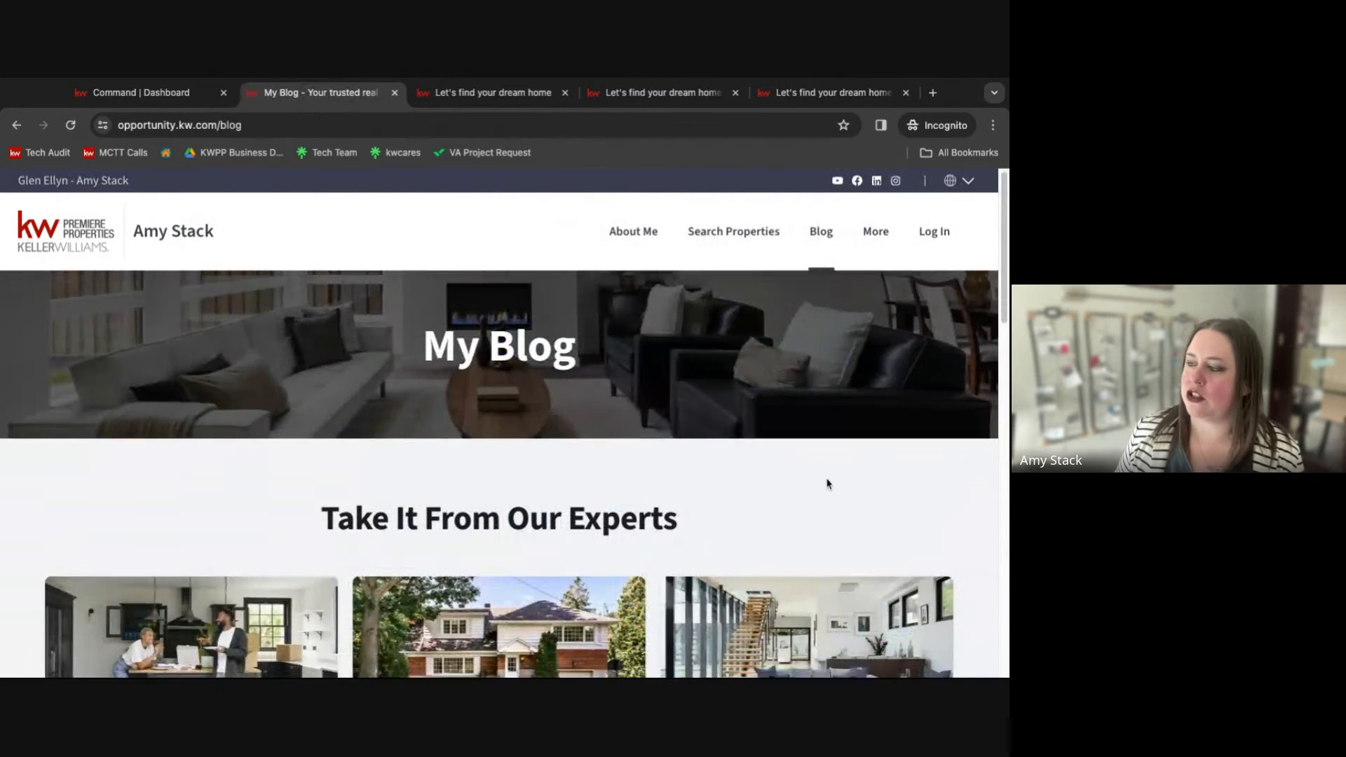
pyautogui.scroll(6, 829, 481)
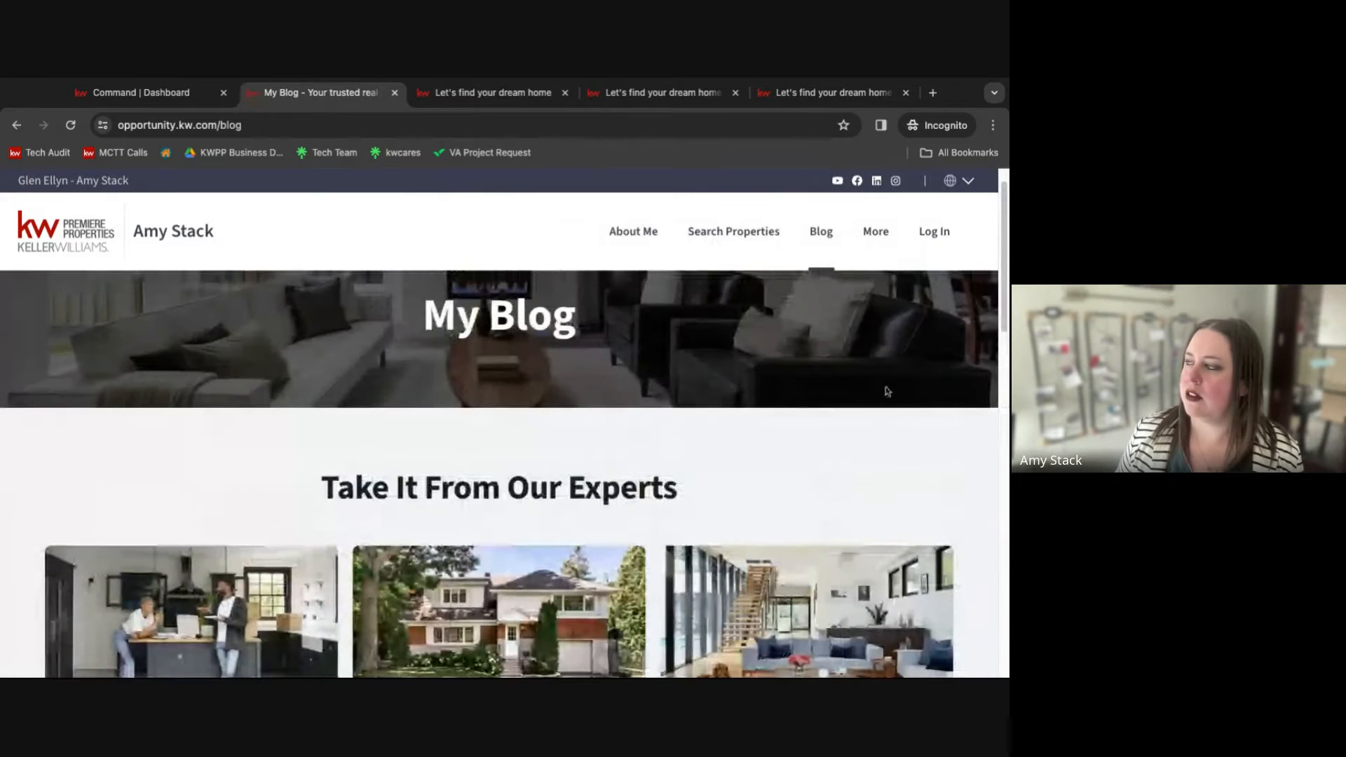
# Open the Mortgage Calculator page from the More menu and review its fields.
pyautogui.click(873, 238)
pyautogui.moveTo(872, 235); pyautogui.dragTo(918, 384)
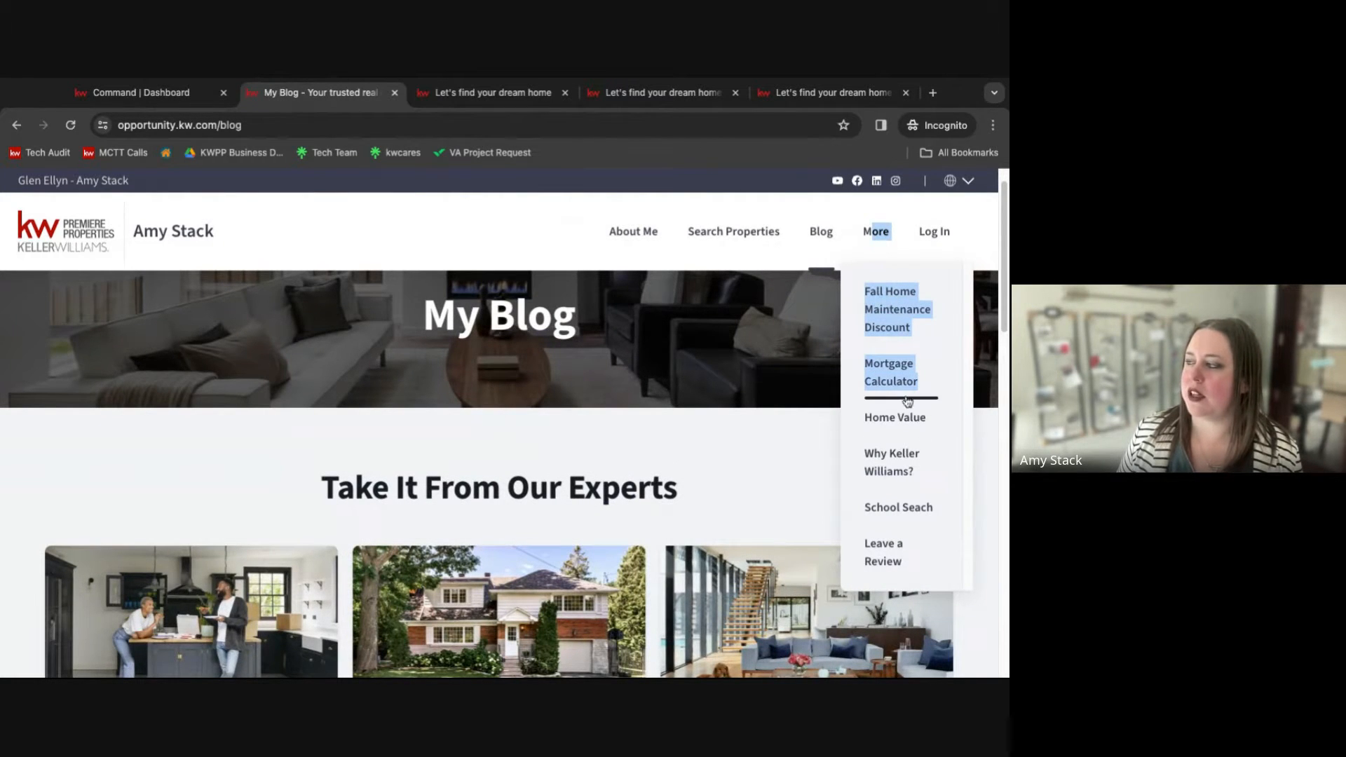
pyautogui.click(894, 378)
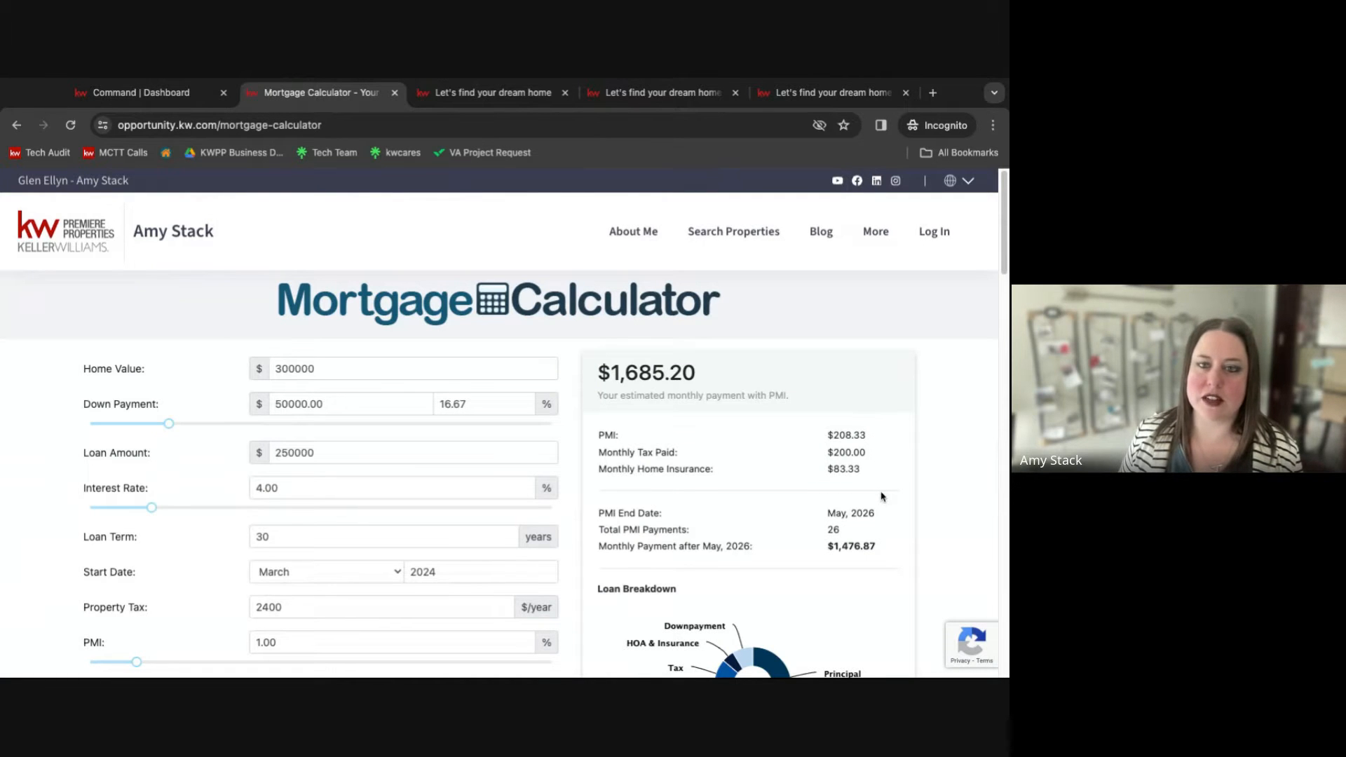
pyautogui.scroll(-10, 882, 496)
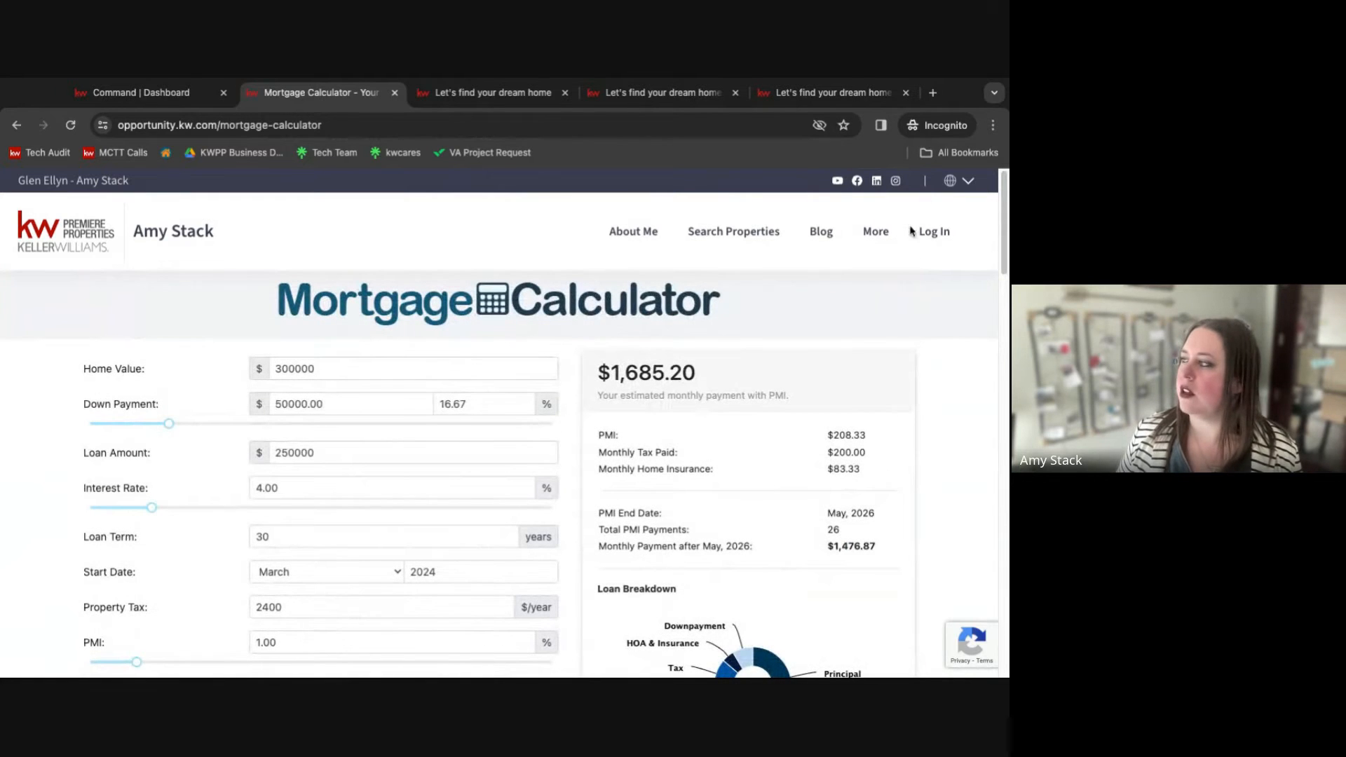
# Open the Home Value page from the More menu, then return to the website's homepage.
pyautogui.moveTo(879, 239)
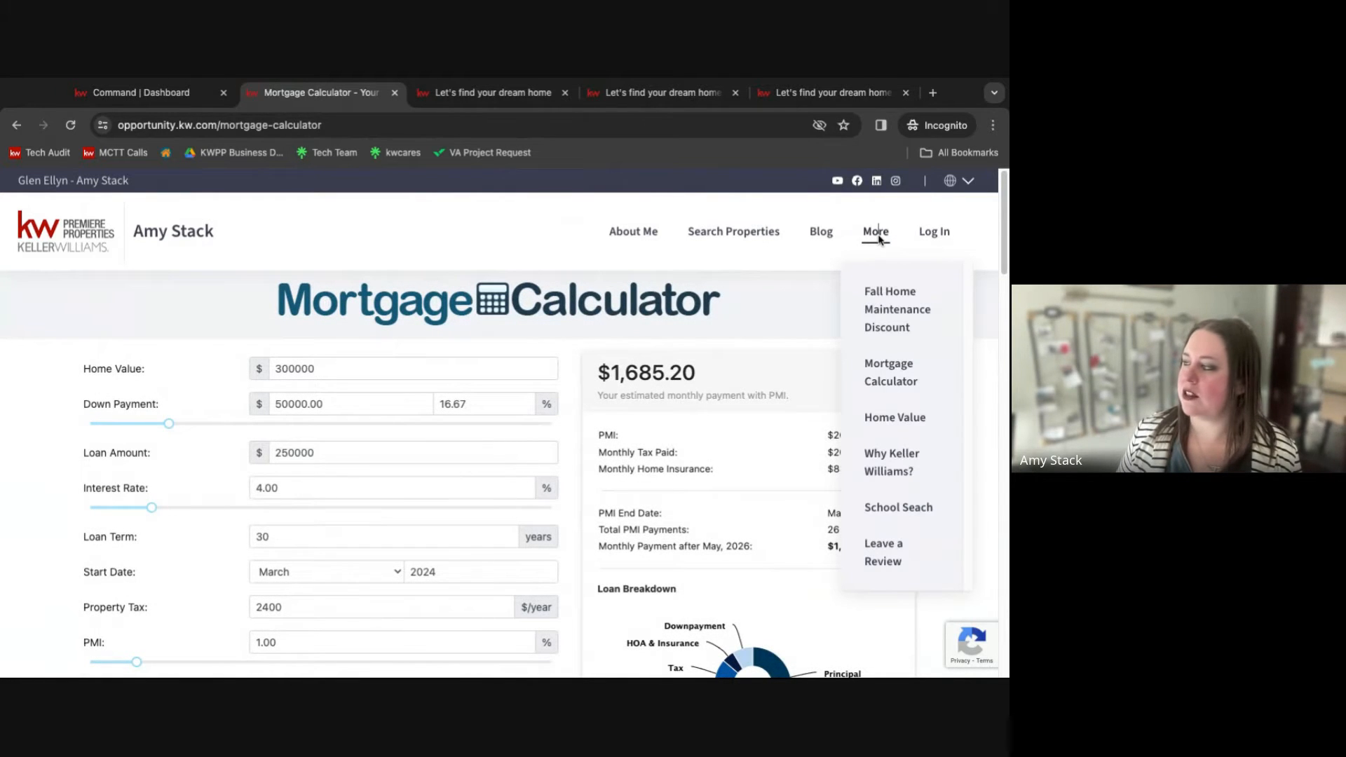
pyautogui.click(904, 420)
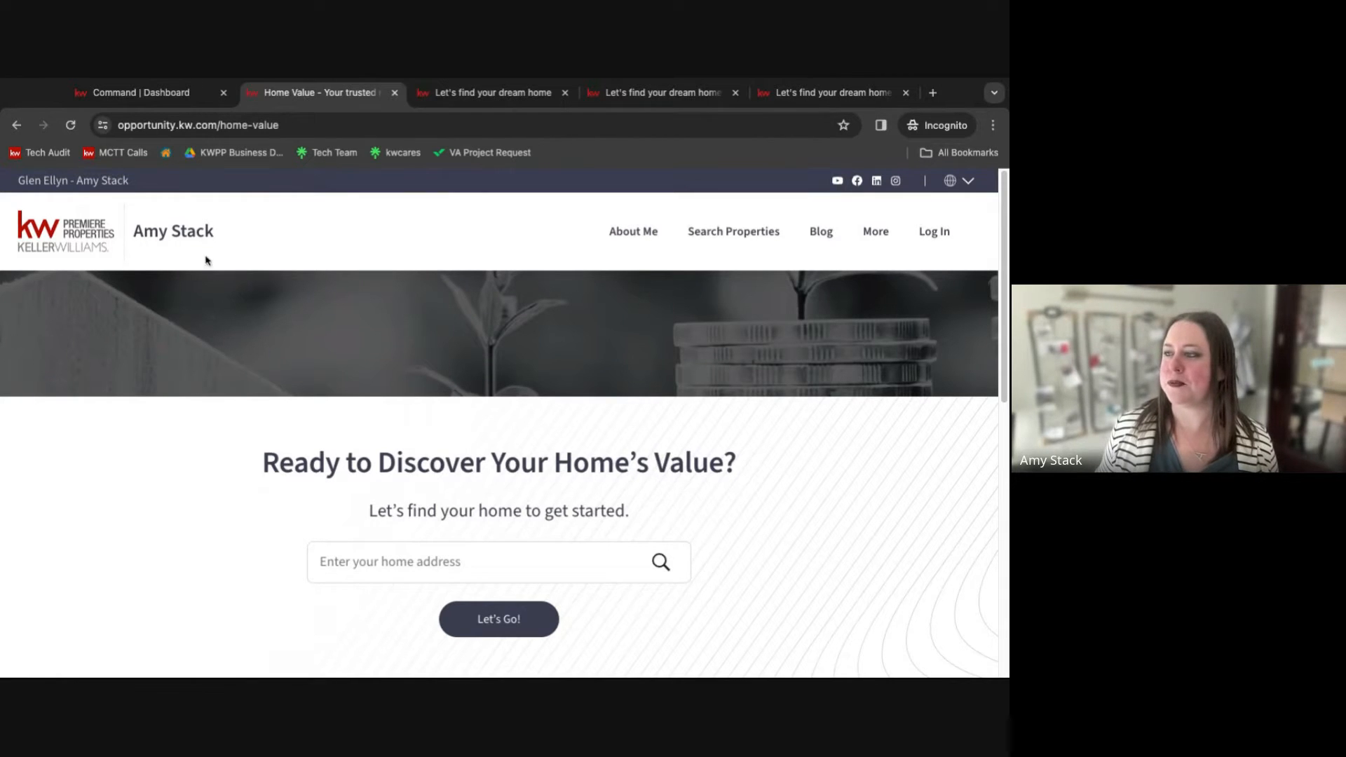
pyautogui.click(75, 249)
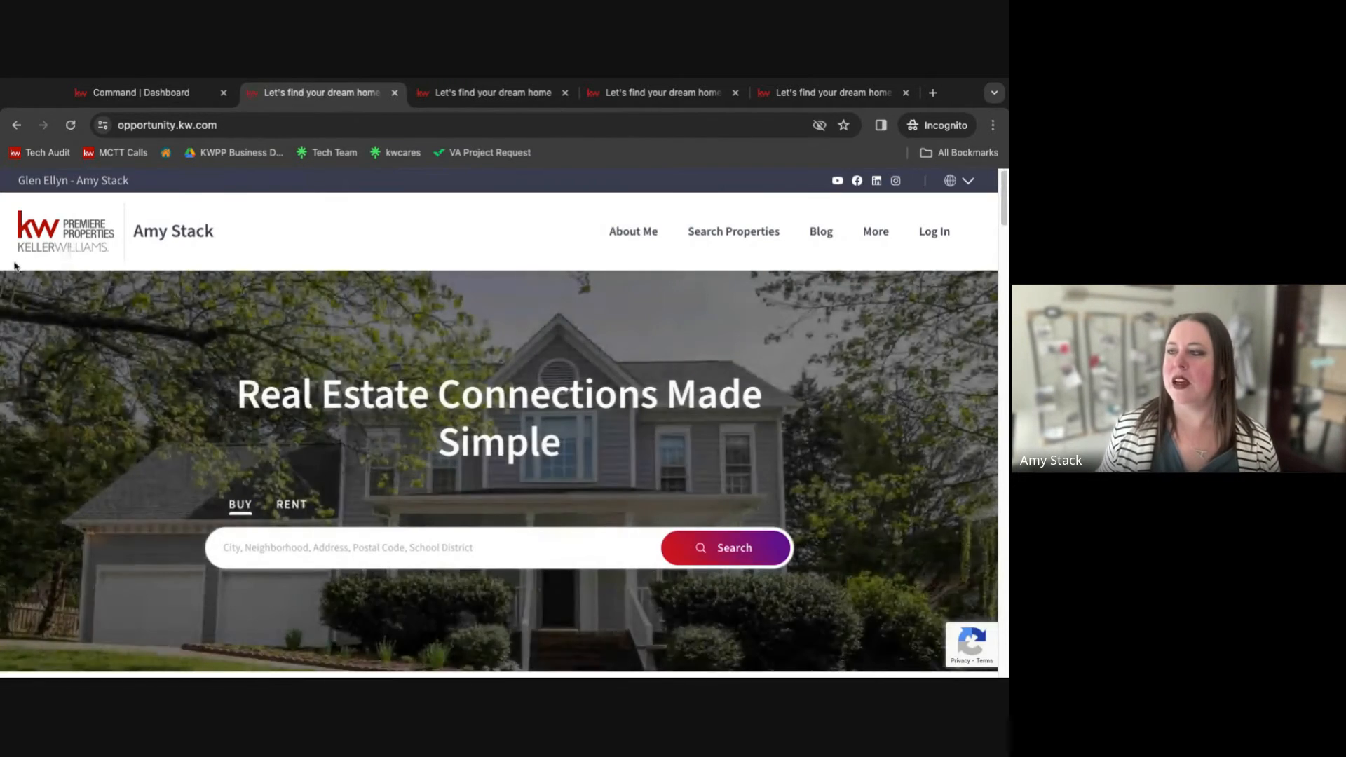
# Switch to the Command dashboard, open Settings from the profile menu and expand Connect Settings.
pyautogui.click(165, 98)
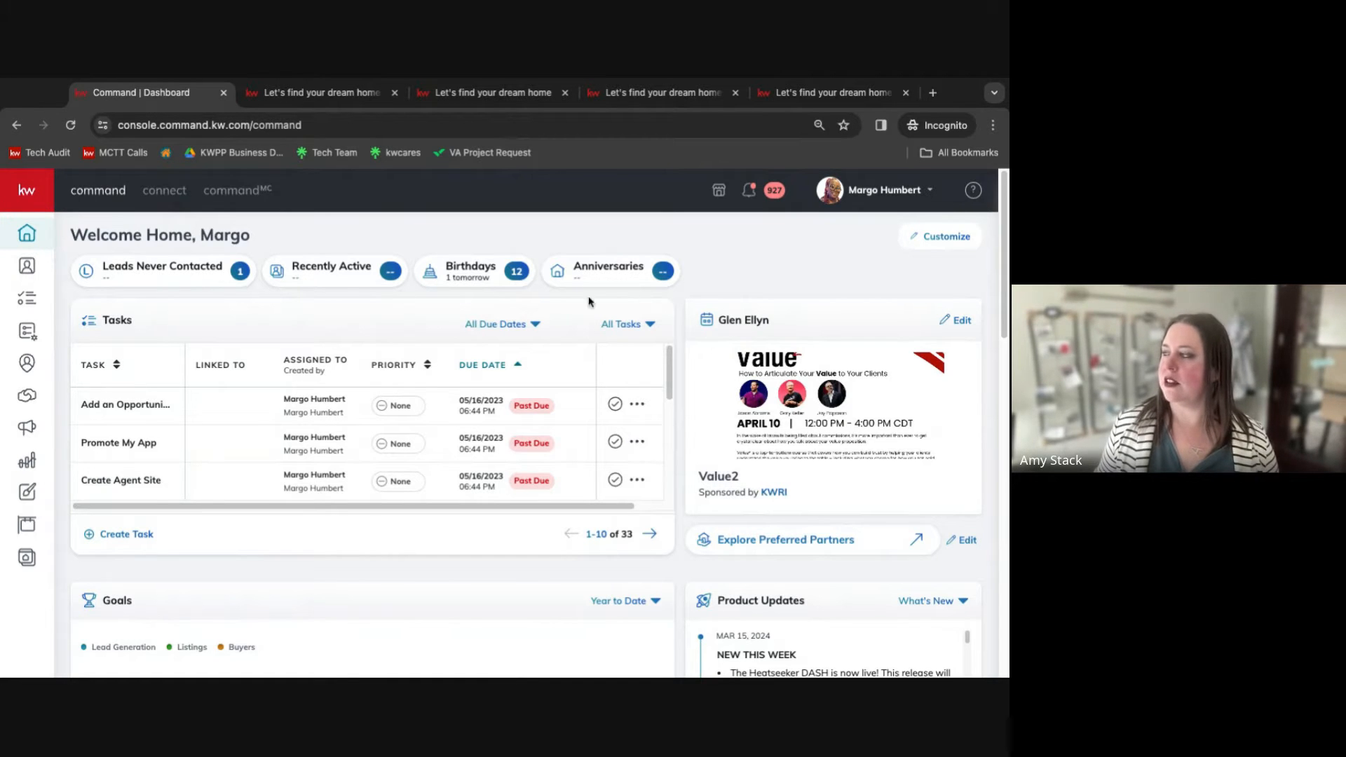
pyautogui.click(881, 189)
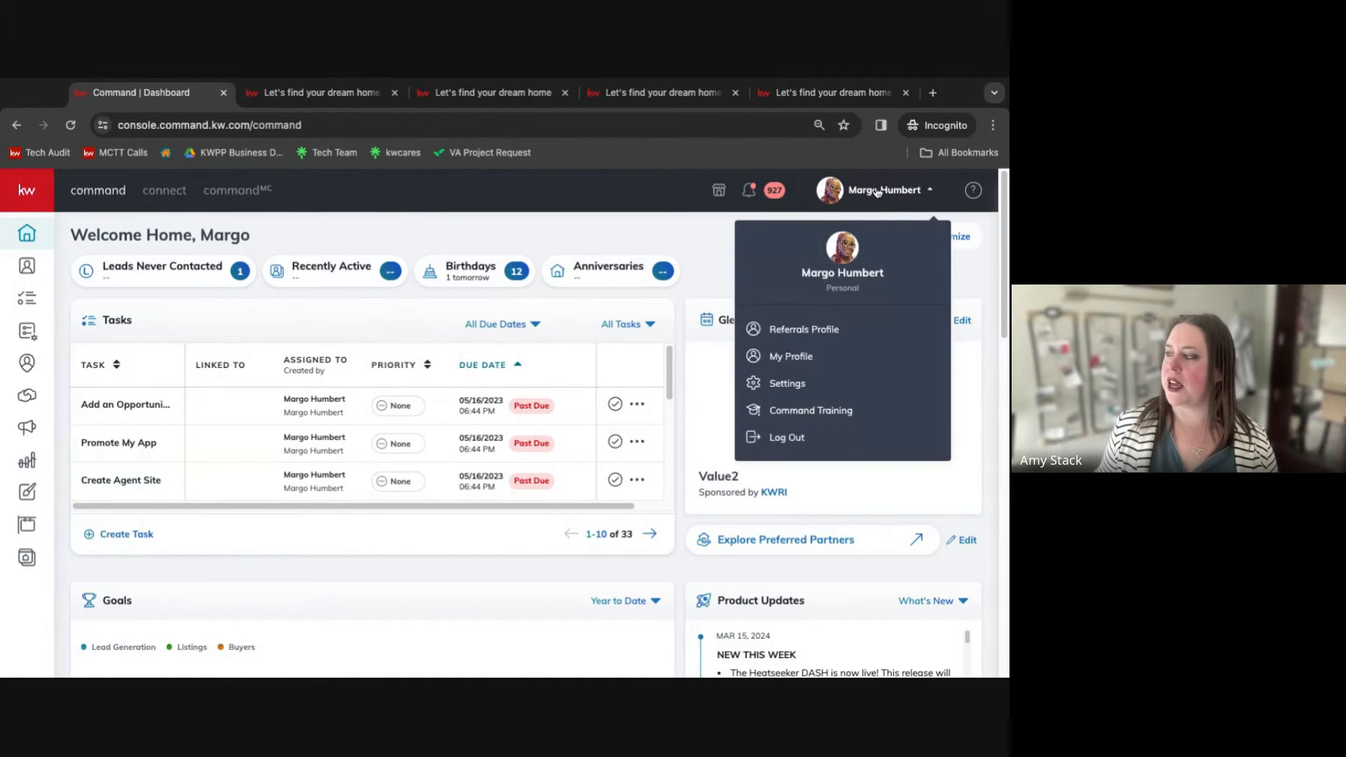
pyautogui.click(786, 383)
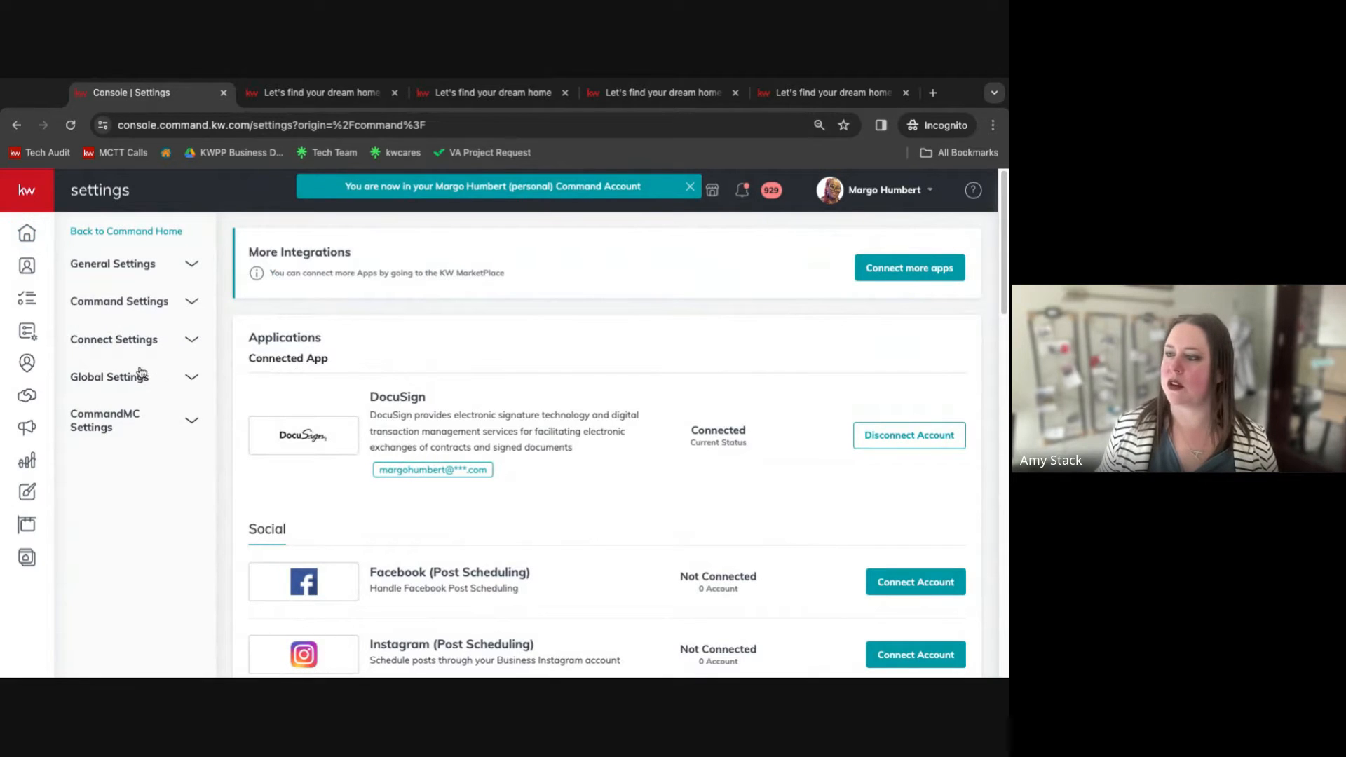
pyautogui.click(113, 341)
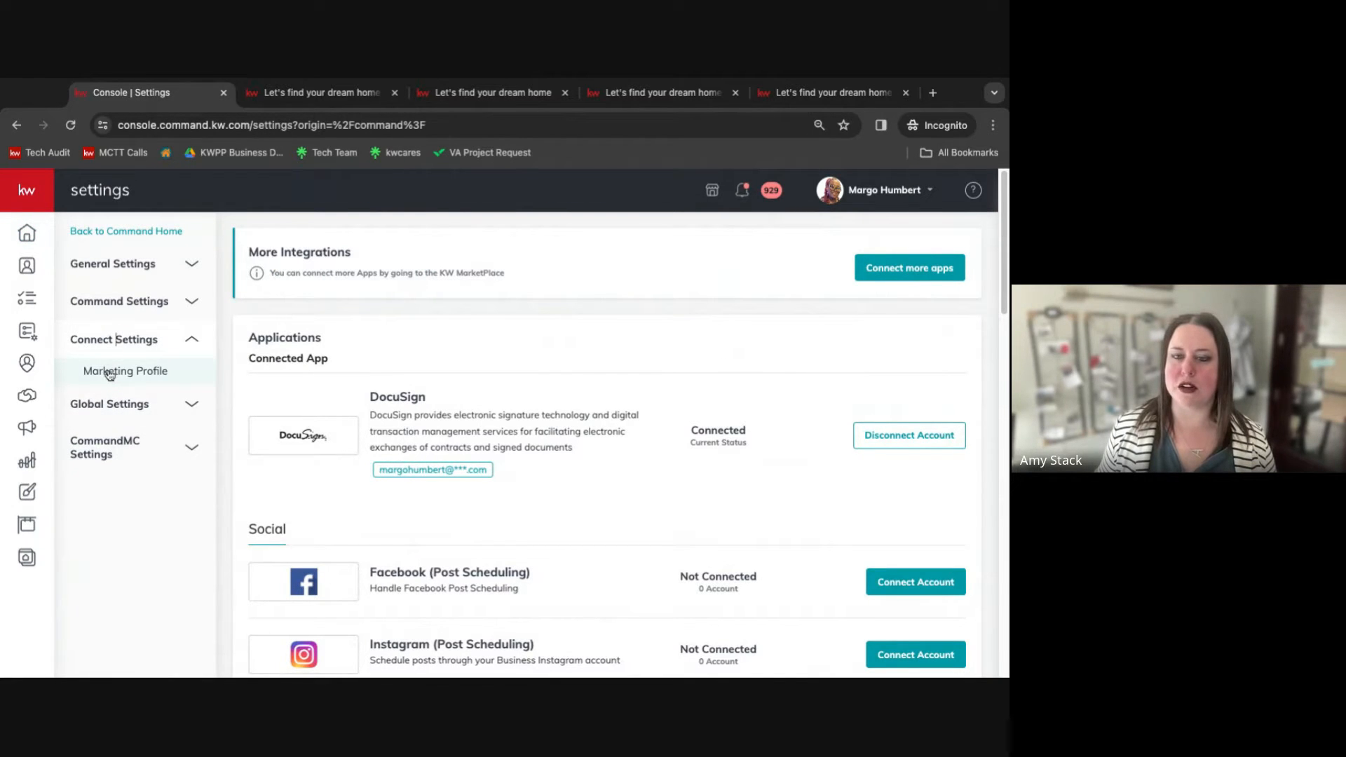
# Open the Marketing Profile page and review its photo, team logo, personal details, bio and contact fields.
pyautogui.click(109, 372)
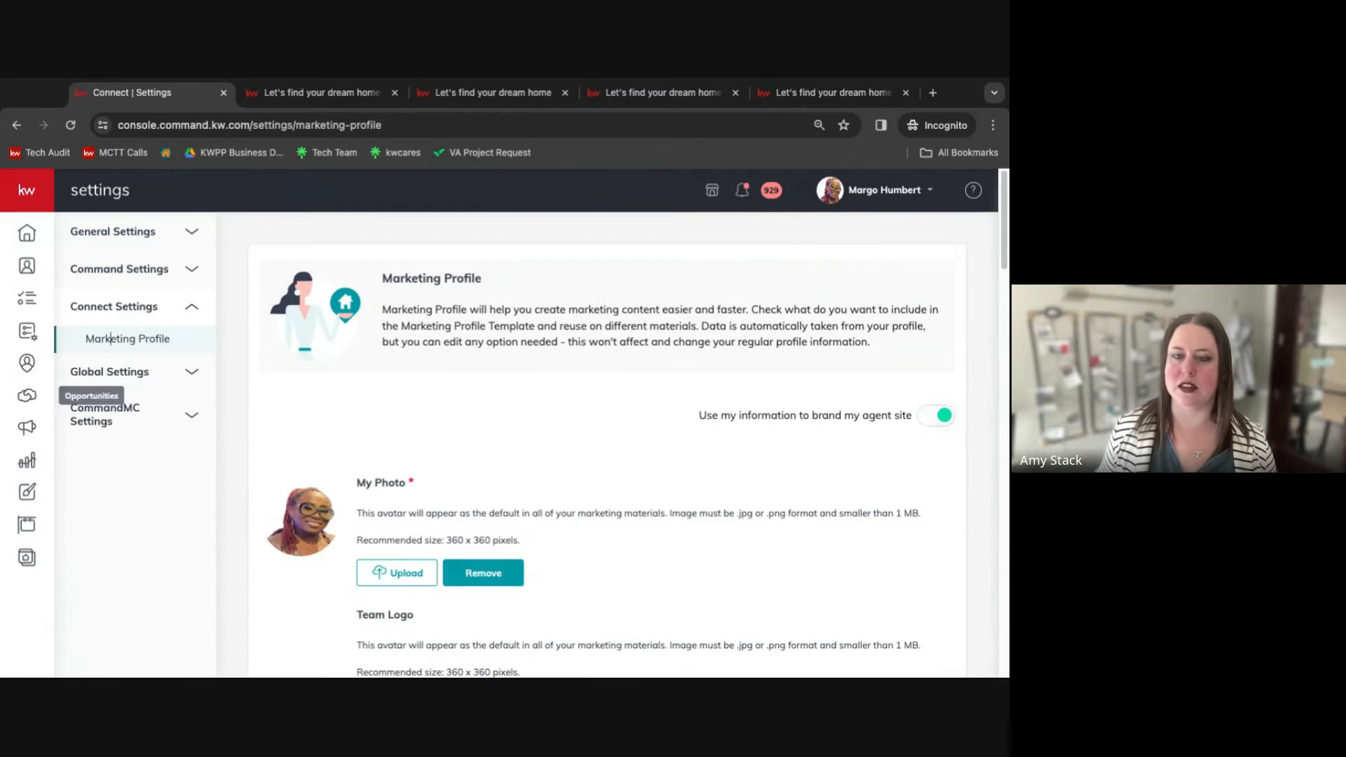
pyautogui.press('super+Tab')
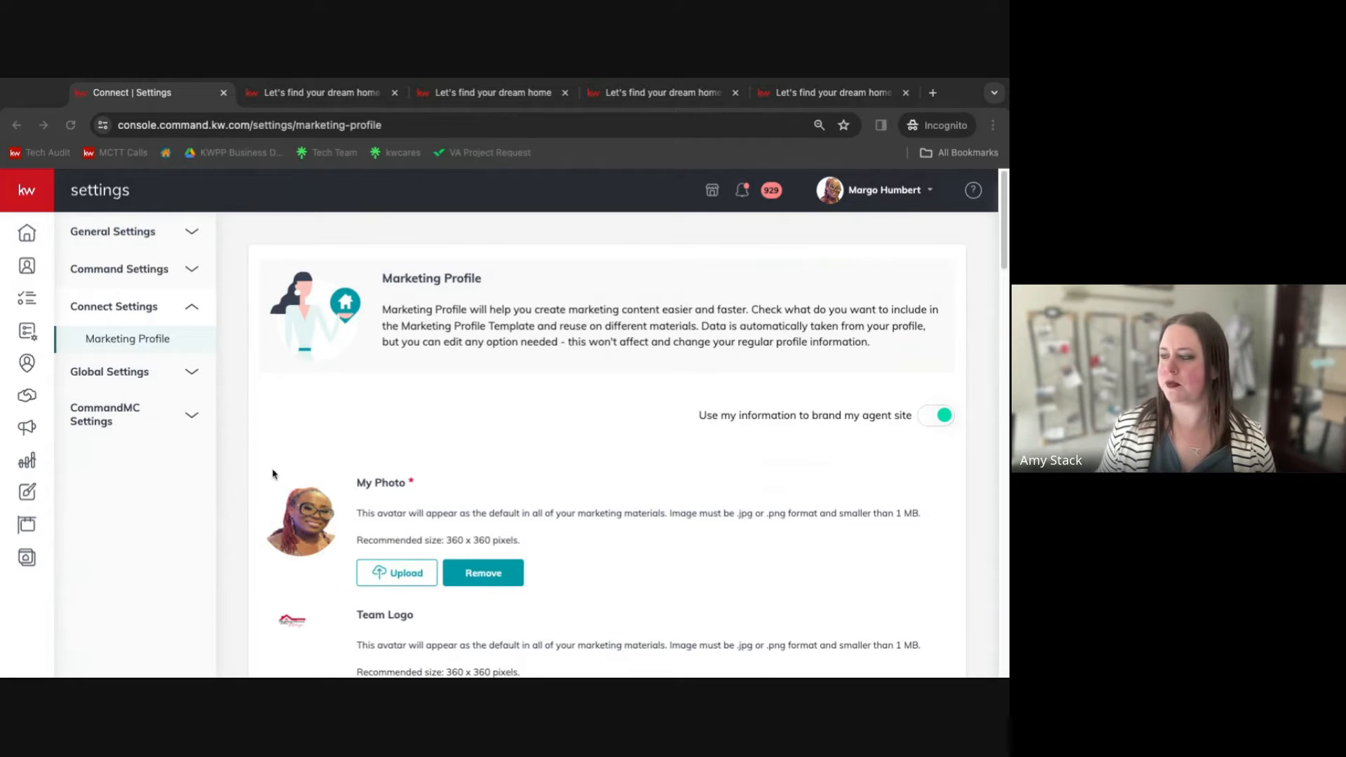
pyautogui.scroll(-2, 273, 473)
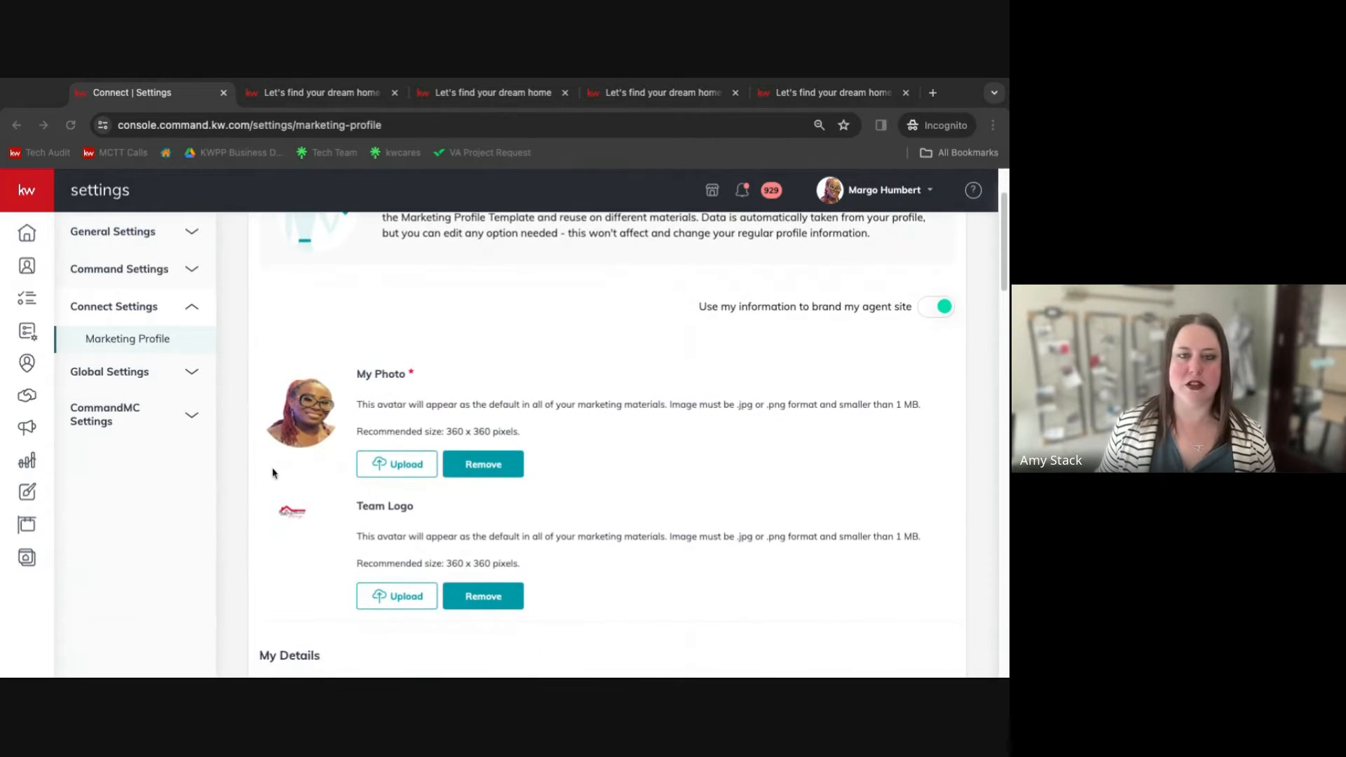
pyautogui.scroll(-1, 314, 445)
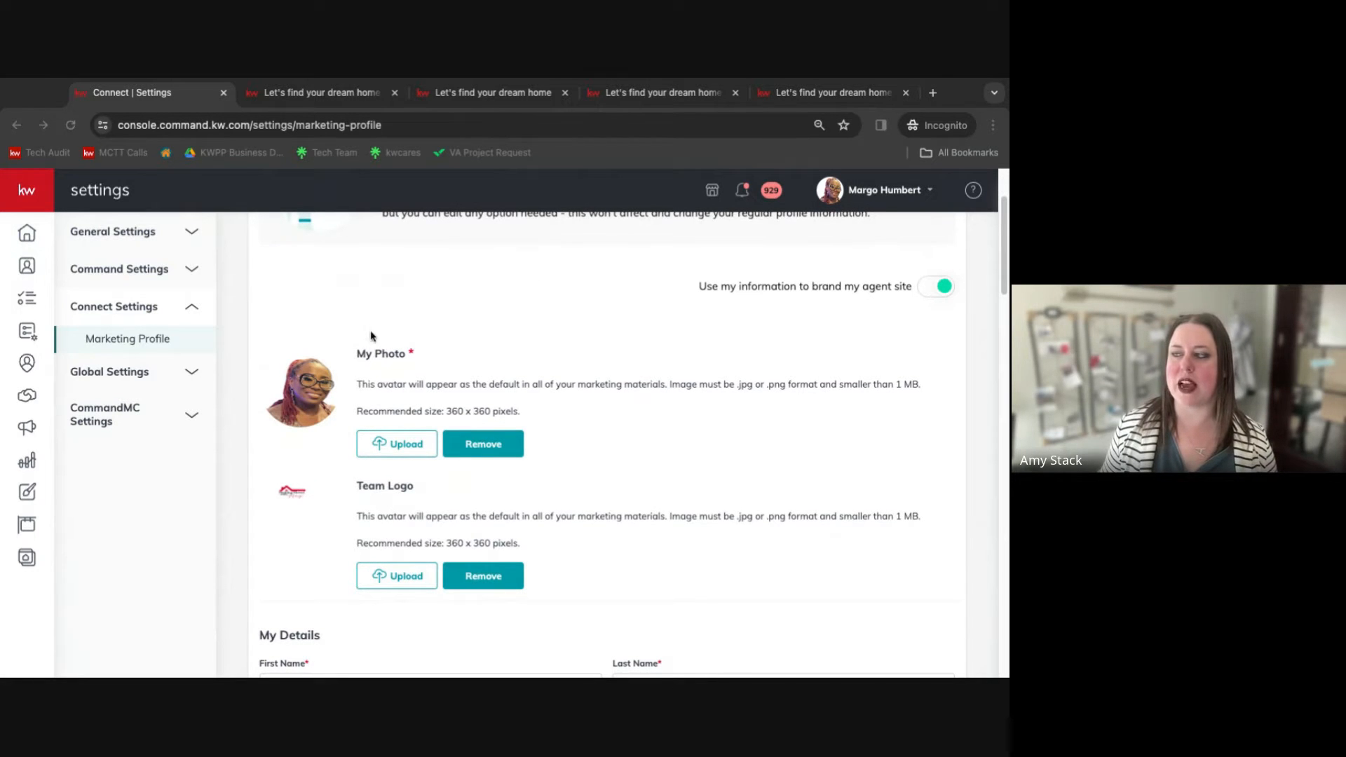
pyautogui.scroll(-1, 441, 501)
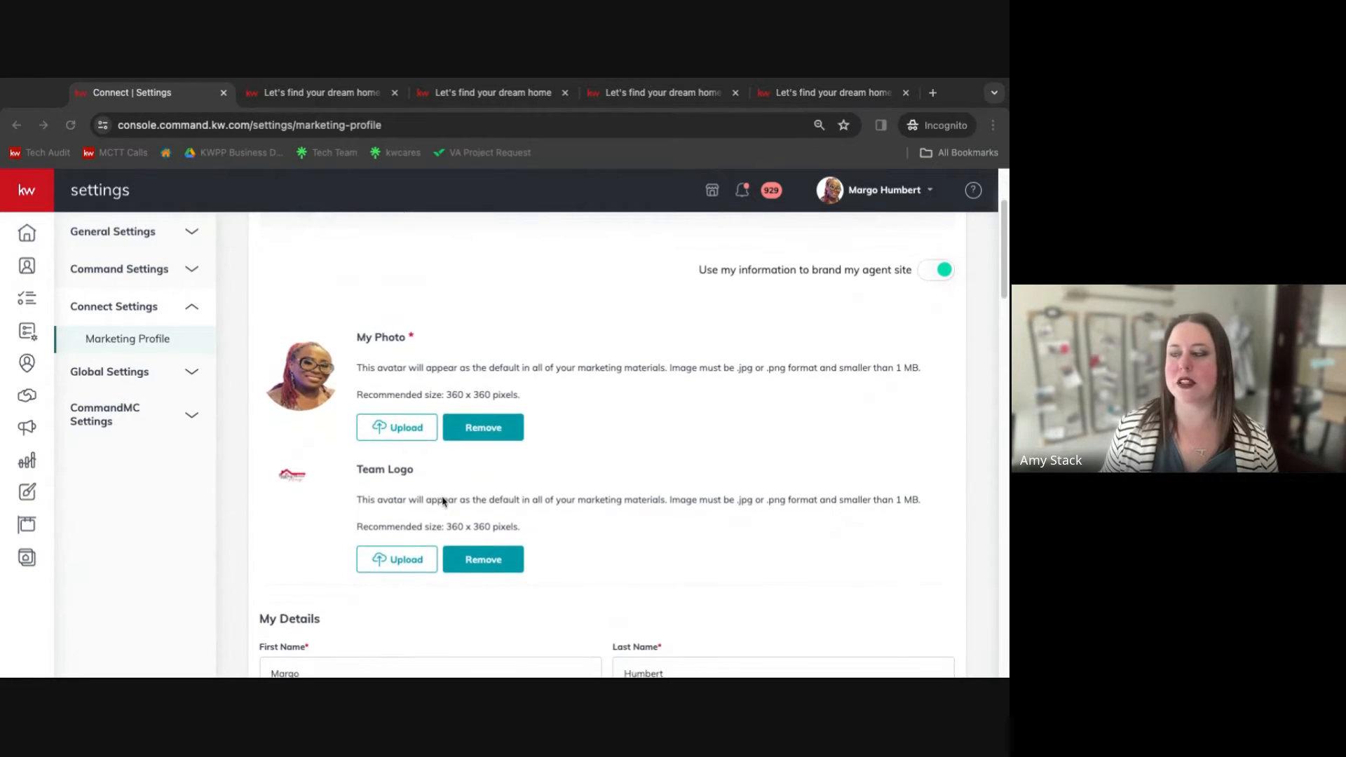
pyautogui.scroll(-2, 441, 502)
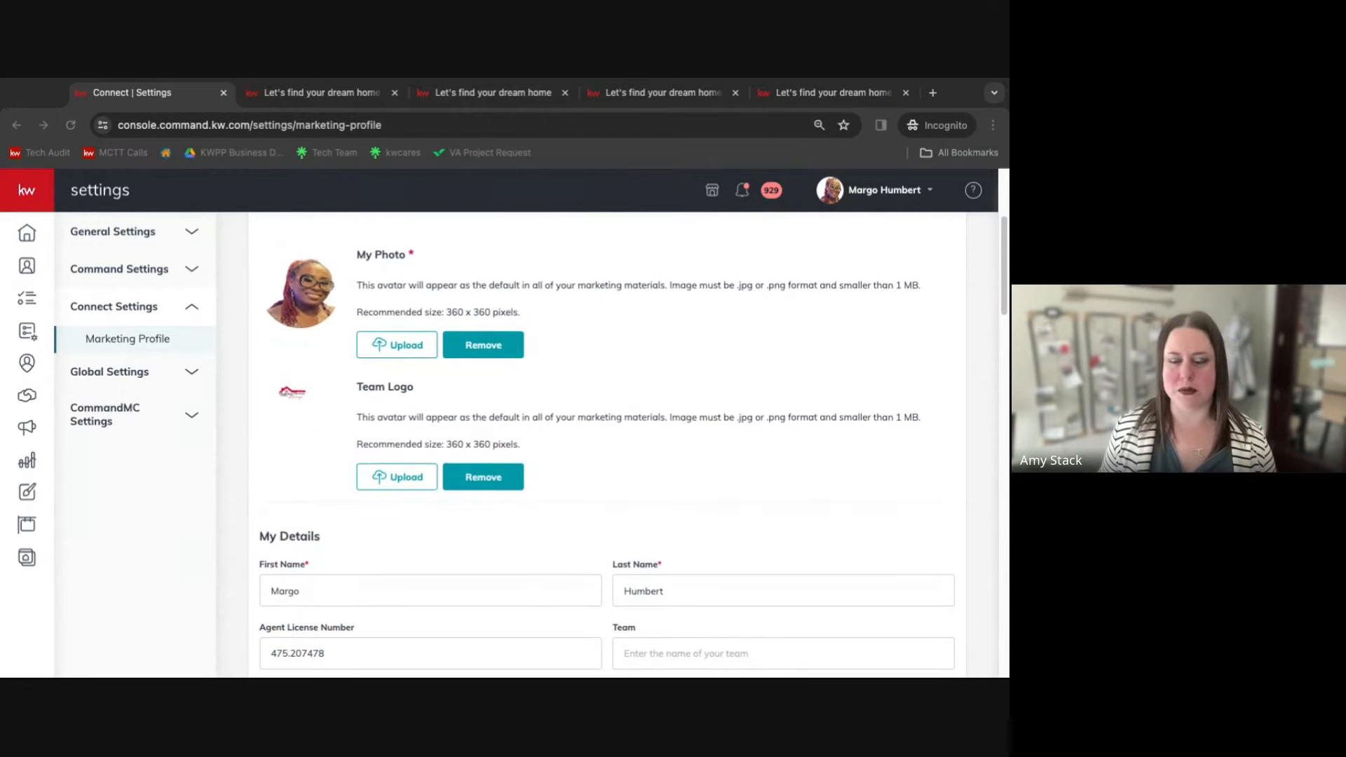
pyautogui.scroll(-3, 441, 502)
pyautogui.scroll(-5, 606, 442)
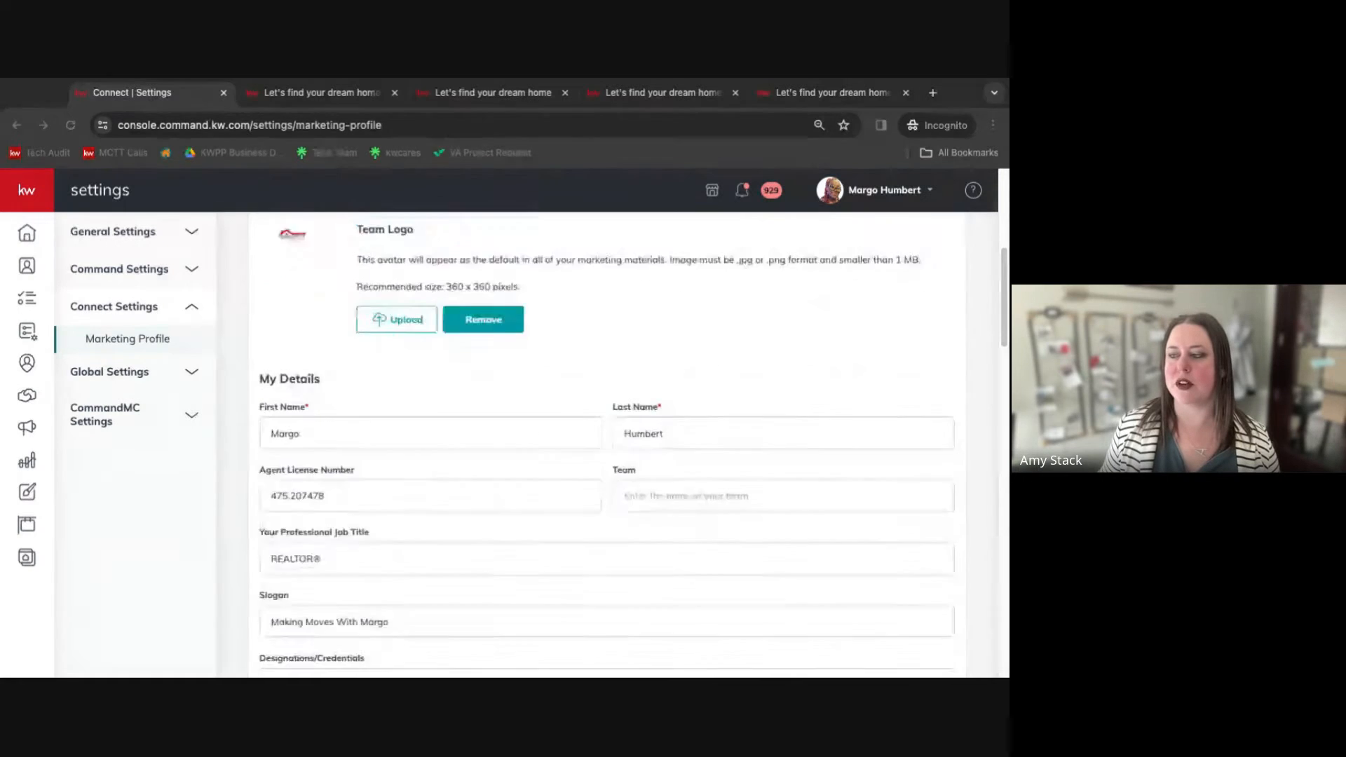
pyautogui.scroll(-2, 606, 441)
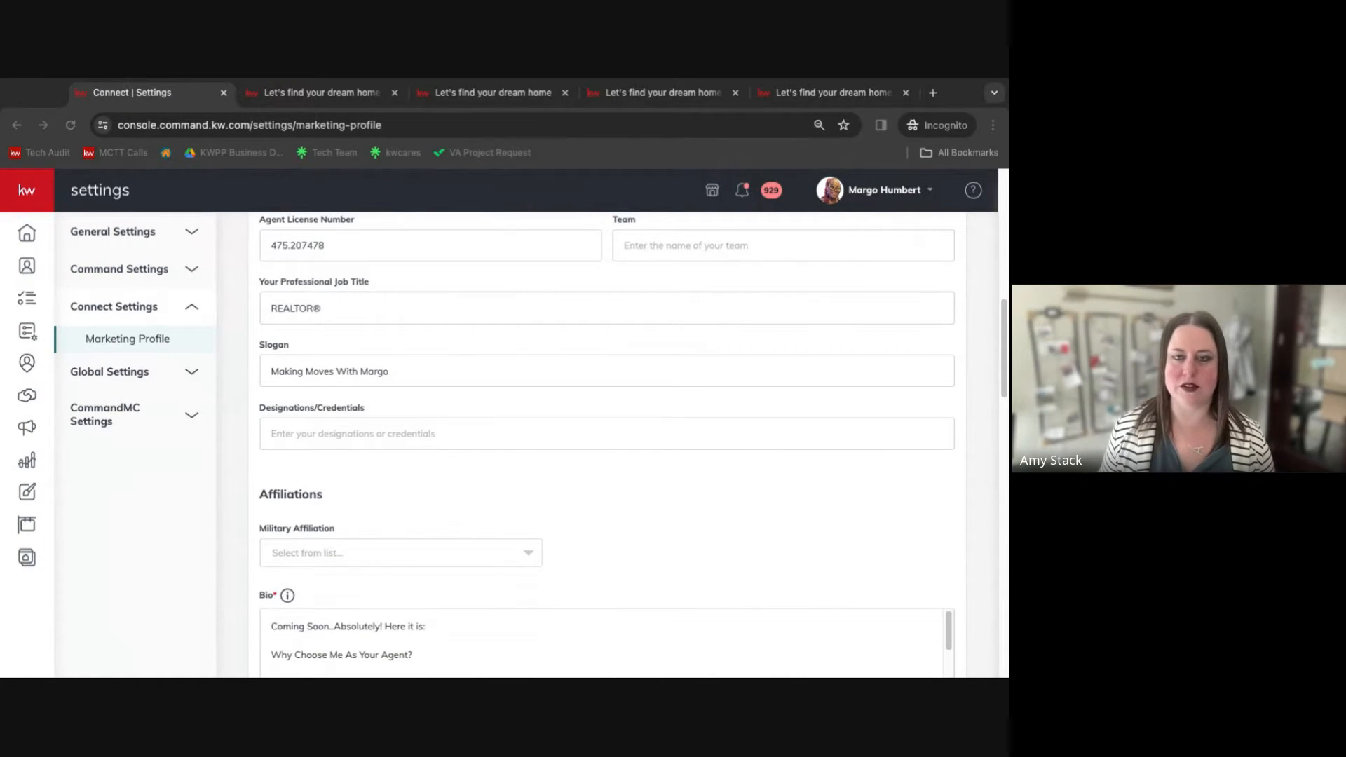
pyautogui.scroll(-5, 417, 543)
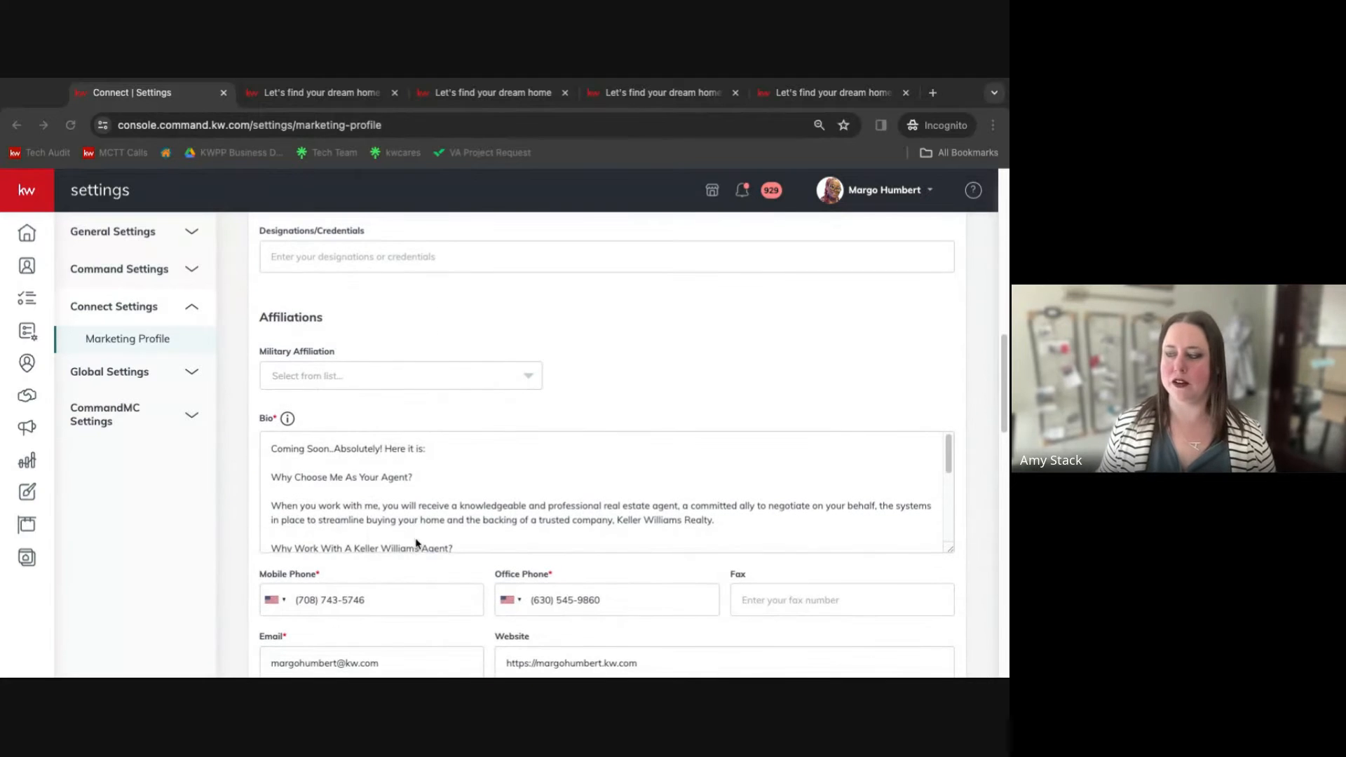
pyautogui.scroll(-4, 416, 544)
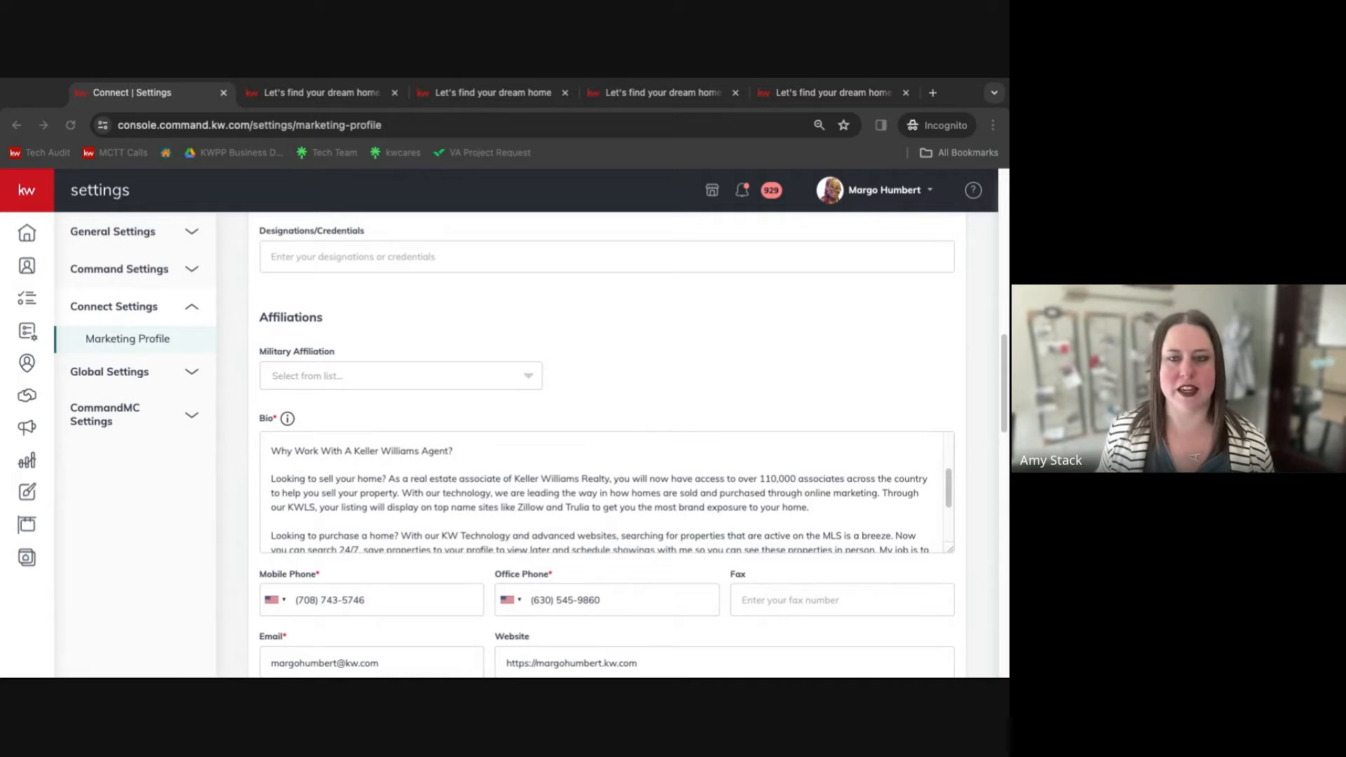
pyautogui.scroll(-10, 434, 552)
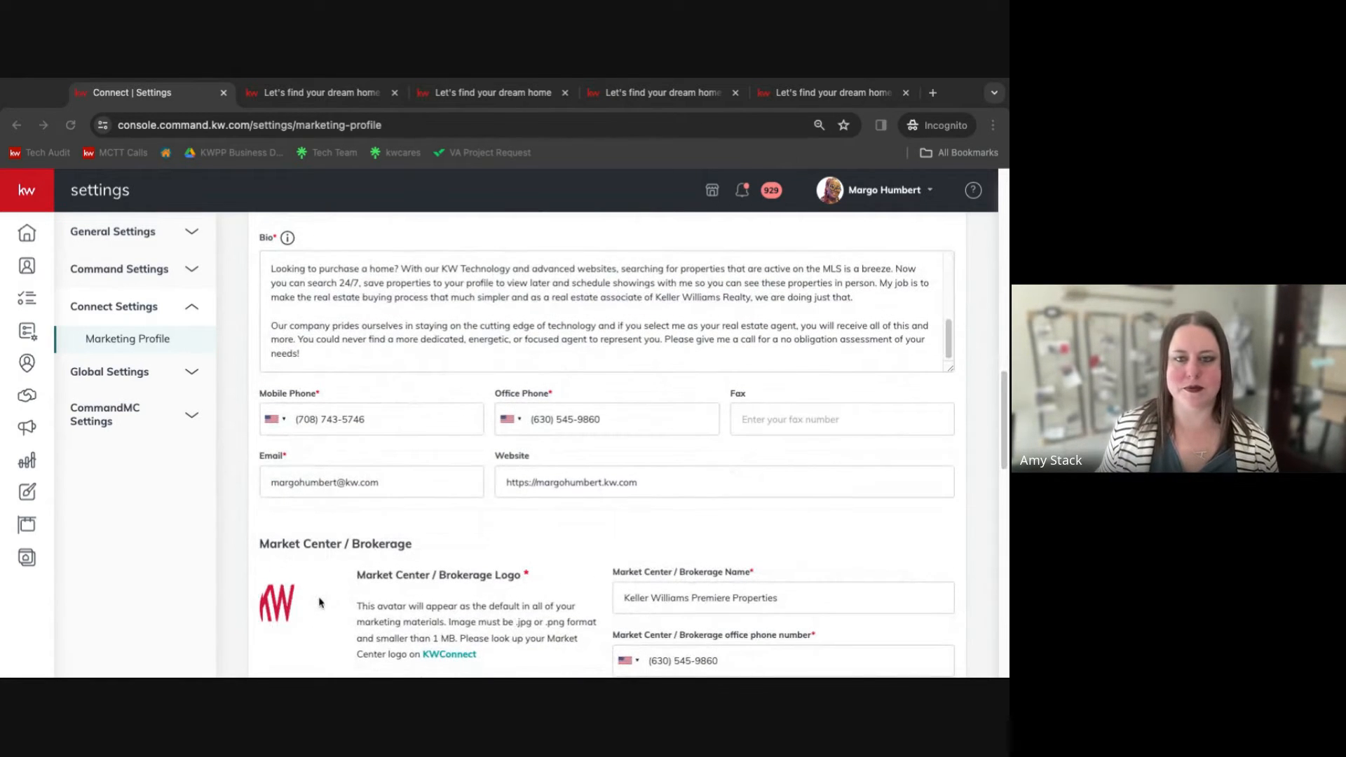
pyautogui.scroll(3, 319, 603)
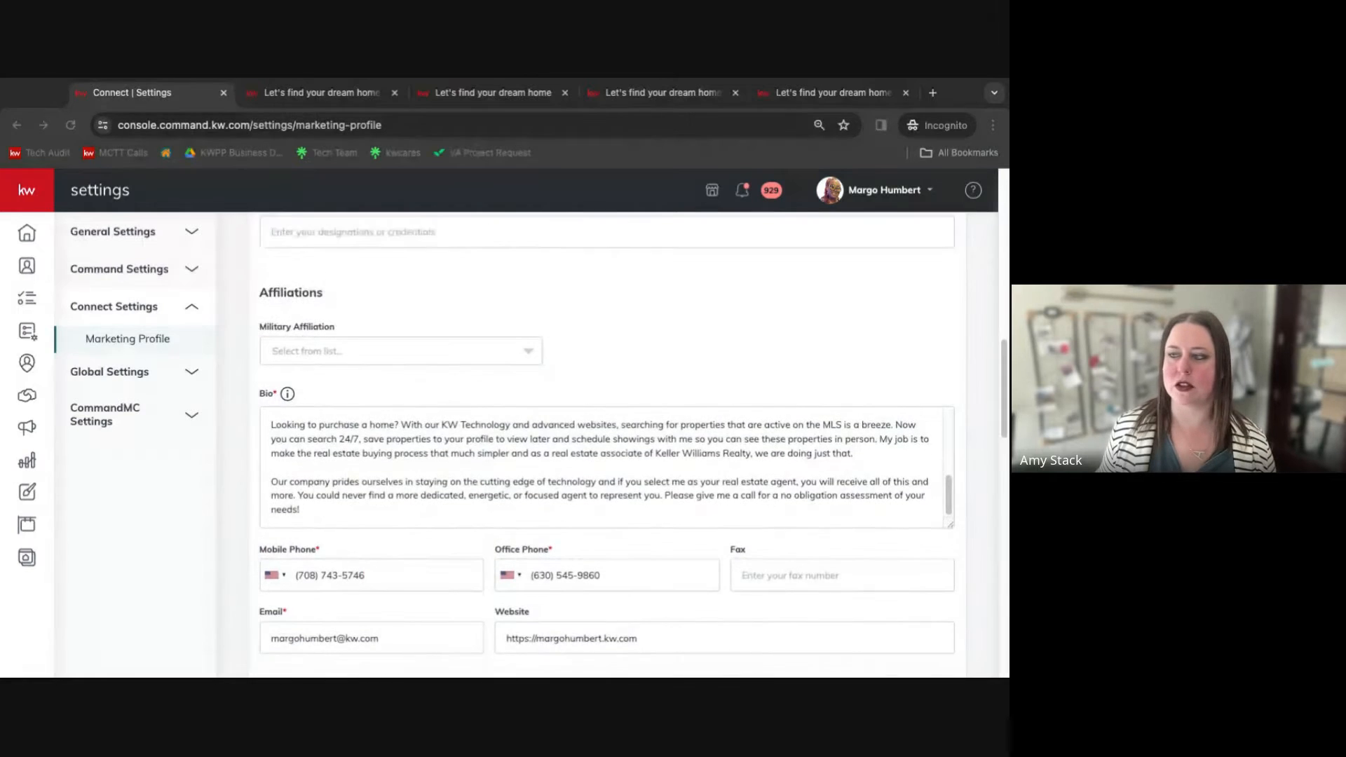
pyautogui.scroll(6, 606, 445)
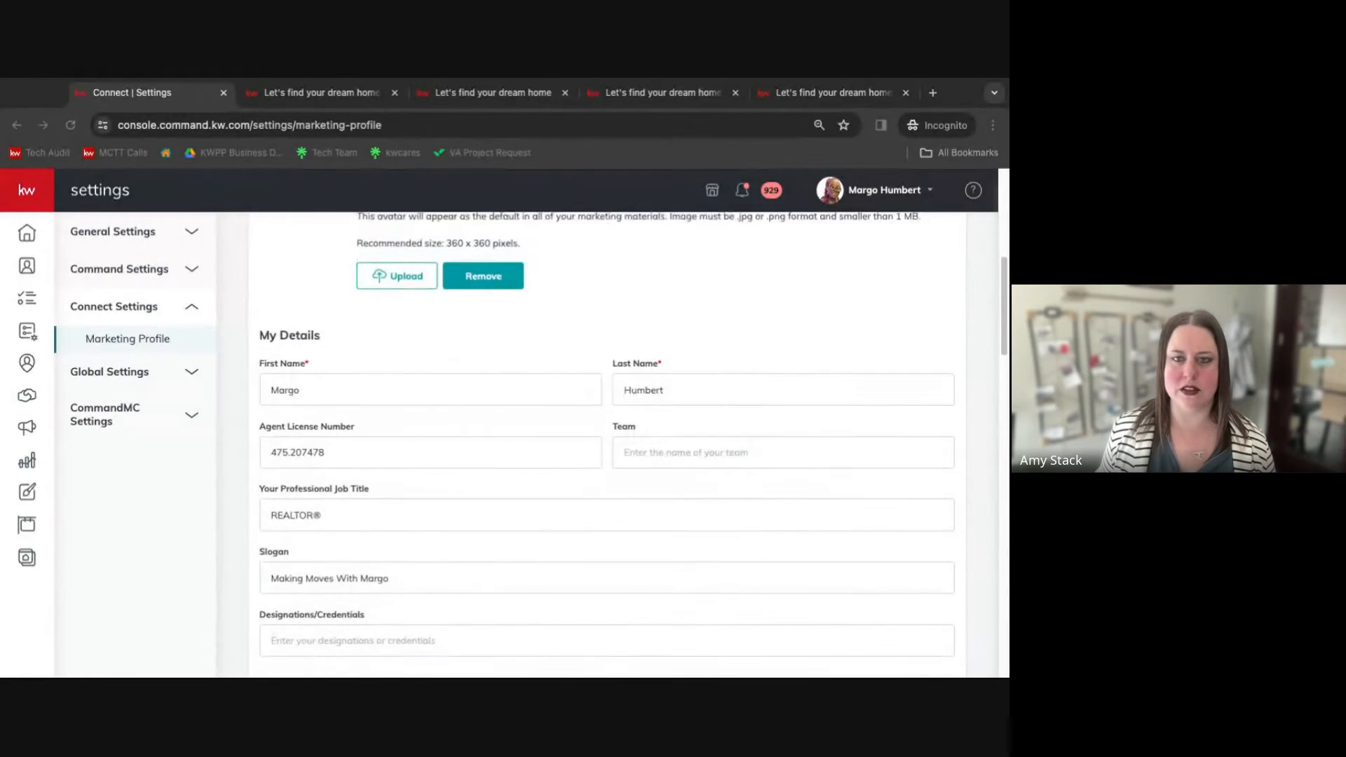
pyautogui.scroll(5, 607, 445)
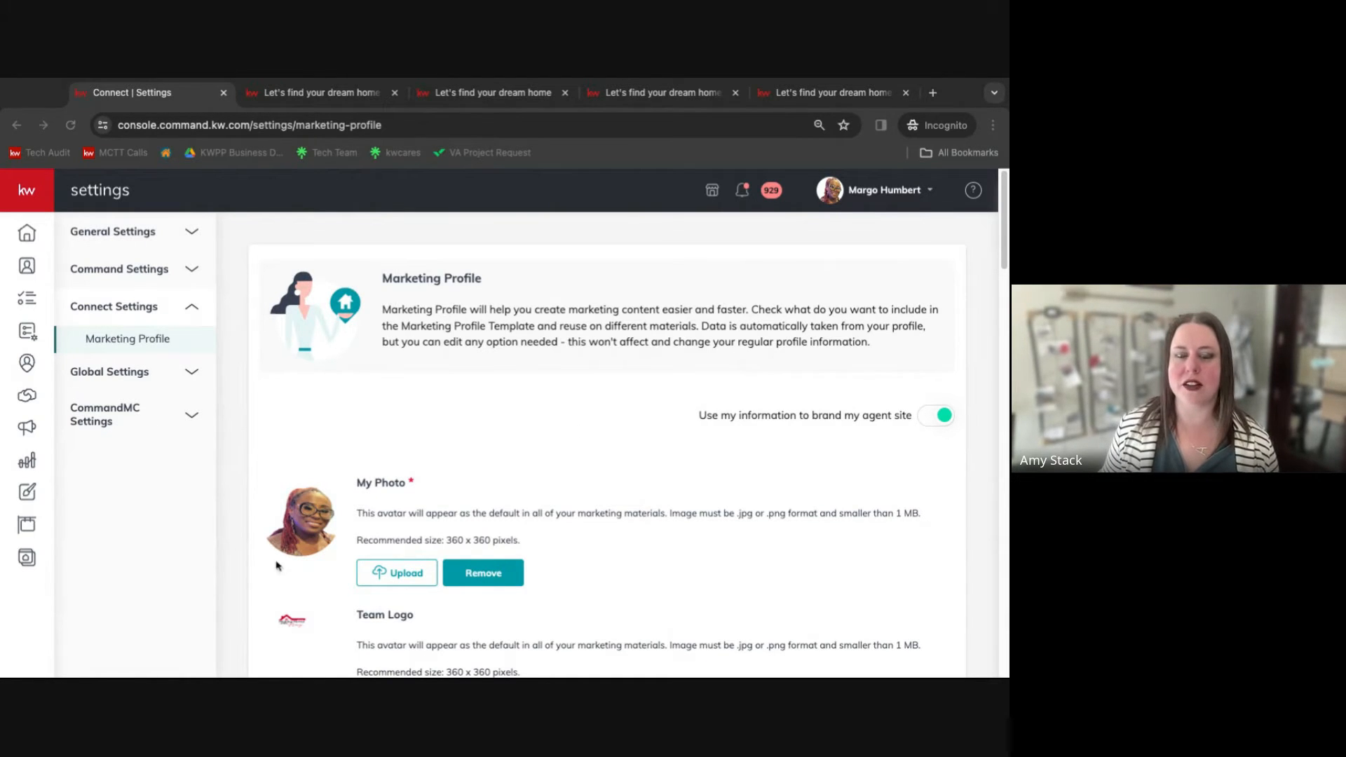
# In the other browser window, switch from the personal account to the MC0655 Coaching Team A account via the profile menu.
pyautogui.click(898, 191)
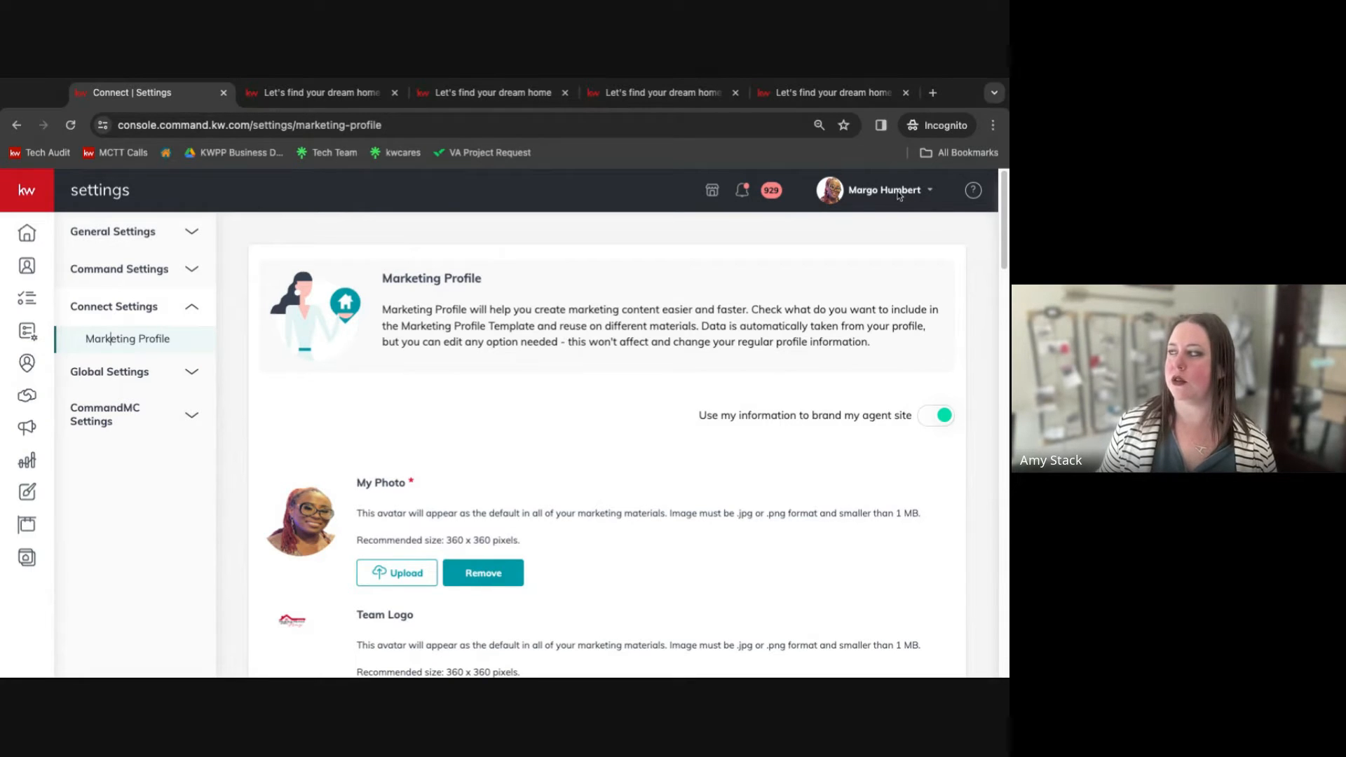
pyautogui.click(899, 193)
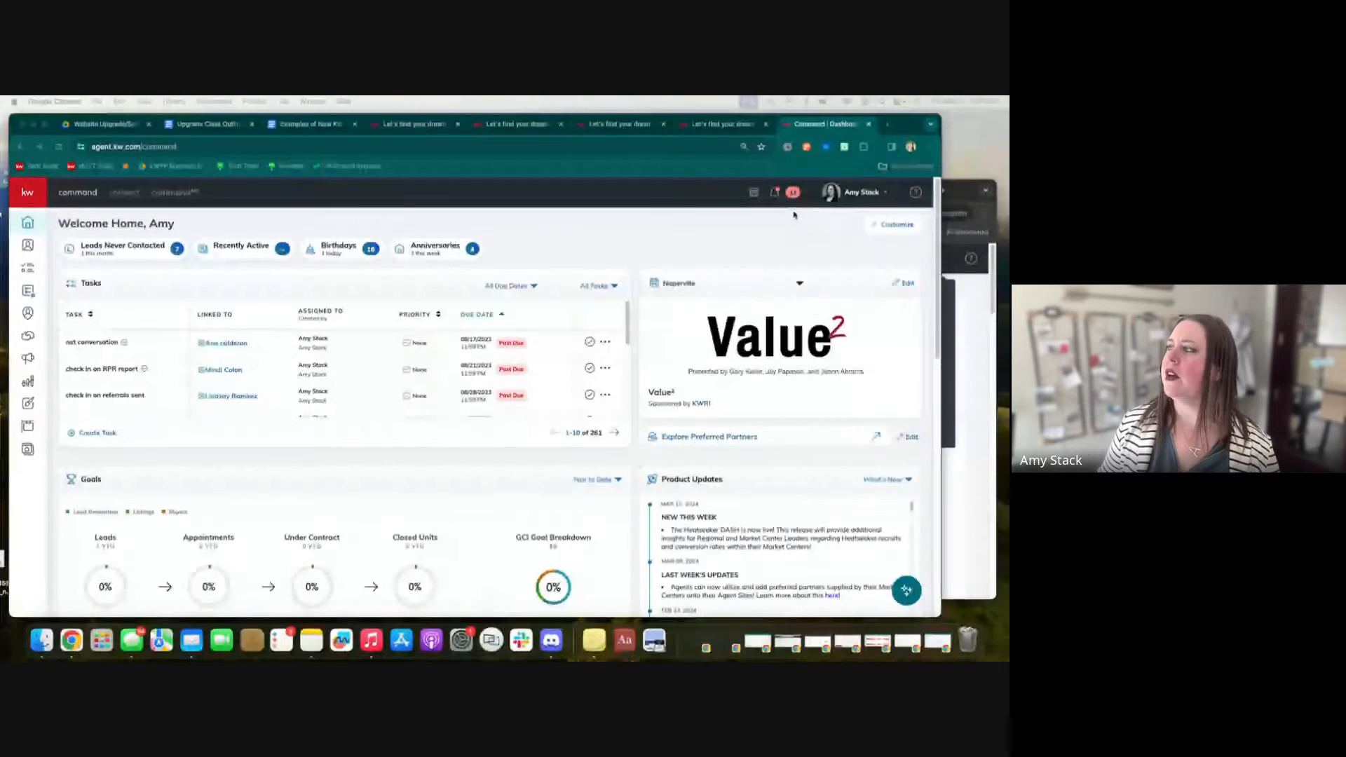
pyautogui.click(856, 192)
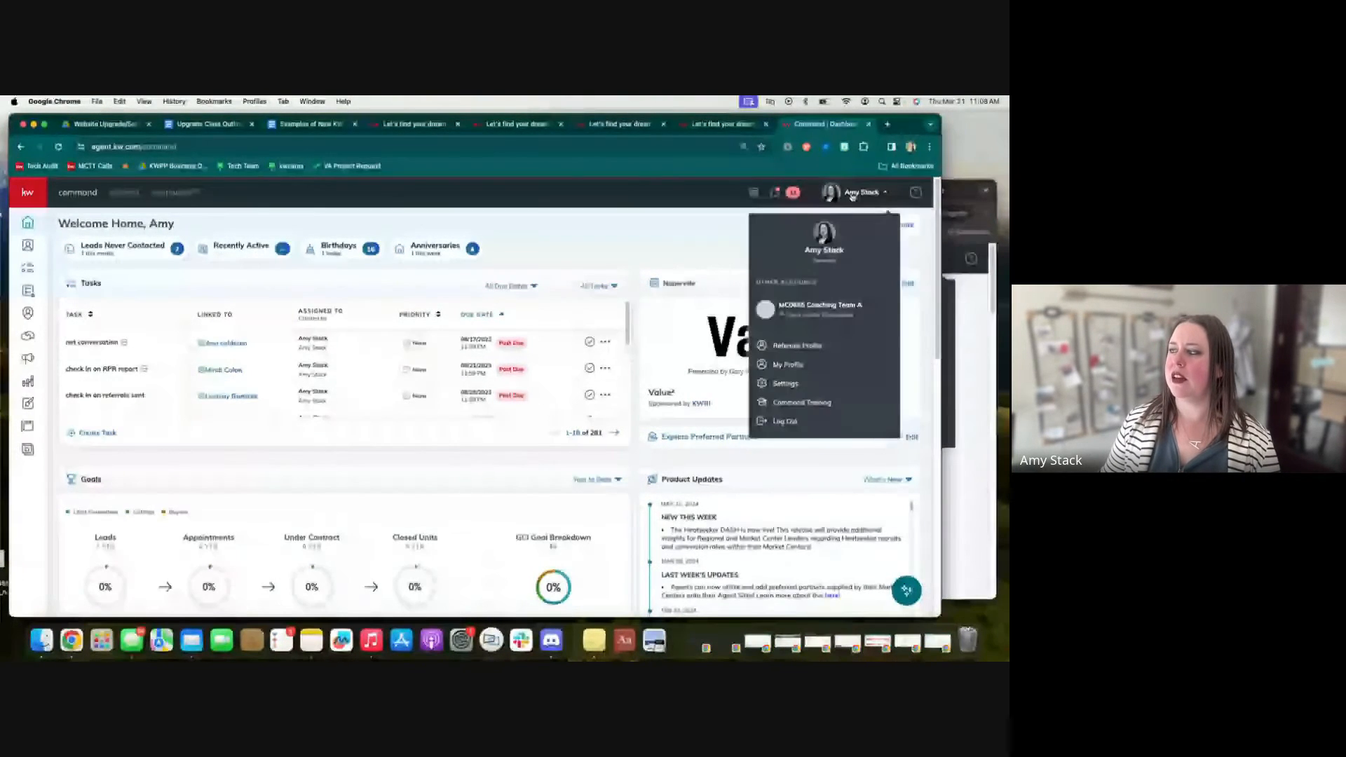
pyautogui.click(823, 312)
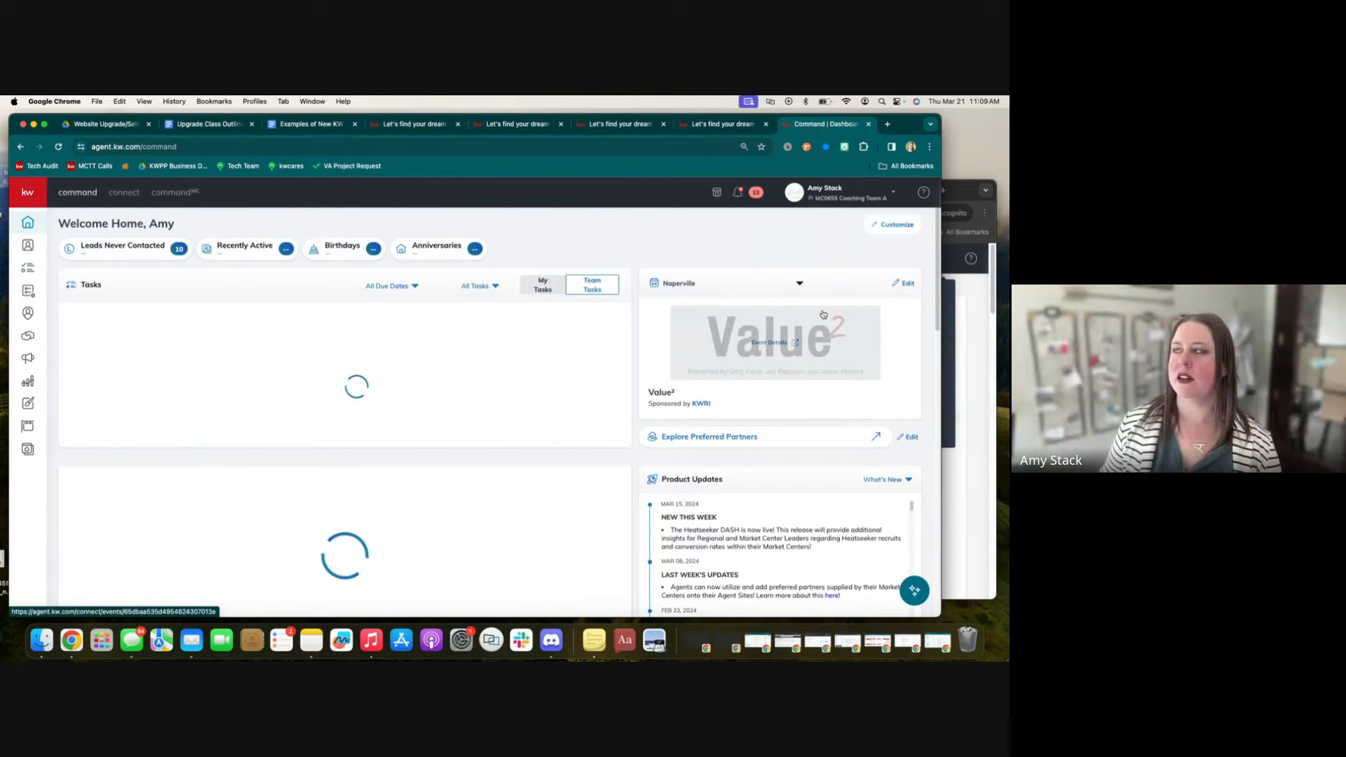
# Open Settings for the team account and go to the Marketing Profile under Connect Settings.
pyautogui.click(837, 195)
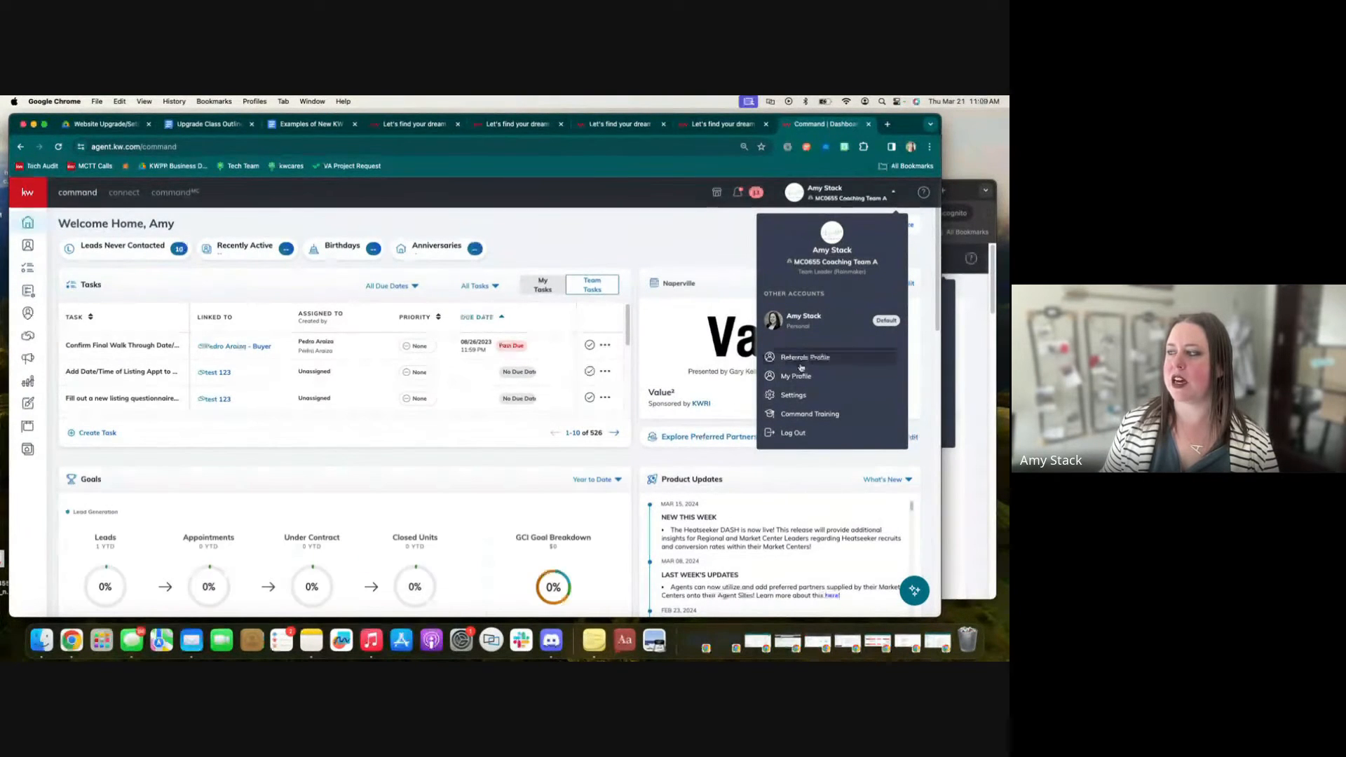
pyautogui.click(794, 396)
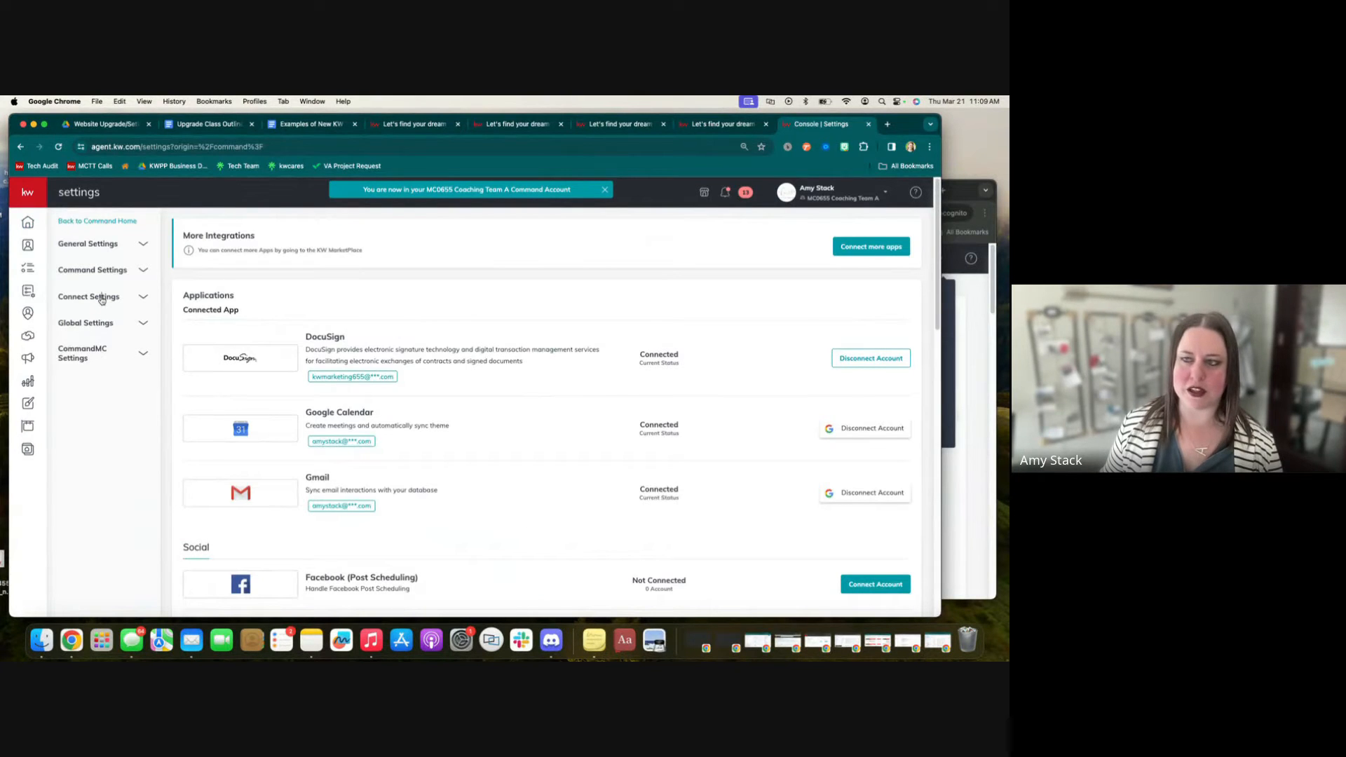
pyautogui.click(102, 297)
pyautogui.click(98, 315)
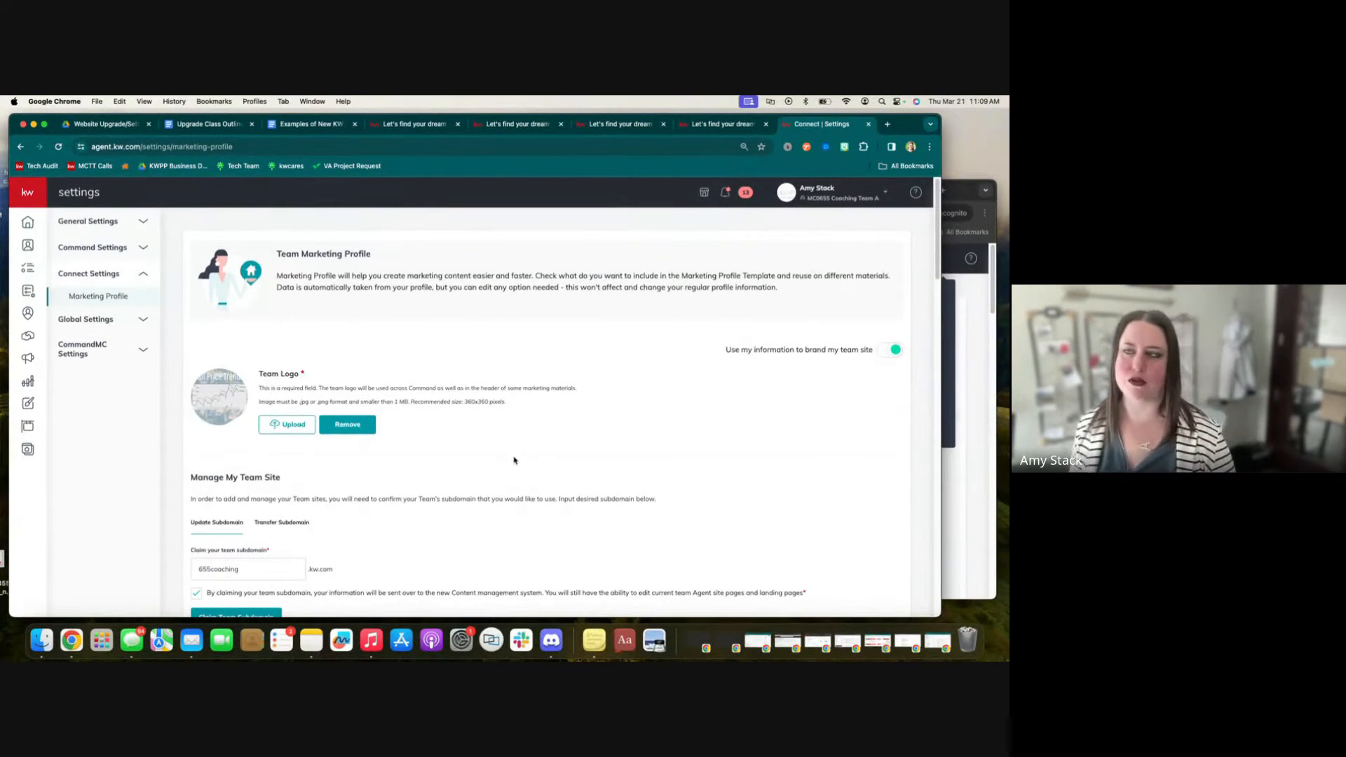
# Review the Team Marketing Profile's team logo, team site subdomain, team details and forced registration sections.
pyautogui.scroll(-1, 511, 455)
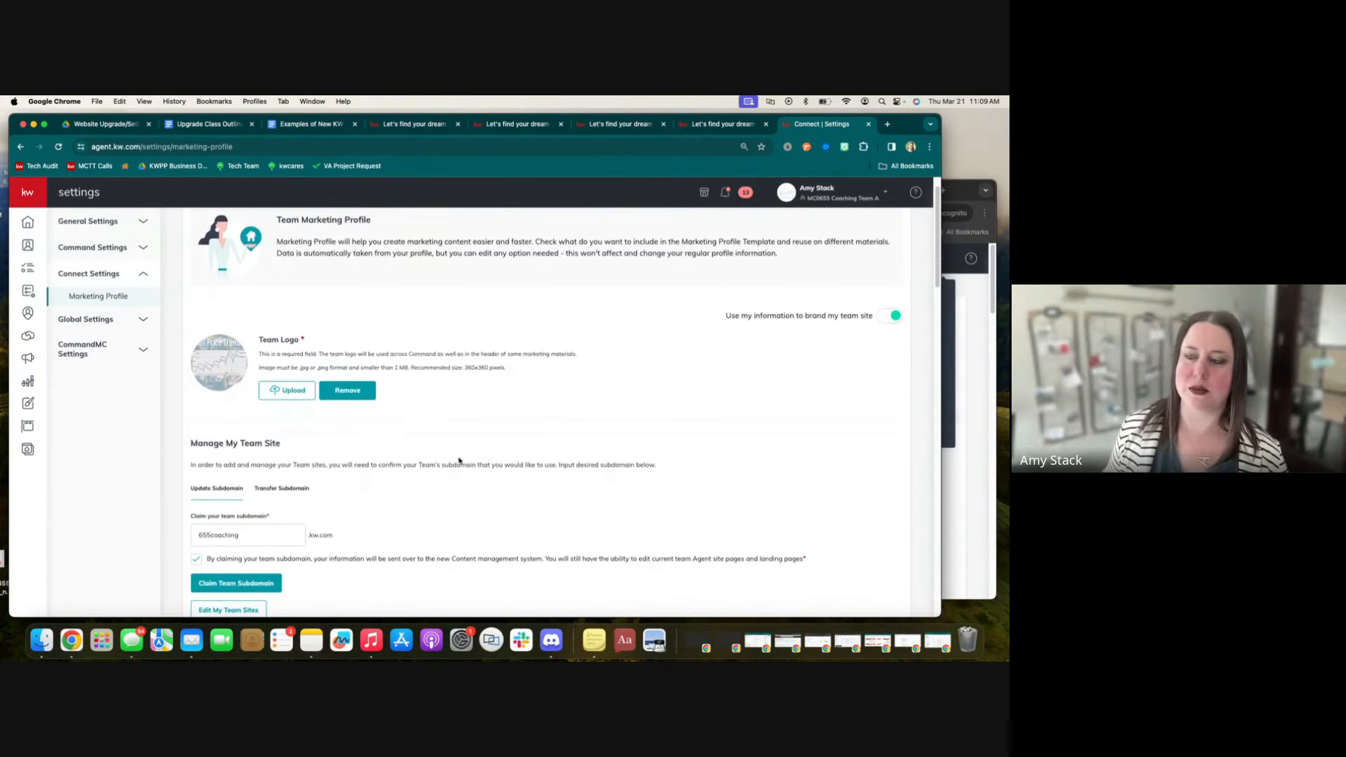
pyautogui.scroll(-4, 459, 461)
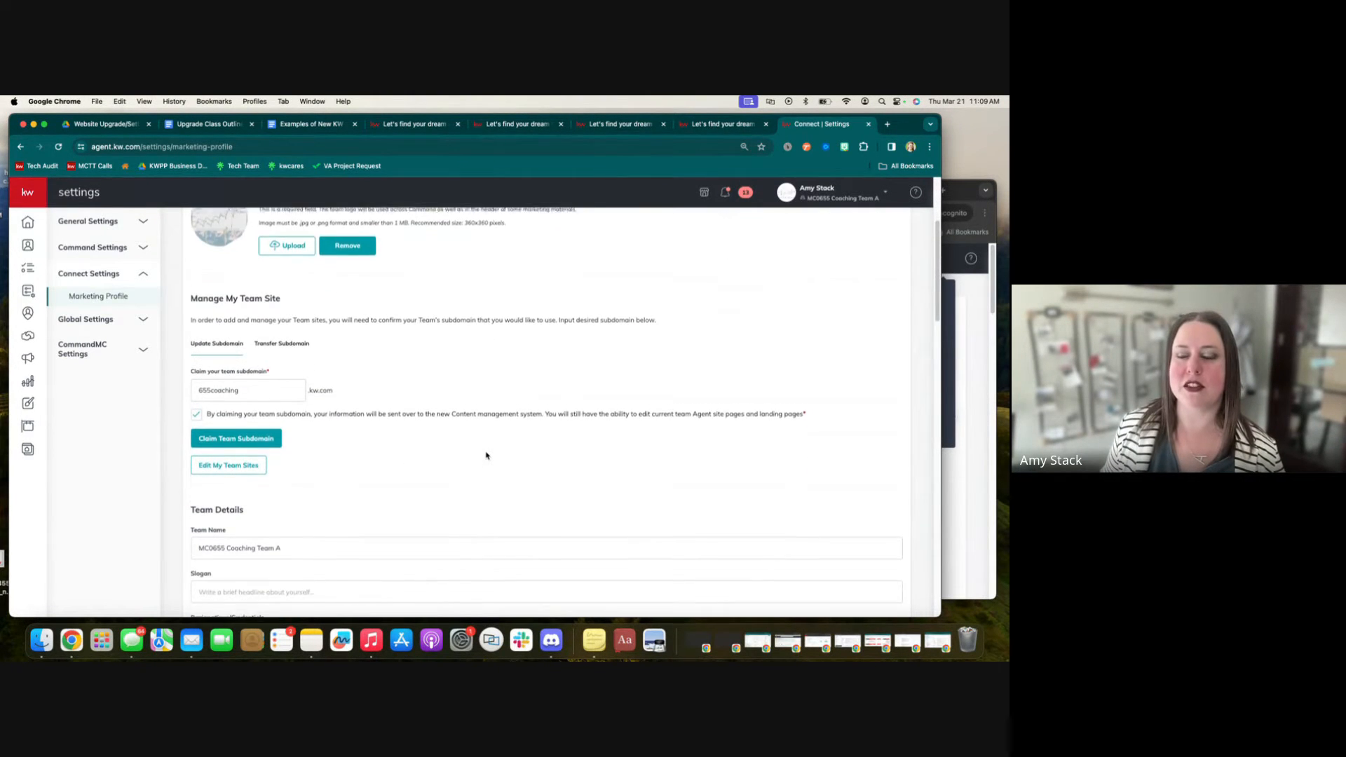
pyautogui.scroll(-2, 486, 456)
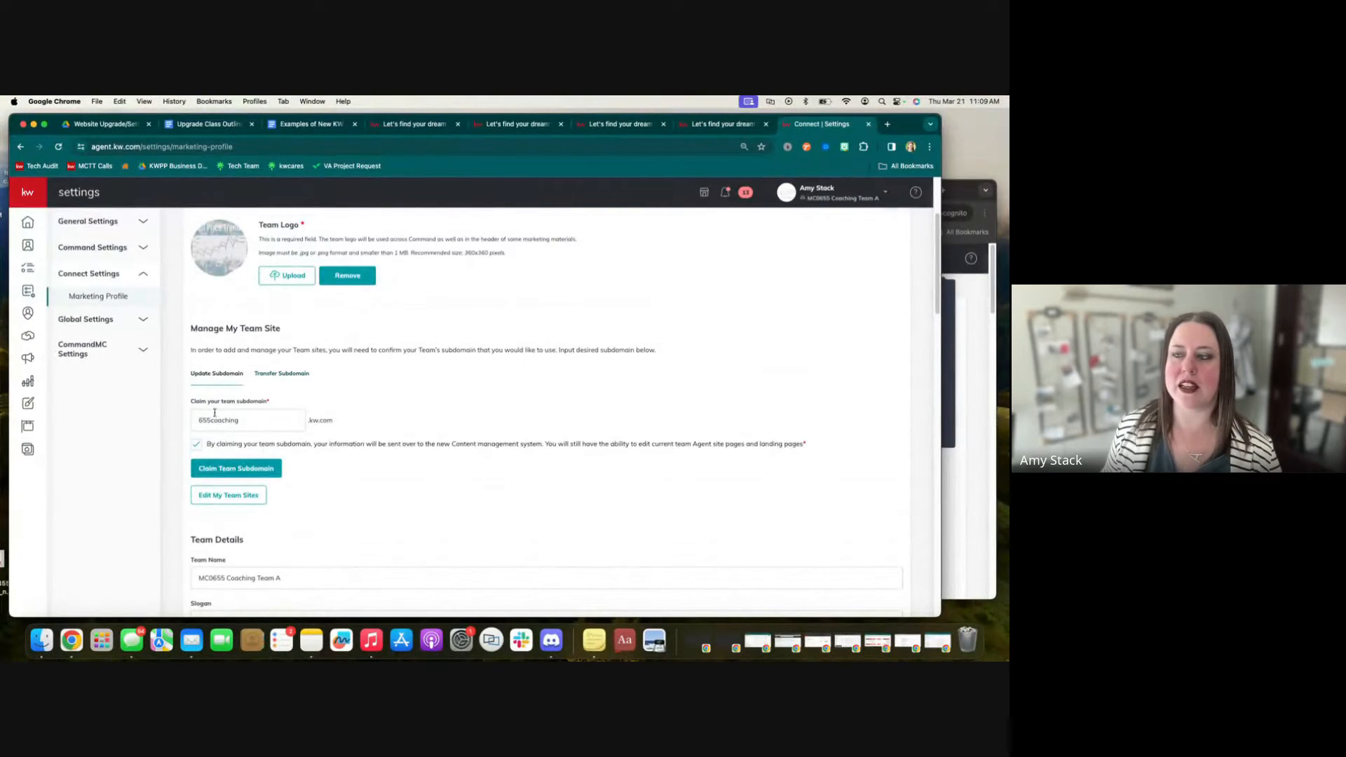
pyautogui.scroll(1, 302, 315)
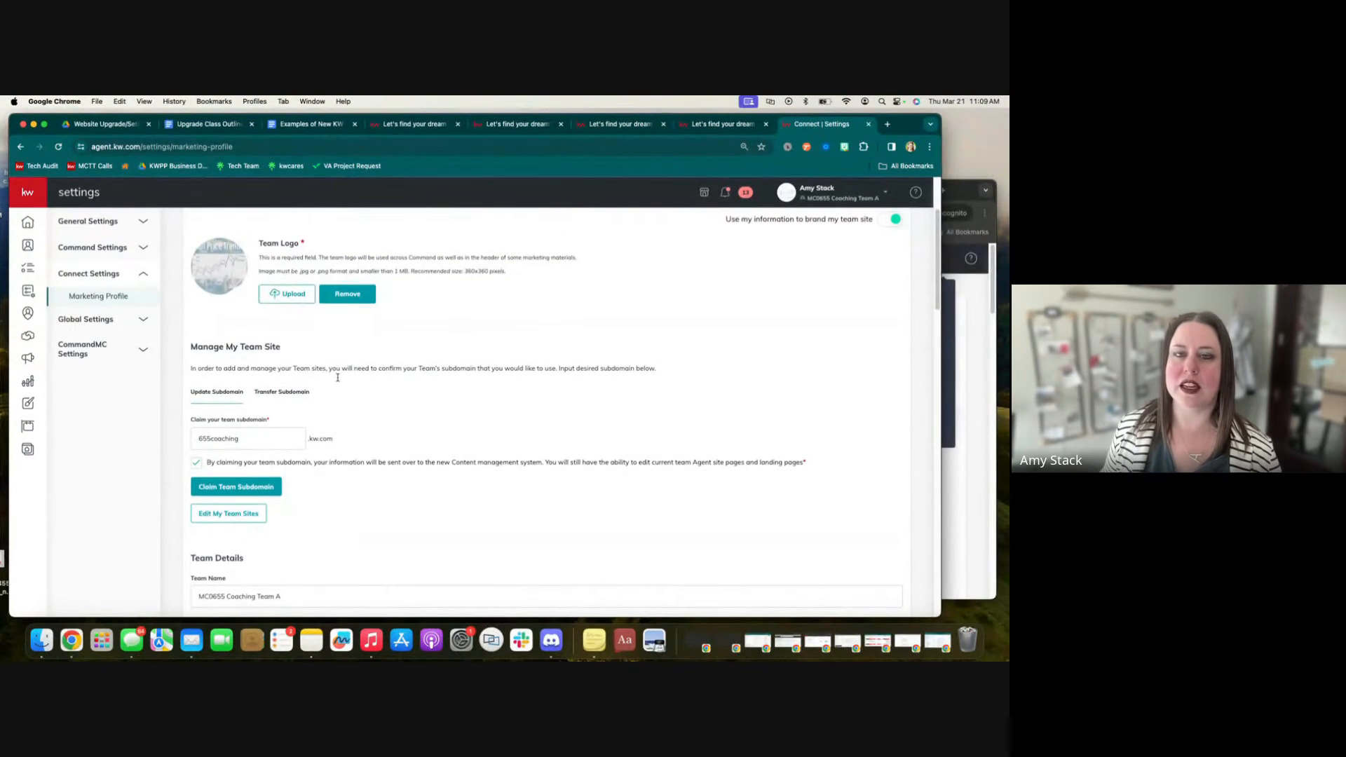
pyautogui.scroll(-10, 375, 456)
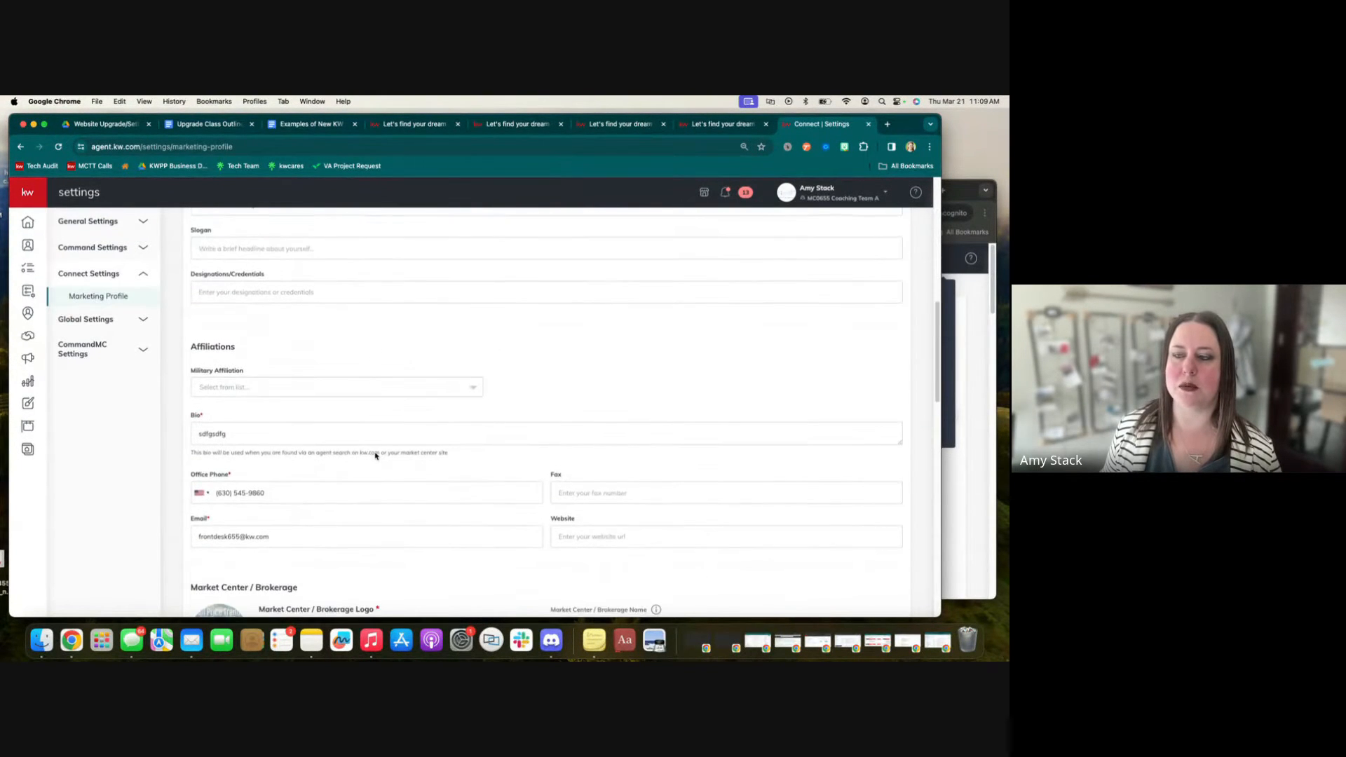
pyautogui.scroll(-8, 375, 455)
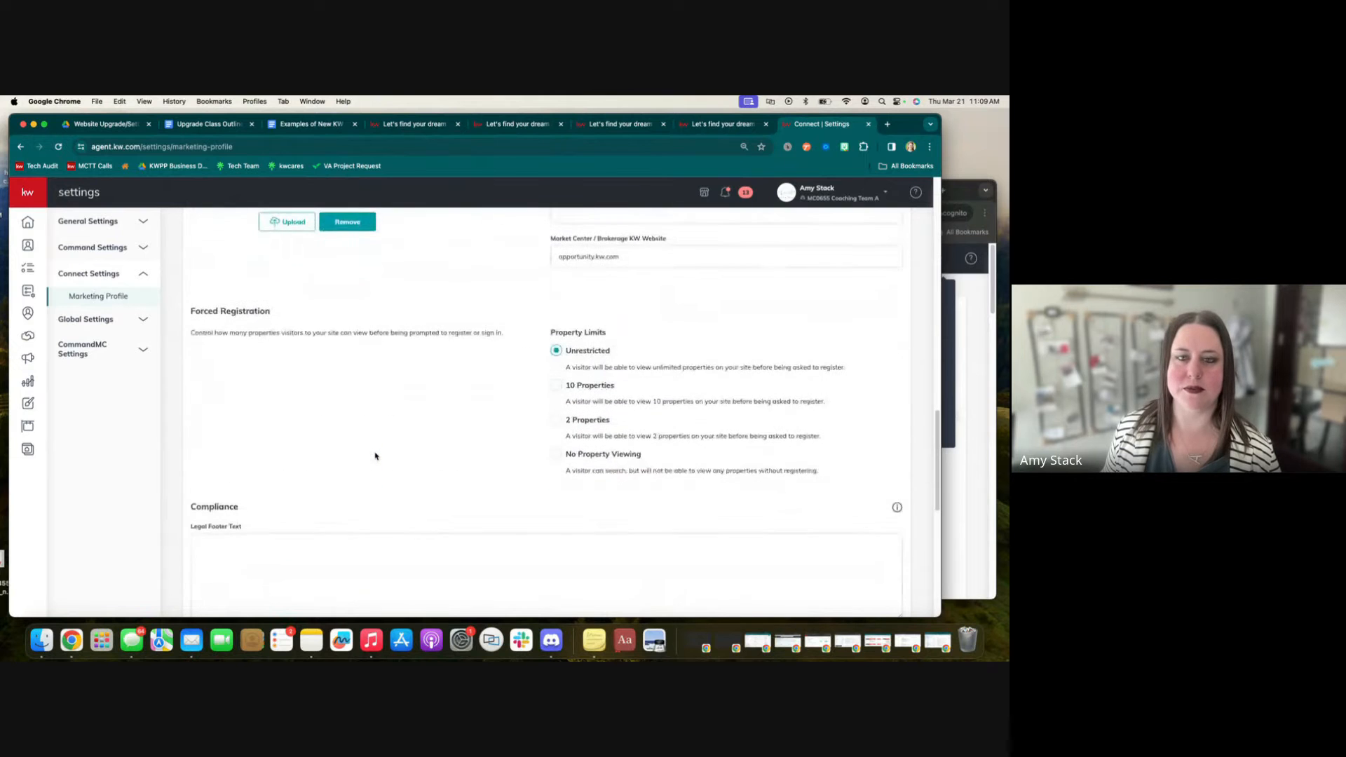
pyautogui.scroll(15, 375, 456)
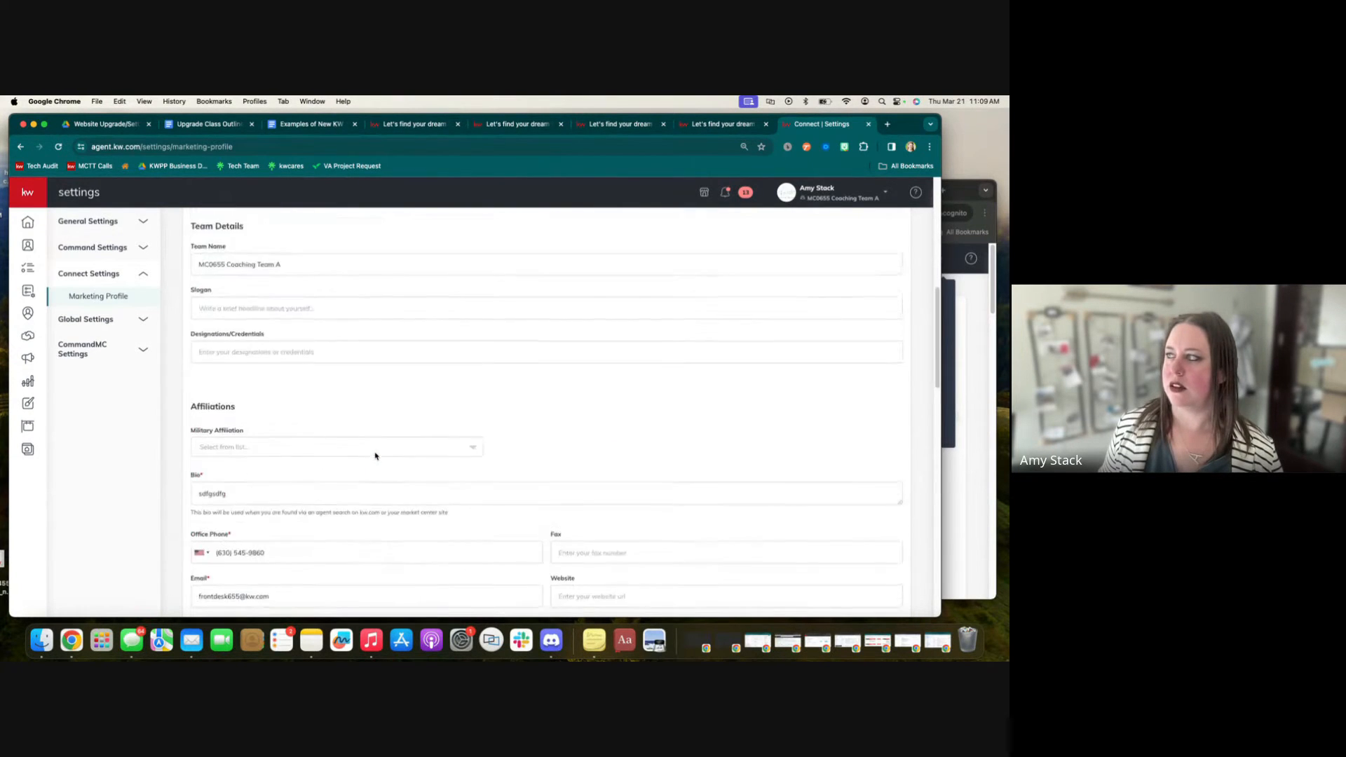
# Return to the agent's incognito window and open the Consumer page to view the My Website settings.
pyautogui.click(964, 191)
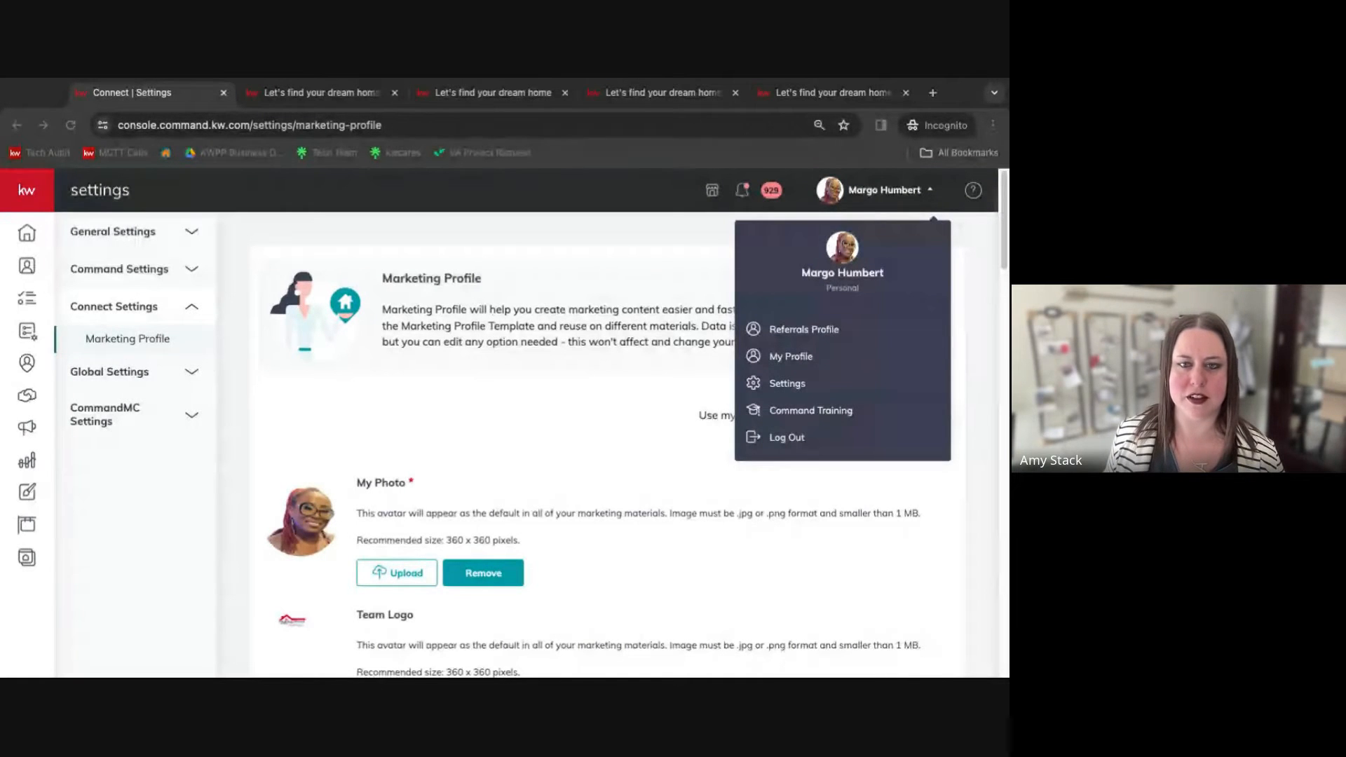
pyautogui.click(61, 83)
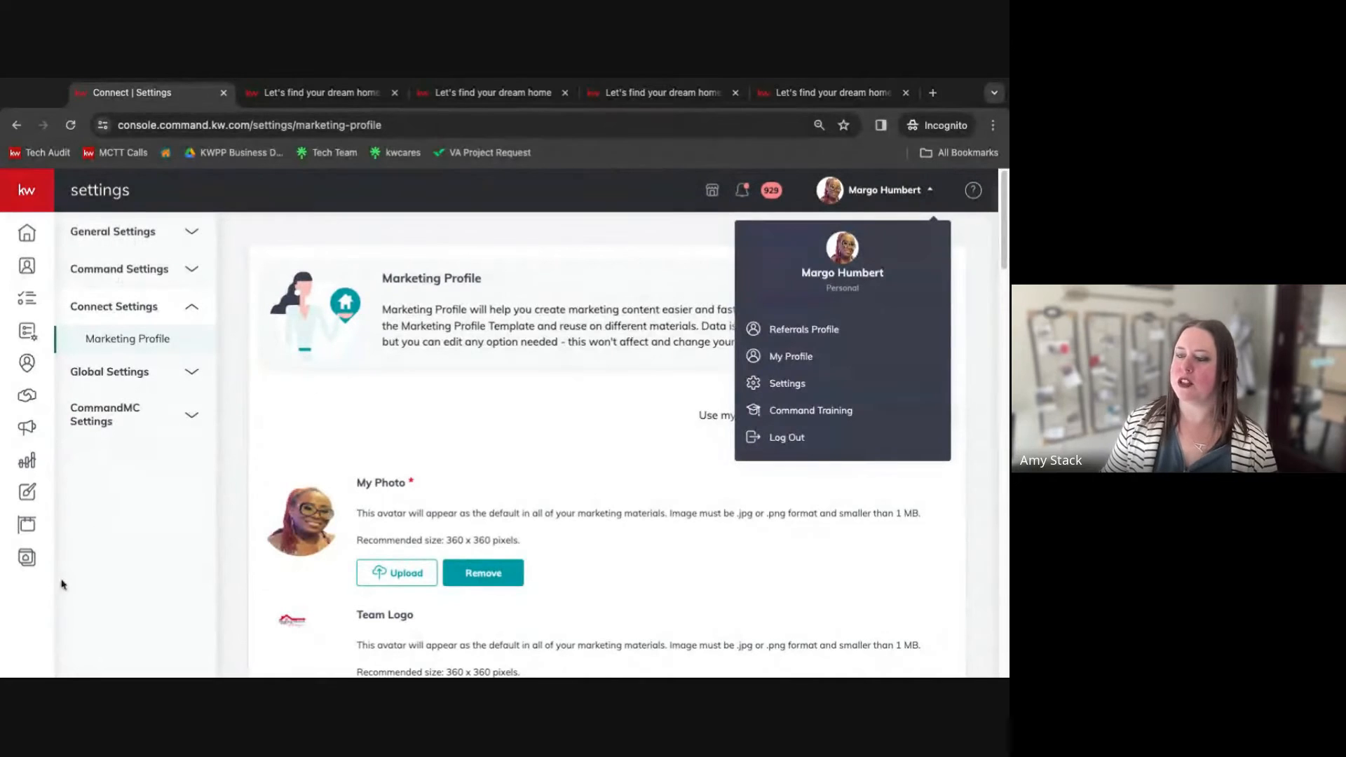
pyautogui.moveTo(0, 676); pyautogui.dragTo(0, 722)
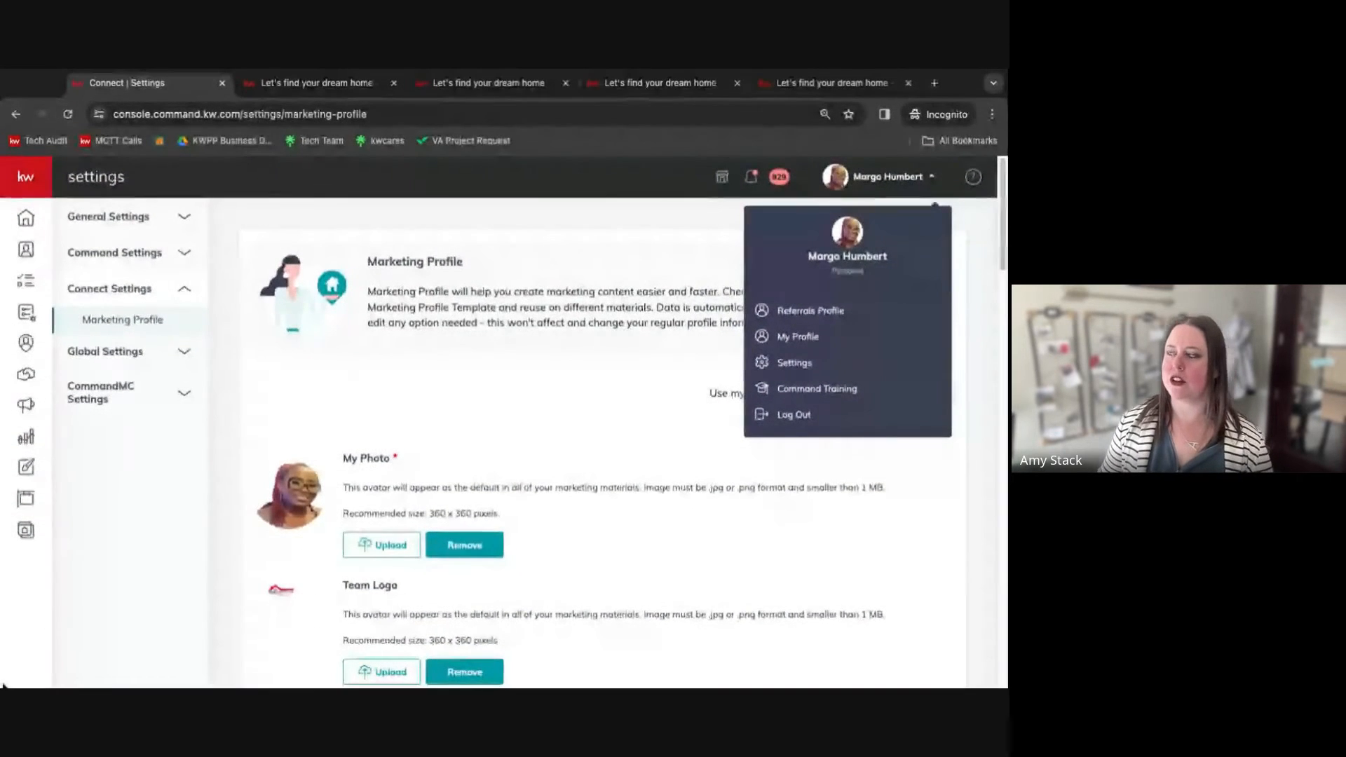
pyautogui.click(634, 246)
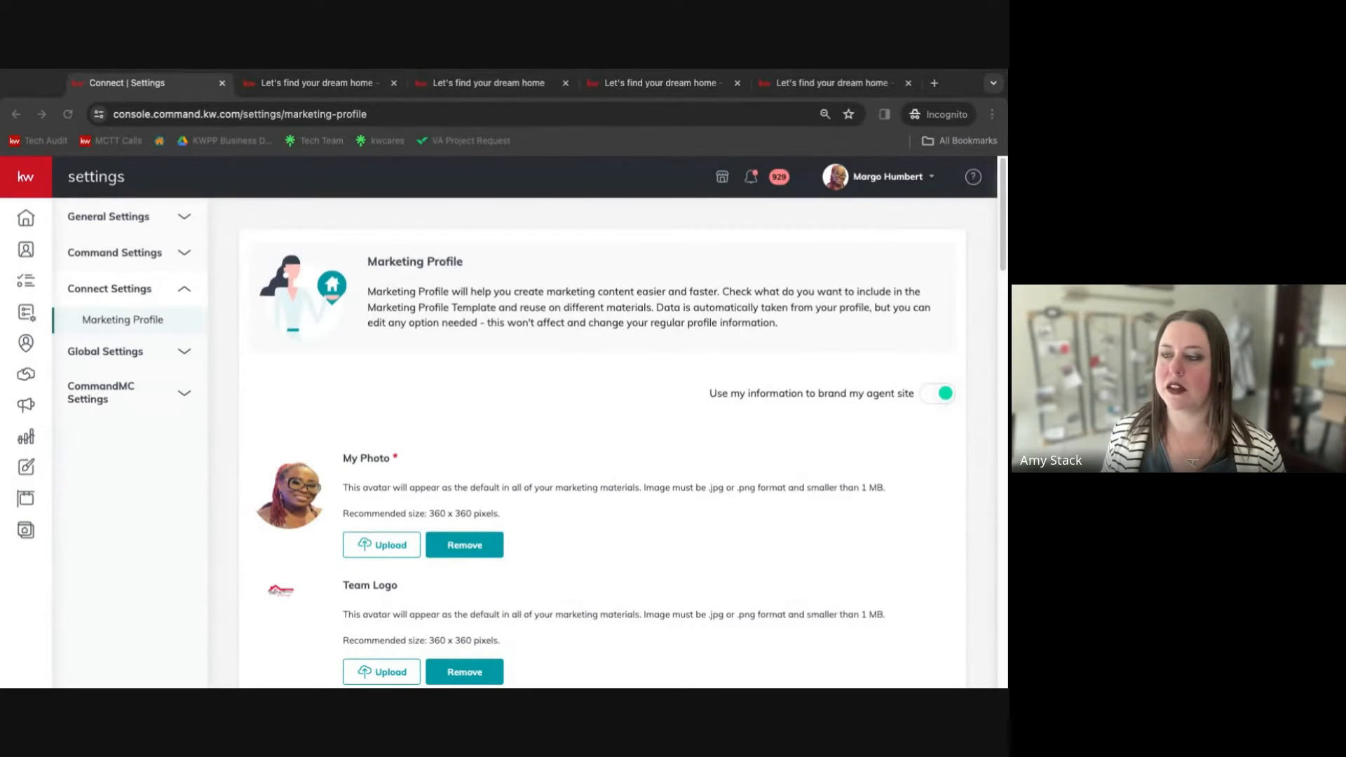
pyautogui.click(26, 531)
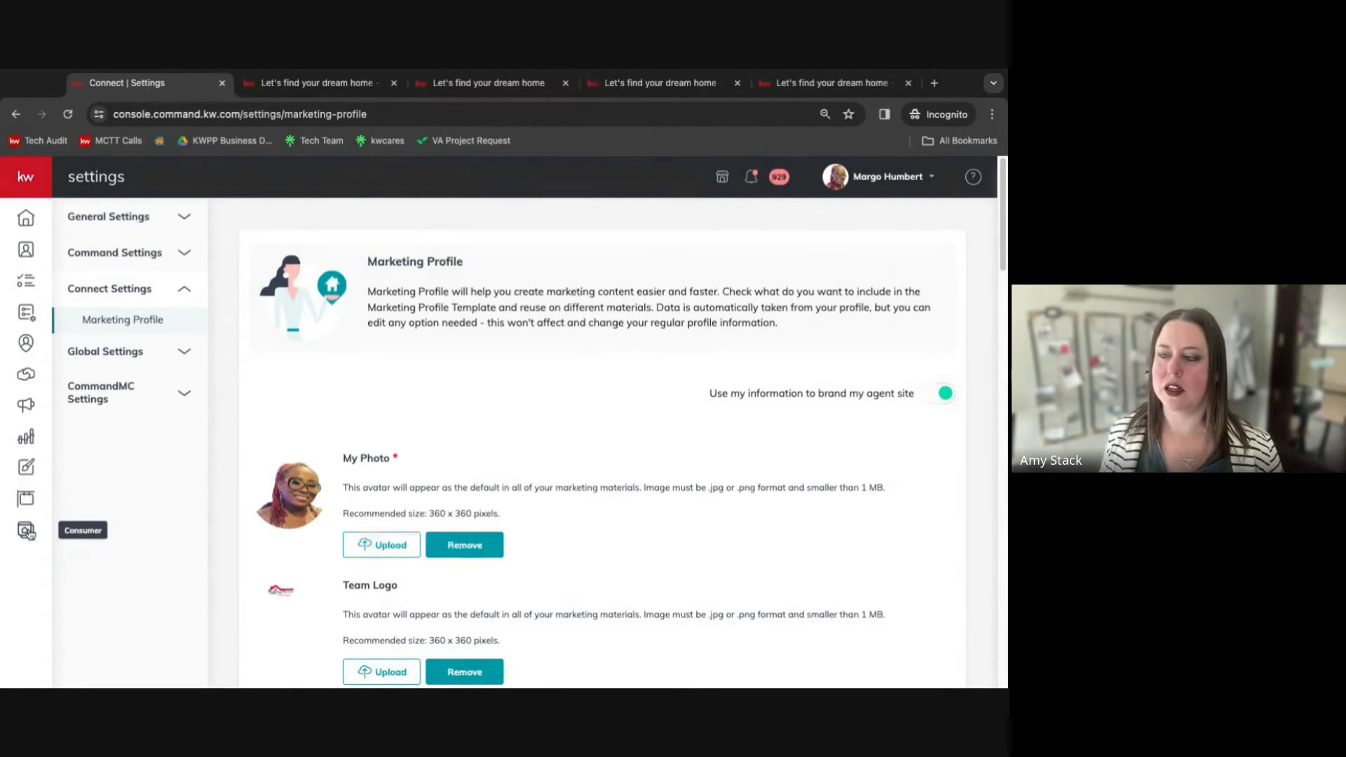
pyautogui.click(26, 532)
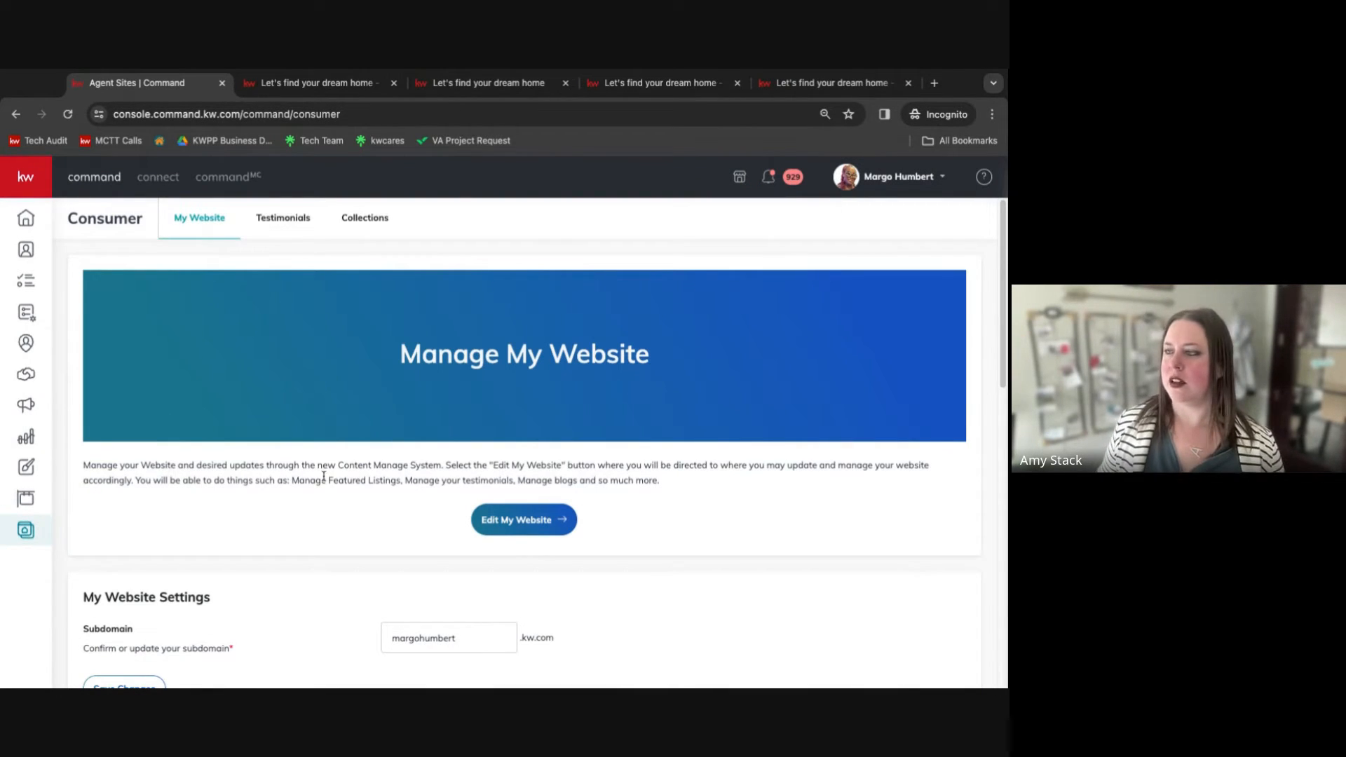
pyautogui.scroll(-2, 317, 471)
pyautogui.scroll(-2, 317, 470)
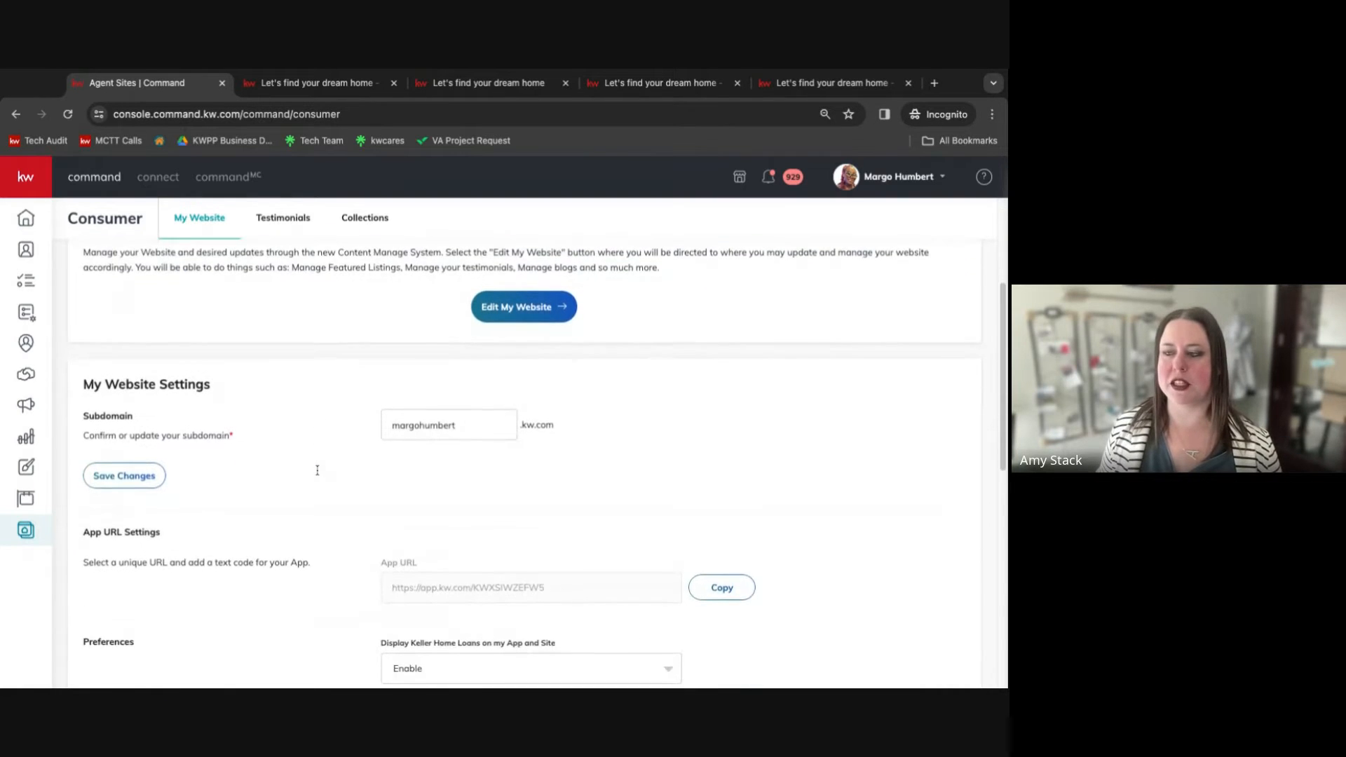
# Scroll through the My Website settings to review the subdomain, app URL, preferences and forced registration sections.
pyautogui.scroll(-3, 532, 462)
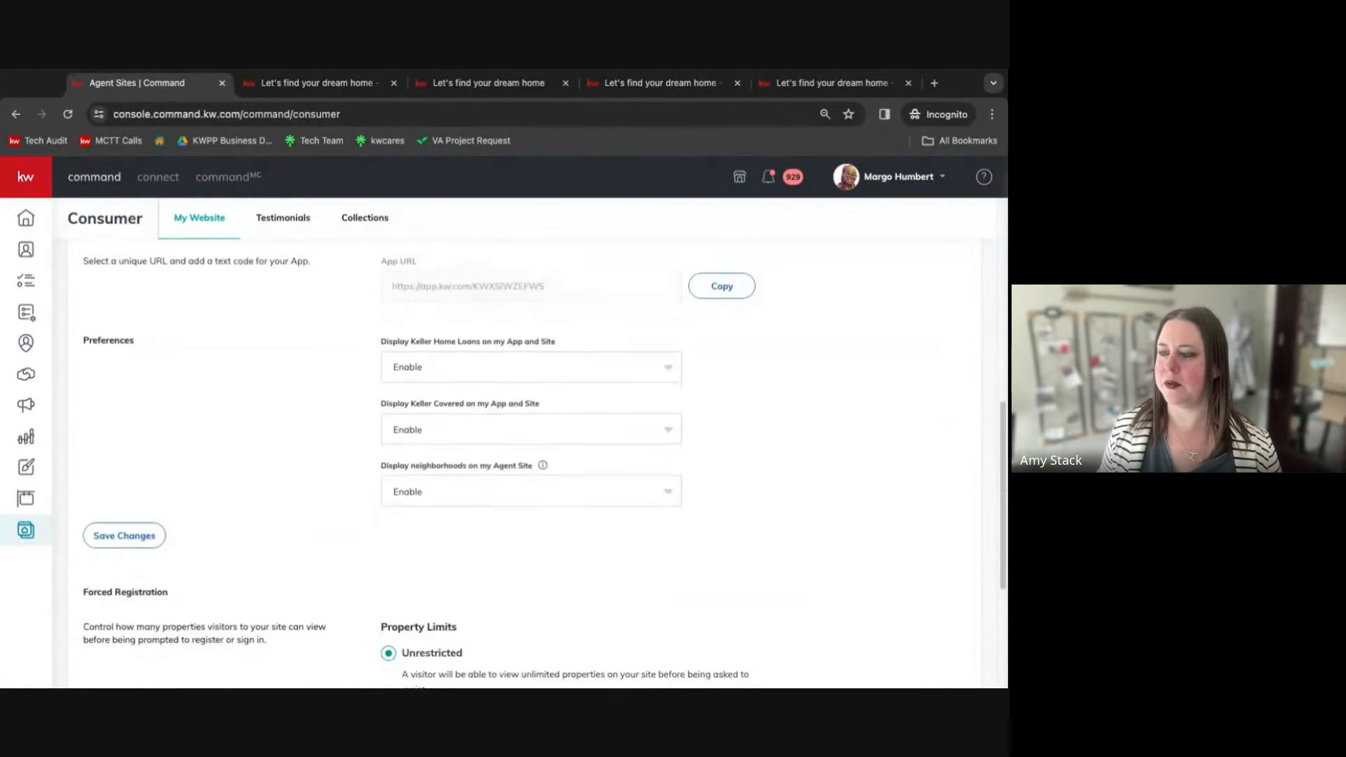
pyautogui.scroll(7, 533, 463)
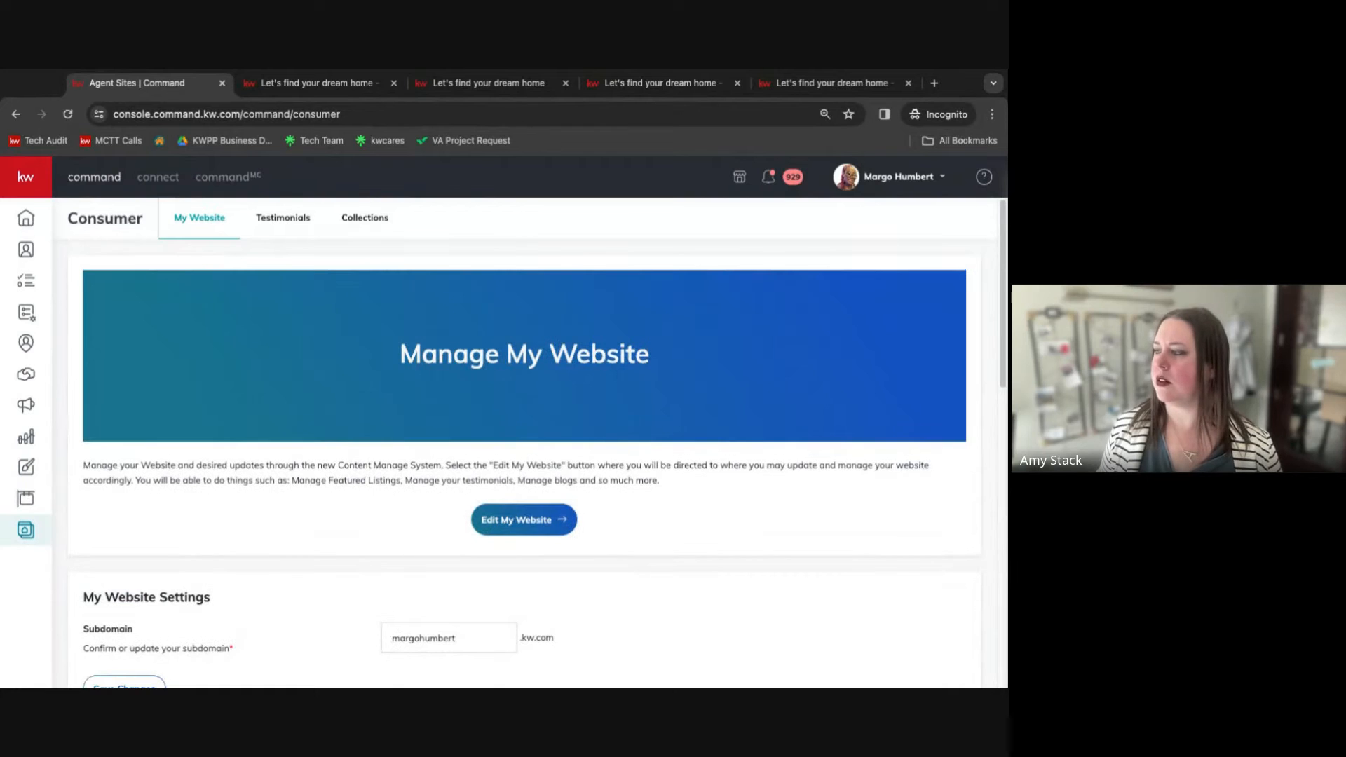
pyautogui.scroll(-5, 294, 497)
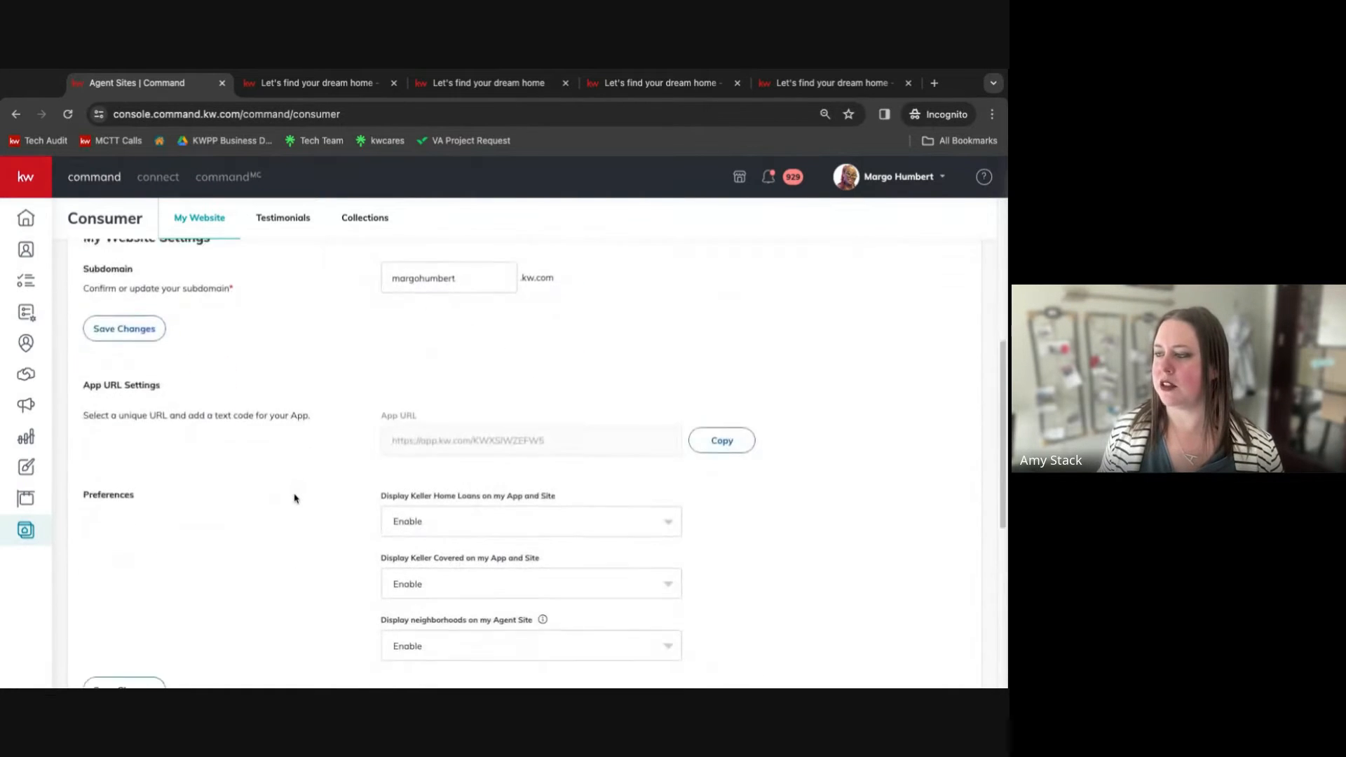
pyautogui.scroll(-2, 294, 498)
pyautogui.scroll(7, 294, 498)
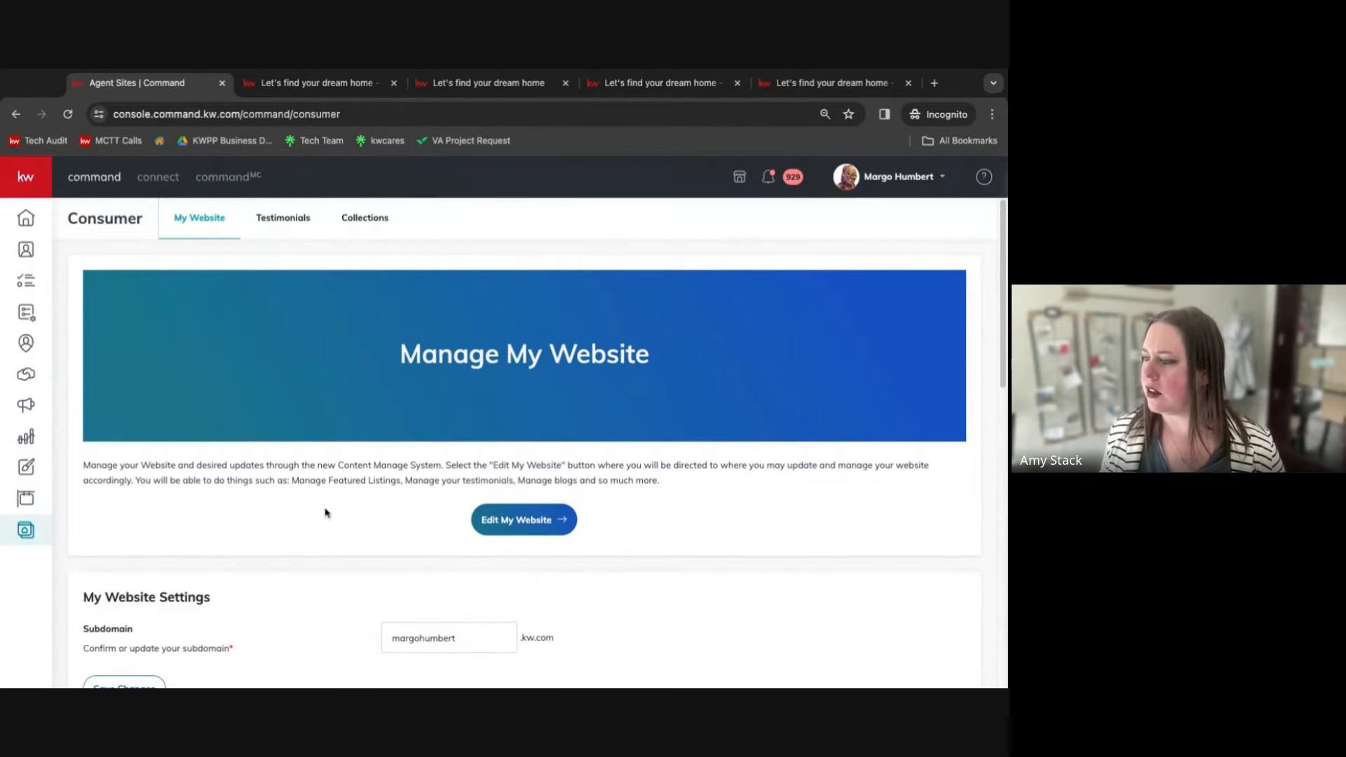
pyautogui.scroll(-8, 324, 508)
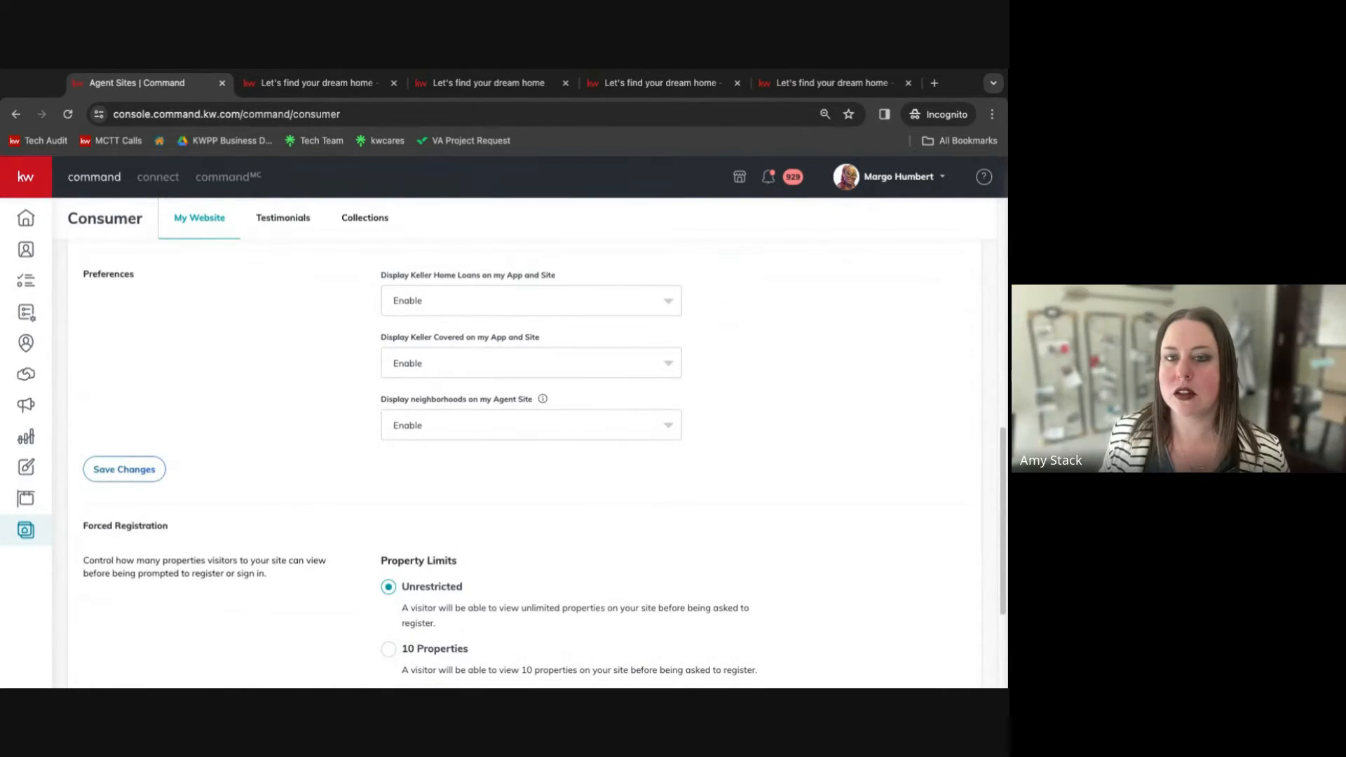
pyautogui.scroll(8, 324, 502)
pyautogui.scroll(1, 325, 502)
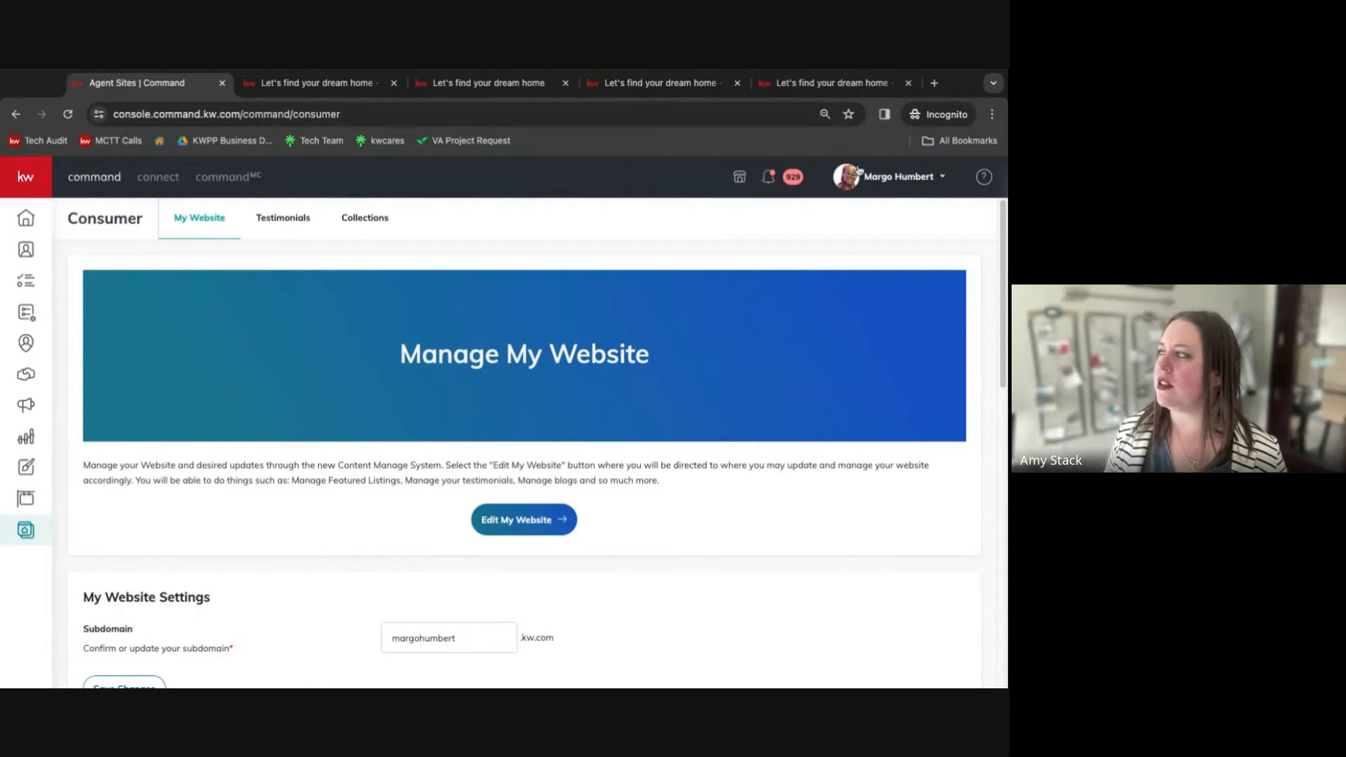
# Open a new incognito tab and try visiting another agent's kw.com subdomain website address, entering it twice.
pyautogui.click(934, 83)
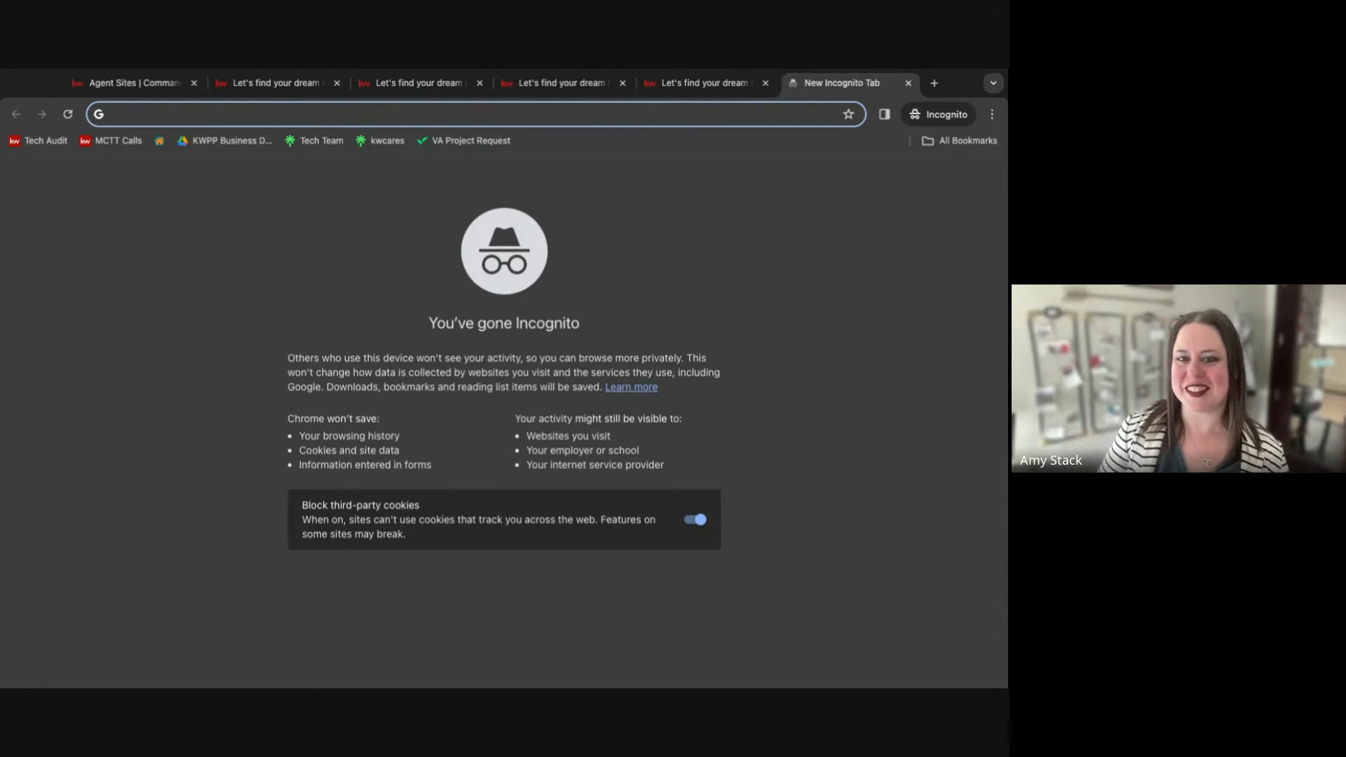
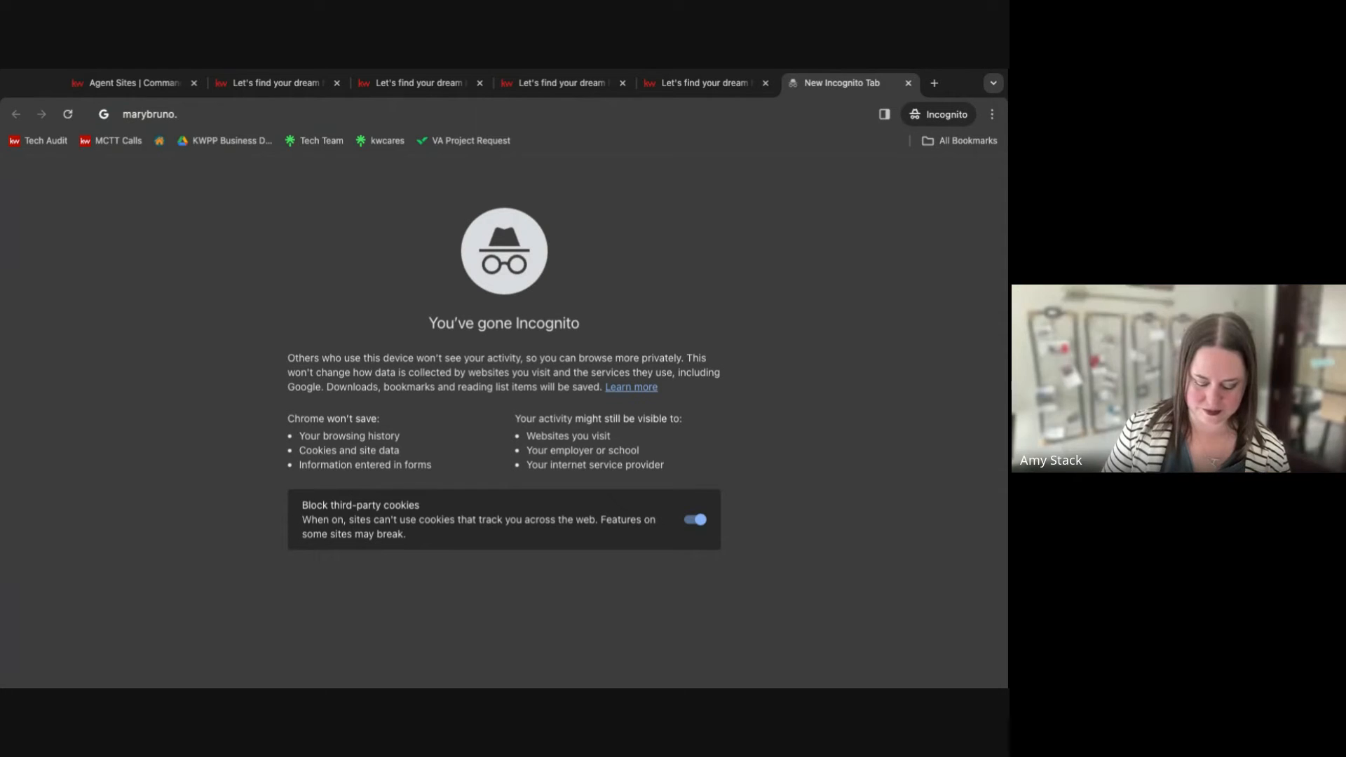
pyautogui.press('Return')
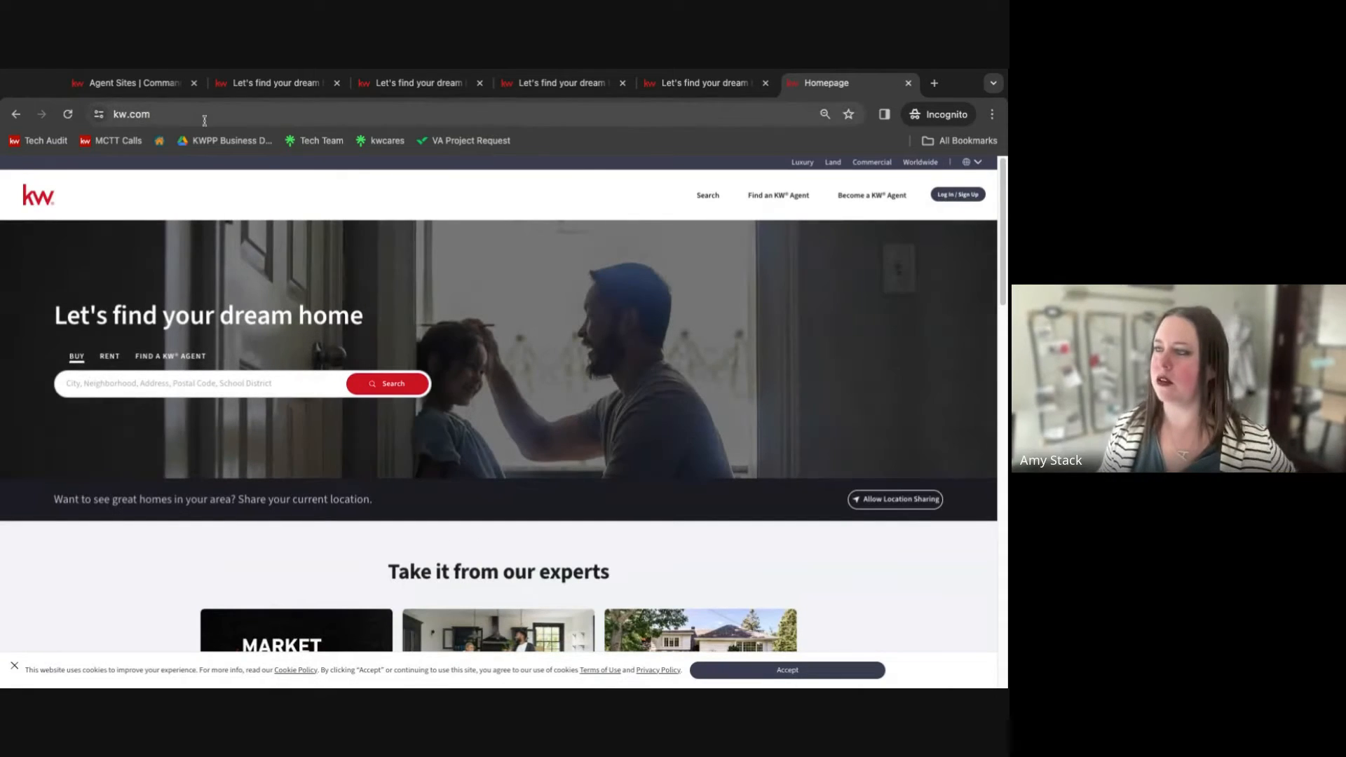
pyautogui.click(204, 120)
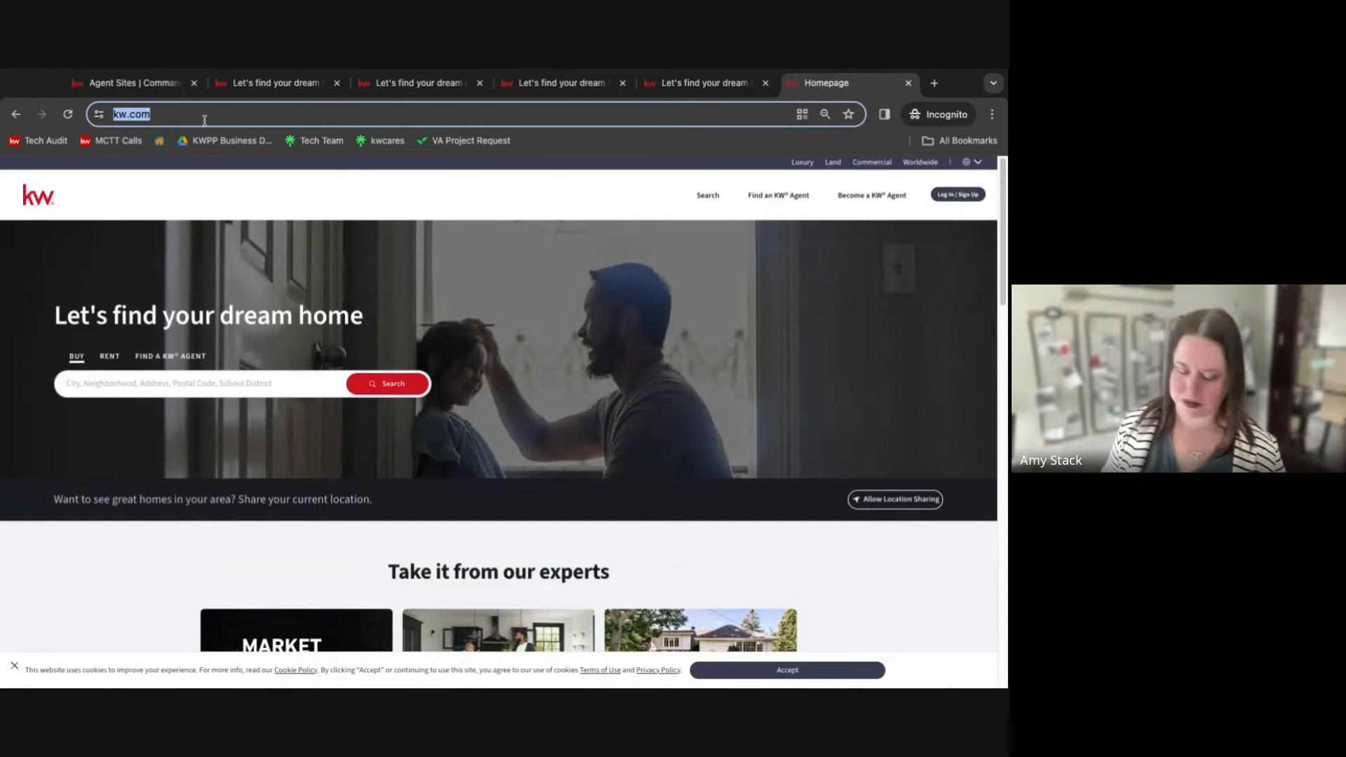
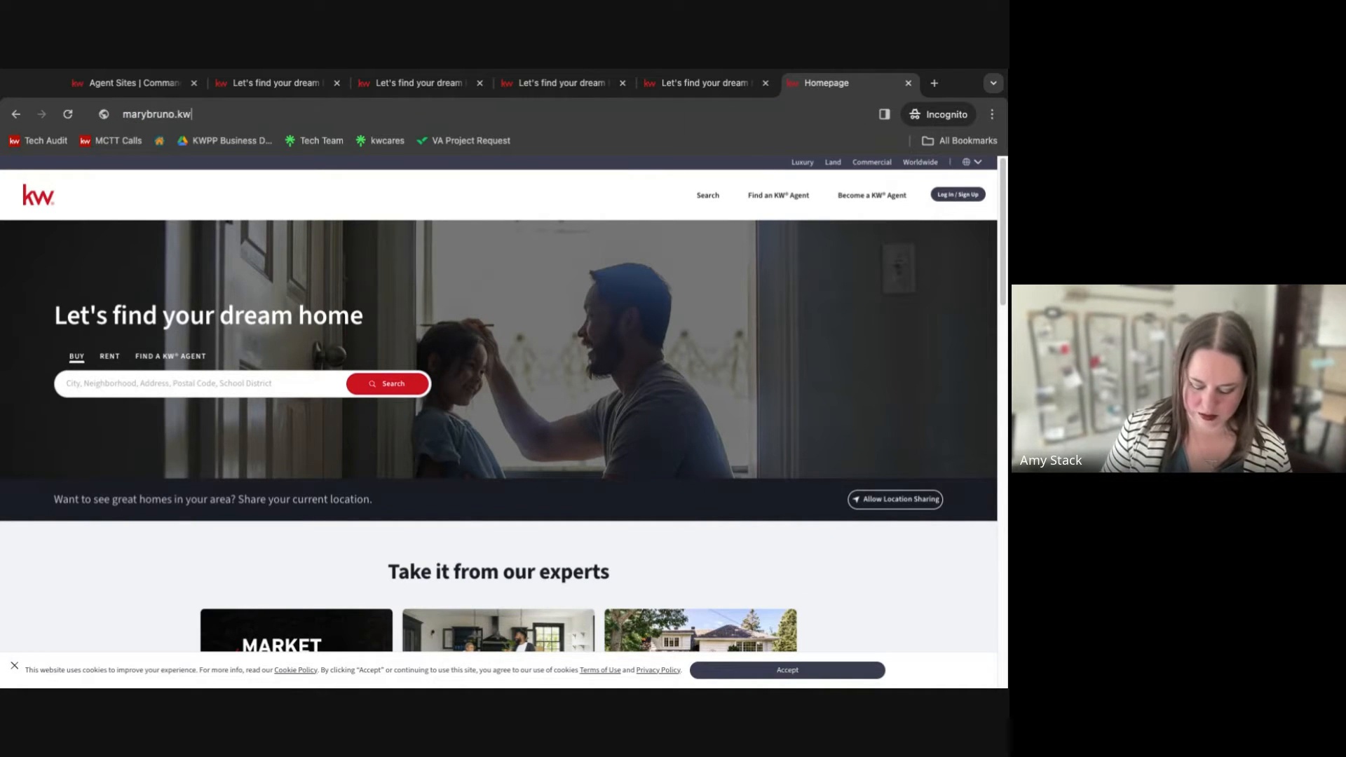
pyautogui.press('Return')
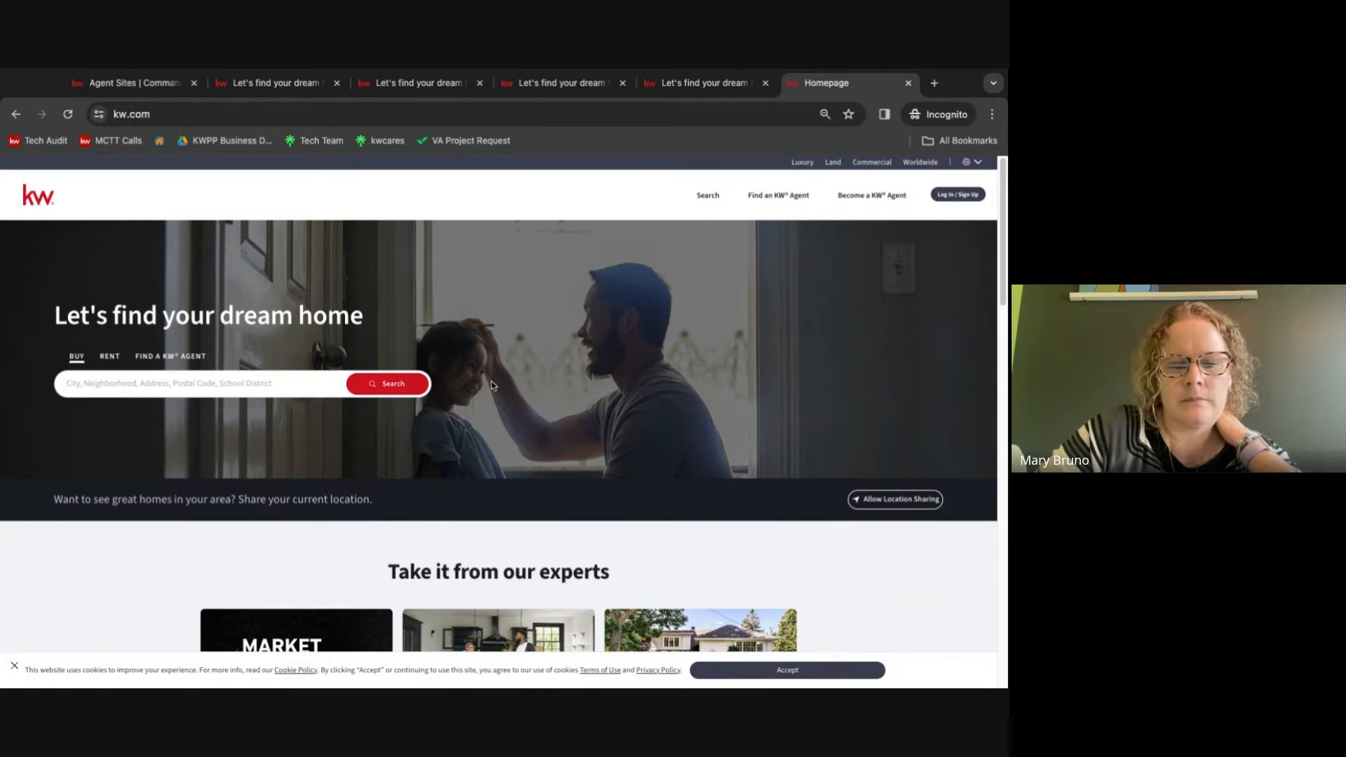
# Close the new tab and return to the Command Consumer My Website page.
pyautogui.click(908, 83)
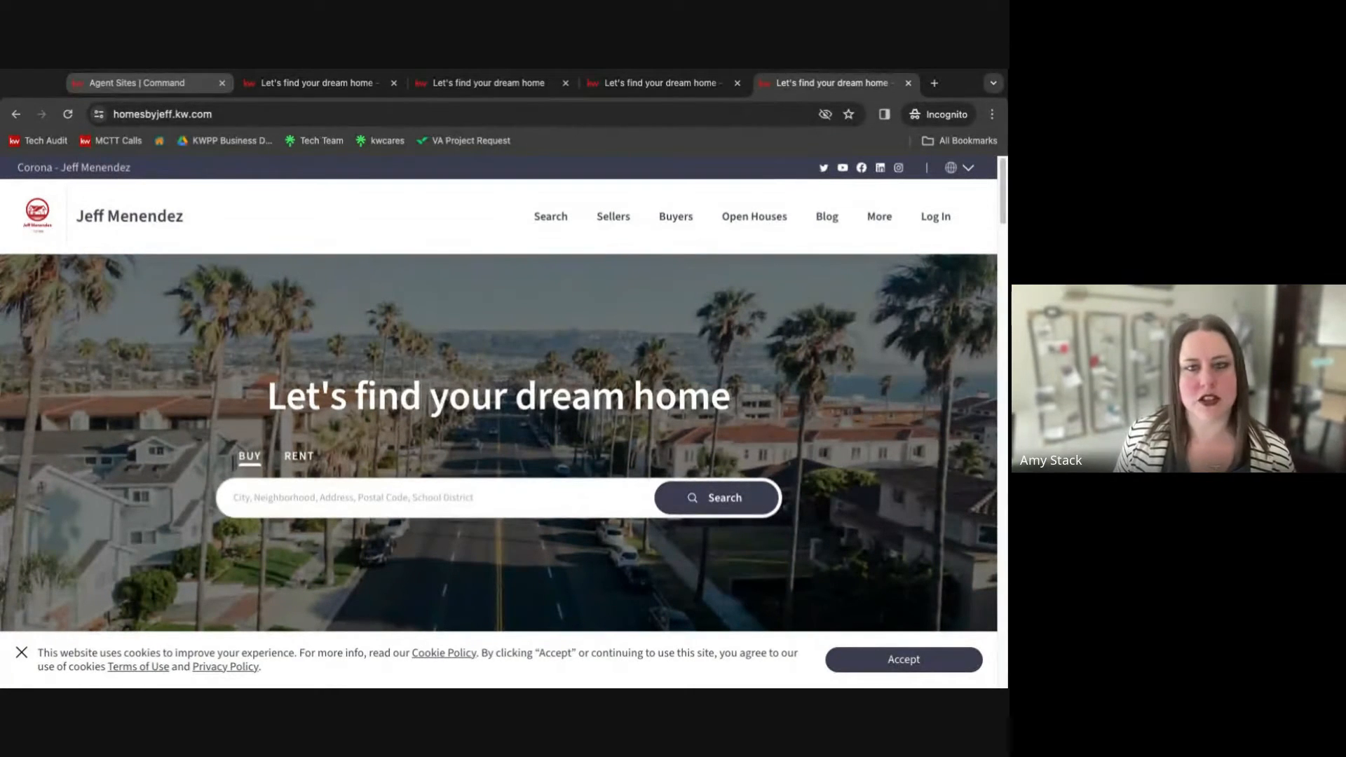
pyautogui.click(132, 84)
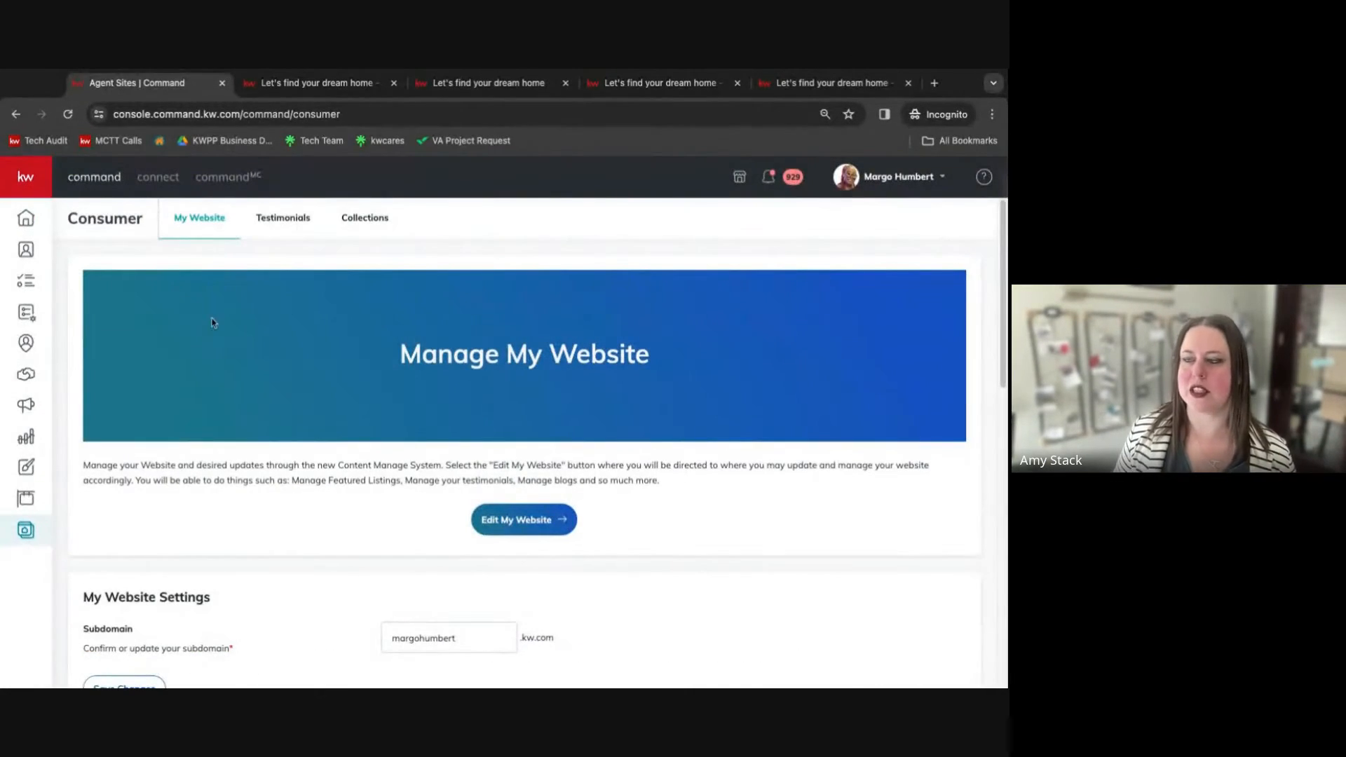
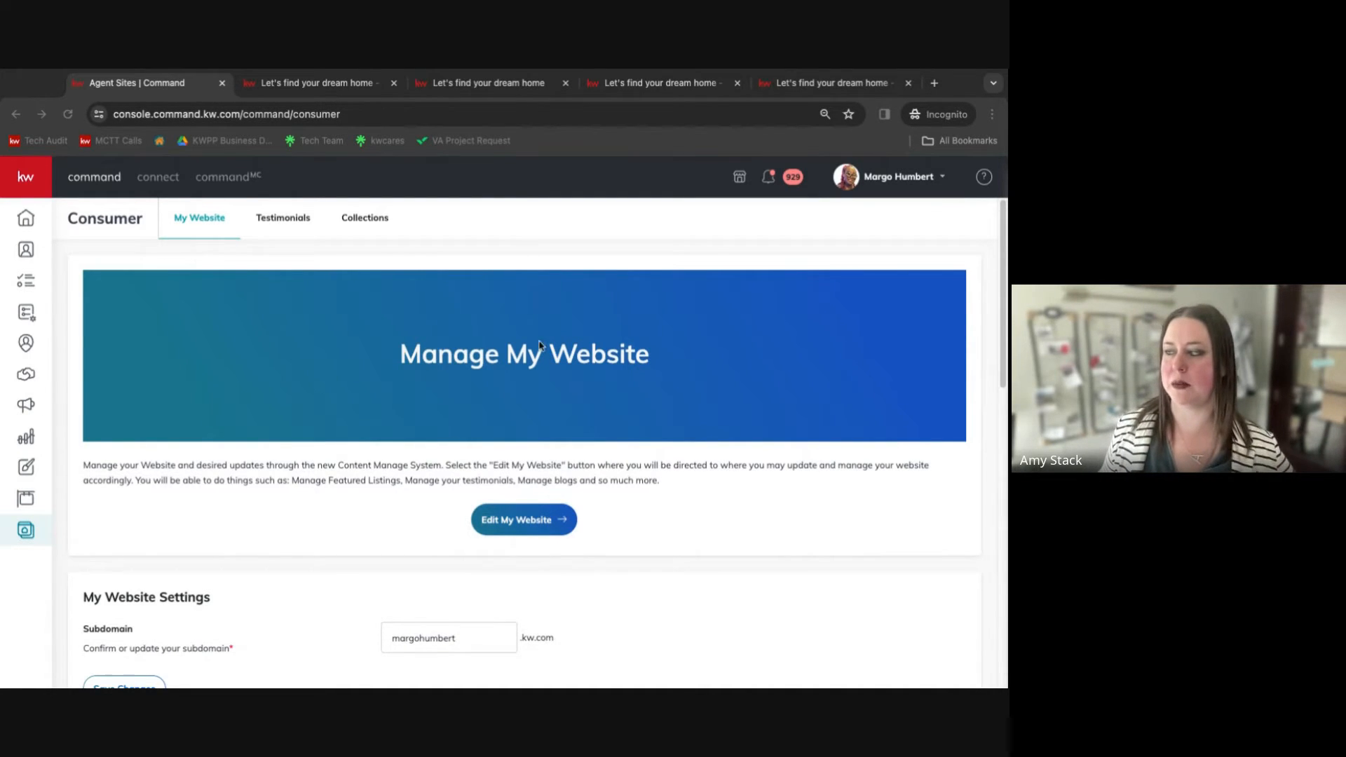
# Bring up the Introducing new Agent Sites upgrade screenshot in Preview and enlarge it to show the upgrade notice.
pyautogui.scroll(-1, 592, 427)
pyautogui.scroll(-1, 592, 428)
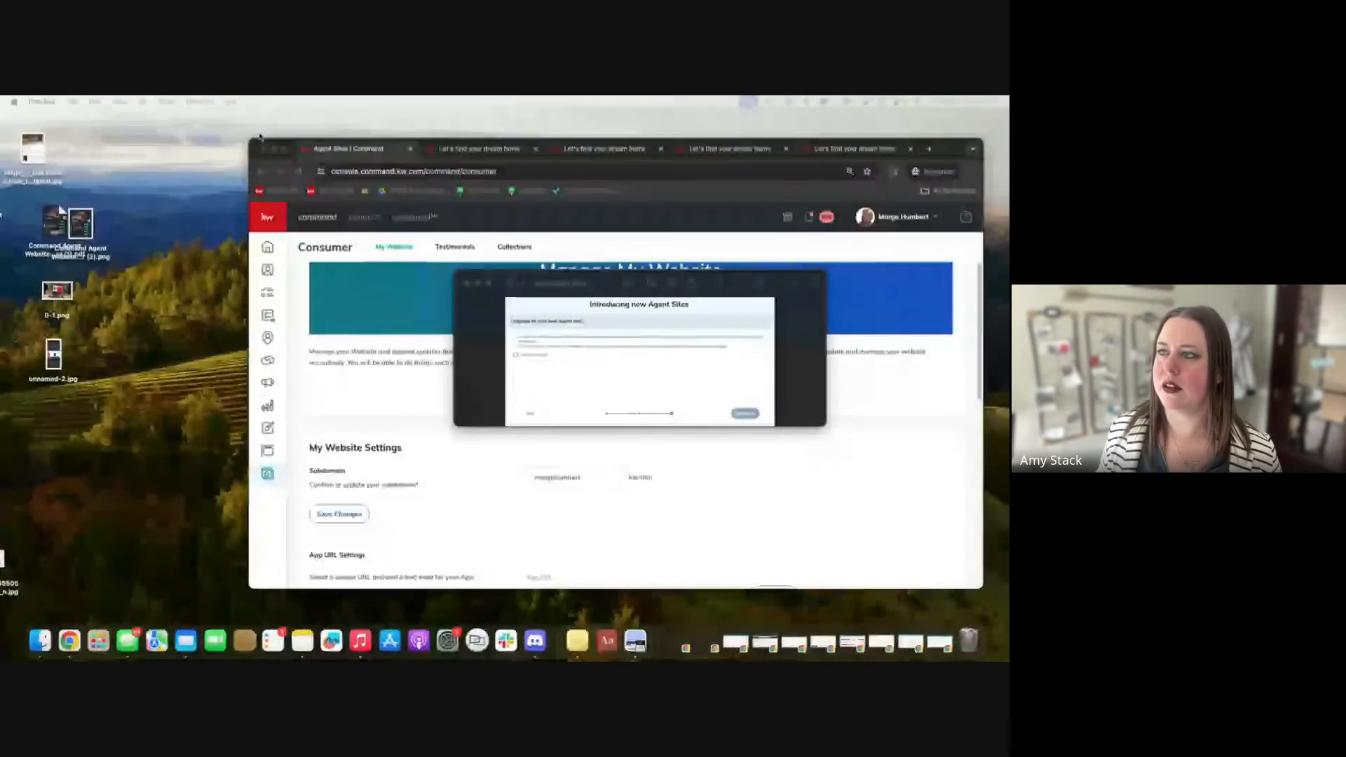
pyautogui.moveTo(183, 129); pyautogui.dragTo(155, 130)
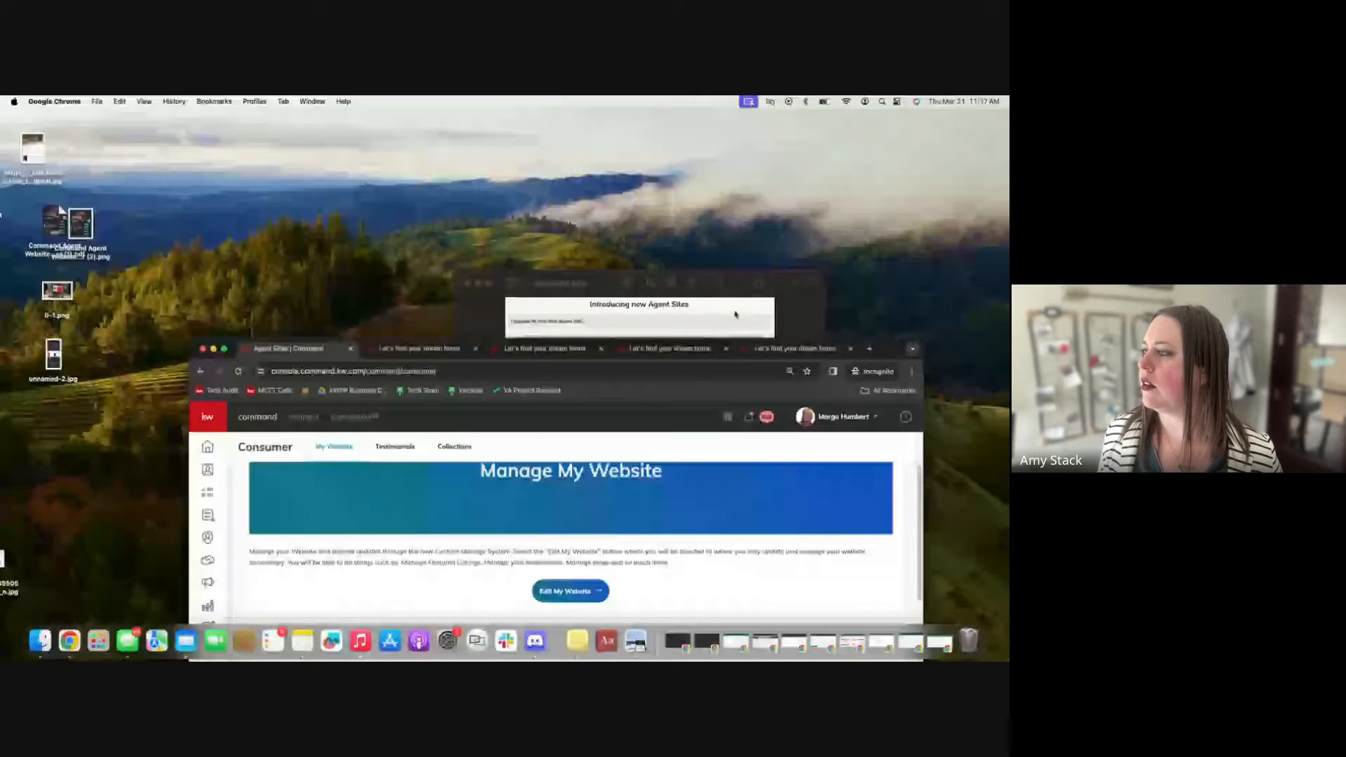
pyautogui.moveTo(553, 283); pyautogui.dragTo(112, 97)
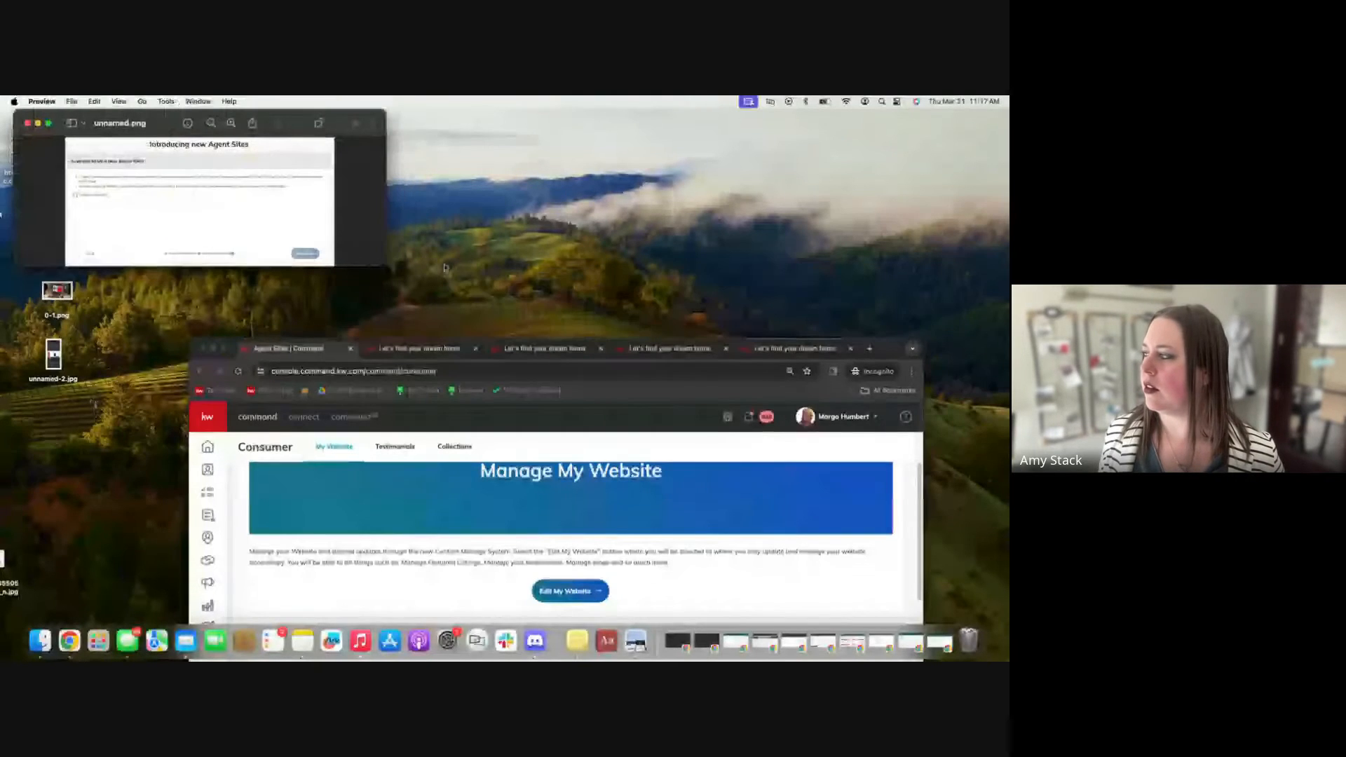
pyautogui.click(889, 349)
pyautogui.moveTo(888, 349); pyautogui.dragTo(890, 149)
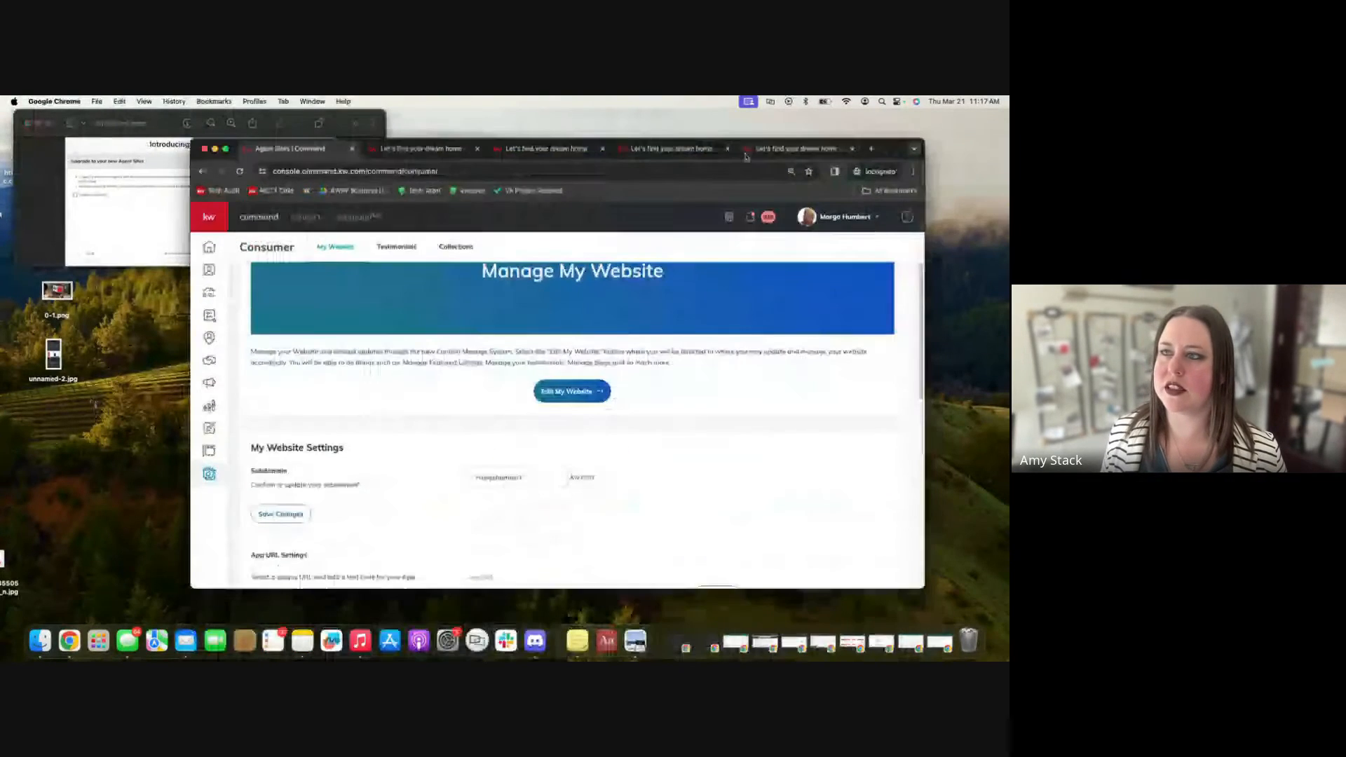
pyautogui.click(117, 116)
pyautogui.moveTo(117, 116); pyautogui.dragTo(520, 183)
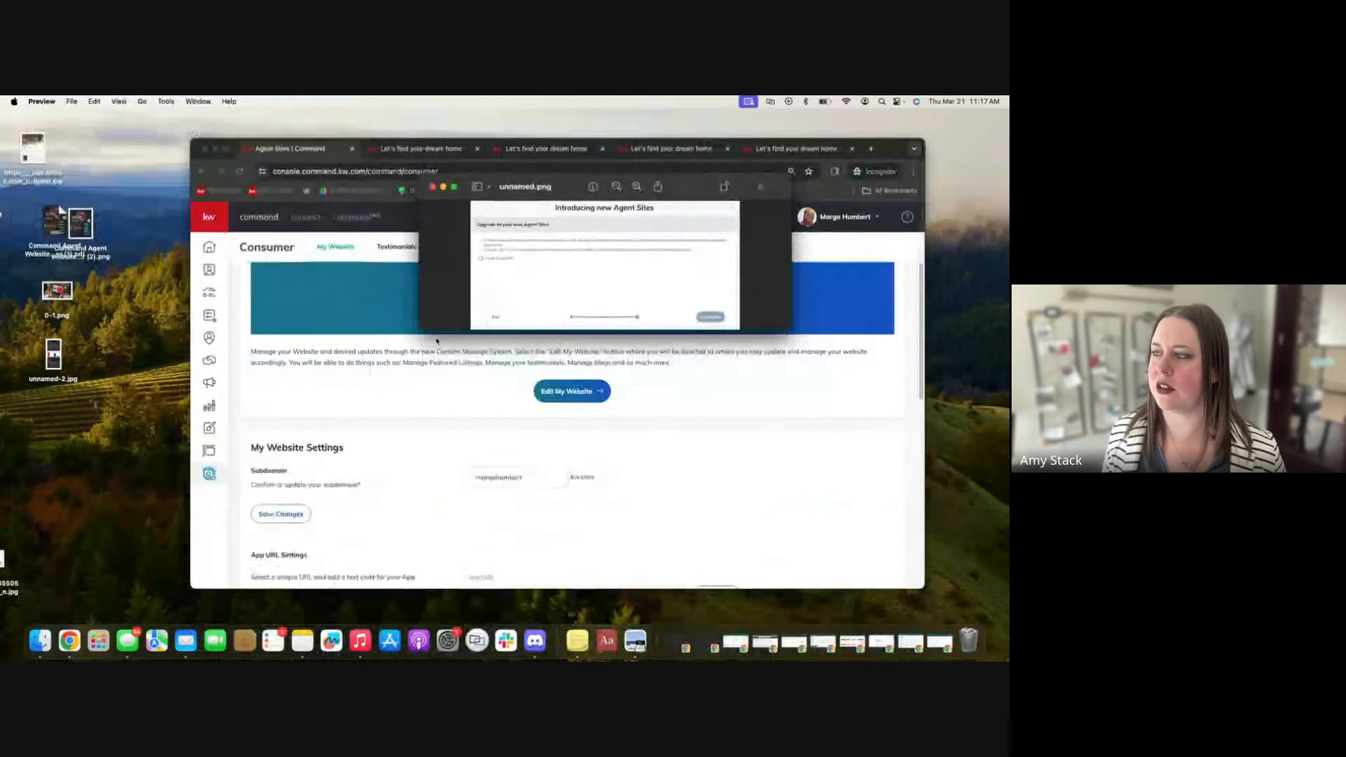
pyautogui.moveTo(419, 330); pyautogui.dragTo(35, 531)
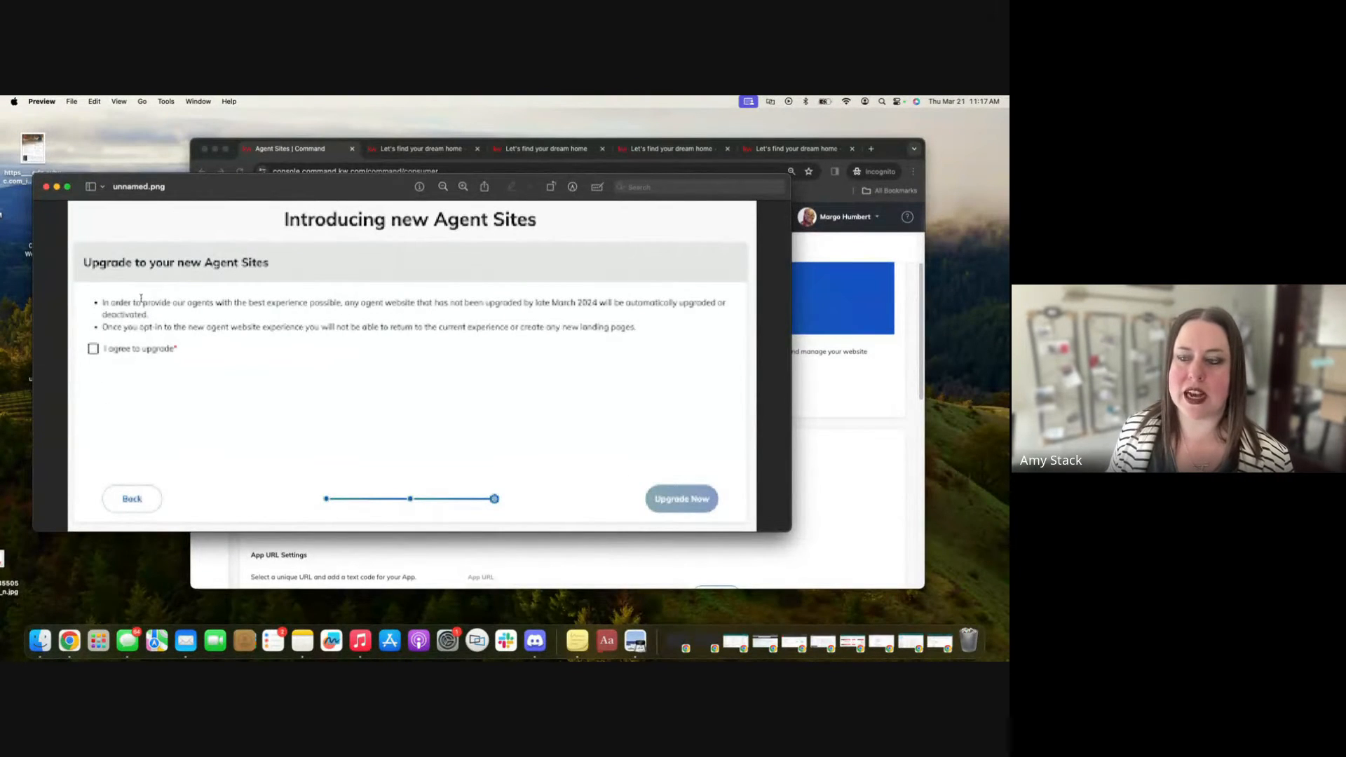
pyautogui.moveTo(33, 529); pyautogui.dragTo(147, 422)
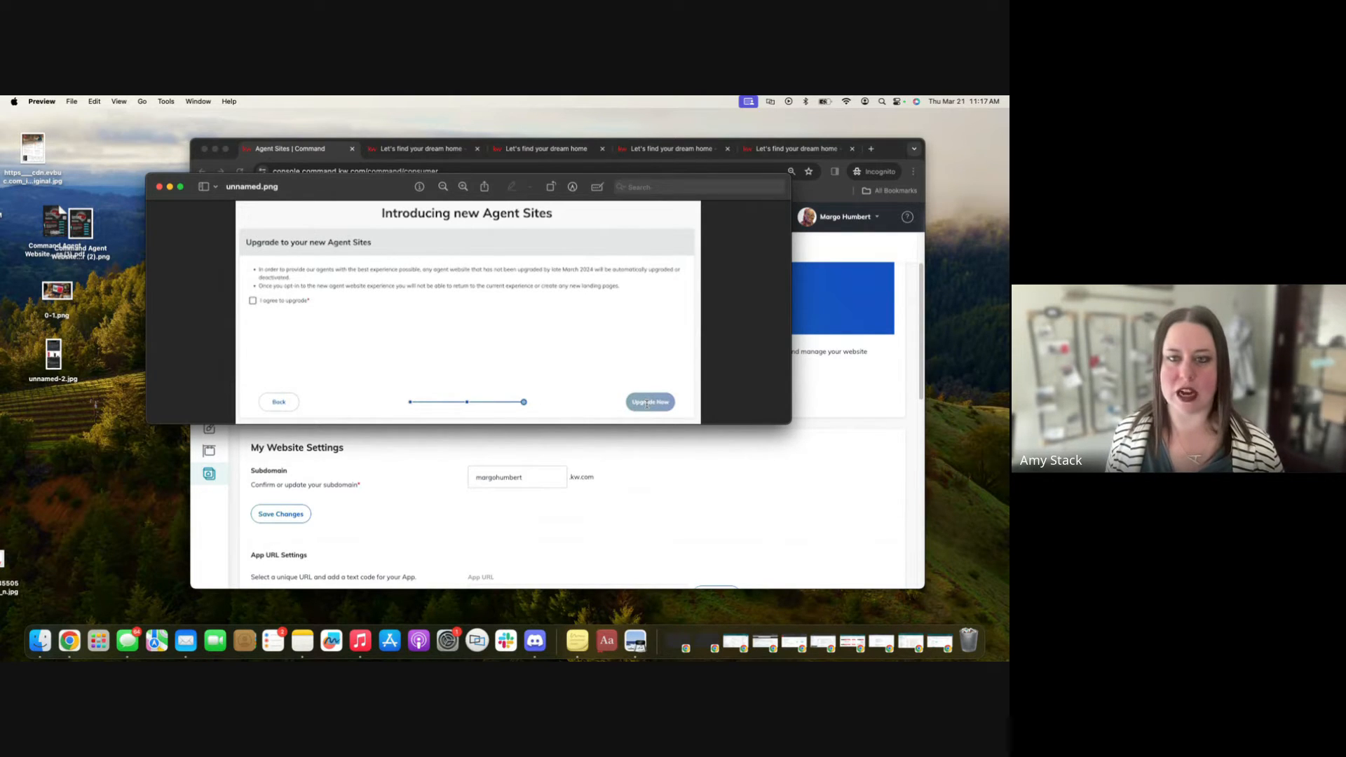
# Close the screenshot, move the browser window back into place, and scroll through the My Website settings.
pyautogui.click(159, 186)
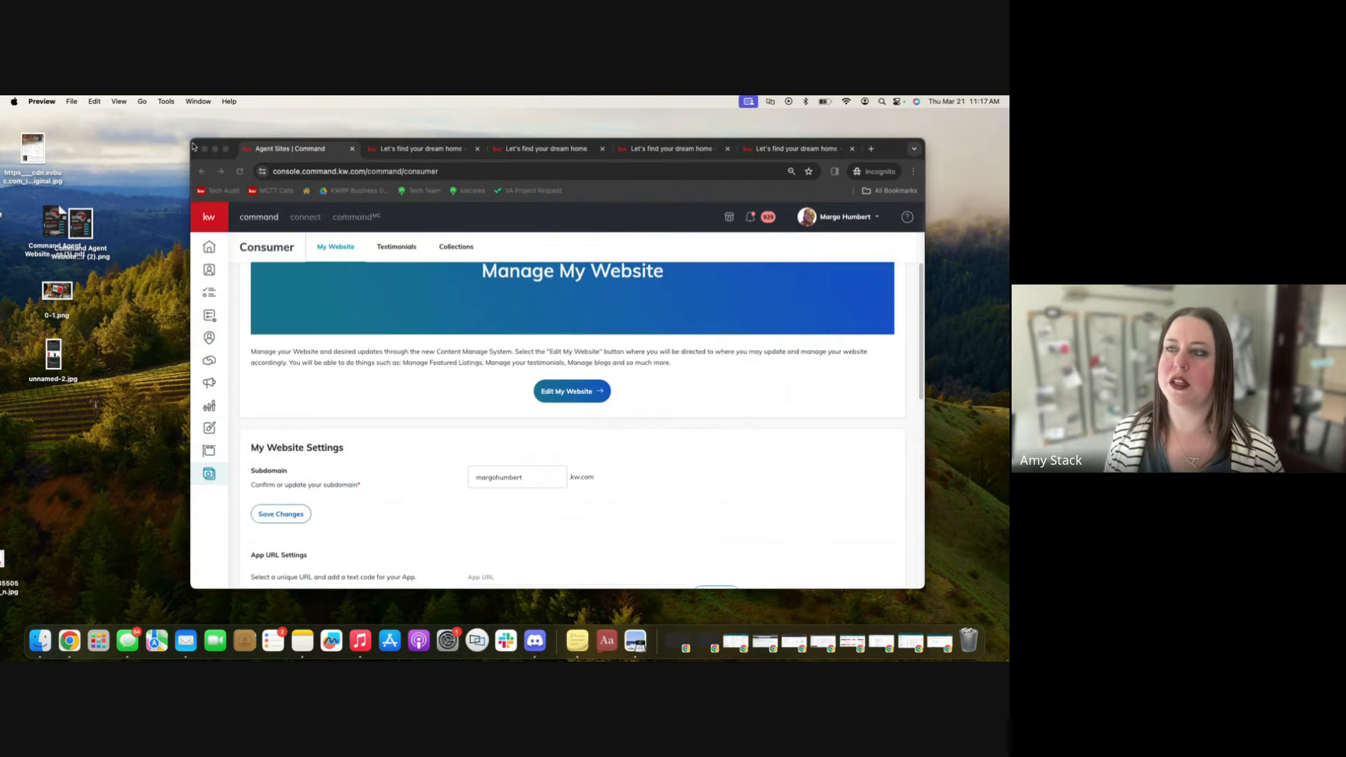
pyautogui.moveTo(194, 146); pyautogui.dragTo(37, 119)
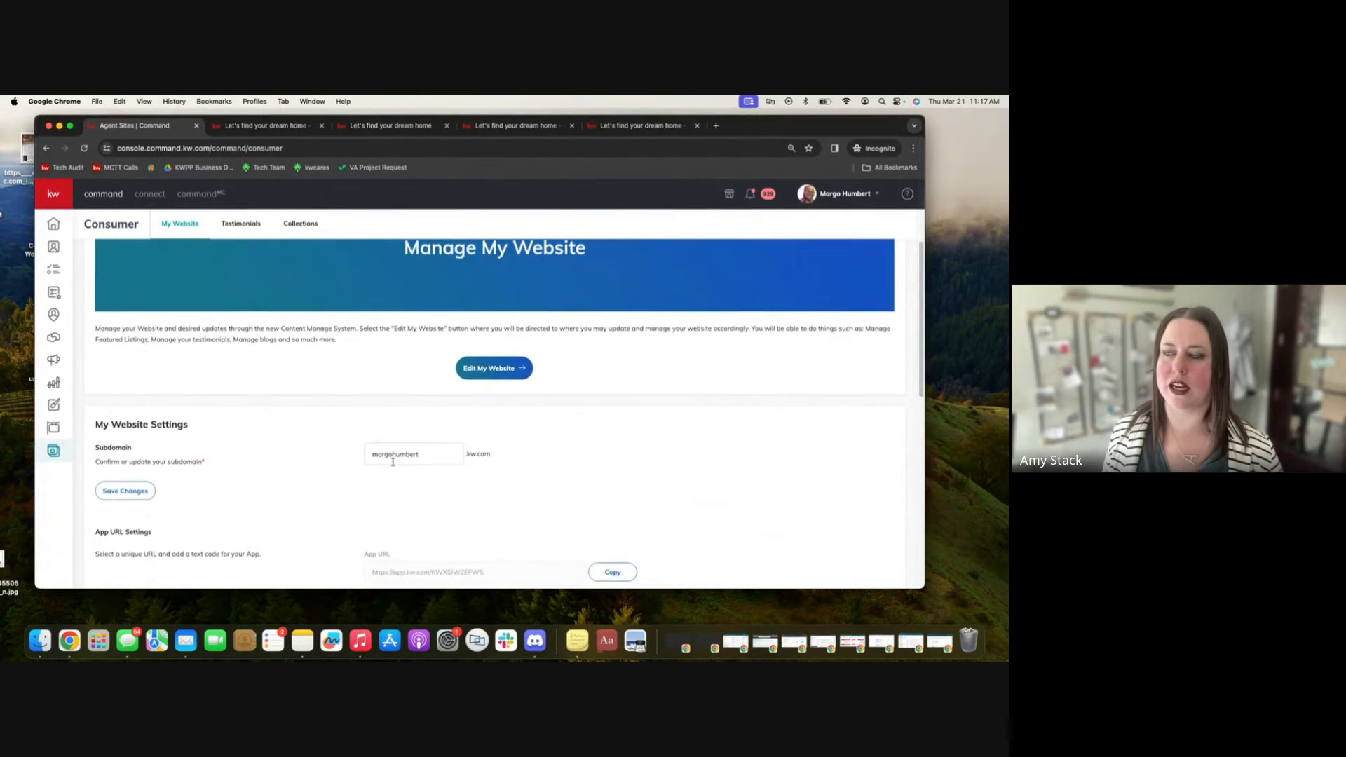
pyautogui.scroll(2, 394, 462)
pyautogui.scroll(-3, 393, 464)
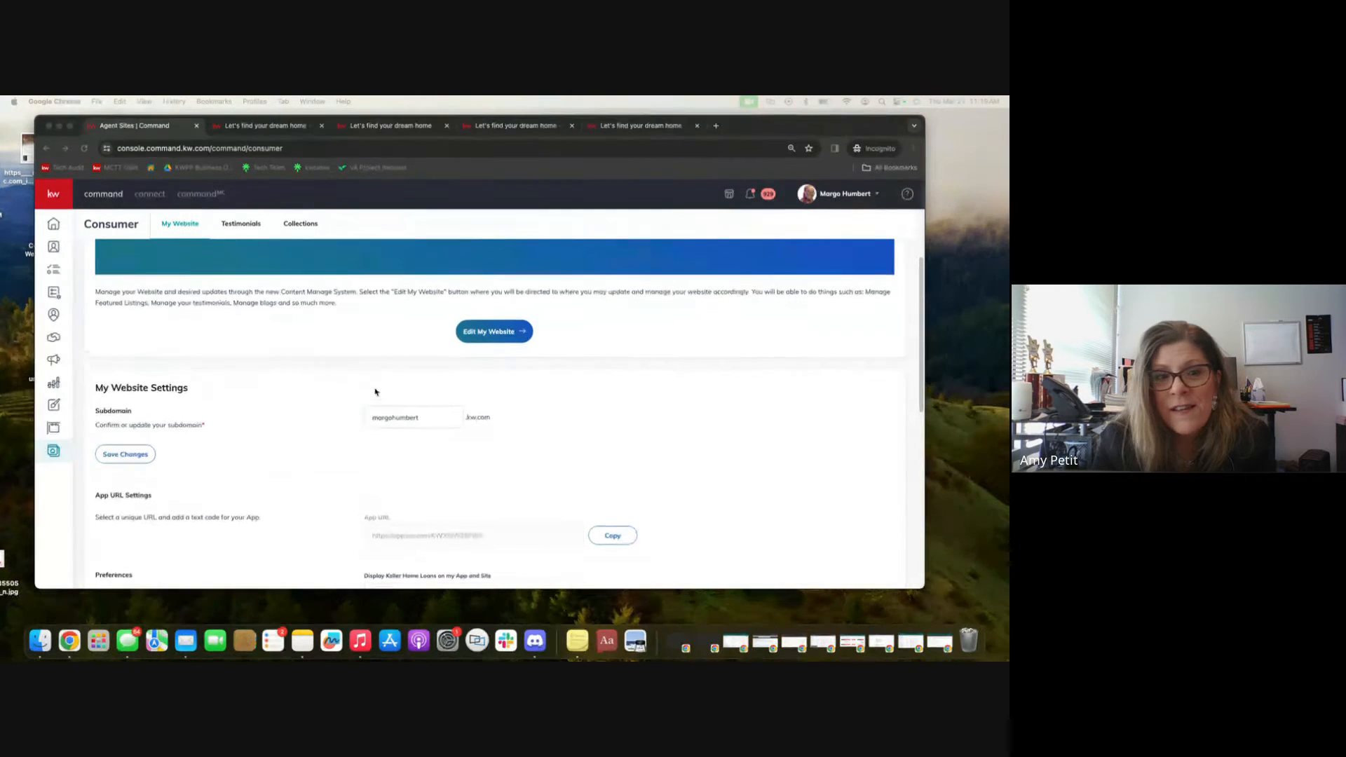
pyautogui.scroll(3, 363, 378)
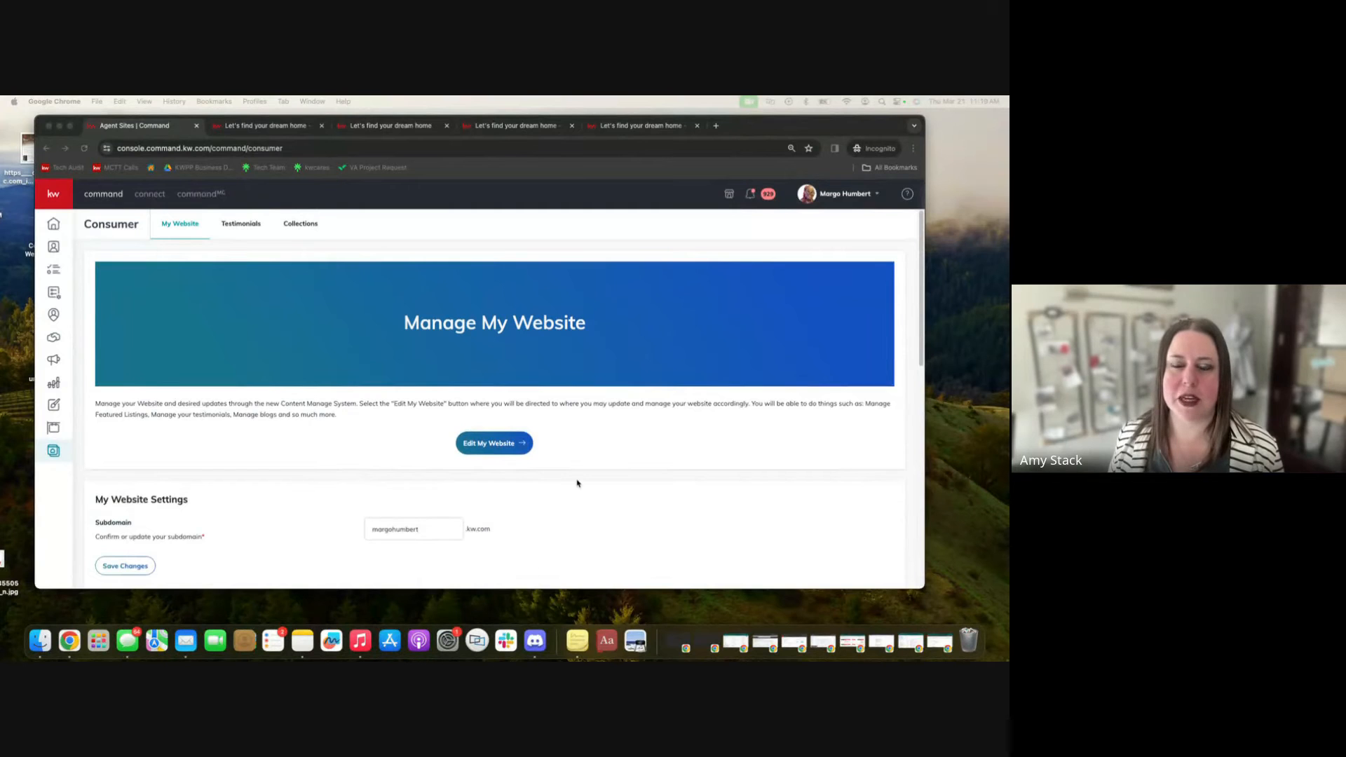
pyautogui.scroll(-5, 607, 505)
pyautogui.scroll(5, 606, 507)
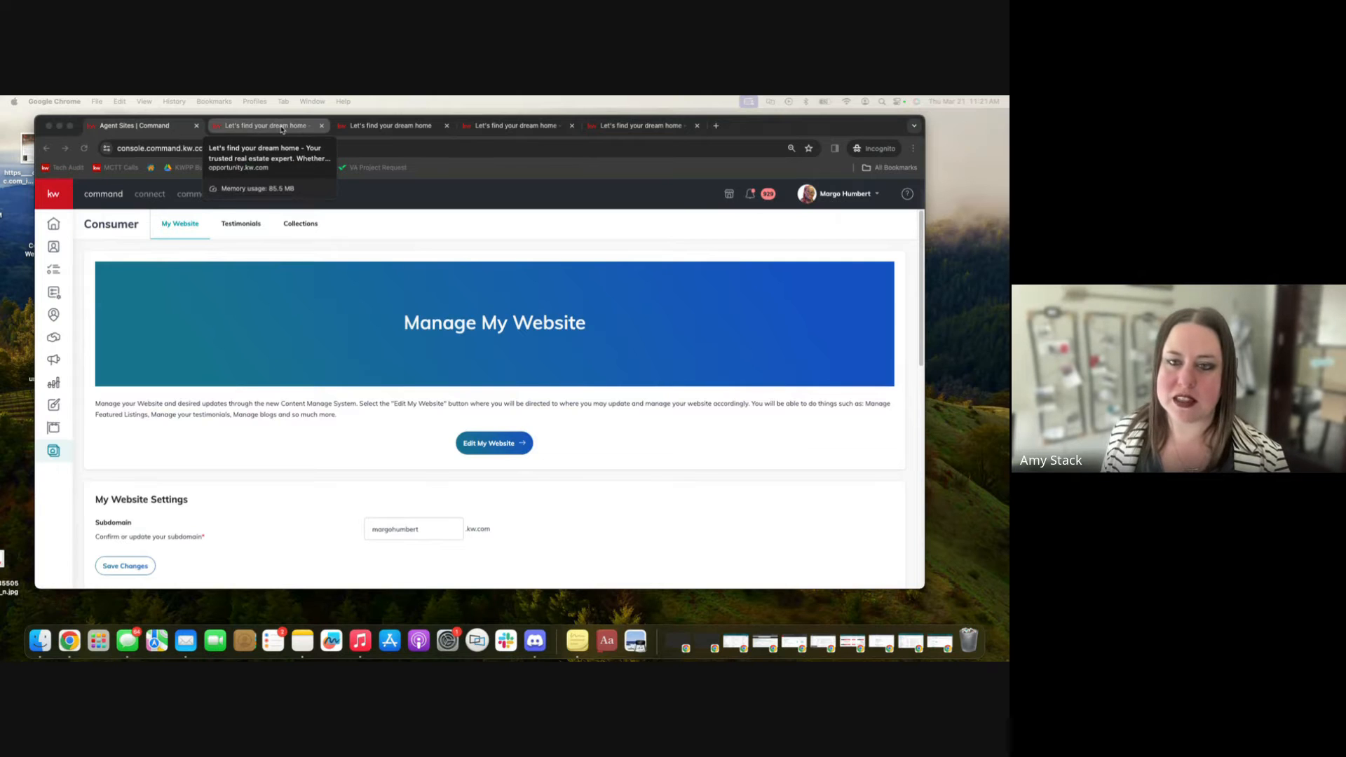
# Switch to the followrick.kw.com site tab and browse its homepage and navigation menus.
pyautogui.click(410, 132)
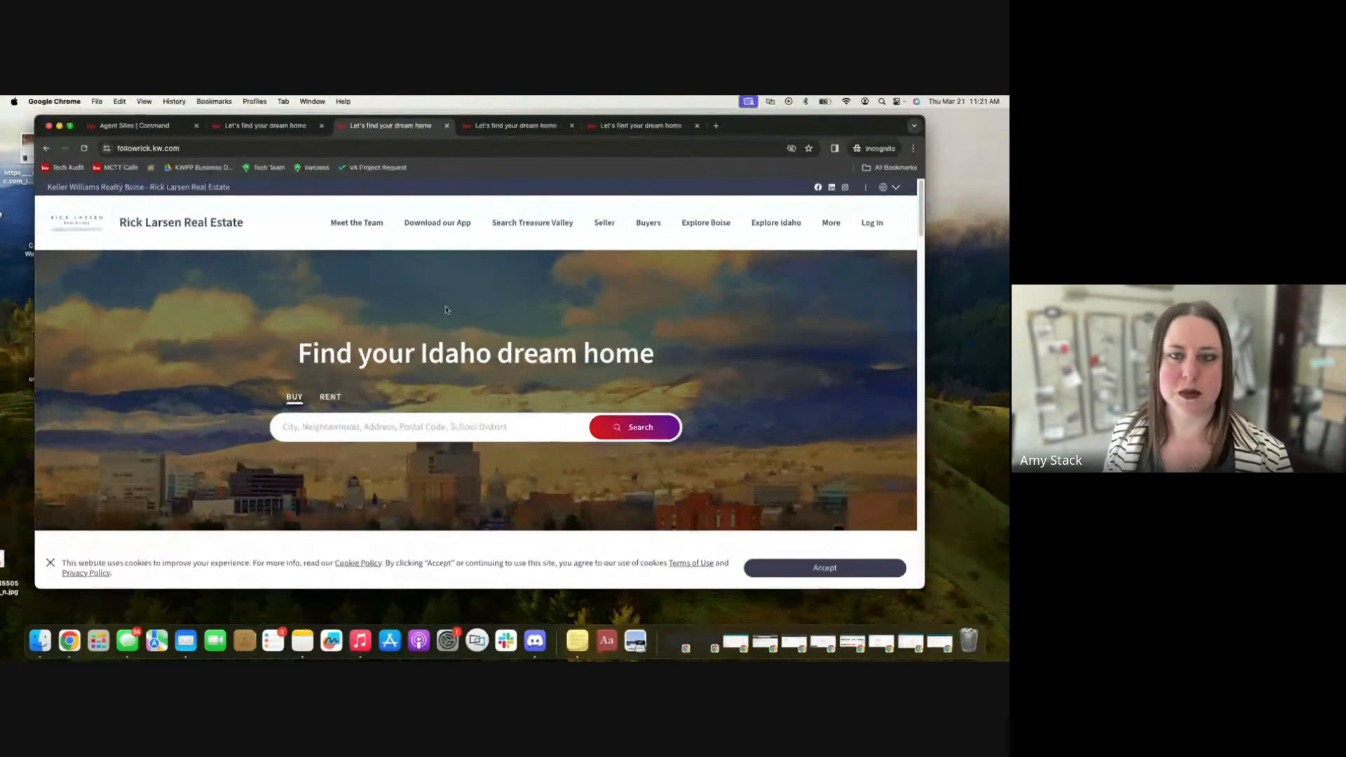
pyautogui.scroll(-1, 375, 346)
pyautogui.scroll(-5, 373, 347)
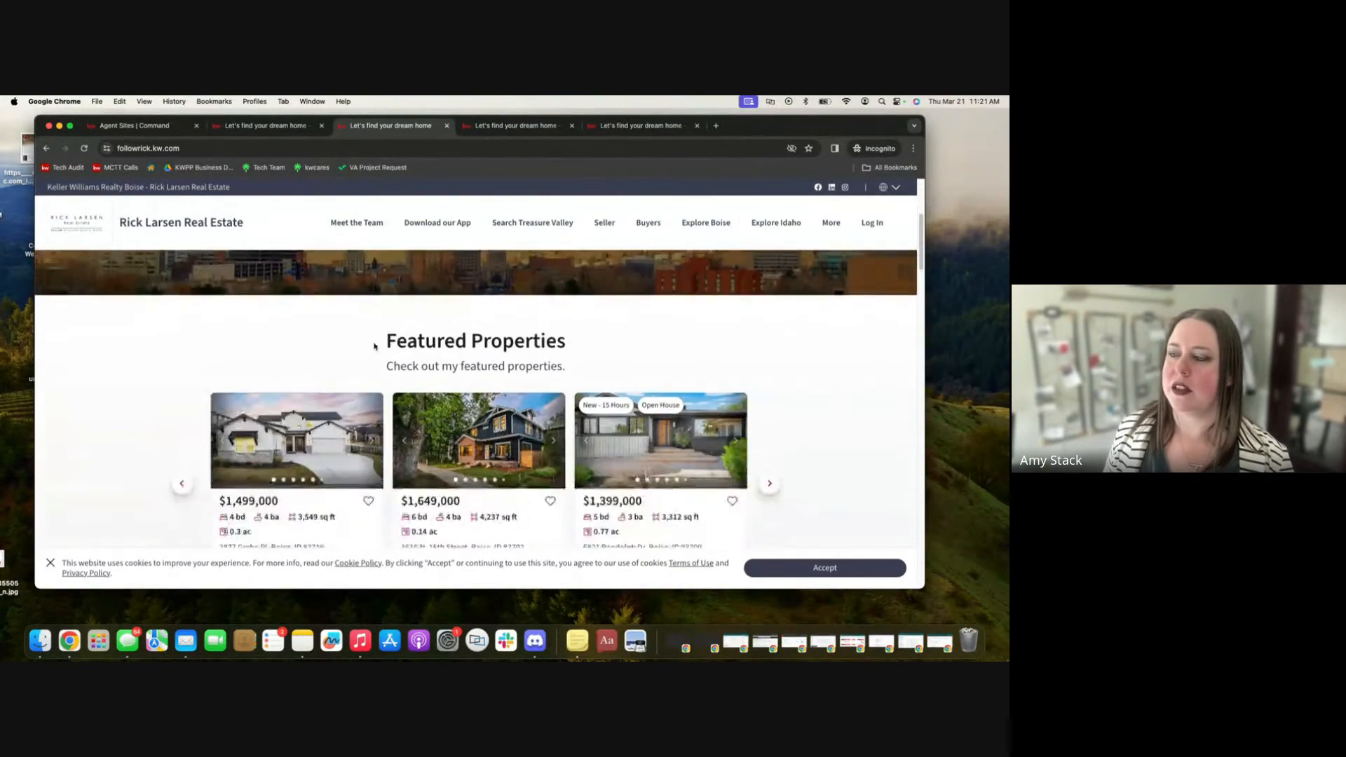
pyautogui.scroll(6, 373, 347)
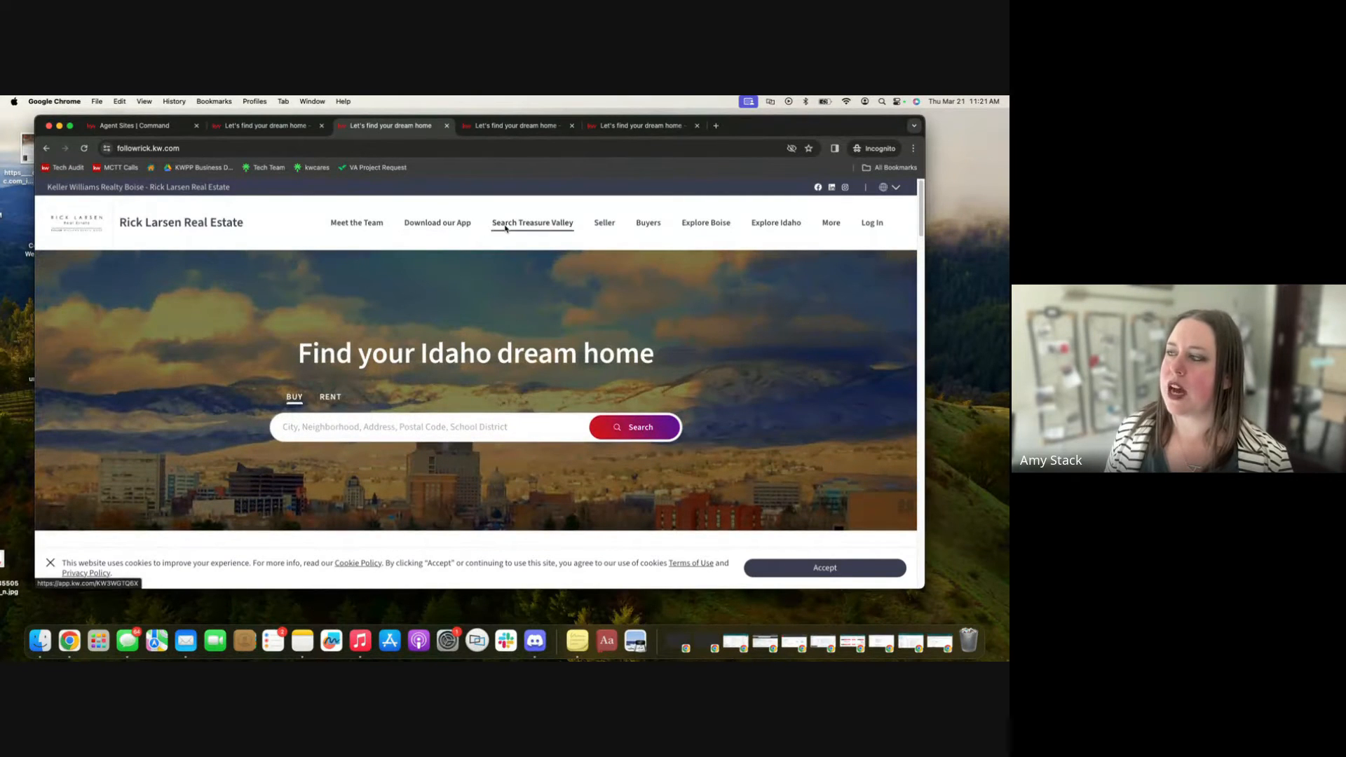
pyautogui.moveTo(505, 227)
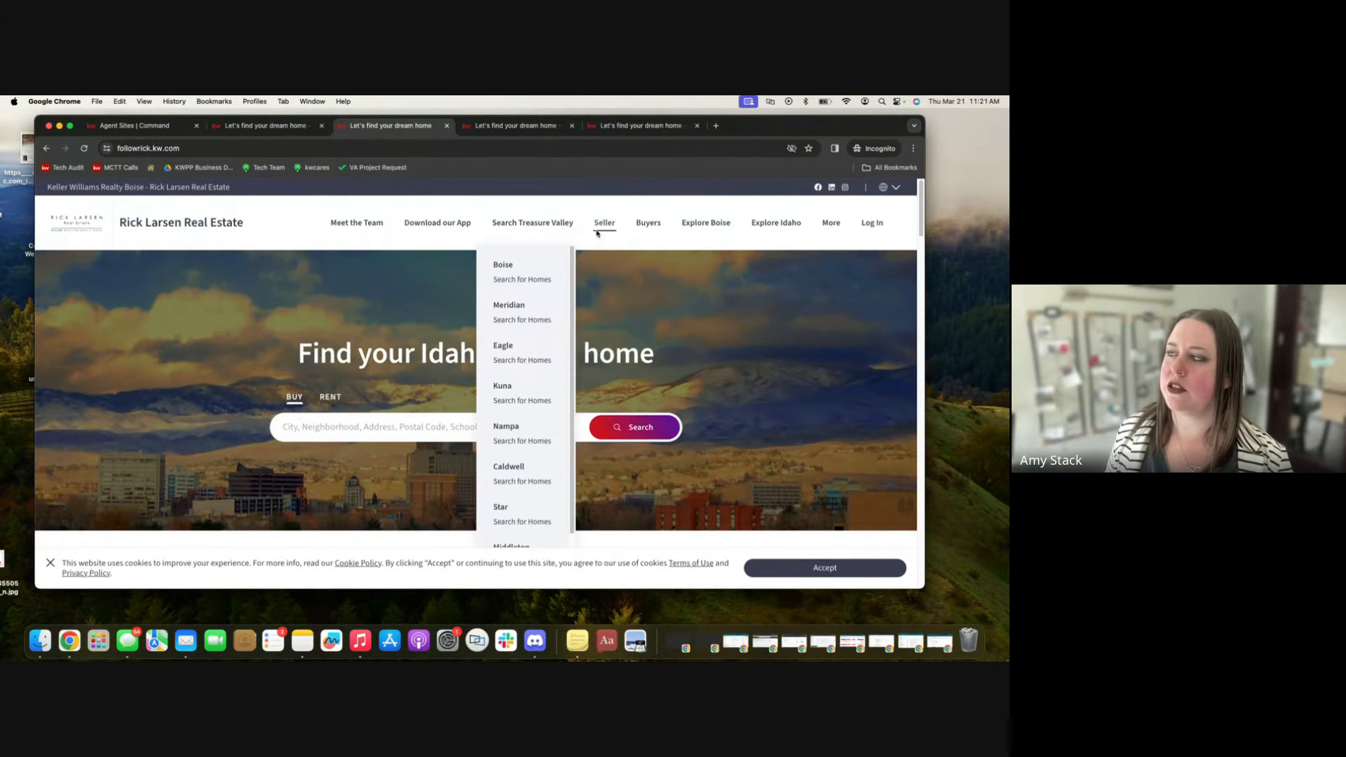
pyautogui.moveTo(598, 231)
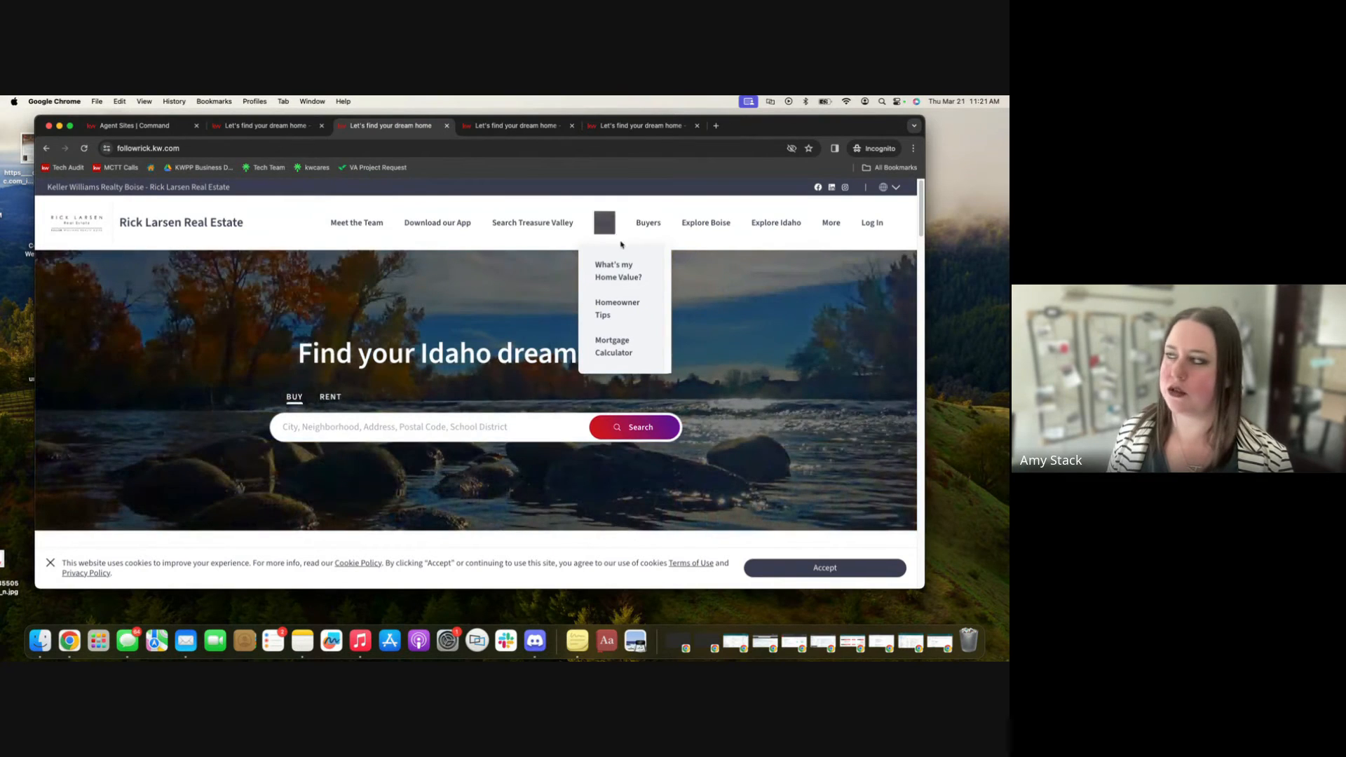
pyautogui.moveTo(640, 225)
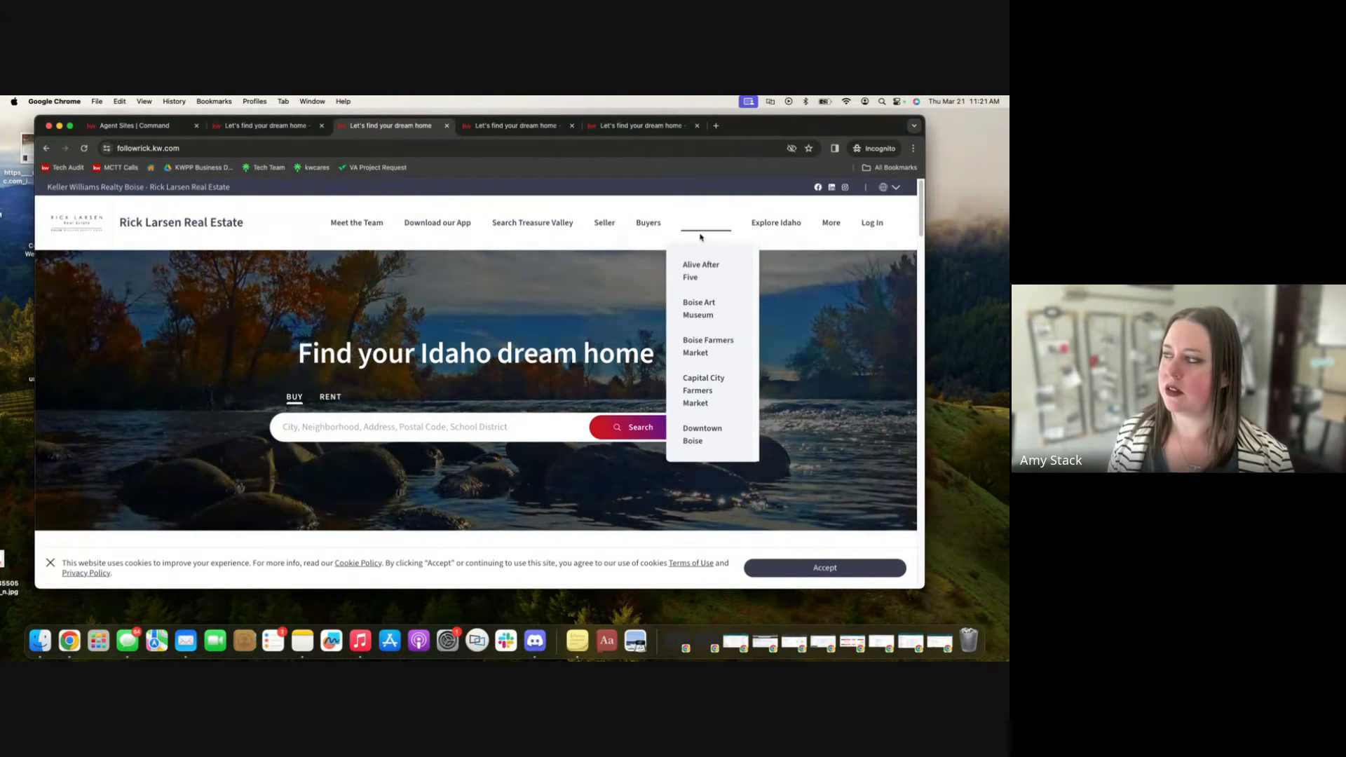
pyautogui.moveTo(786, 223)
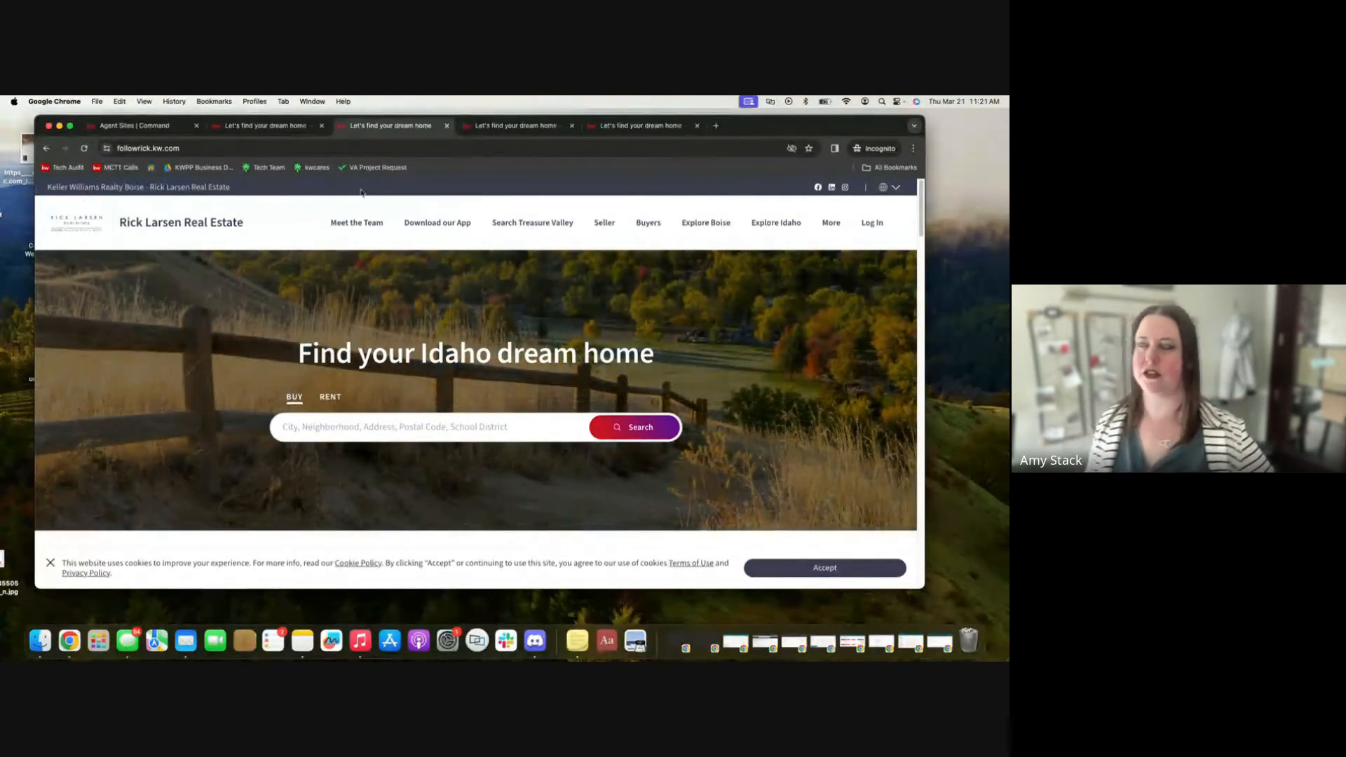
pyautogui.click(515, 125)
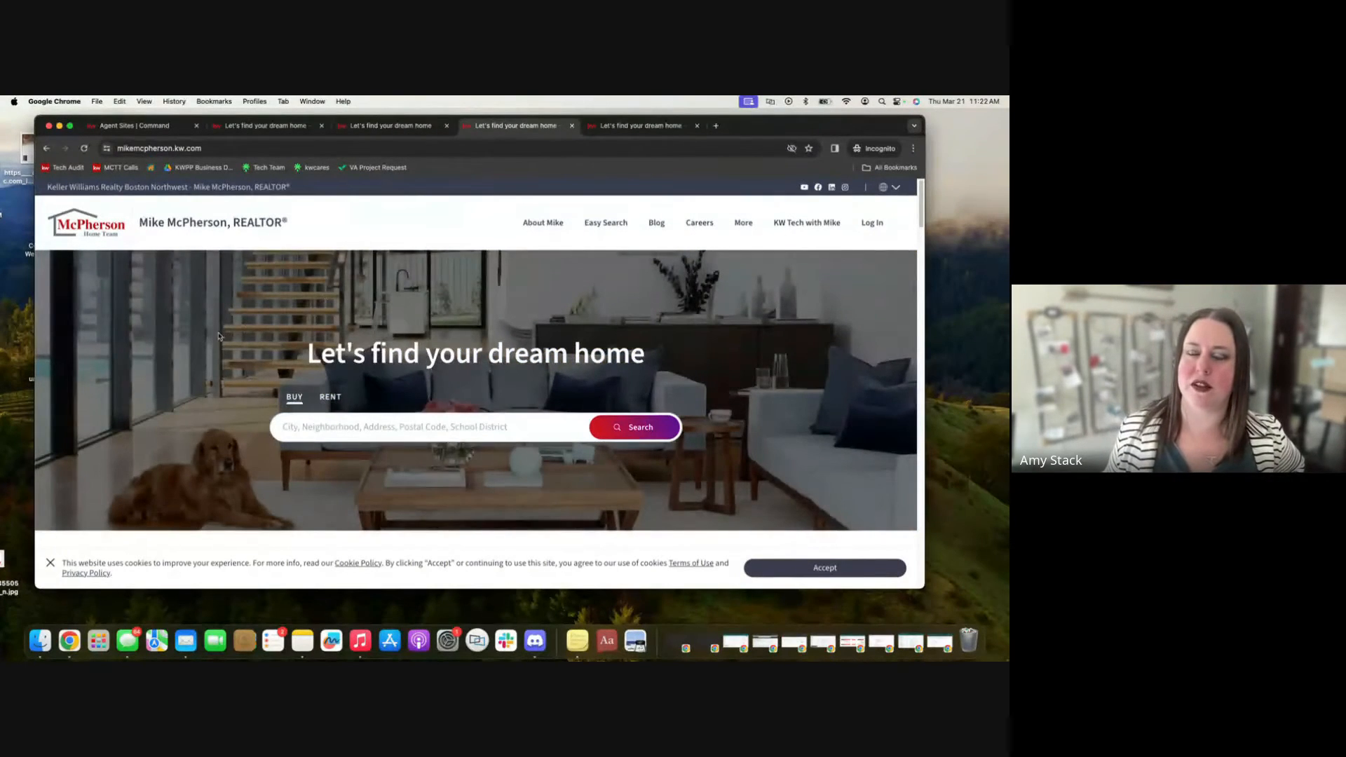
pyautogui.scroll(-1, 203, 348)
pyautogui.scroll(-10, 202, 348)
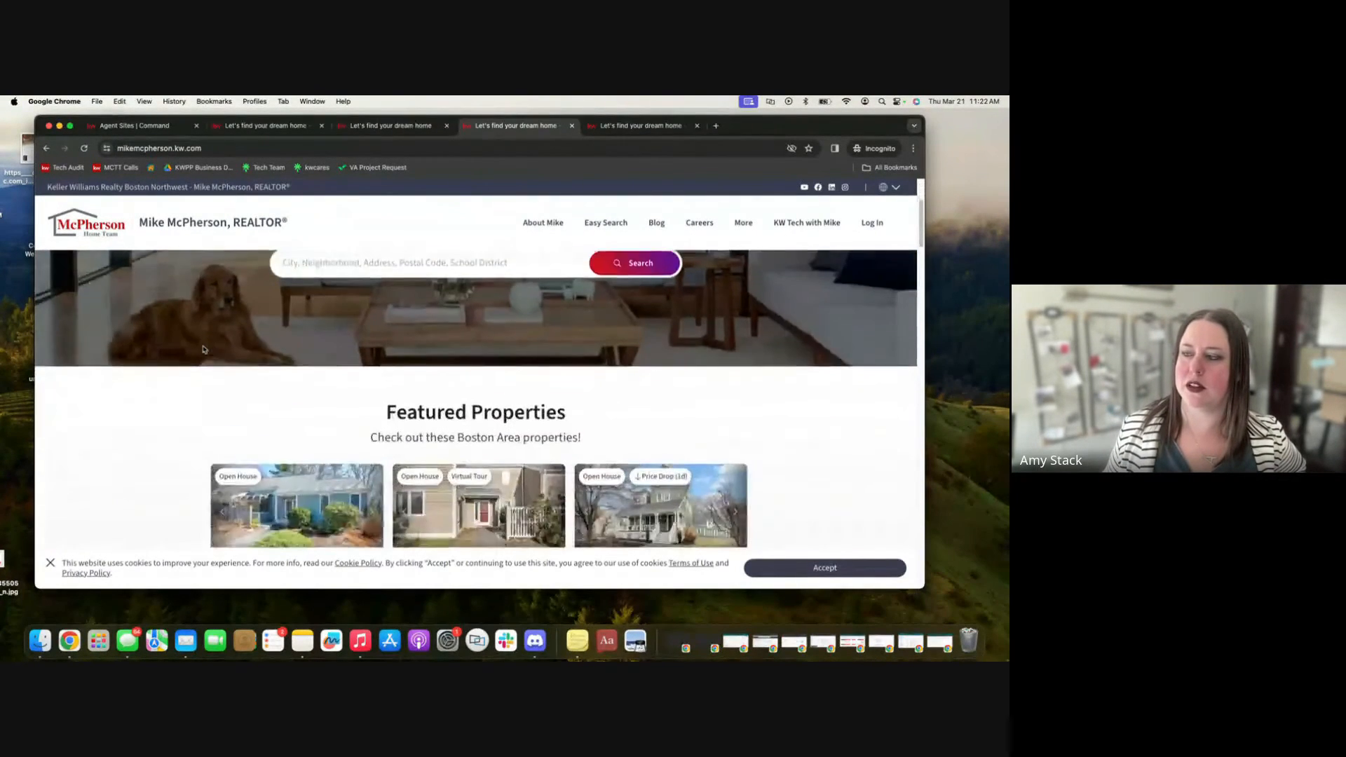
pyautogui.scroll(-5, 202, 346)
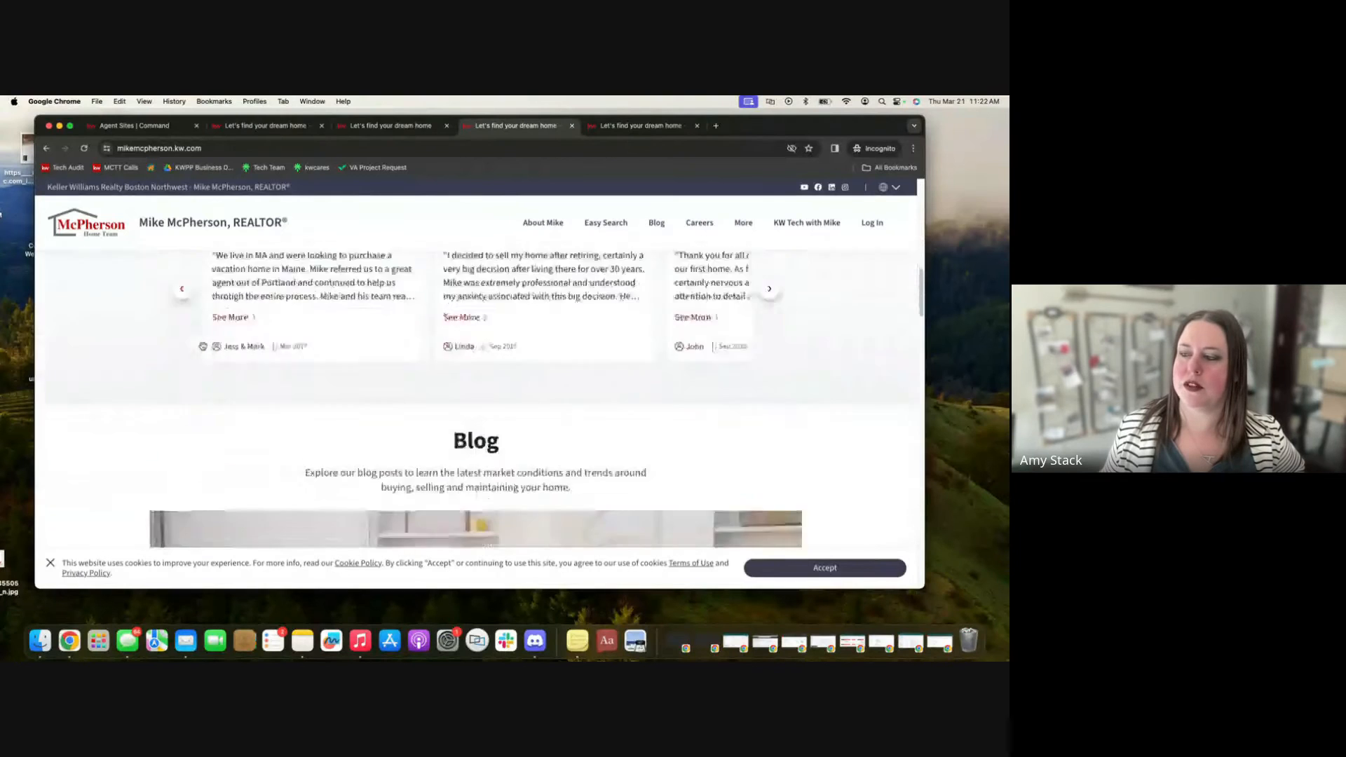
pyautogui.scroll(-2, 203, 350)
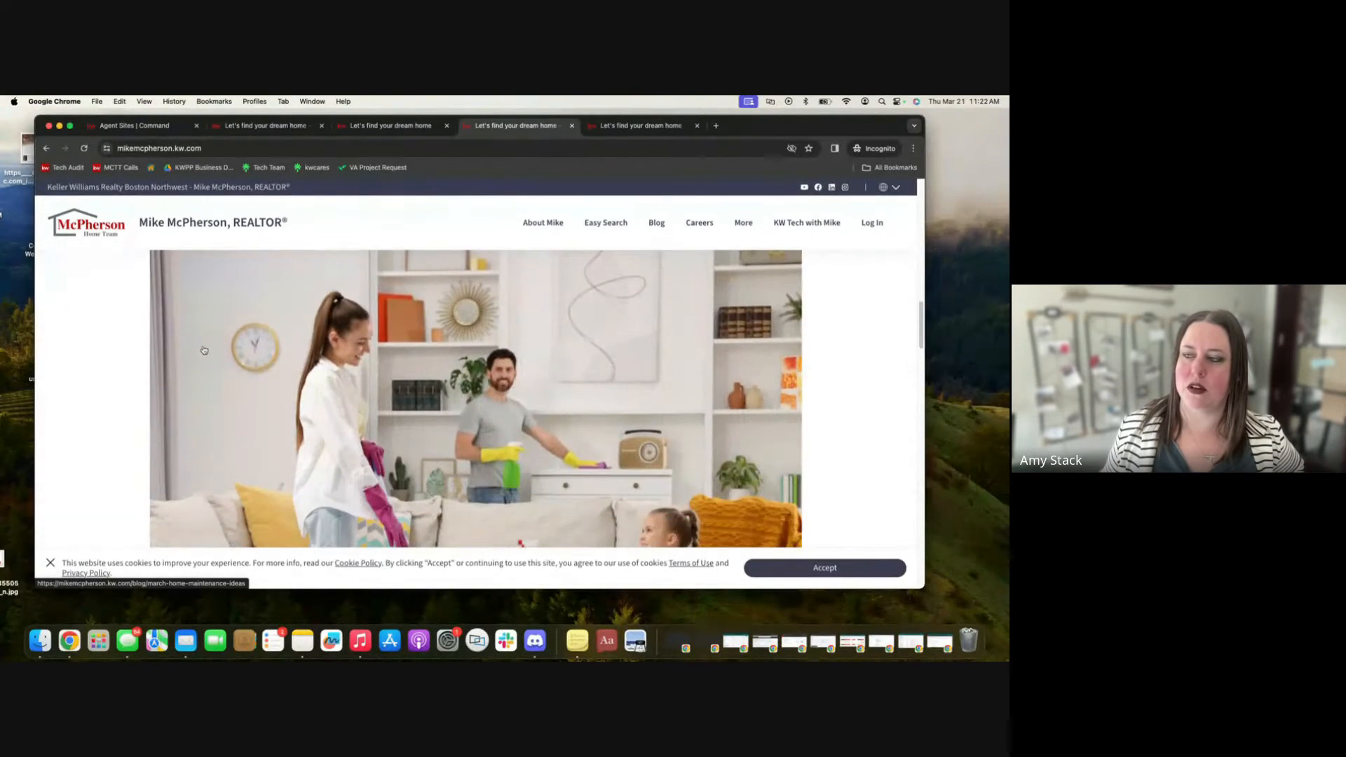
pyautogui.scroll(17, 203, 350)
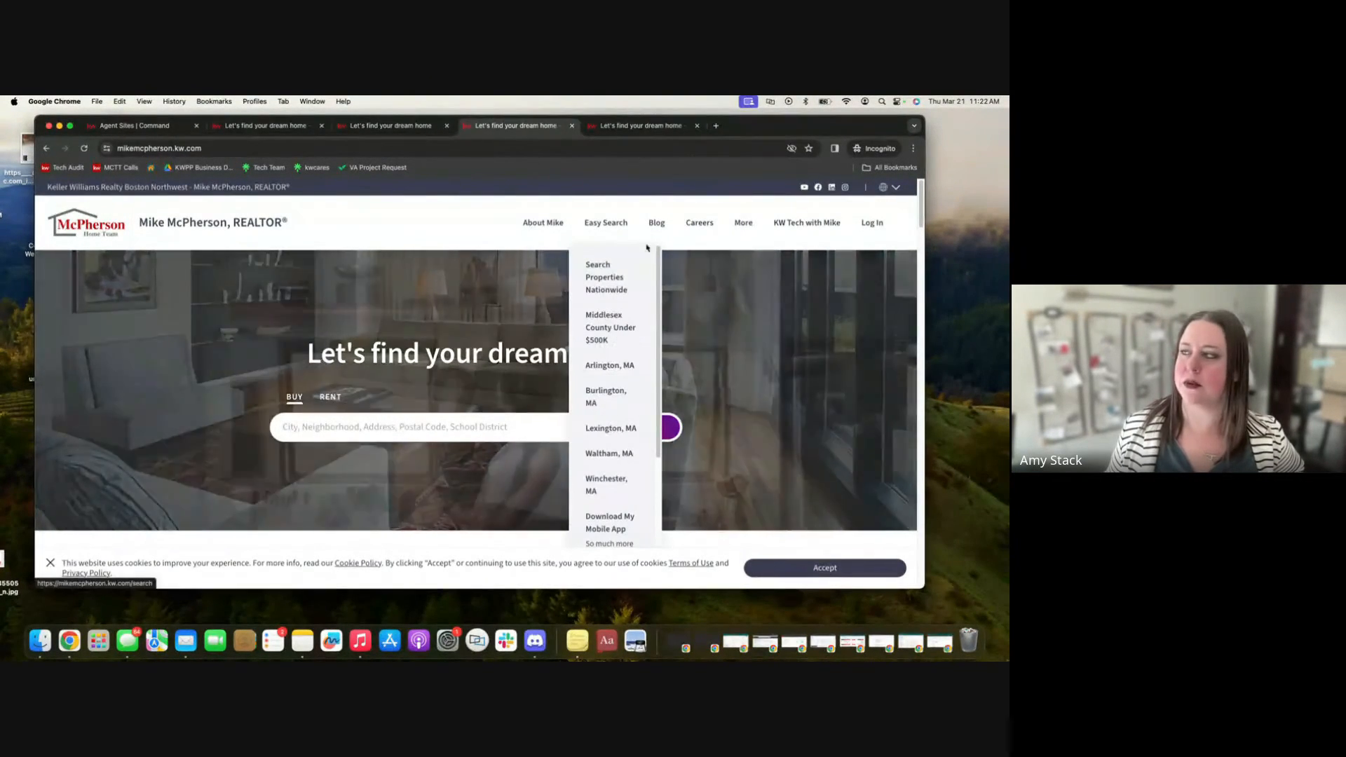
pyautogui.moveTo(709, 225)
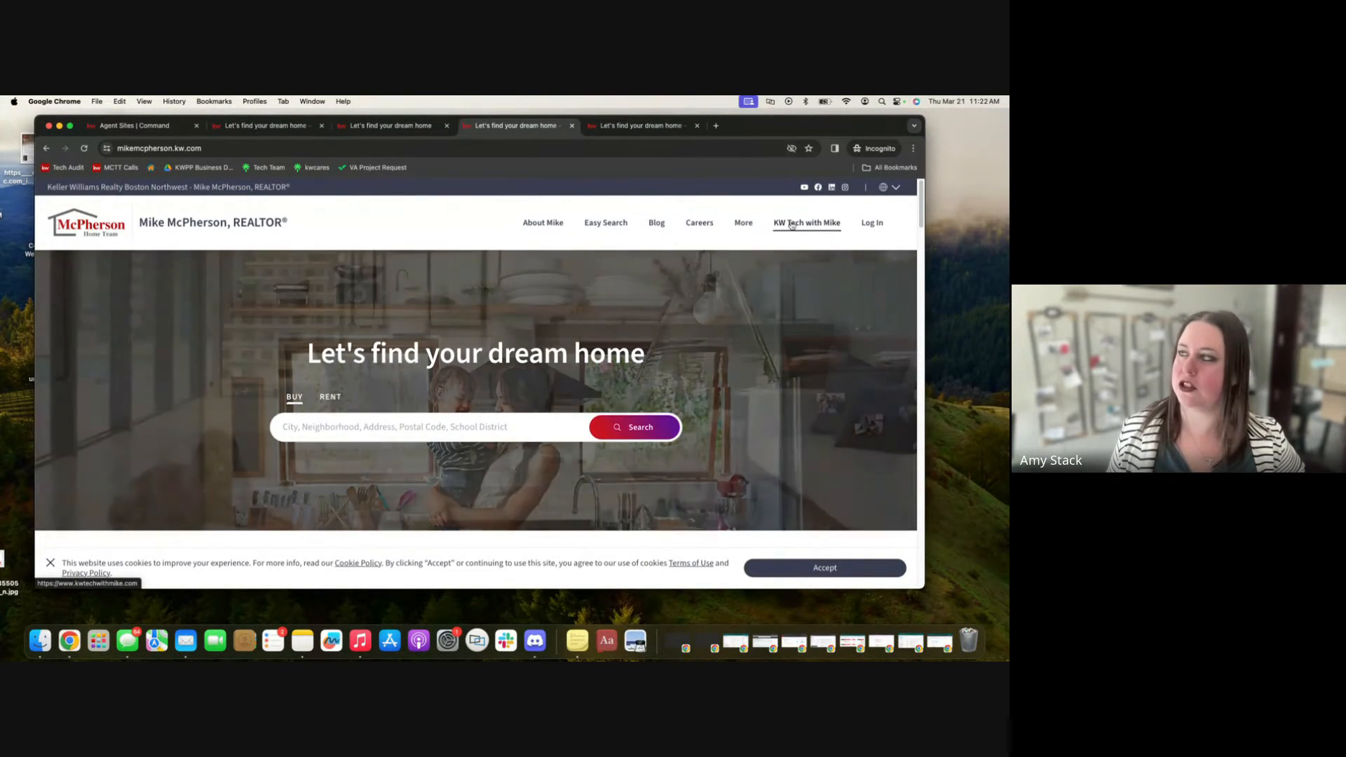
# View the homesbyjeff.kw.com site tab, then return to the Command Consumer tab.
pyautogui.click(616, 130)
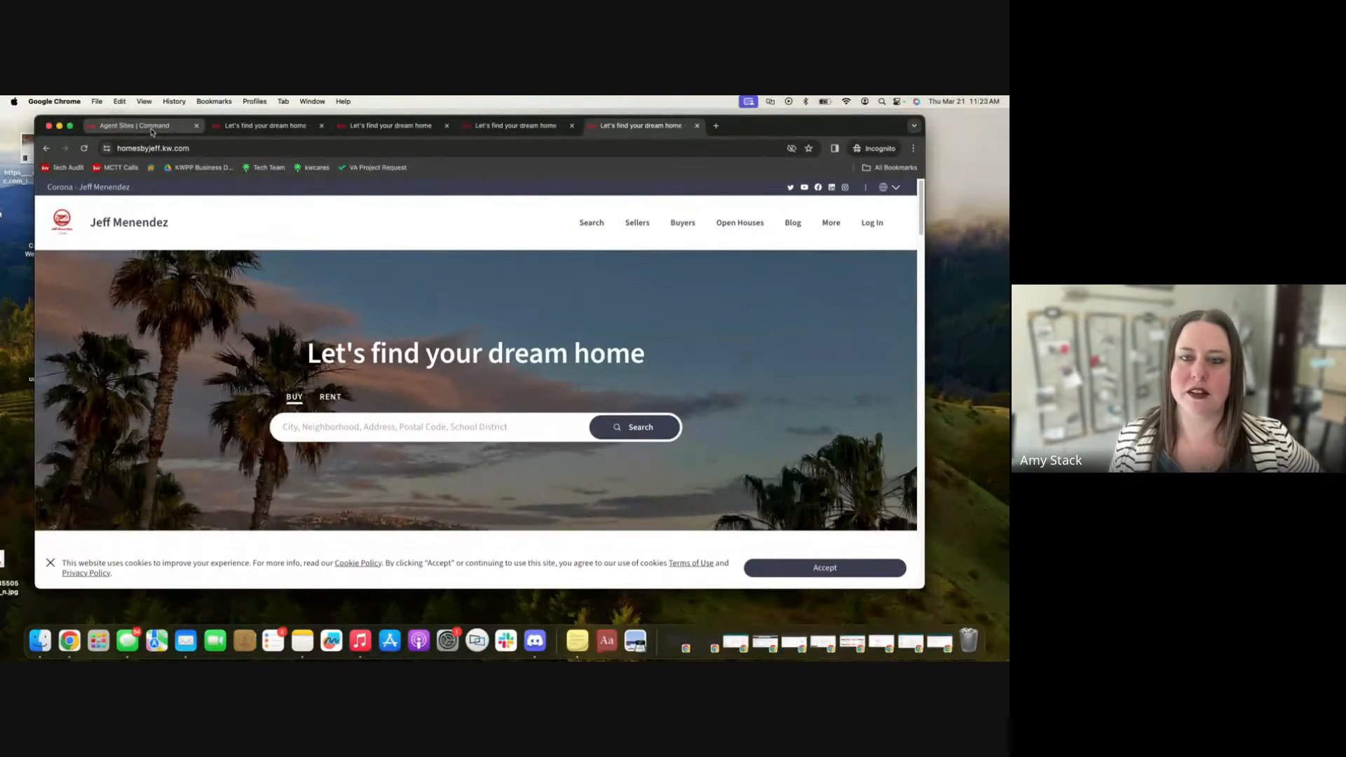
pyautogui.click(152, 128)
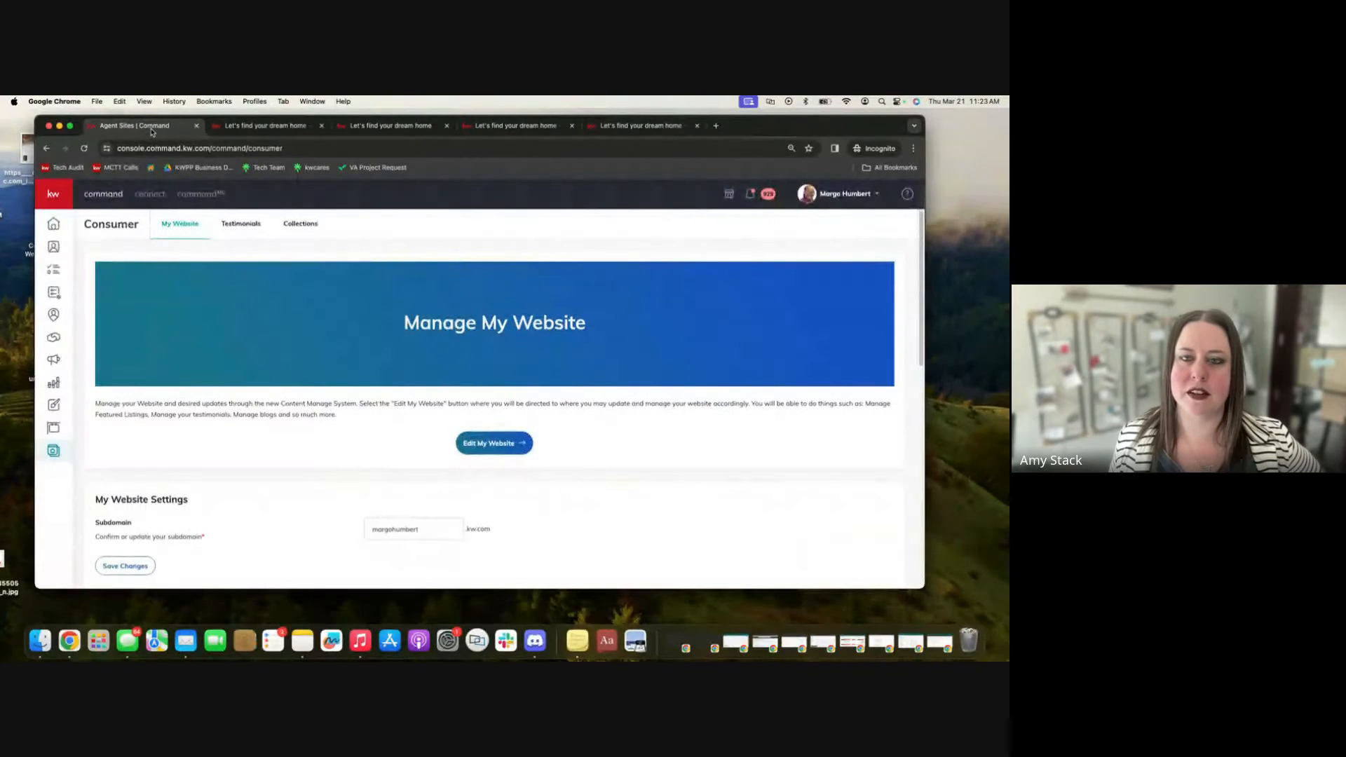
# Open Edit My Website, choose to explore the new Agent Website Builder on your own, and enlarge the window.
pyautogui.click(468, 442)
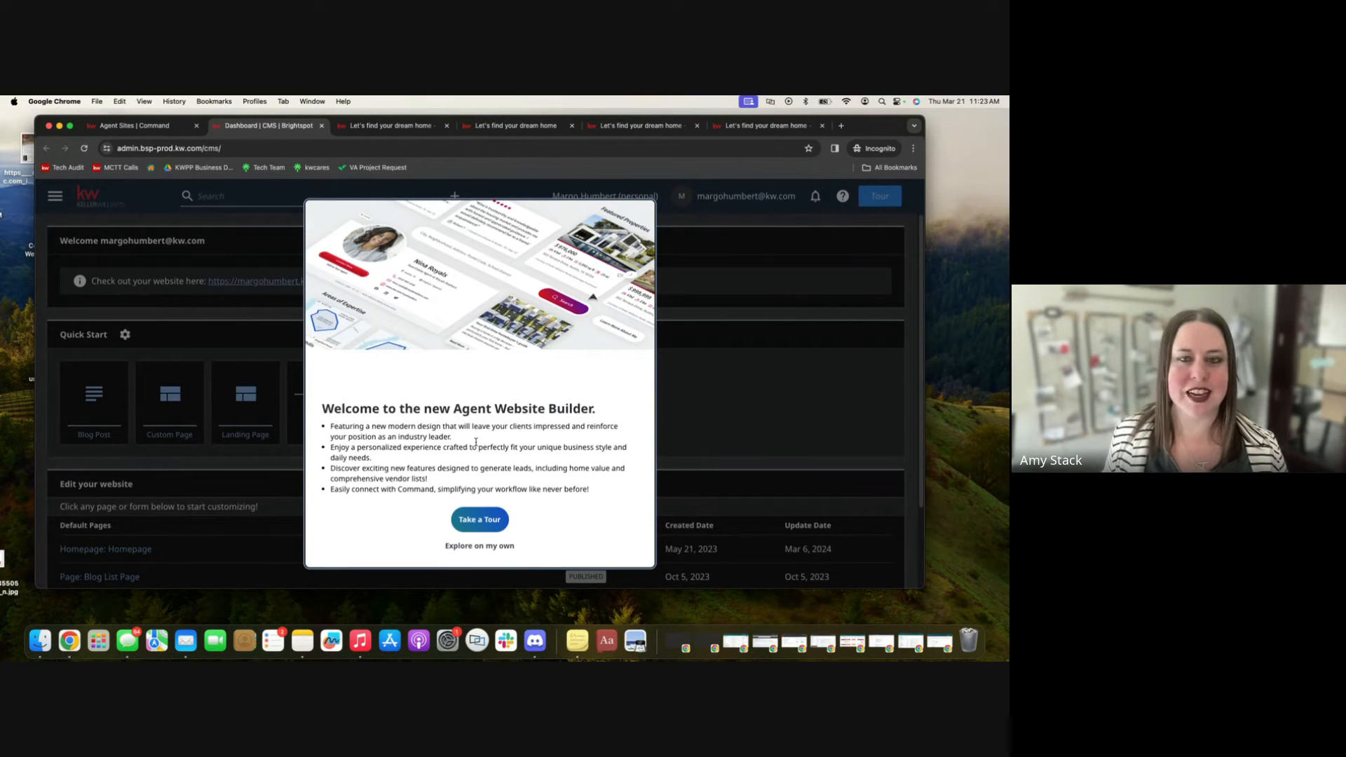
pyautogui.click(462, 550)
pyautogui.click(463, 550)
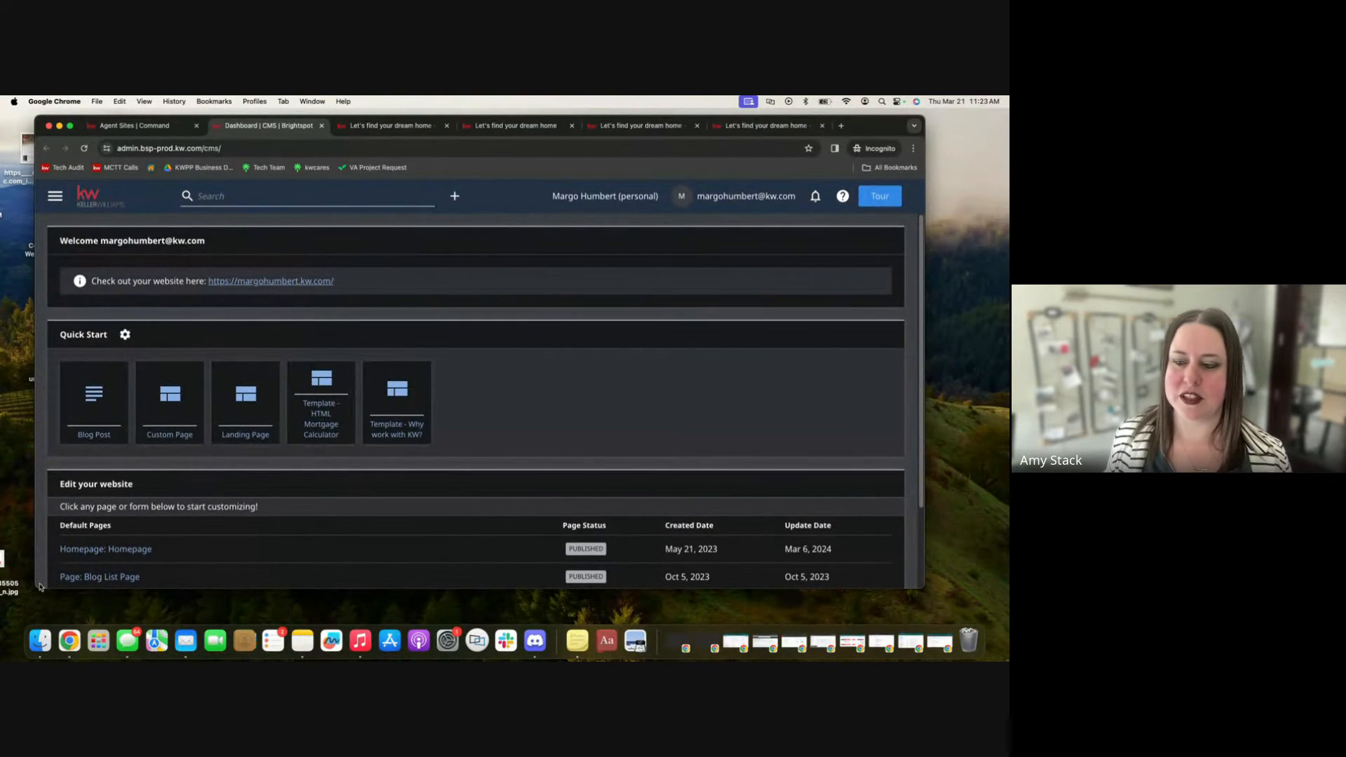
pyautogui.moveTo(36, 589); pyautogui.dragTo(19, 608)
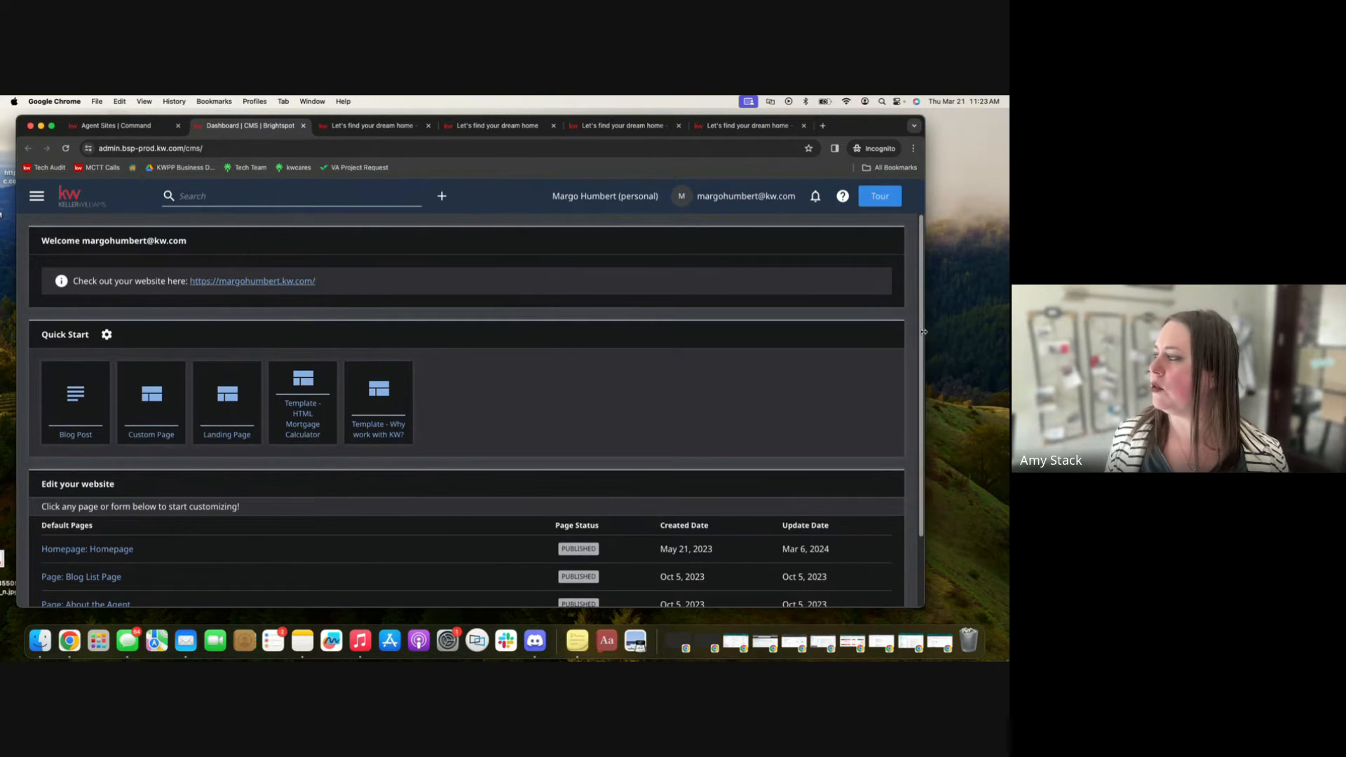
pyautogui.moveTo(925, 329); pyautogui.dragTo(987, 316)
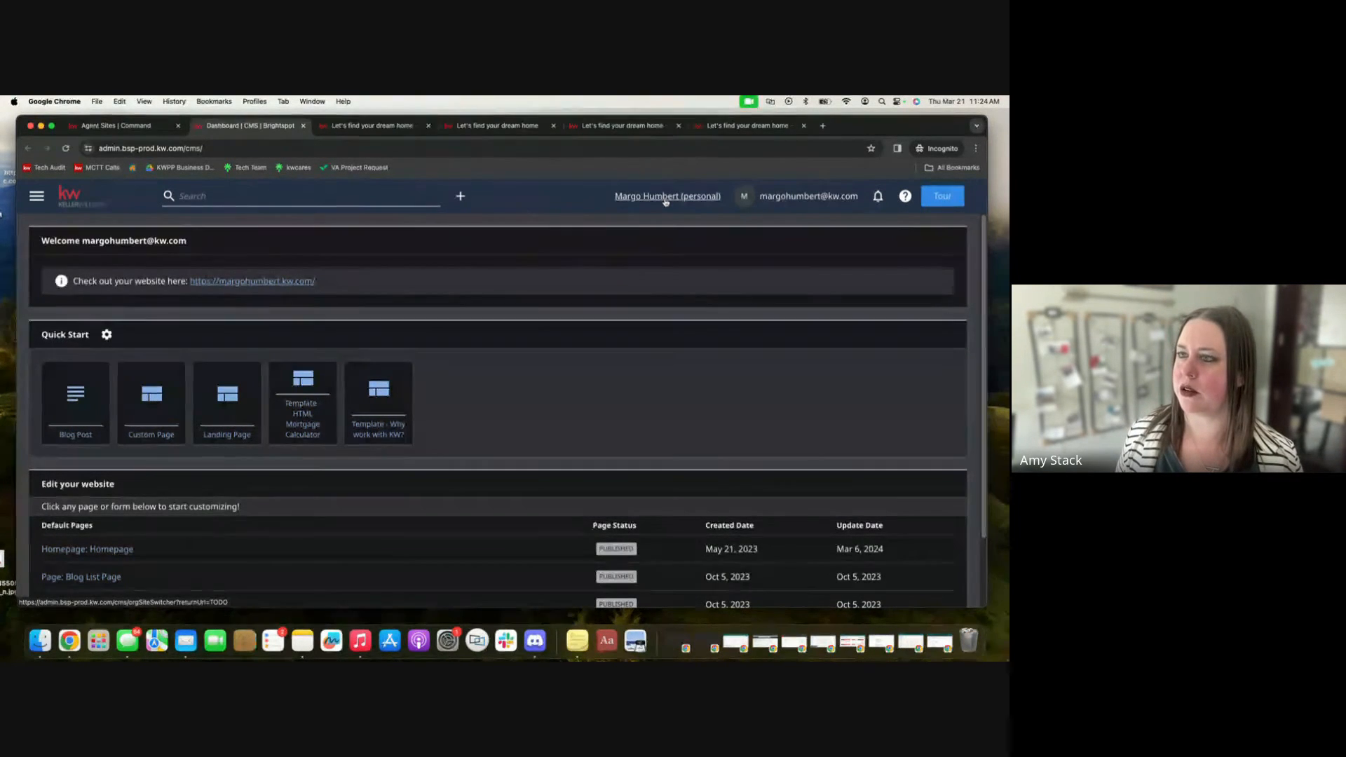
# Scroll the website dashboard and review the Homepage page editor's sections and preview.
pyautogui.scroll(-1, 516, 378)
pyautogui.scroll(-2, 516, 378)
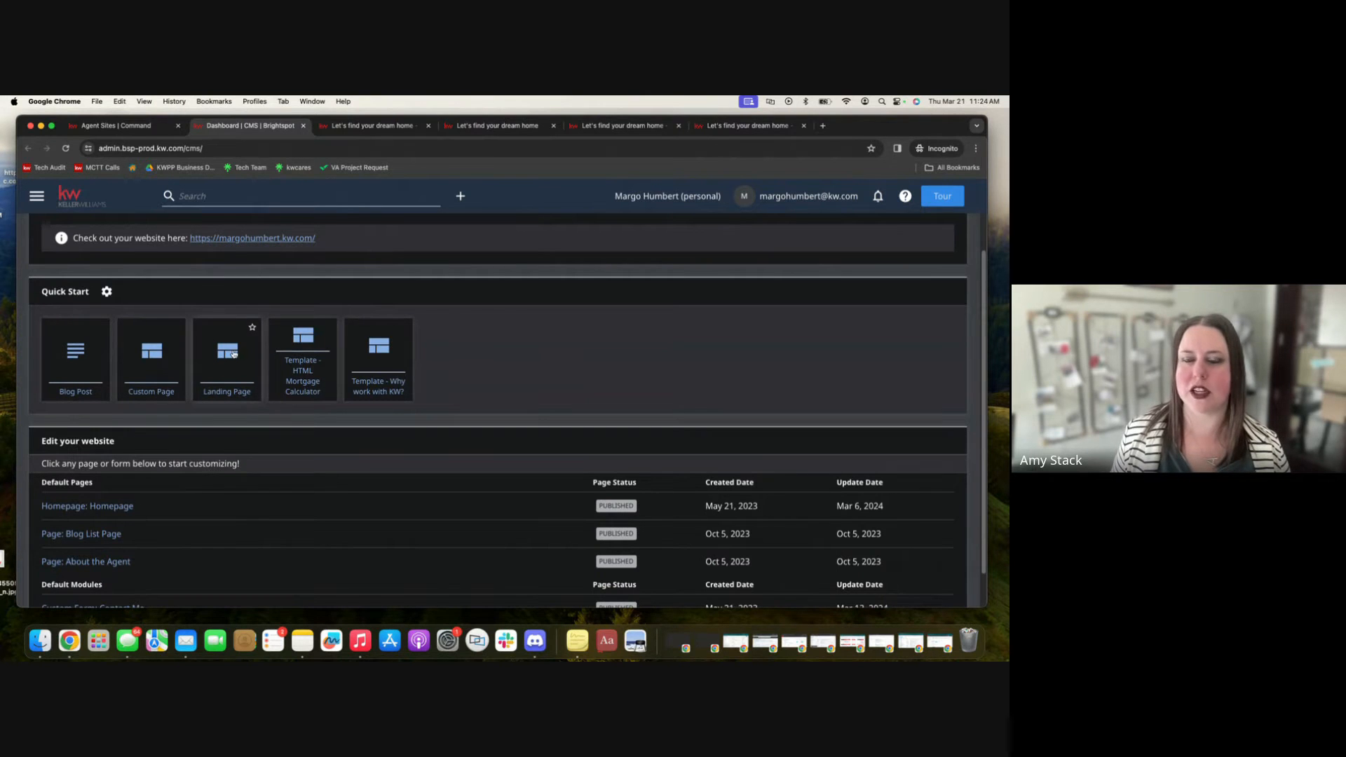
pyautogui.scroll(-2, 192, 360)
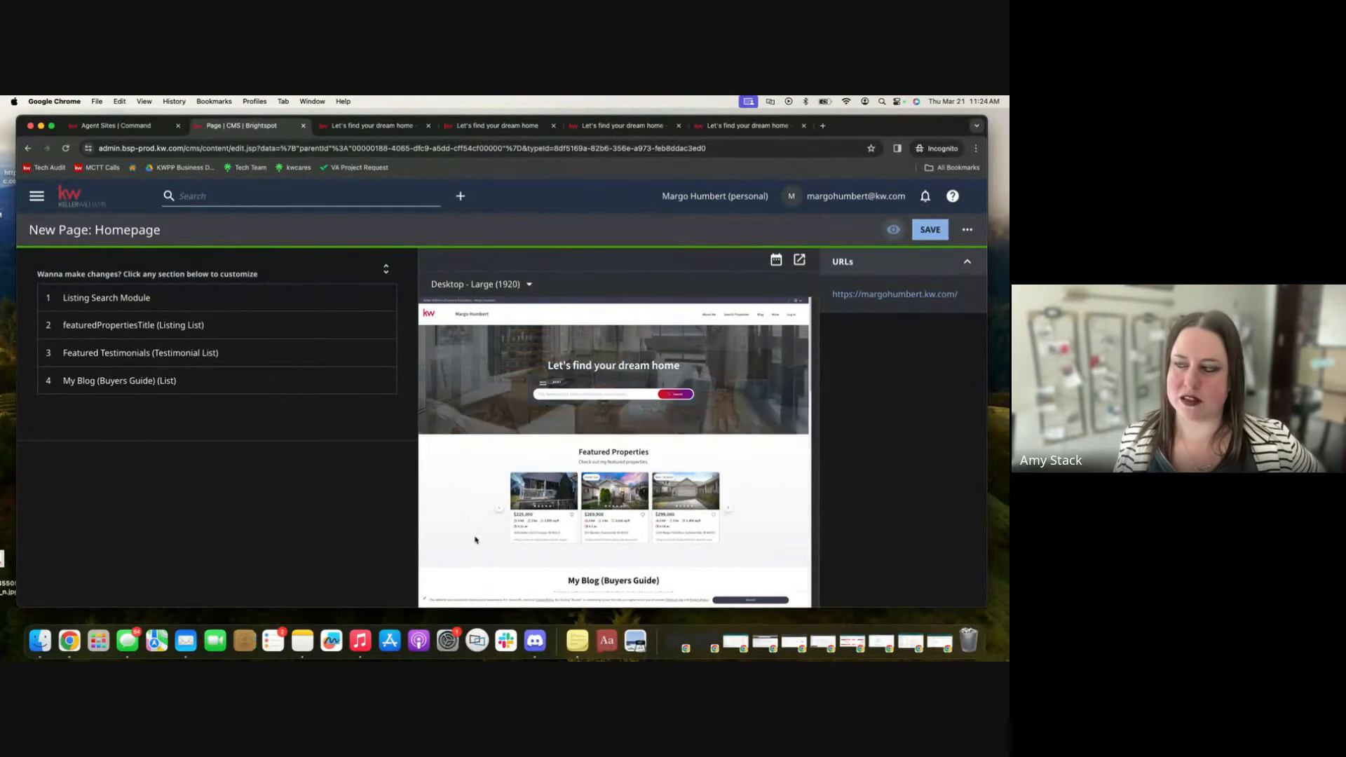
pyautogui.scroll(-1, 464, 492)
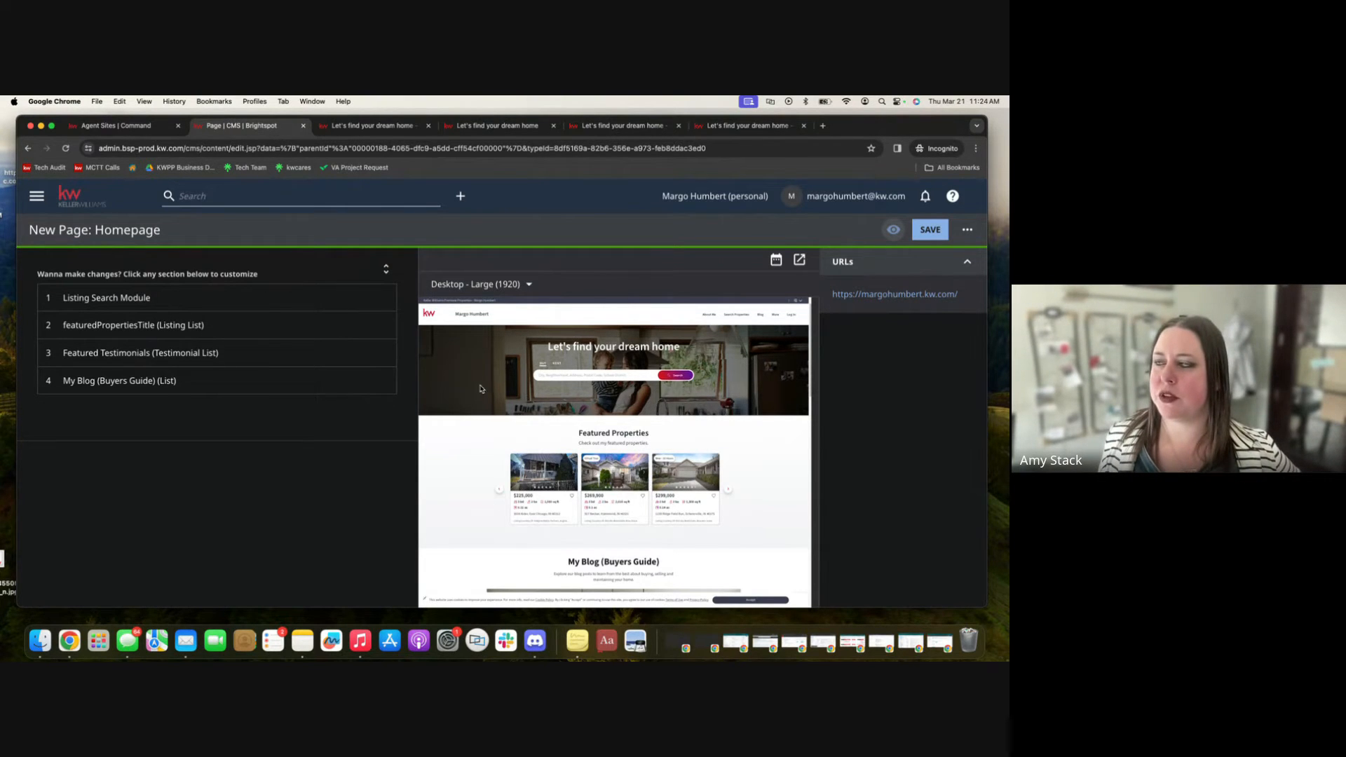
pyautogui.scroll(-2, 490, 392)
pyautogui.scroll(-3, 516, 448)
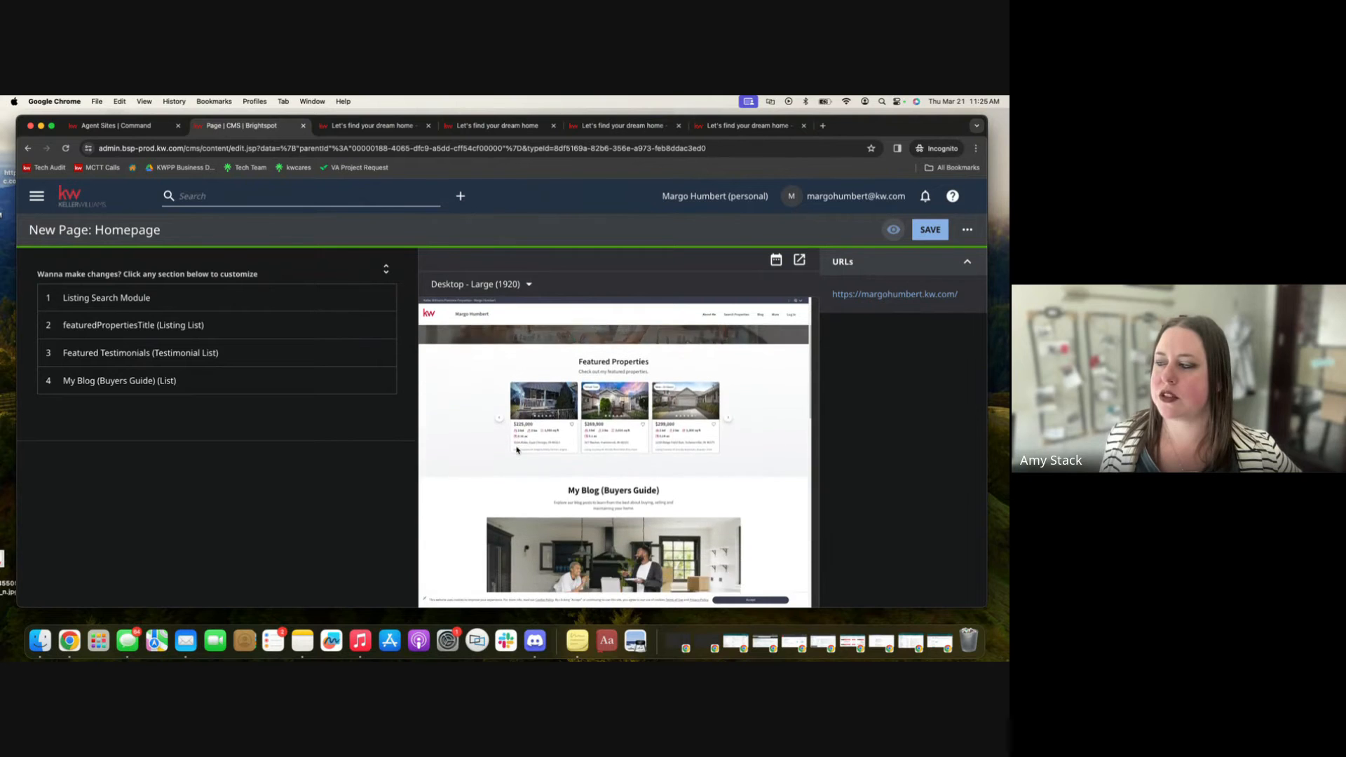
# Scroll through the homepage preview to review its hero search, Featured Properties and My Blog sections.
pyautogui.scroll(5, 622, 370)
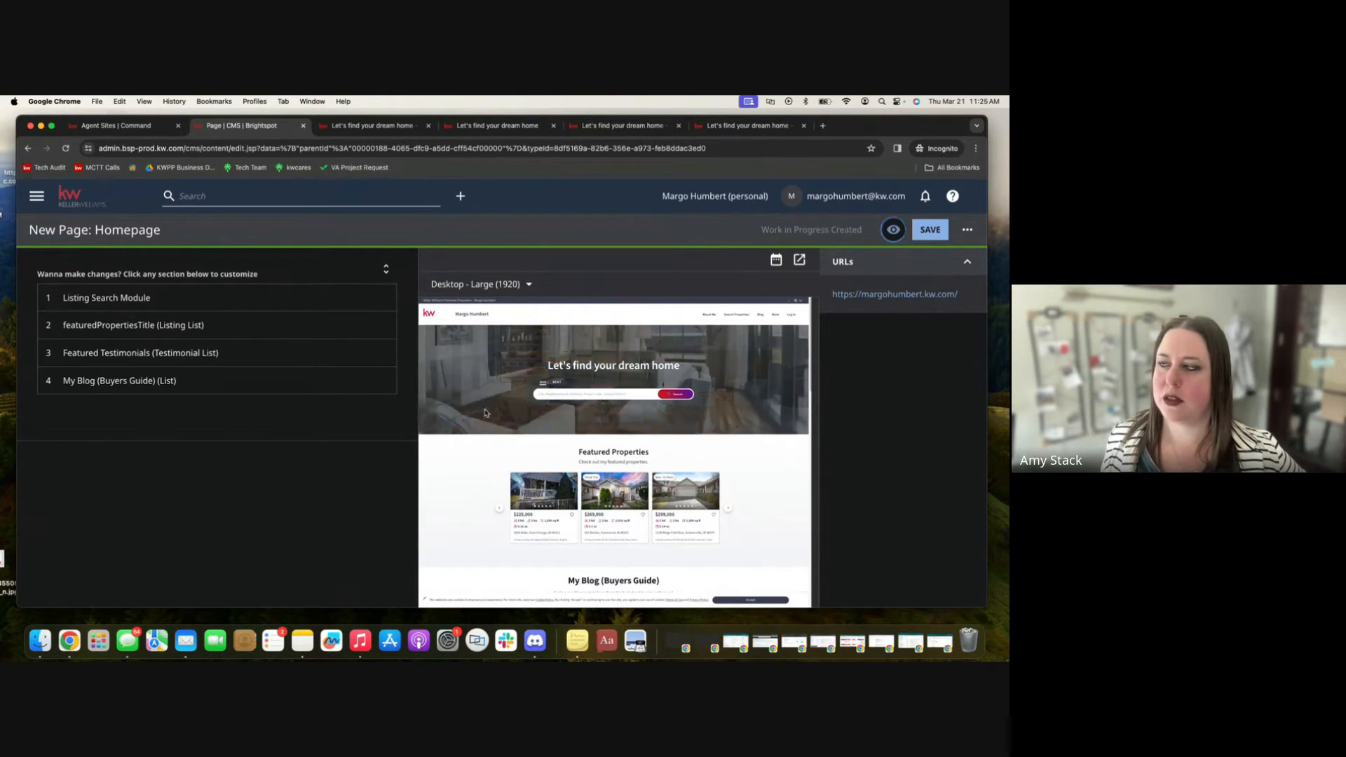
pyautogui.scroll(-2, 652, 469)
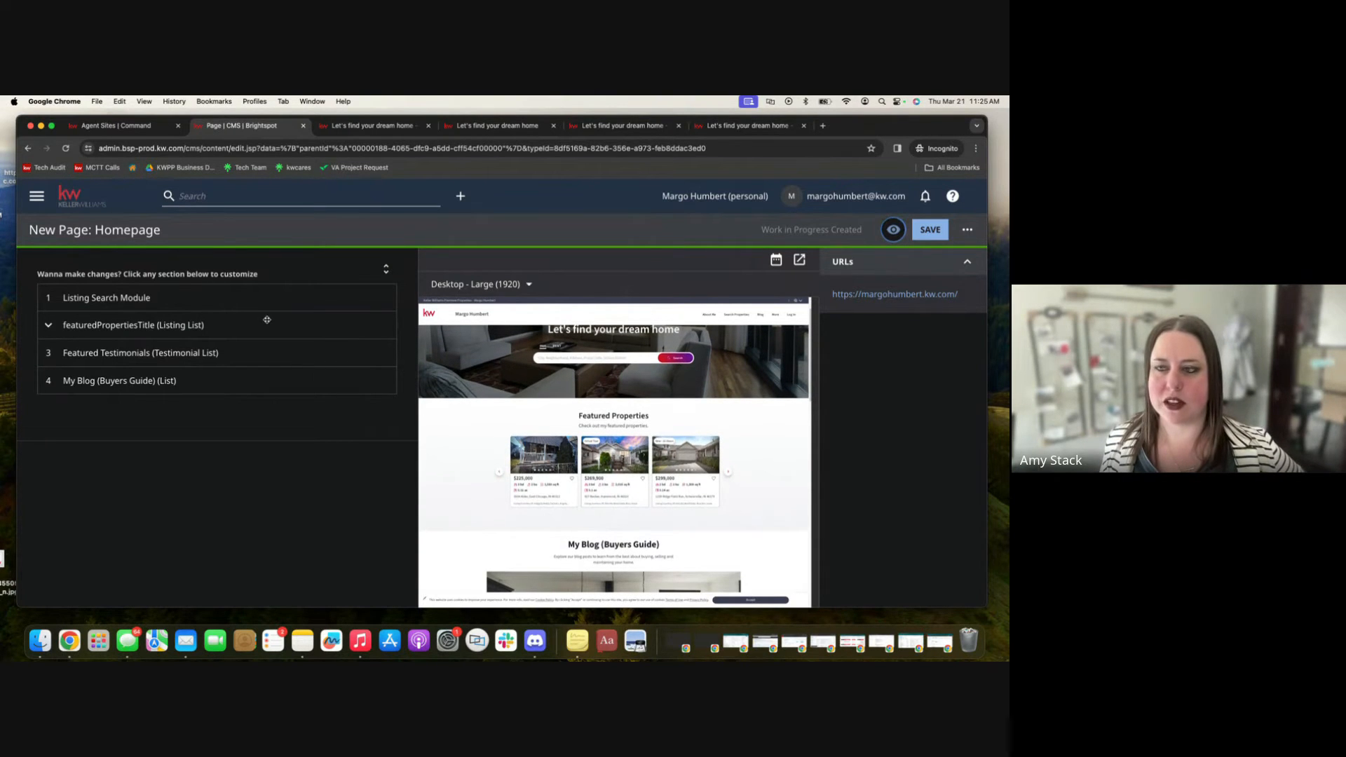
pyautogui.scroll(-2, 589, 494)
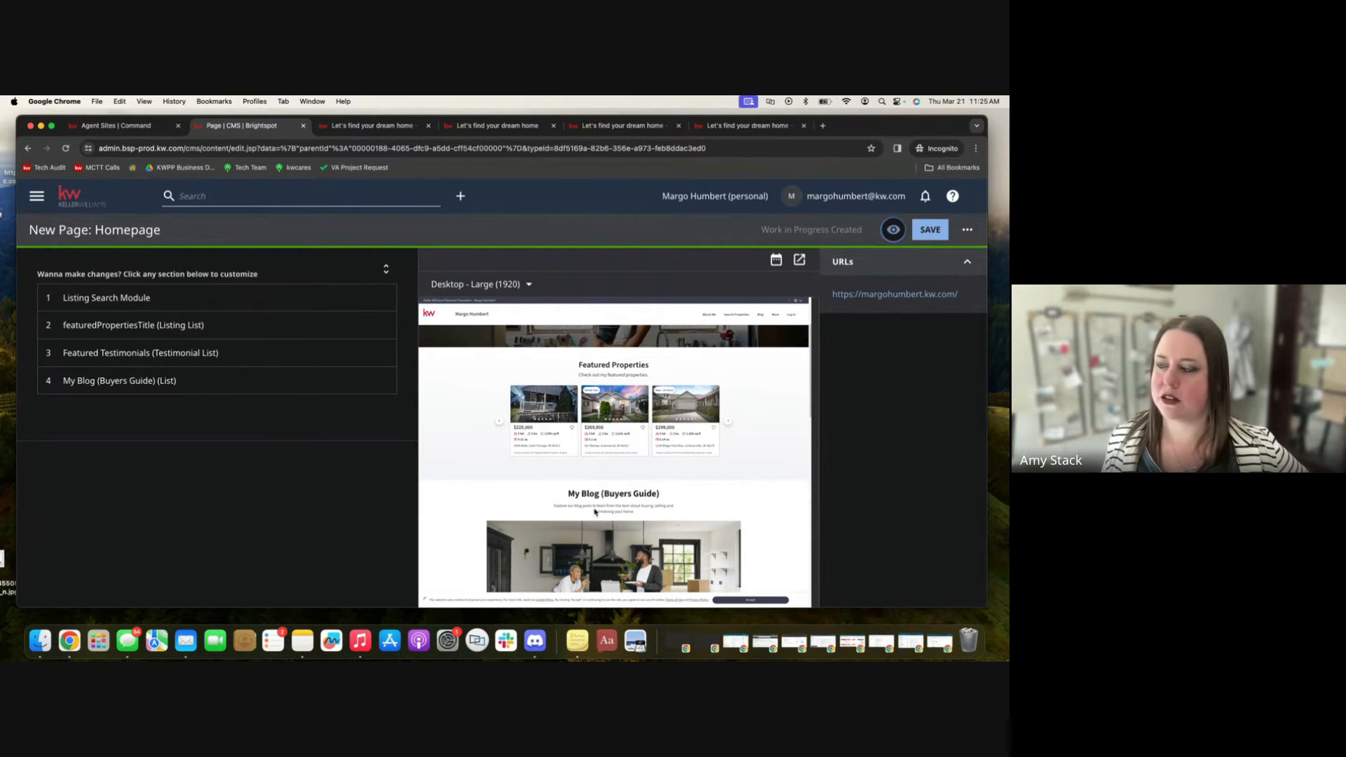
pyautogui.scroll(-4, 594, 511)
pyautogui.scroll(4, 594, 511)
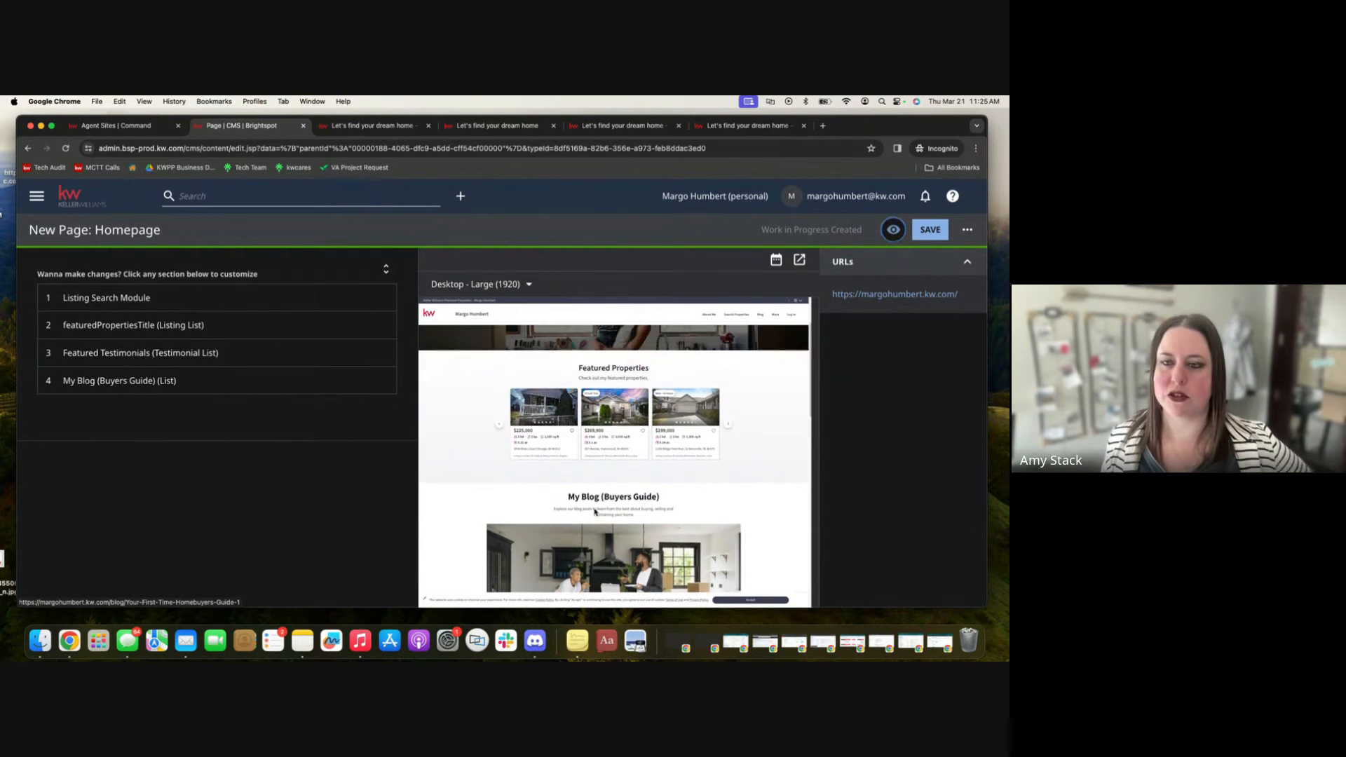
pyautogui.scroll(3, 594, 511)
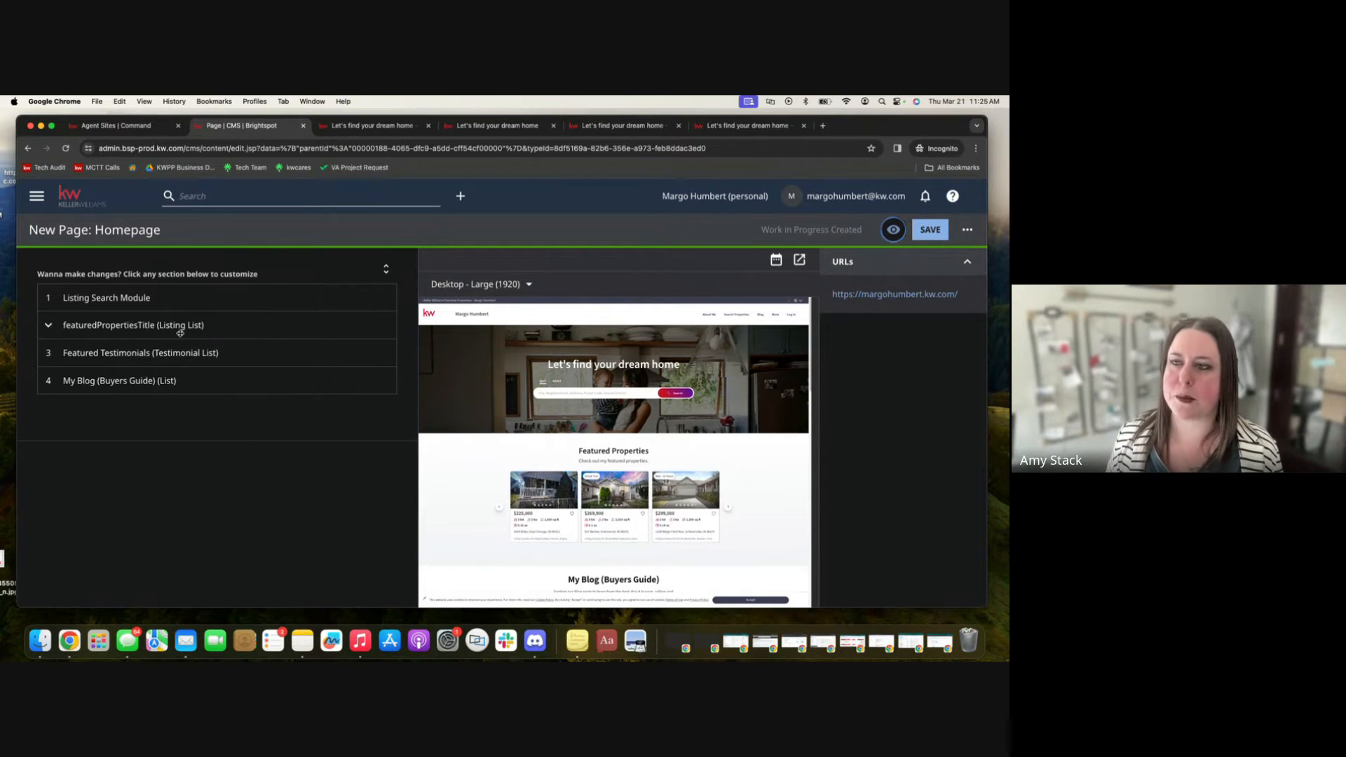
# Expand the Listing Search Module's settings, select its Title field, and briefly view the followrick.kw.com site tab before returning.
pyautogui.click(112, 299)
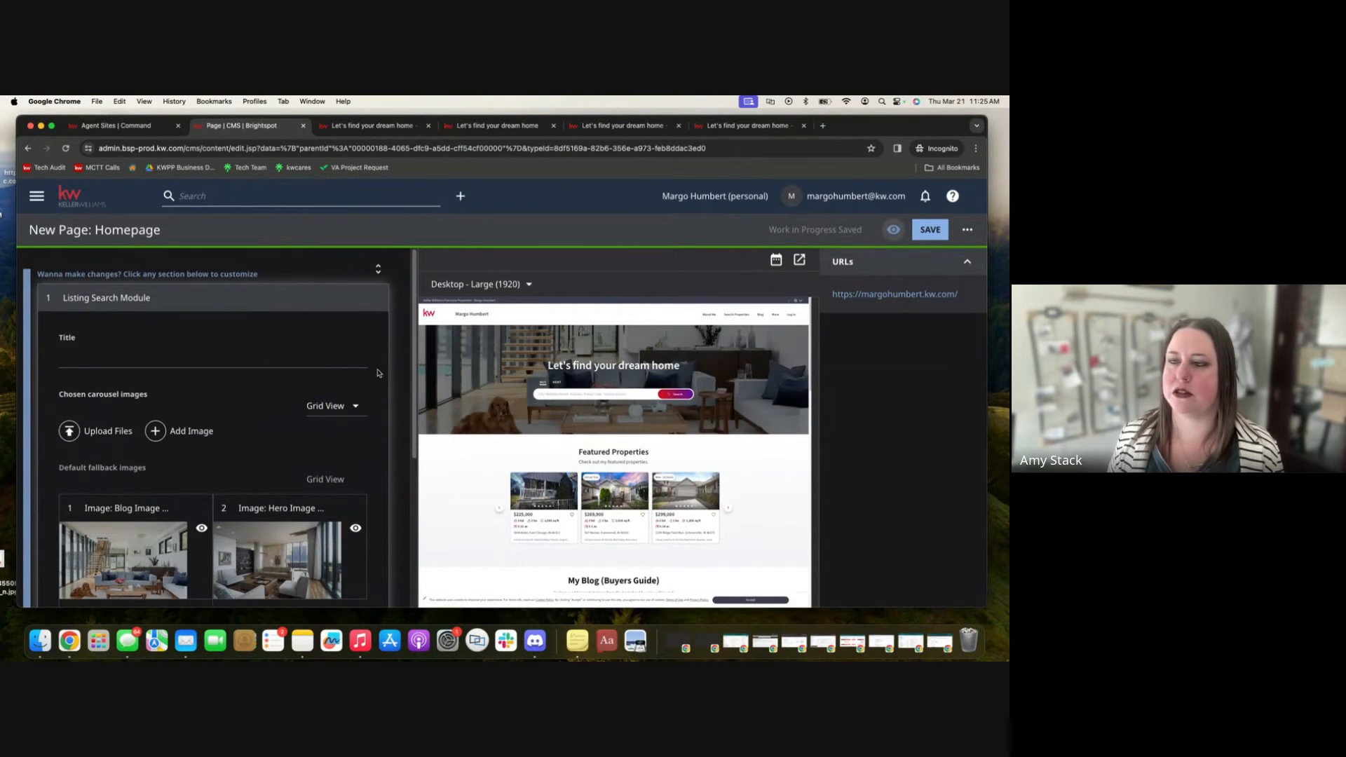
pyautogui.click(134, 353)
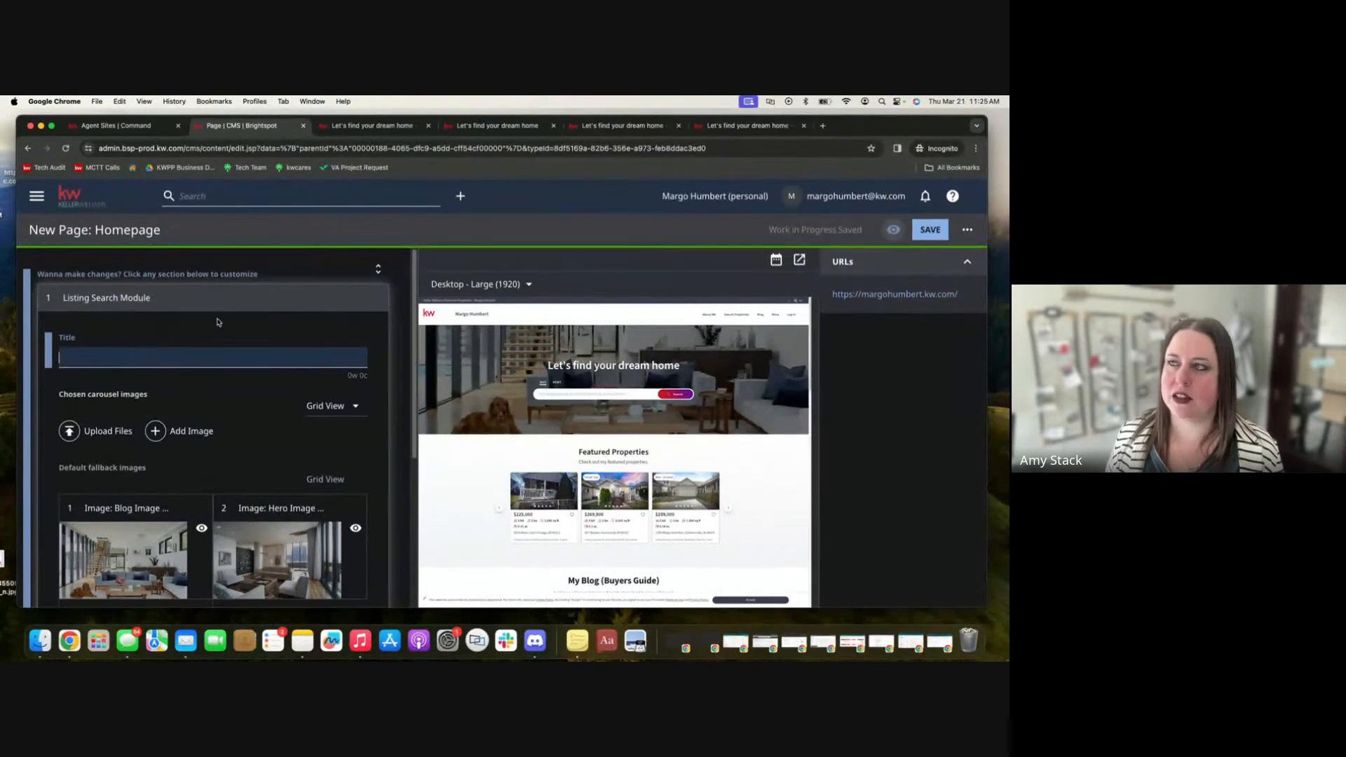
pyautogui.click(475, 128)
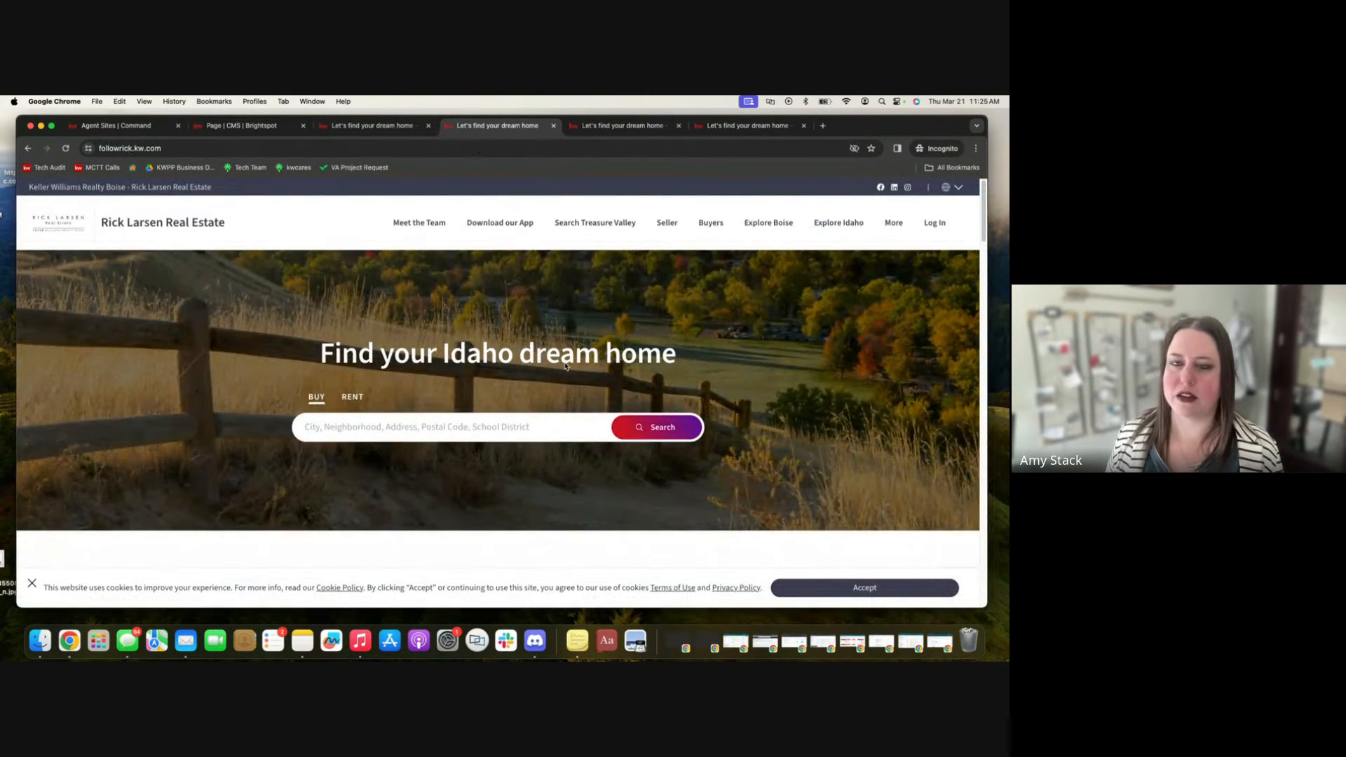
pyautogui.click(253, 126)
# Open the Upload Files dialog for the module's carousel images and close it without uploading anything.
pyautogui.scroll(-2, 196, 433)
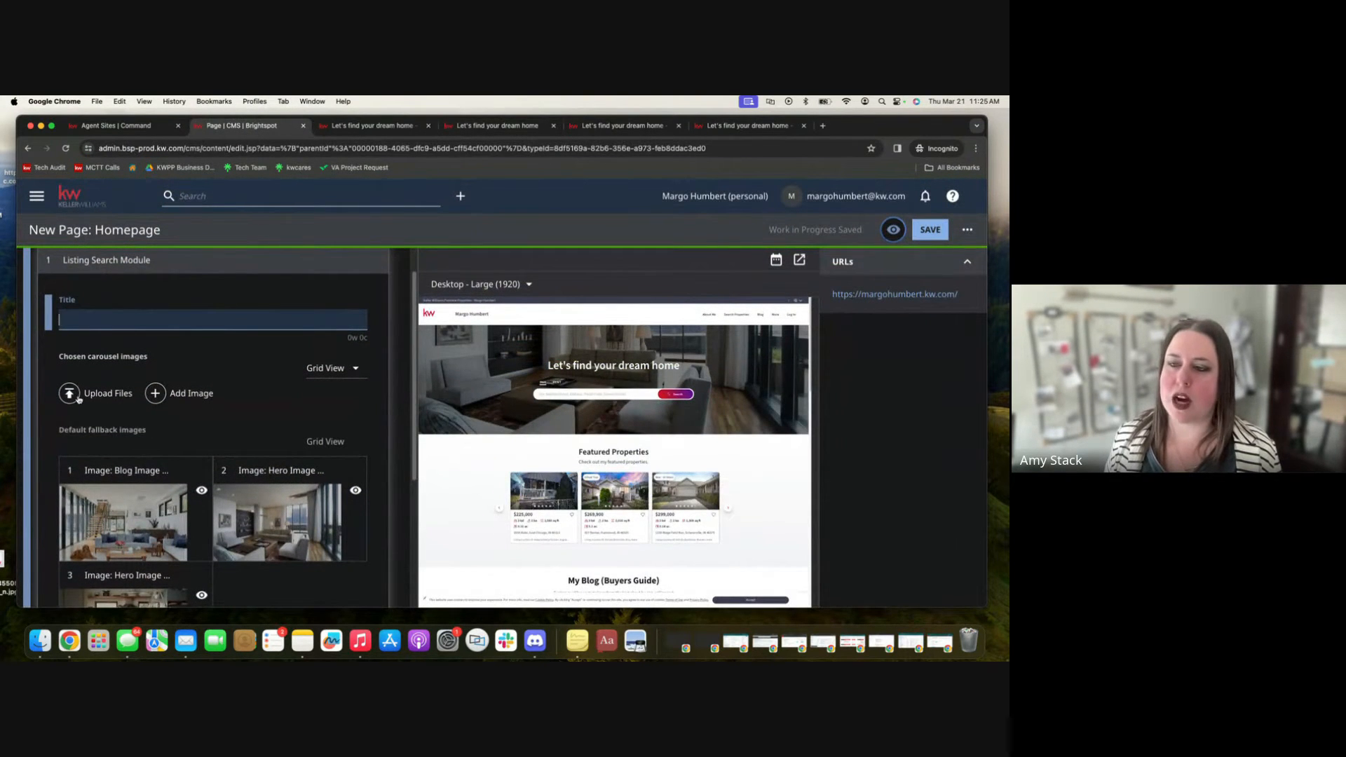
pyautogui.scroll(-3, 189, 440)
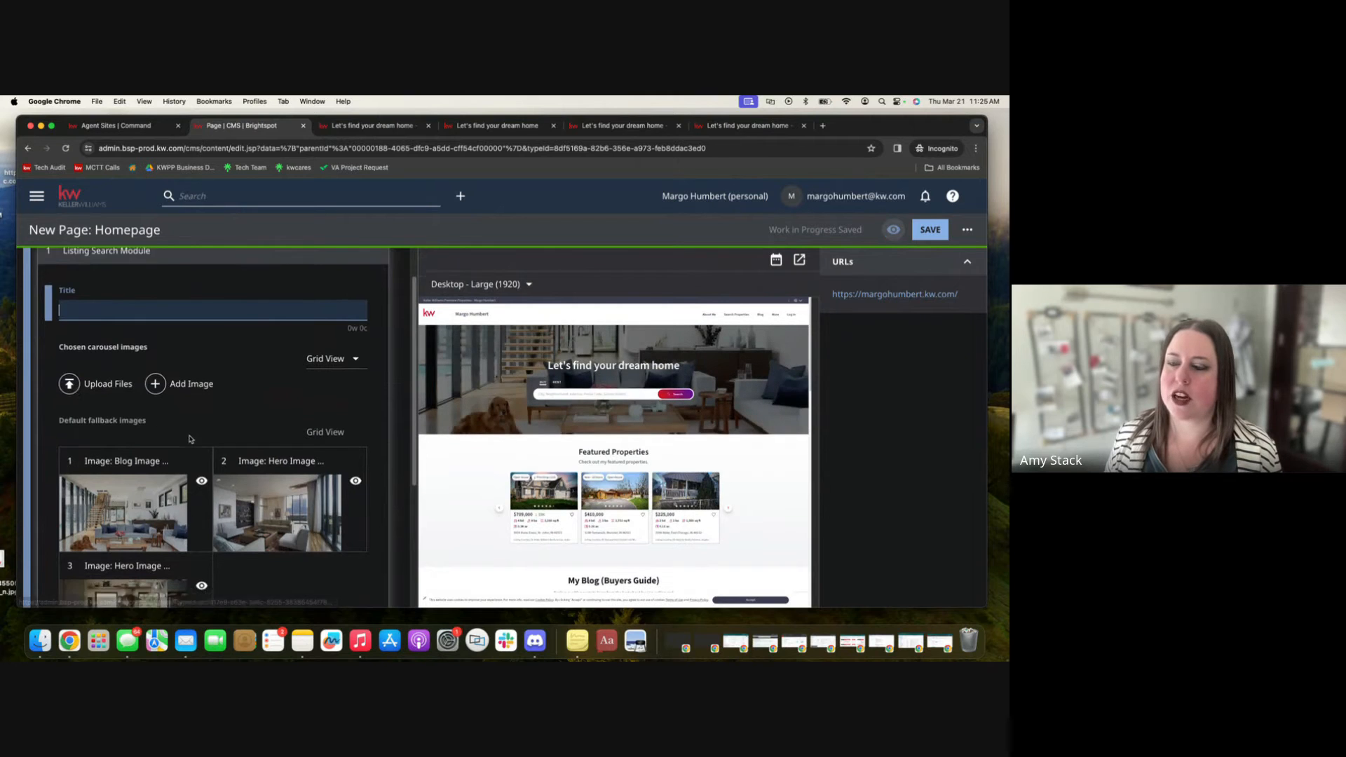
pyautogui.scroll(1, 190, 439)
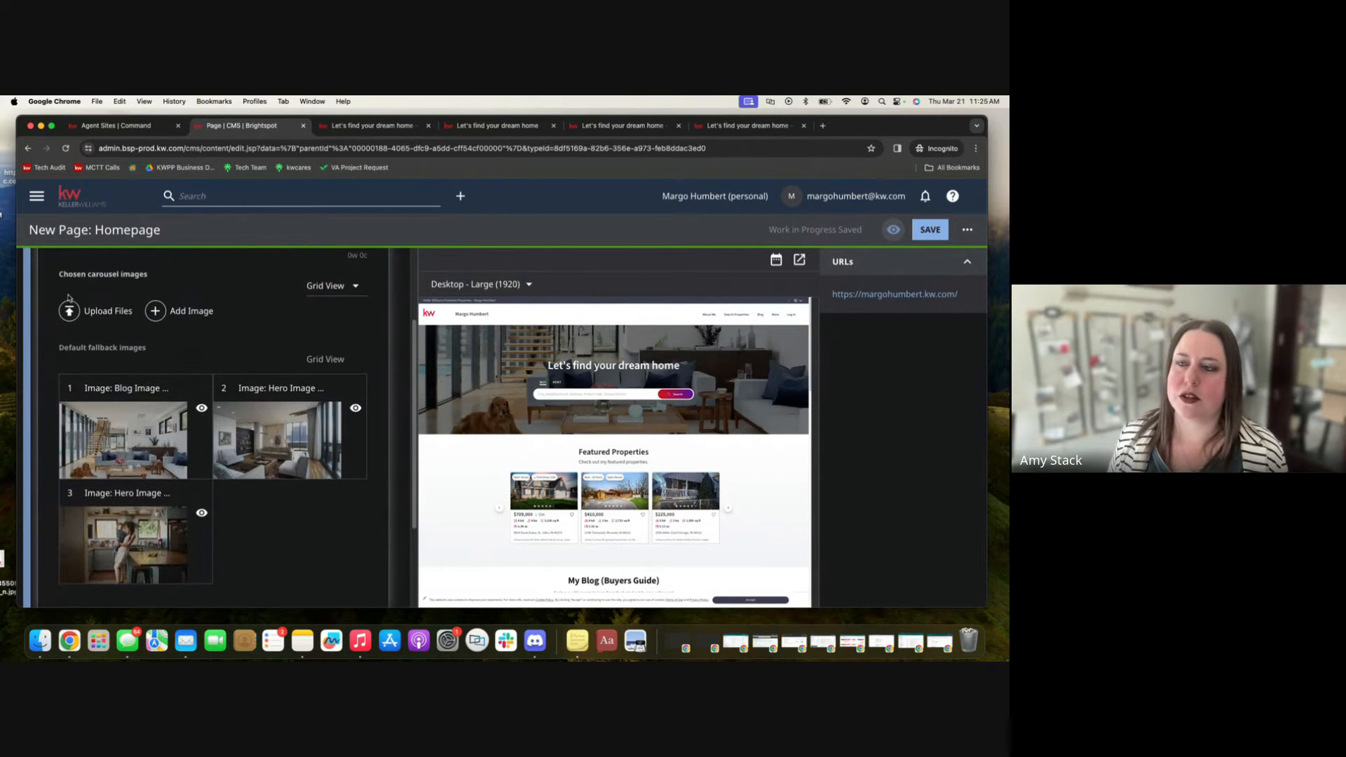
pyautogui.click(71, 312)
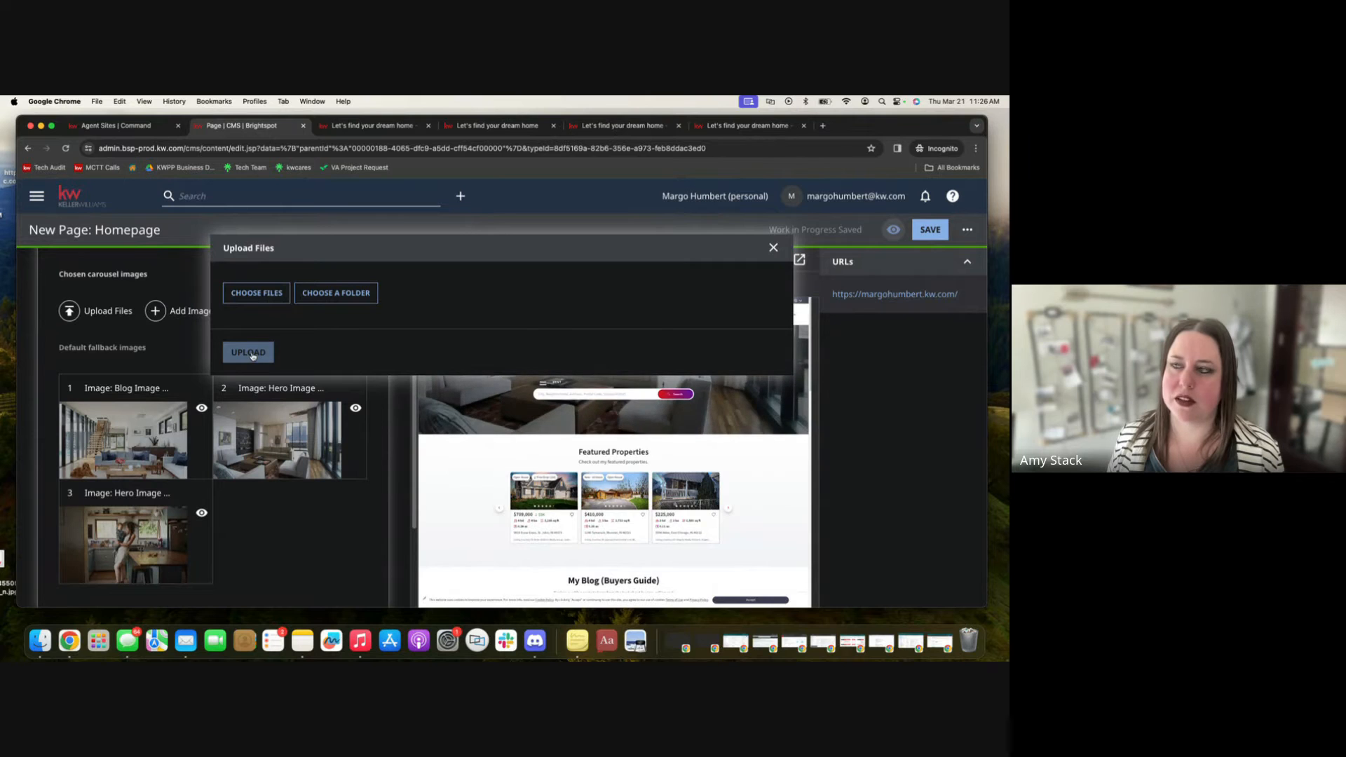
pyautogui.click(773, 247)
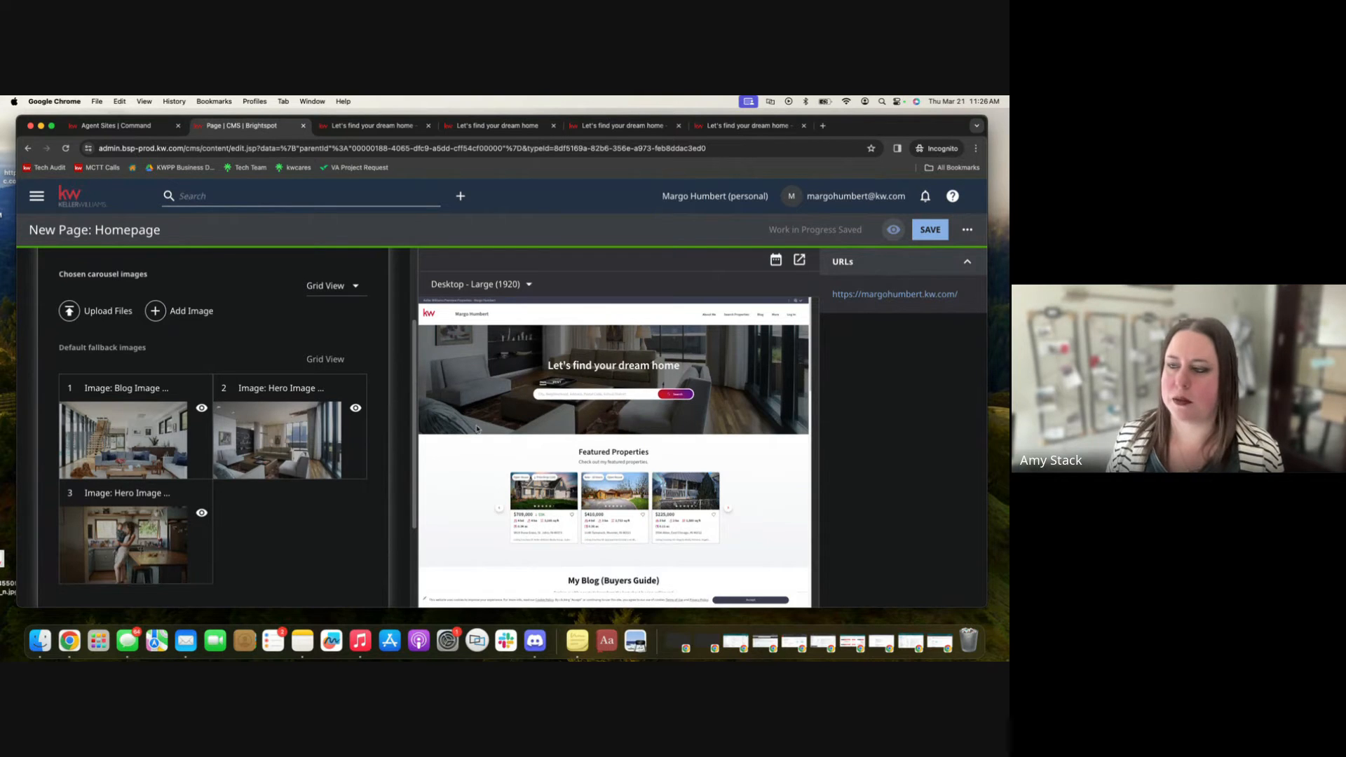
# Open the Hero Image 3 fallback image's details and go back to the homepage editor.
pyautogui.scroll(-3, 235, 552)
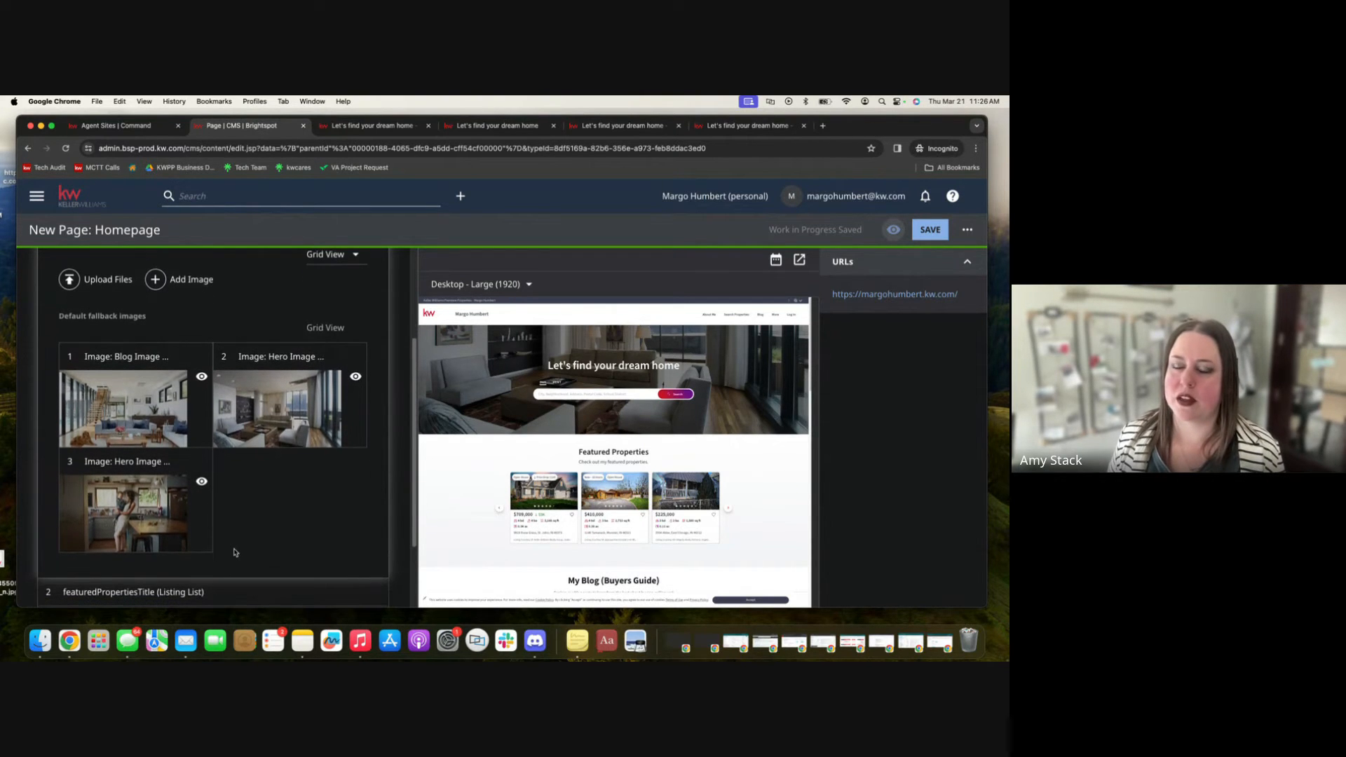
pyautogui.scroll(-2, 198, 529)
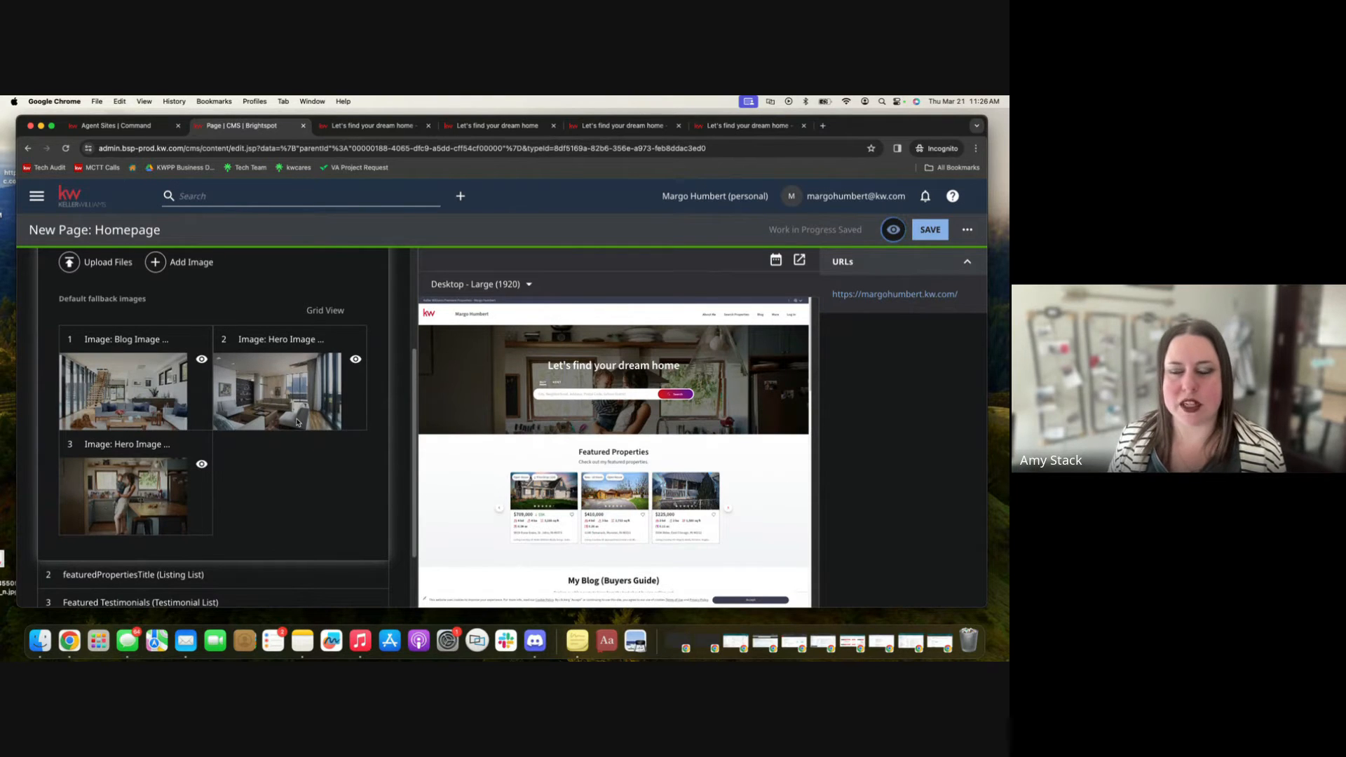
pyautogui.click(203, 466)
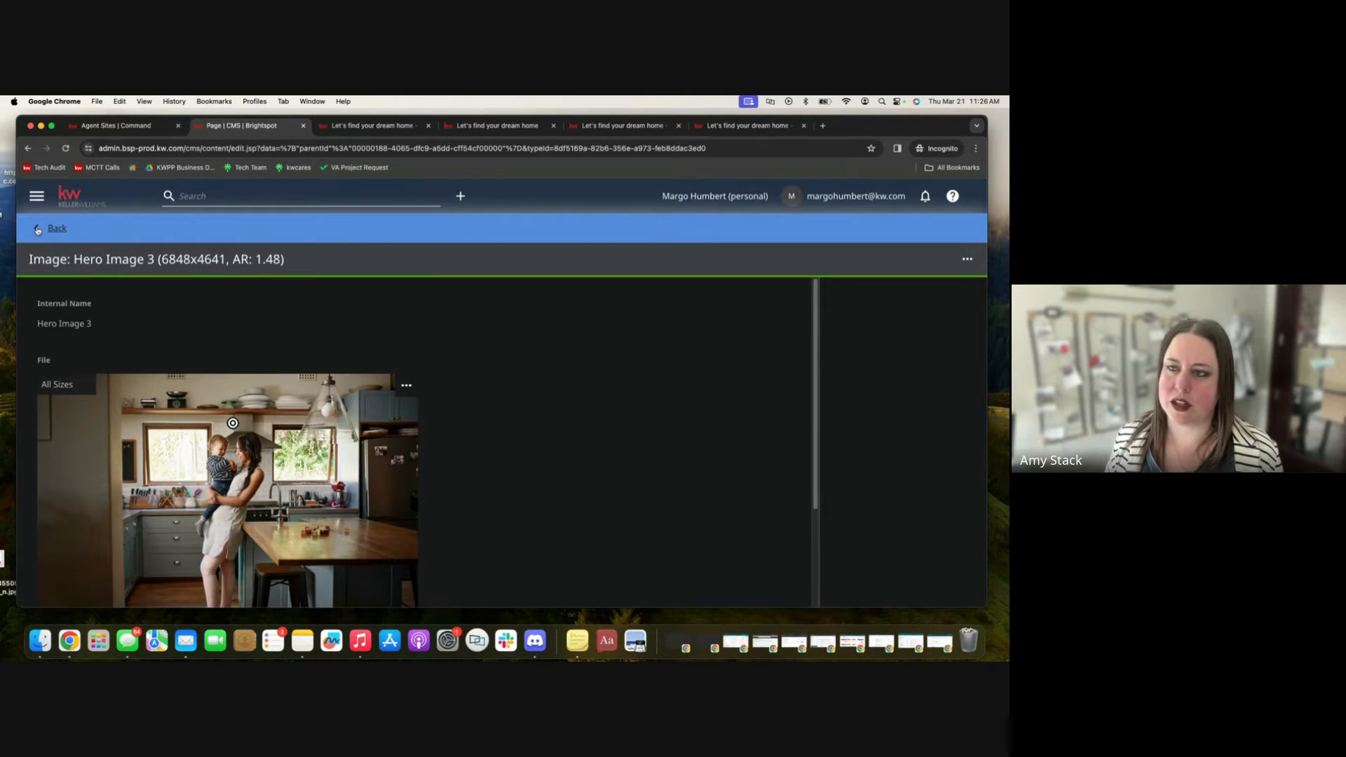
pyautogui.click(38, 229)
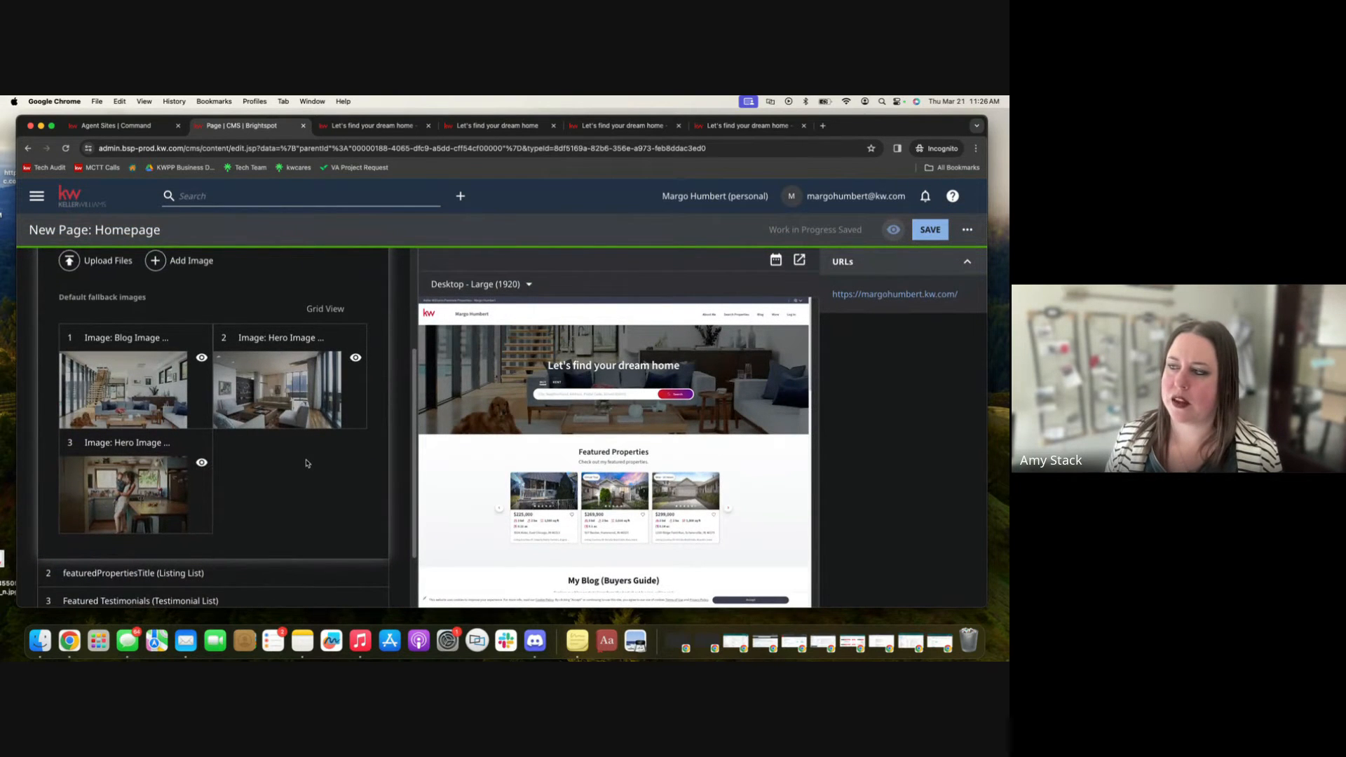
# Collapse the Listing Search Module section in the homepage editor.
pyautogui.scroll(5, 294, 459)
pyautogui.scroll(-3, 280, 456)
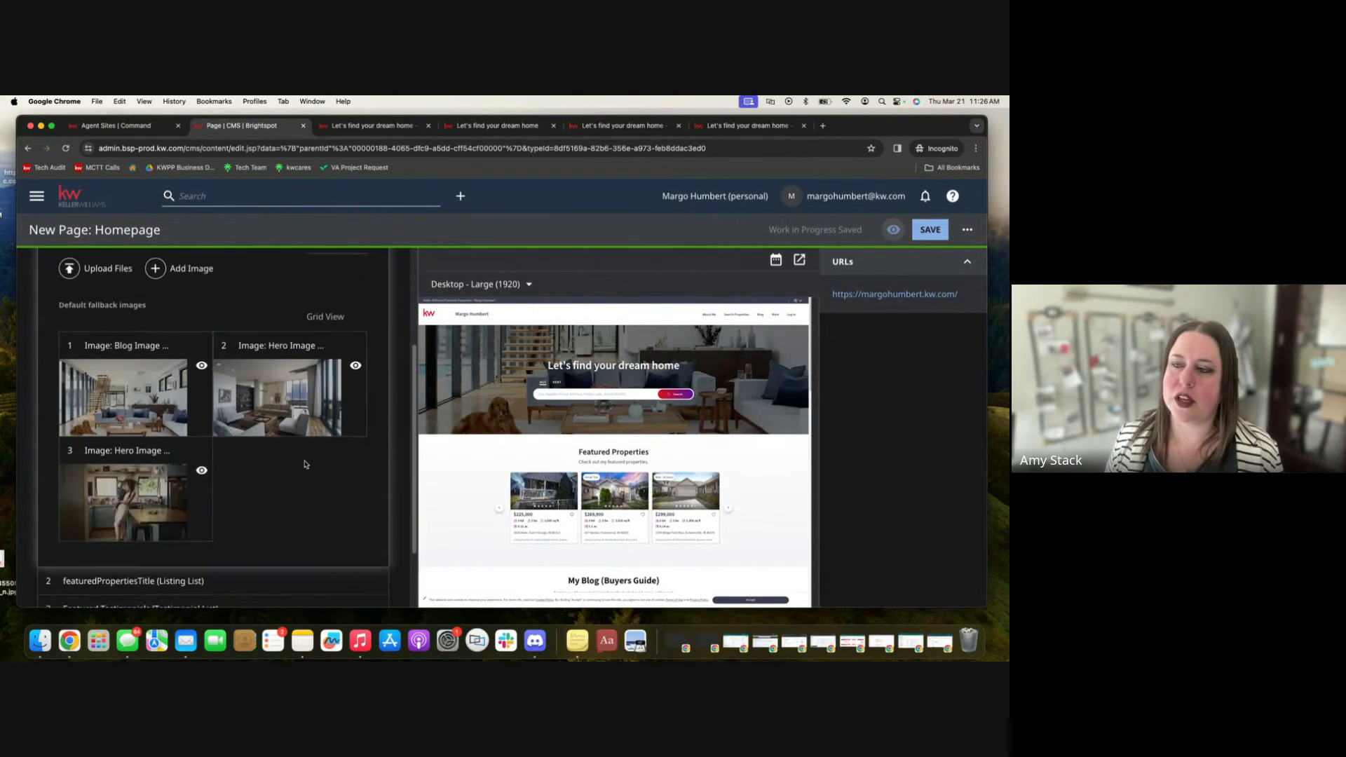
pyautogui.scroll(3, 302, 463)
pyautogui.scroll(-1, 316, 477)
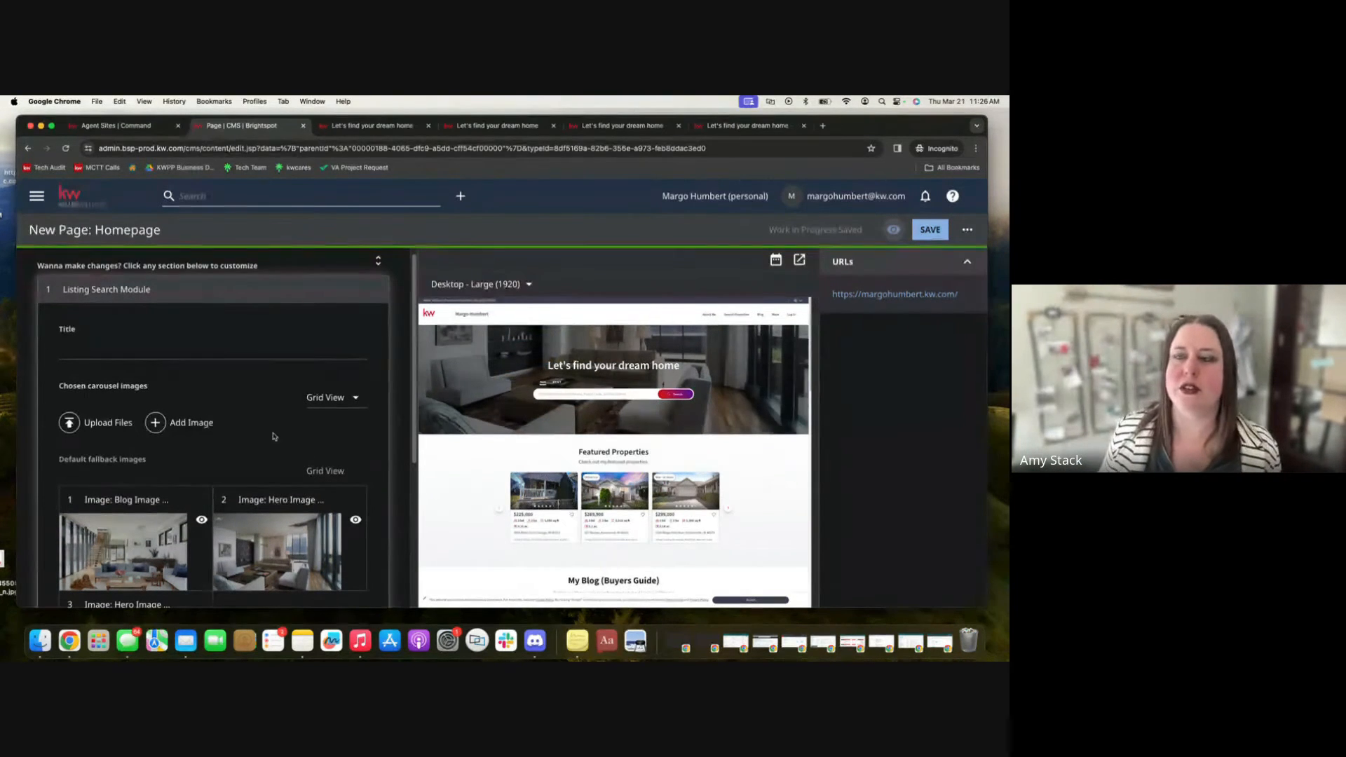
pyautogui.click(95, 290)
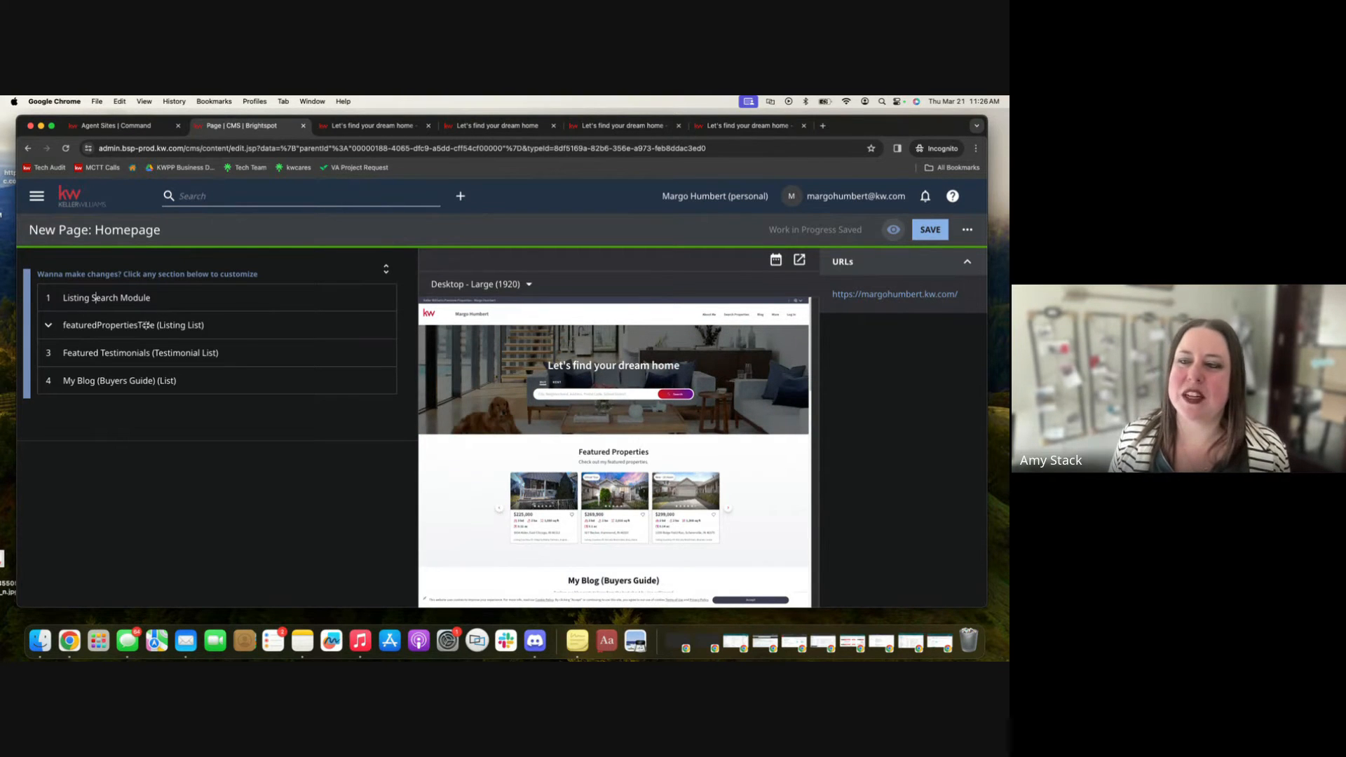
# Expand the featuredPropertiesTitle (Listing List) section and scroll through its display, title, listing and location settings.
pyautogui.click(146, 325)
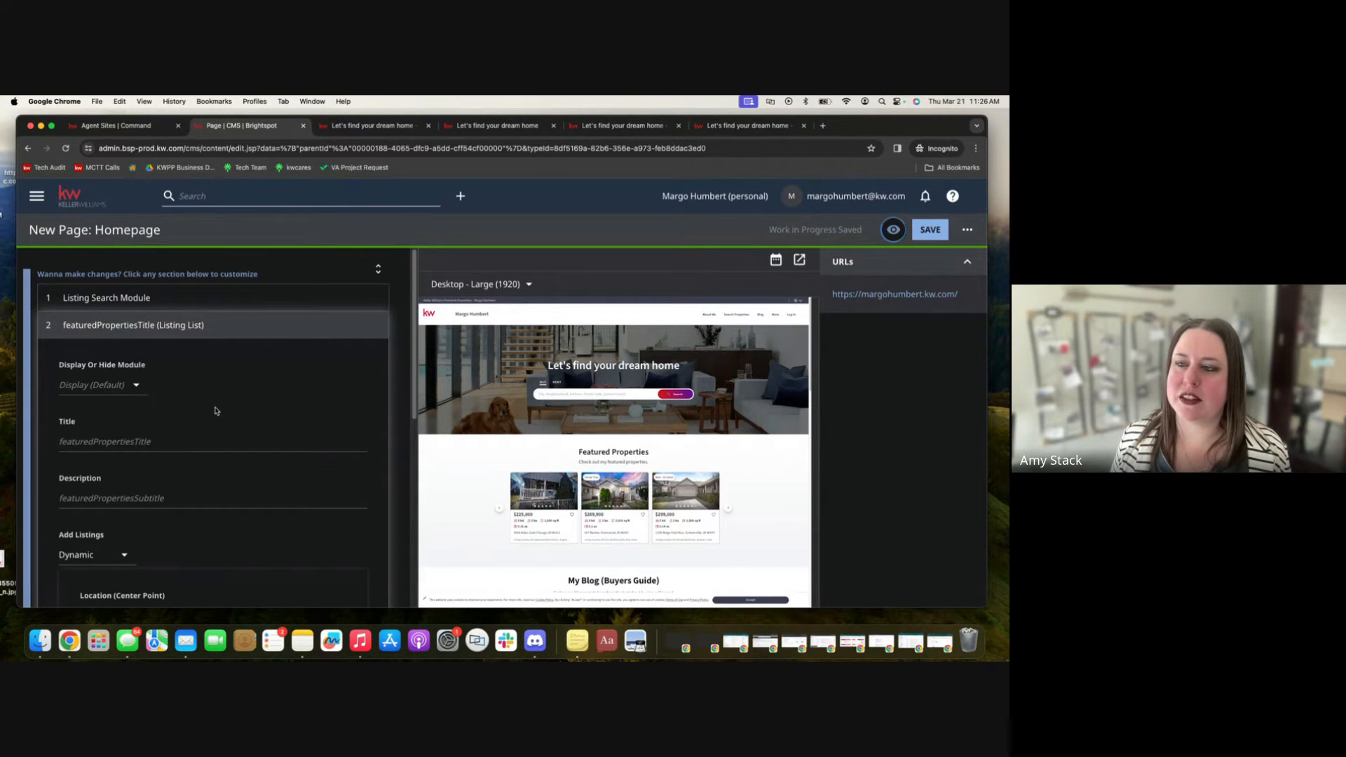
pyautogui.scroll(-1, 225, 382)
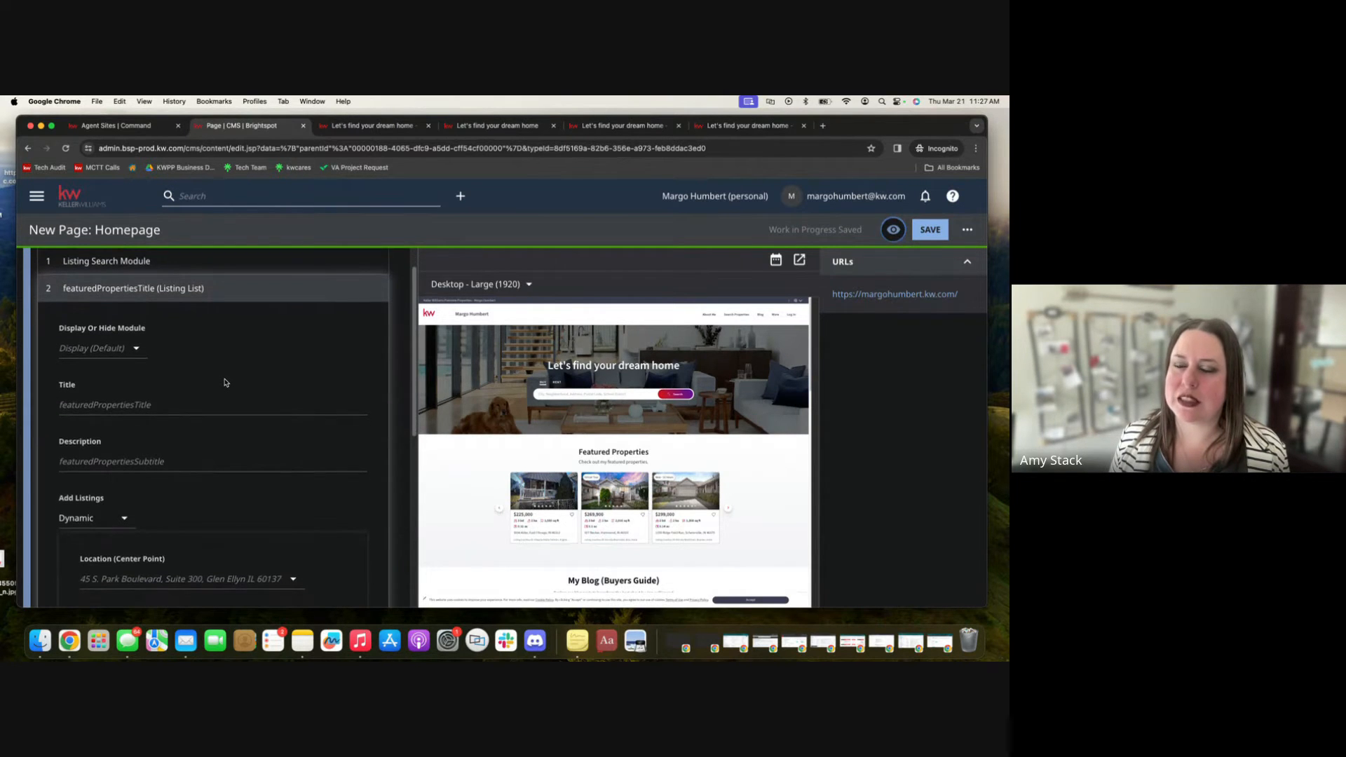
pyautogui.scroll(-2, 224, 382)
pyautogui.scroll(-1, 689, 518)
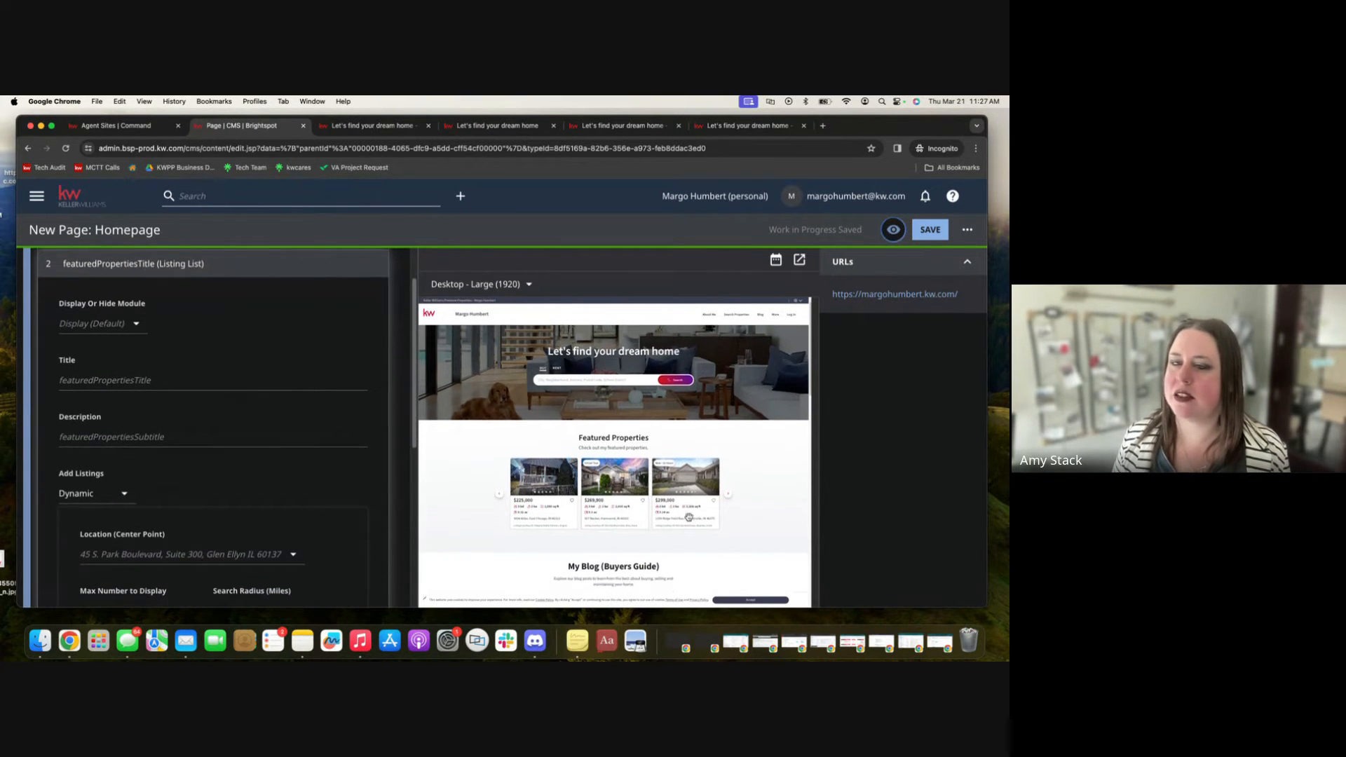
pyautogui.scroll(-1, 688, 517)
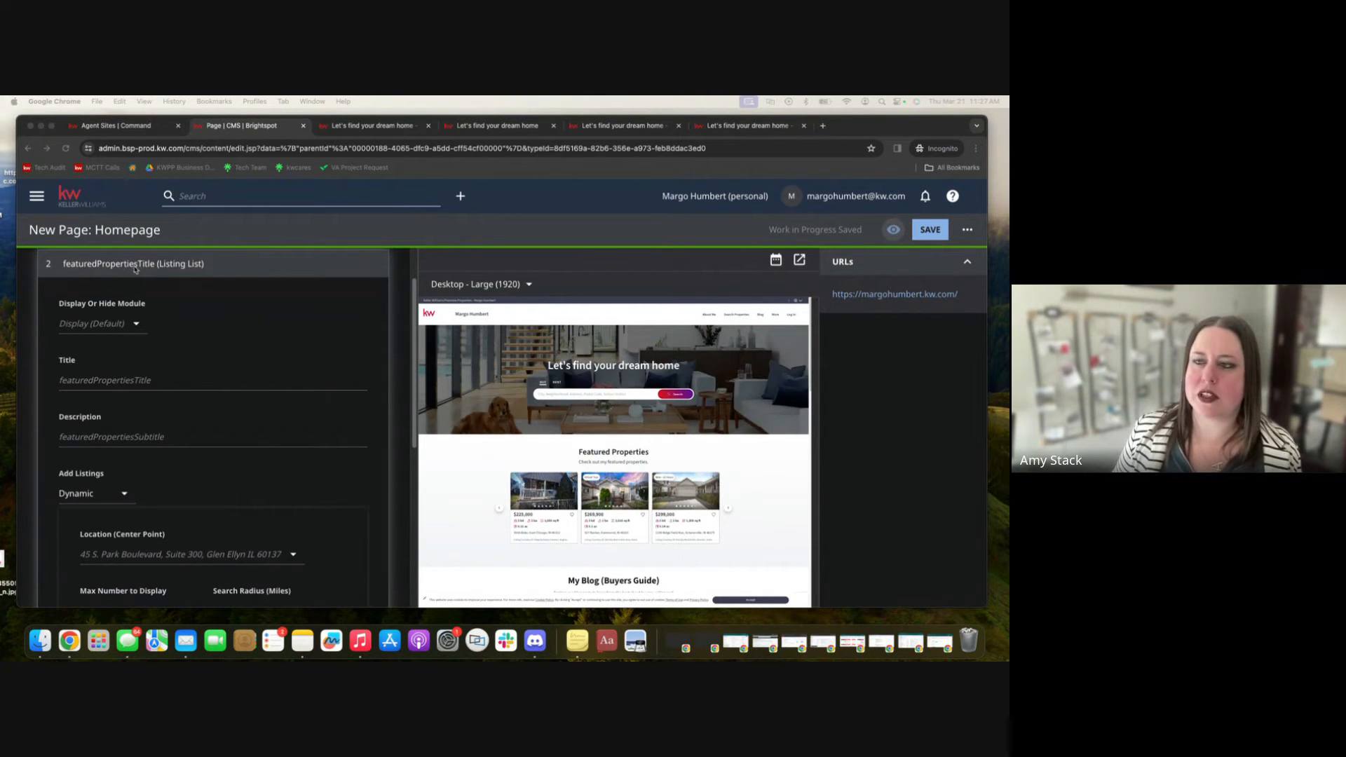
pyautogui.scroll(-3, 553, 478)
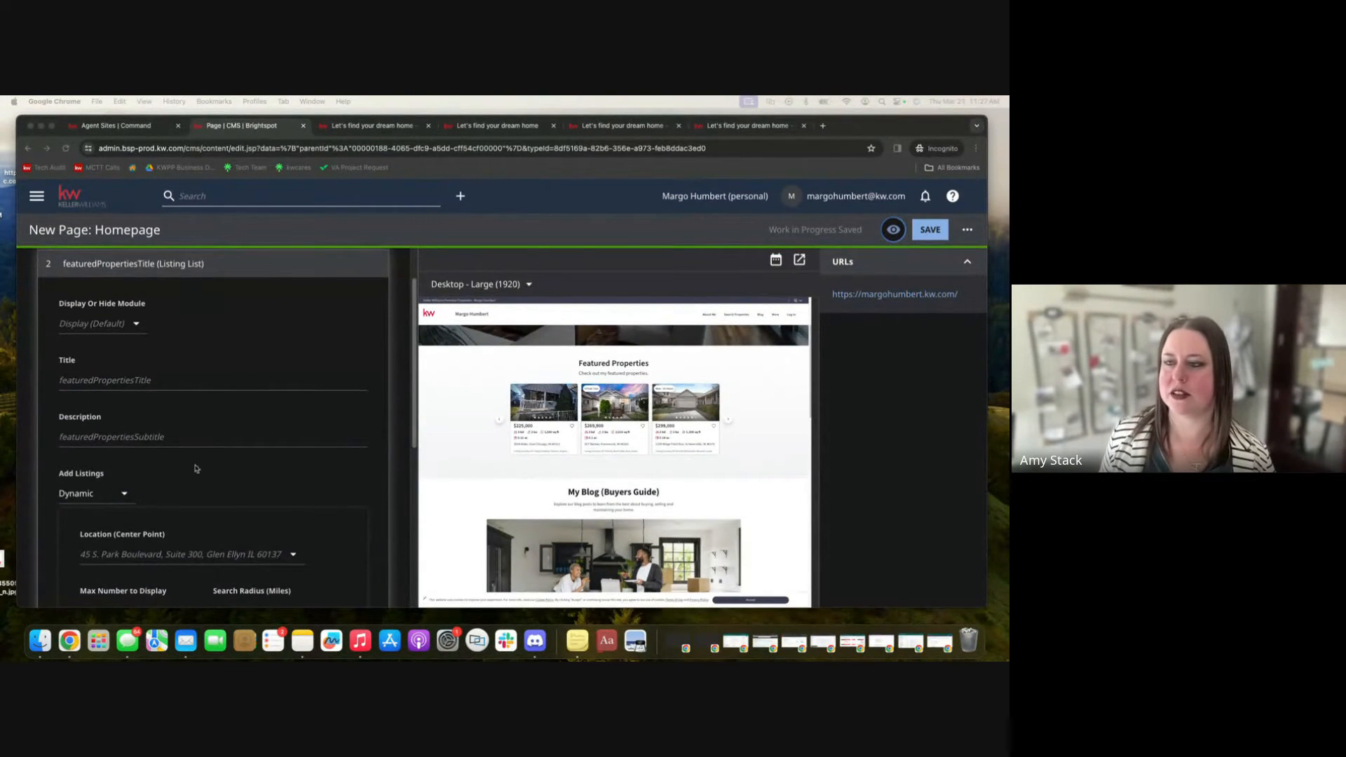
pyautogui.scroll(-1, 243, 473)
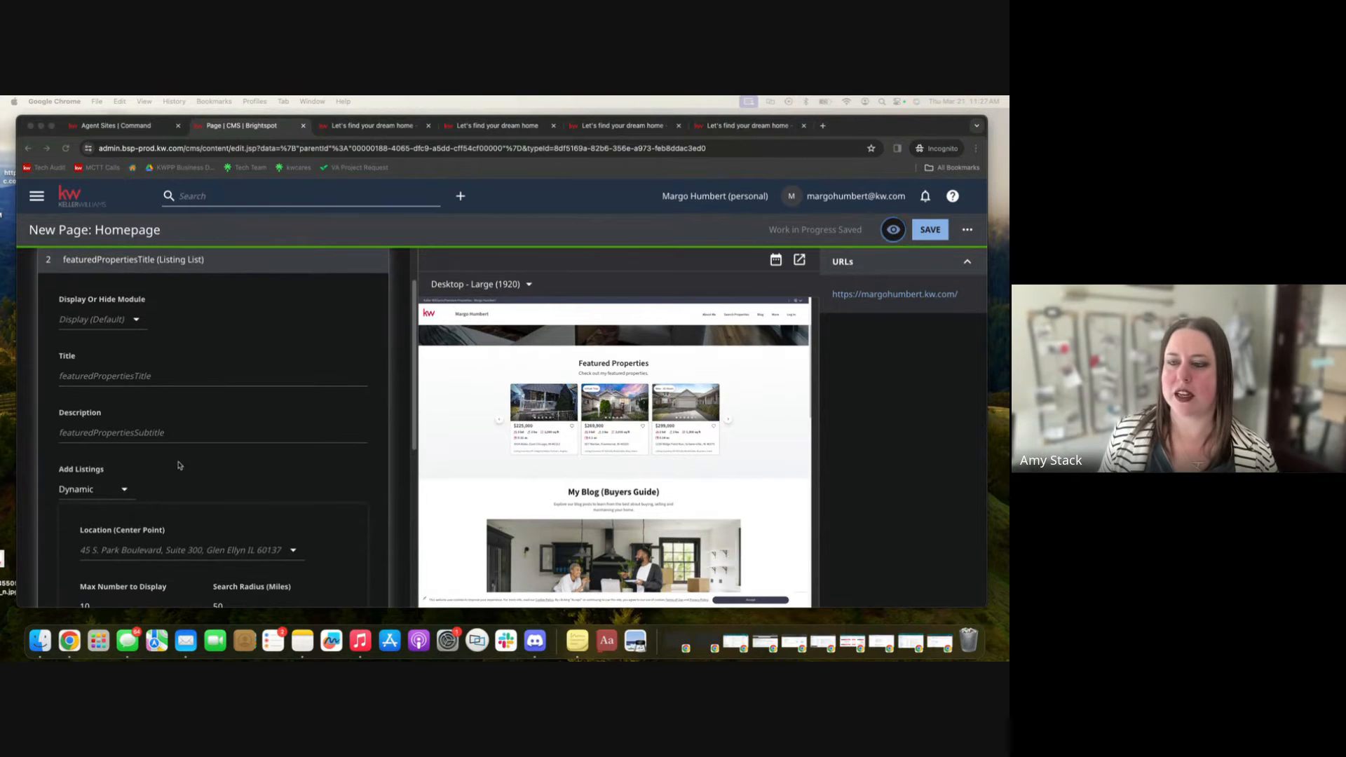
pyautogui.scroll(-1, 589, 460)
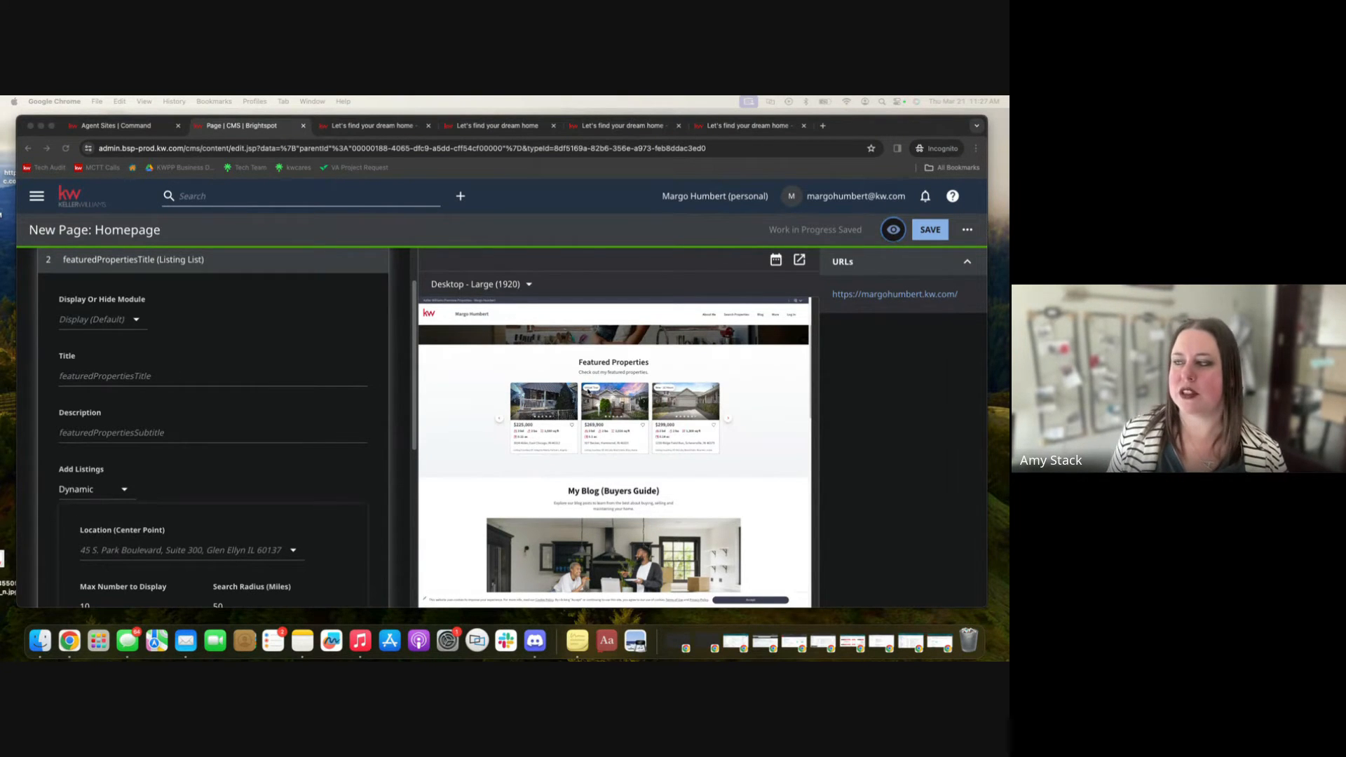
pyautogui.scroll(4, 587, 391)
pyautogui.scroll(-2, 518, 514)
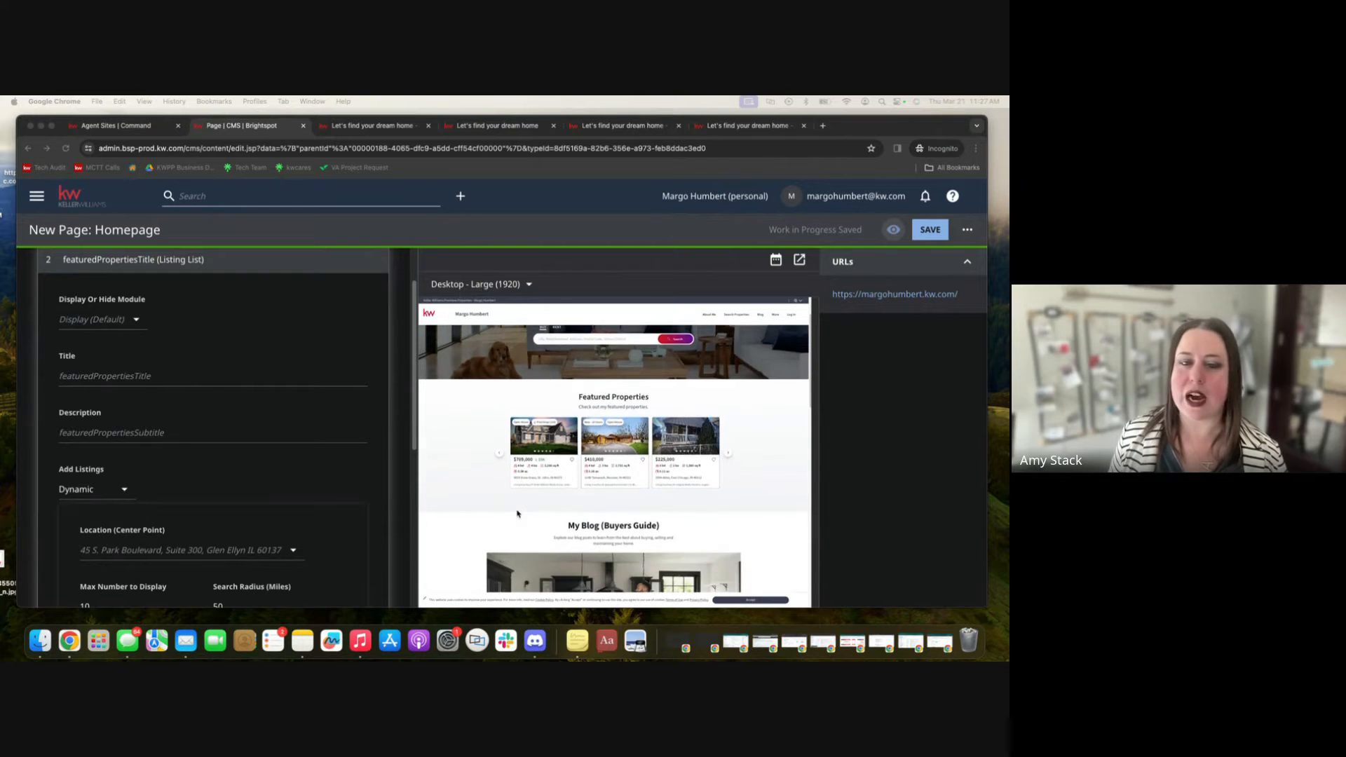
pyautogui.scroll(-1, 518, 513)
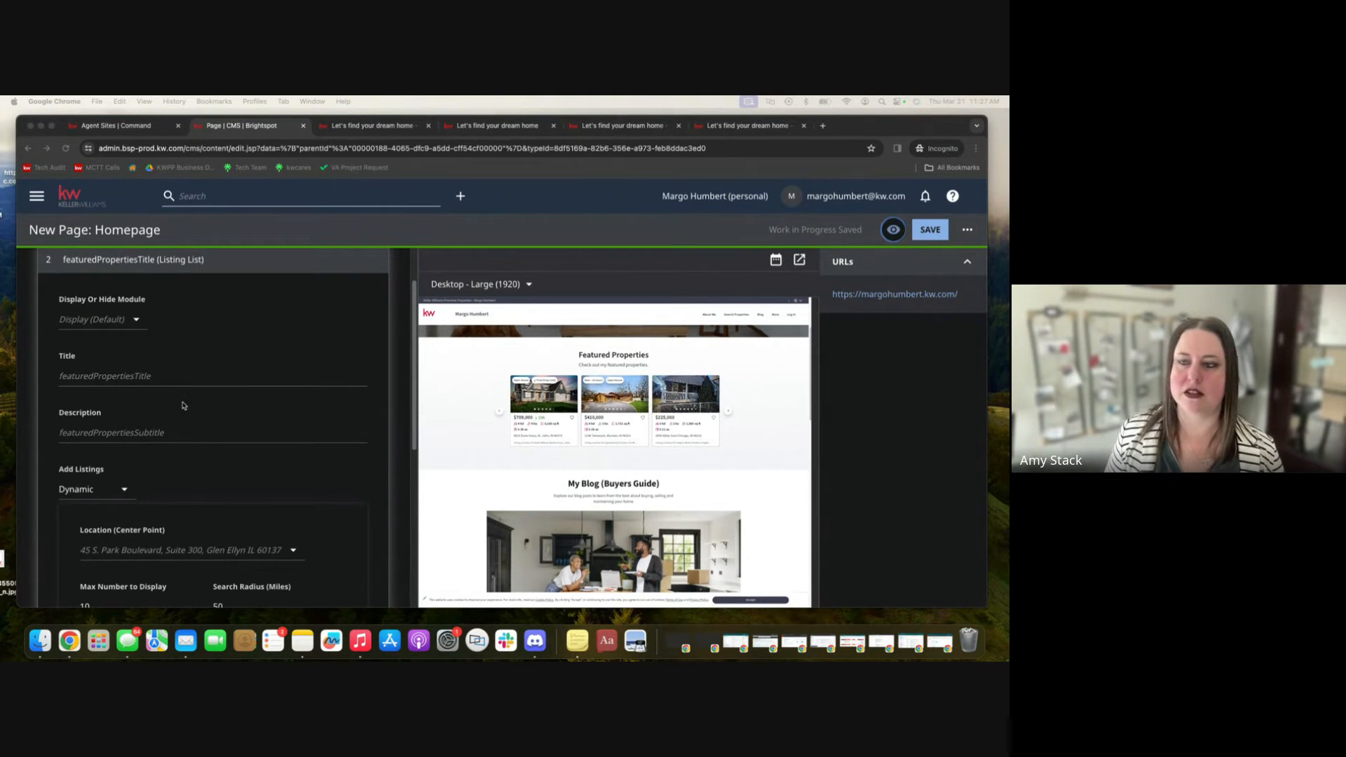
pyautogui.scroll(-3, 188, 430)
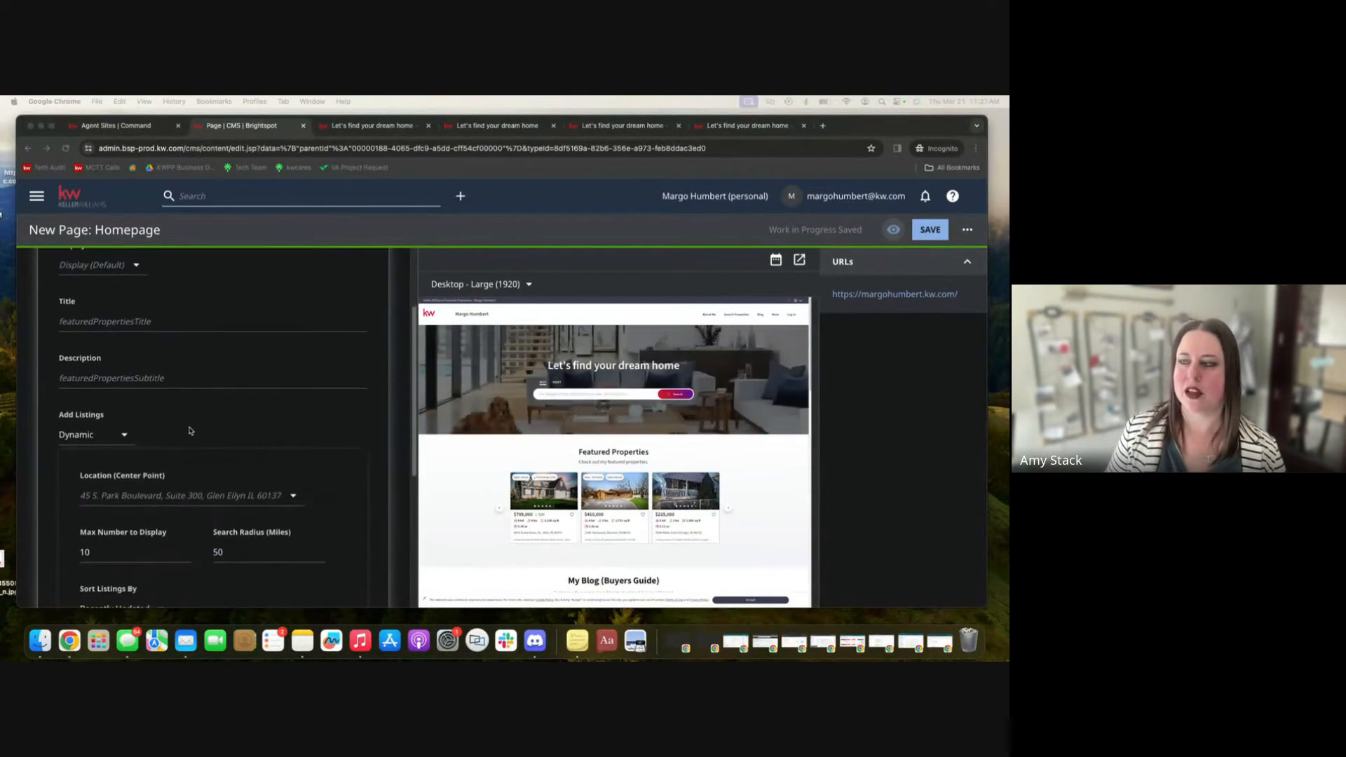
pyautogui.scroll(-3, 189, 430)
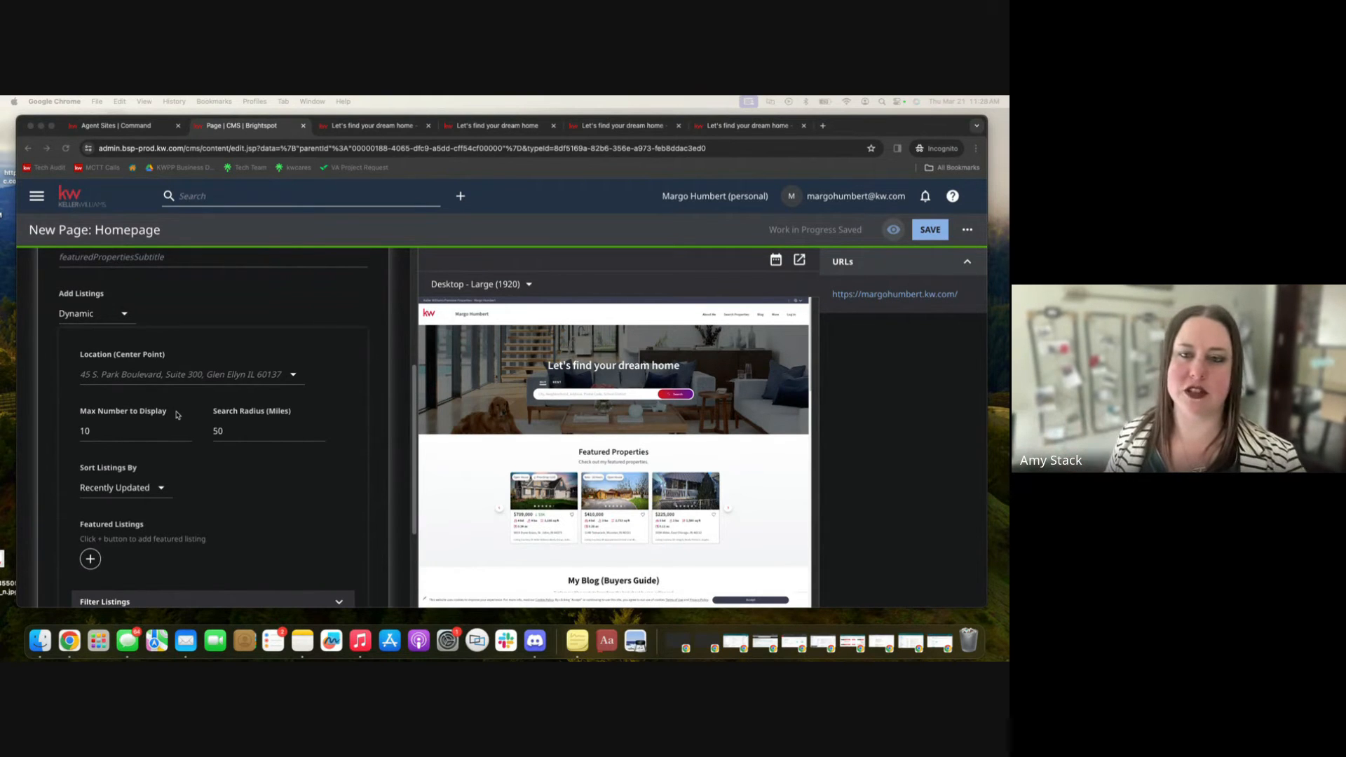
# Set the featured listings' location center point to Oak Park, IL, USA by searching for it.
pyautogui.click(155, 375)
pyautogui.click(293, 375)
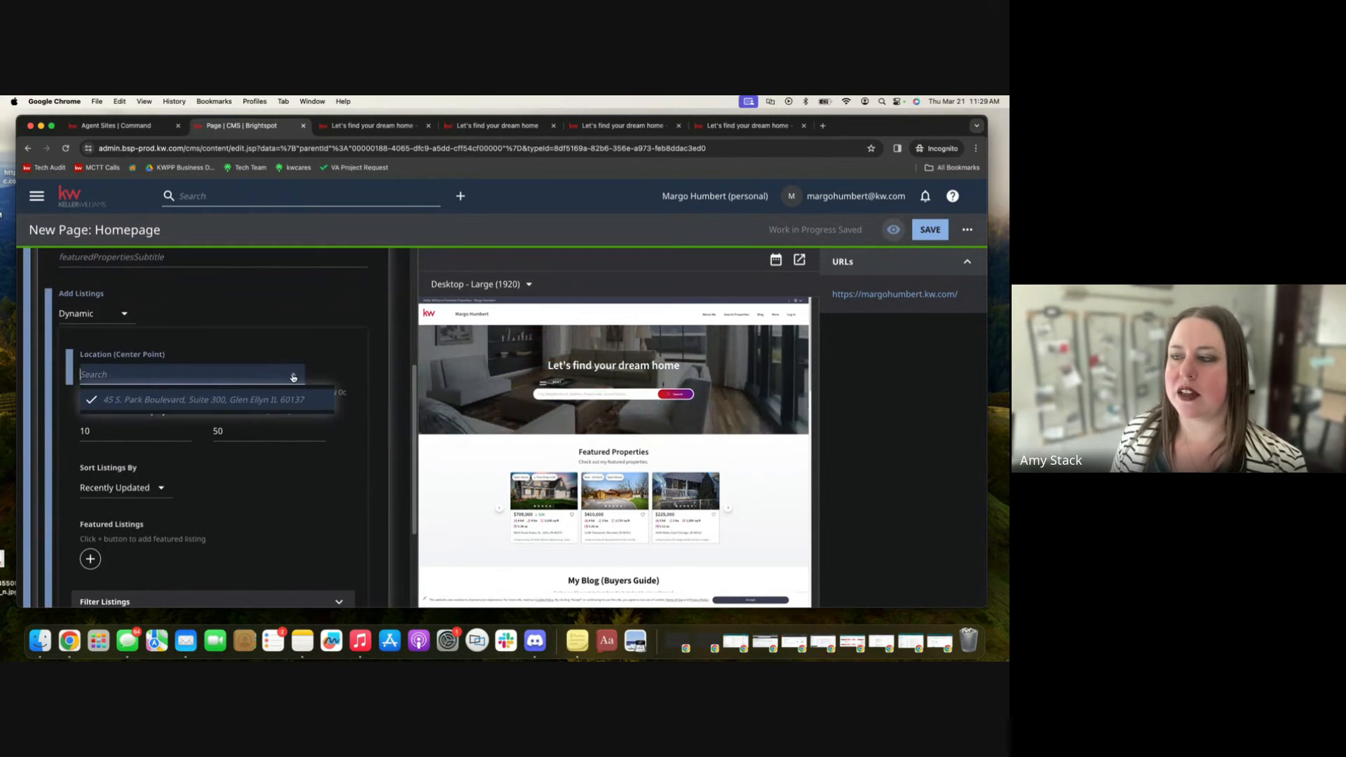
pyautogui.click(268, 379)
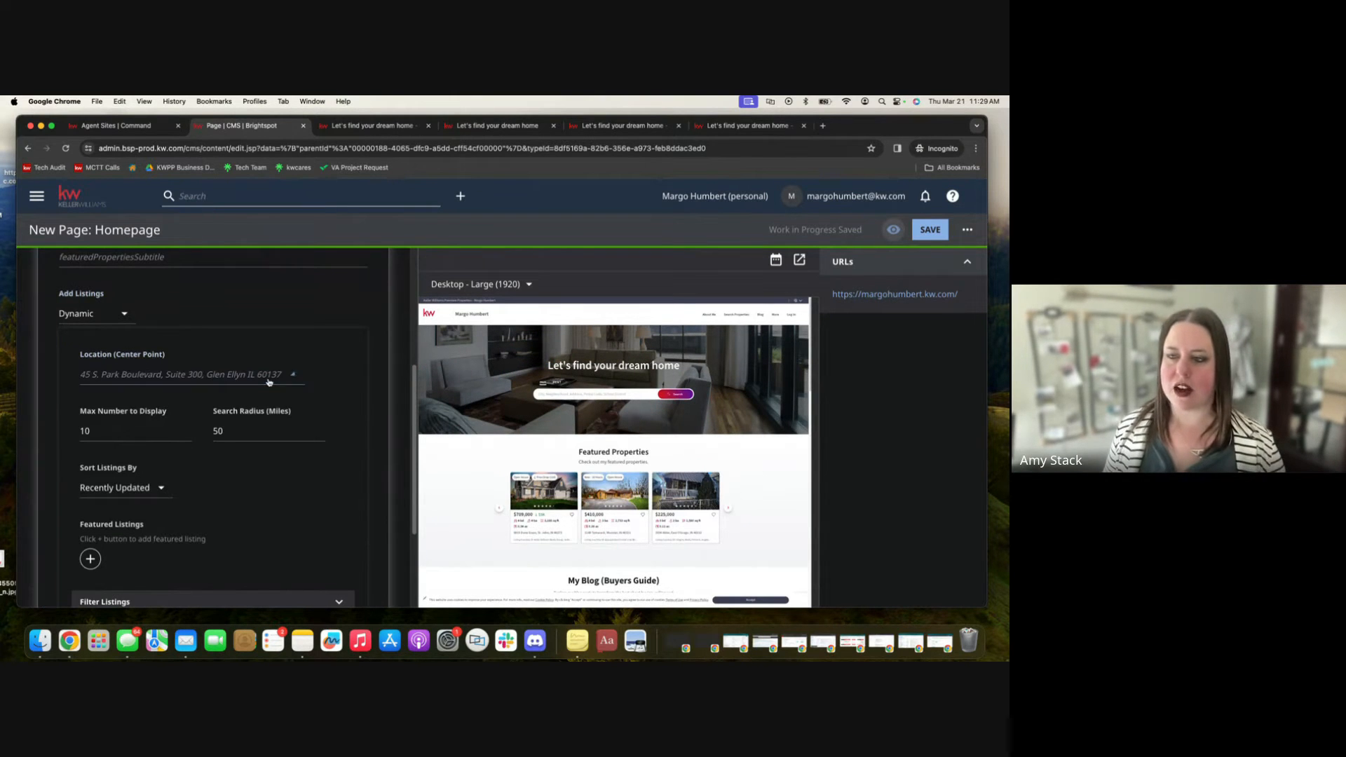
pyautogui.click(270, 379)
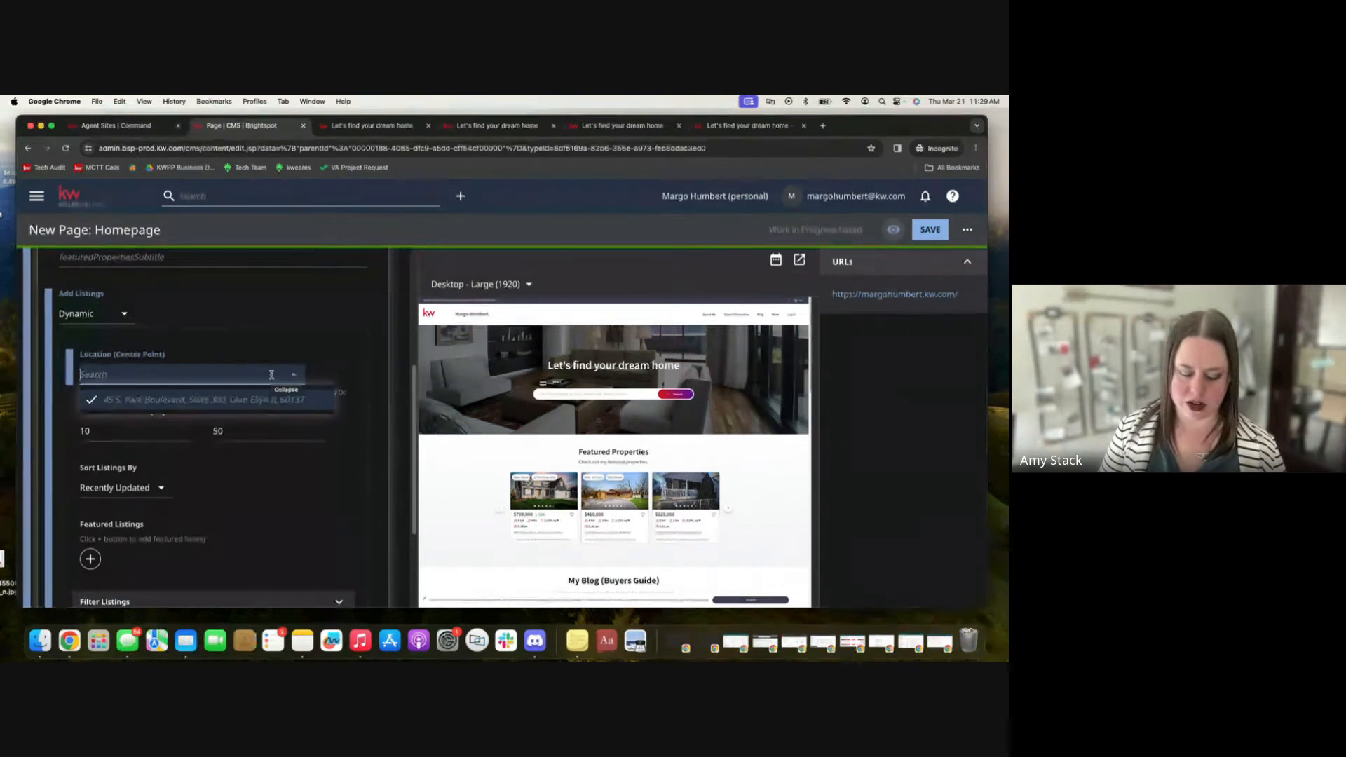
pyautogui.write('oak p')
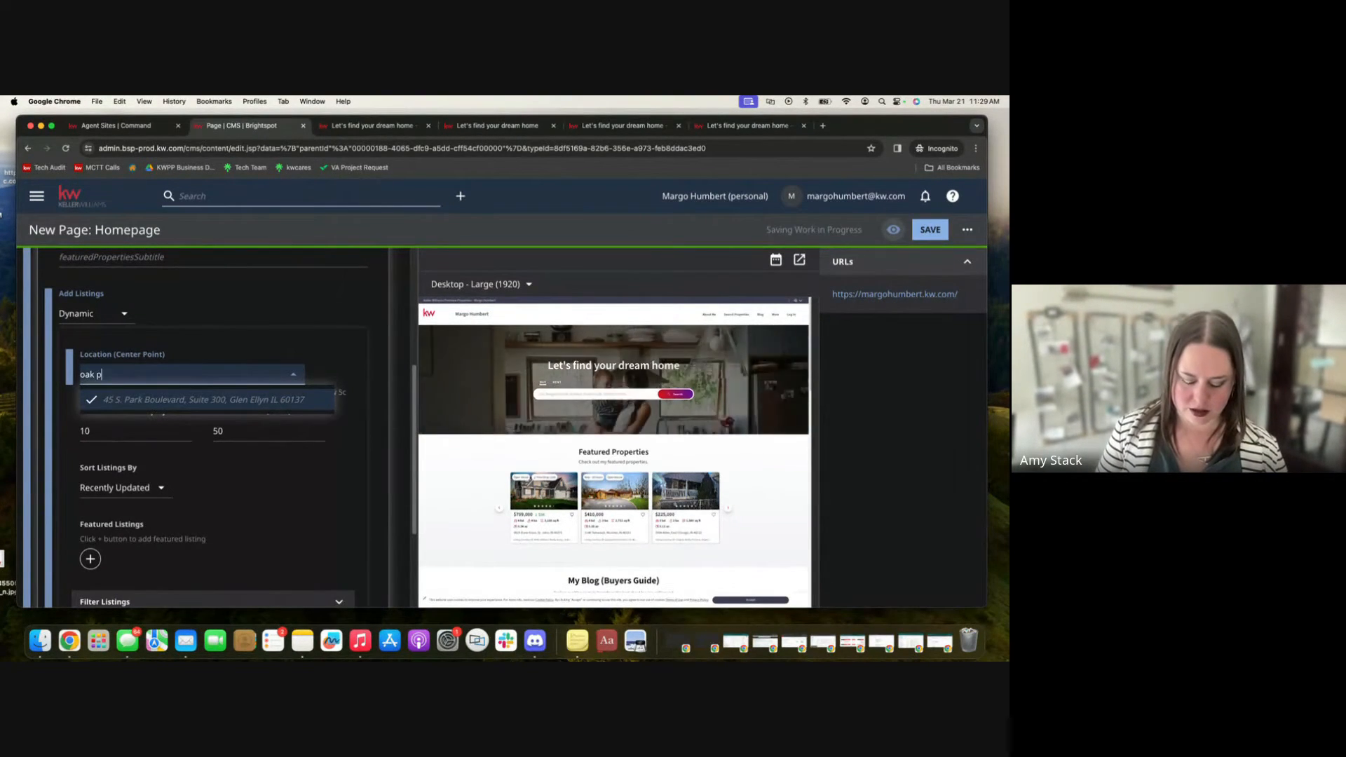
pyautogui.write('ark o')
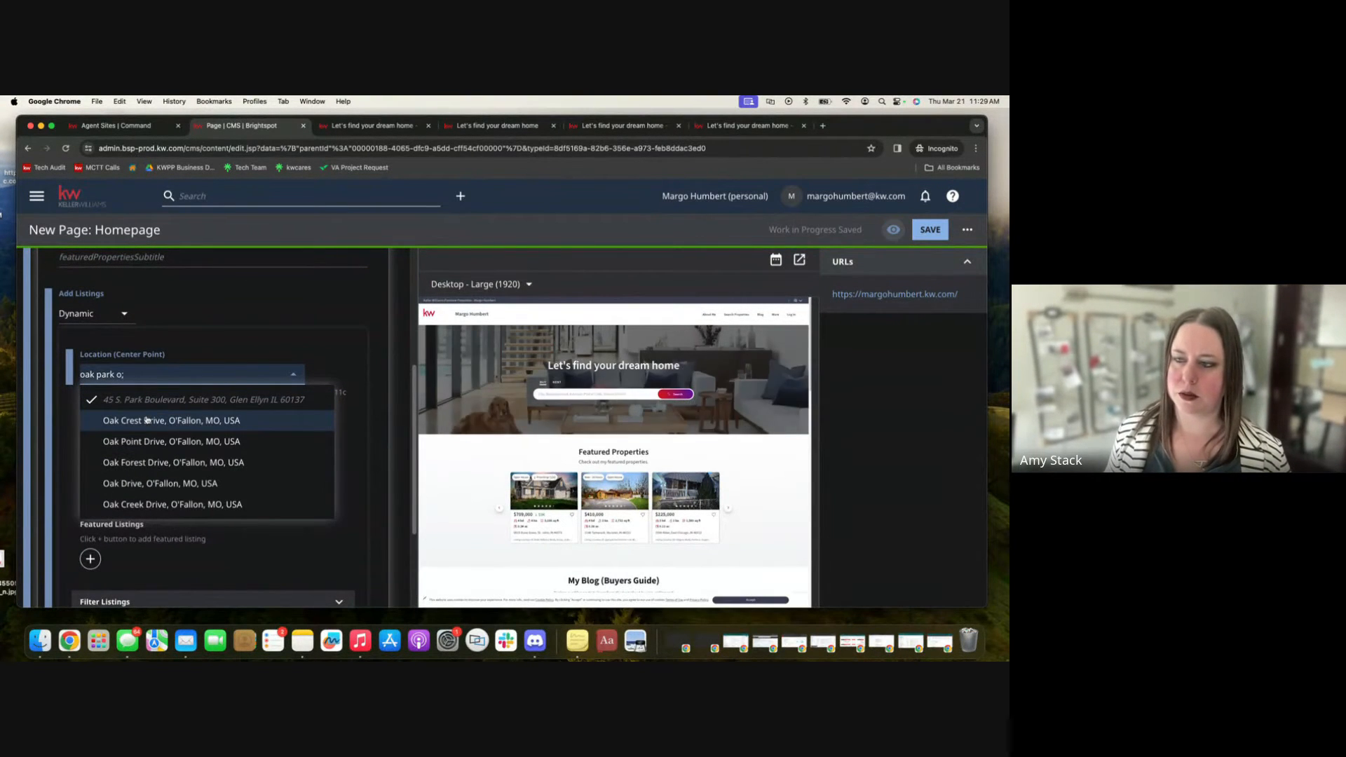
pyautogui.press('BackSpace')
pyautogui.write('il')
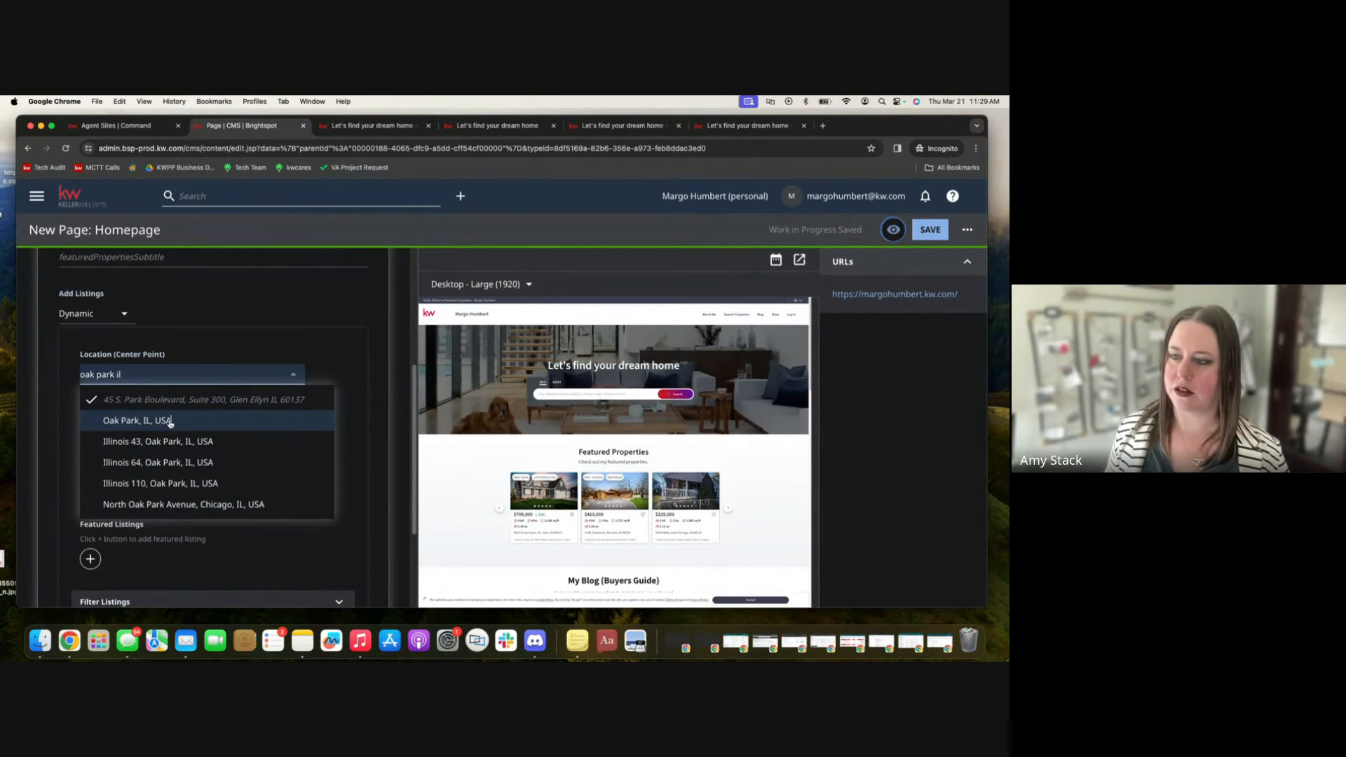
pyautogui.click(160, 420)
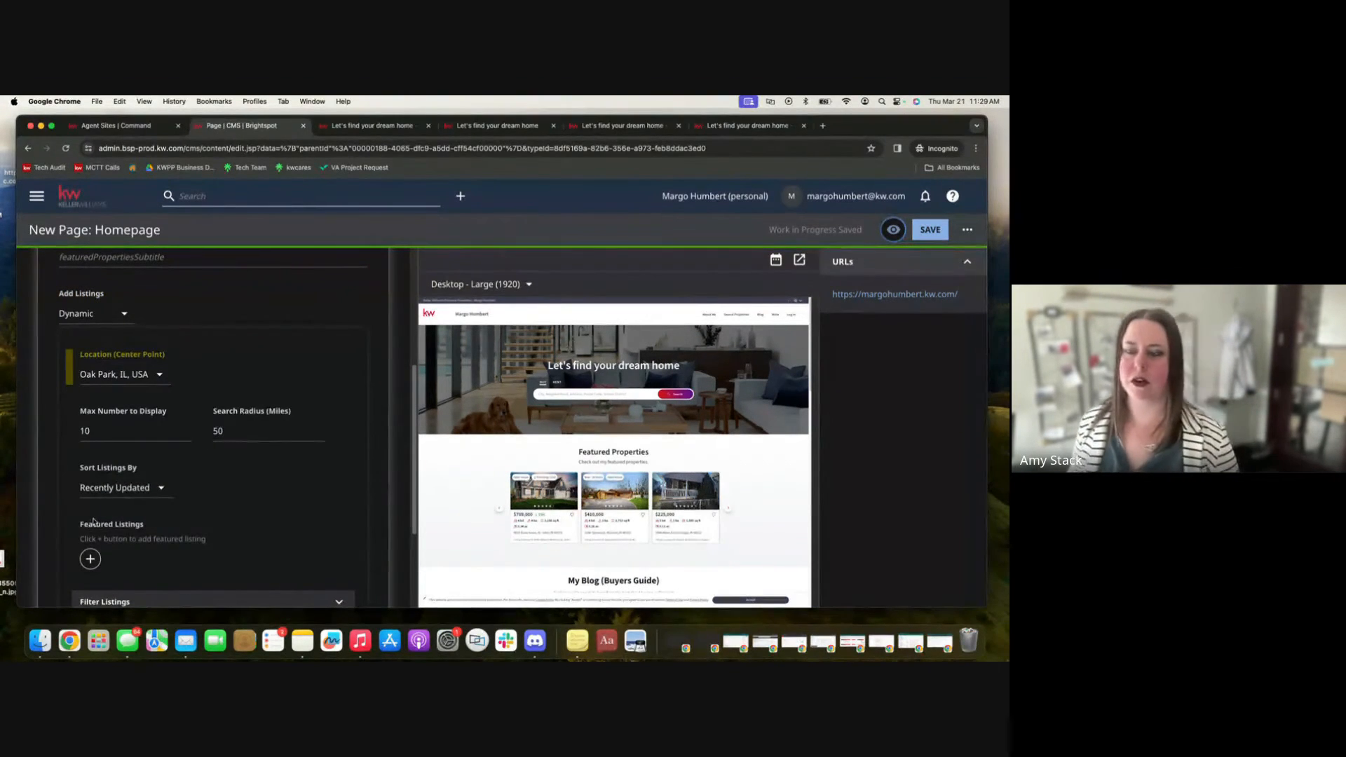
# Set the search radius to 10 miles and sort listings by Days on Site (Newest to Oldest).
pyautogui.scroll(-1, 104, 446)
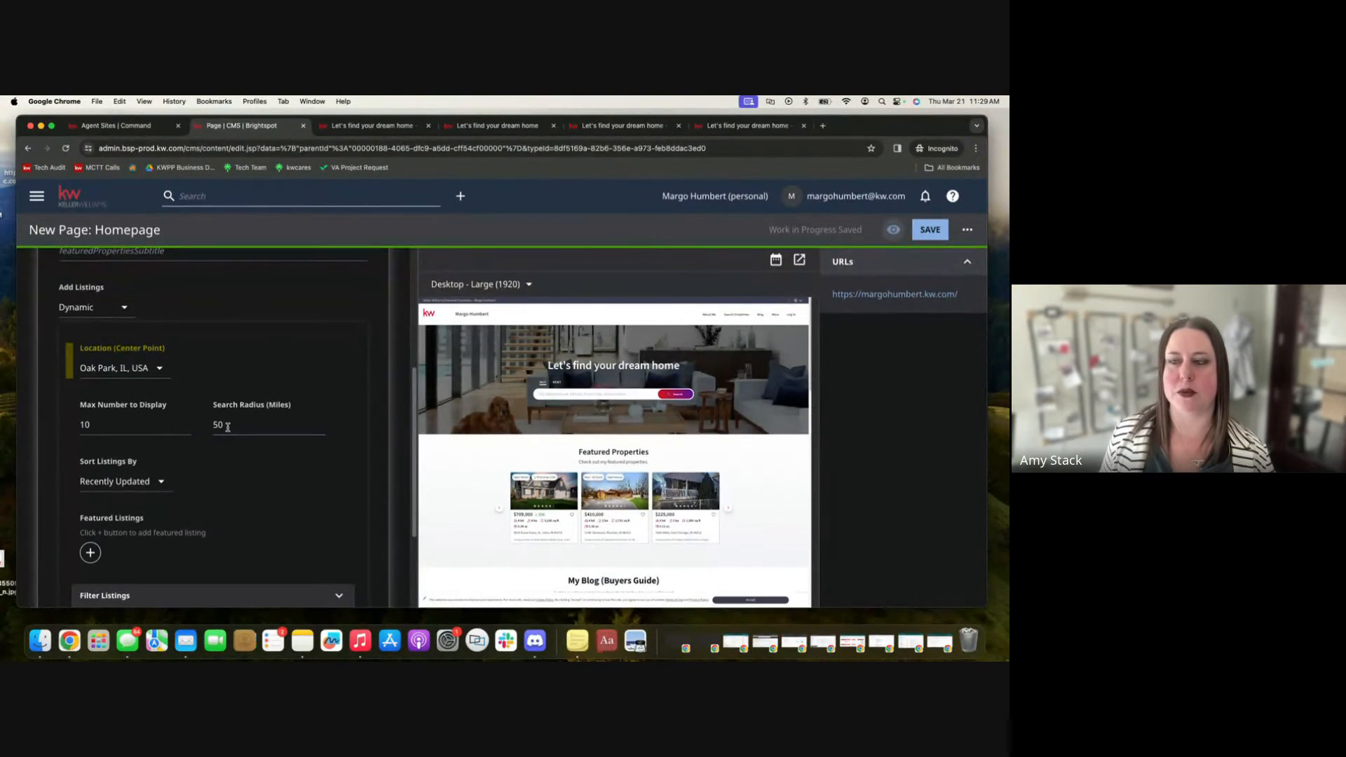
pyautogui.moveTo(228, 426); pyautogui.dragTo(214, 430)
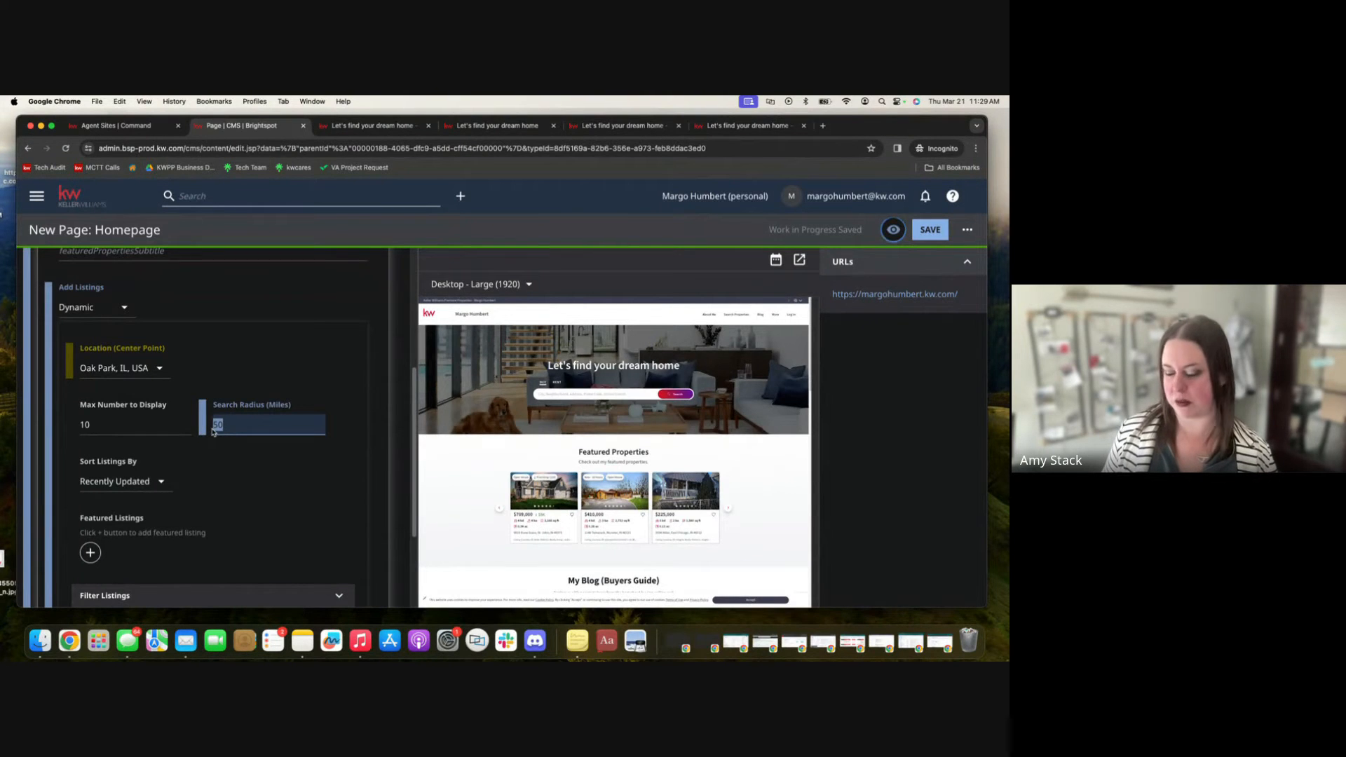
pyautogui.write('10')
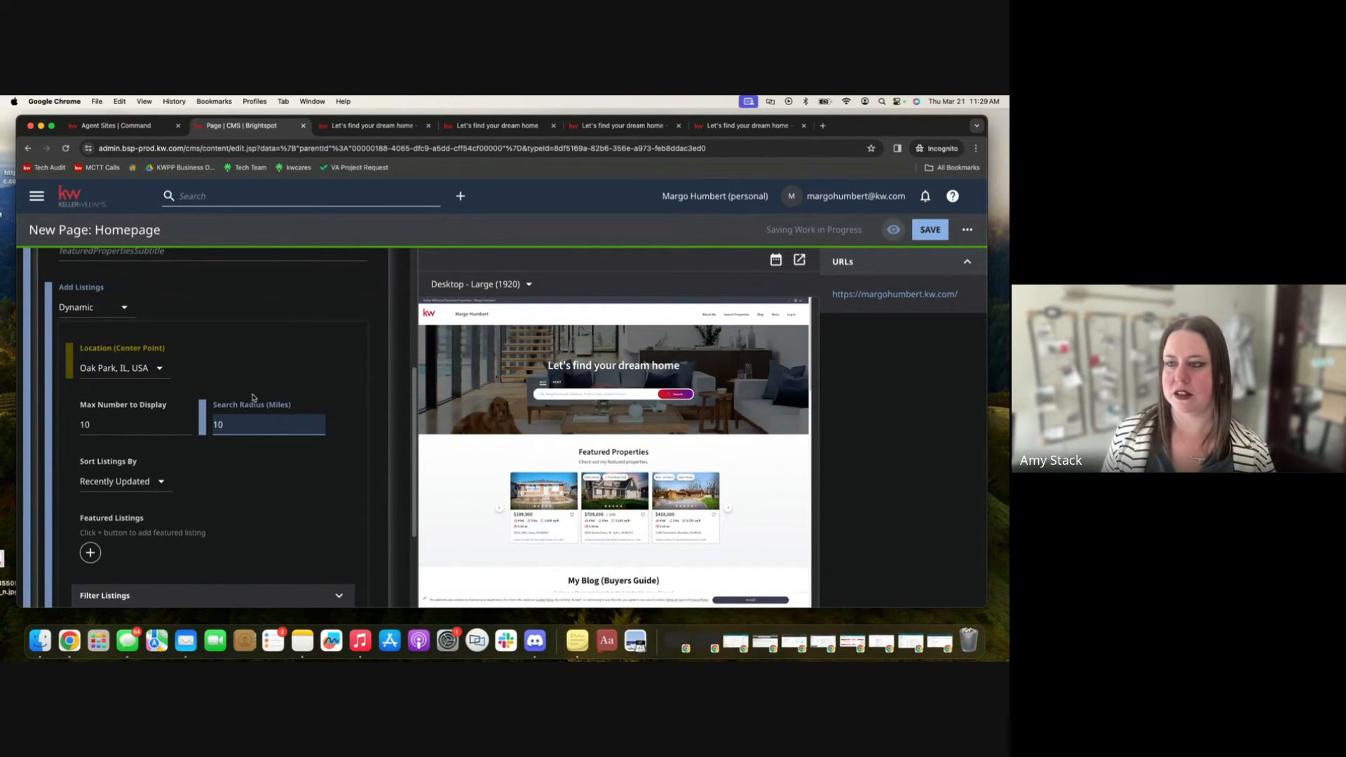
pyautogui.click(263, 375)
pyautogui.scroll(-2, 251, 484)
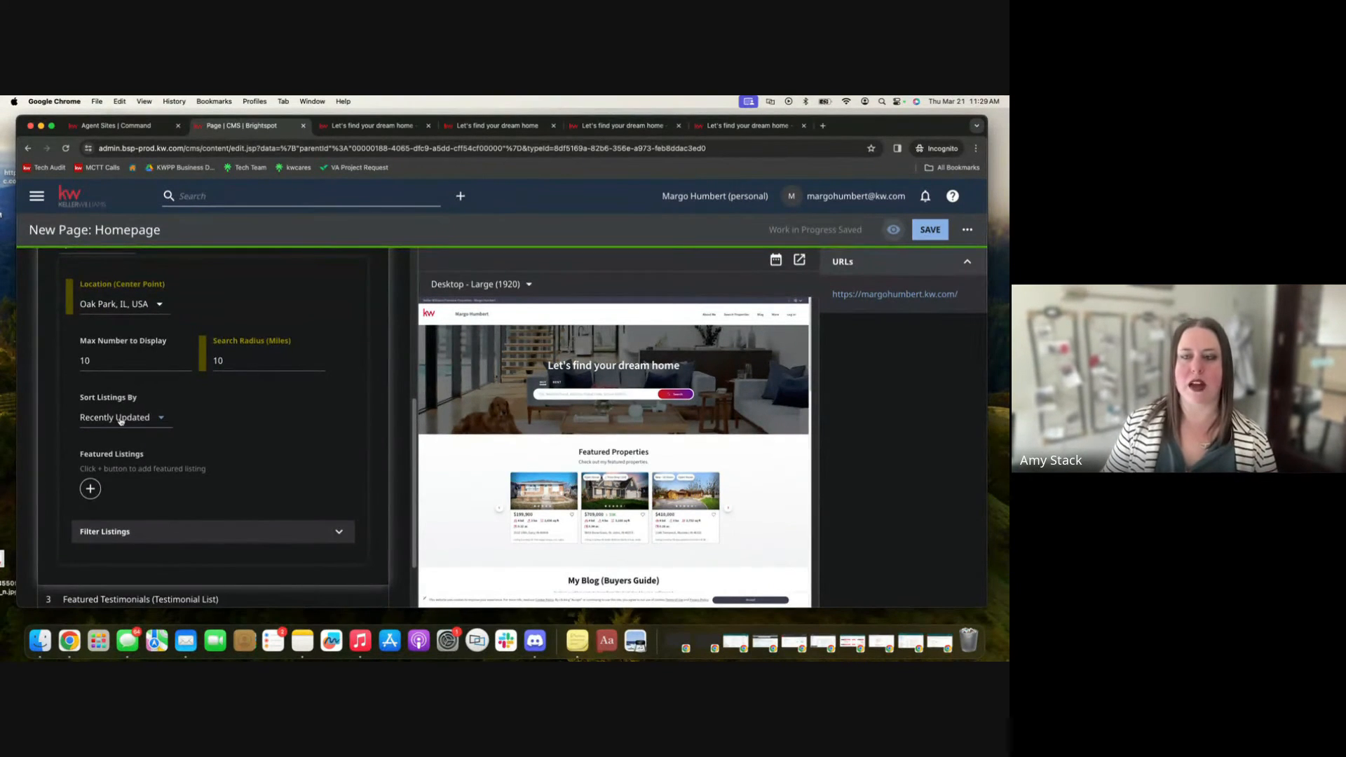
pyautogui.click(120, 419)
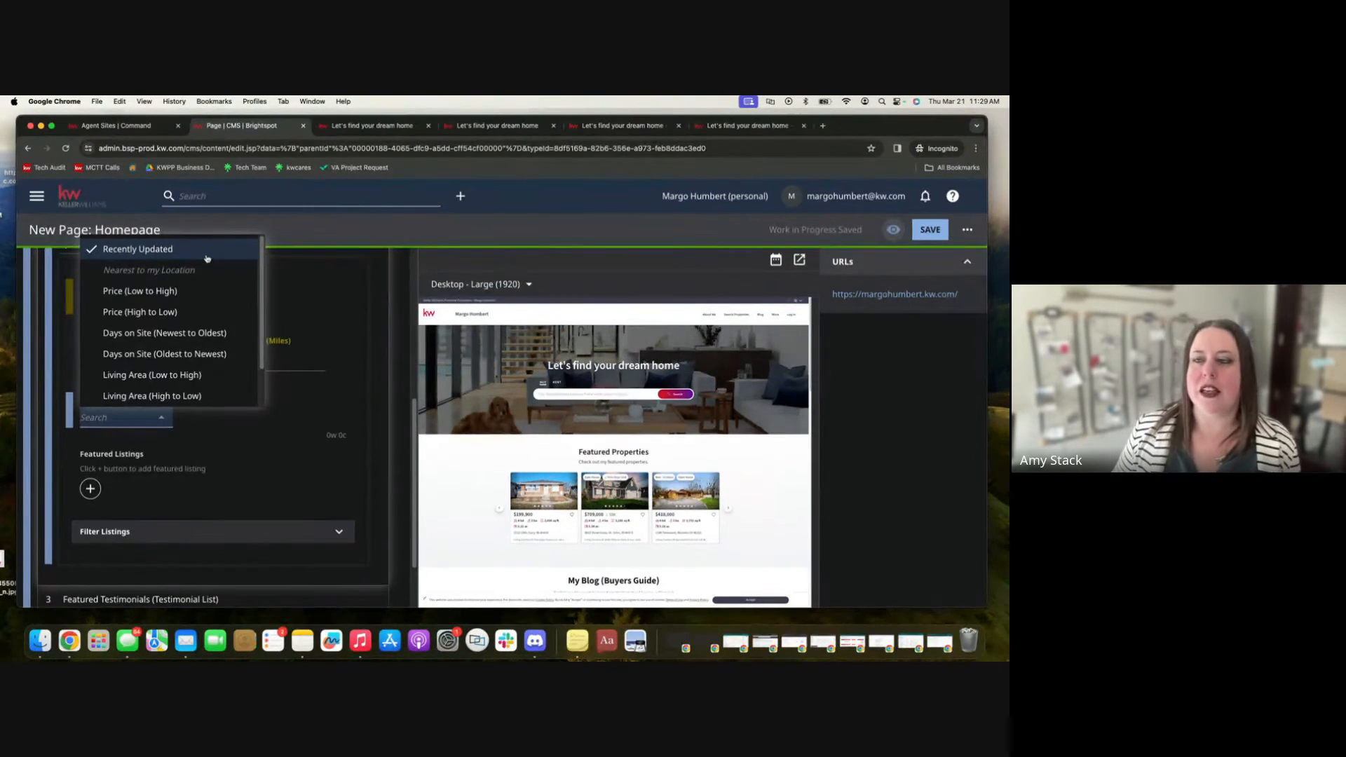
pyautogui.click(204, 334)
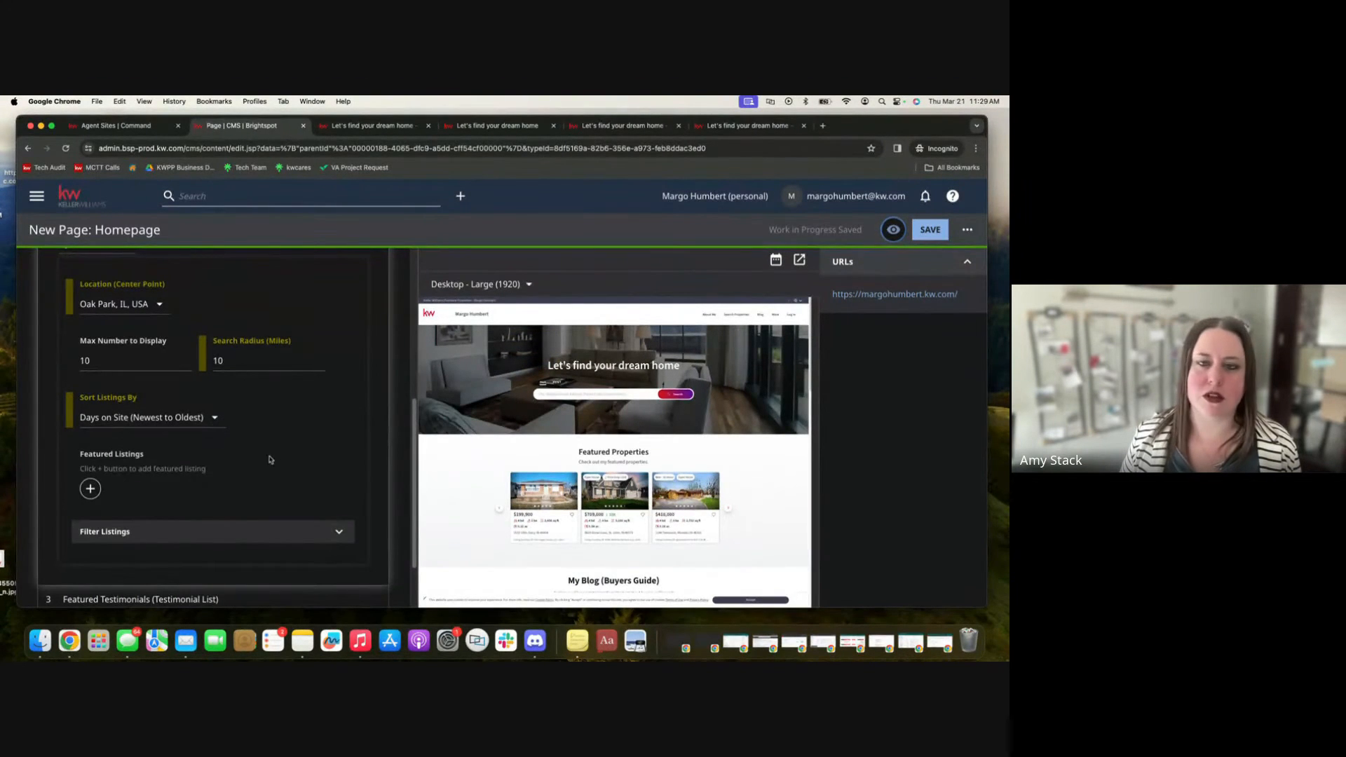
pyautogui.scroll(-2, 278, 459)
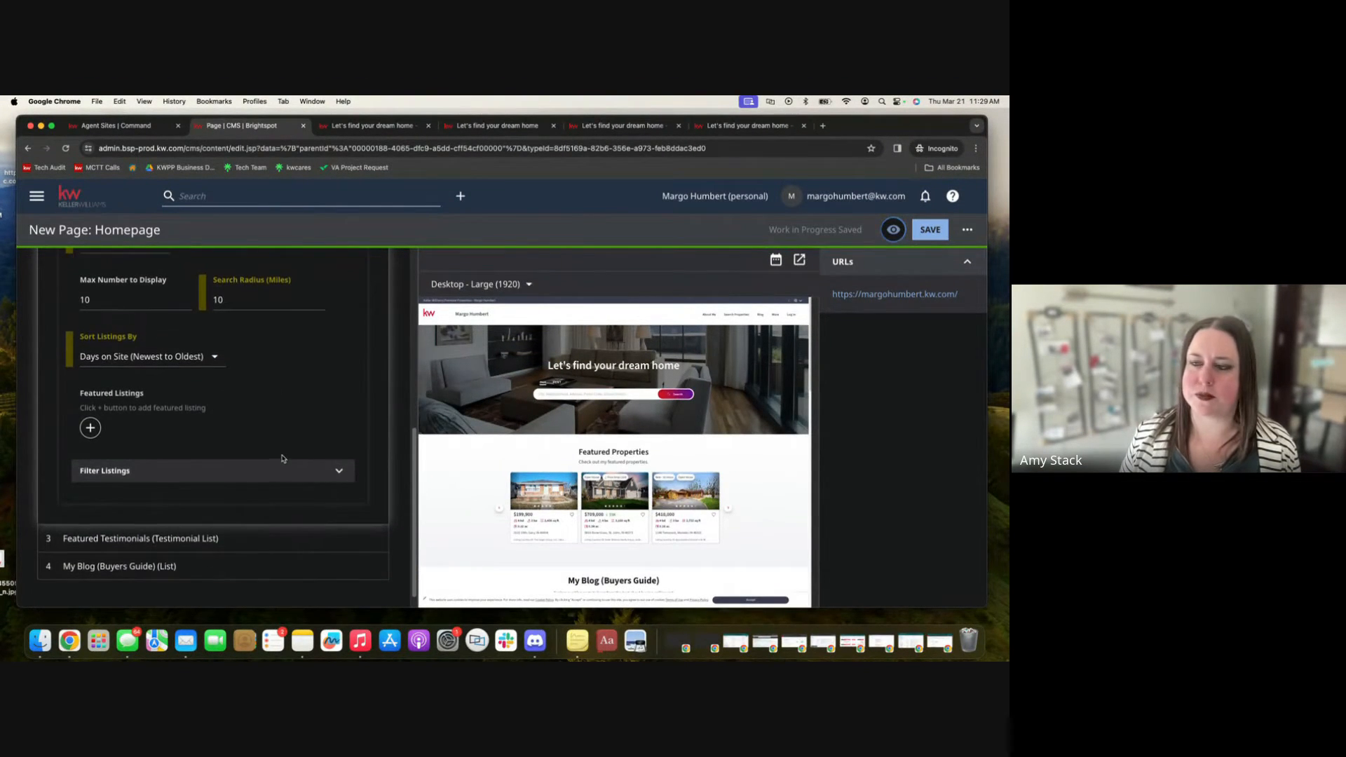
pyautogui.scroll(-1, 283, 459)
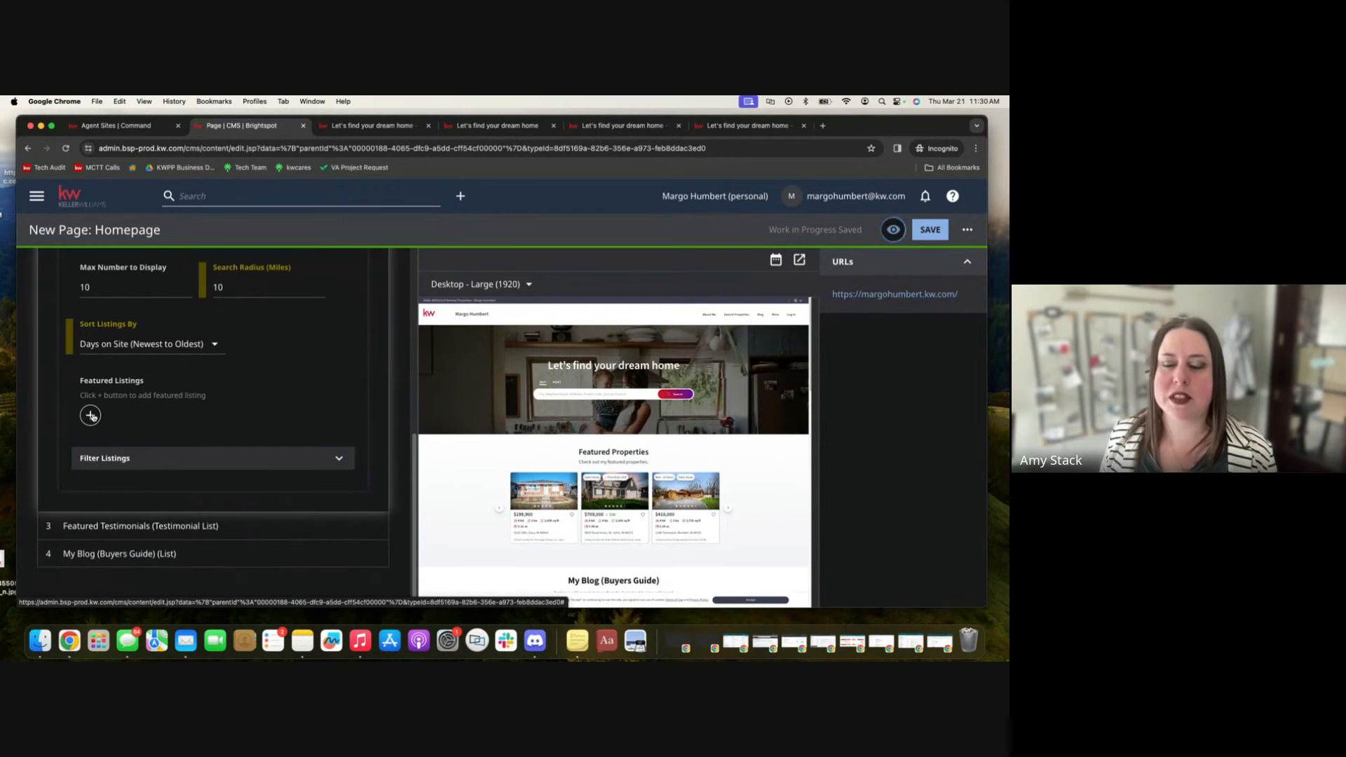
pyautogui.click(91, 415)
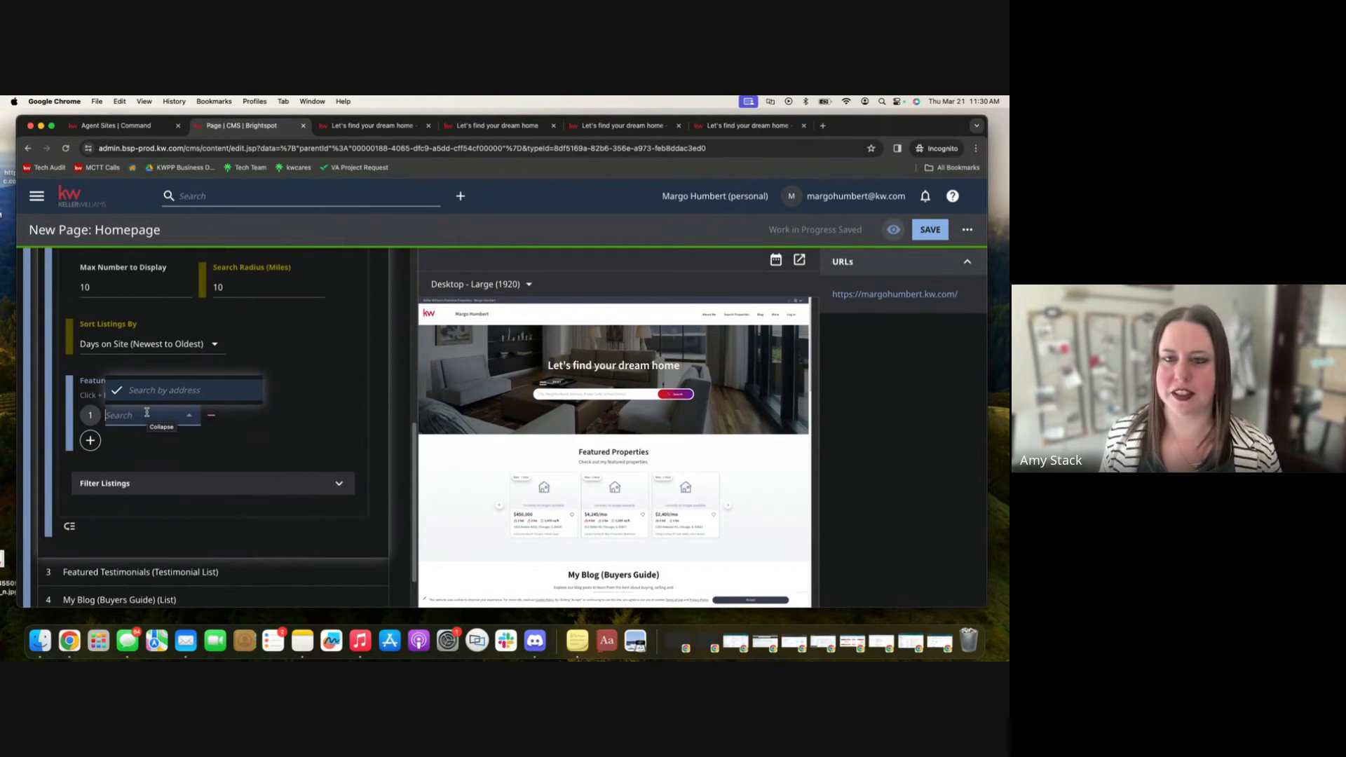
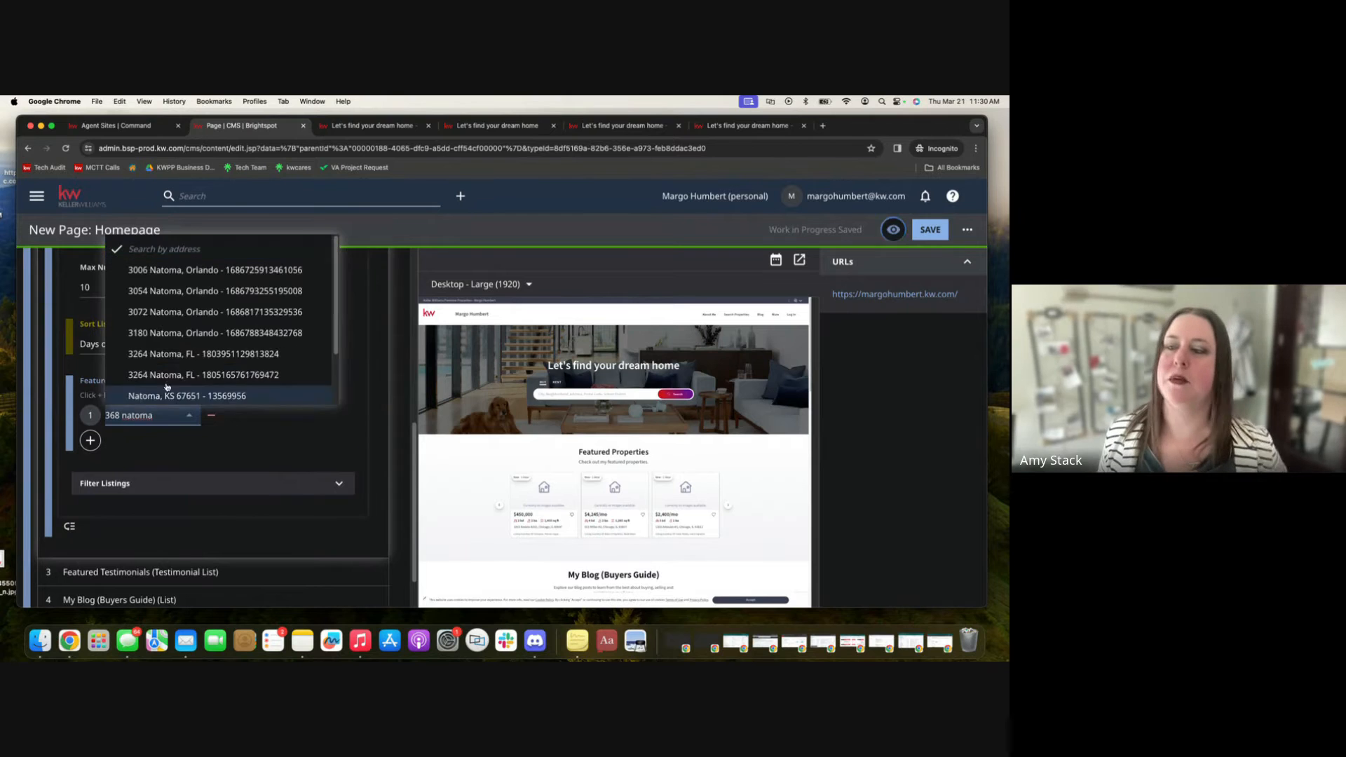
pyautogui.click(190, 271)
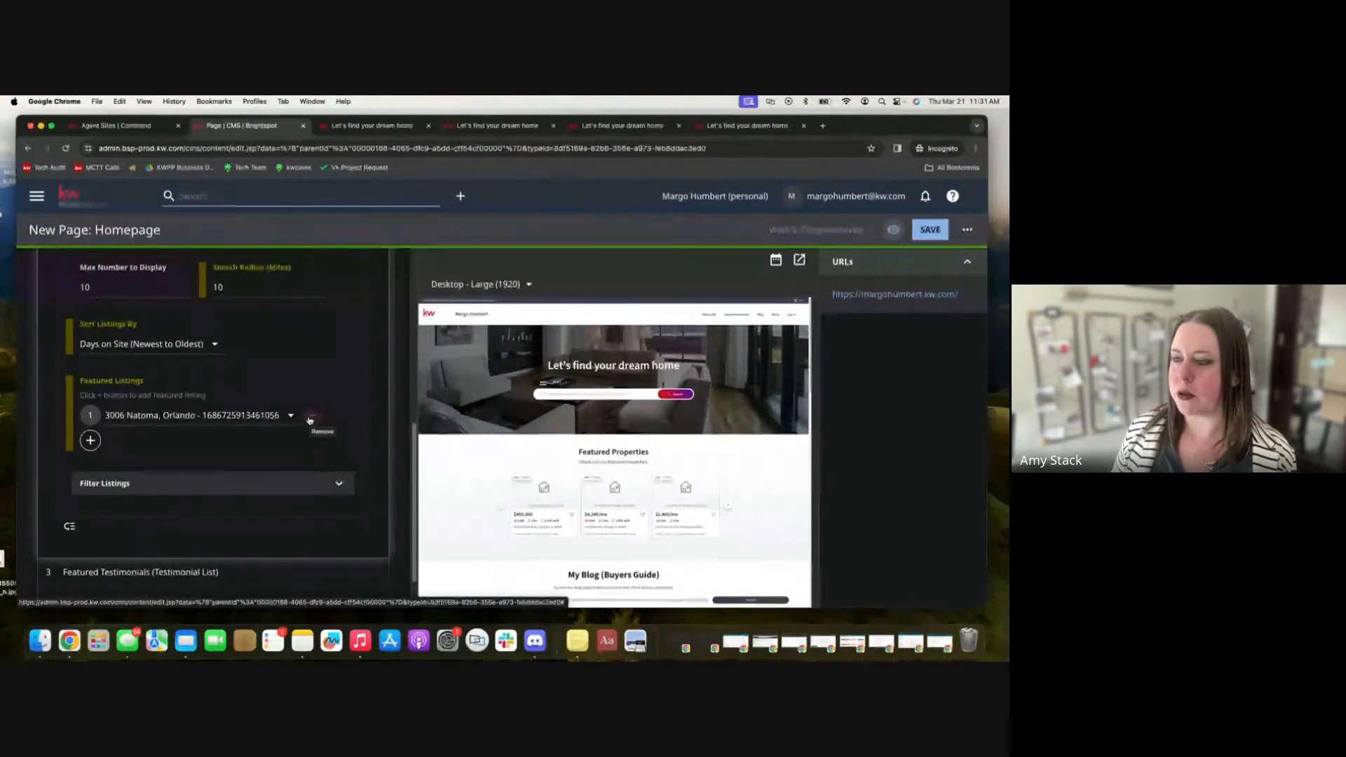
# Try to remove the newly added featured listing.
pyautogui.click(310, 418)
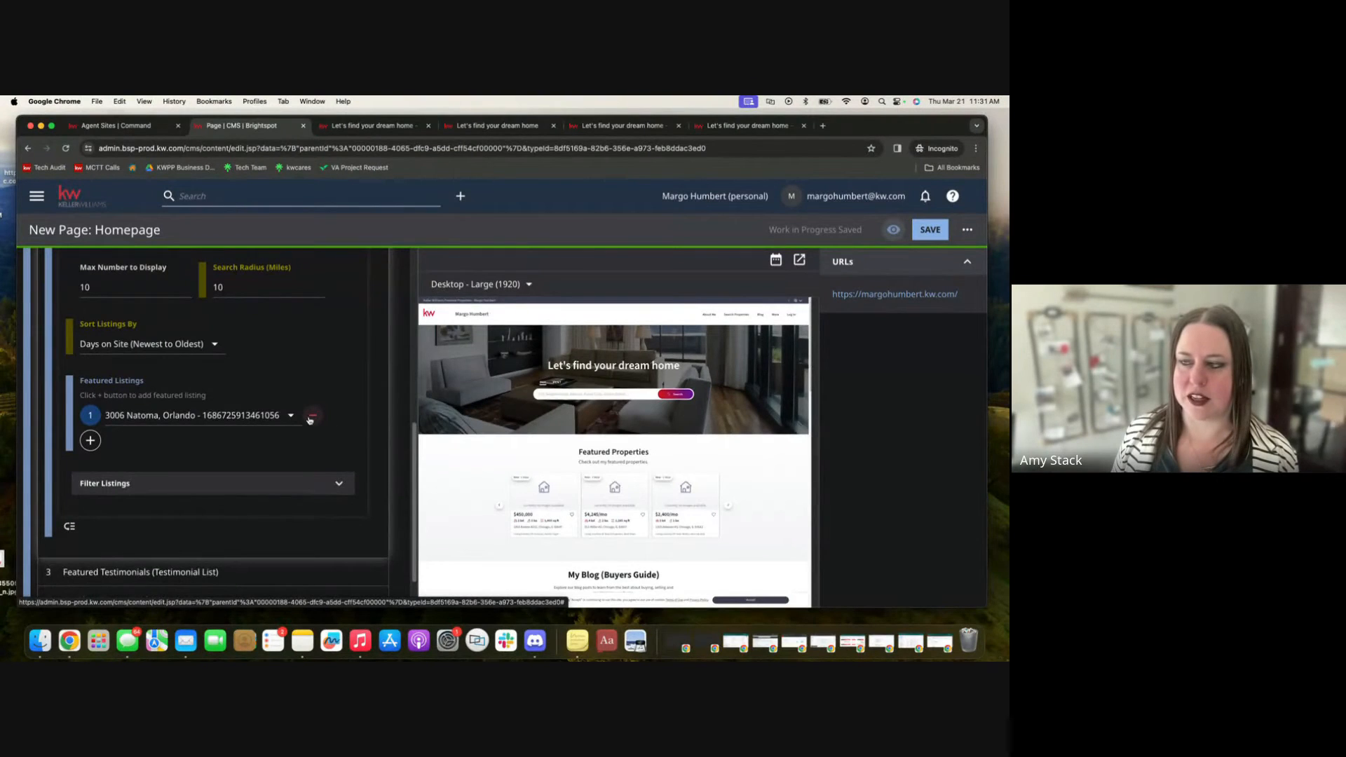
pyautogui.click(310, 419)
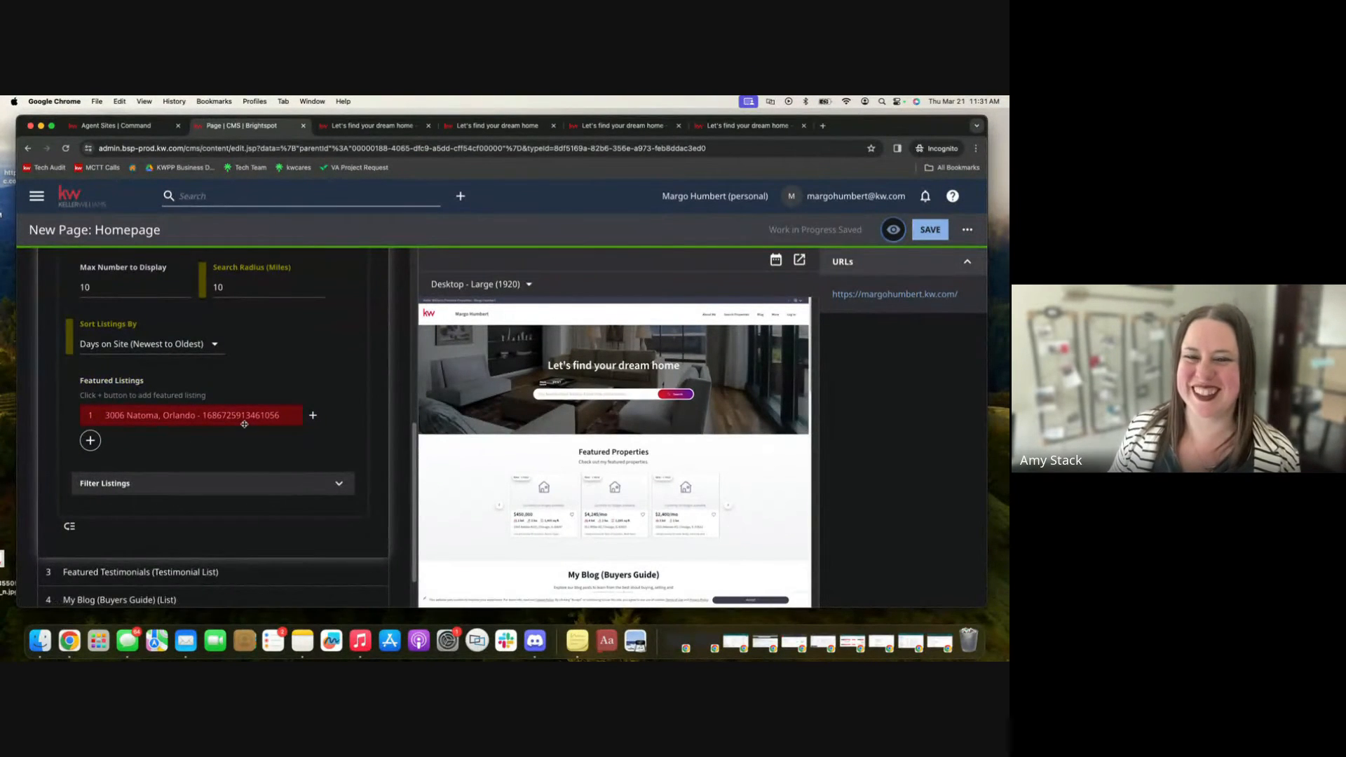
pyautogui.scroll(-2, 244, 424)
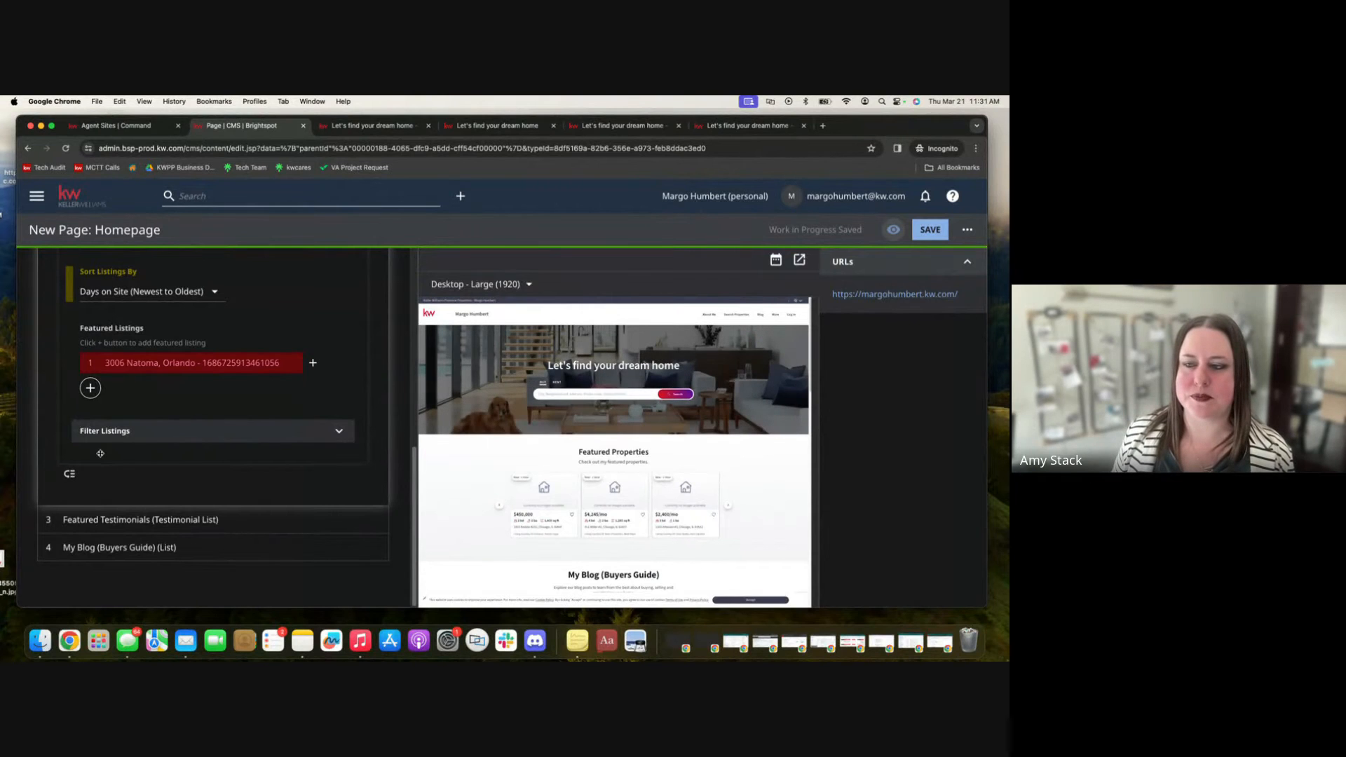
# Expand the Filter Listings section and set the listing category to Sale.
pyautogui.click(150, 431)
pyautogui.scroll(-2, 311, 466)
pyautogui.scroll(-1, 311, 467)
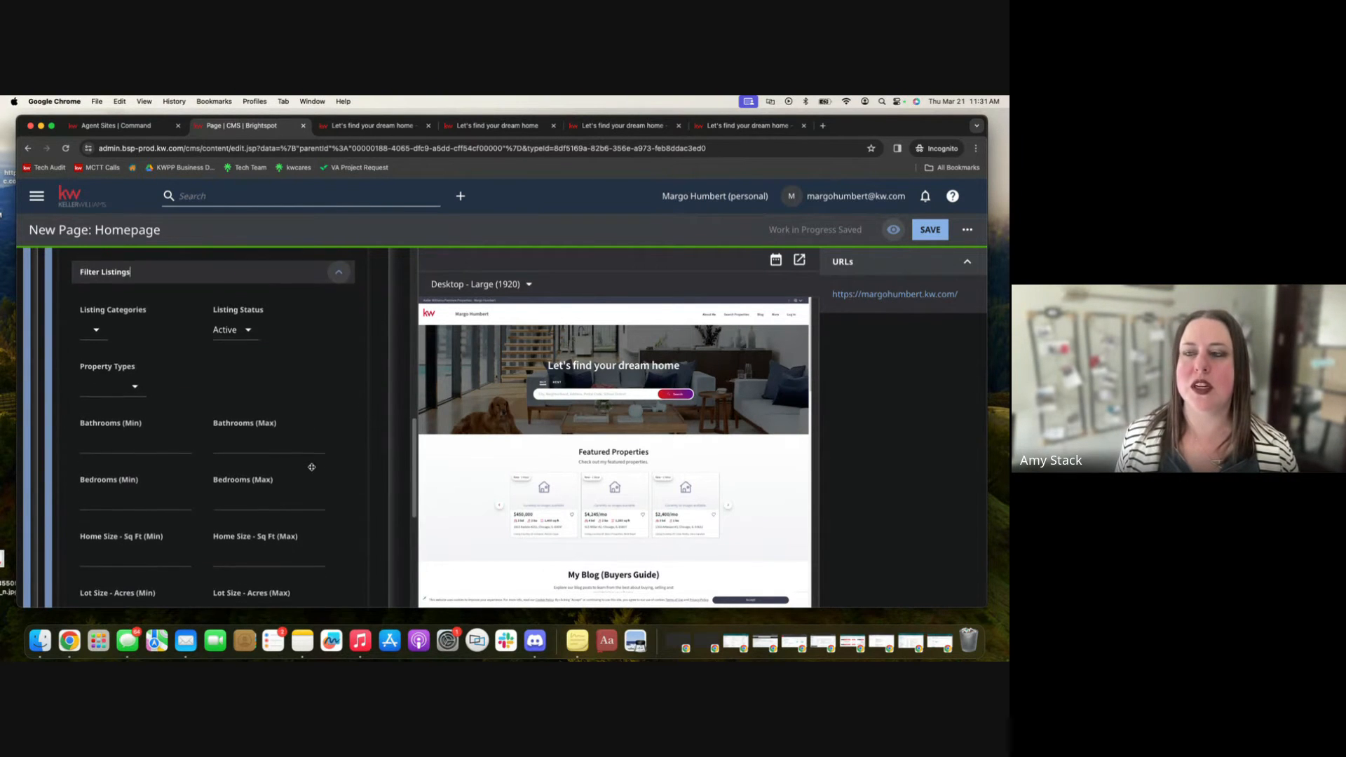
pyautogui.click(96, 316)
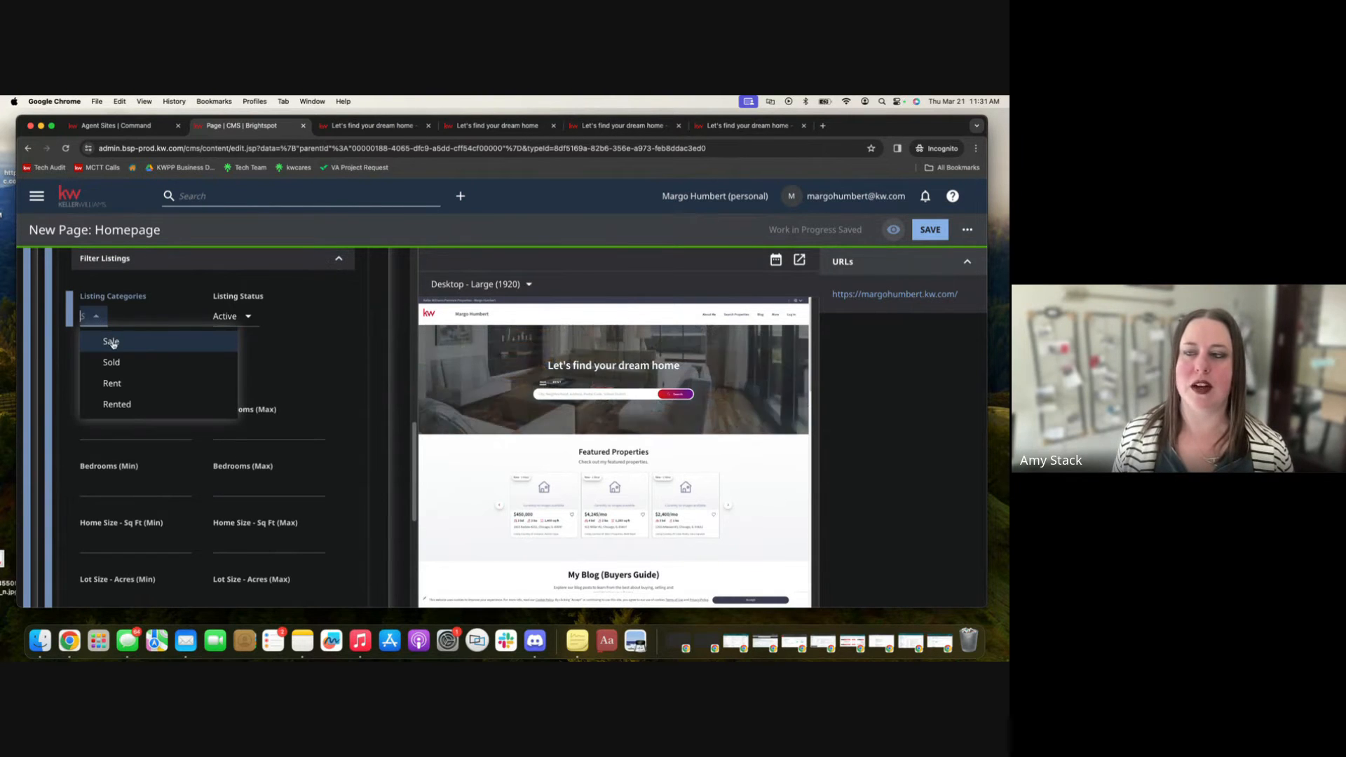
pyautogui.click(111, 342)
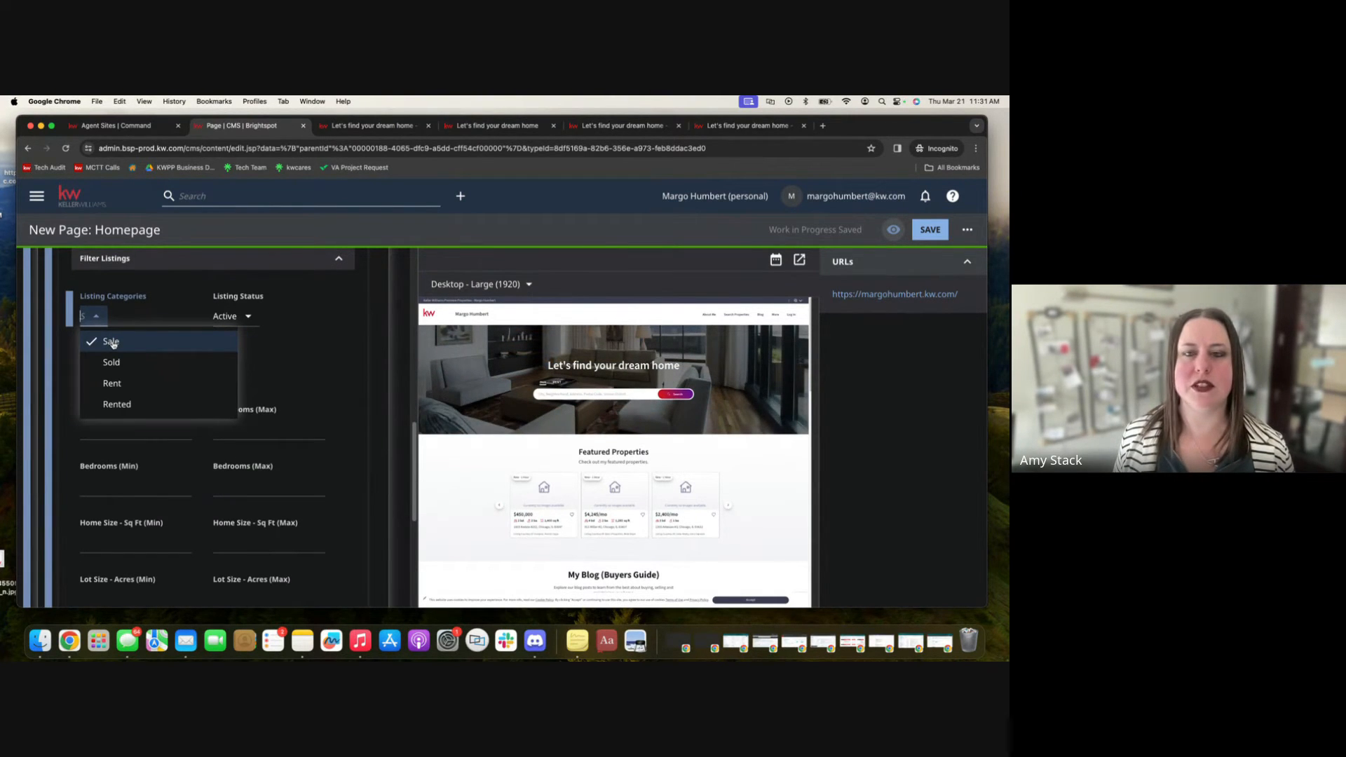
pyautogui.click(149, 313)
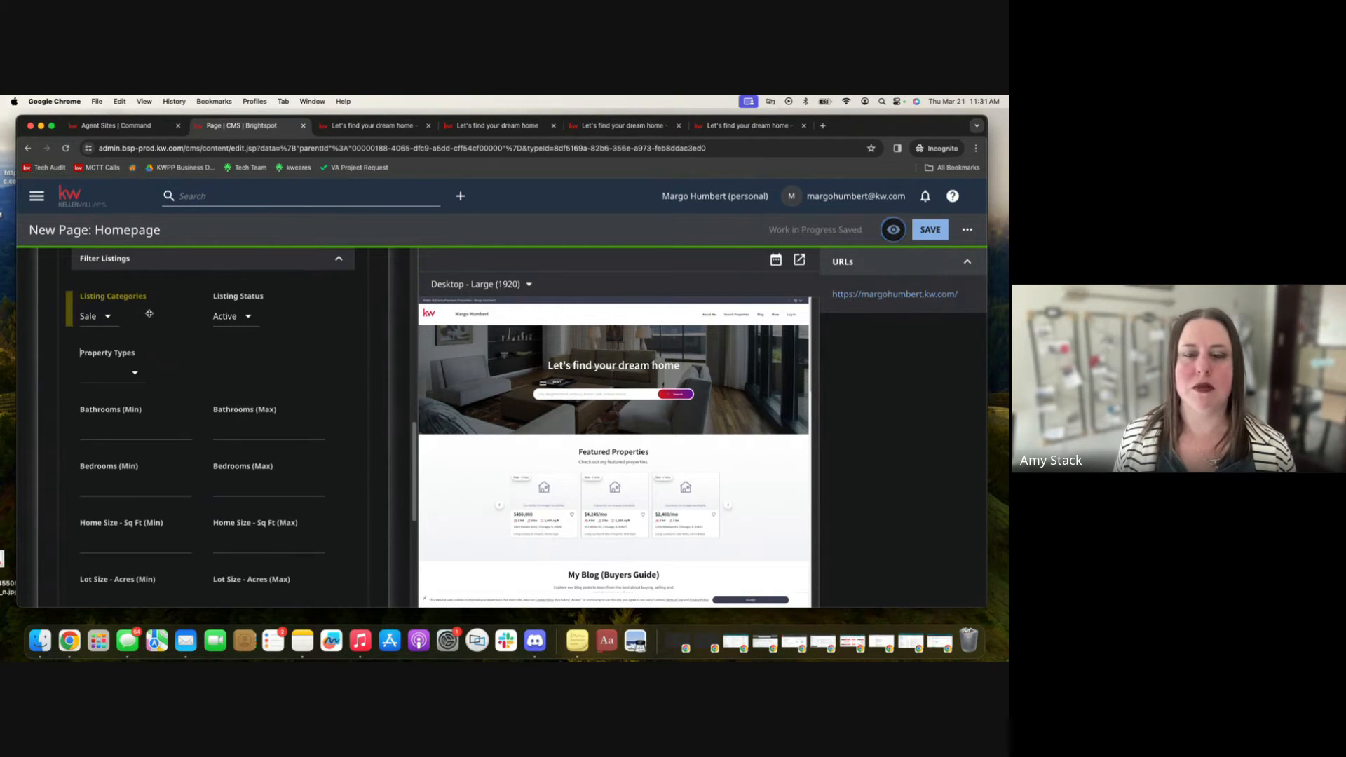
# Set the property types filter to Houses, TownHomes, Condos and Multi-family.
pyautogui.click(247, 317)
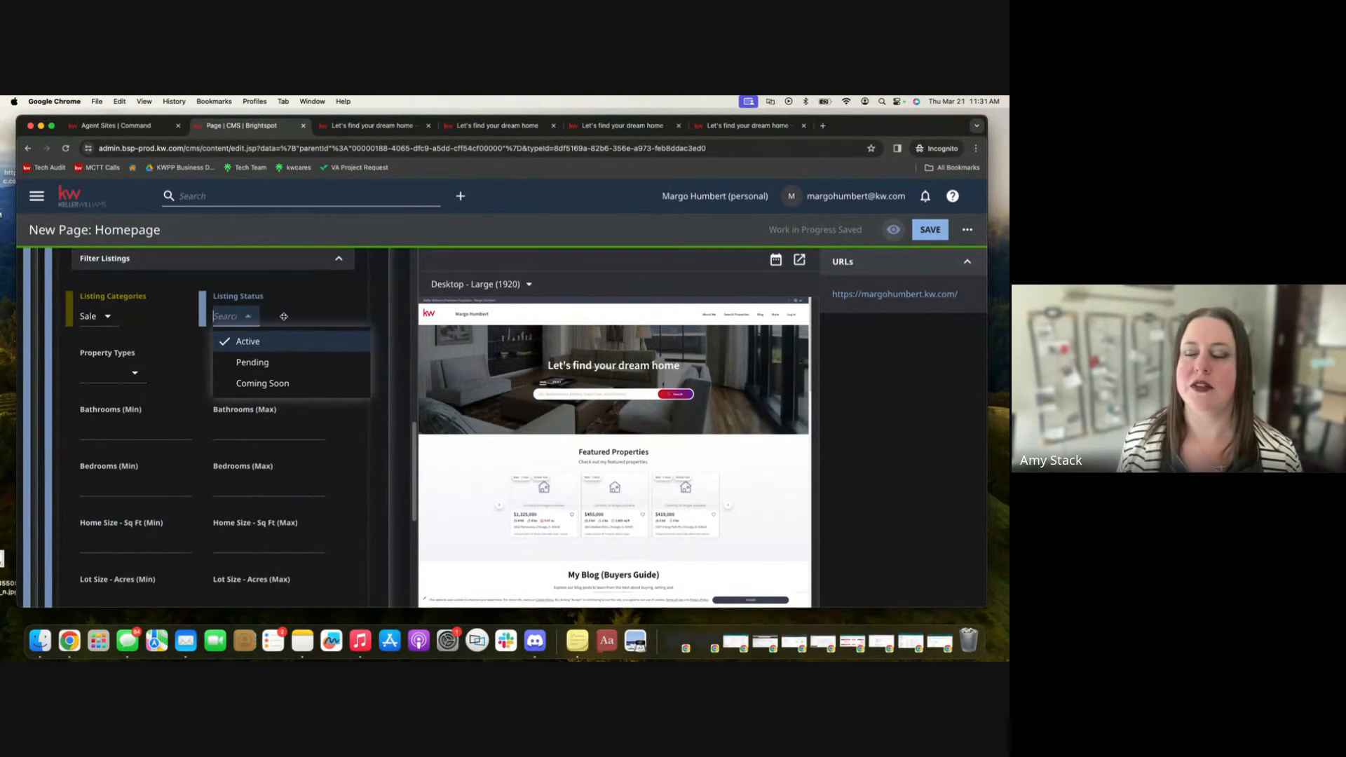
pyautogui.click(283, 316)
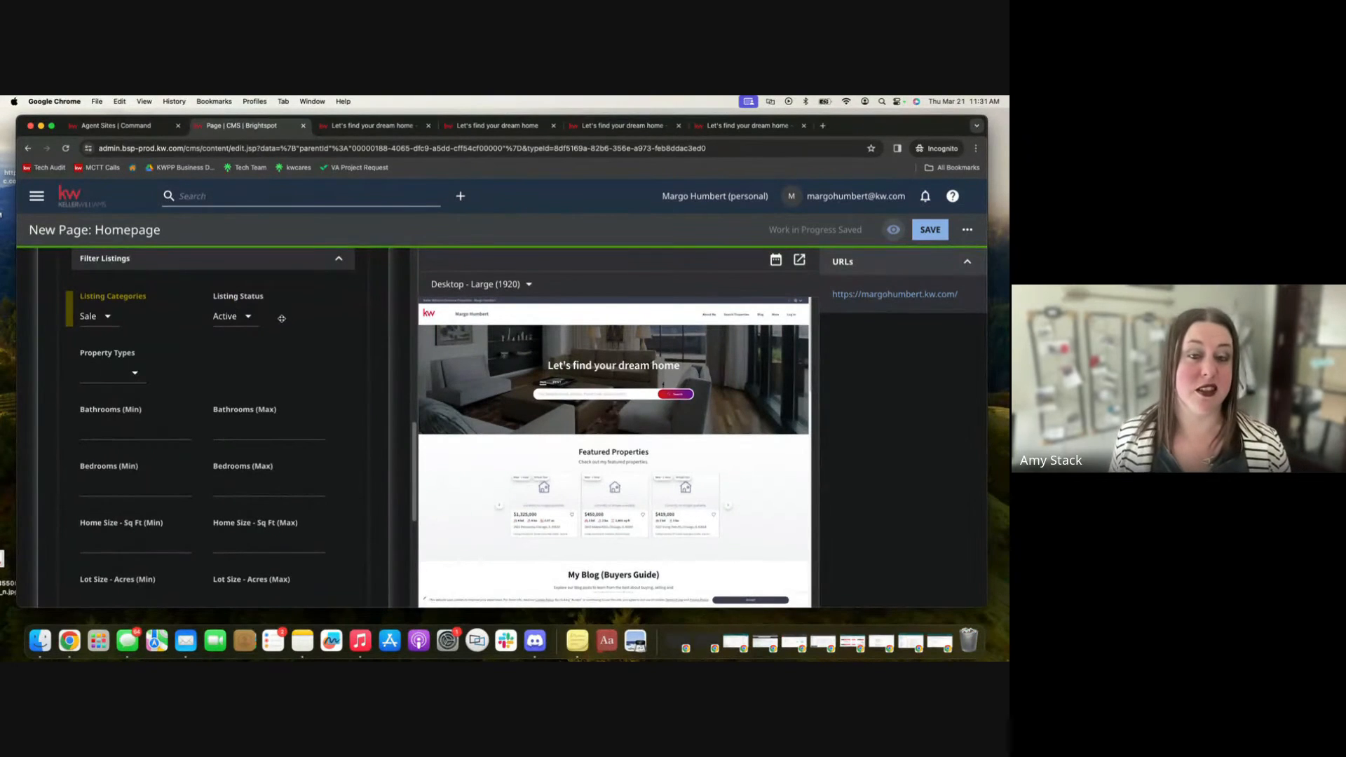
pyautogui.click(136, 378)
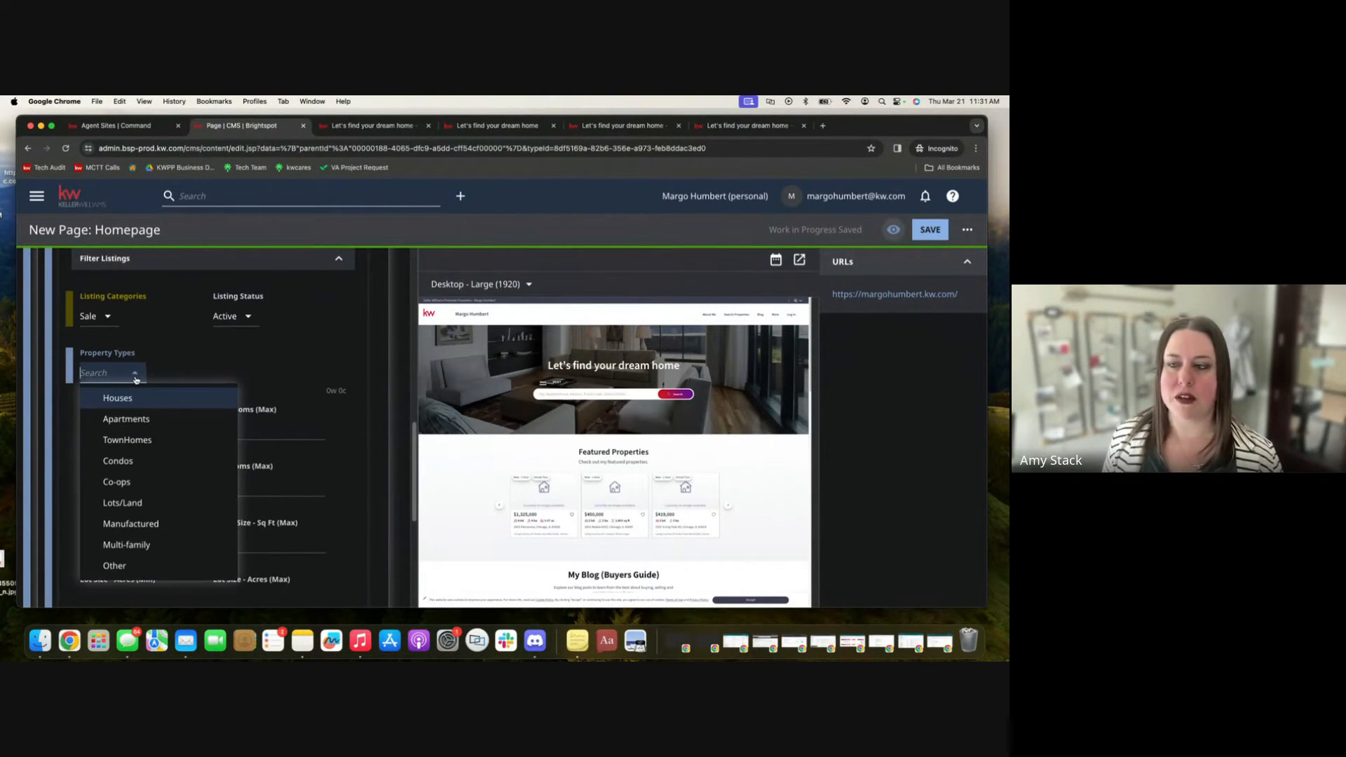
pyautogui.click(142, 400)
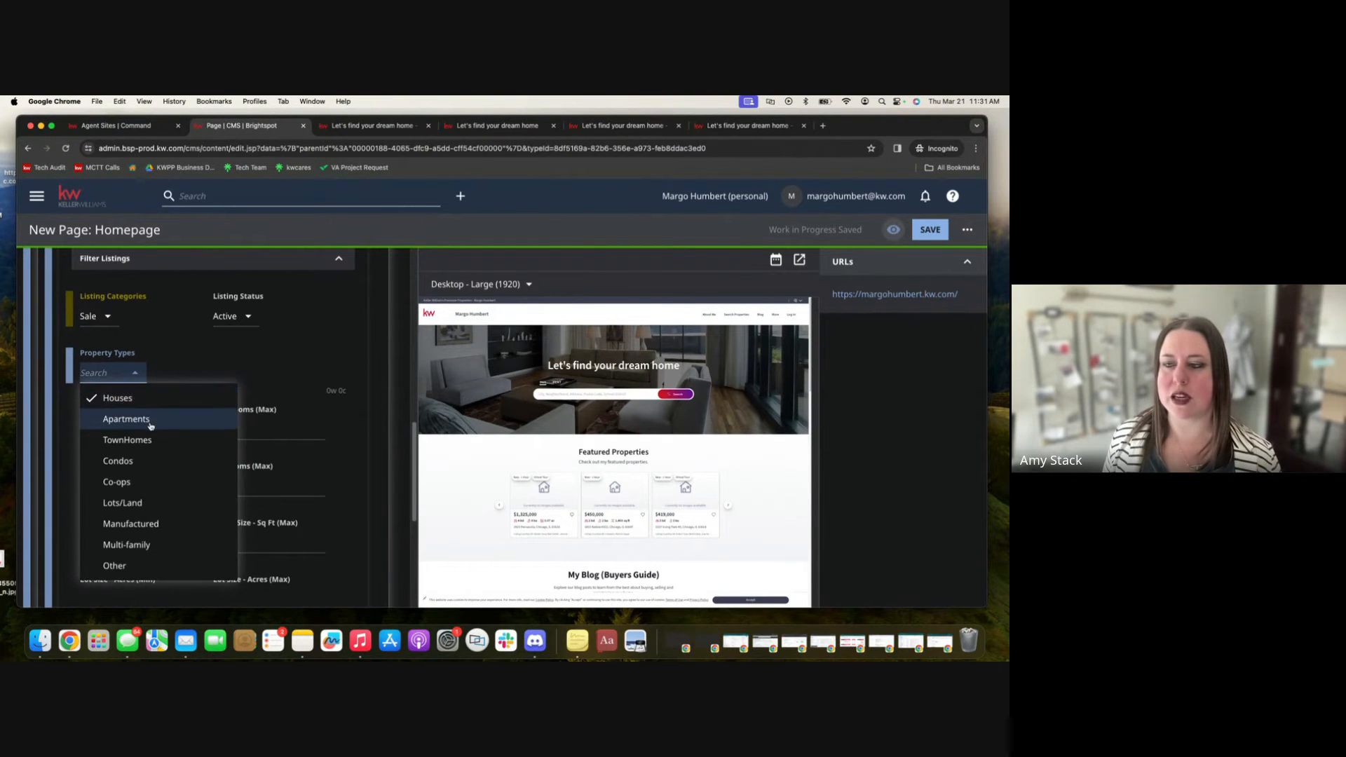
pyautogui.click(163, 441)
pyautogui.click(154, 461)
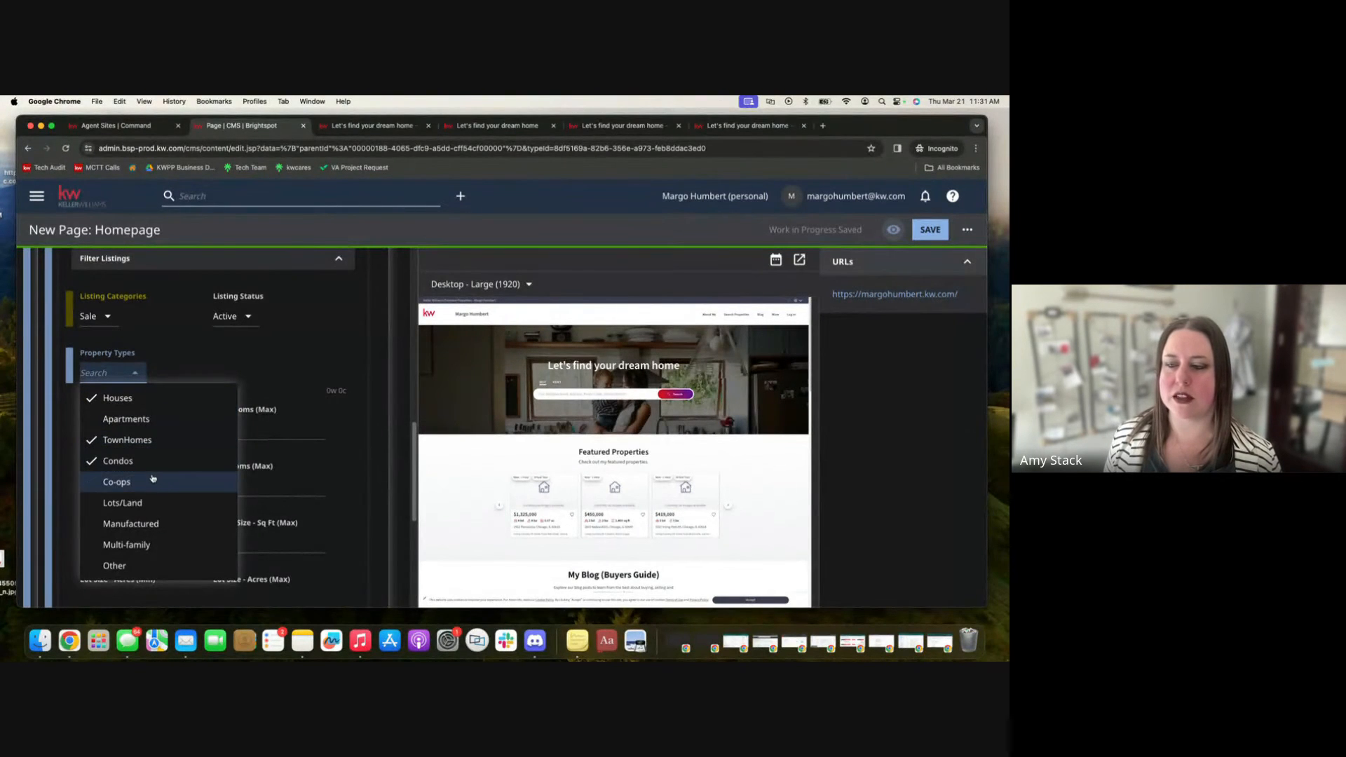
pyautogui.click(164, 545)
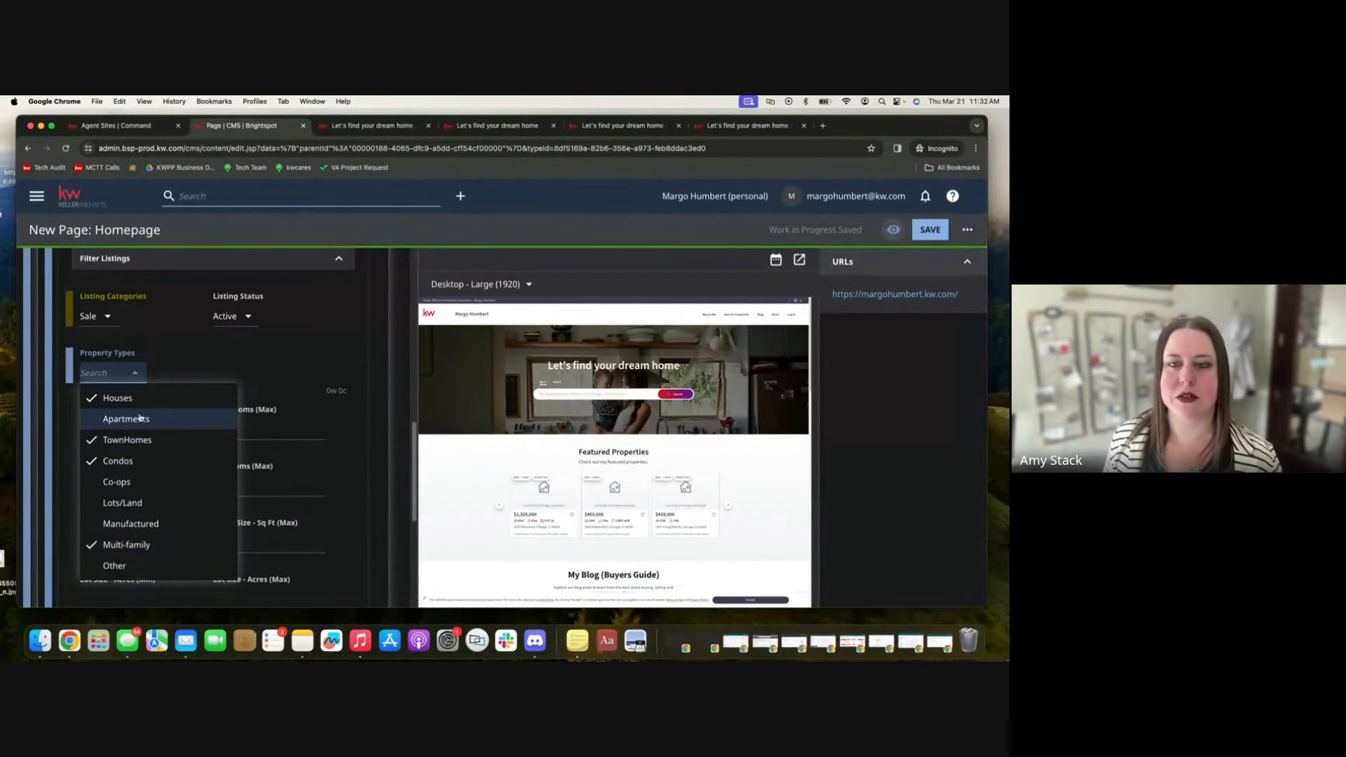
pyautogui.click(202, 367)
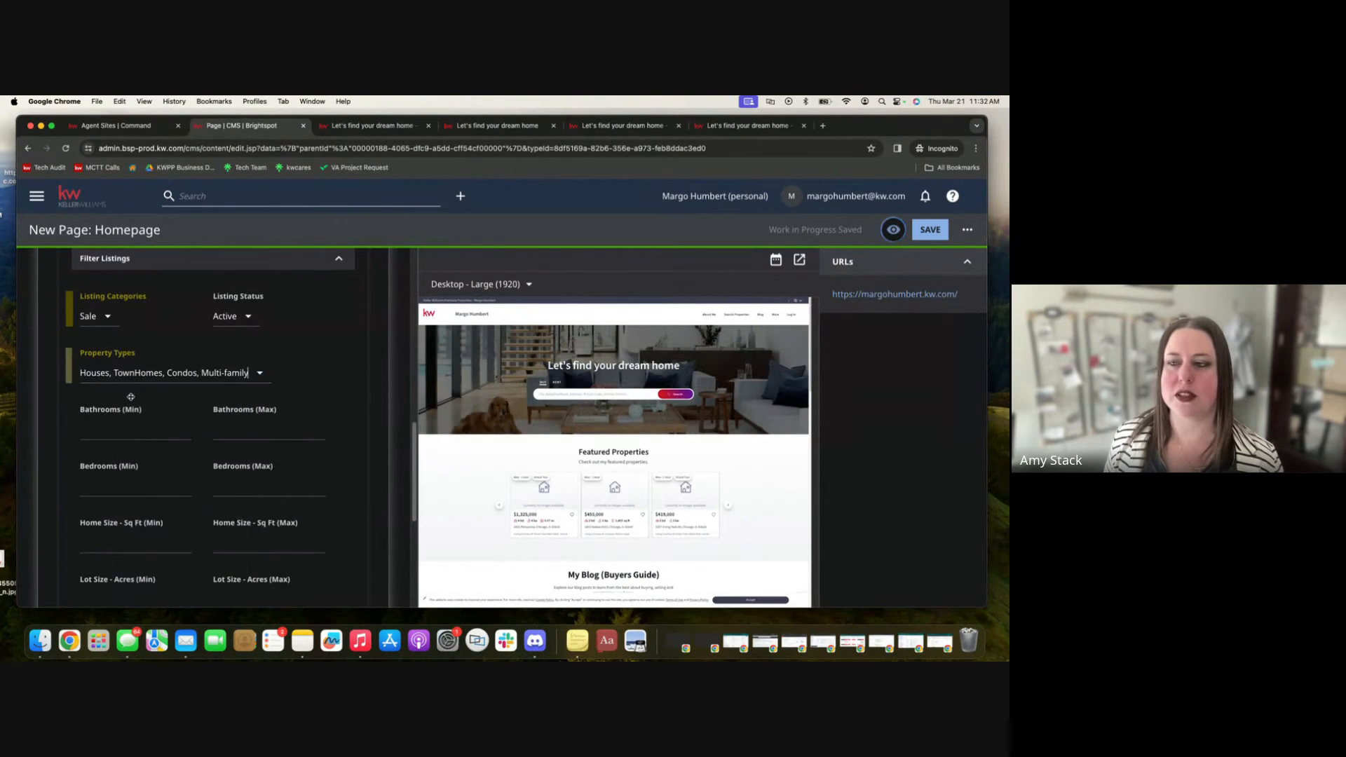
pyautogui.scroll(-1, 66, 432)
pyautogui.scroll(-1, 66, 432)
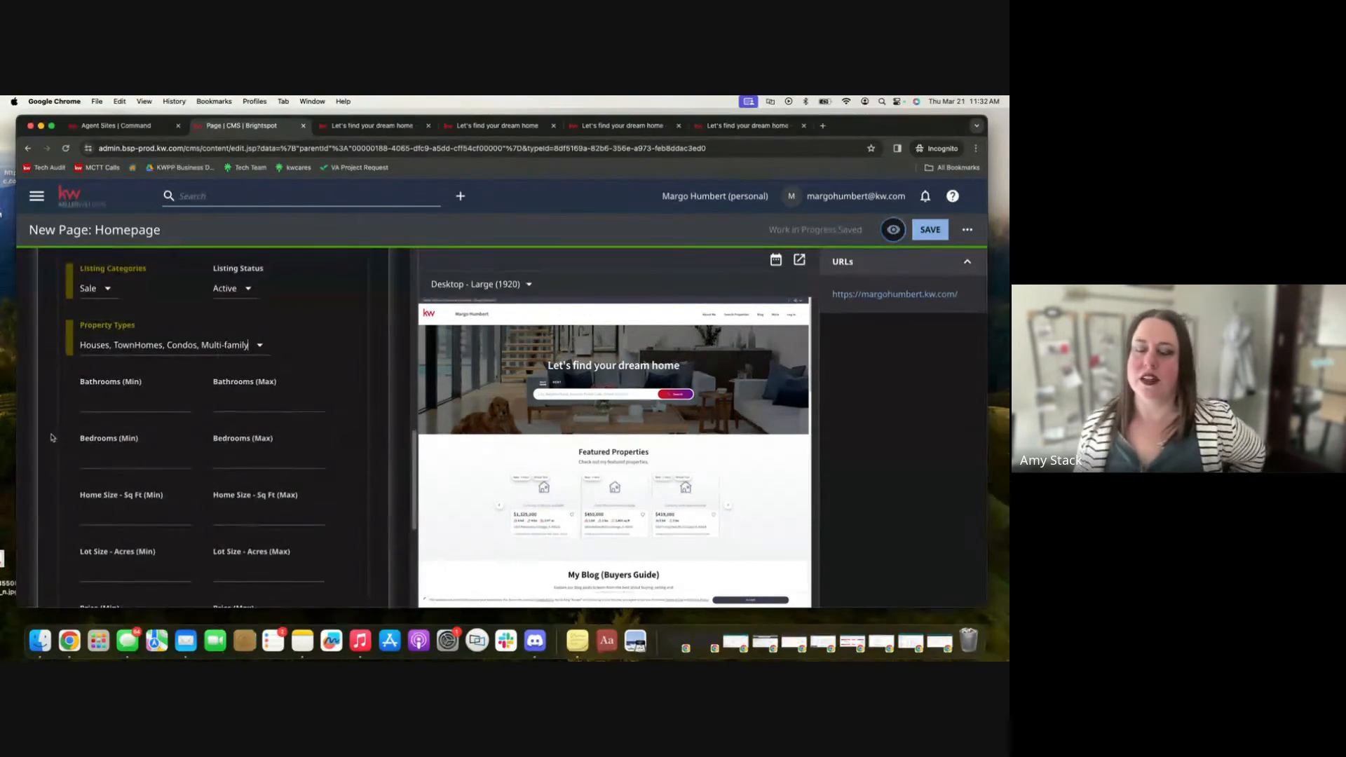
# Set the listing filter's minimum bedrooms to 3 and minimum bathrooms to 2.
pyautogui.scroll(-3, 49, 427)
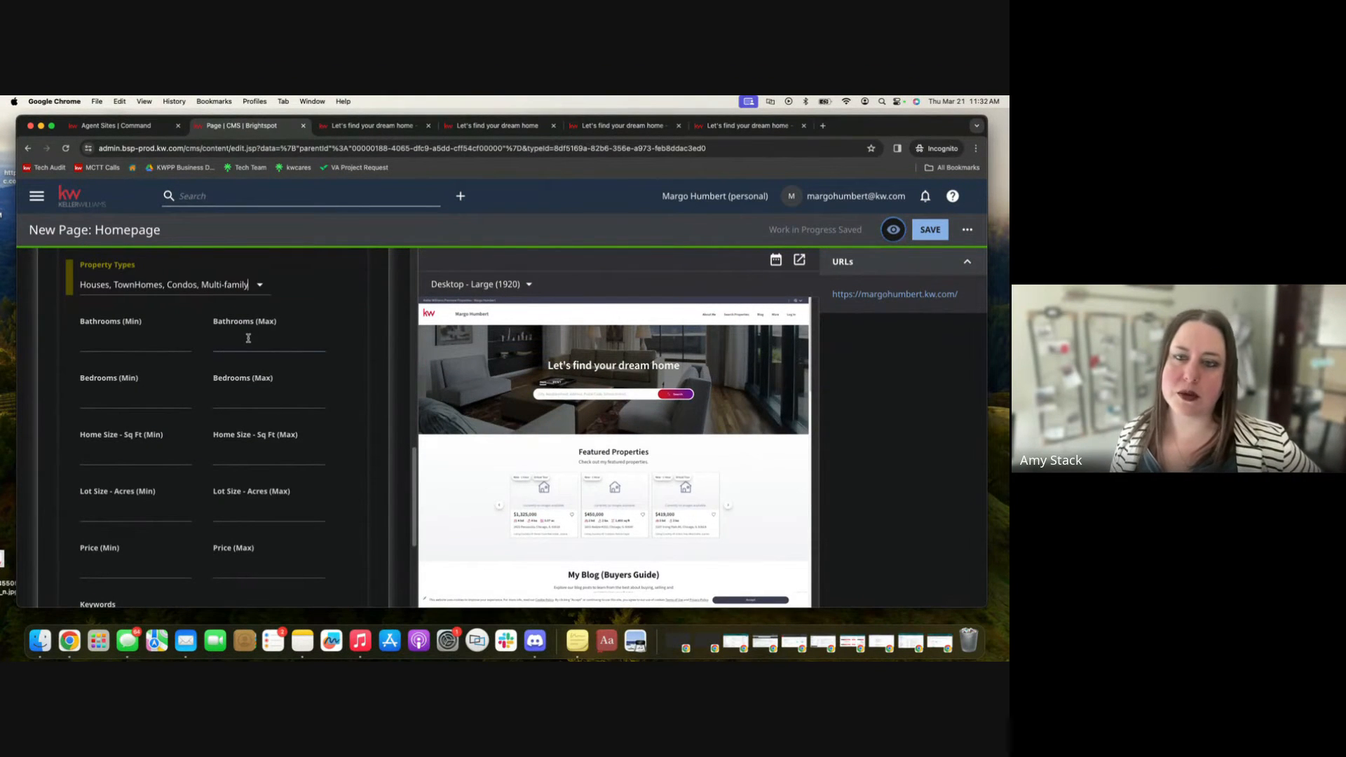
pyautogui.click(96, 397)
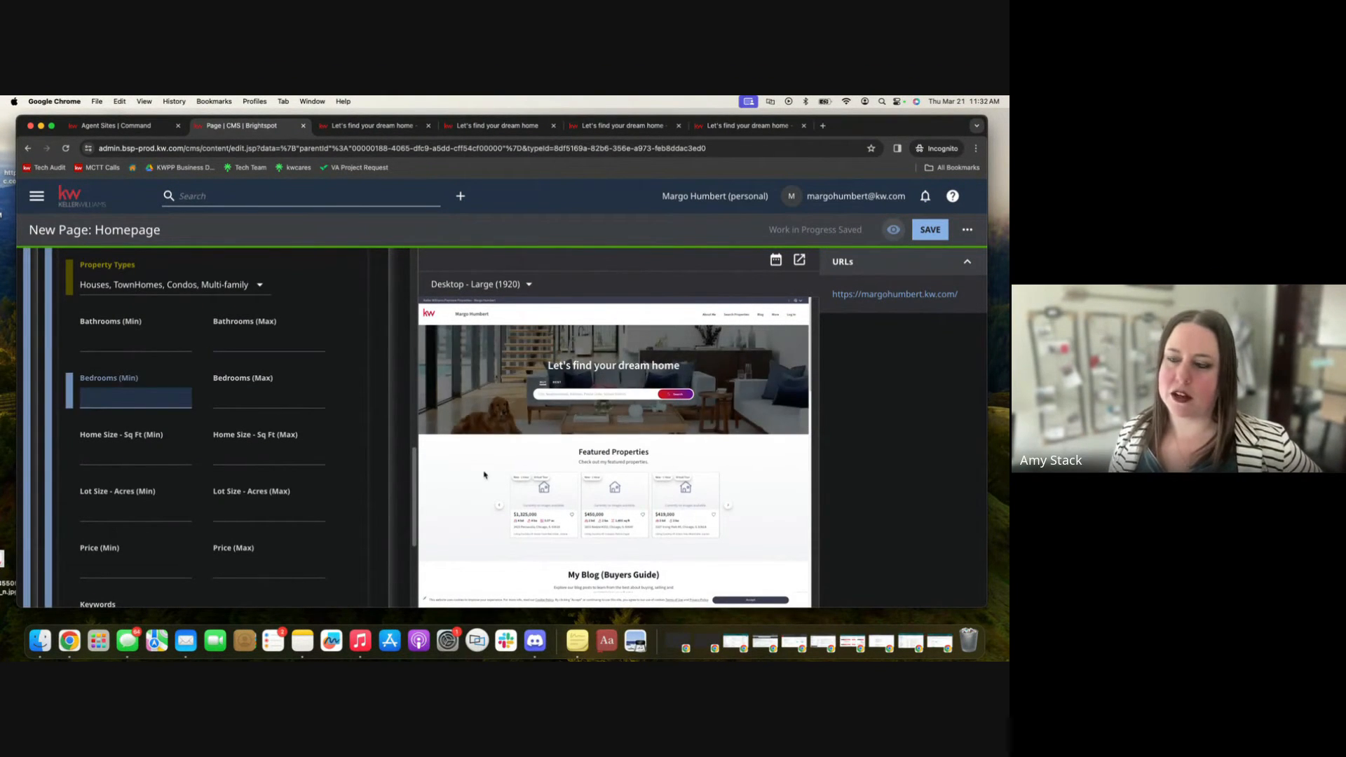
pyautogui.write('3')
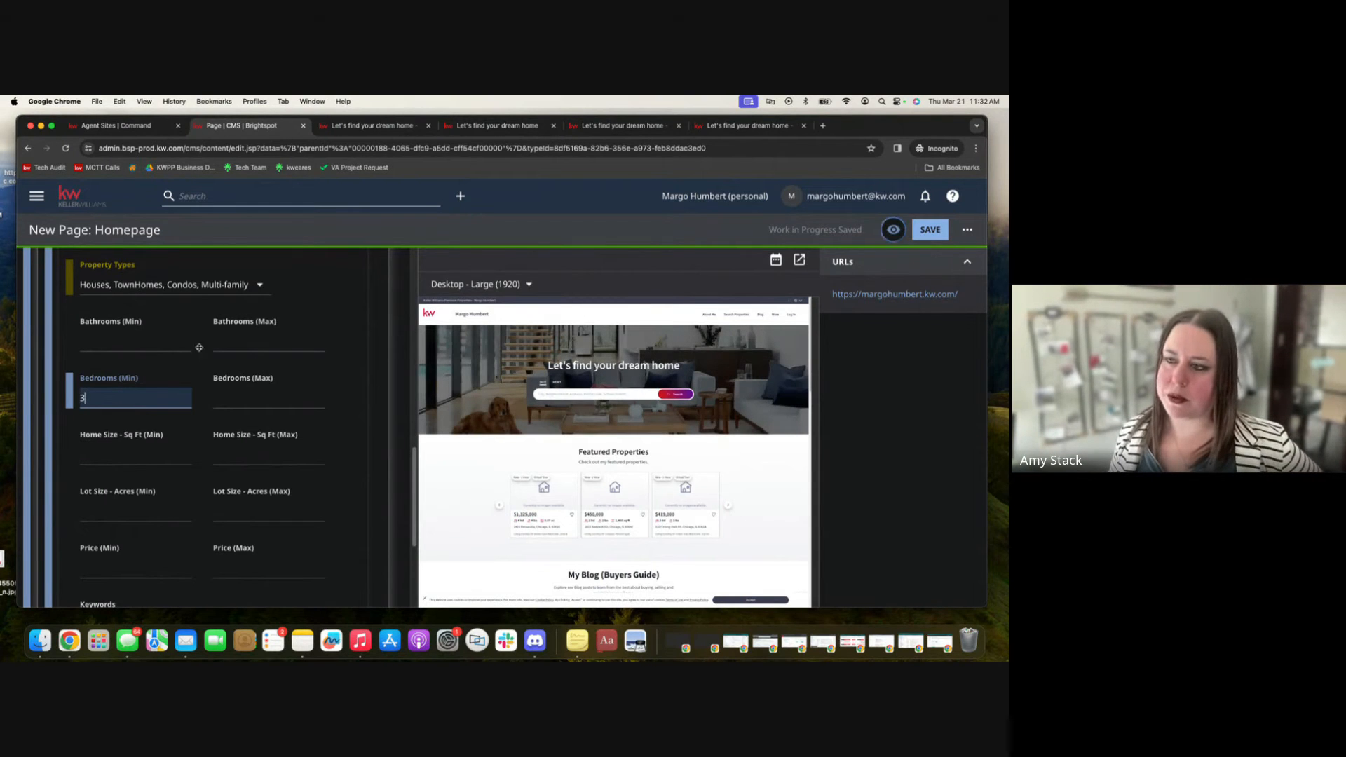
pyautogui.click(141, 348)
pyautogui.write('2')
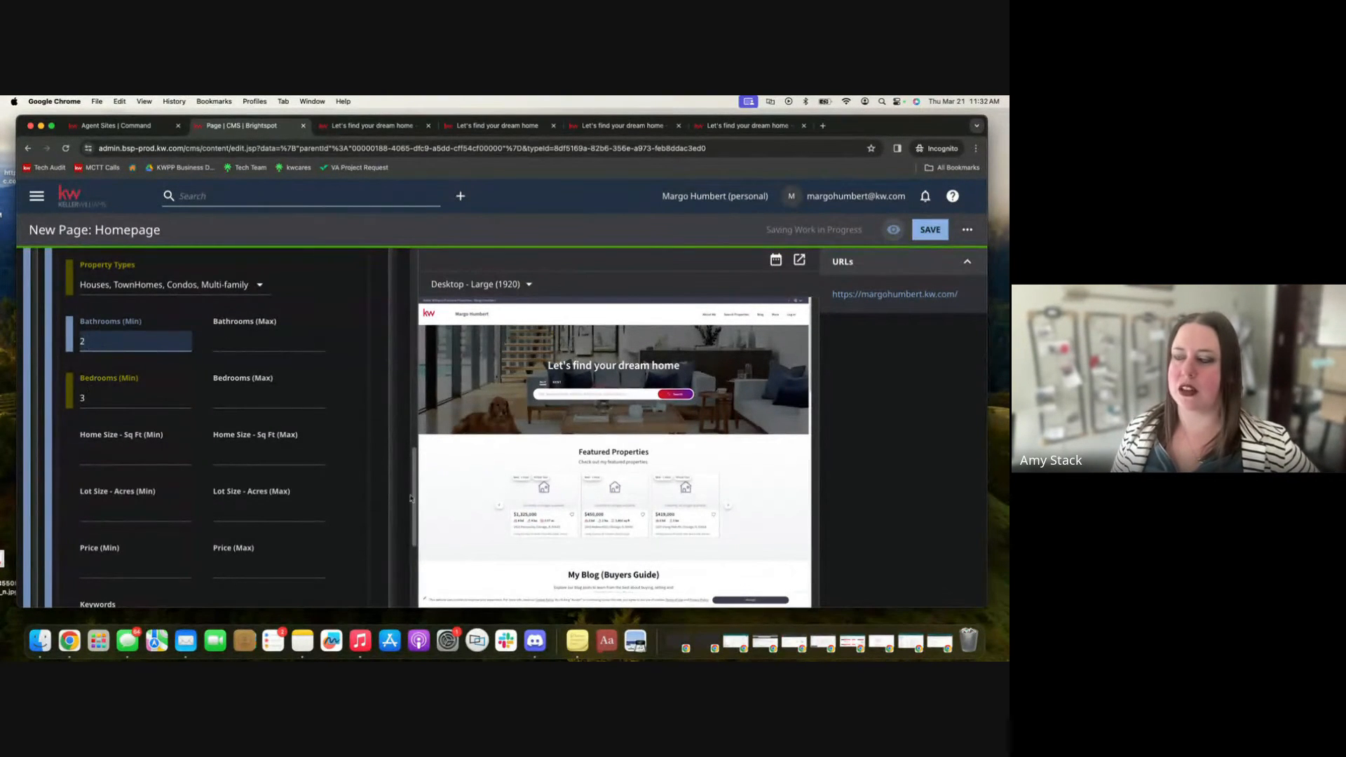
# Set the listing filter's price range to a minimum of 250000 and a maximum of 600000.
pyautogui.scroll(-1, 645, 510)
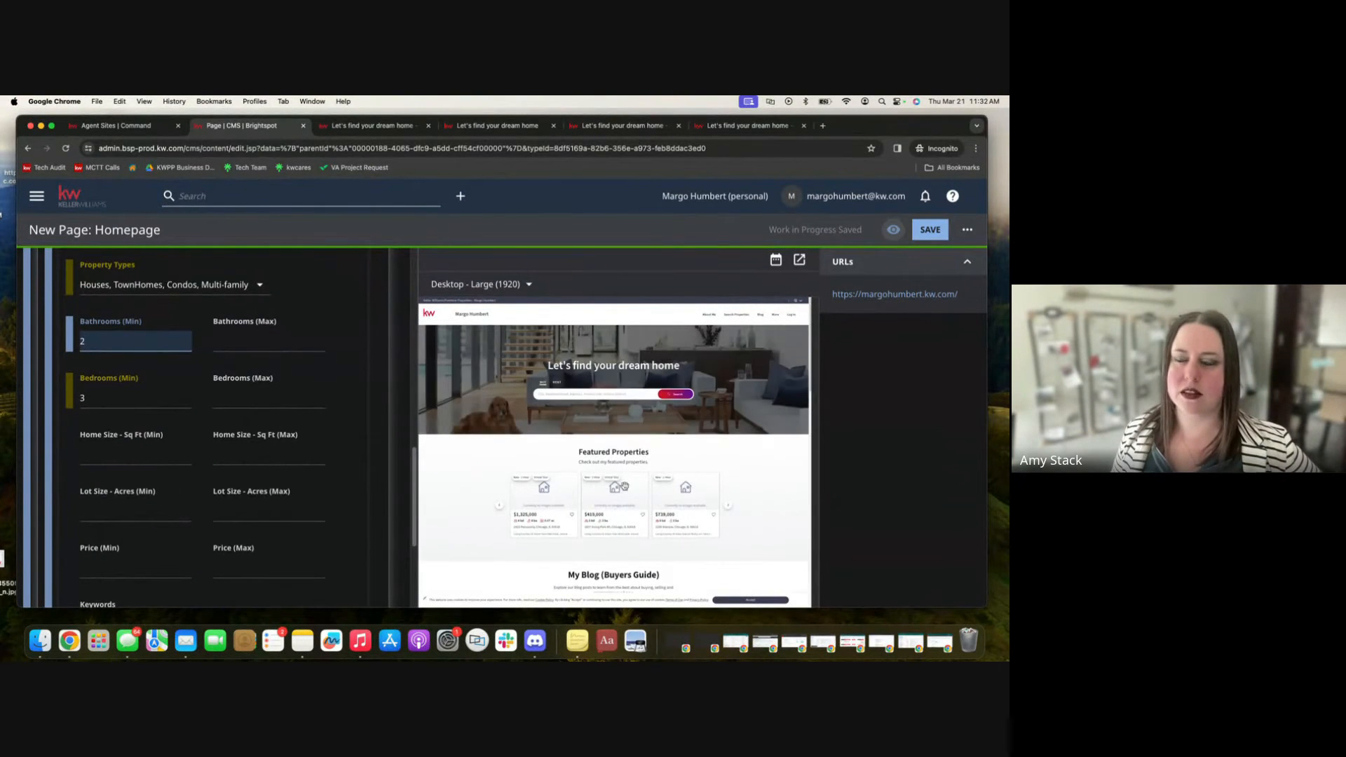
pyautogui.scroll(-2, 341, 454)
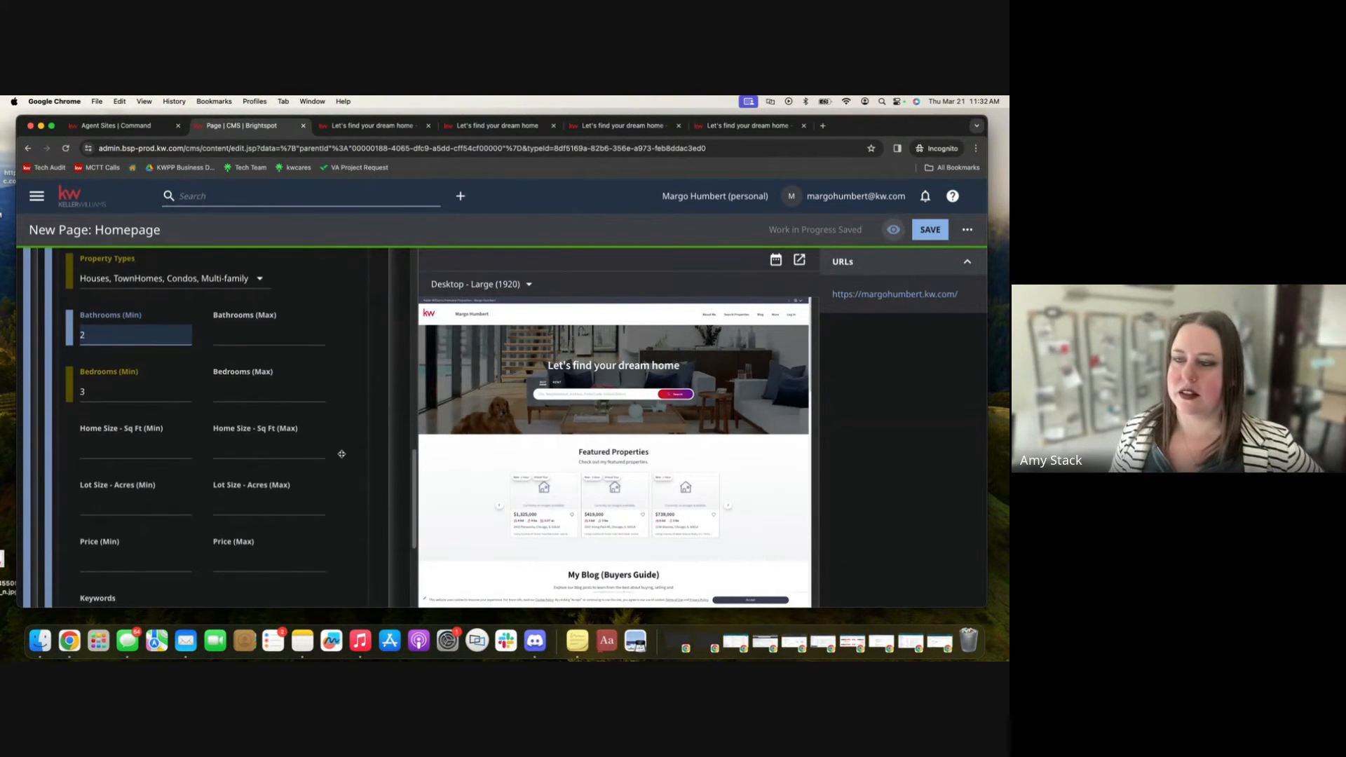
pyautogui.scroll(-5, 341, 454)
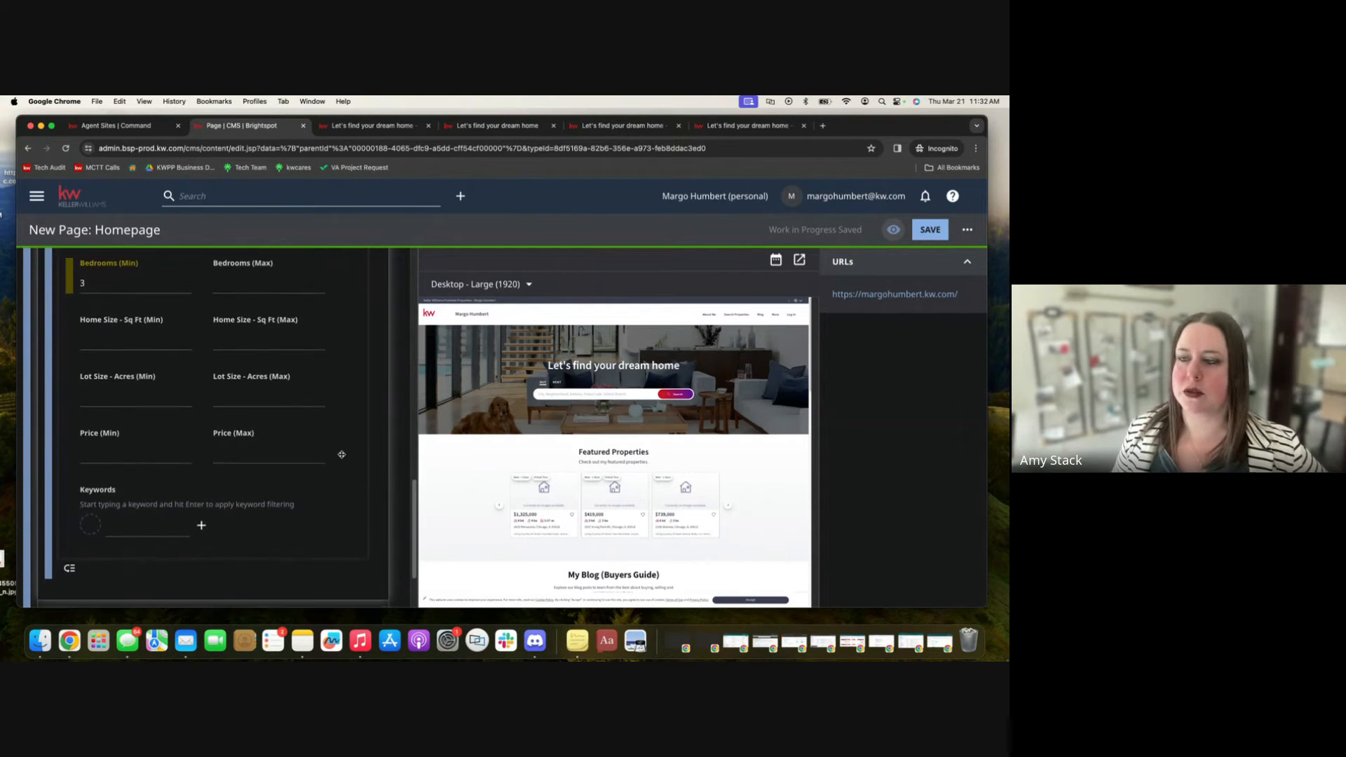
pyautogui.scroll(-1, 341, 454)
pyautogui.click(131, 412)
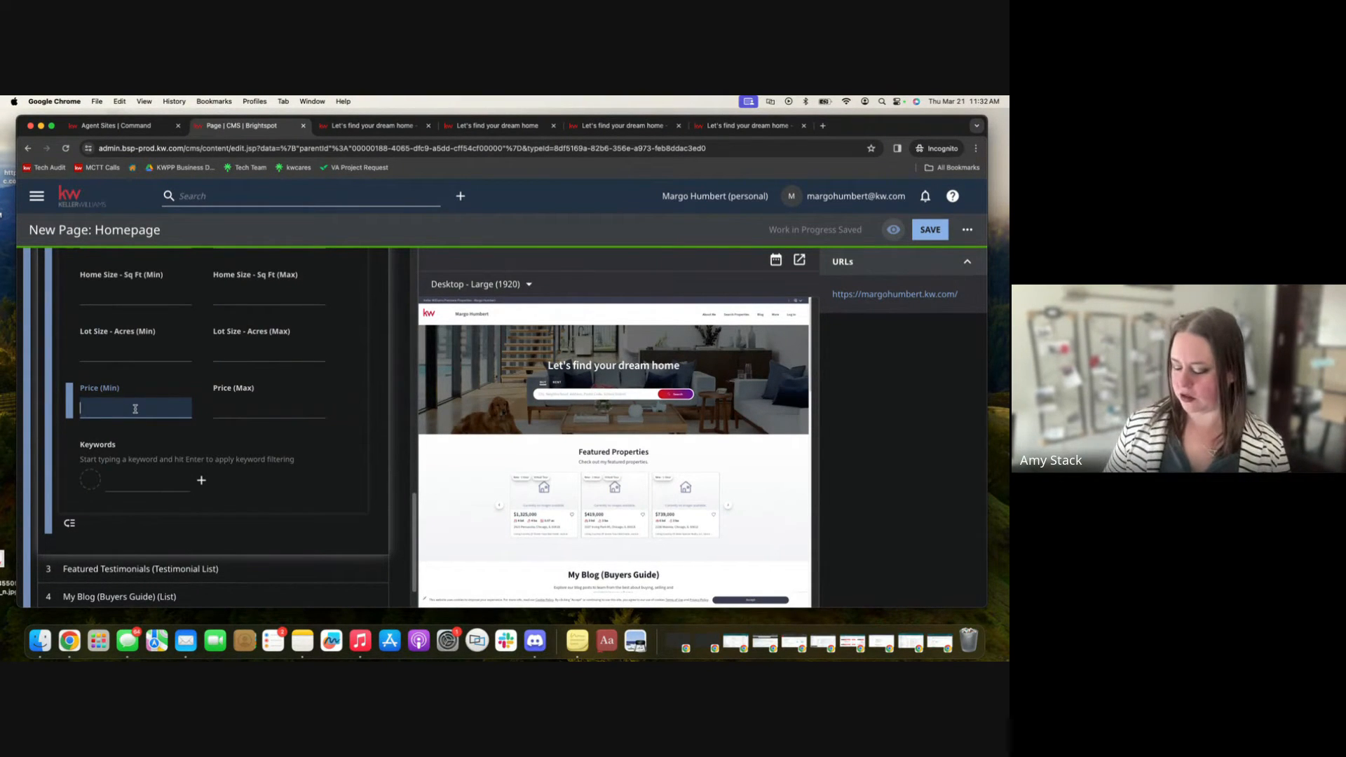
pyautogui.write('250000')
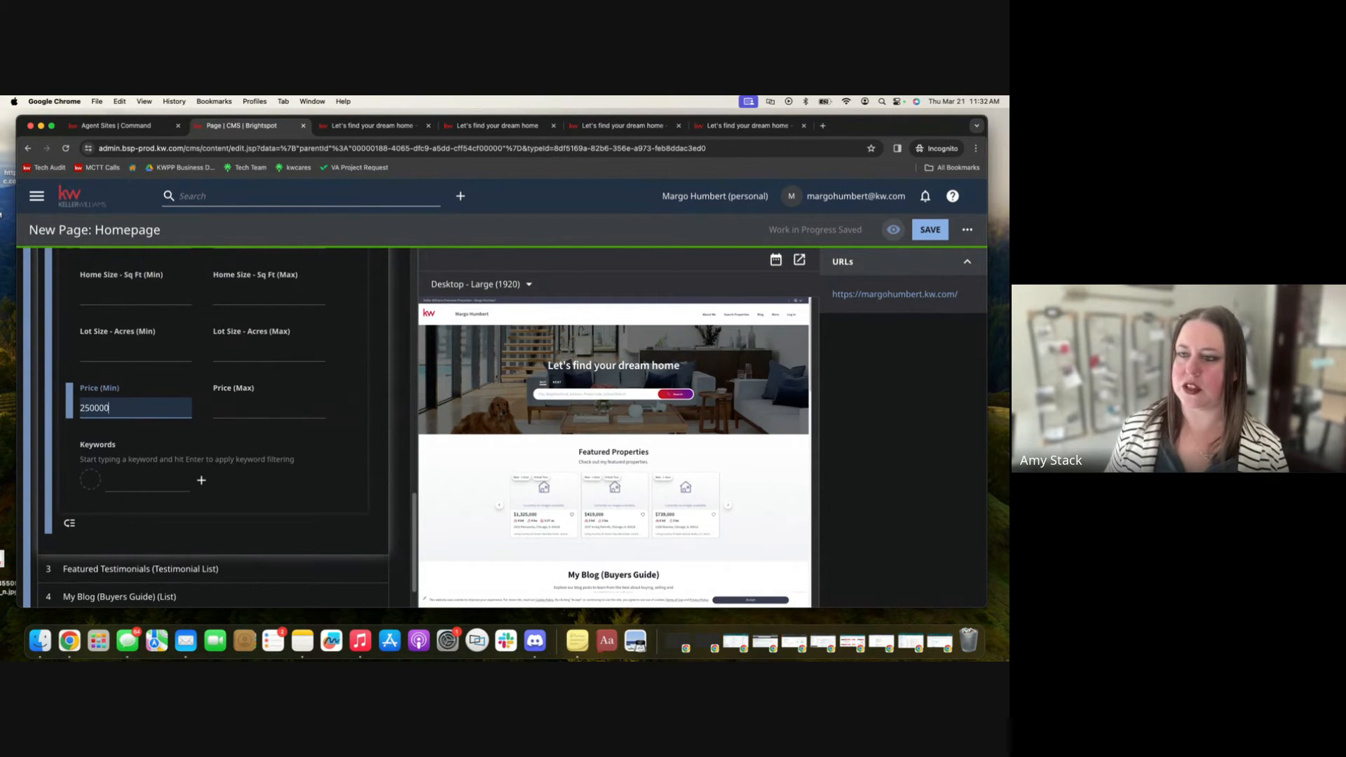
pyautogui.click(243, 407)
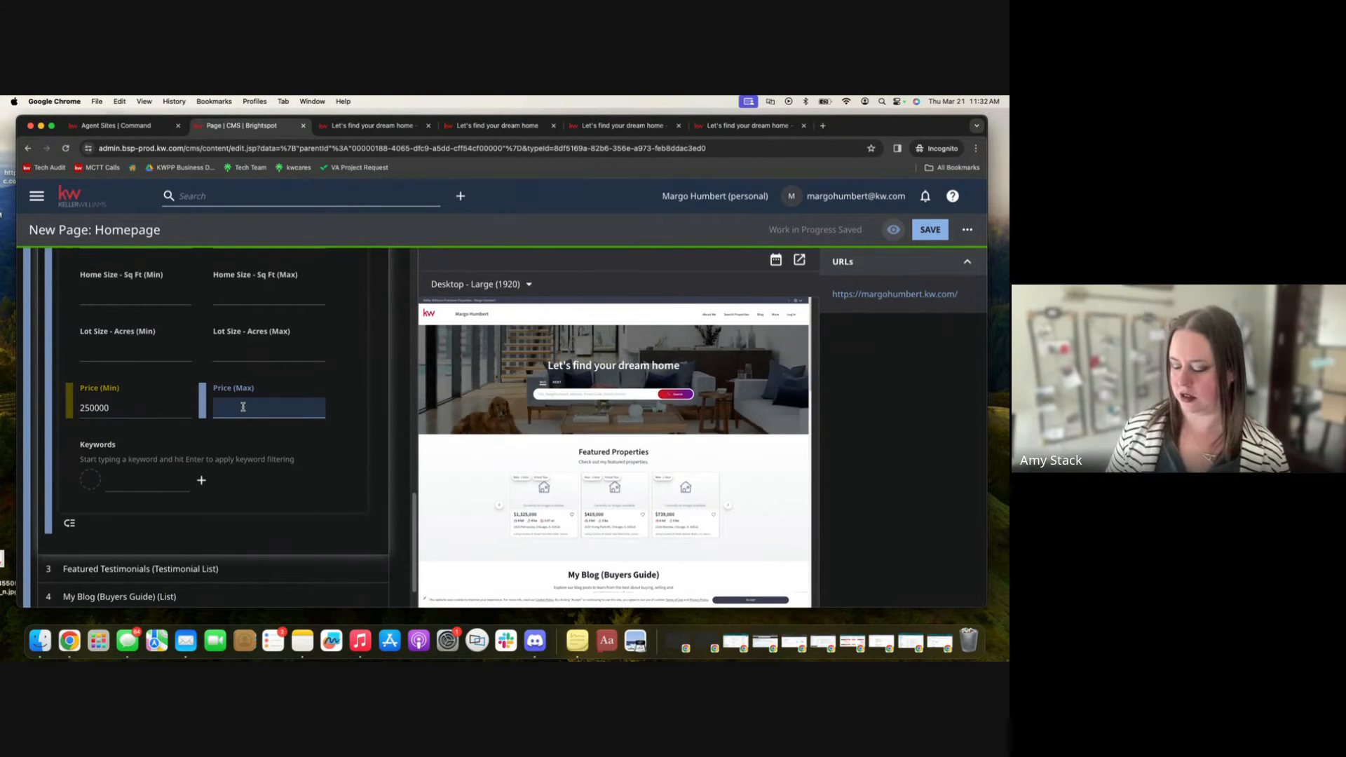
pyautogui.write('00000')
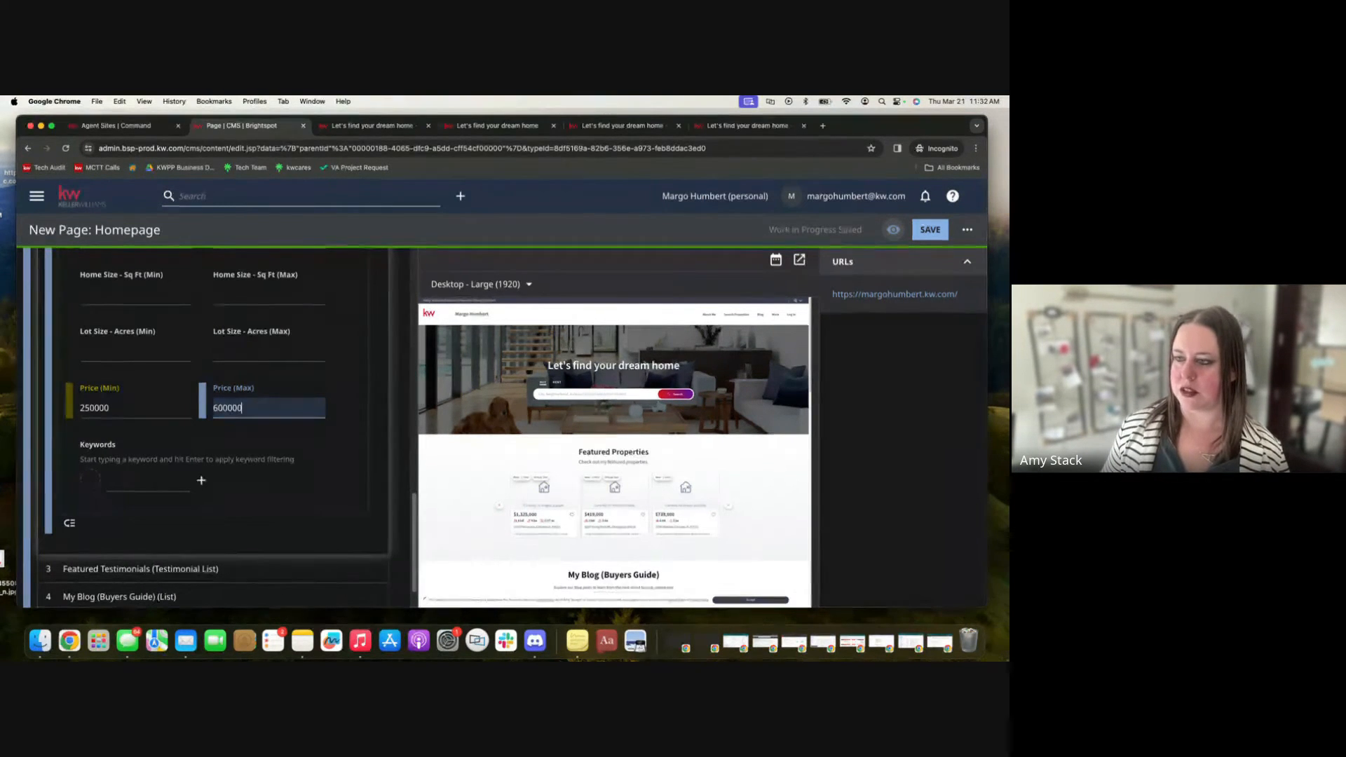
pyautogui.click(355, 399)
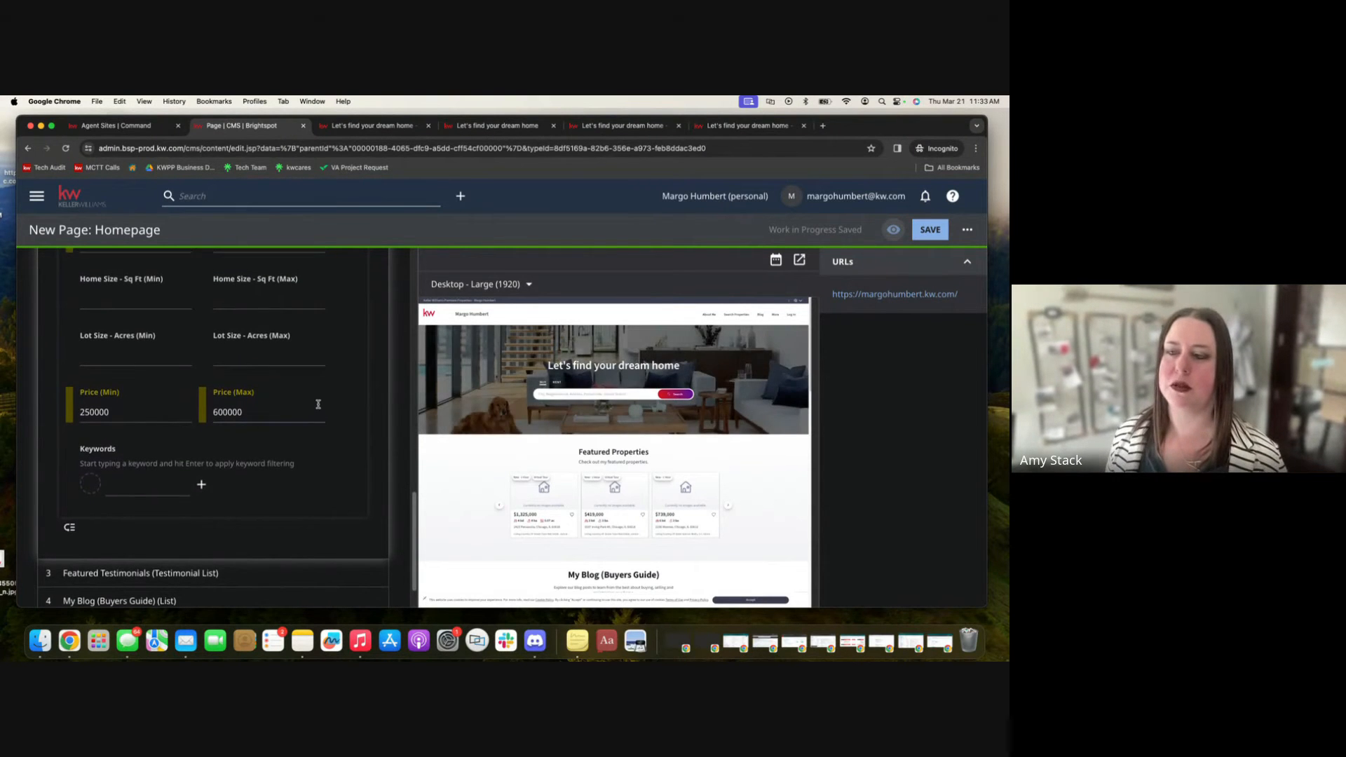
# Save the homepage with the updated featured listing filters.
pyautogui.scroll(3, 319, 404)
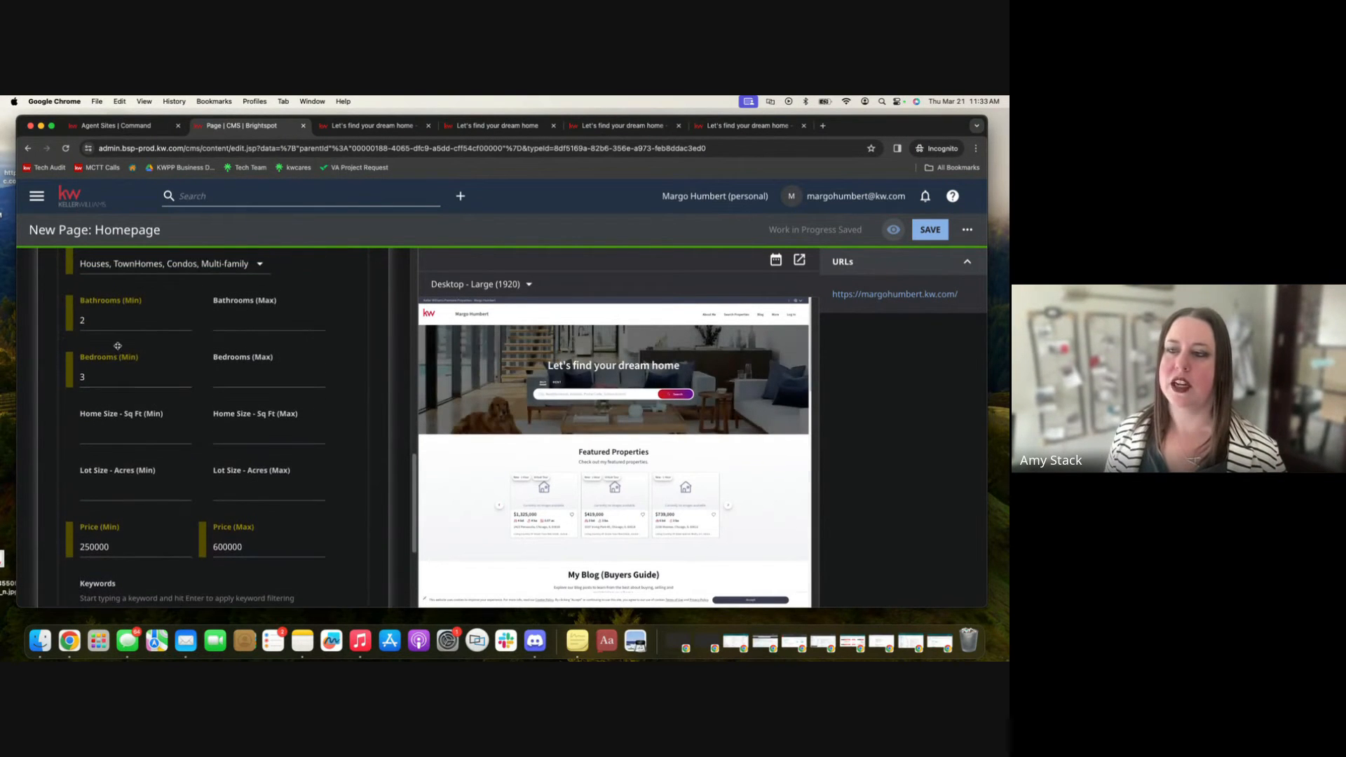
pyautogui.scroll(2, 134, 359)
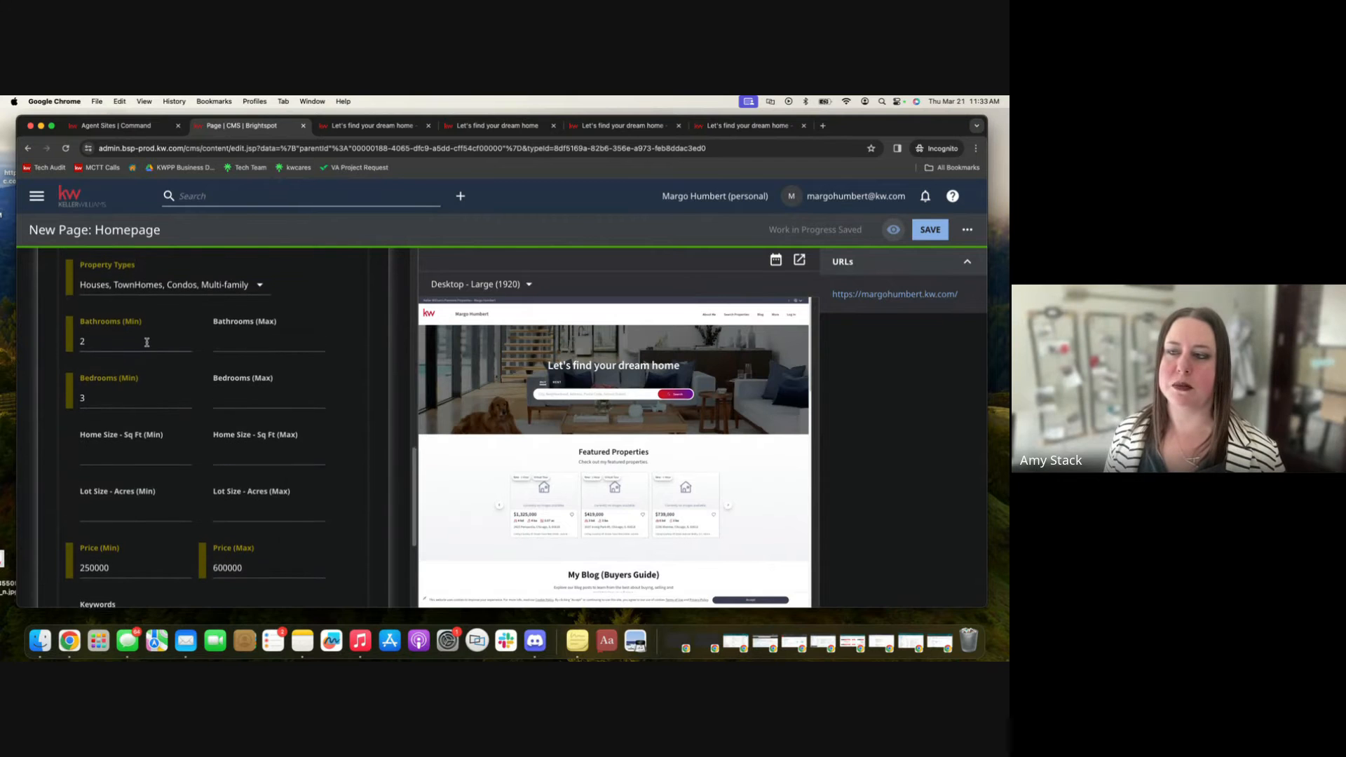
pyautogui.scroll(3, 168, 340)
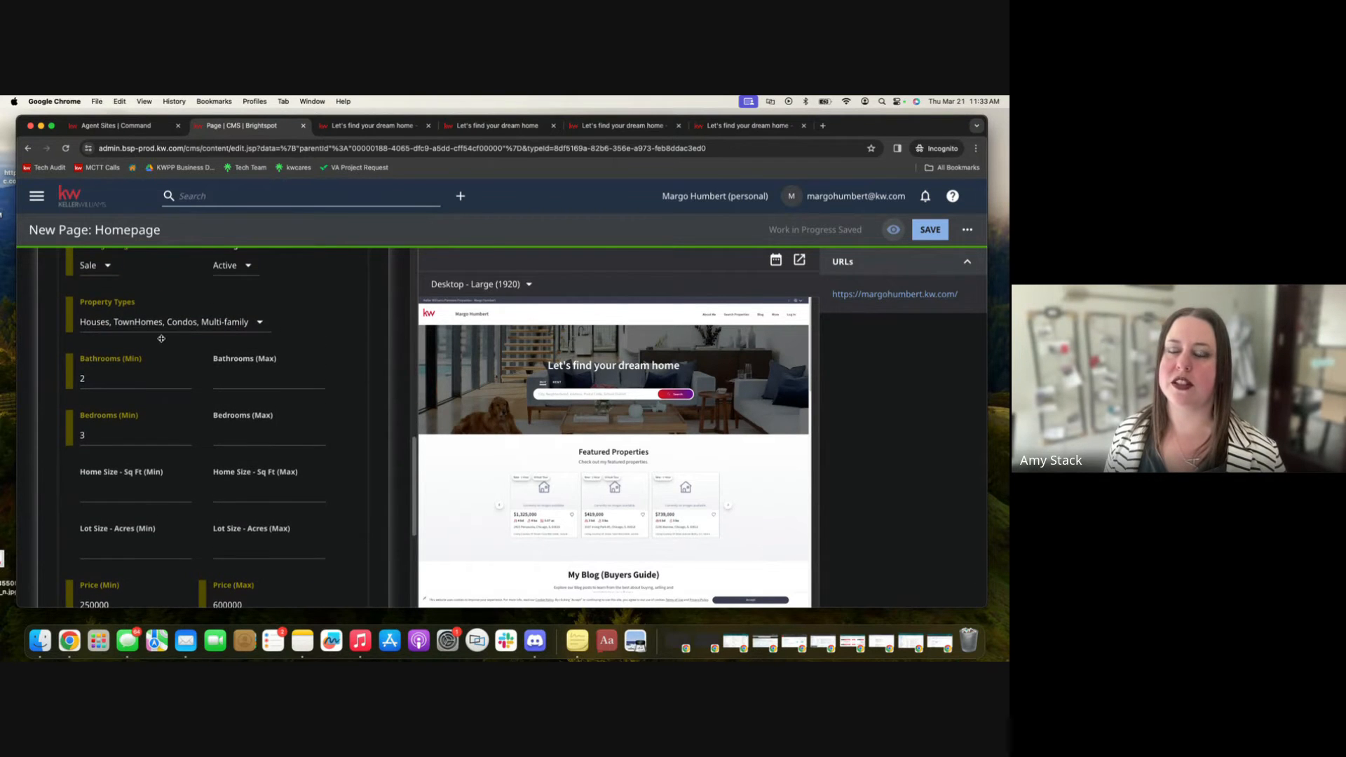
pyautogui.scroll(3, 198, 326)
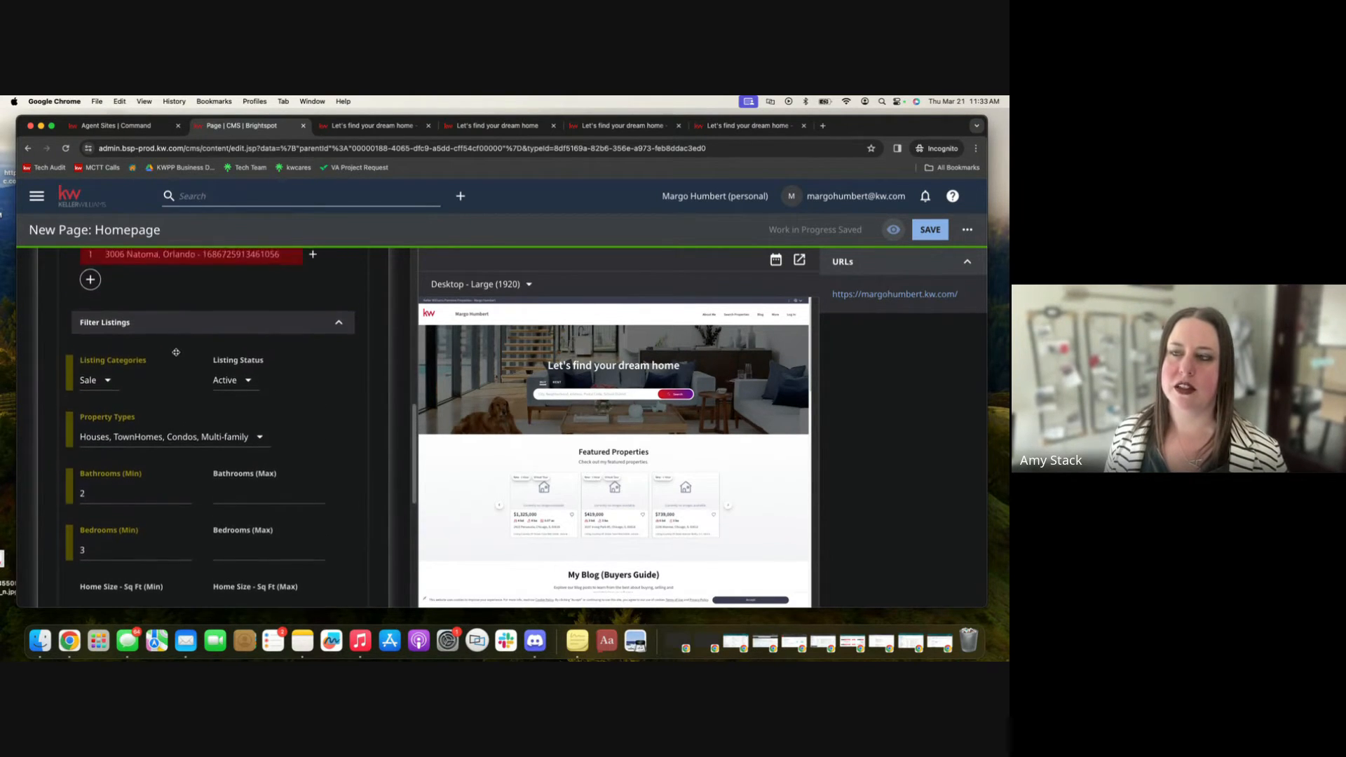
pyautogui.scroll(-15, 290, 297)
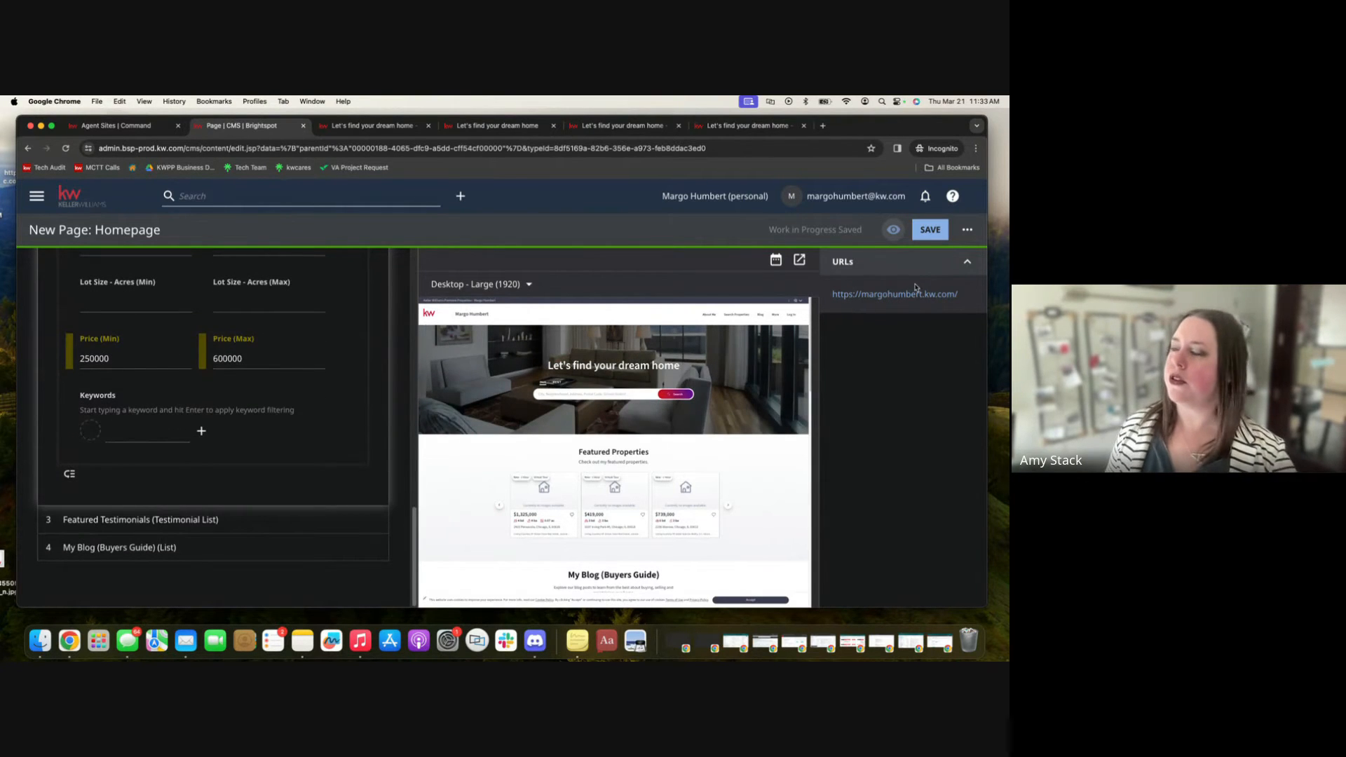
pyautogui.click(932, 233)
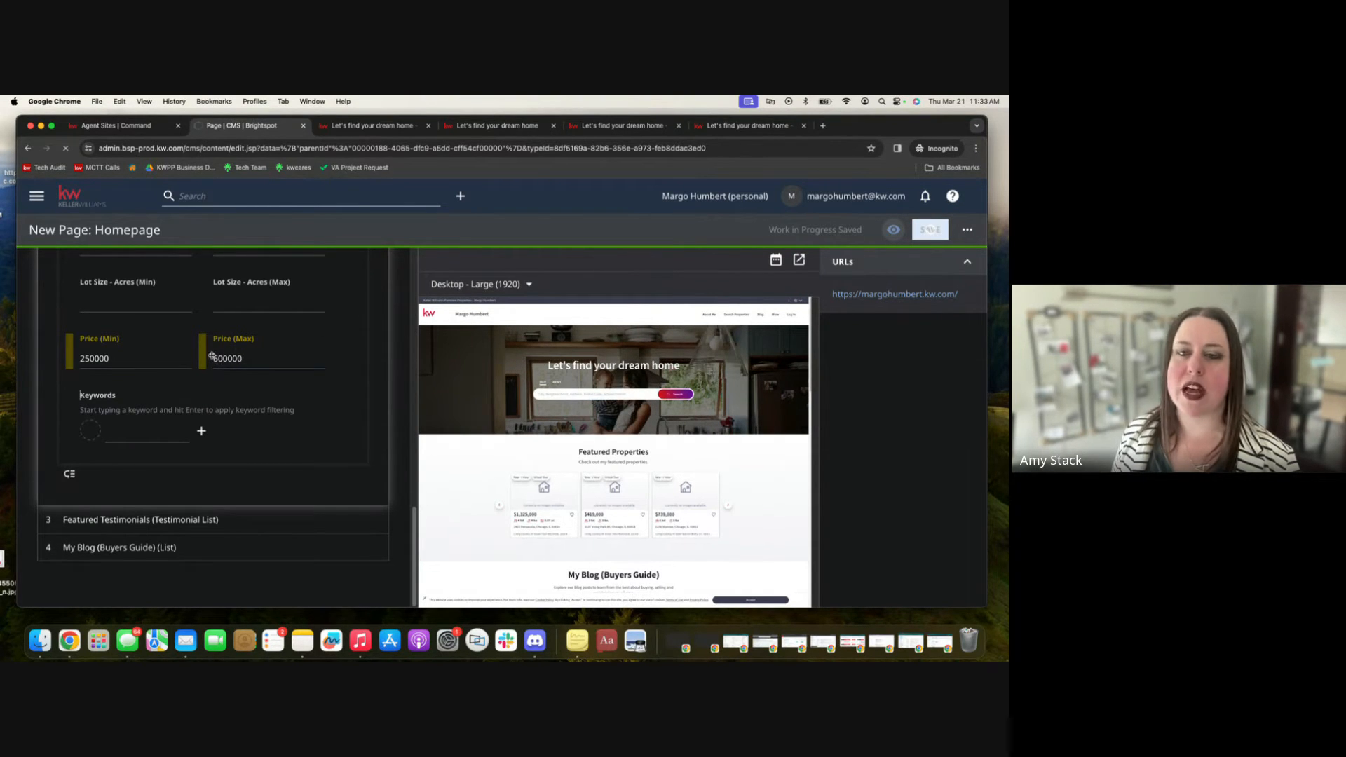
# Reload the homepage editor page.
pyautogui.scroll(10, 306, 350)
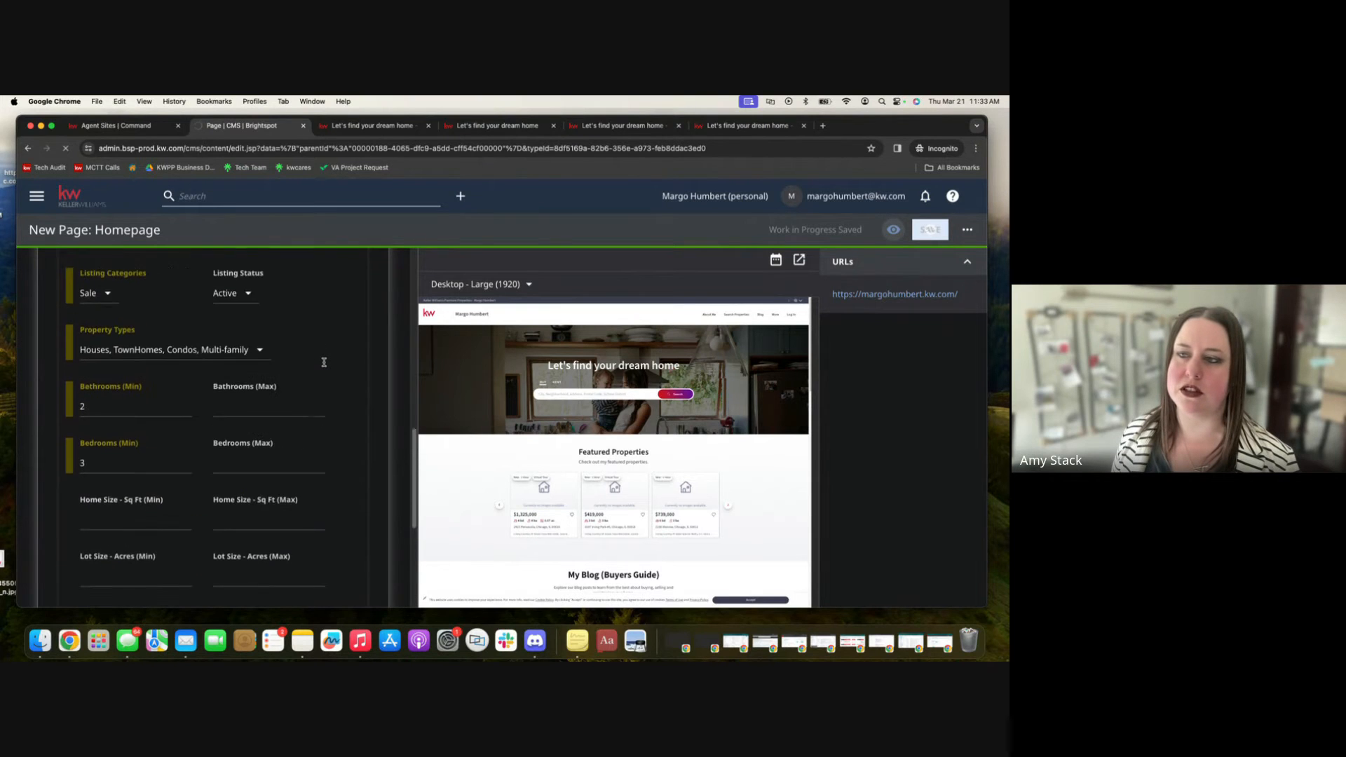
pyautogui.scroll(3, 324, 362)
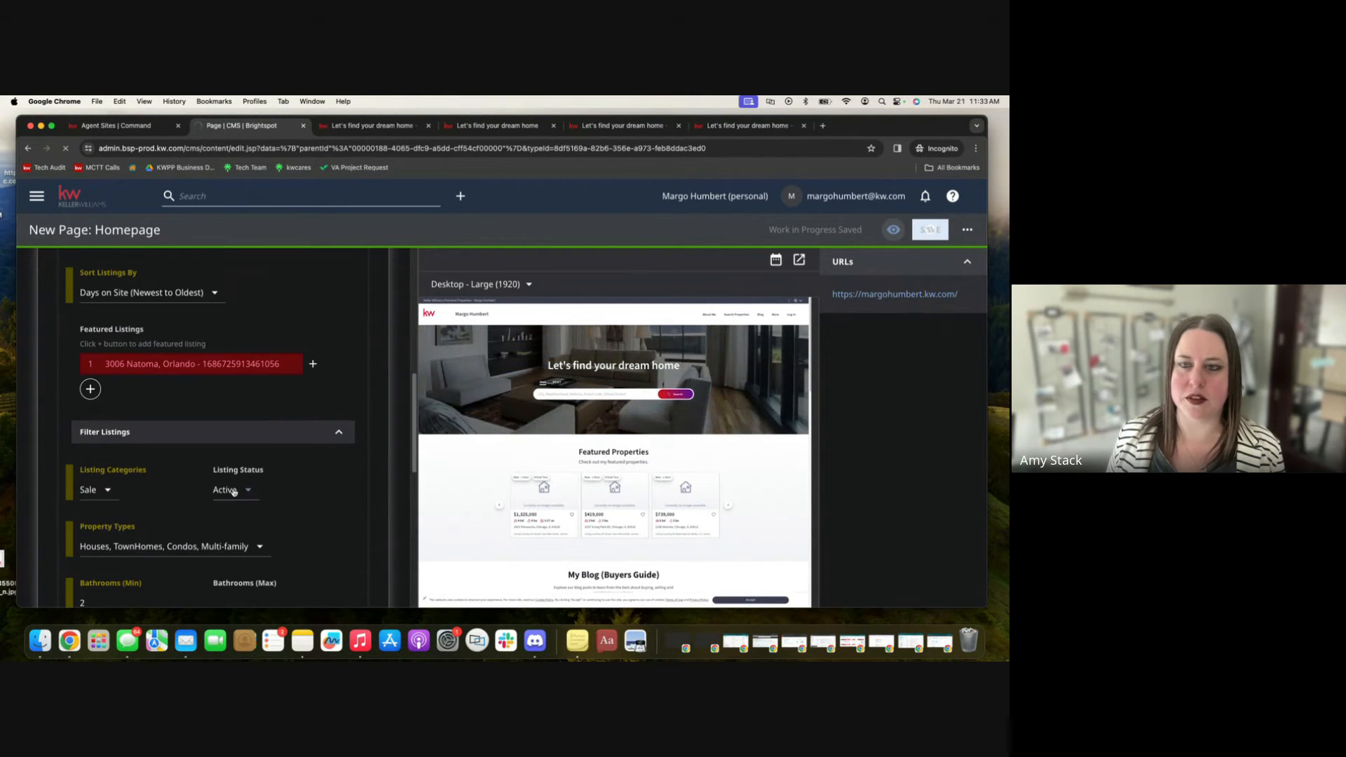
pyautogui.scroll(-5, 235, 492)
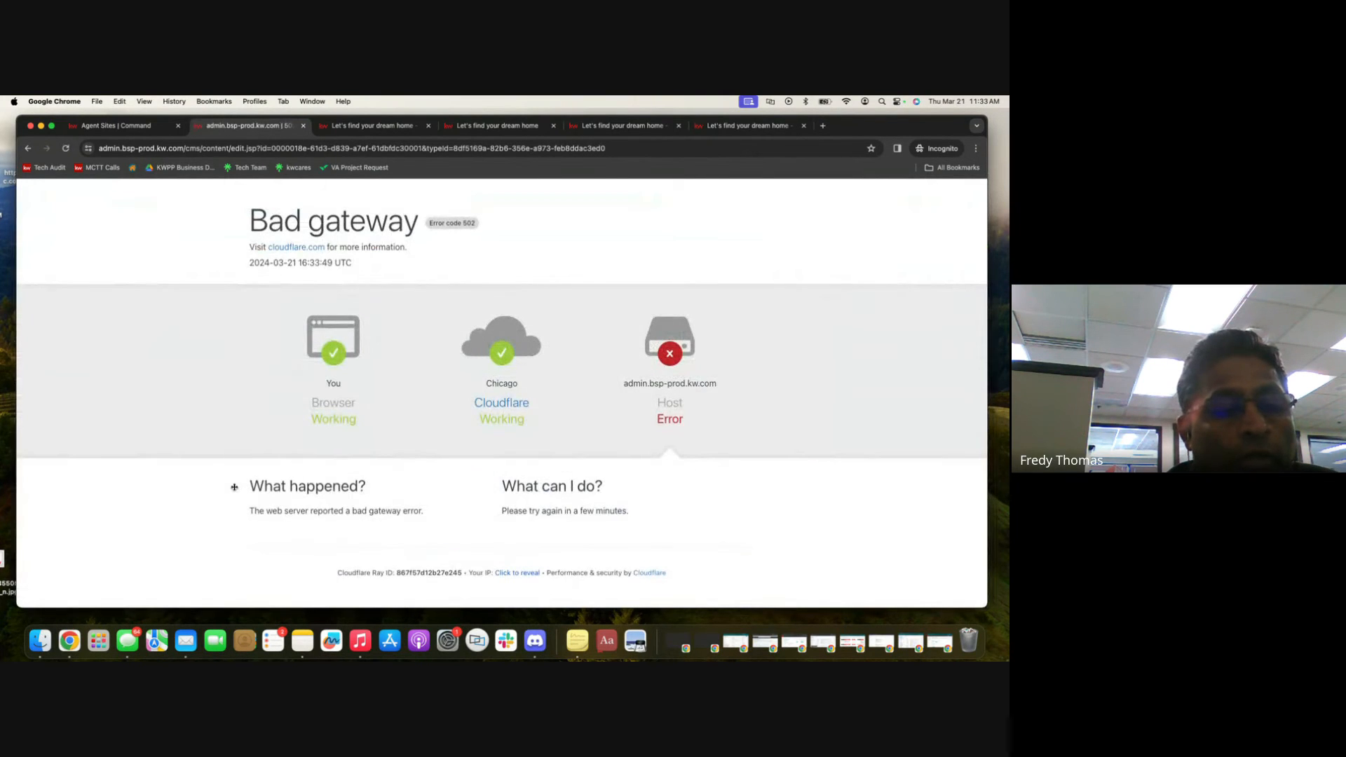
pyautogui.click(65, 148)
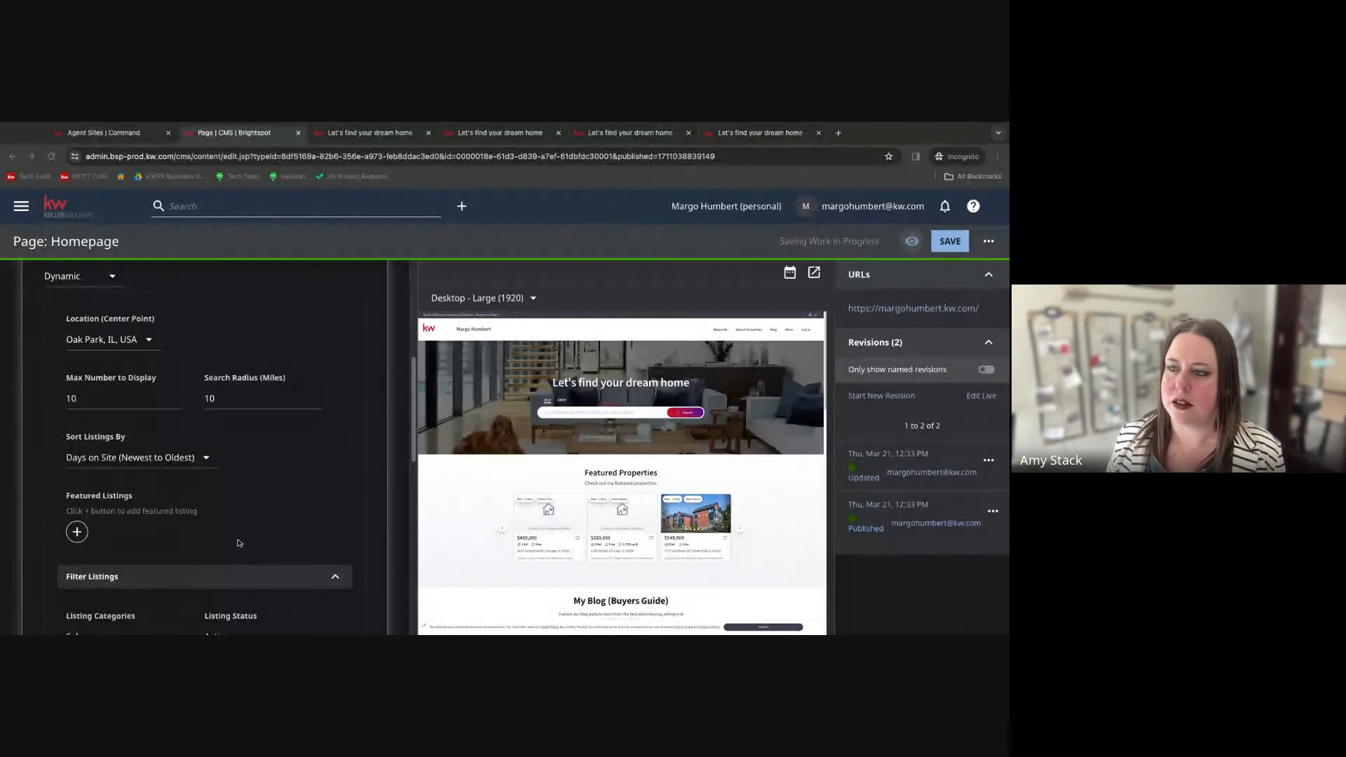
# Review the saved featured properties filter settings and collapse the featured properties section.
pyautogui.scroll(1, 155, 443)
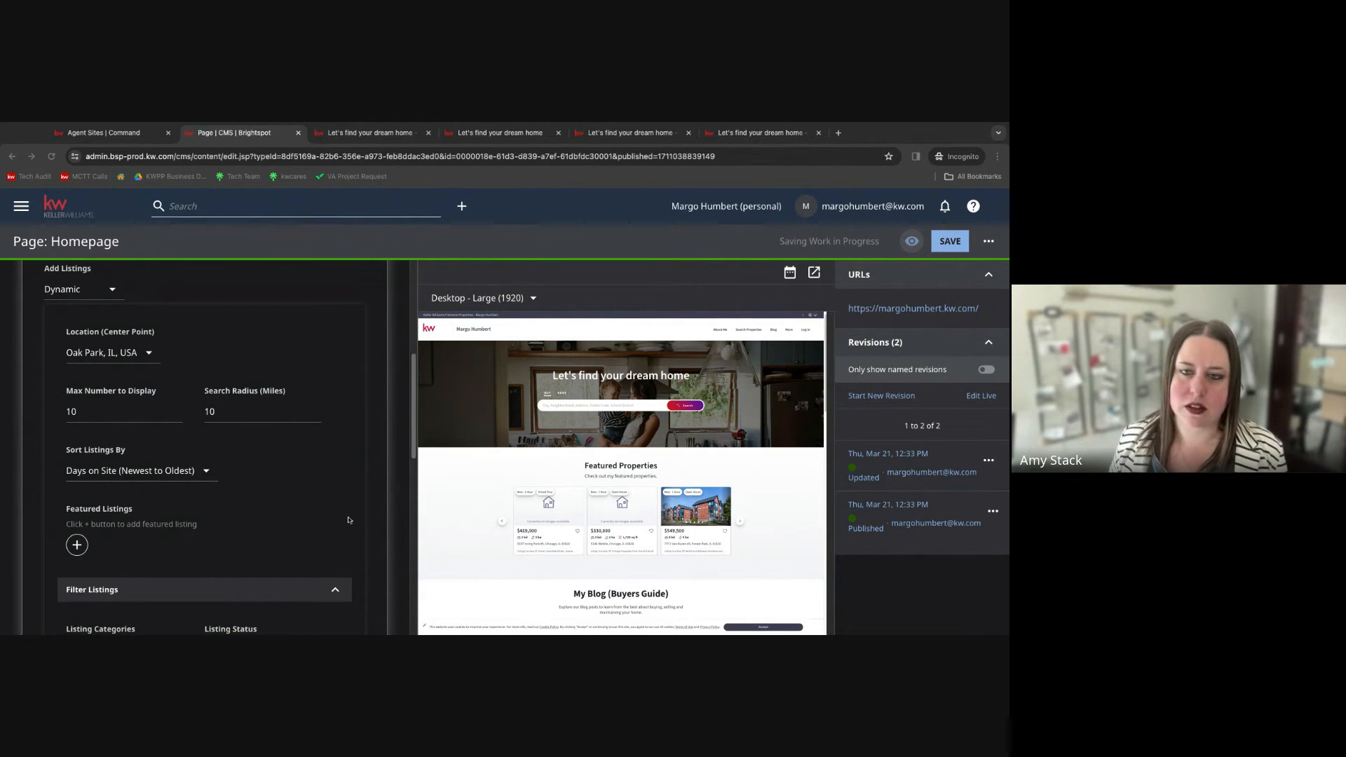
pyautogui.scroll(-10, 282, 515)
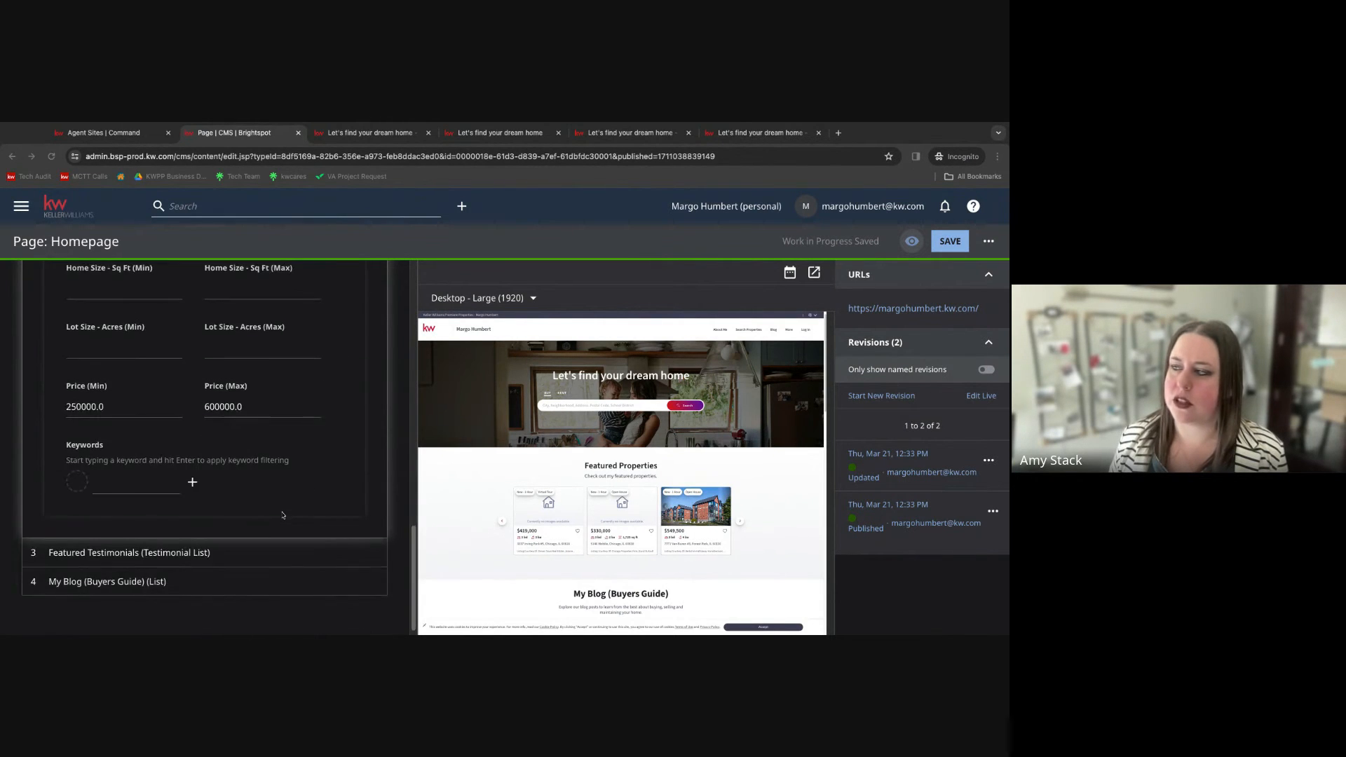
pyautogui.scroll(11, 282, 515)
pyautogui.scroll(4, 283, 515)
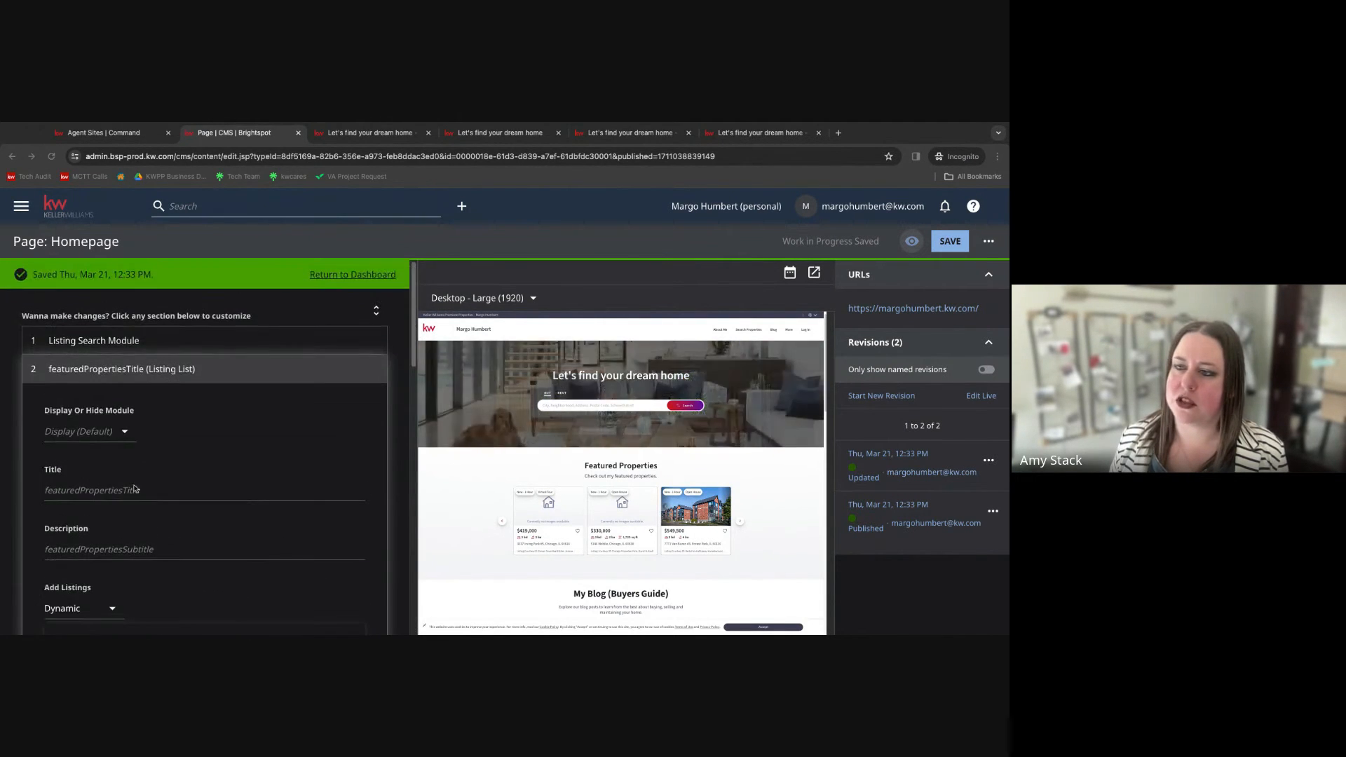
pyautogui.click(34, 371)
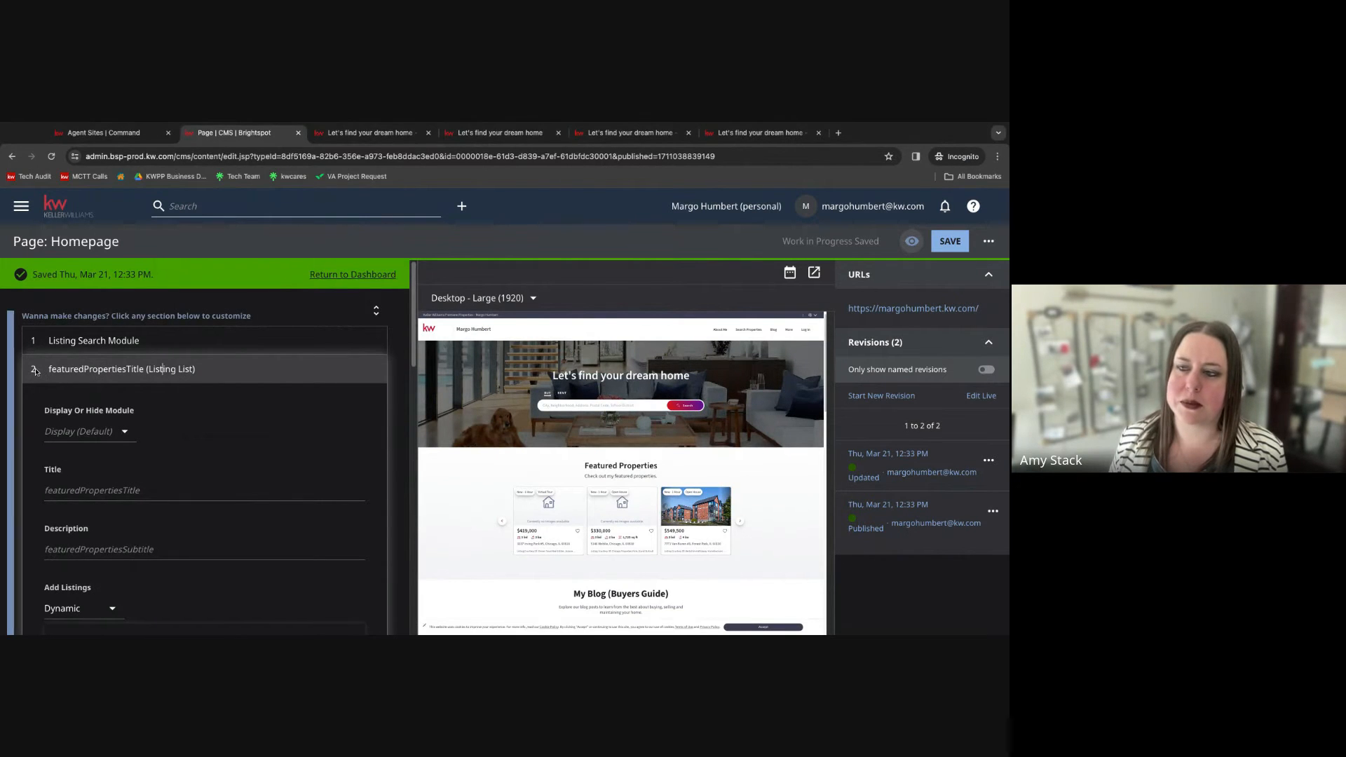
pyautogui.click(32, 372)
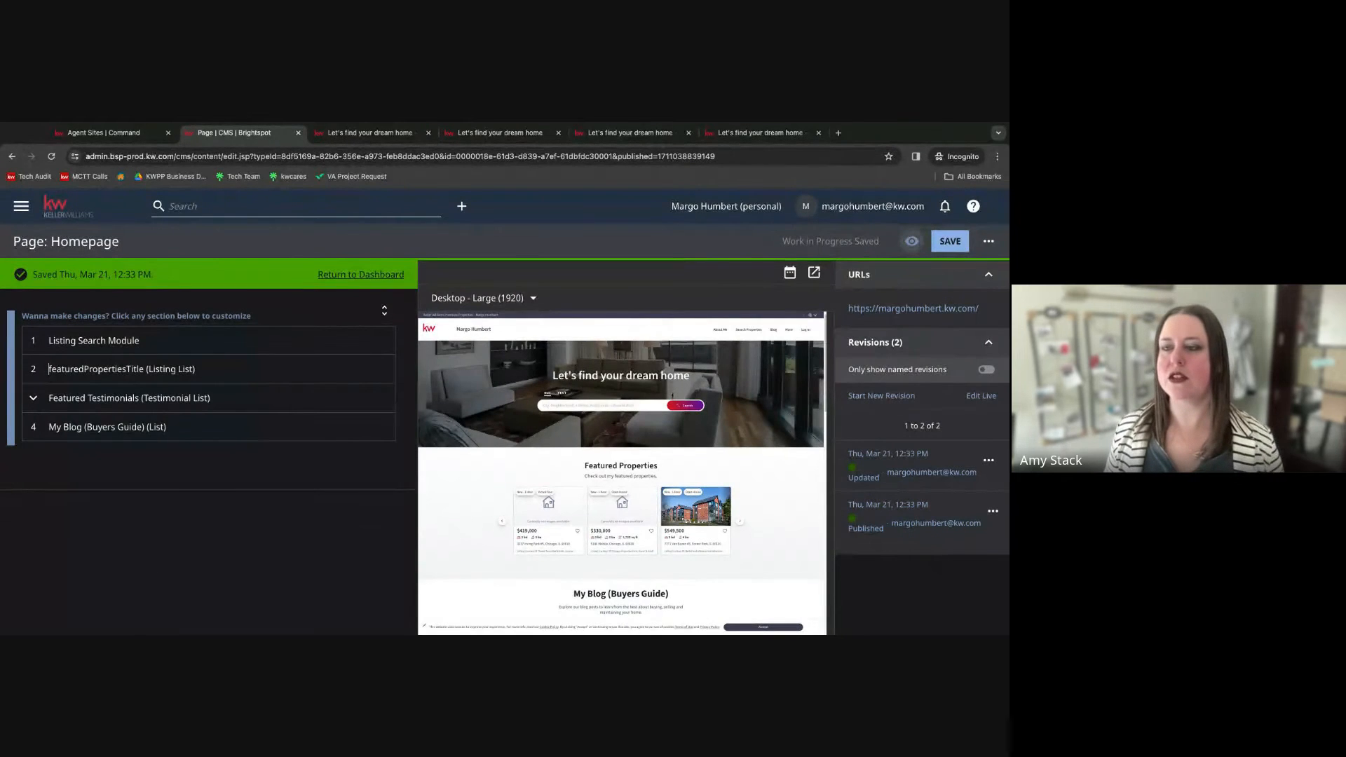
# Expand the Featured Testimonials section and scroll through its display, title, description and item stream settings.
pyautogui.click(49, 397)
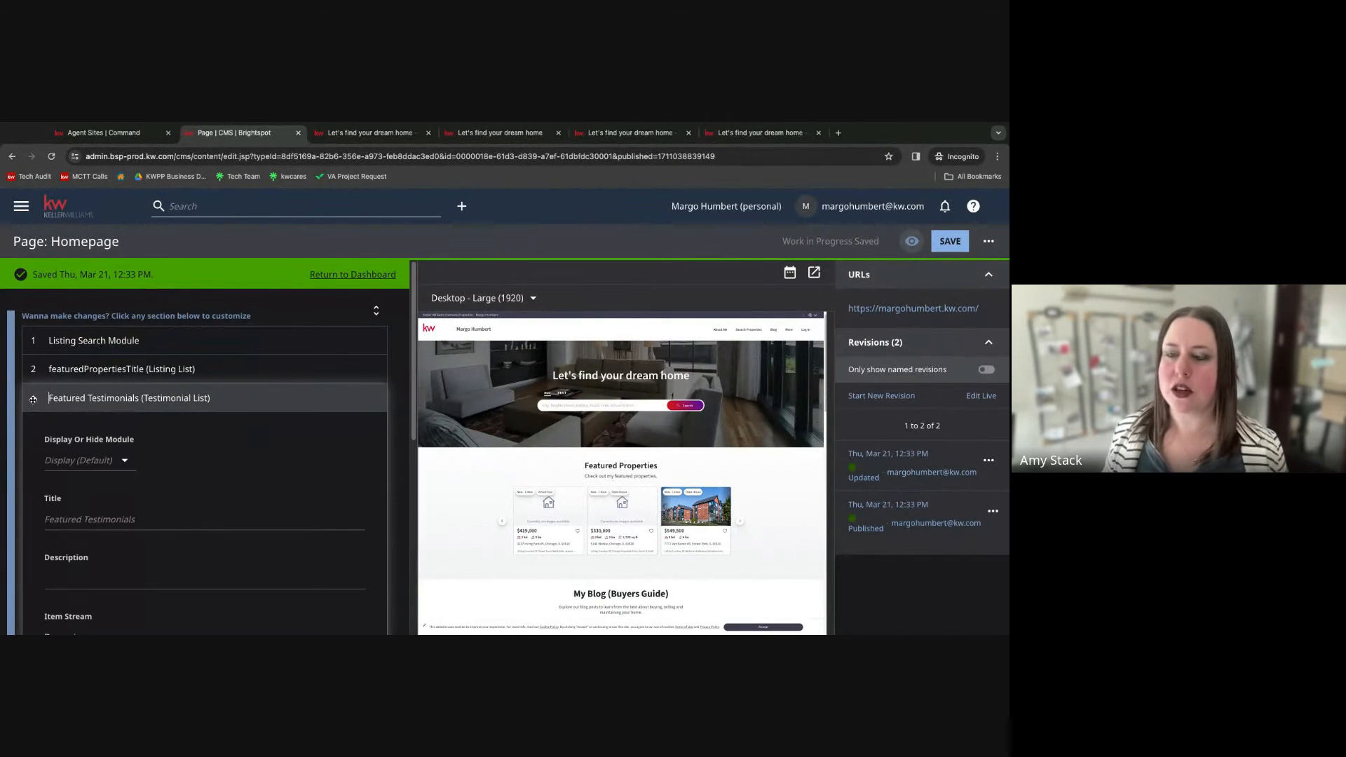
pyautogui.scroll(-2, 242, 479)
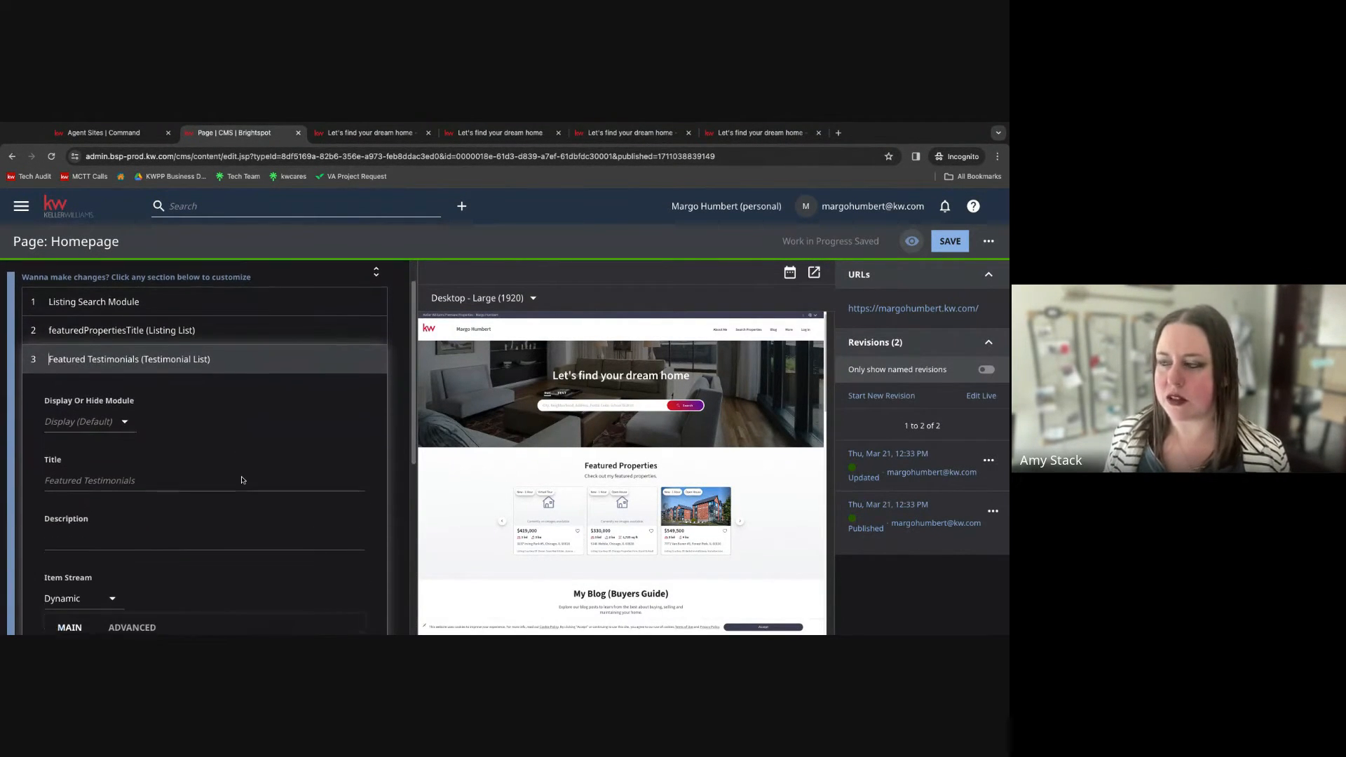
pyautogui.scroll(-1, 242, 476)
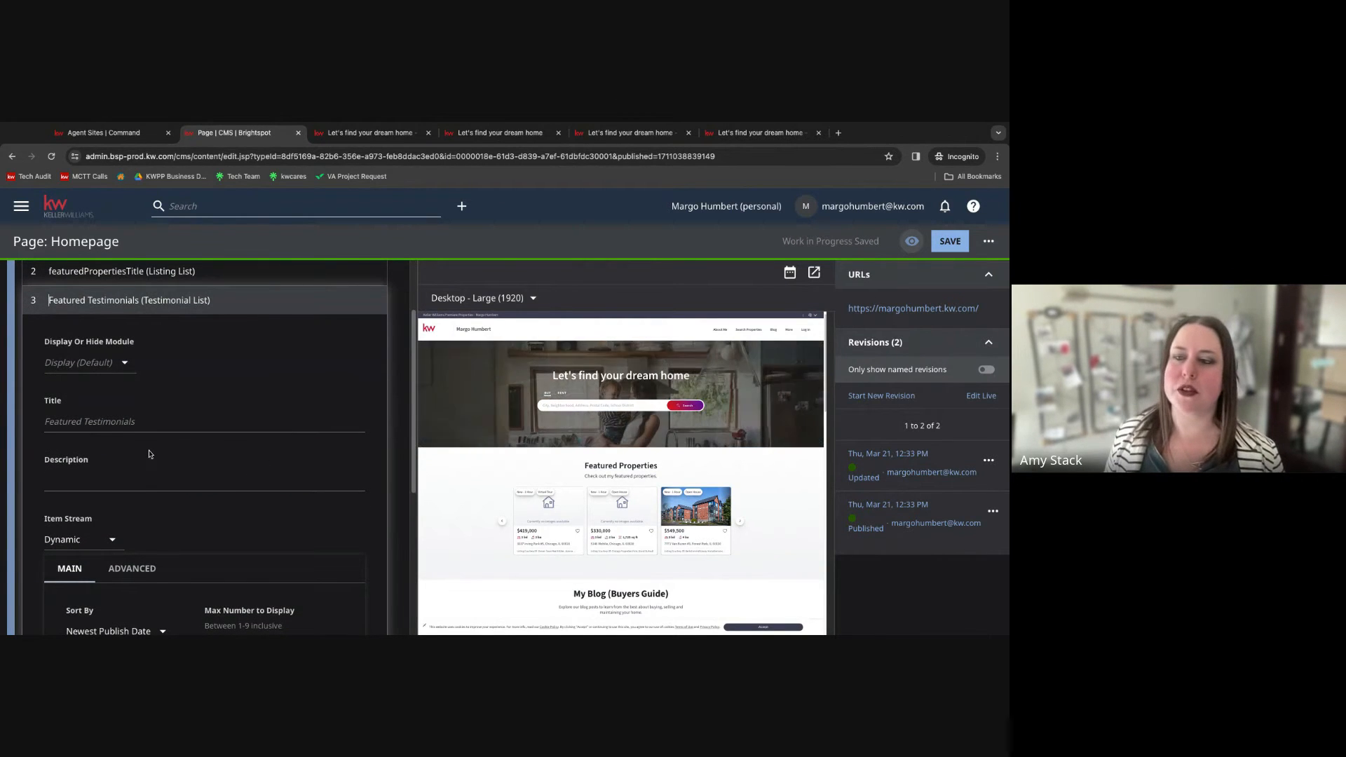
pyautogui.scroll(-1, 66, 364)
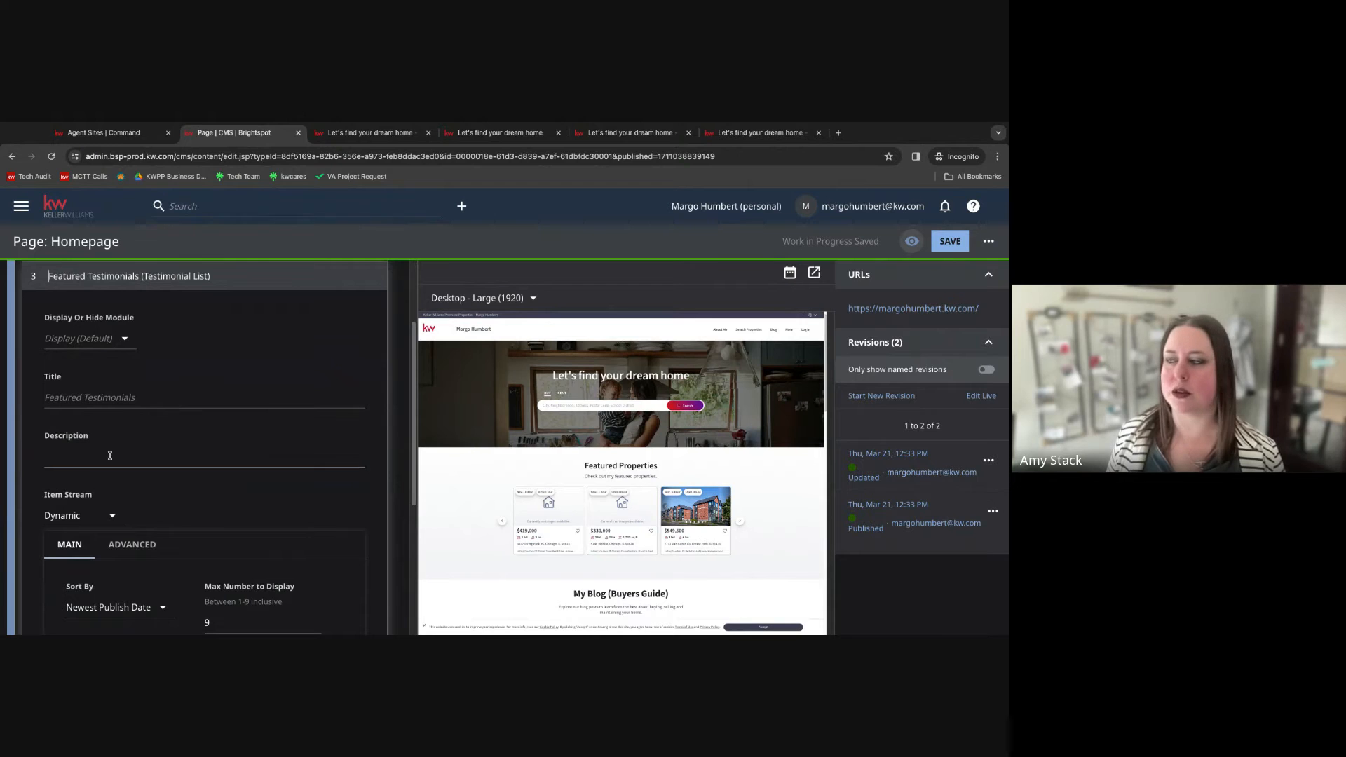
pyautogui.scroll(-2, 595, 514)
pyautogui.scroll(-1, 595, 514)
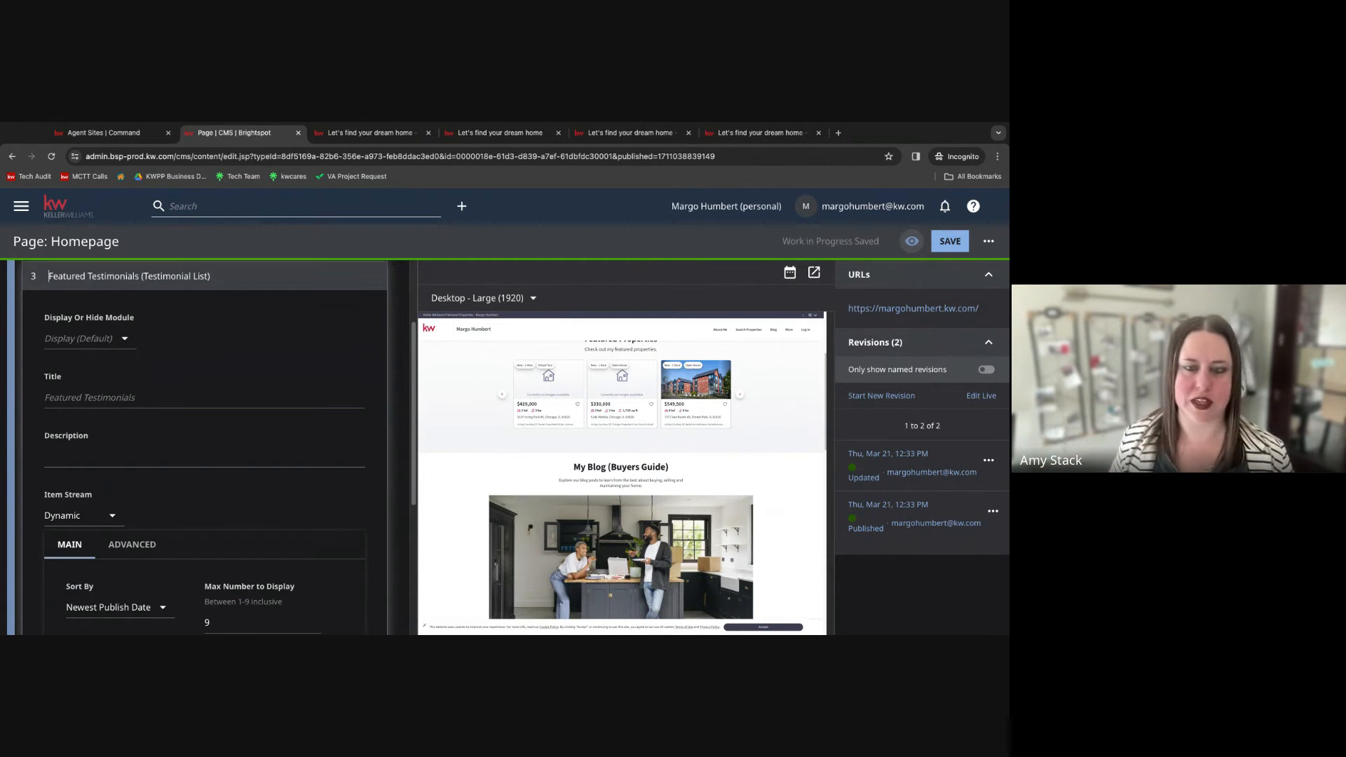
pyautogui.scroll(-3, 203, 449)
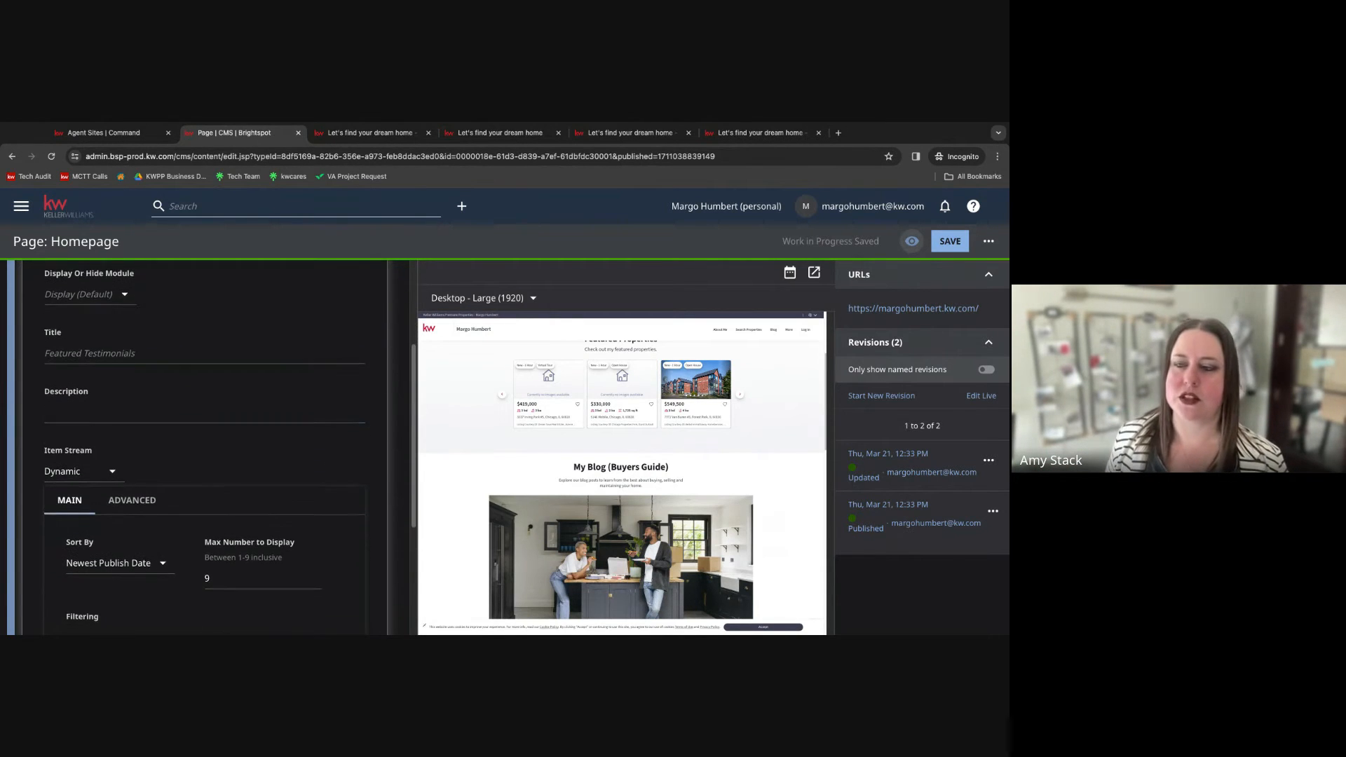
pyautogui.scroll(-2, 205, 453)
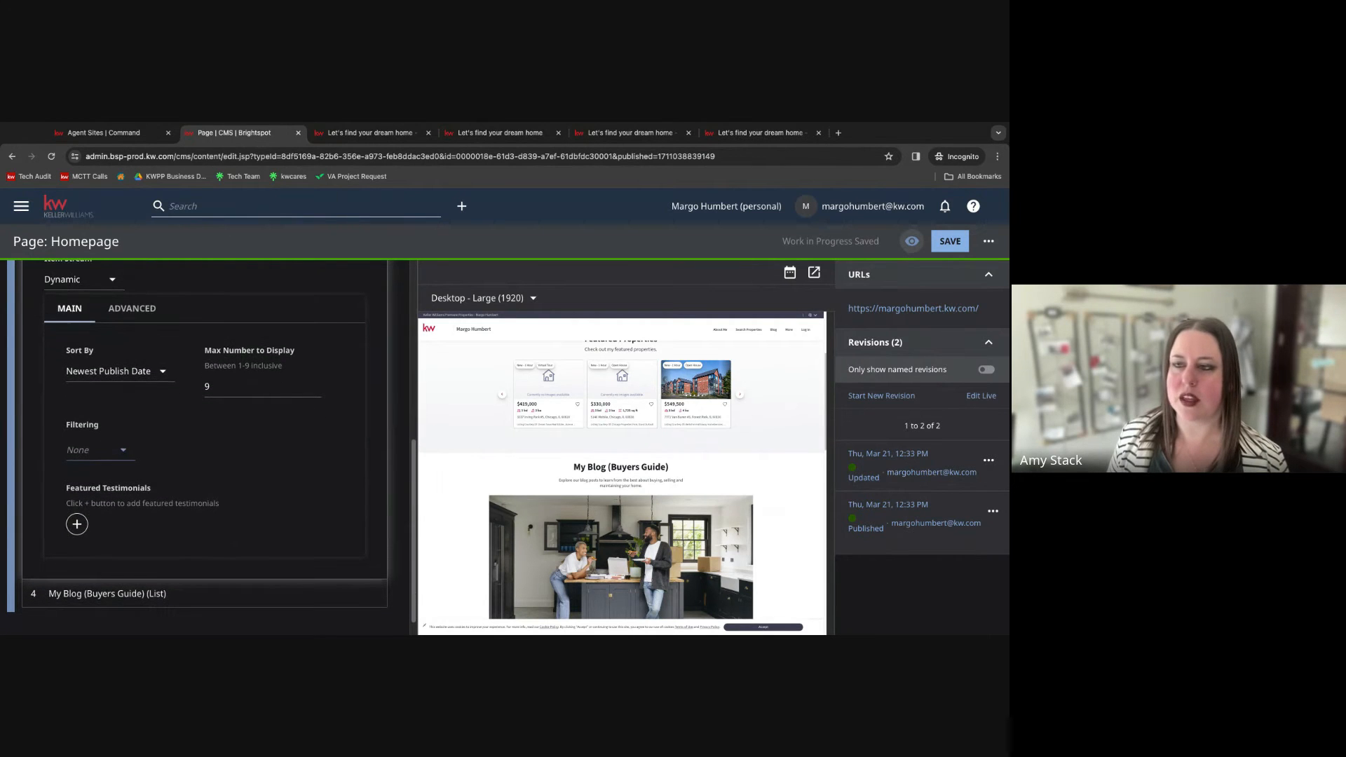
# Examine the testimonial sort order, maximum number to display and filtering options without changing them.
pyautogui.click(93, 373)
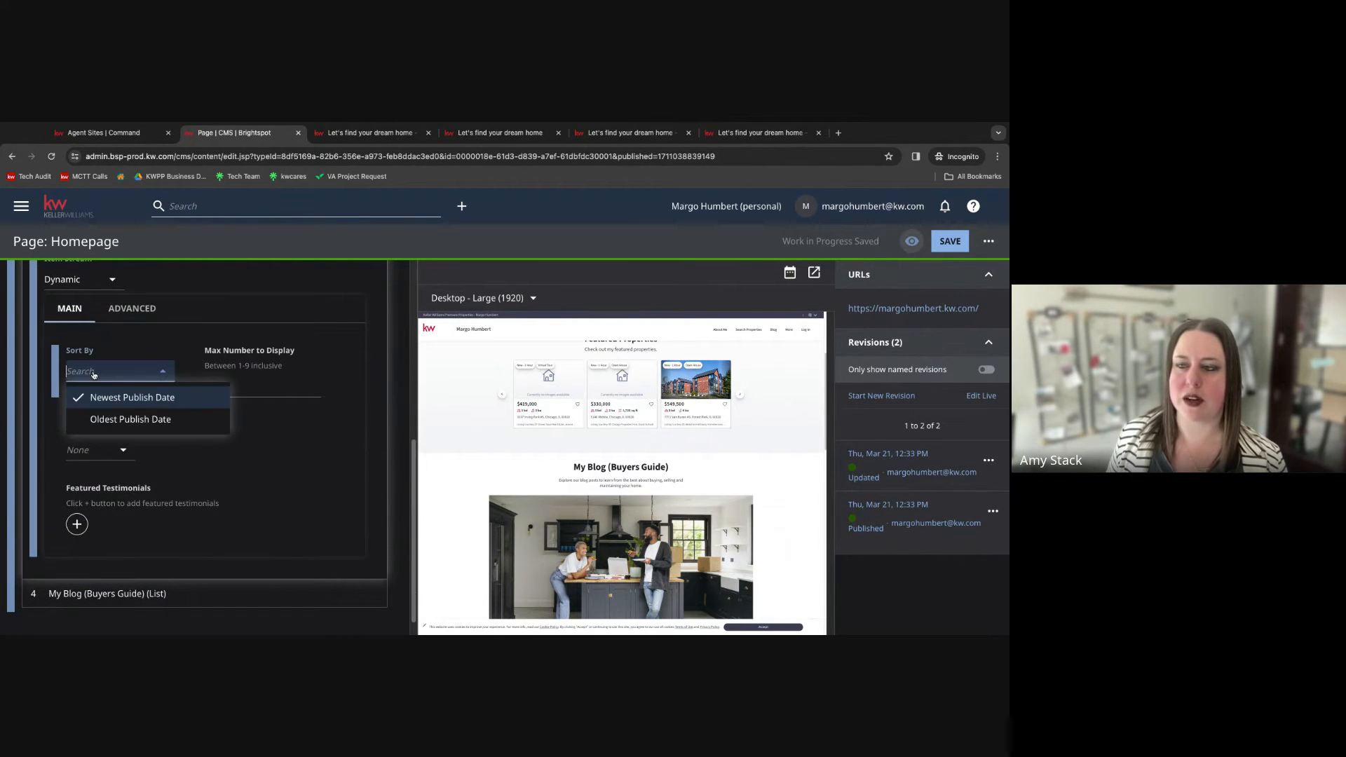
pyautogui.click(115, 397)
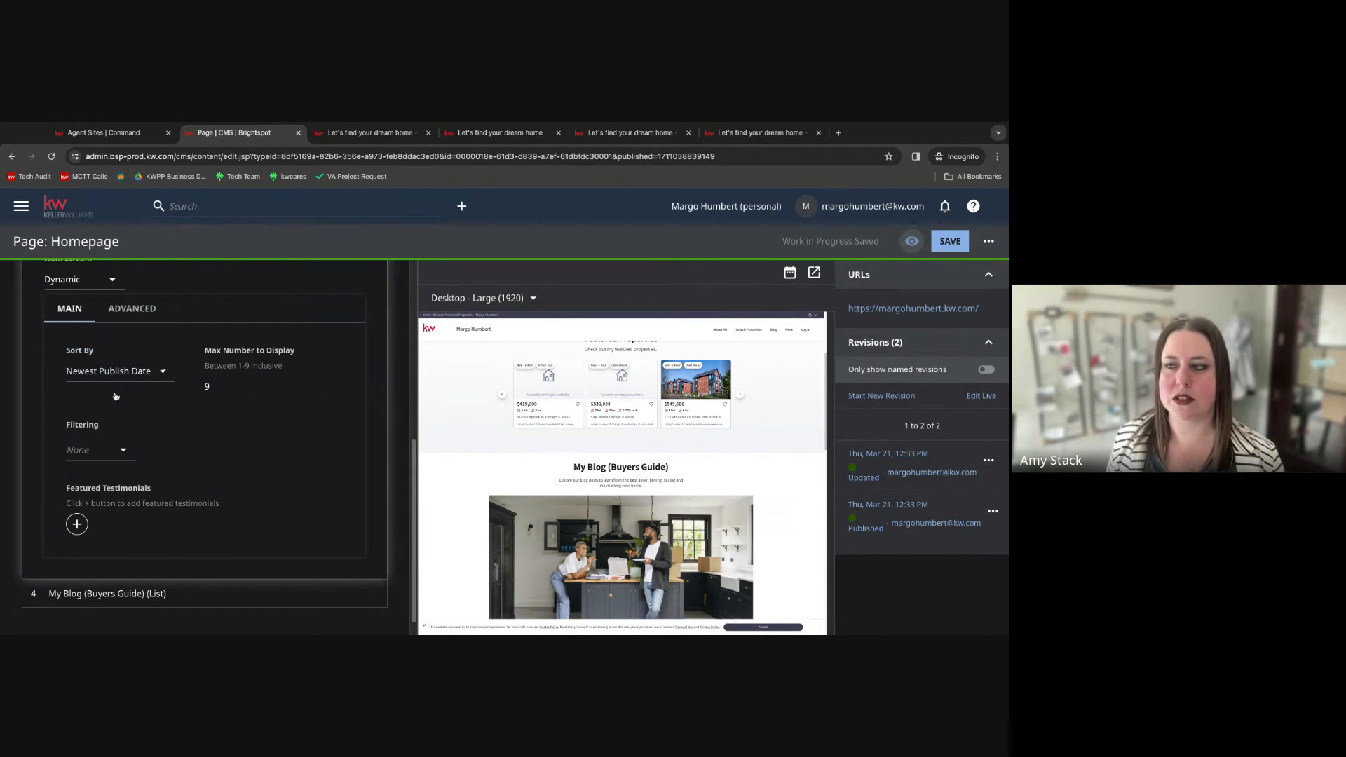
pyautogui.click(233, 387)
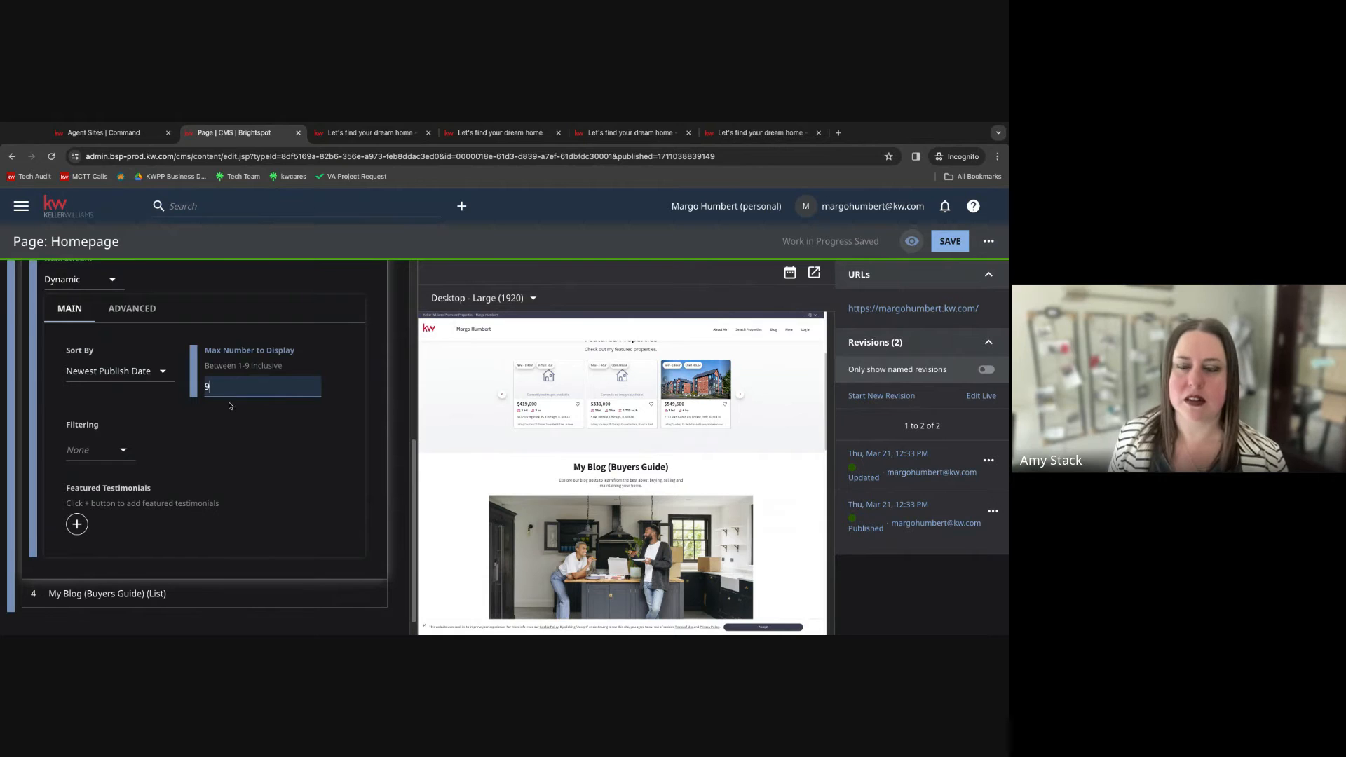
pyautogui.click(218, 447)
pyautogui.scroll(-1, 141, 448)
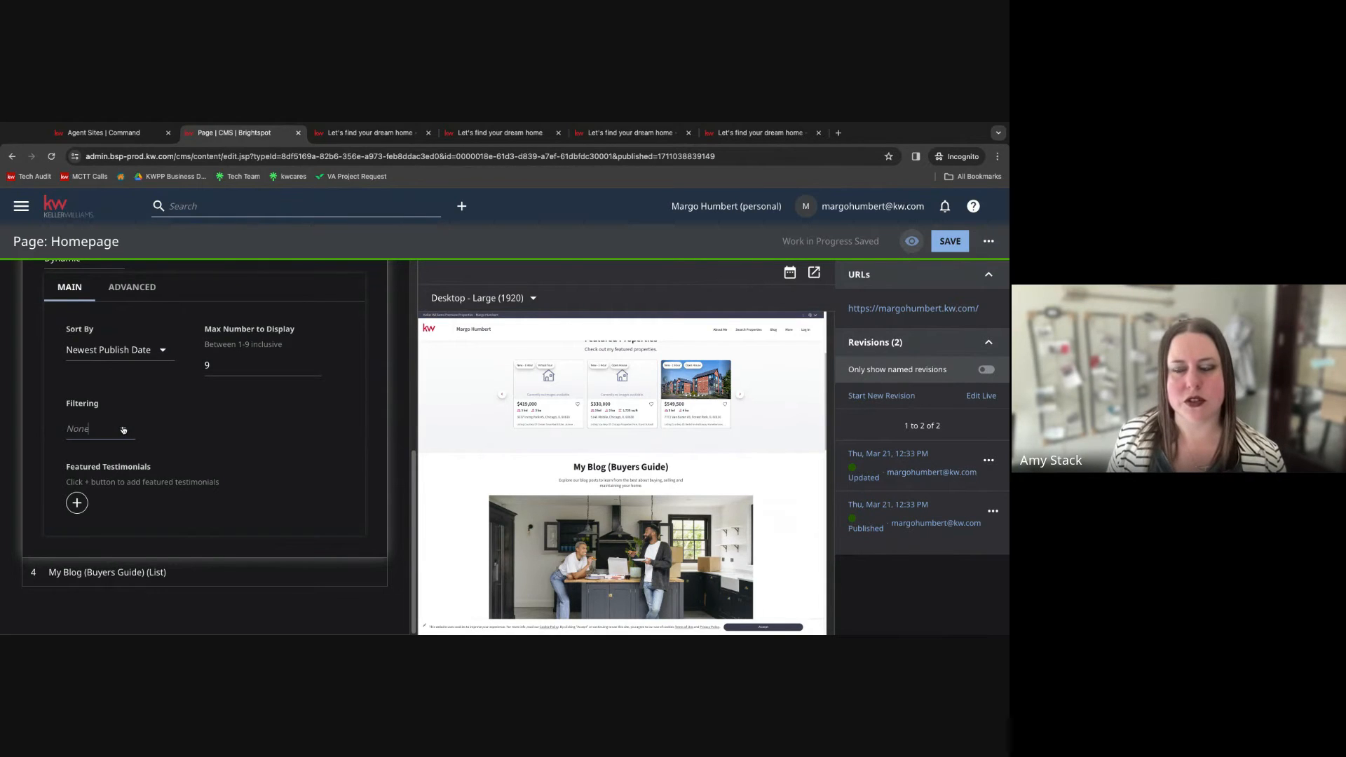
pyautogui.click(123, 430)
pyautogui.scroll(-1, 144, 338)
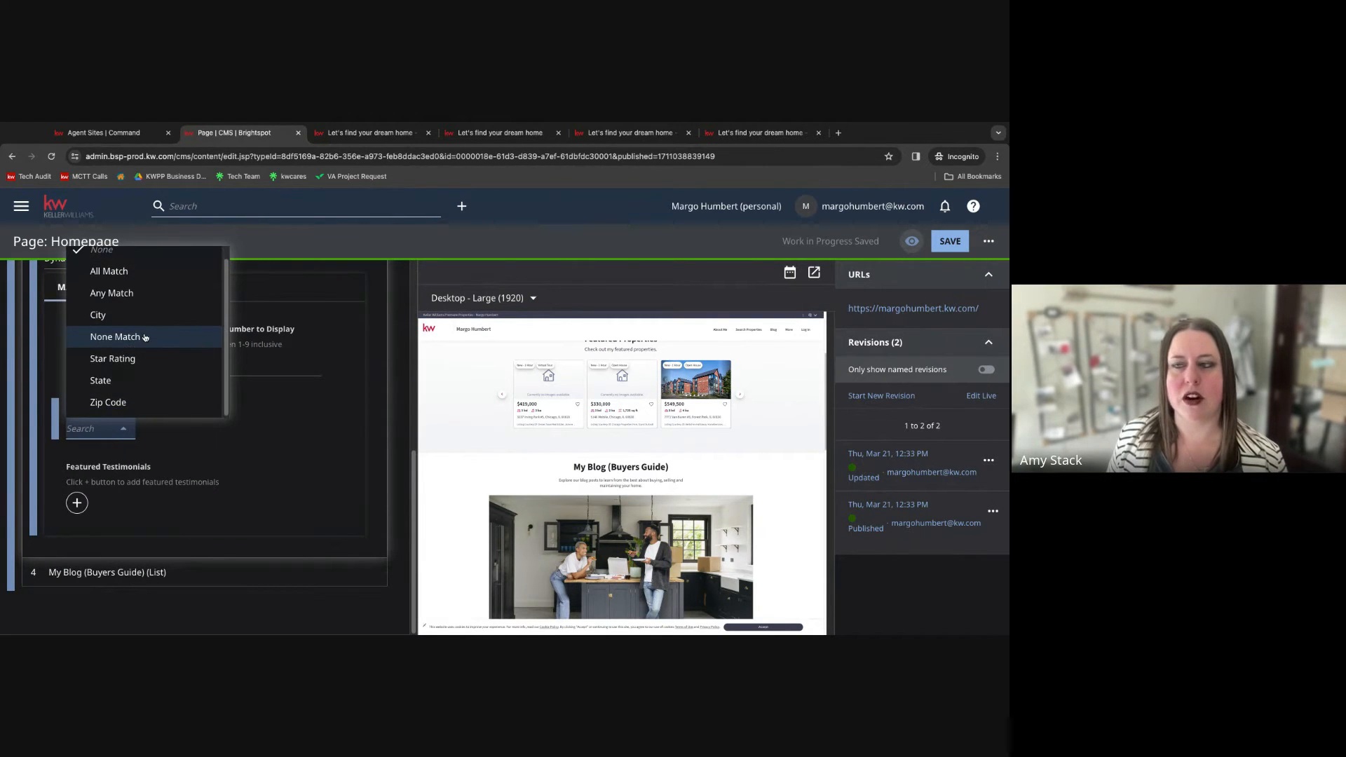
pyautogui.press('Up')
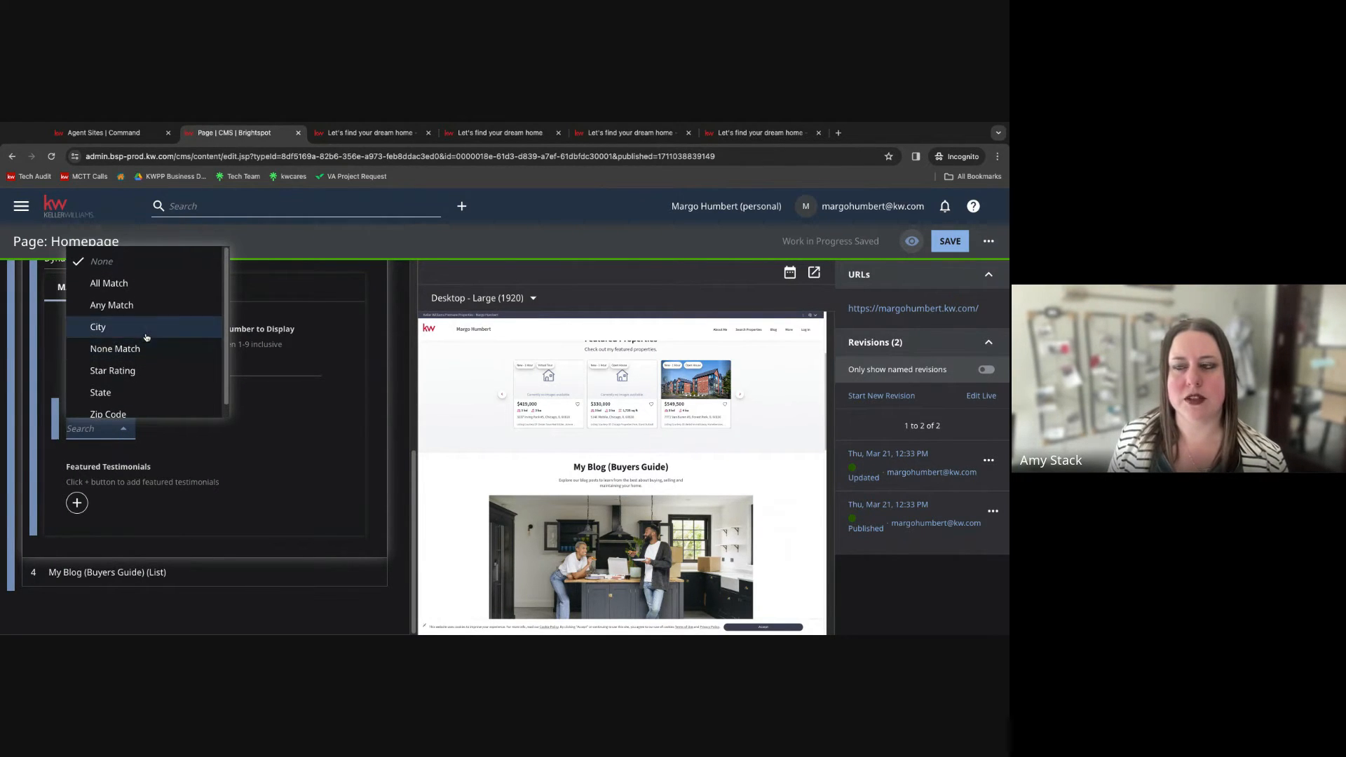
pyautogui.click(186, 436)
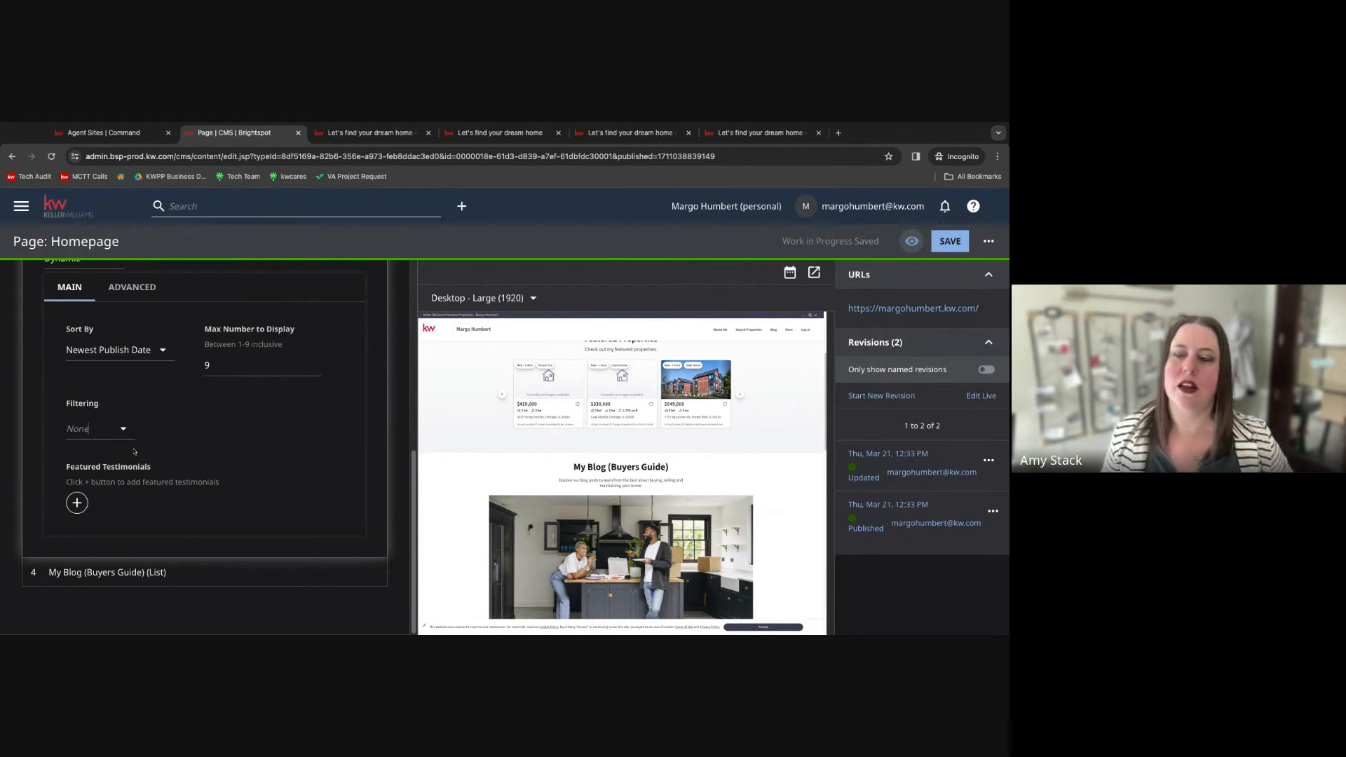
# Add two existing testimonials from the recently updated list to the Featured Testimonials list.
pyautogui.click(77, 503)
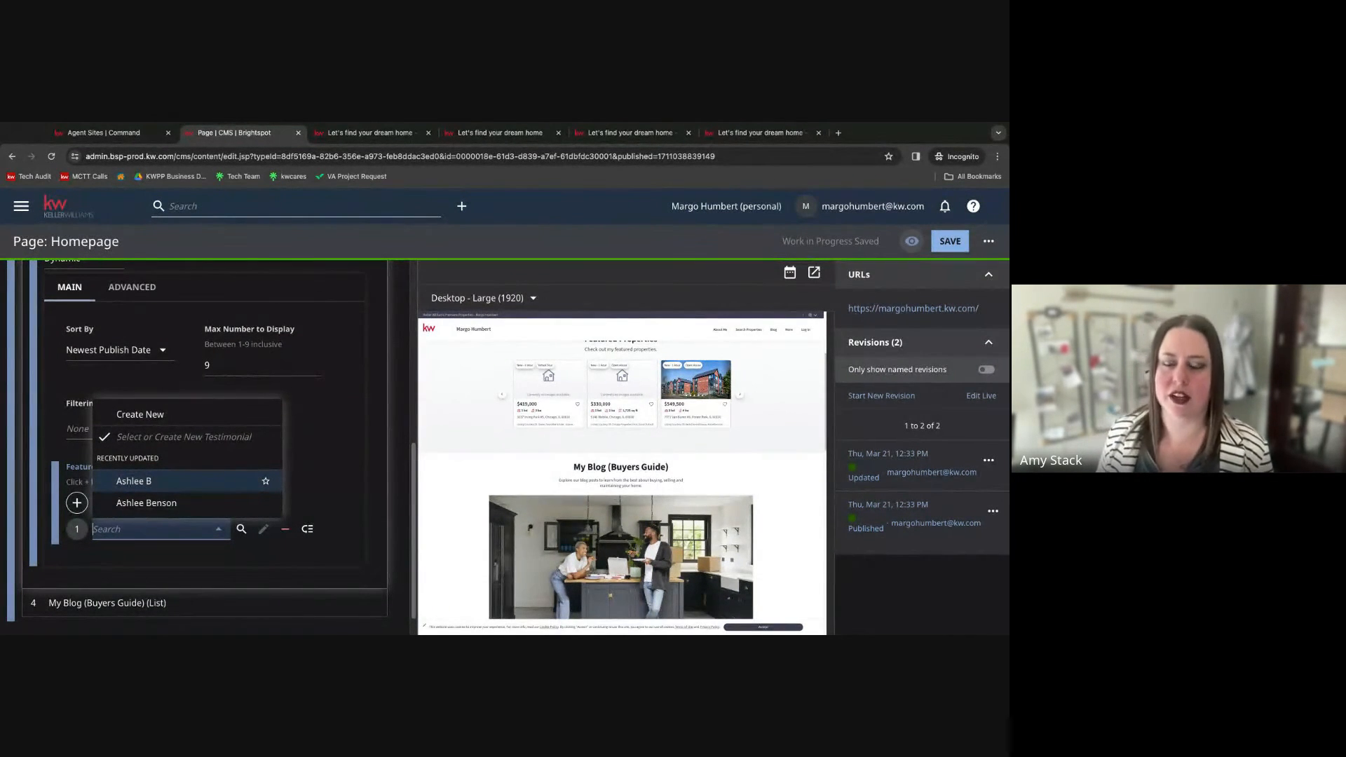
pyautogui.click(134, 481)
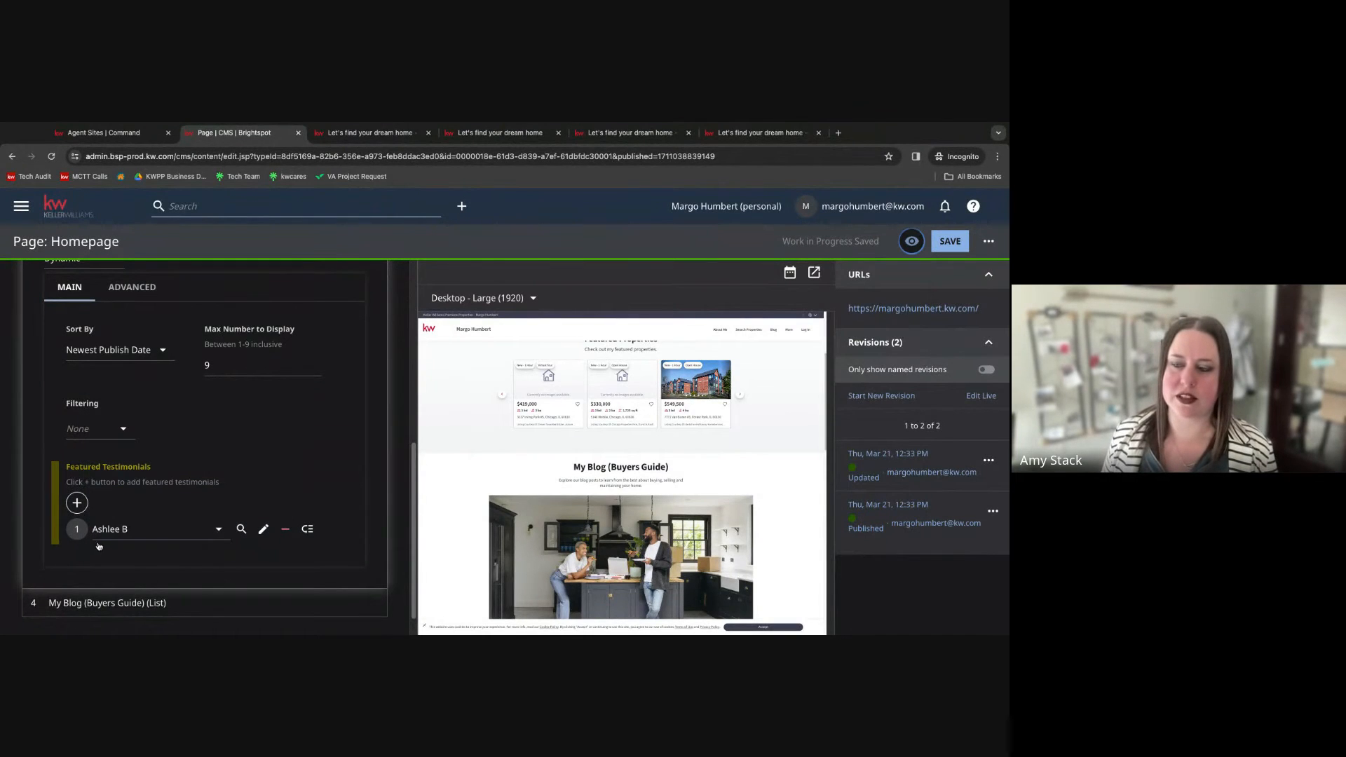
pyautogui.scroll(-1, 131, 534)
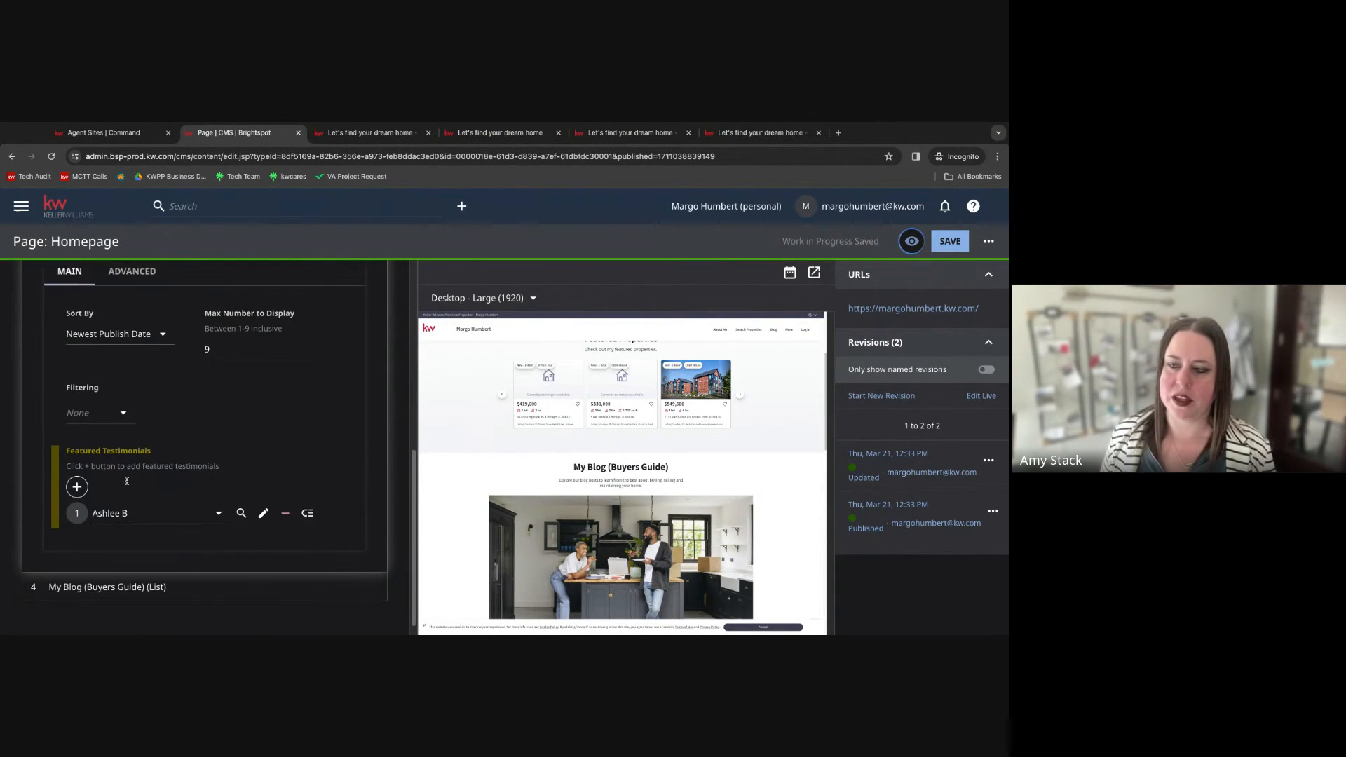
pyautogui.click(78, 473)
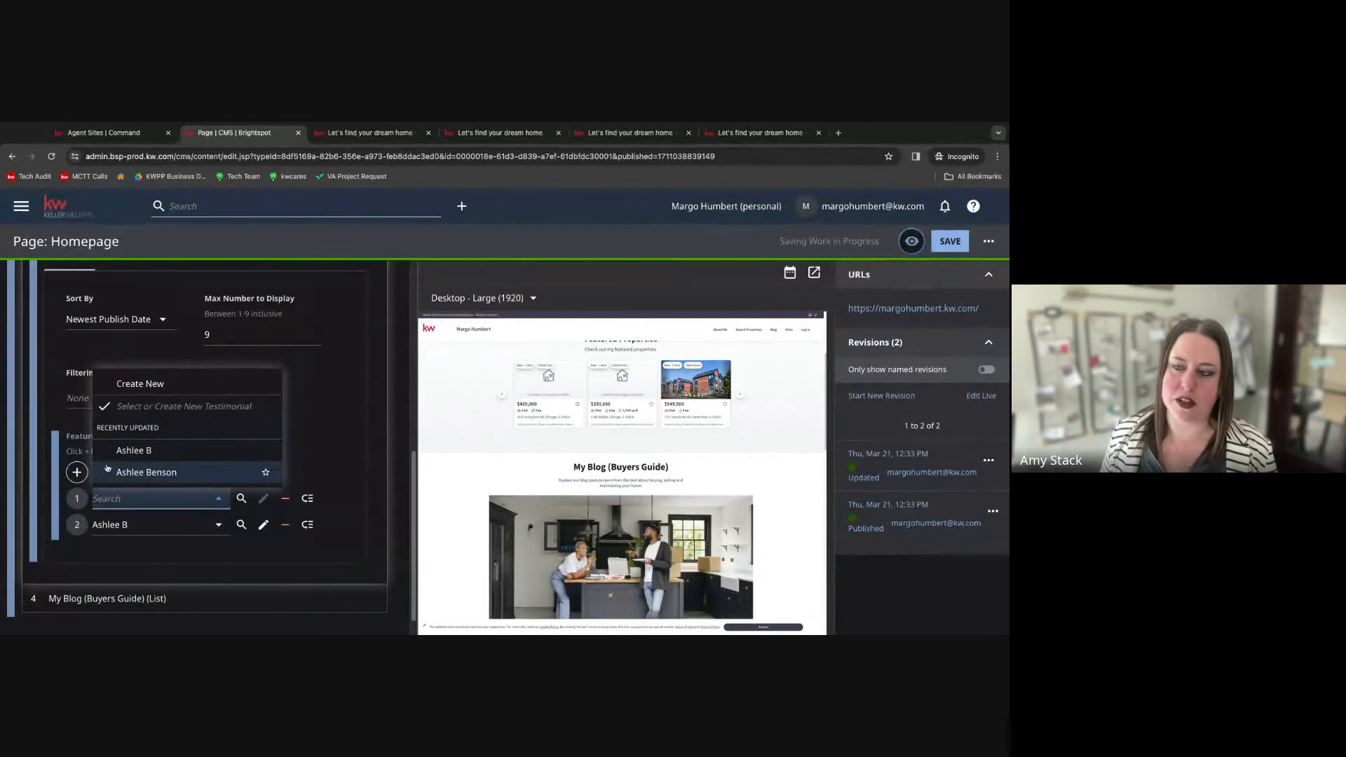
pyautogui.click(149, 479)
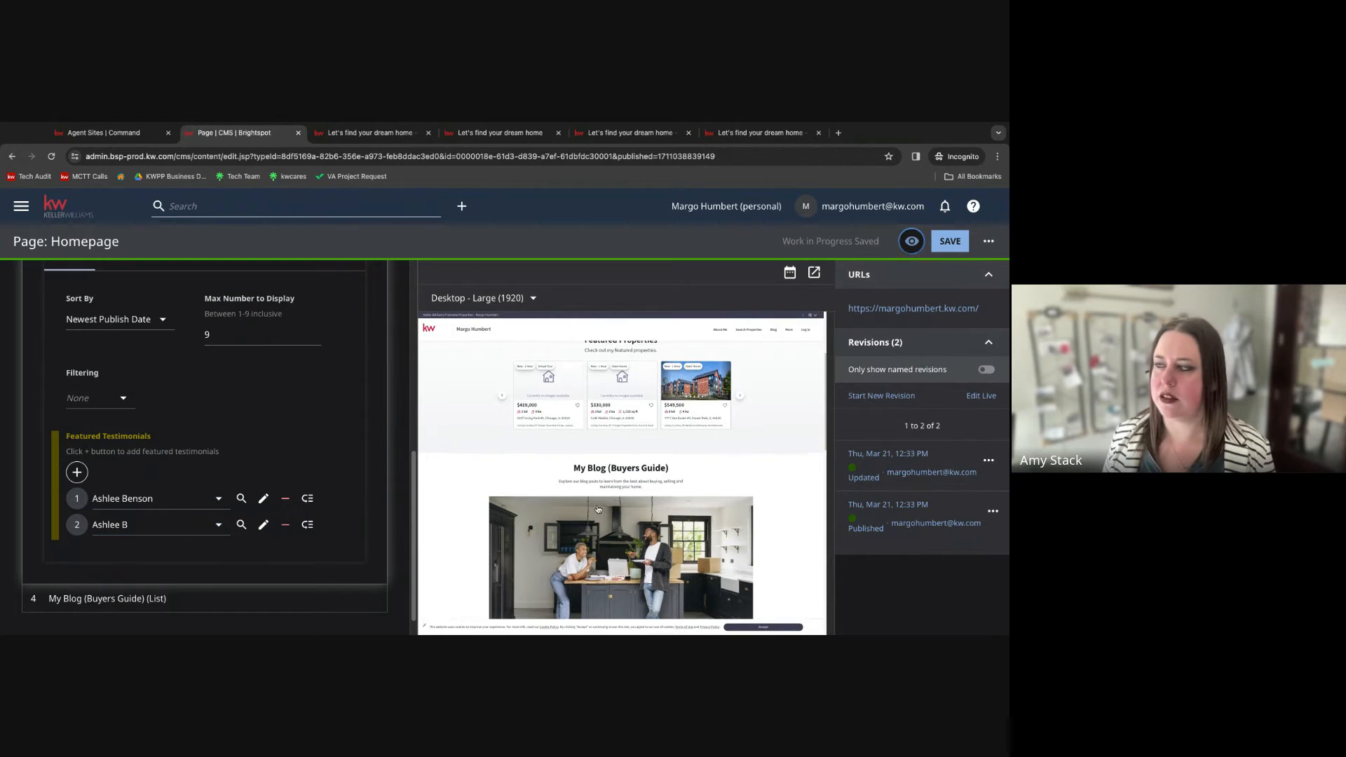
# Open the first featured testimonial's record to review its content, then return to the homepage editor.
pyautogui.scroll(3, 655, 485)
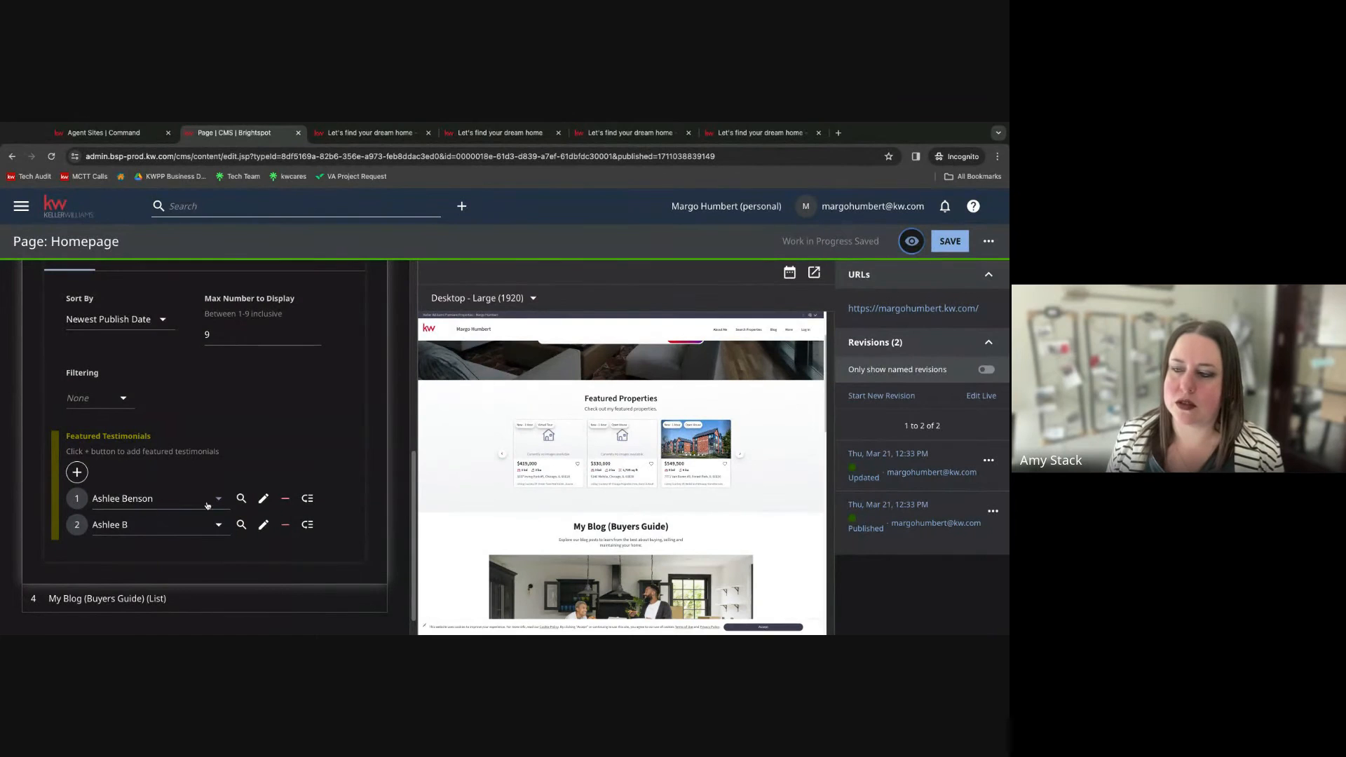
pyautogui.click(265, 500)
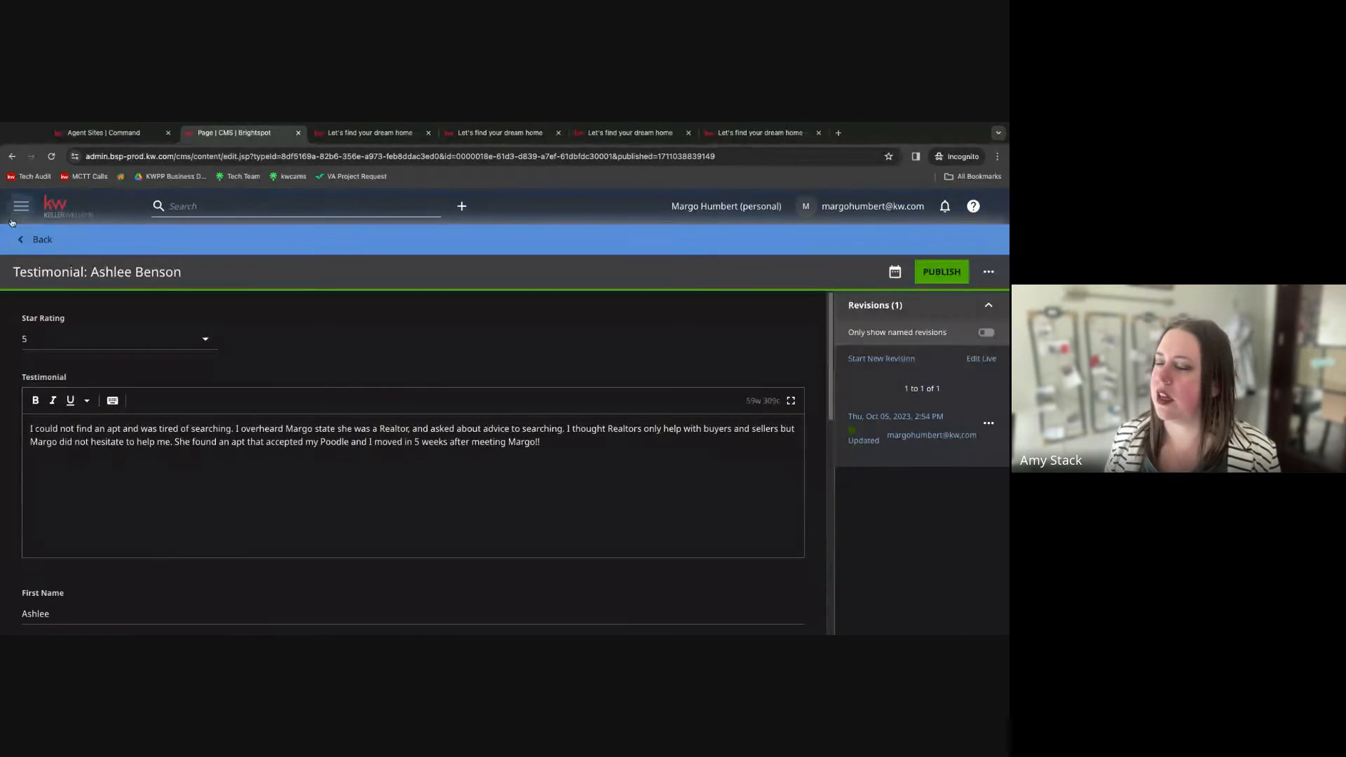
pyautogui.click(21, 241)
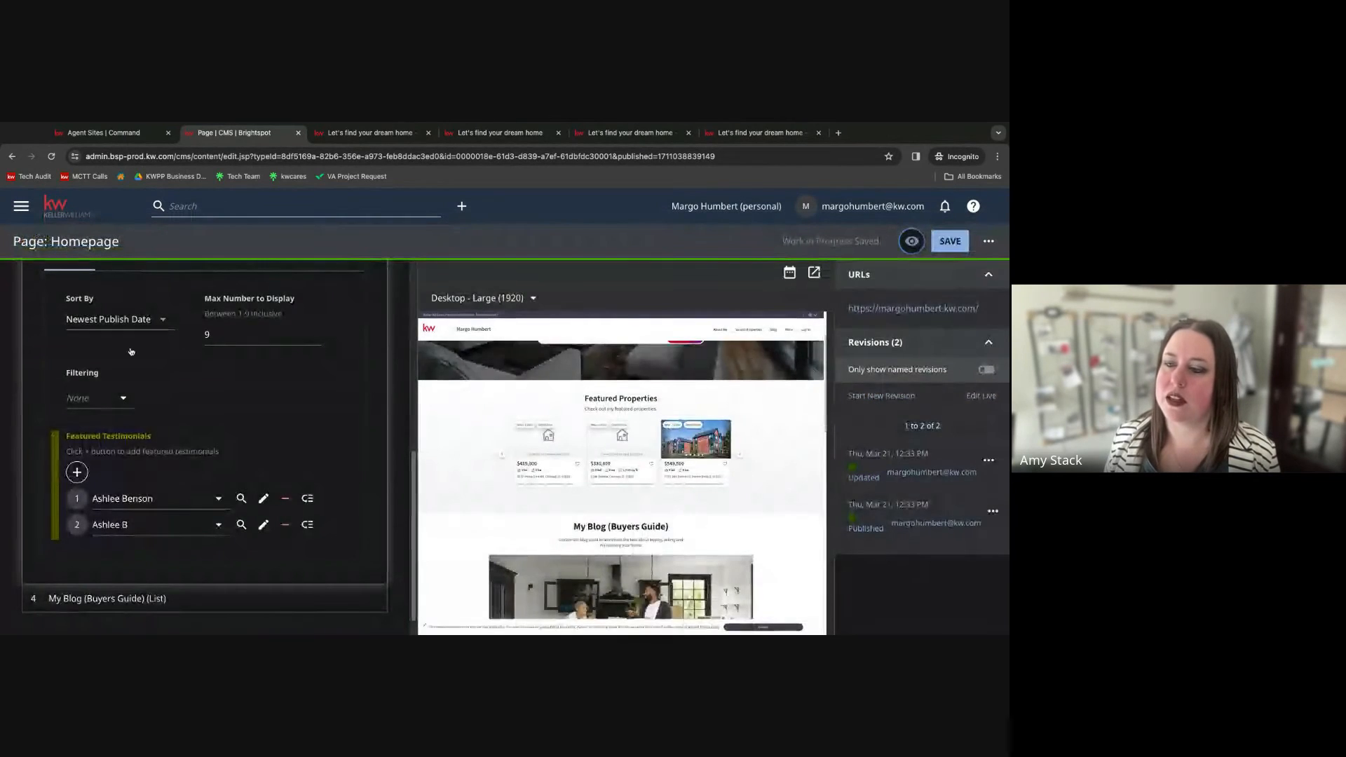
pyautogui.click(77, 472)
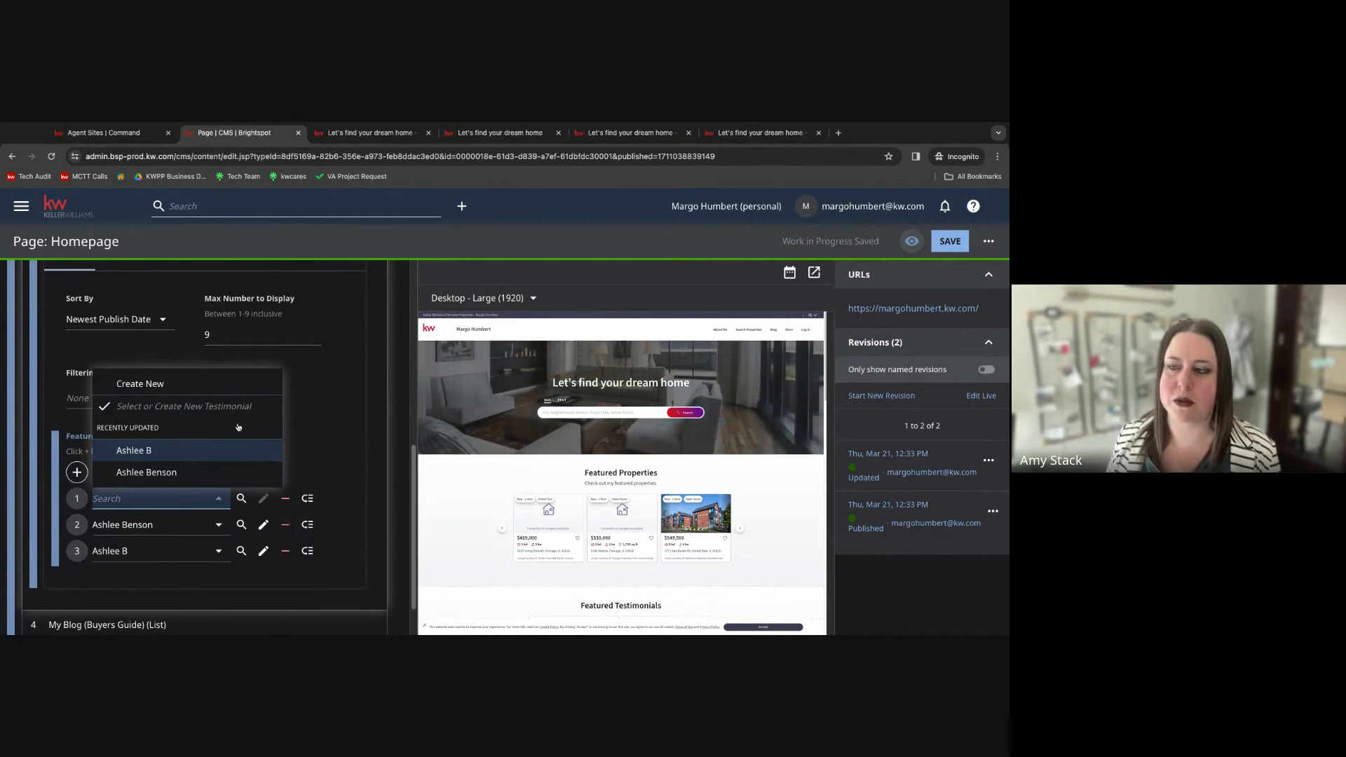
pyautogui.click(266, 452)
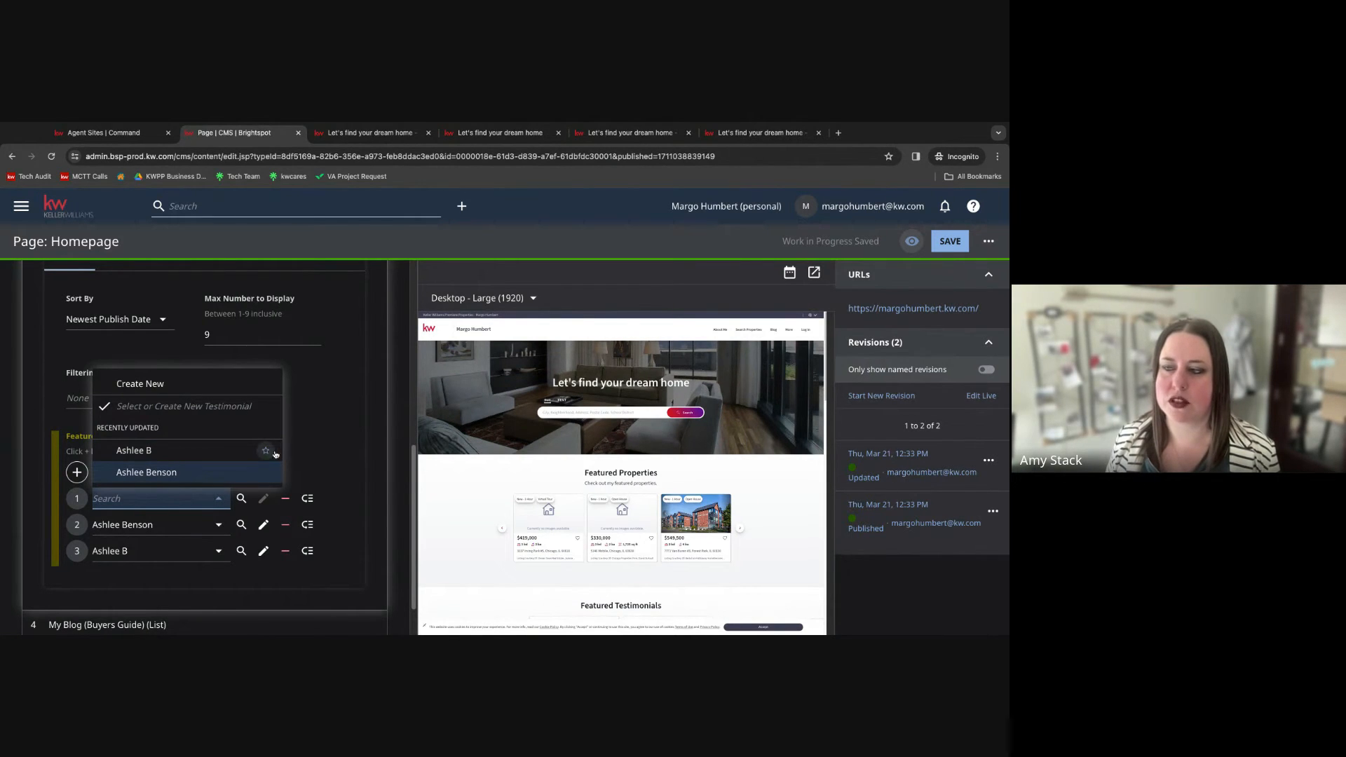
pyautogui.click(326, 439)
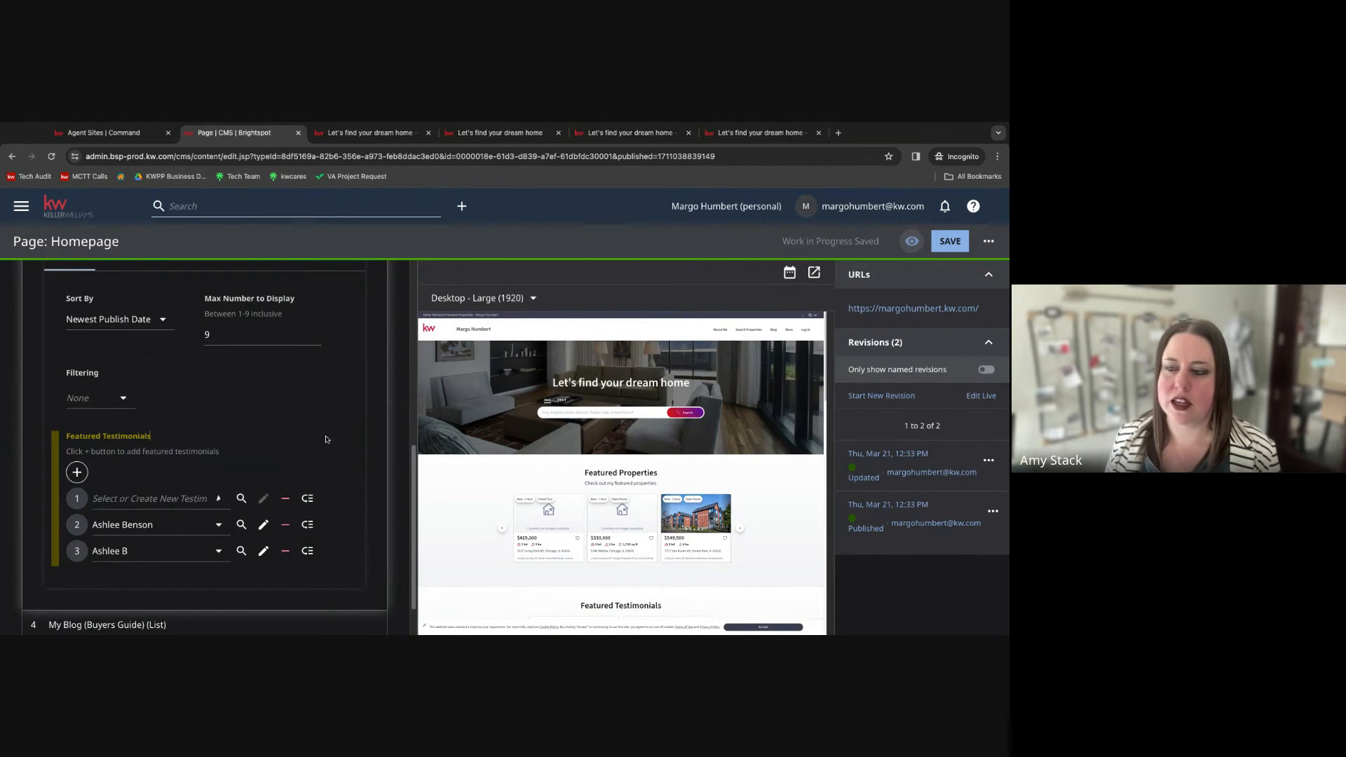
pyautogui.click(285, 499)
pyautogui.scroll(-2, 325, 484)
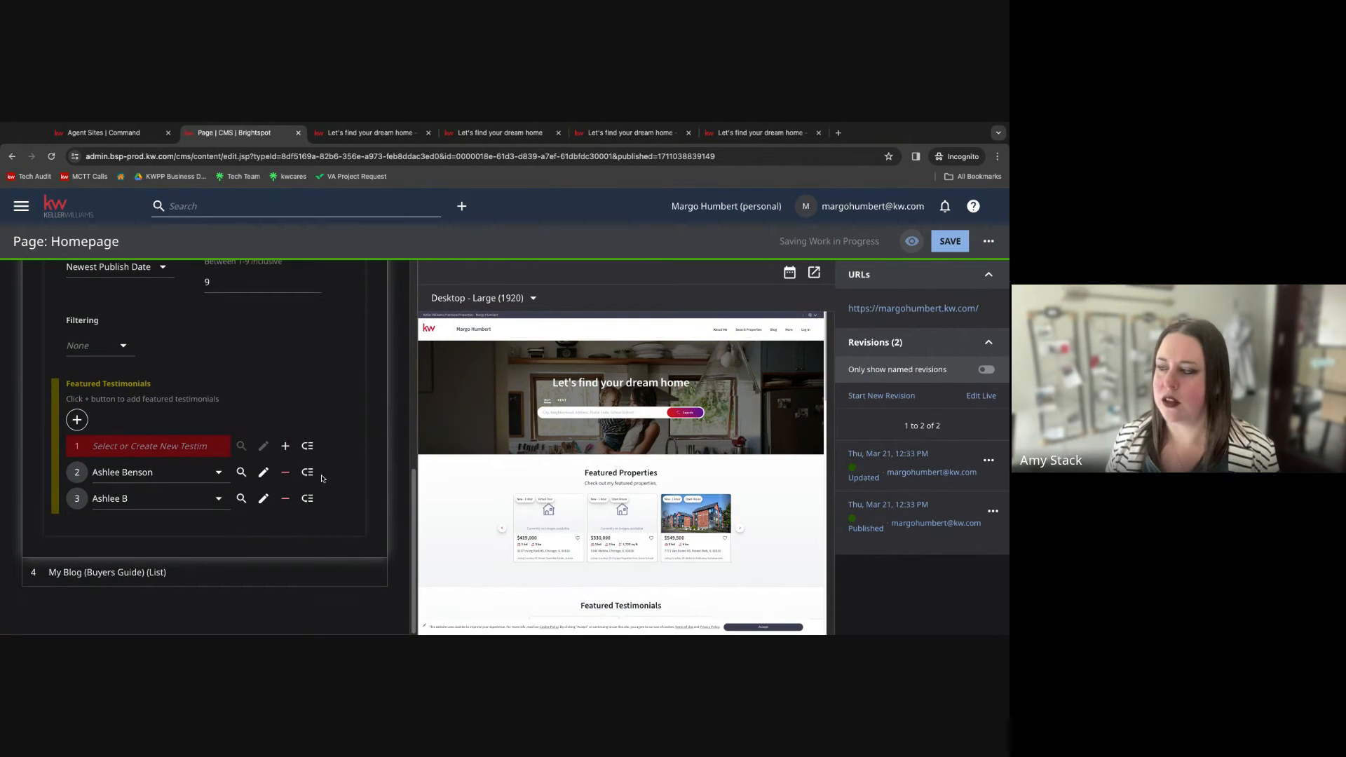
# Save the homepage with the two featured testimonials.
pyautogui.click(953, 240)
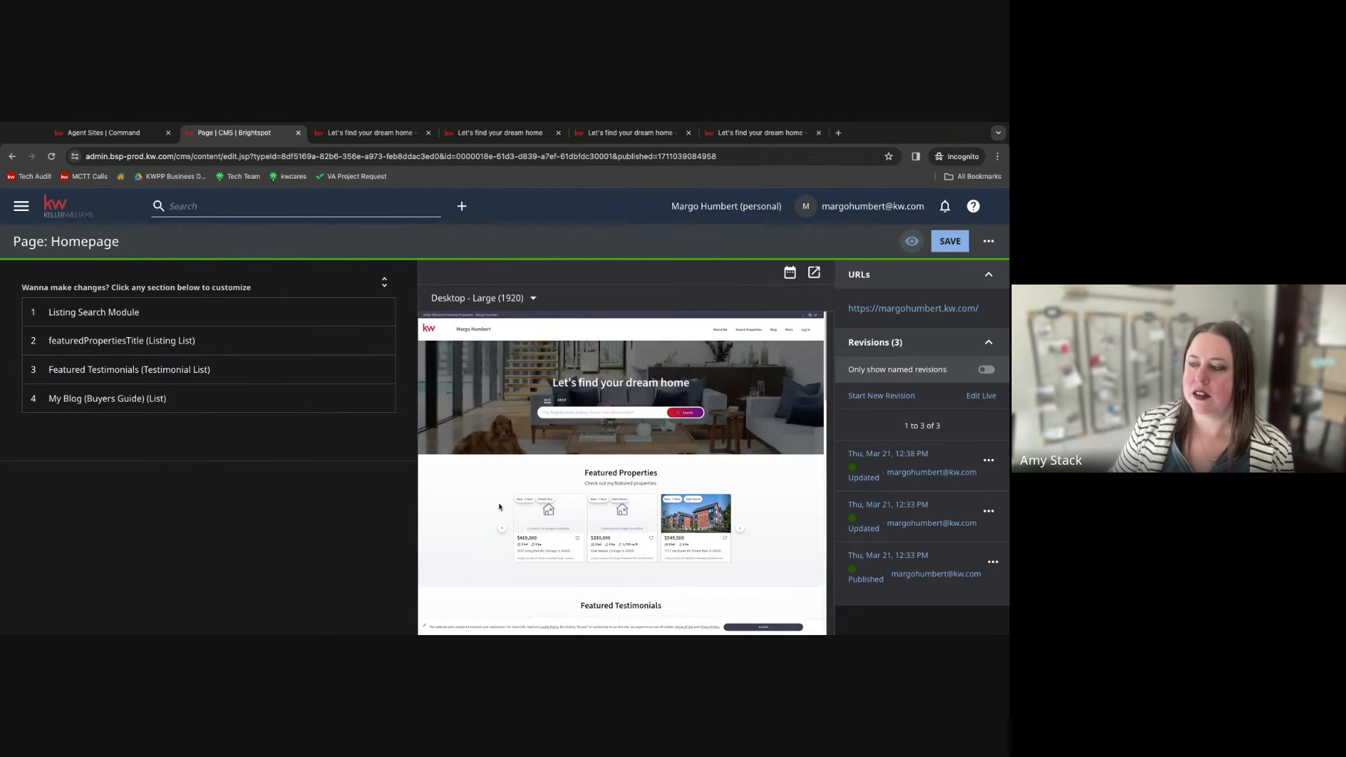
pyautogui.scroll(-2, 498, 508)
pyautogui.scroll(-3, 499, 507)
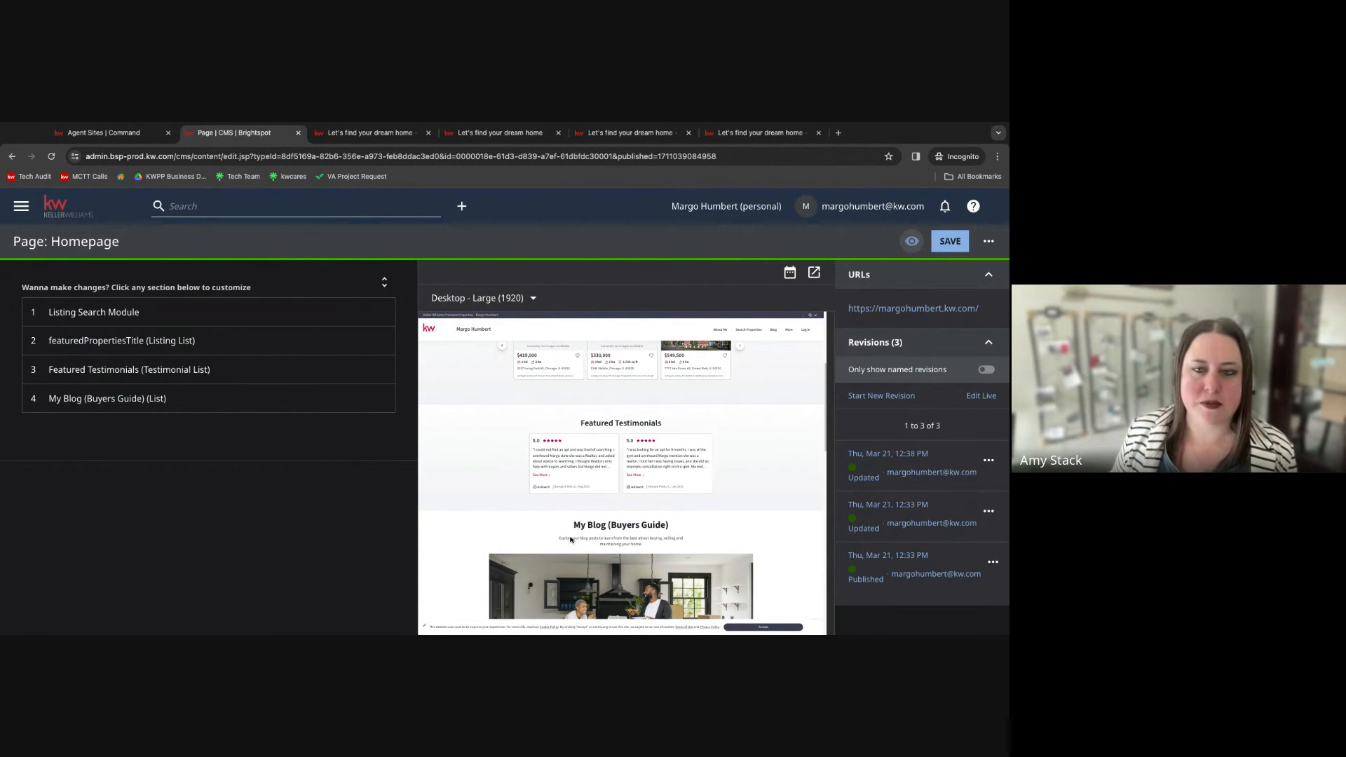
# Reopen the Featured Testimonials section and review its display, title, item stream, sort, maximum number and featured testimonials.
pyautogui.click(175, 370)
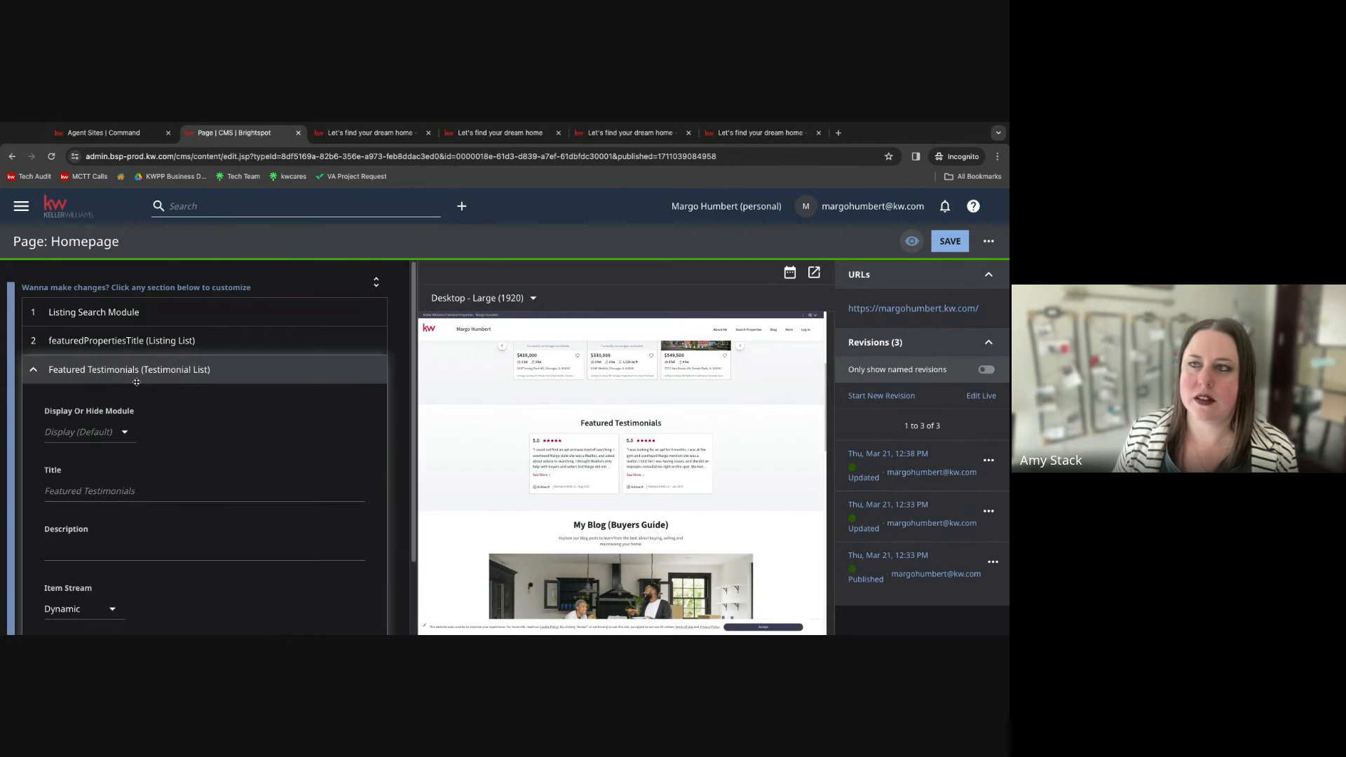
pyautogui.scroll(-2, 185, 497)
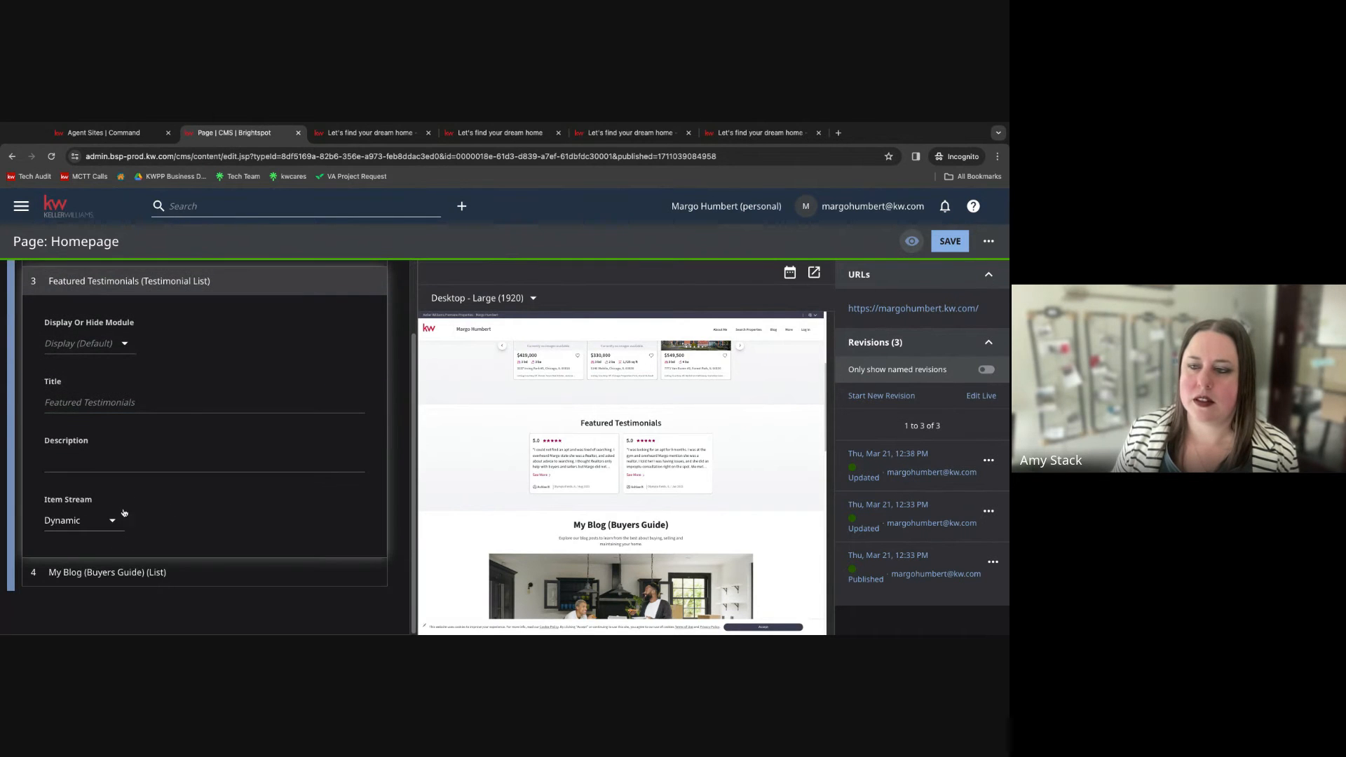
pyautogui.scroll(2, 137, 471)
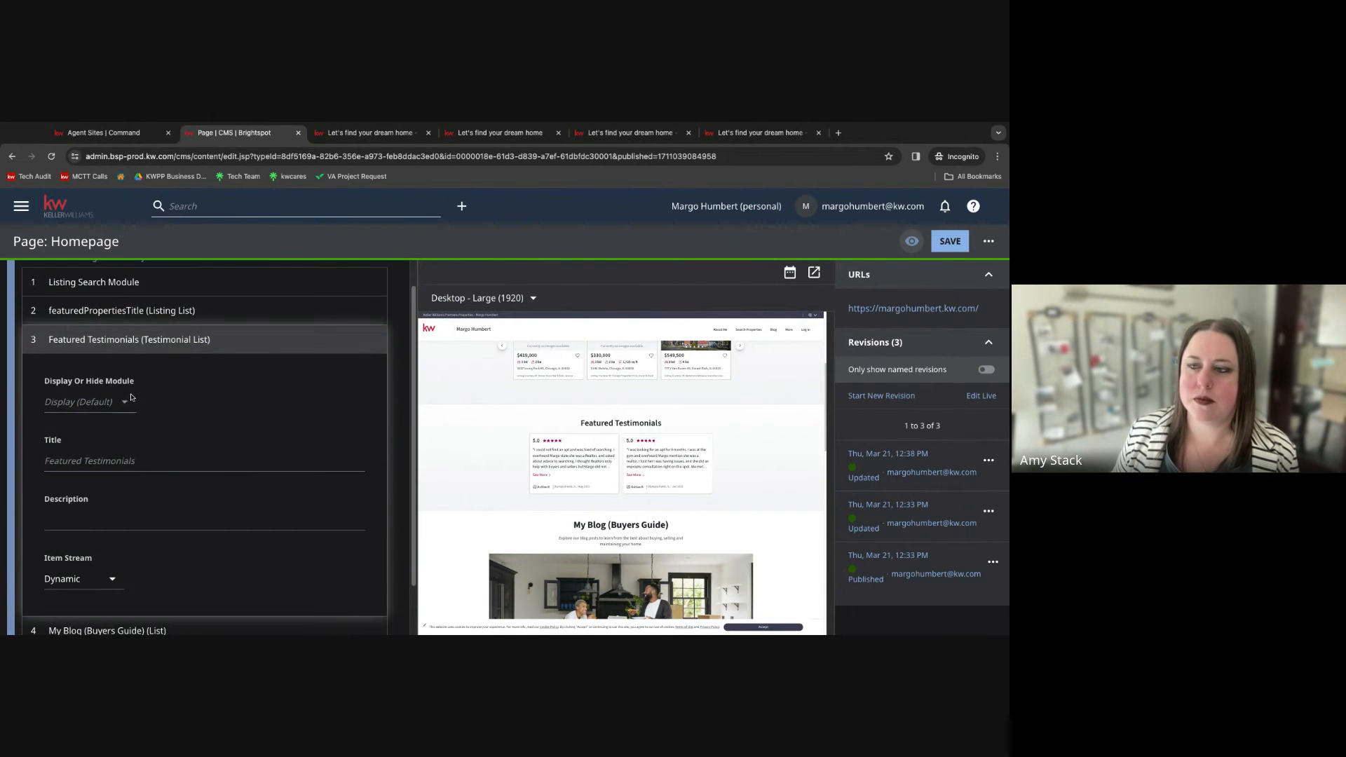
pyautogui.scroll(-3, 141, 465)
pyautogui.scroll(-3, 141, 465)
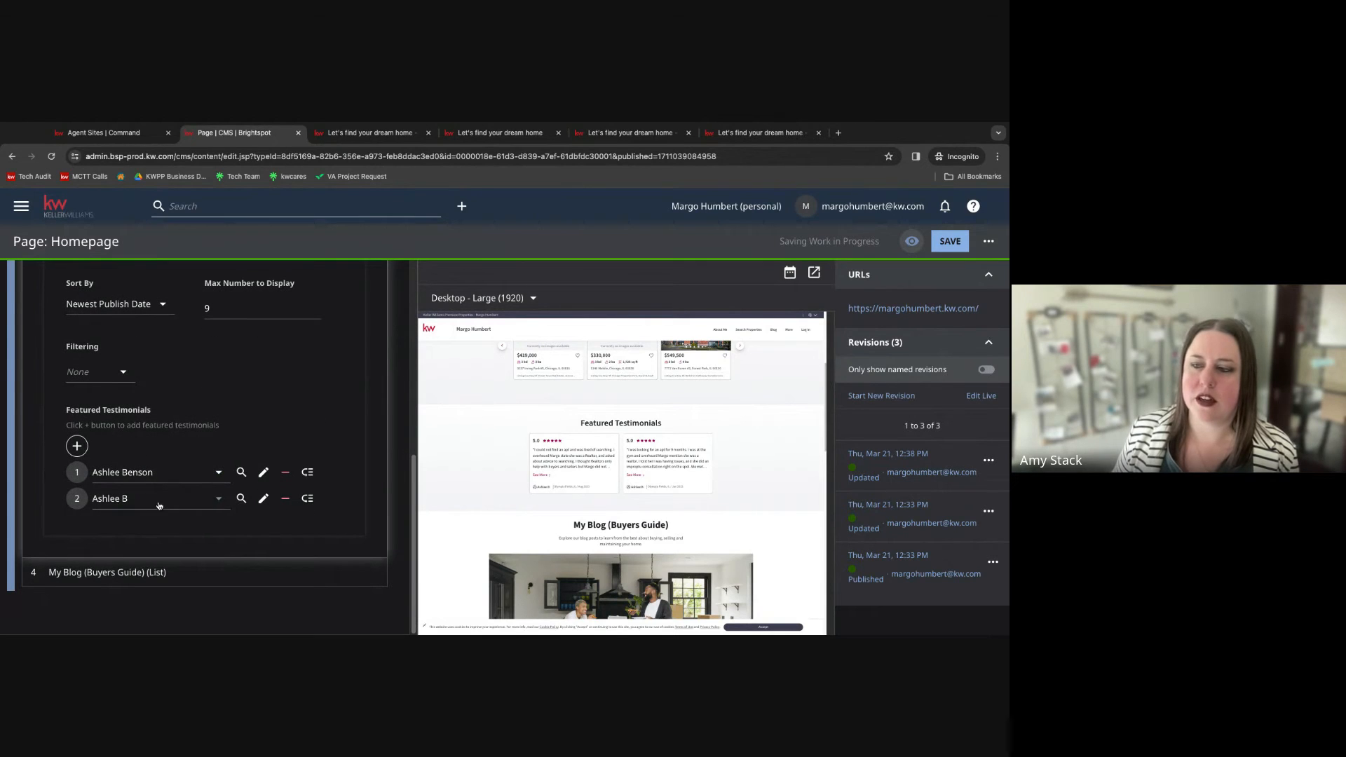
pyautogui.moveTo(83, 475)
pyautogui.mouseDown()
pyautogui.moveTo(82, 503)
pyautogui.moveTo(83, 473)
pyautogui.mouseUp()
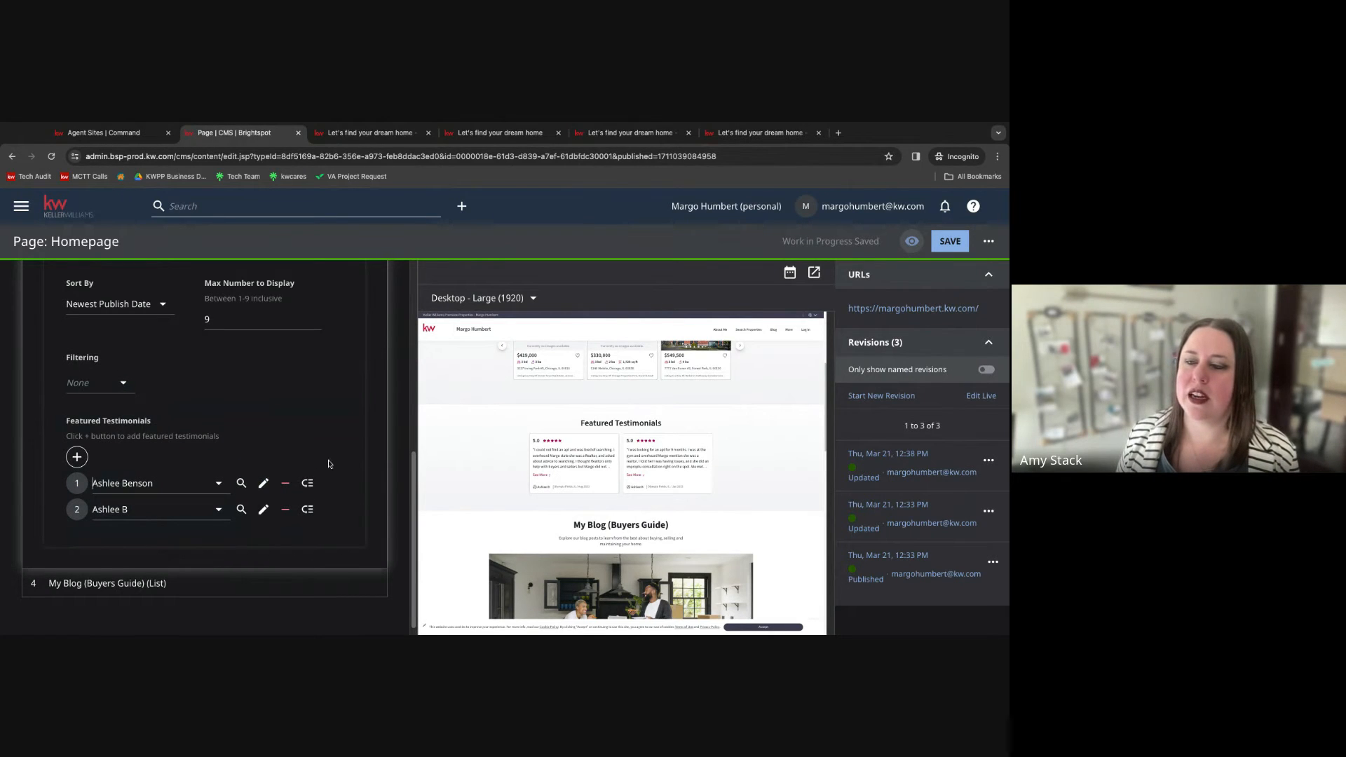
pyautogui.scroll(2, 214, 408)
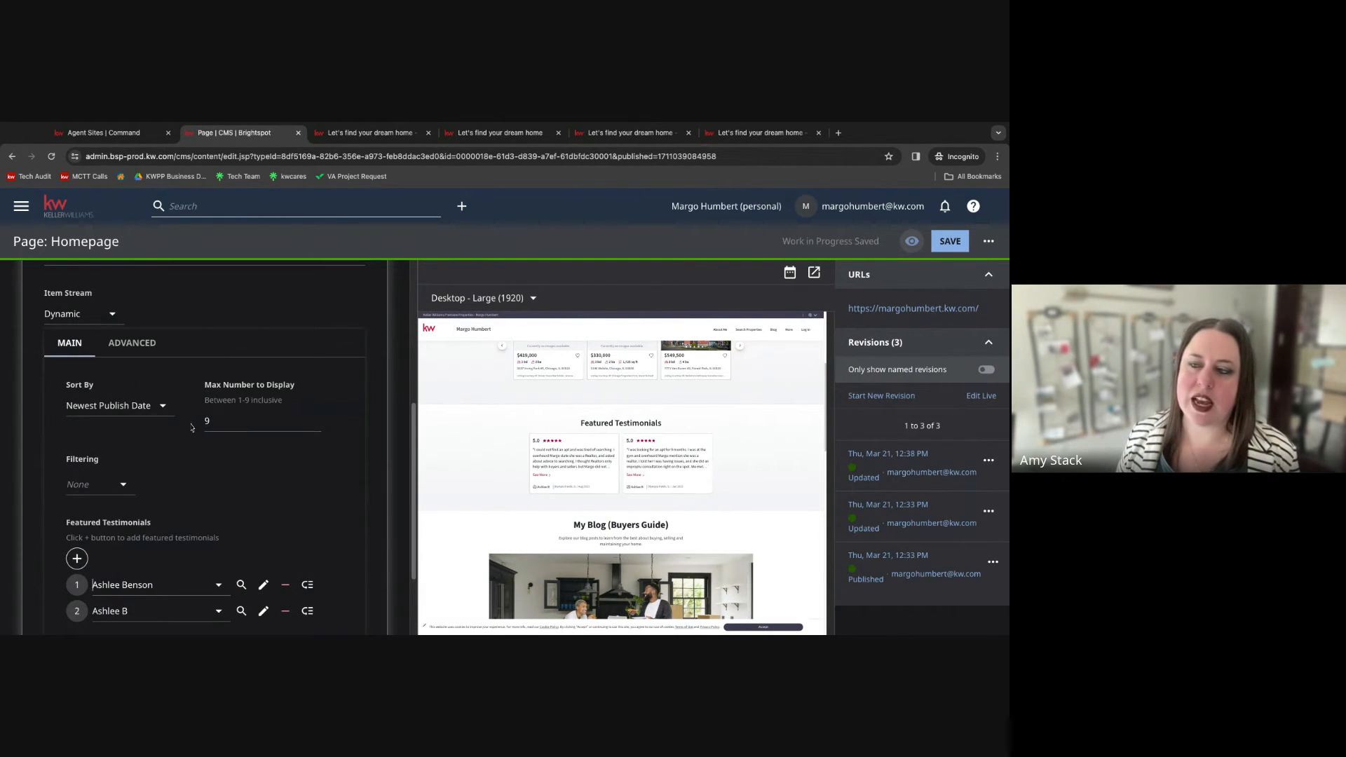
pyautogui.click(210, 427)
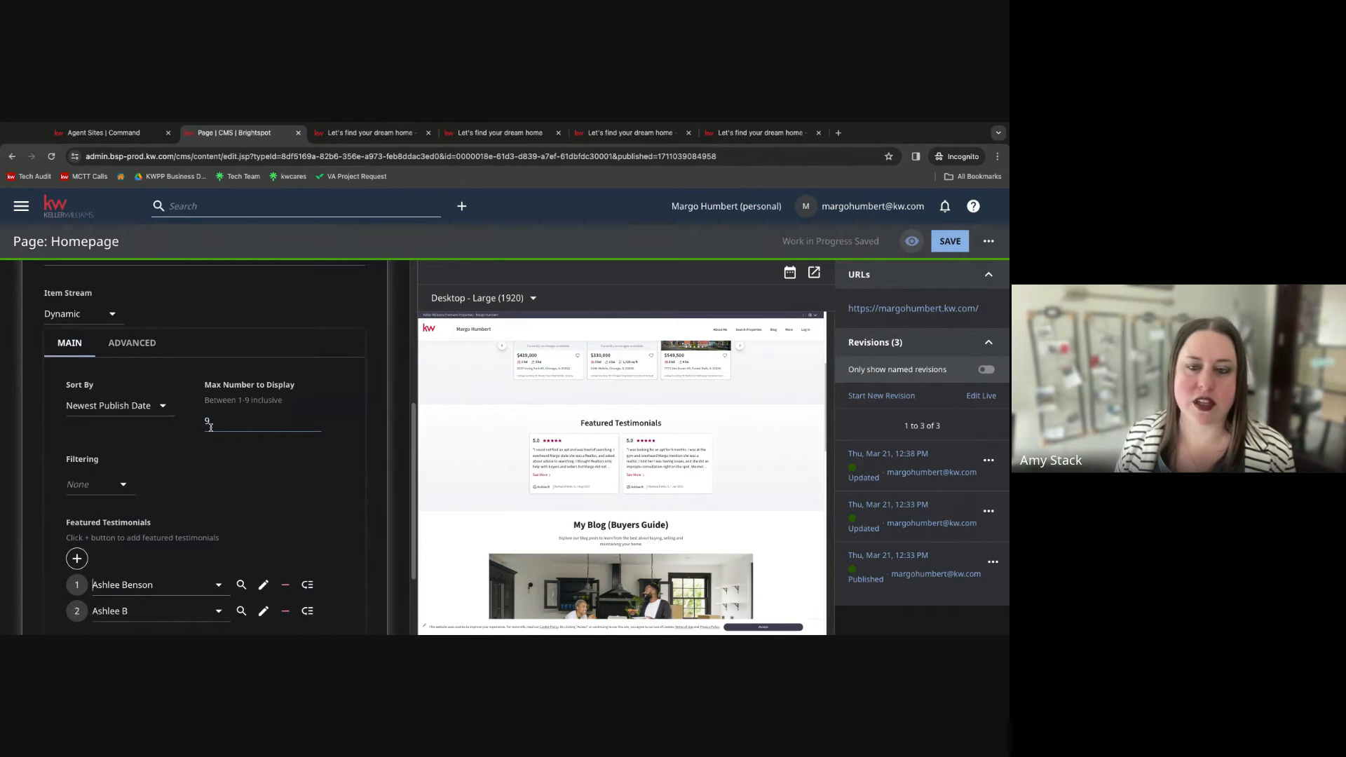
pyautogui.scroll(-2, 224, 471)
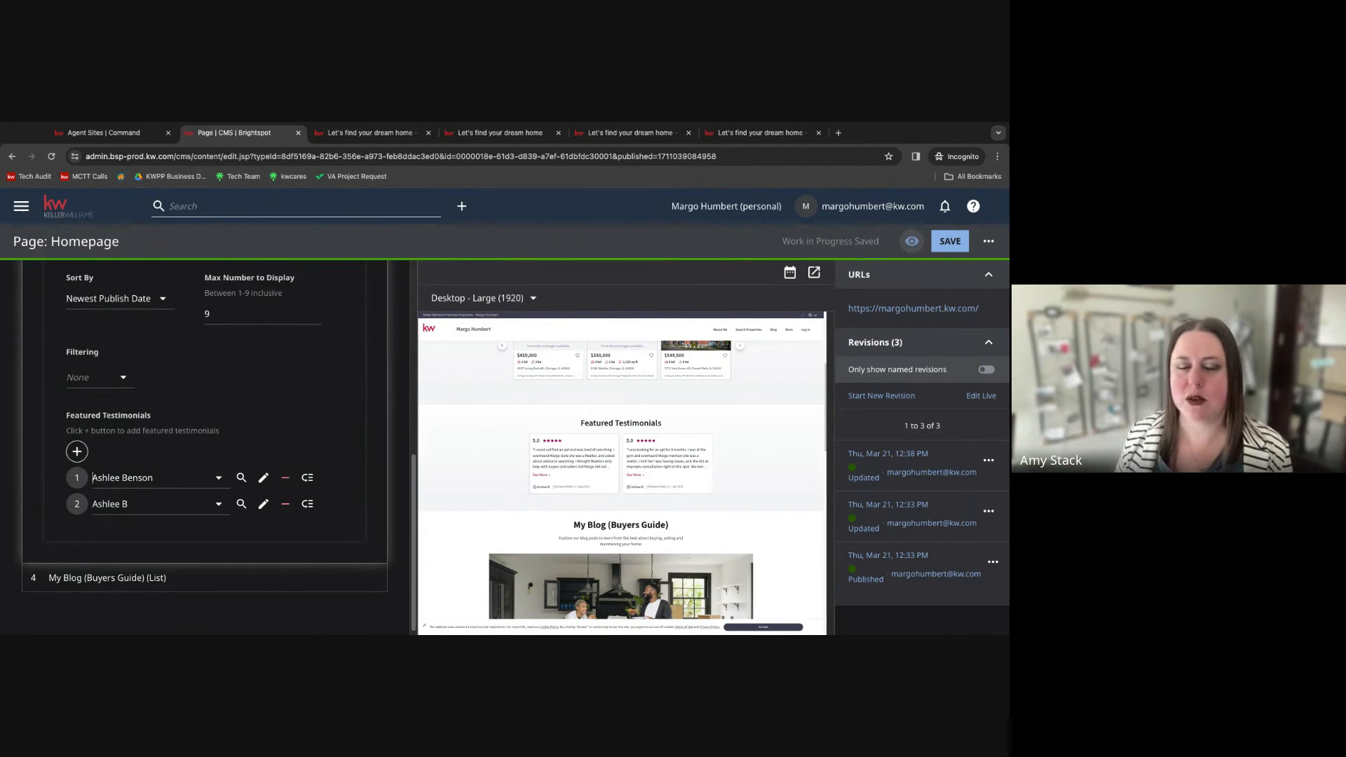
pyautogui.scroll(3, 152, 402)
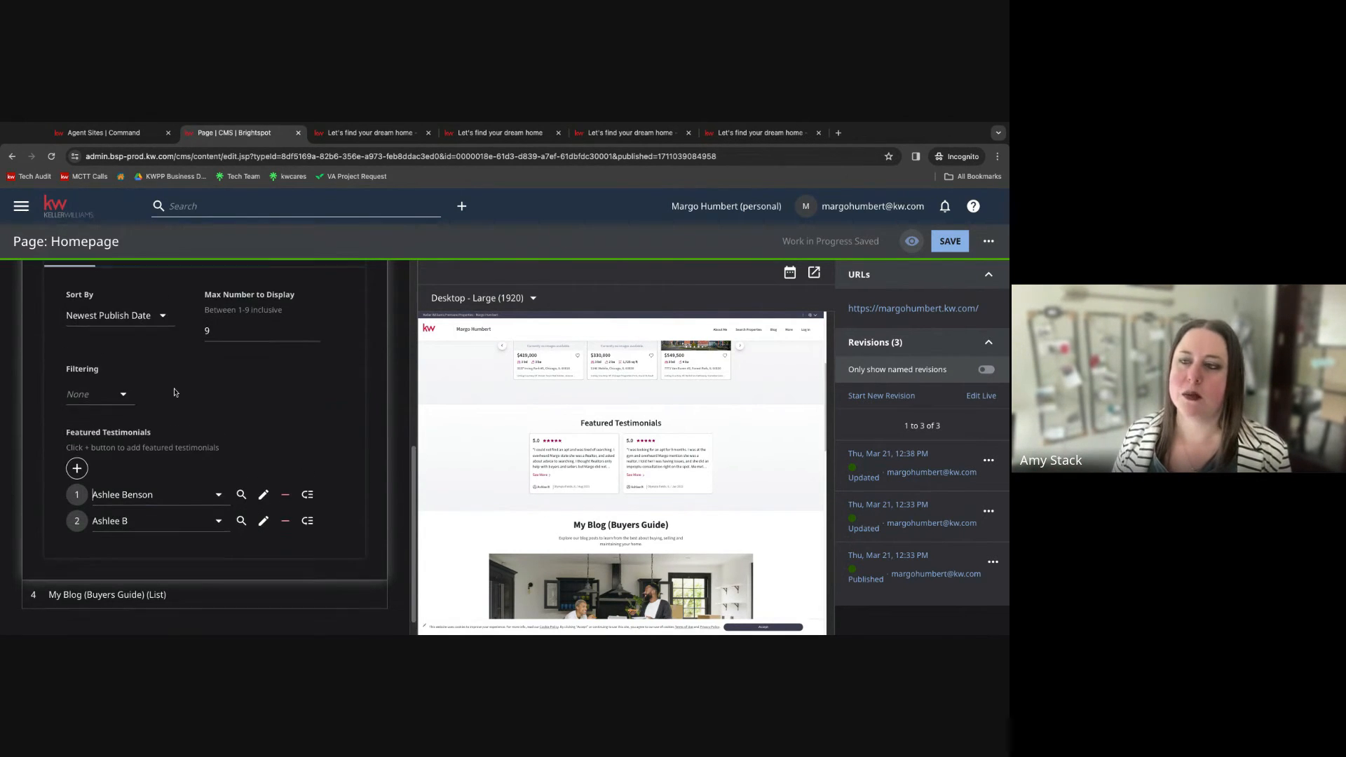
pyautogui.scroll(8, 152, 403)
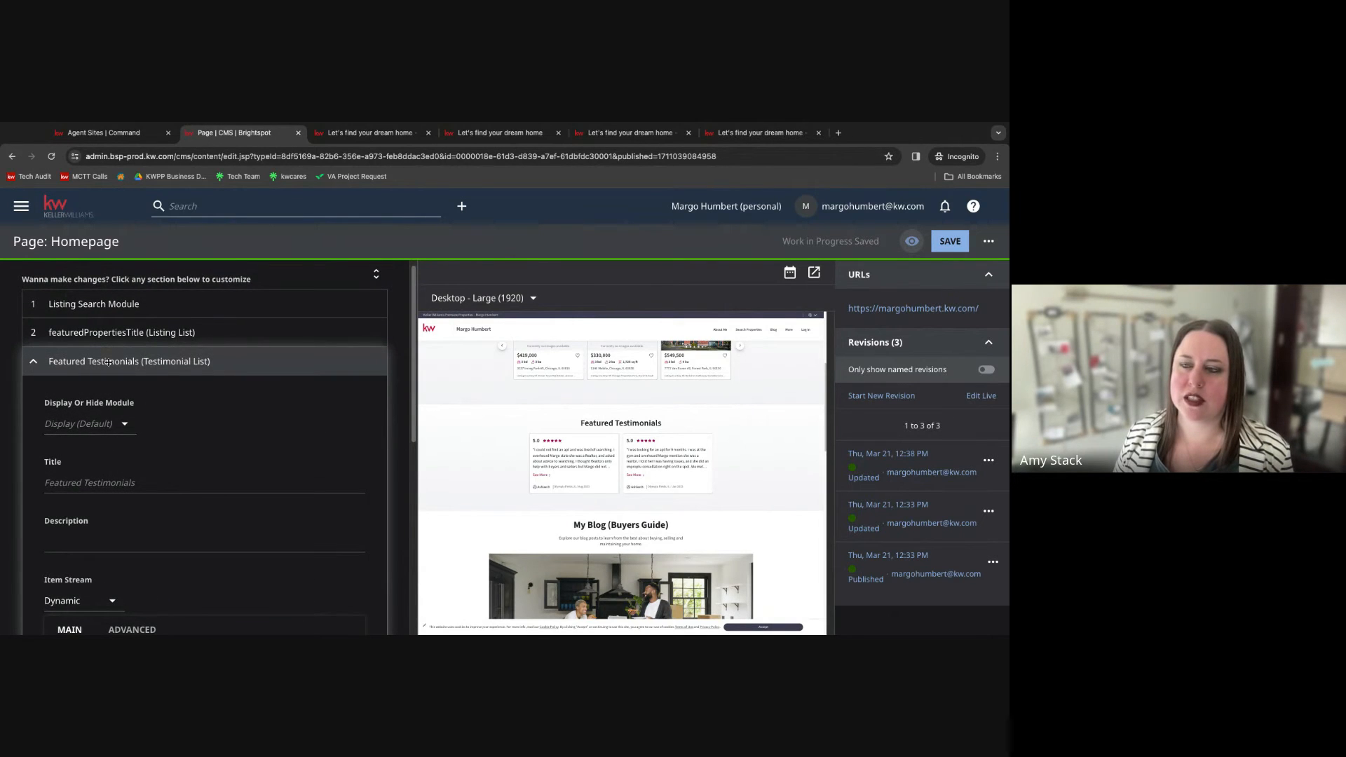
pyautogui.click(107, 363)
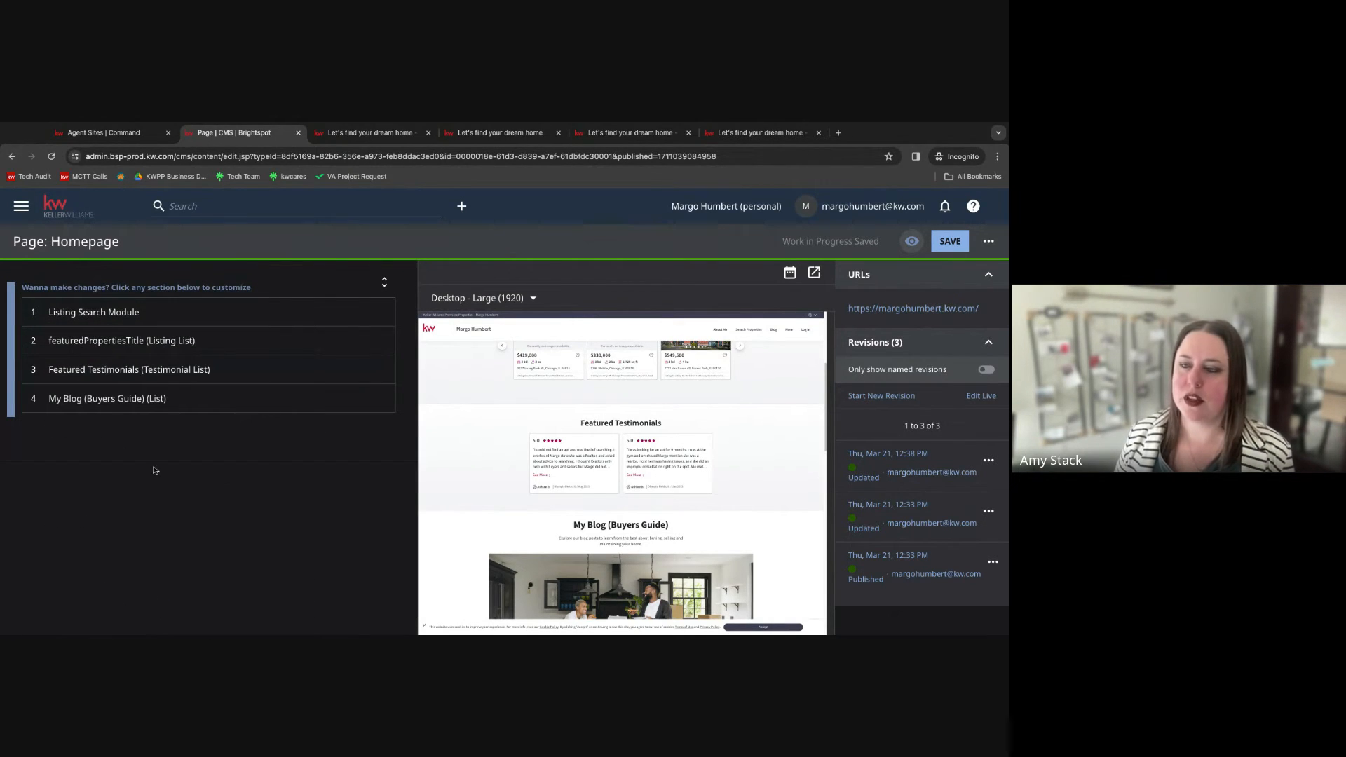
# Examine the My Blog (Buyers Guide) section's display option, item stream, post type, sort order, maximum number and featured blog posts.
pyautogui.click(79, 398)
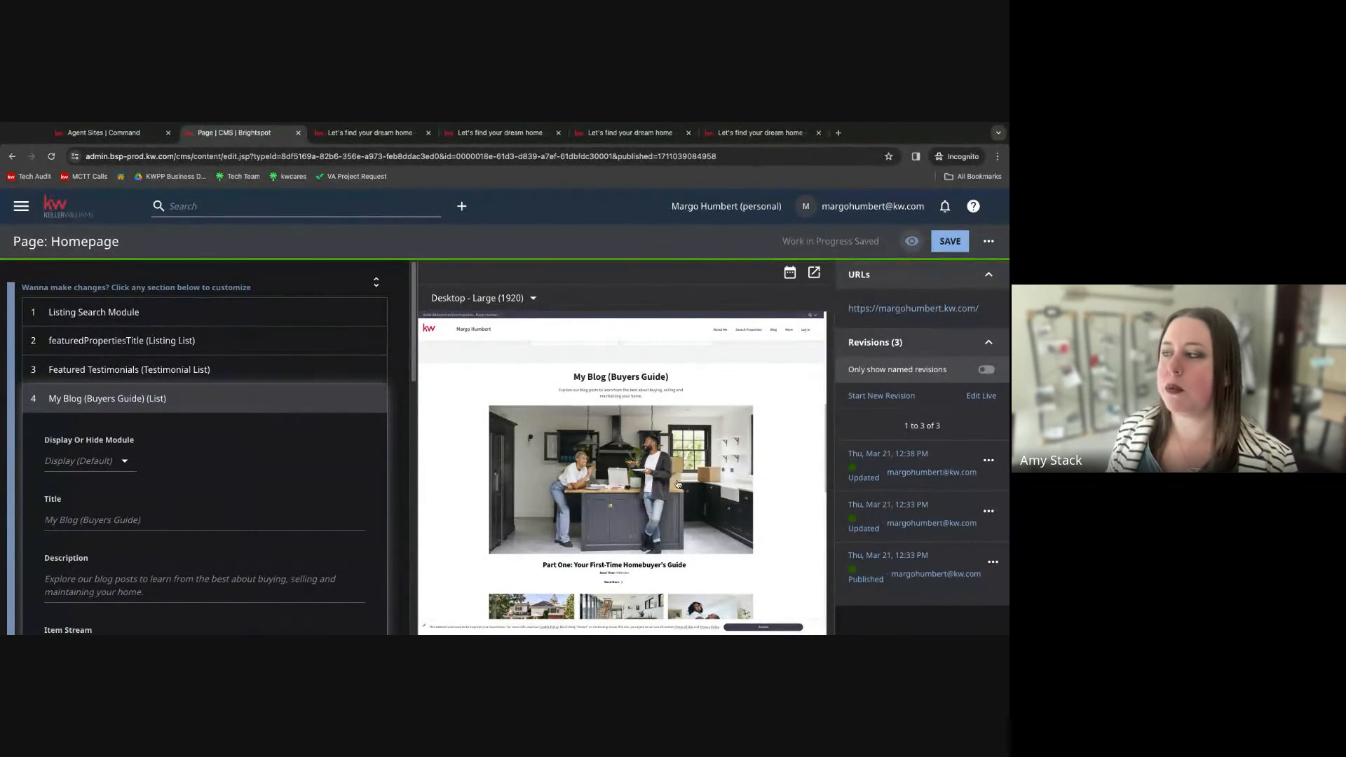
pyautogui.scroll(-1, 611, 514)
pyautogui.scroll(-1, 612, 514)
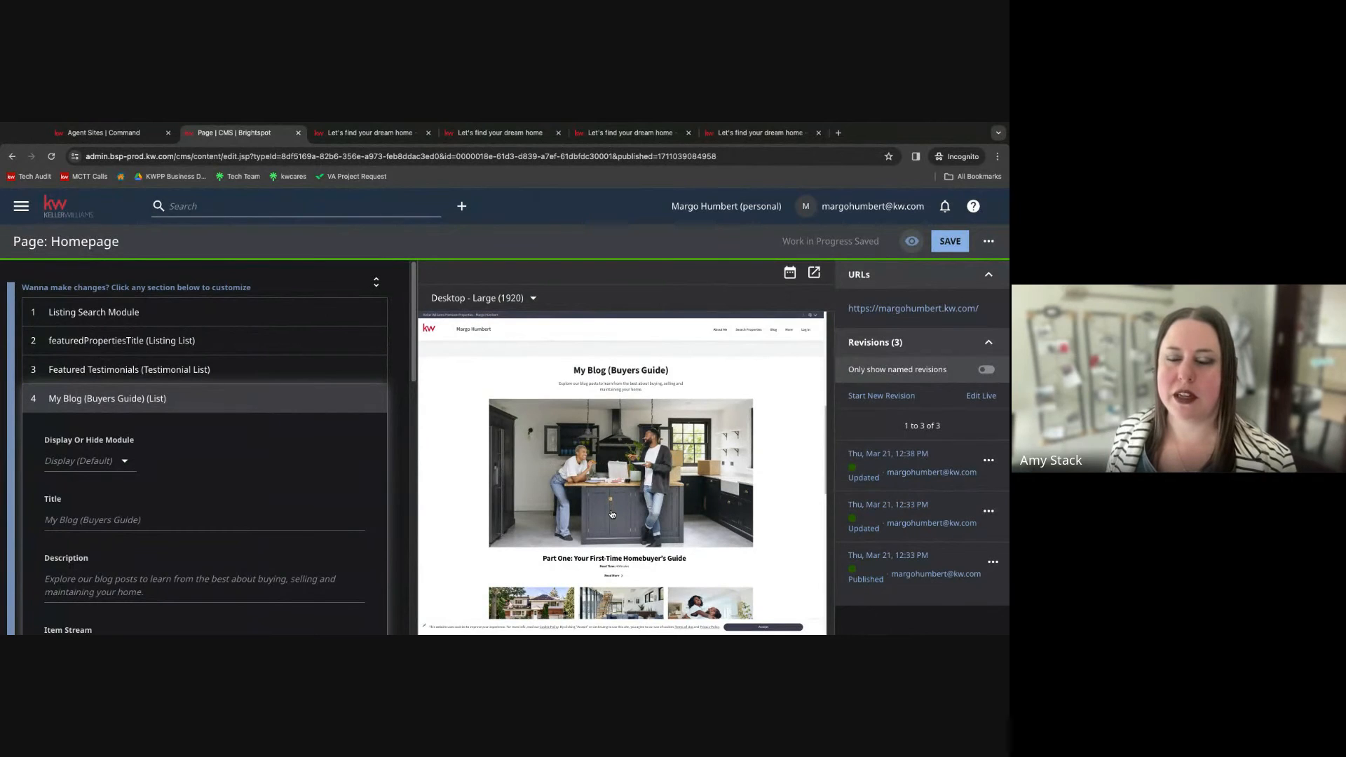
pyautogui.click(122, 462)
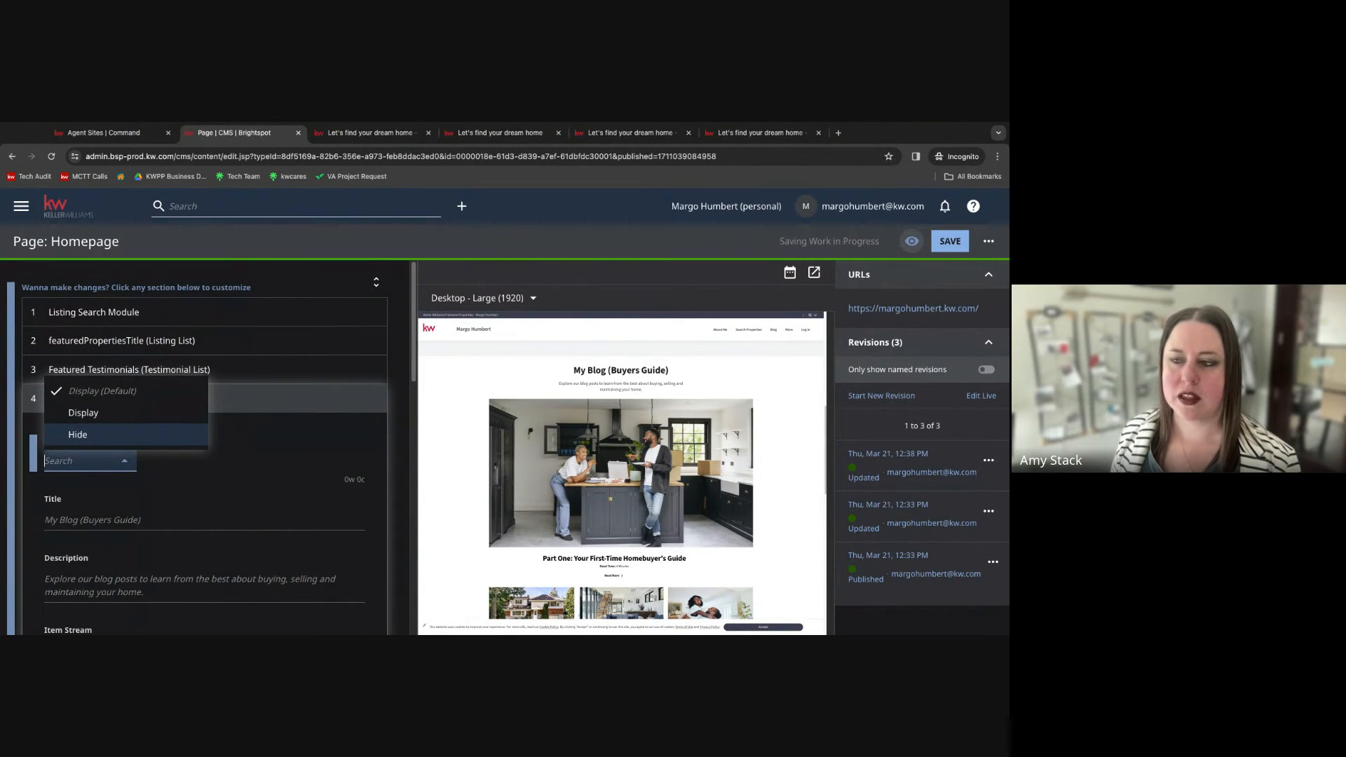
pyautogui.click(260, 455)
pyautogui.scroll(-1, 502, 486)
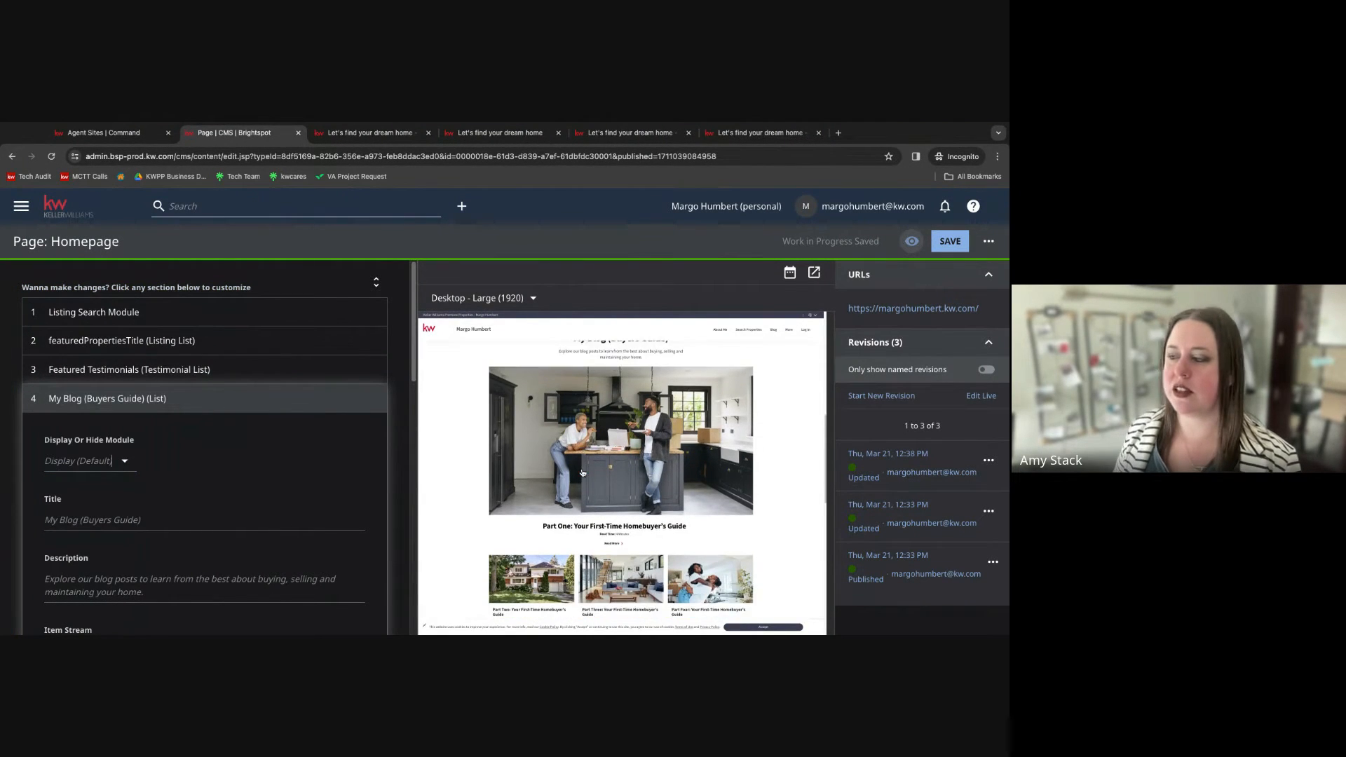
pyautogui.scroll(-3, 172, 505)
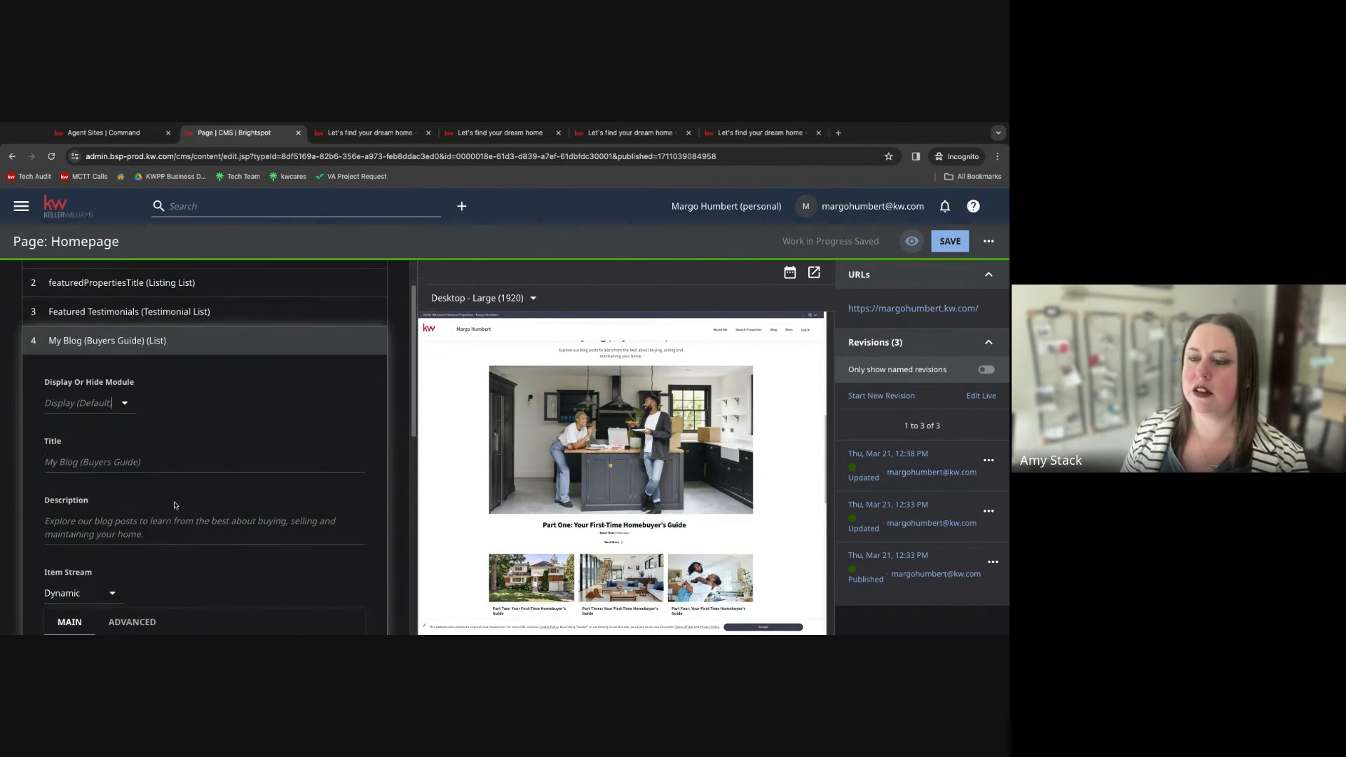
pyautogui.scroll(-3, 176, 505)
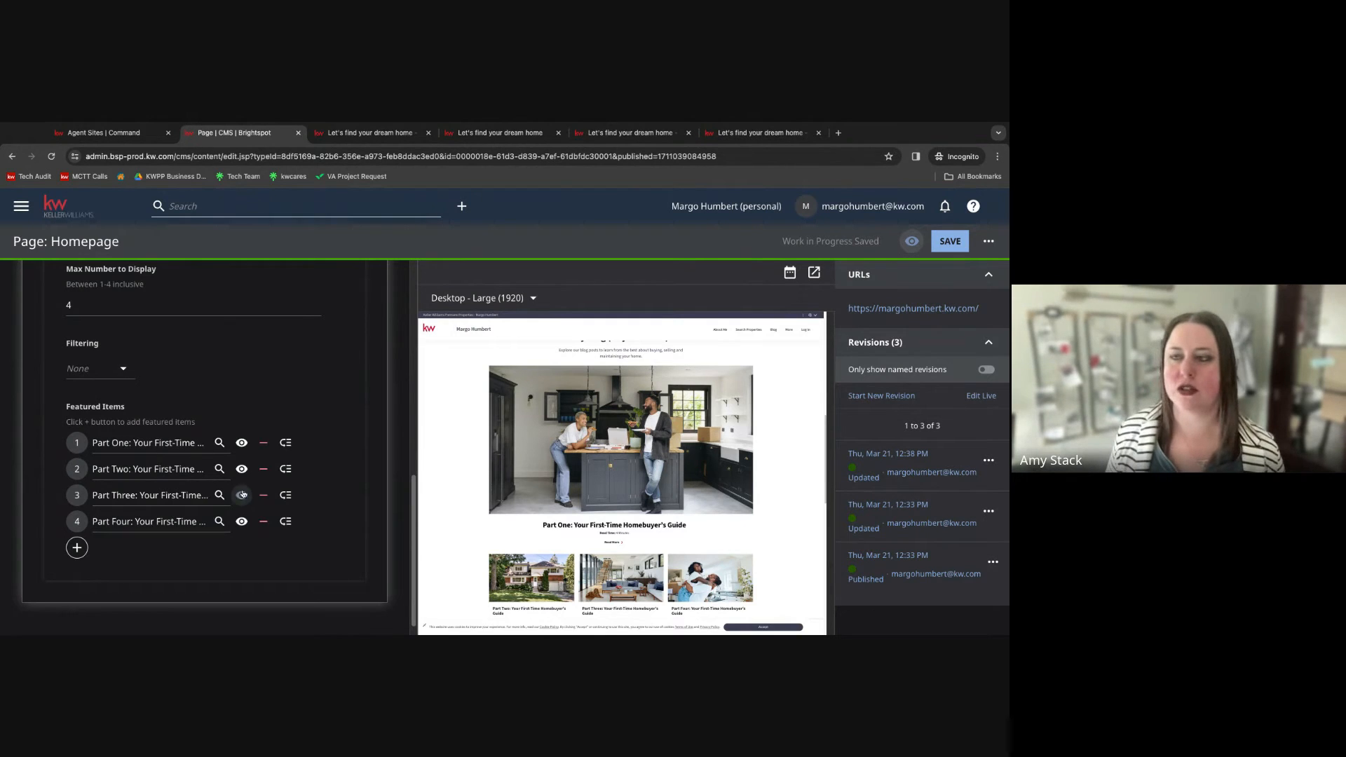
pyautogui.scroll(2, 248, 496)
pyautogui.scroll(3, 248, 496)
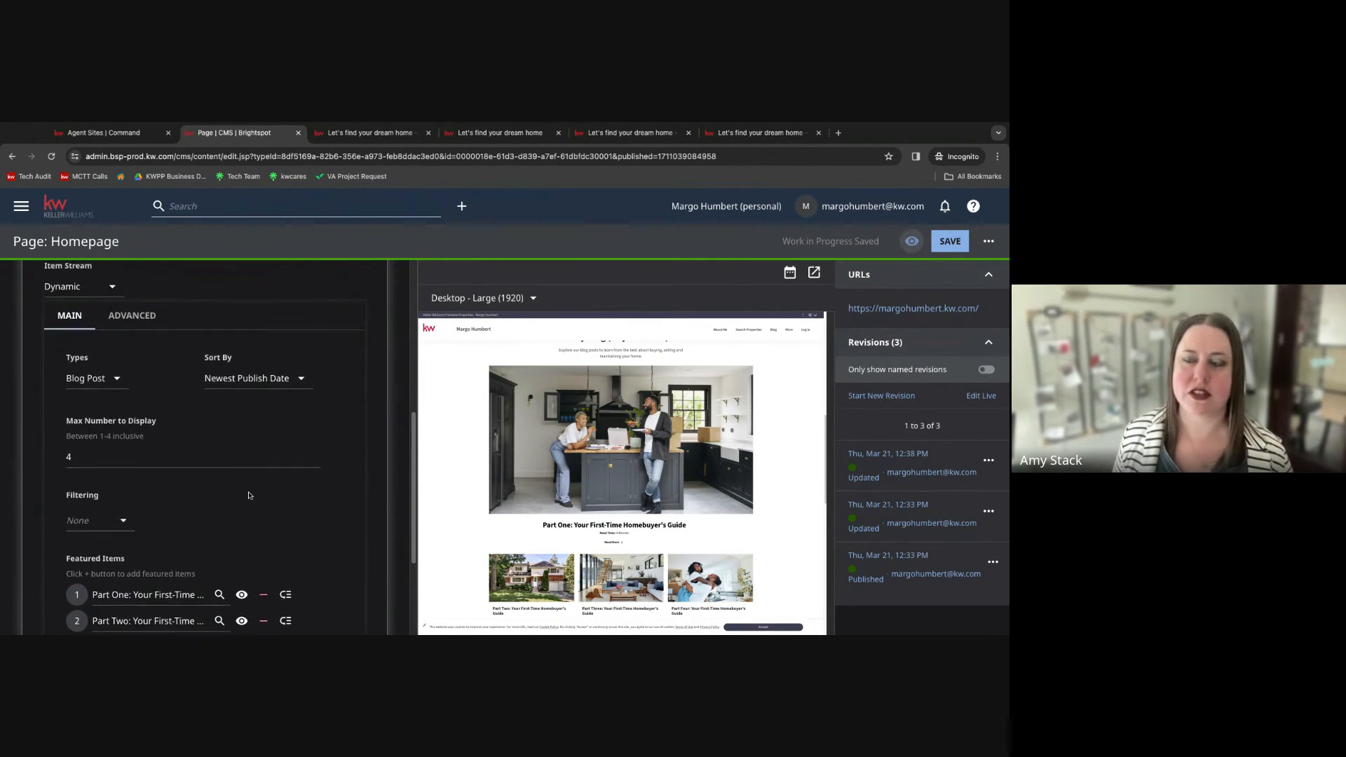
pyautogui.scroll(2, 248, 495)
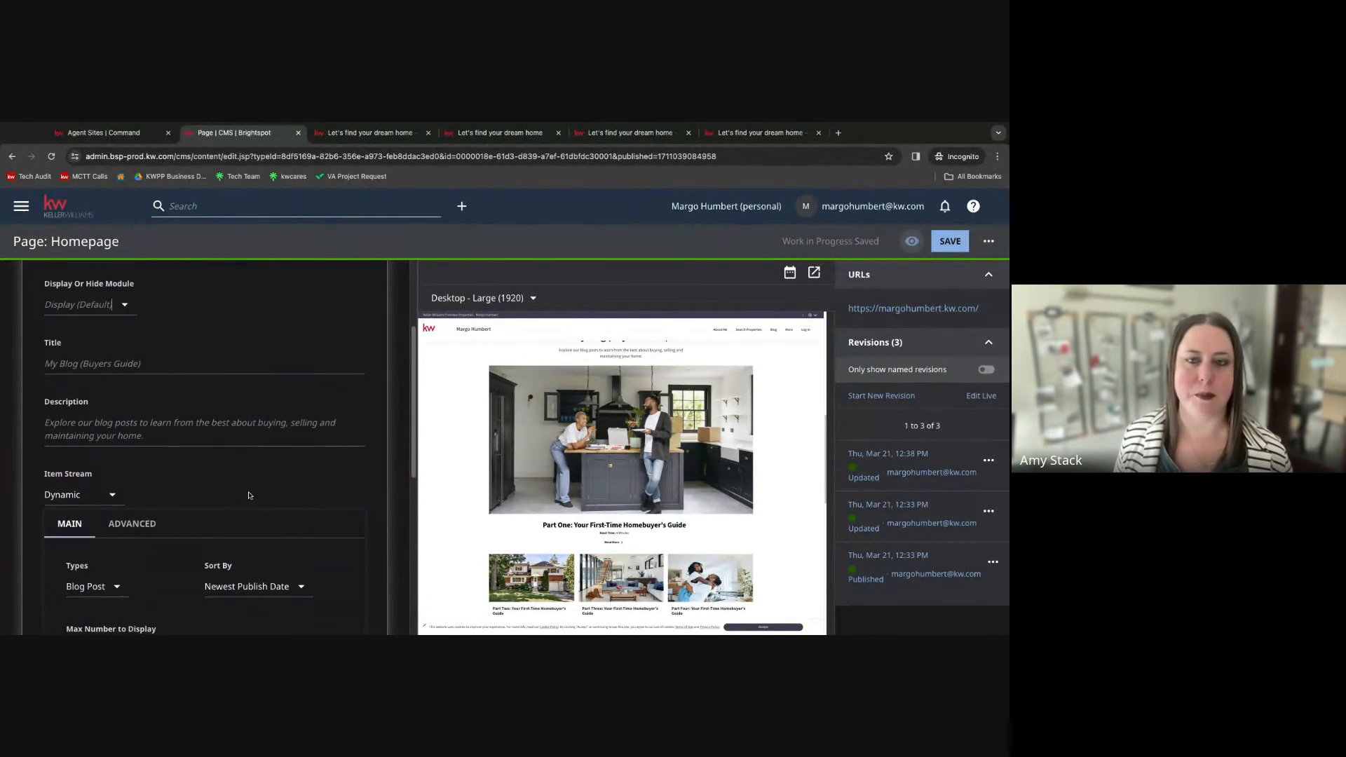
pyautogui.scroll(1, 248, 496)
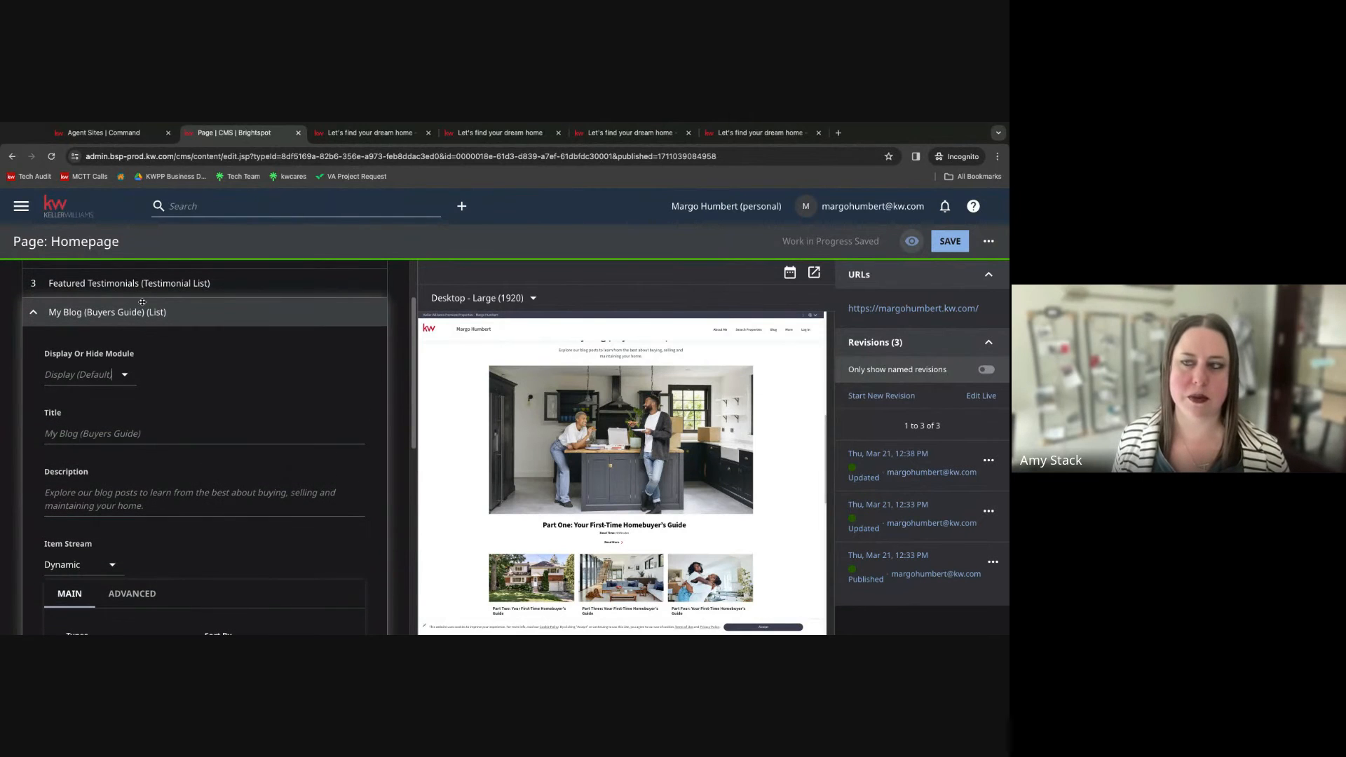
pyautogui.click(145, 313)
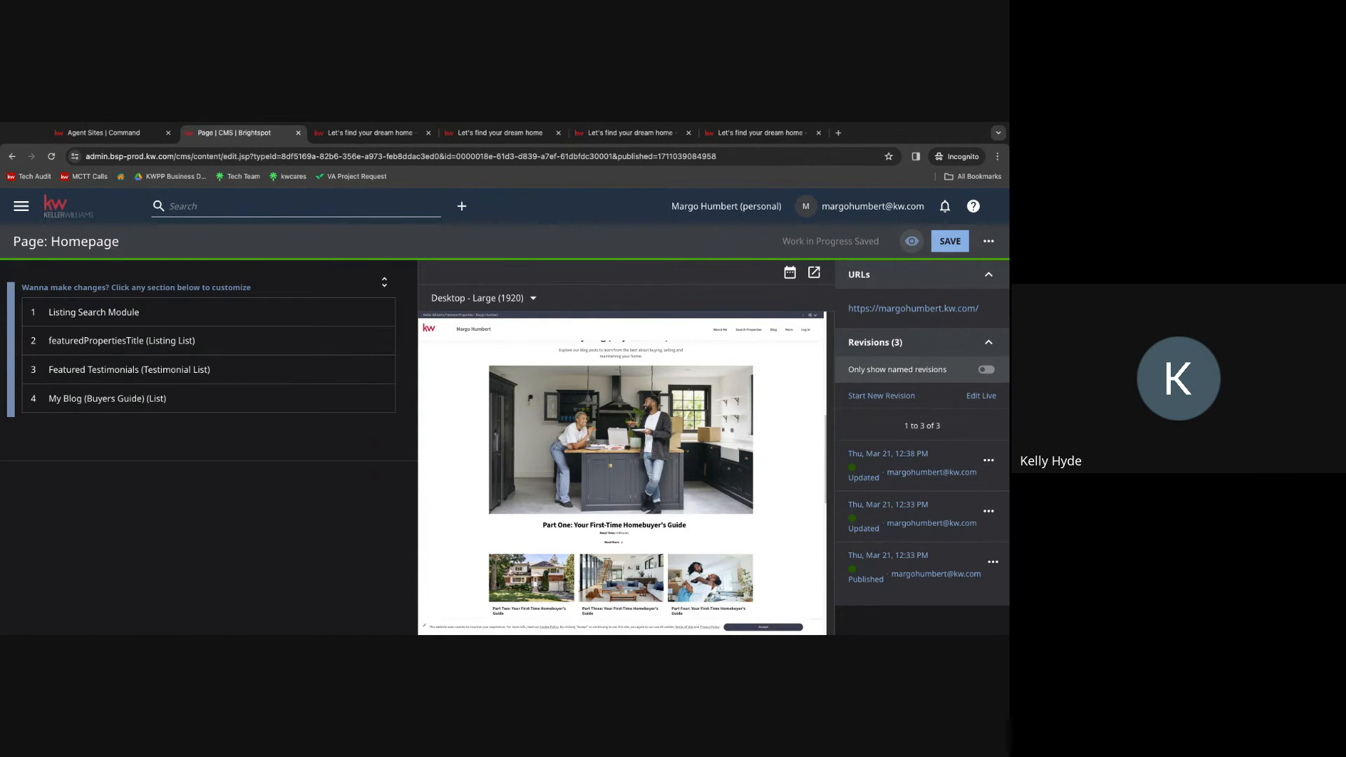
# Move the Part Four blog post to the top of the featured items, then move it back to last place.
pyautogui.click(65, 398)
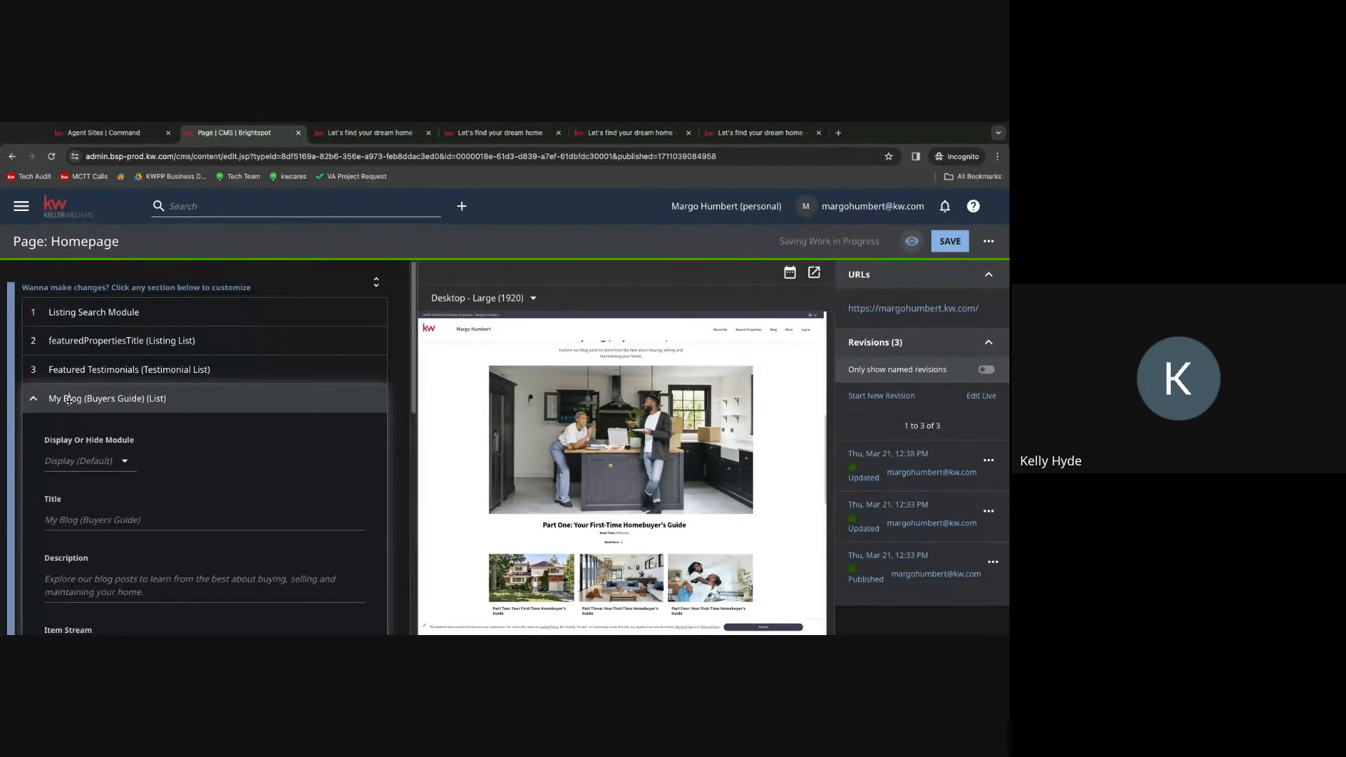
pyautogui.scroll(-6, 139, 534)
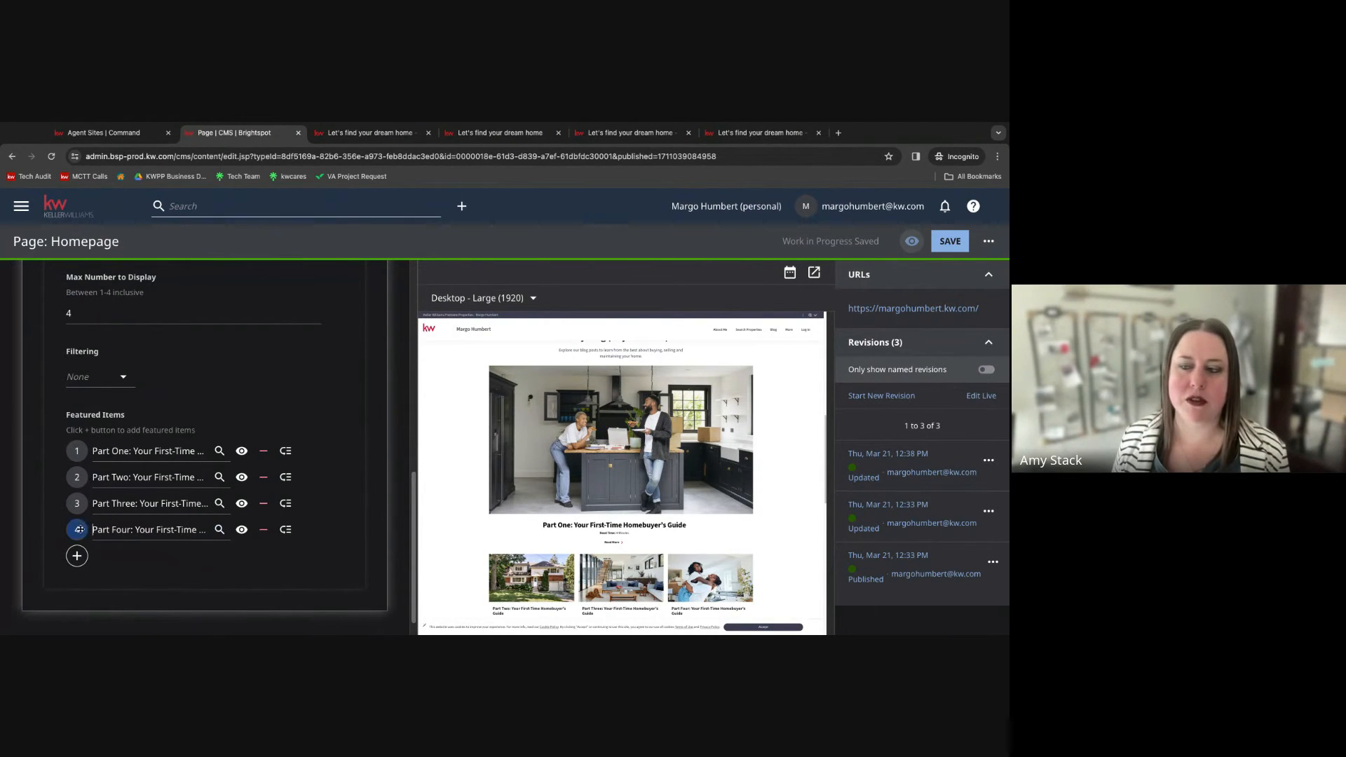
pyautogui.moveTo(77, 529); pyautogui.dragTo(79, 451)
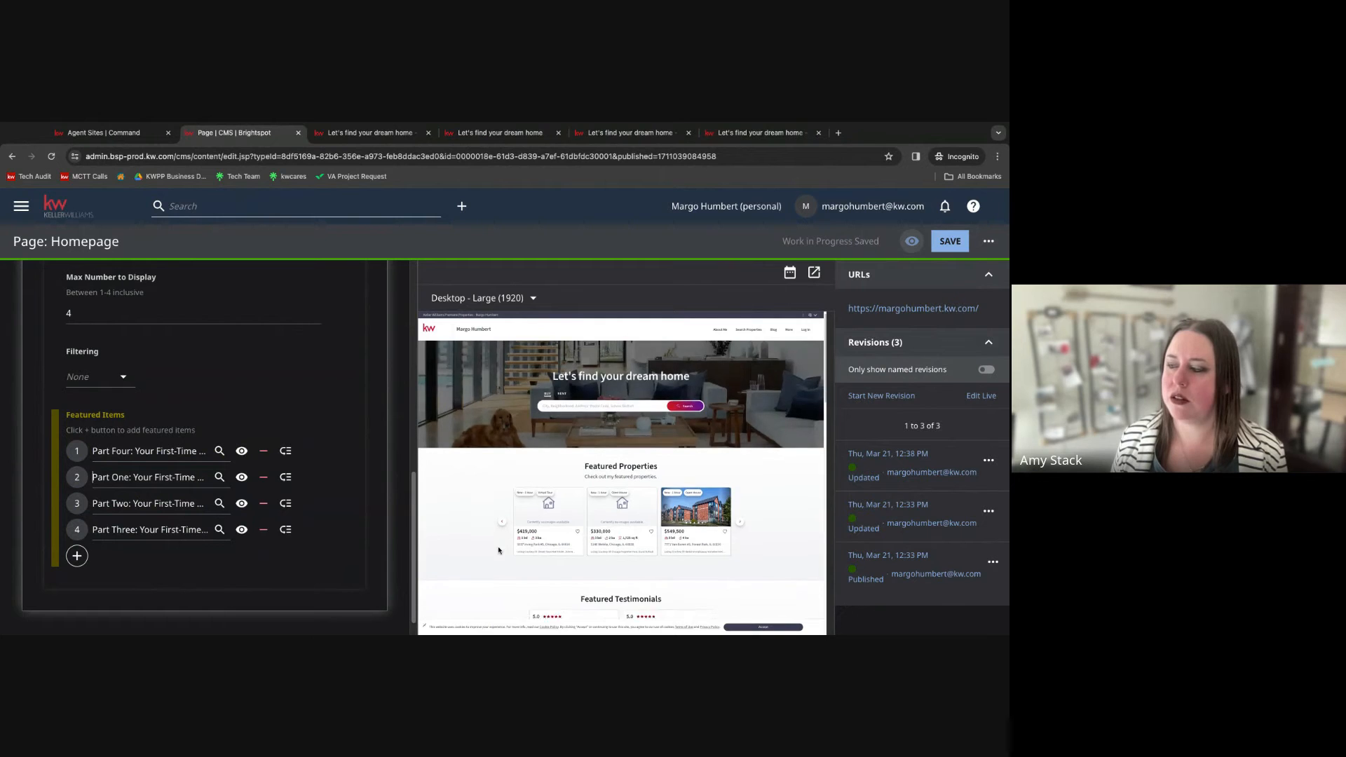
pyautogui.scroll(-3, 500, 548)
pyautogui.scroll(-5, 501, 549)
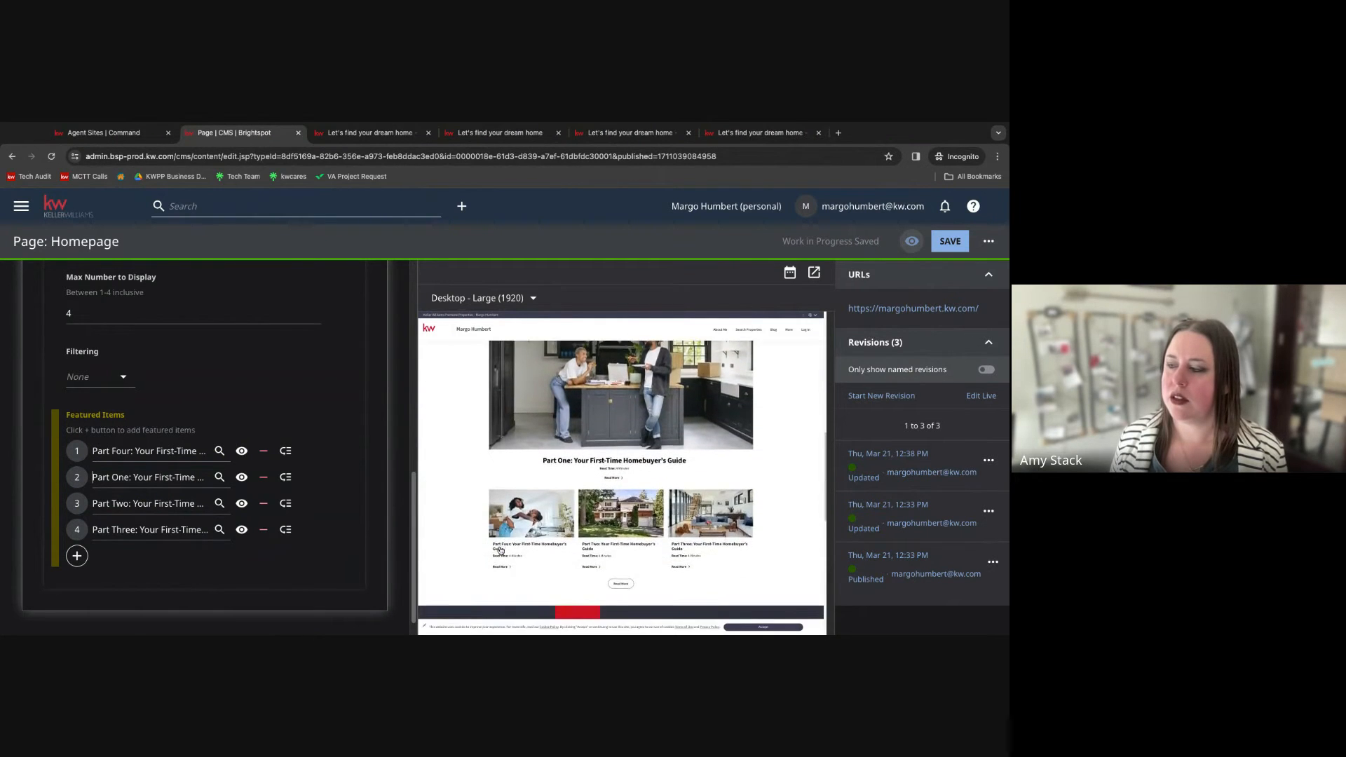
pyautogui.scroll(-5, 506, 518)
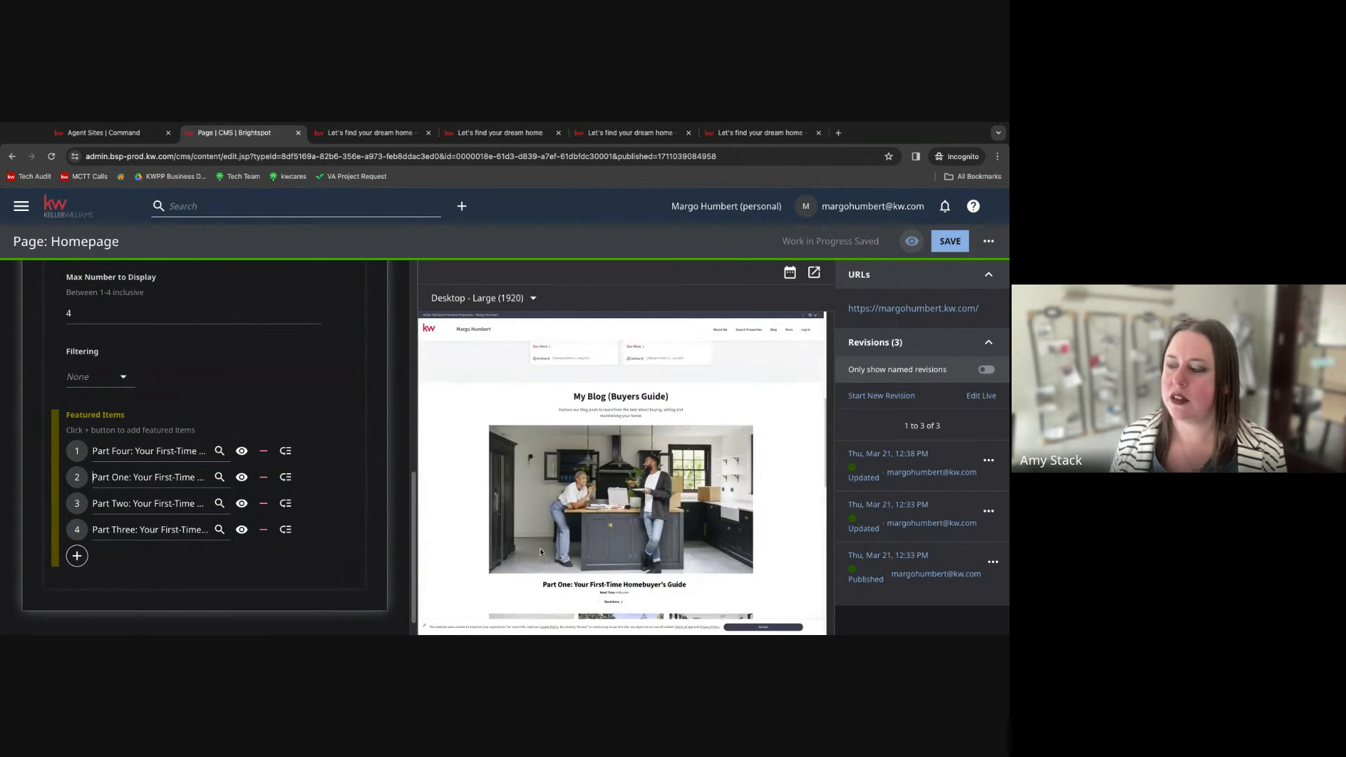
pyautogui.scroll(-1, 541, 552)
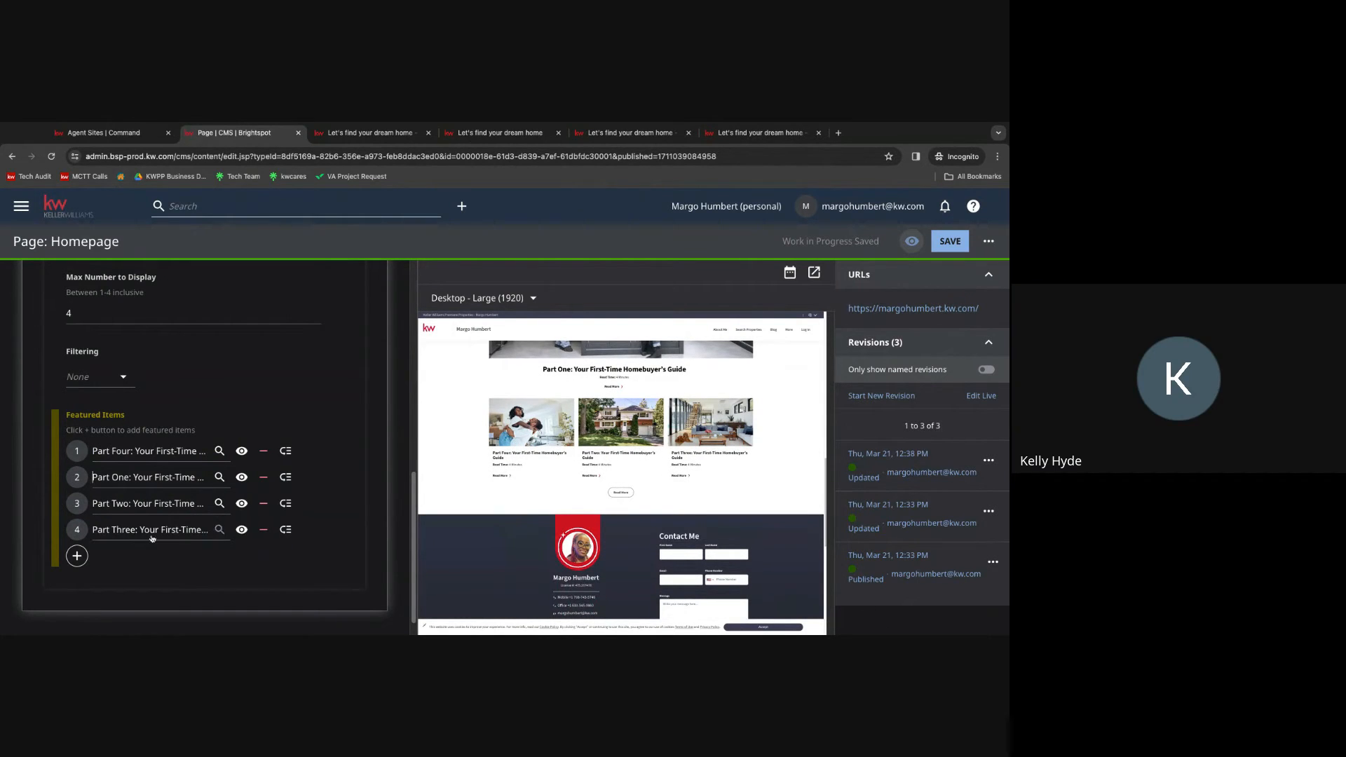
pyautogui.moveTo(77, 450); pyautogui.dragTo(77, 529)
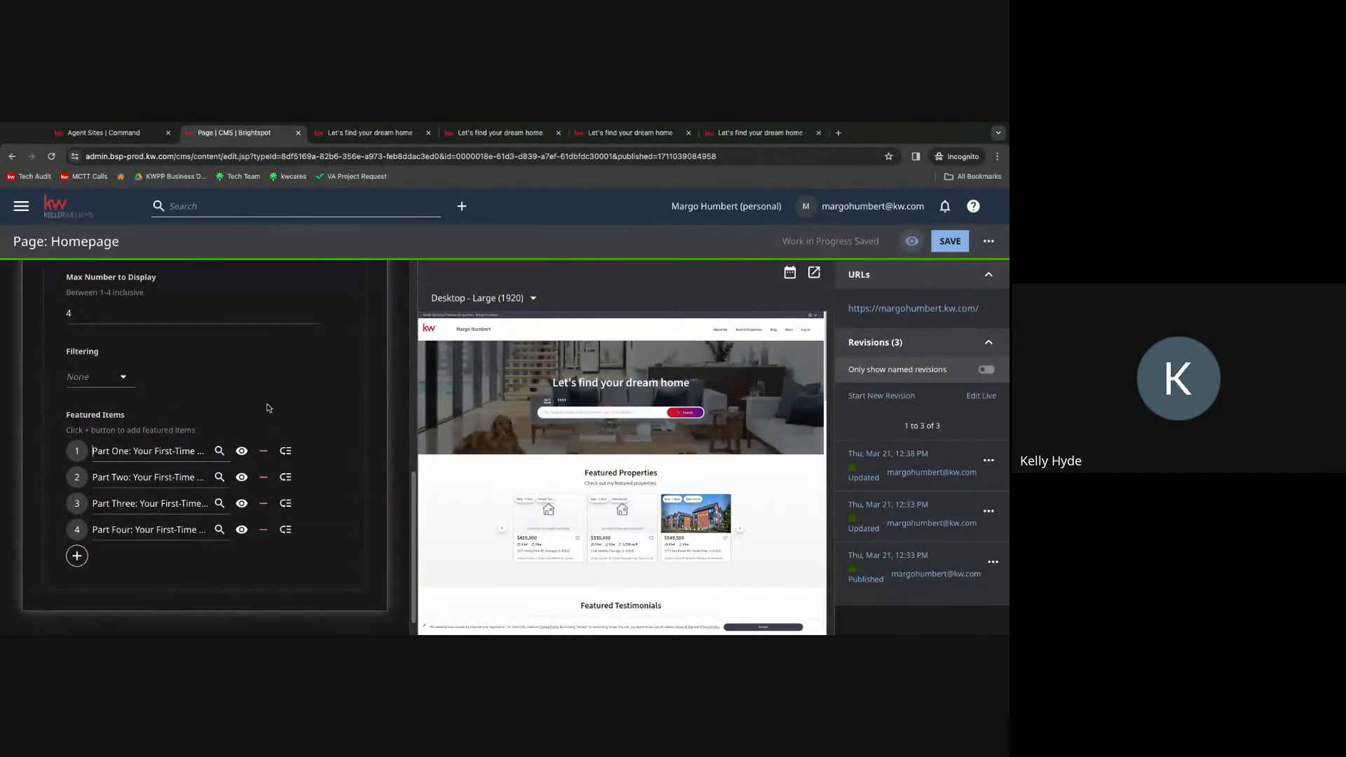
# Collapse the blog section and save the homepage.
pyautogui.scroll(3, 150, 372)
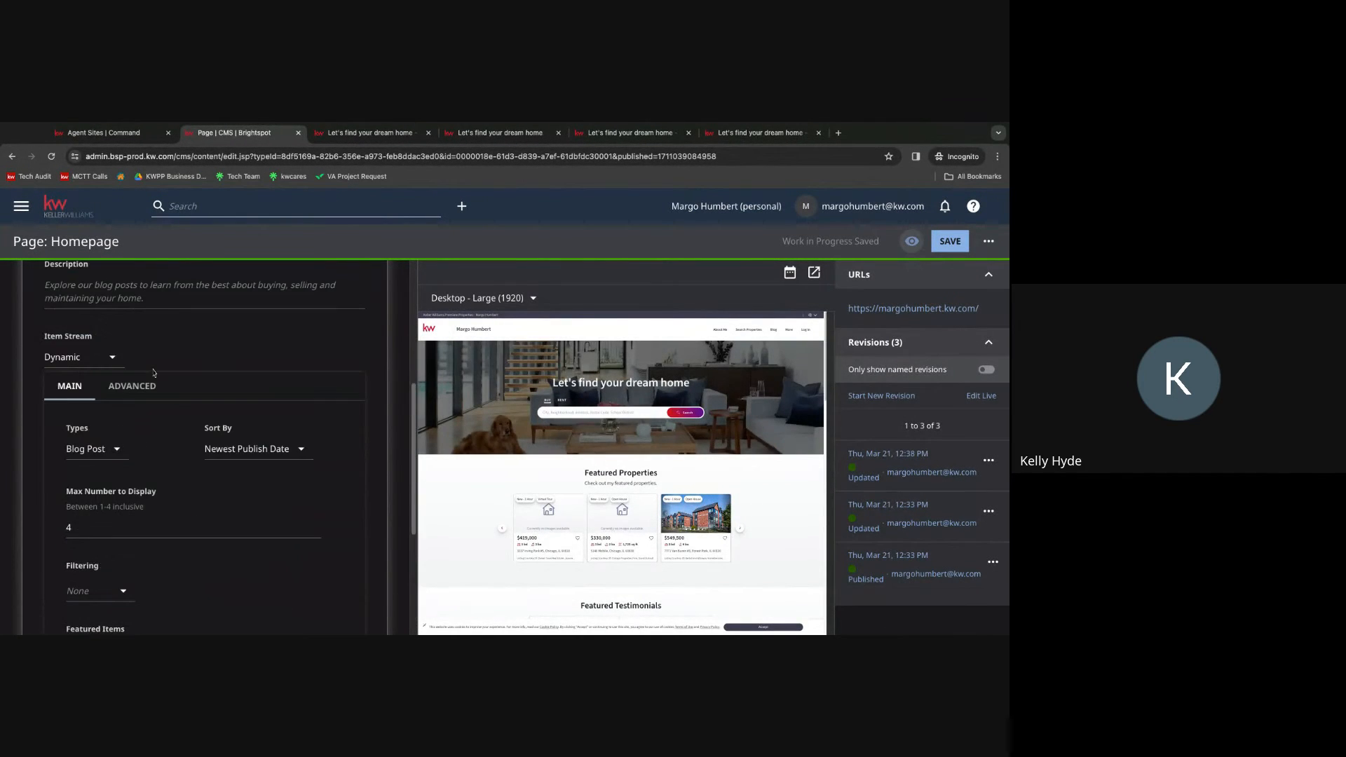
pyautogui.scroll(2, 154, 373)
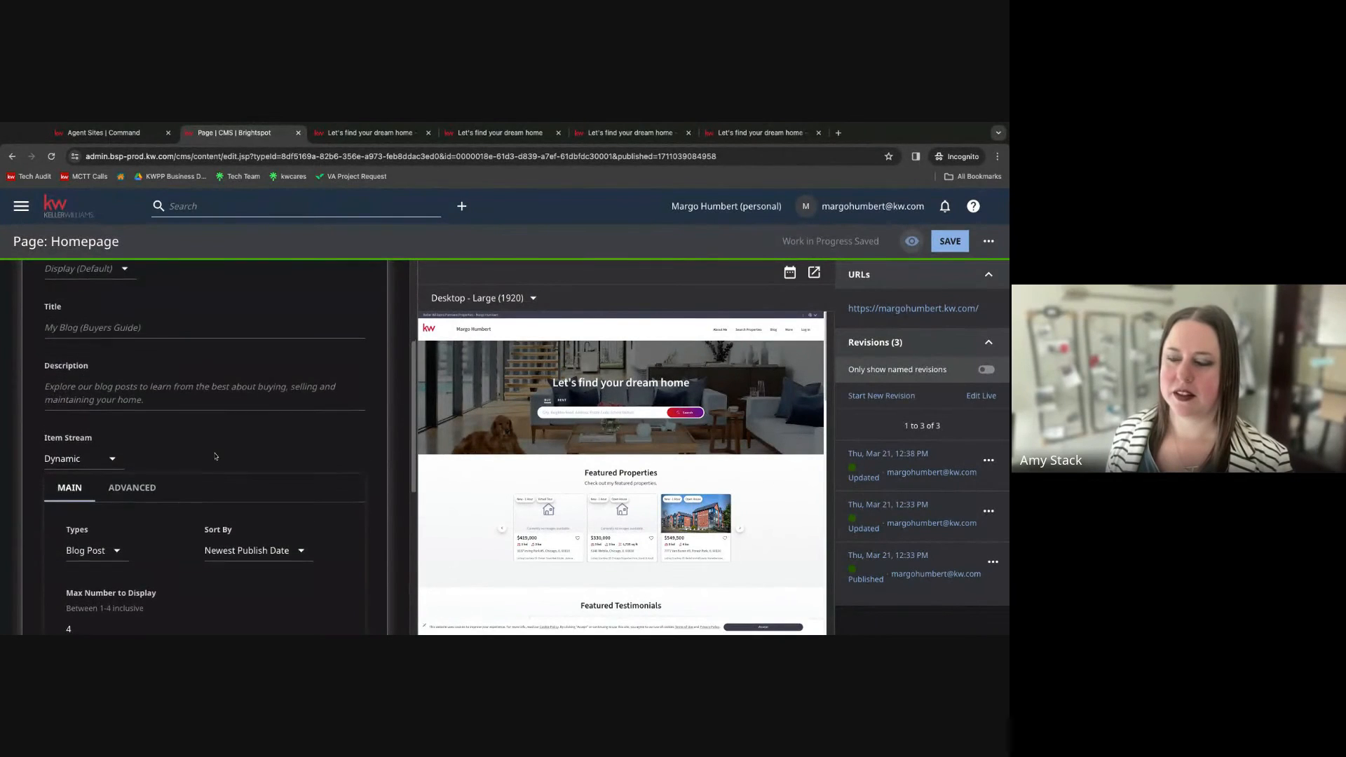
pyautogui.scroll(2, 216, 456)
pyautogui.click(54, 287)
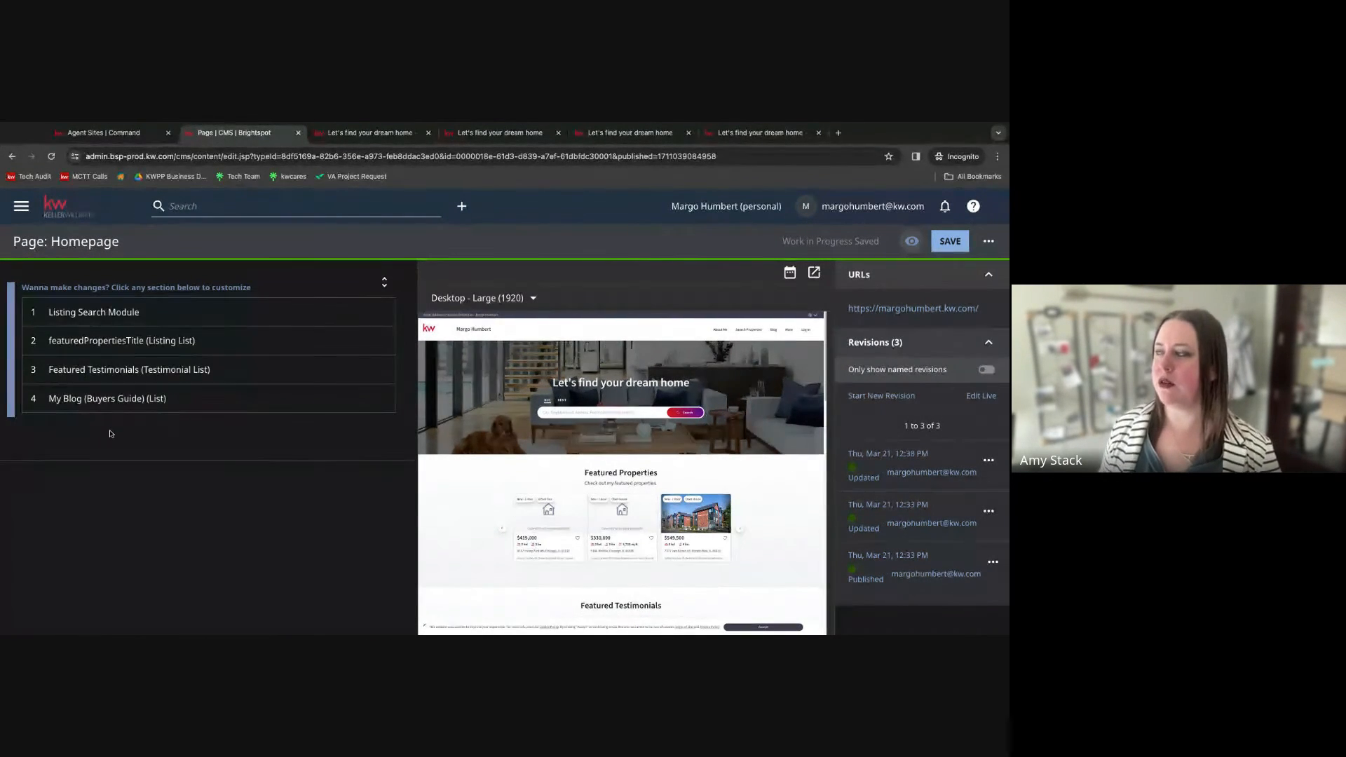
pyautogui.click(957, 239)
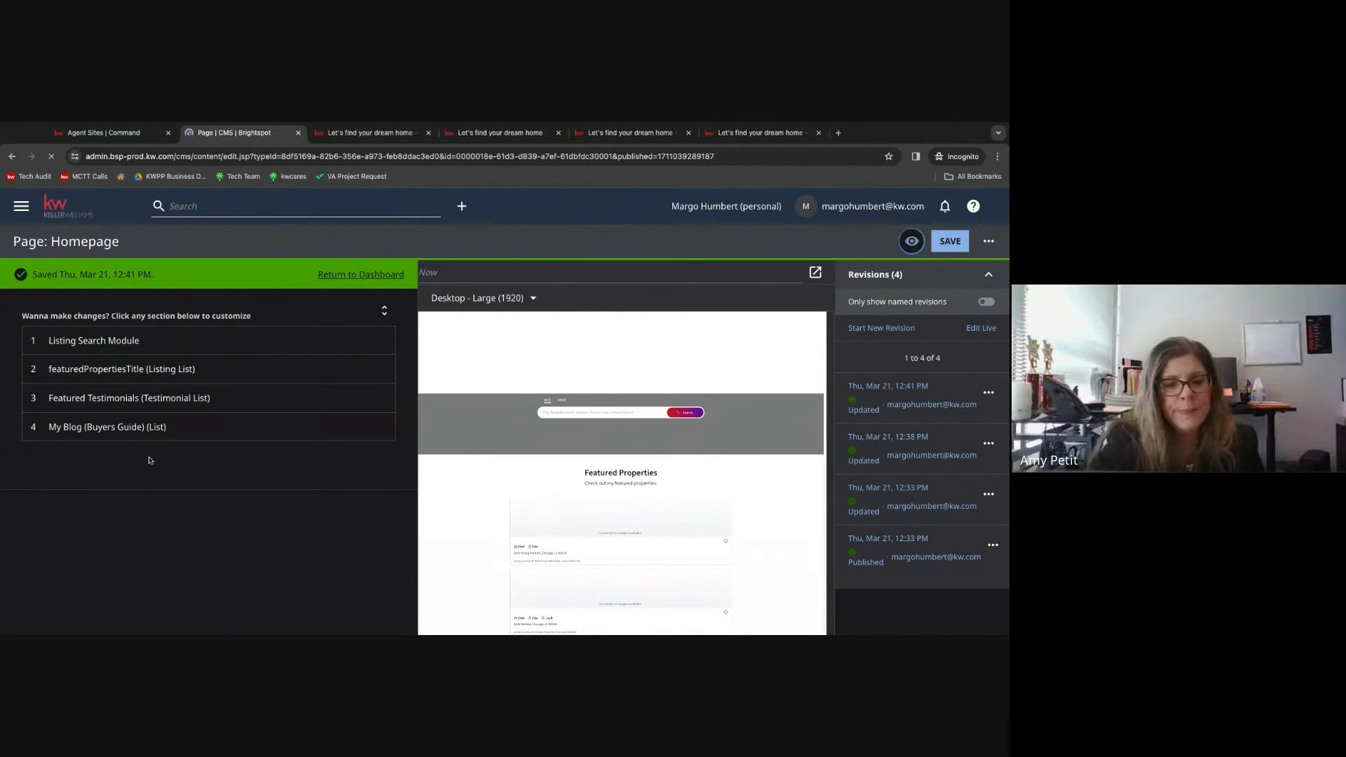
# Return to the CMS dashboard and review the list of editable default pages and modules.
pyautogui.click(64, 207)
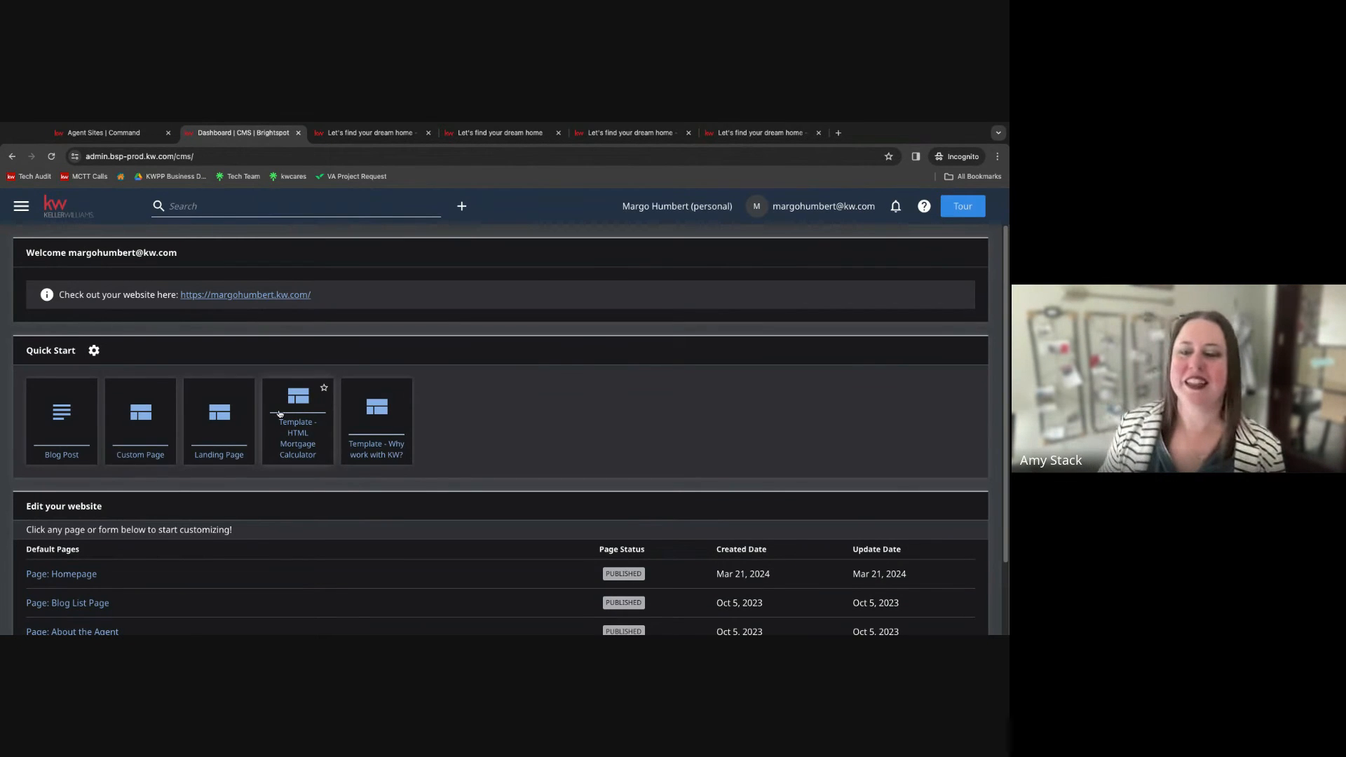
pyautogui.scroll(-1, 295, 417)
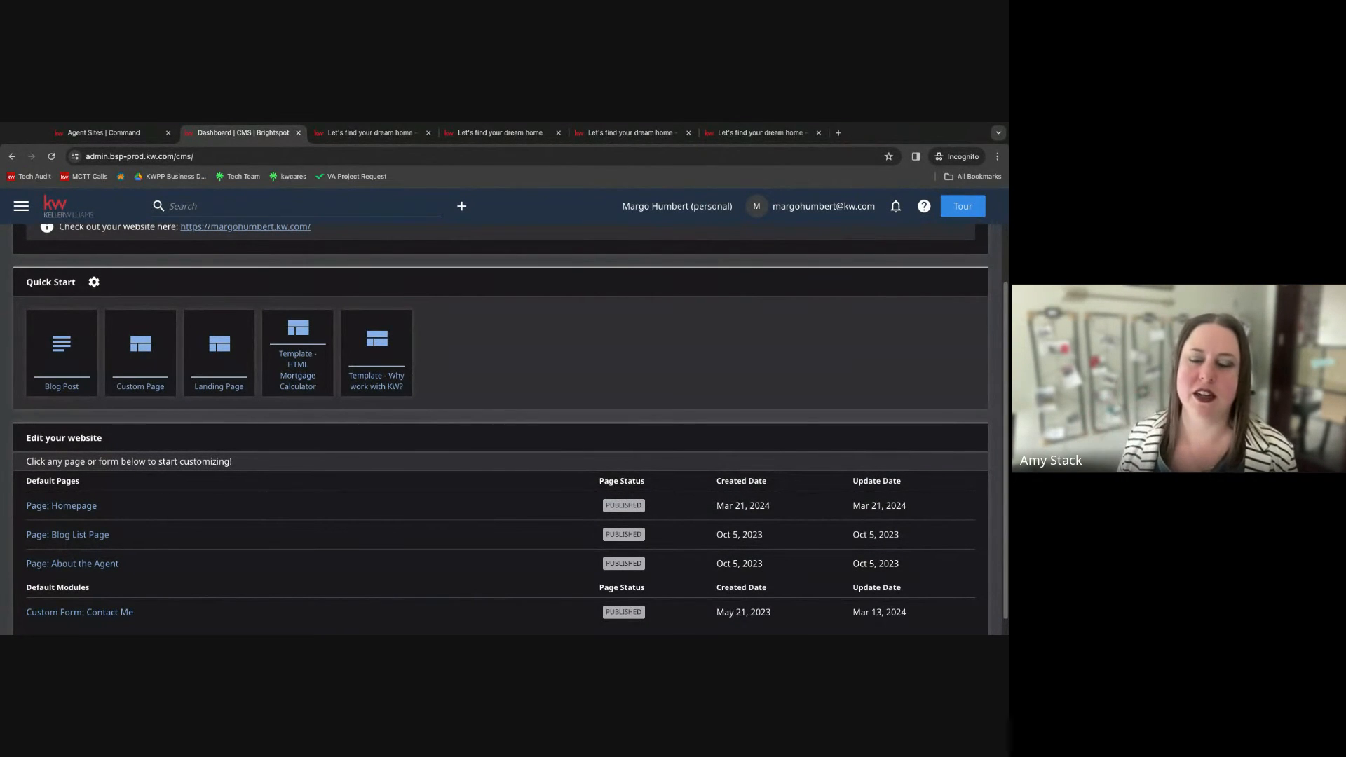
pyautogui.scroll(-1, 511, 429)
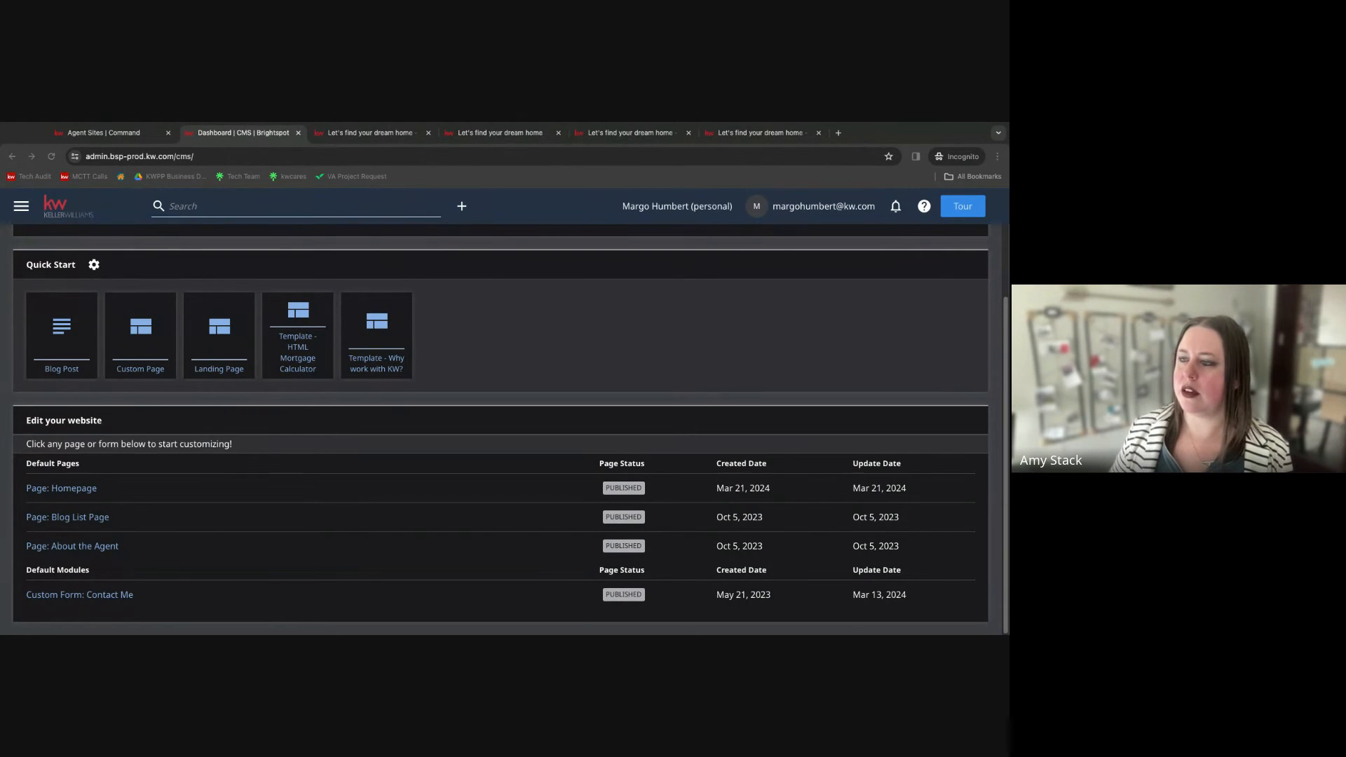
pyautogui.click(914, 139)
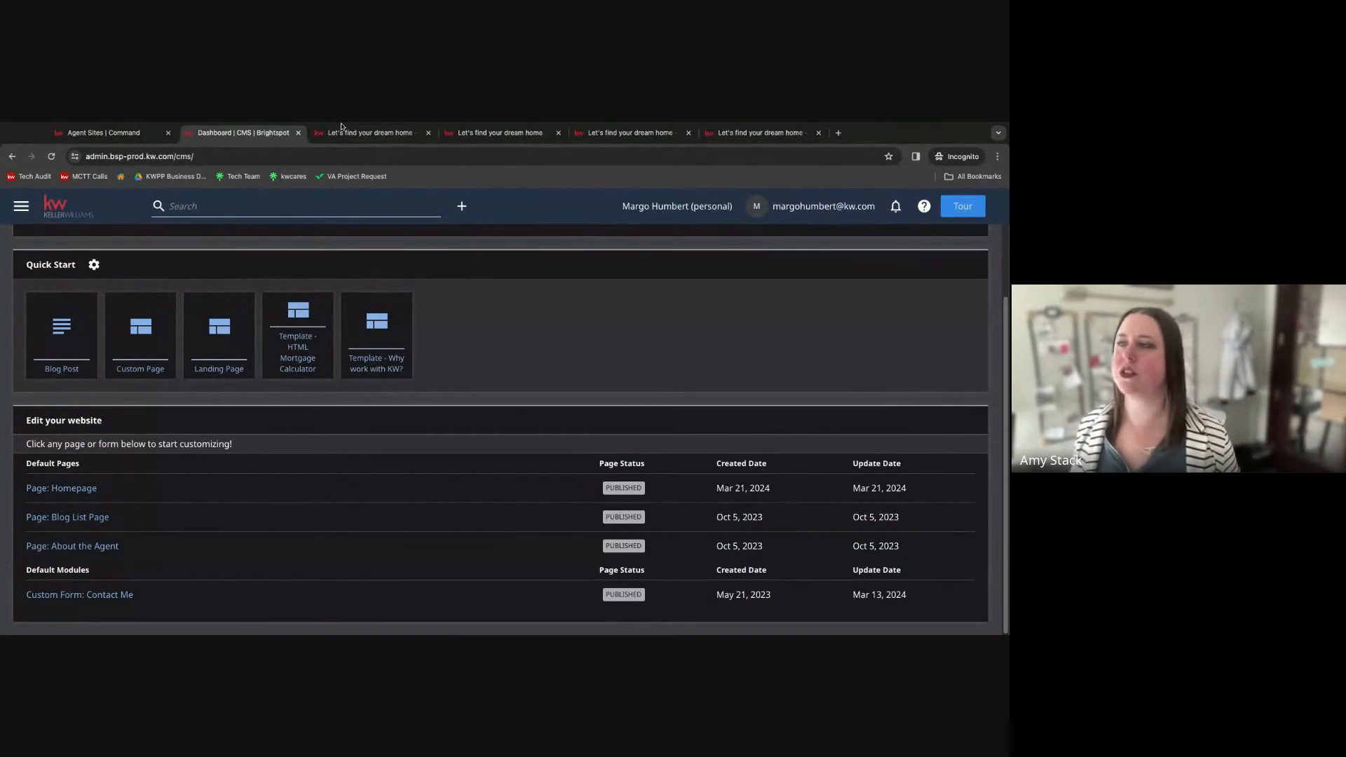
pyautogui.click(360, 133)
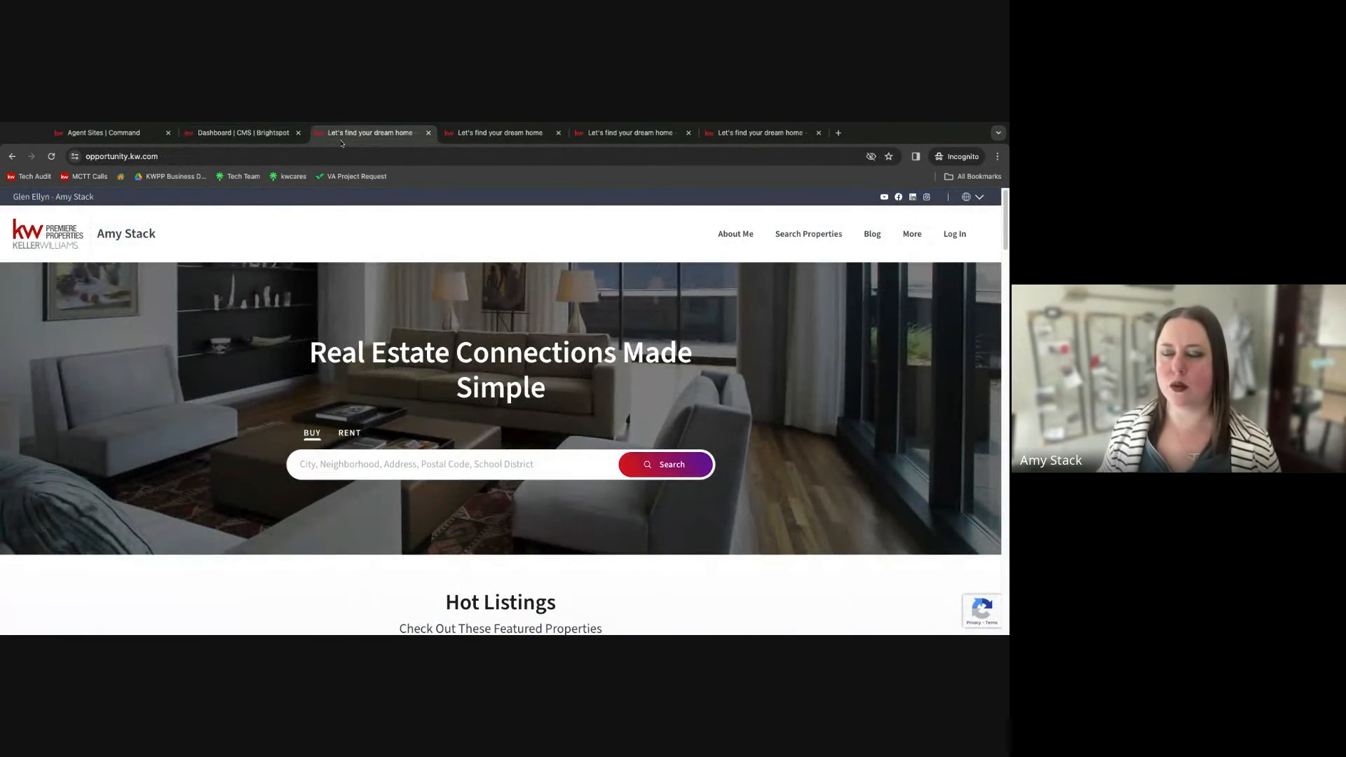
pyautogui.click(337, 466)
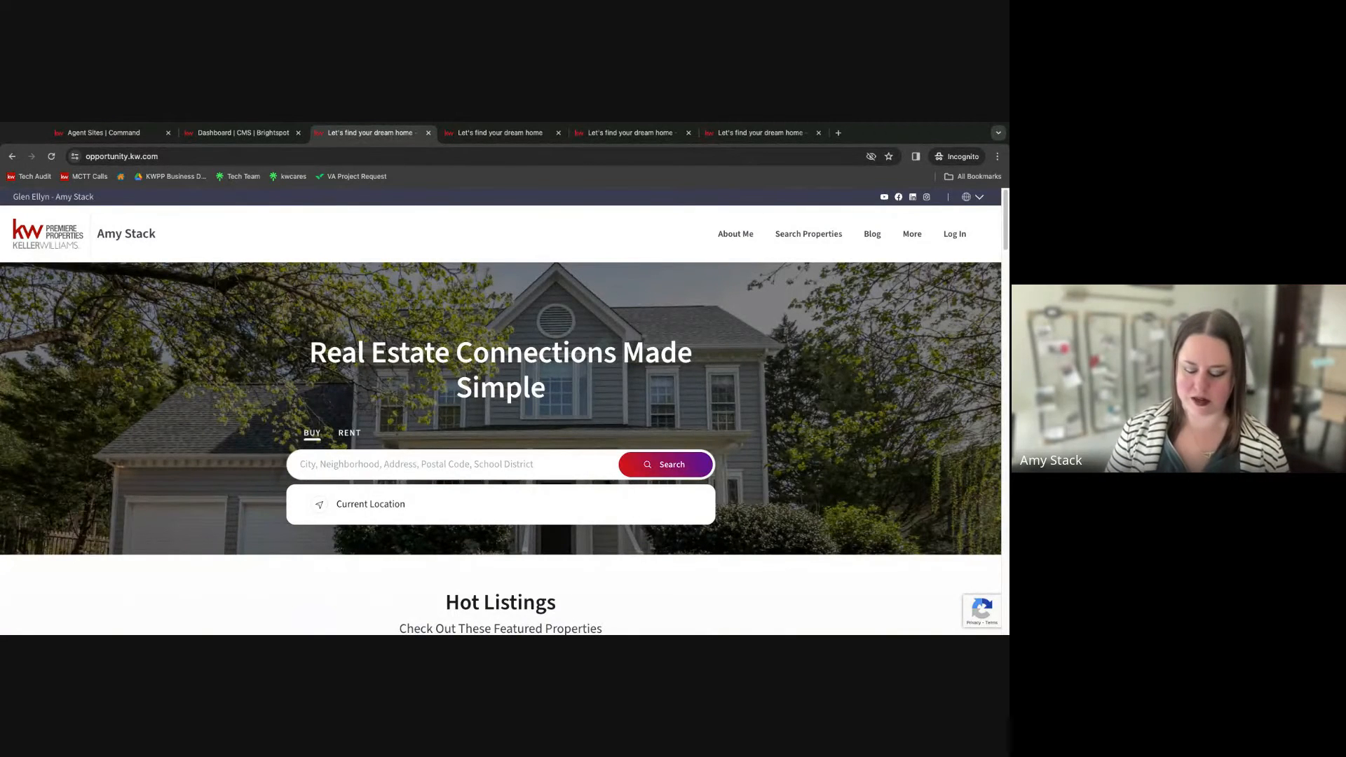
pyautogui.write('lombard')
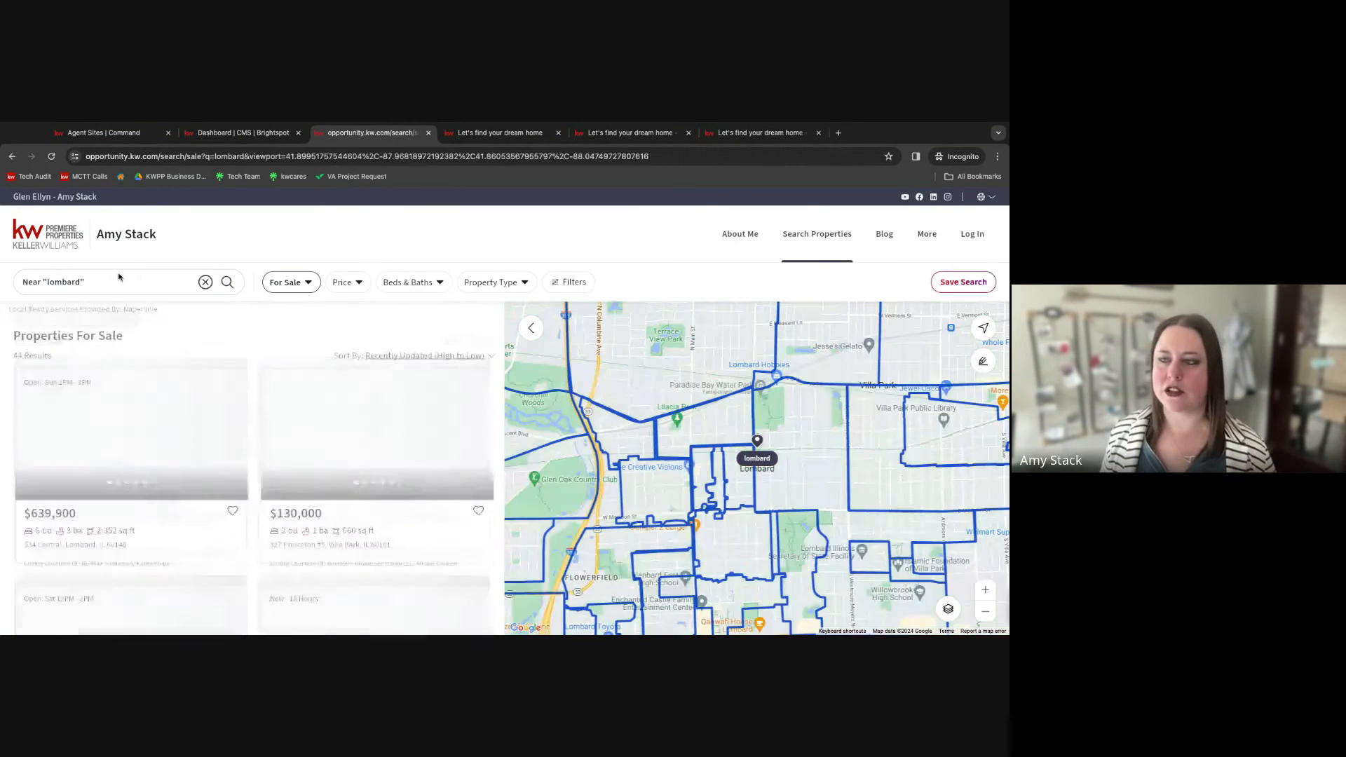
pyautogui.moveTo(103, 486)
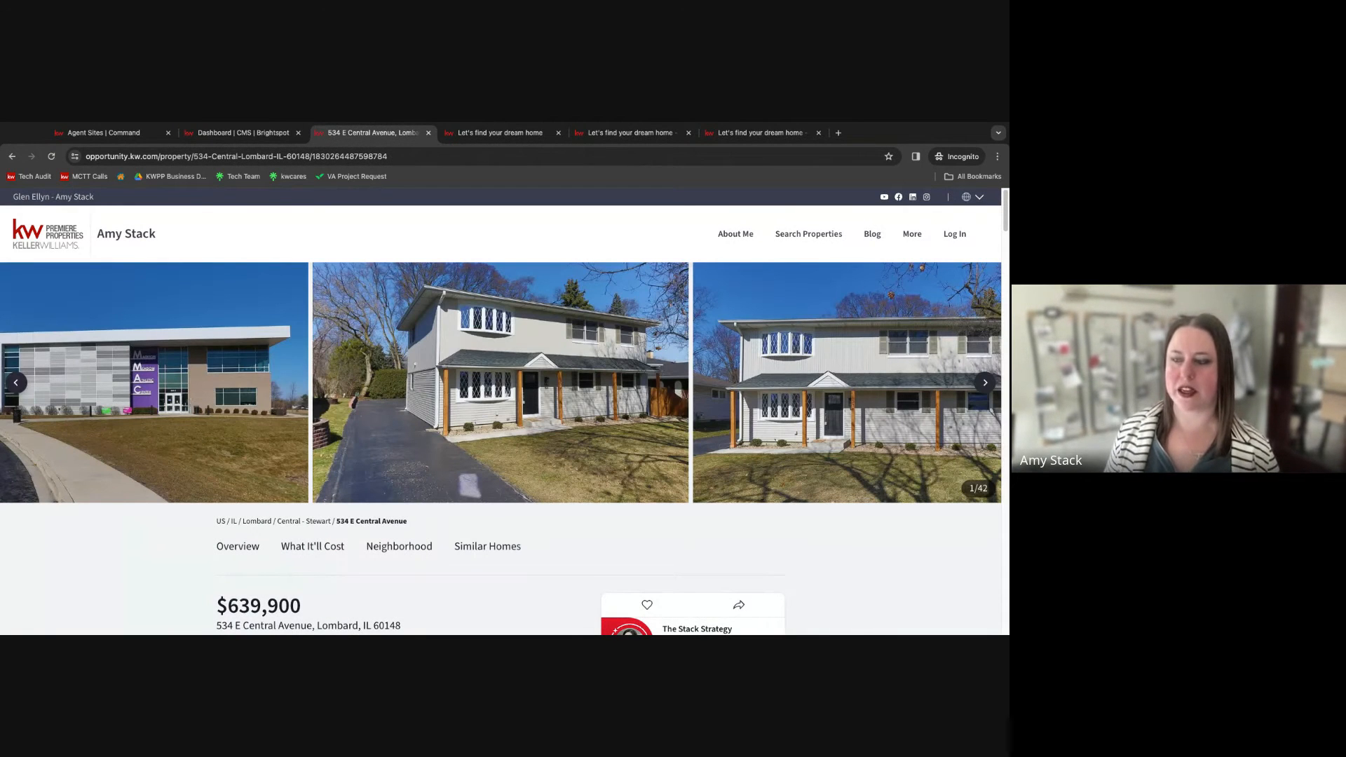
# Open the listing's open house sign-in page by appending /openhouse to its web address and view the form.
pyautogui.scroll(-3, 344, 344)
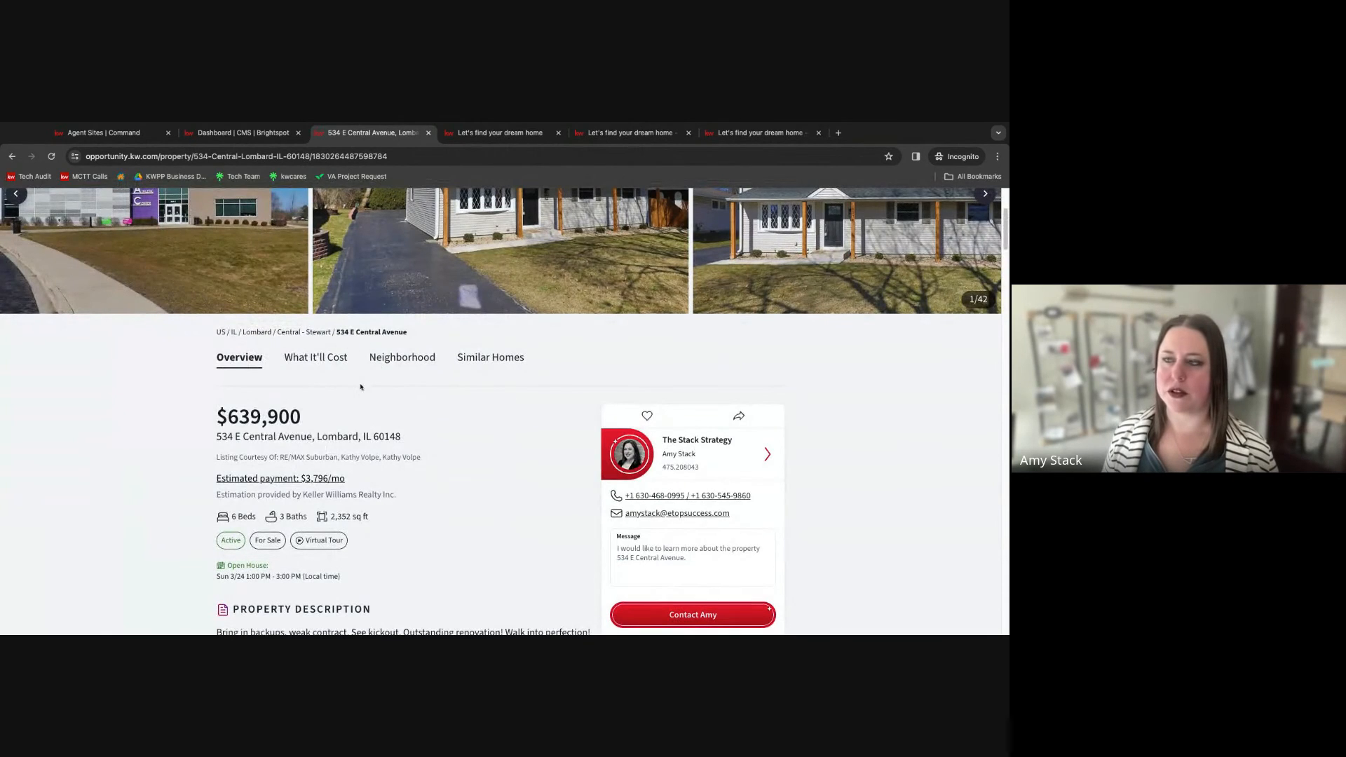
pyautogui.scroll(2, 361, 386)
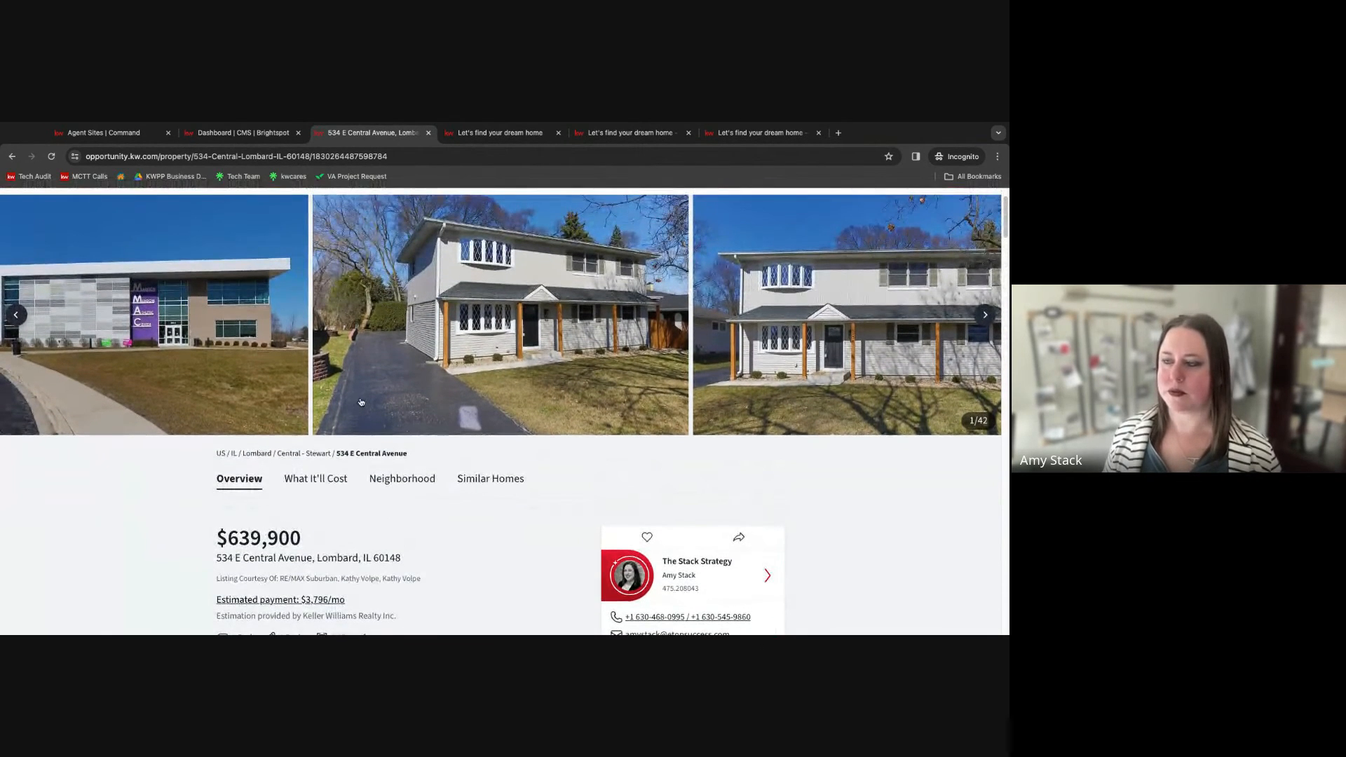
pyautogui.scroll(2, 360, 402)
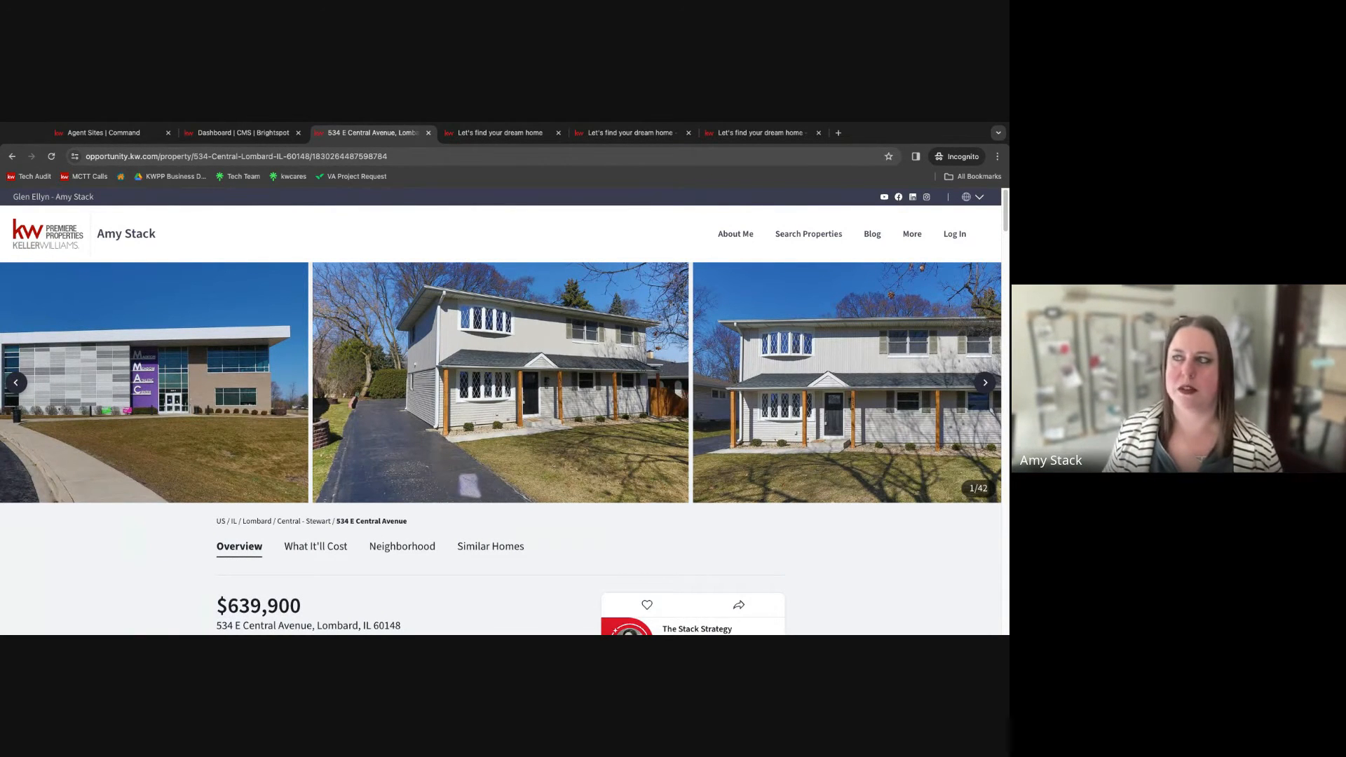
pyautogui.click(393, 156)
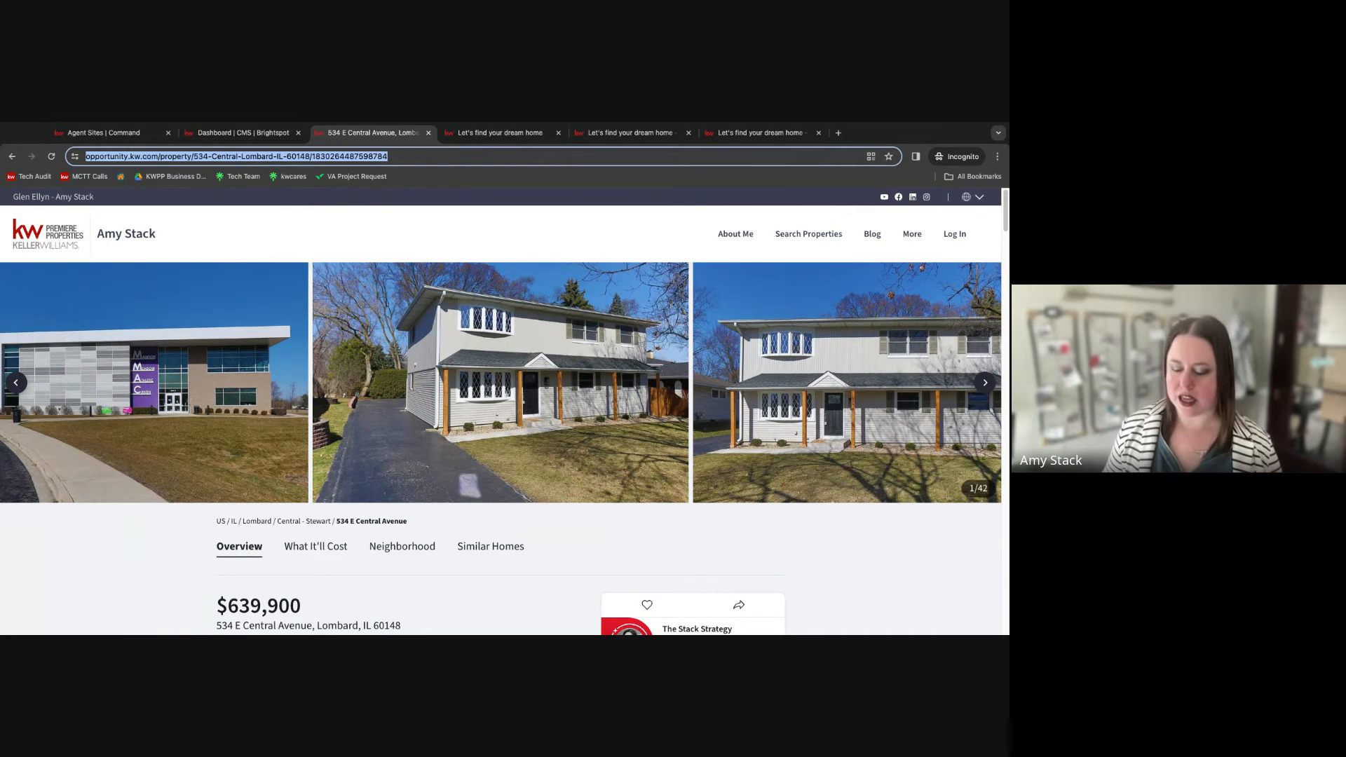
pyautogui.click(414, 156)
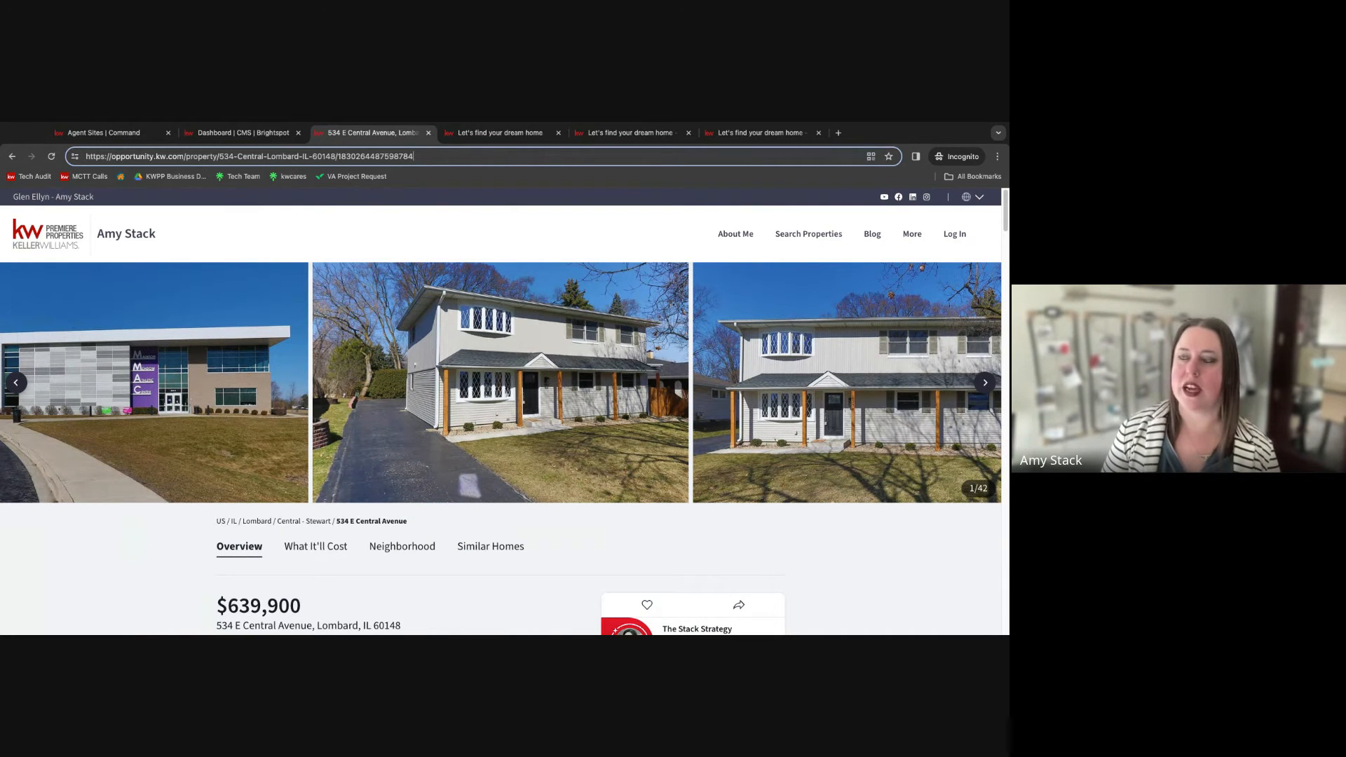
pyautogui.write('/open')
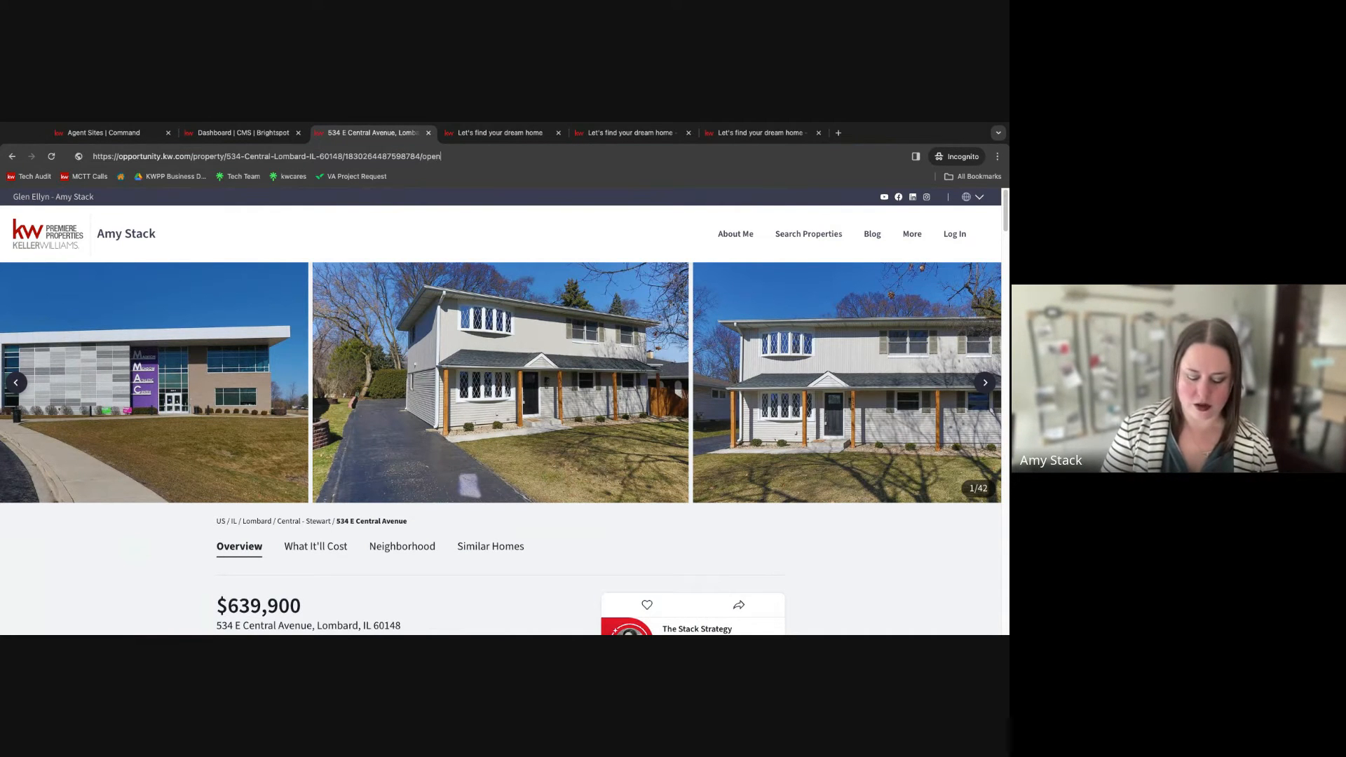
pyautogui.write('house')
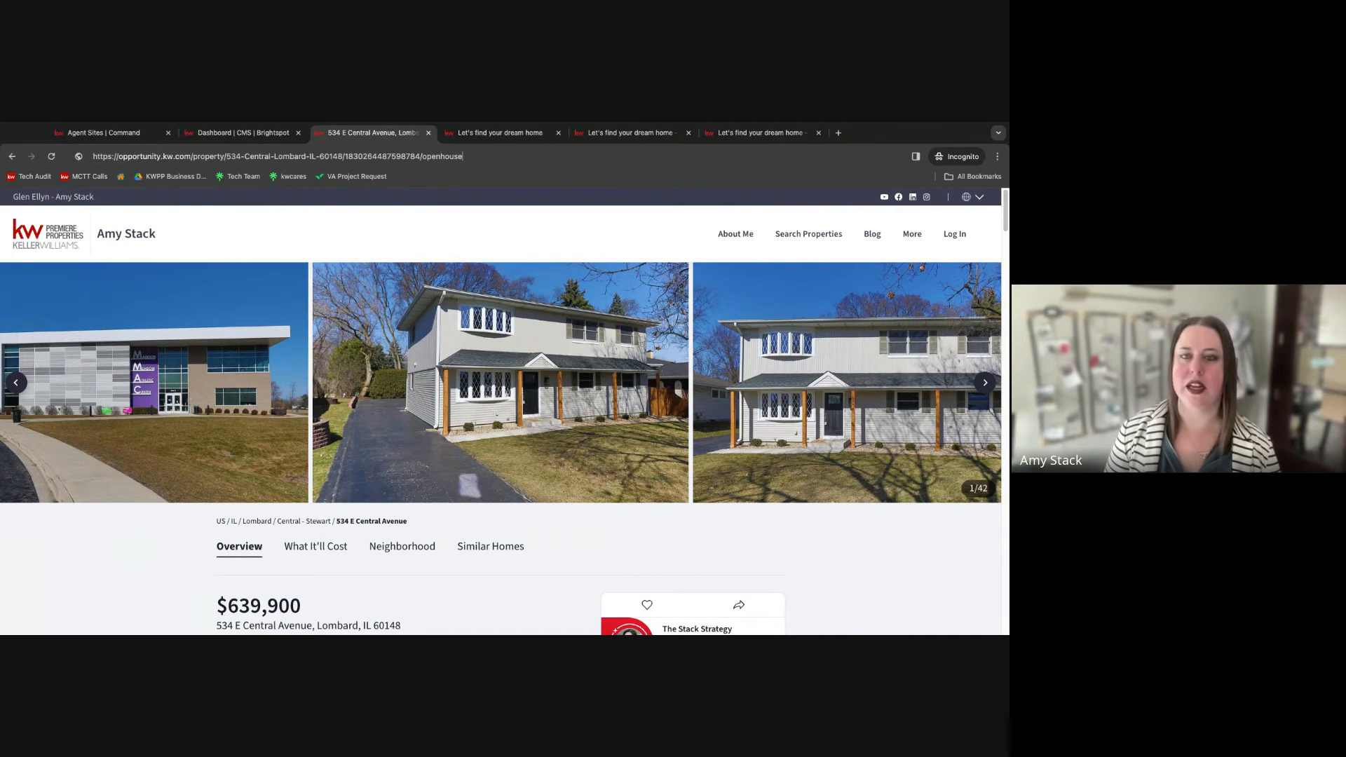
pyautogui.press('Return')
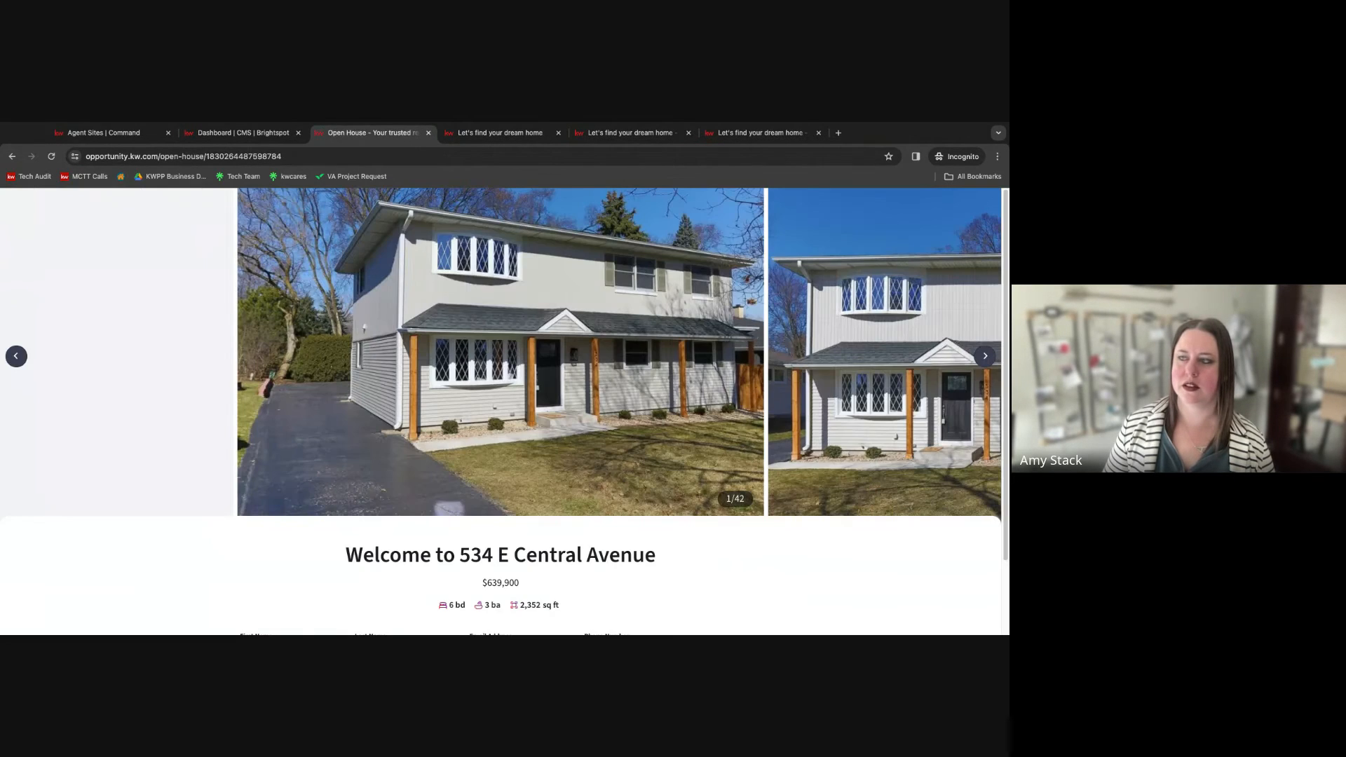
pyautogui.scroll(-2, 713, 463)
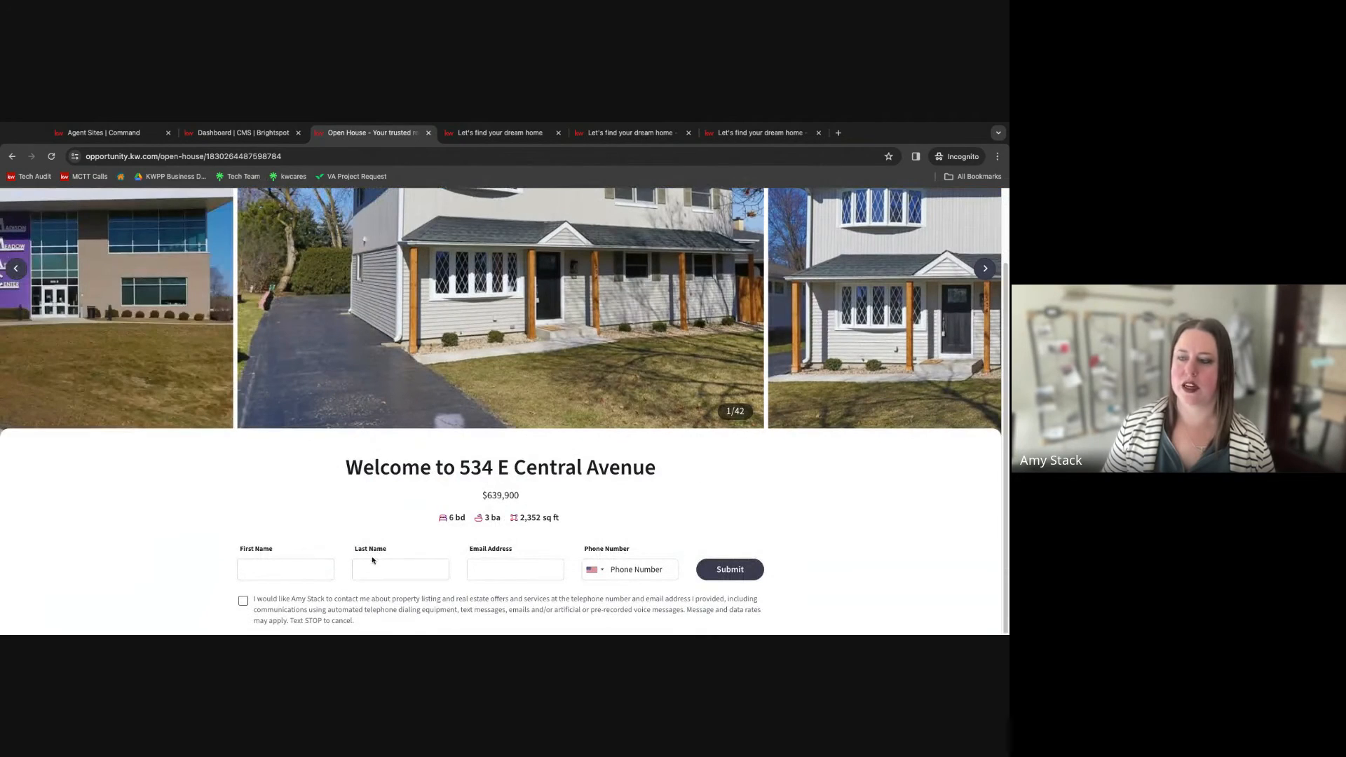
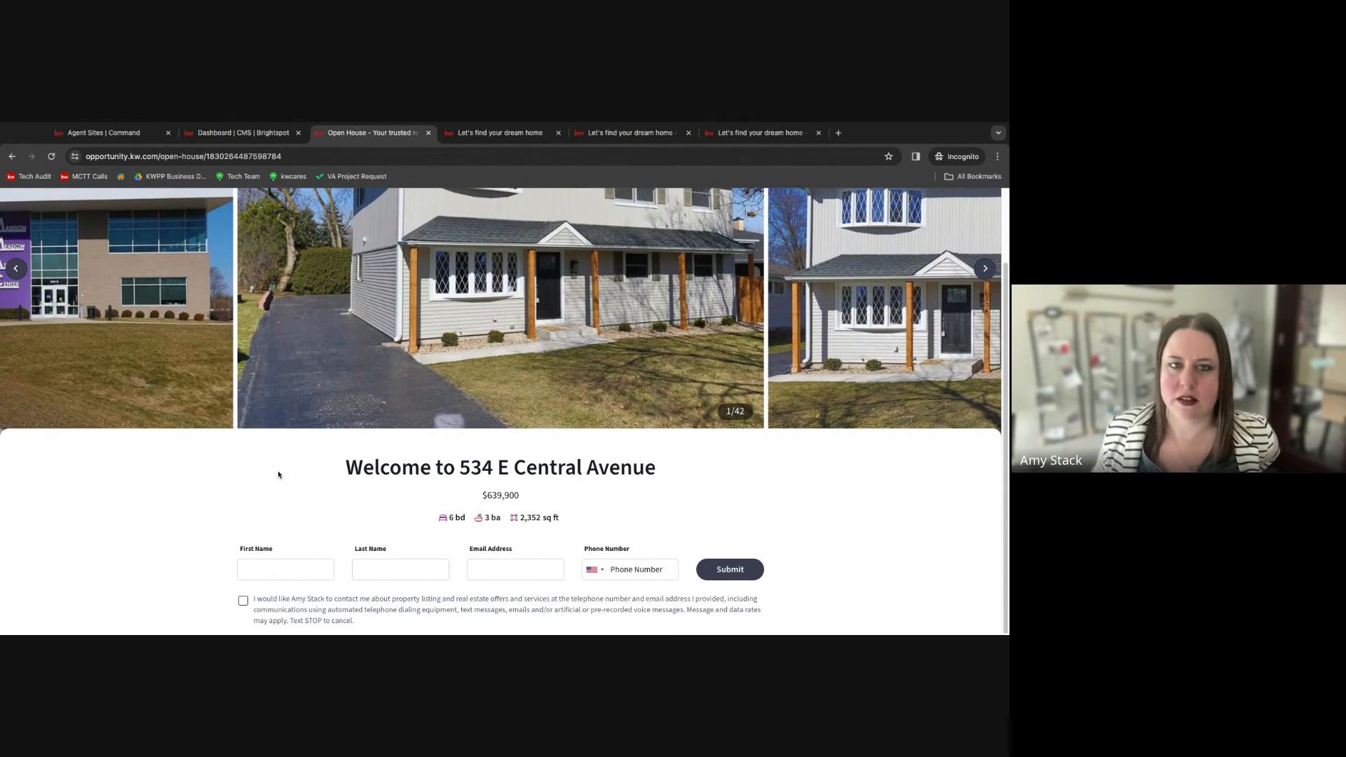
# Close the open house sign-in tab and switch back to the CMS dashboard.
pyautogui.click(0, 444)
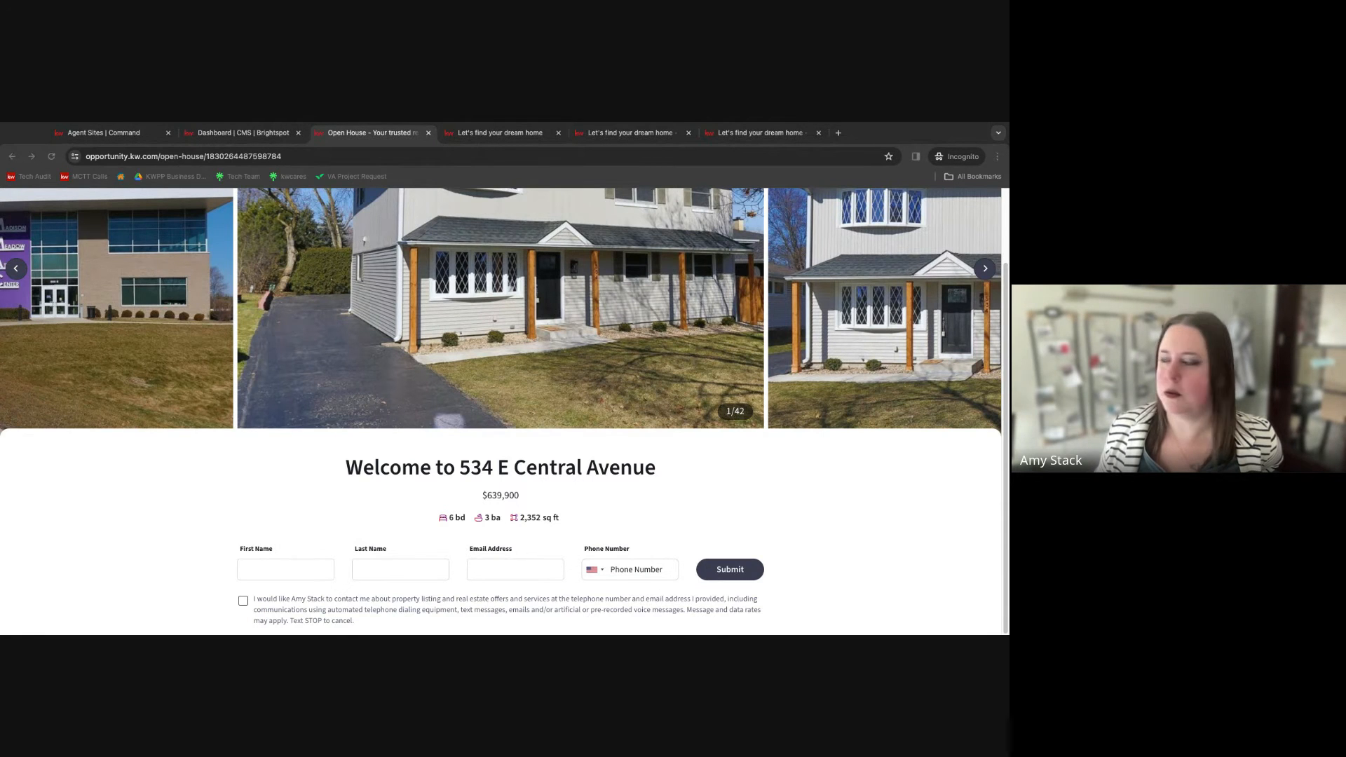
pyautogui.click(923, 472)
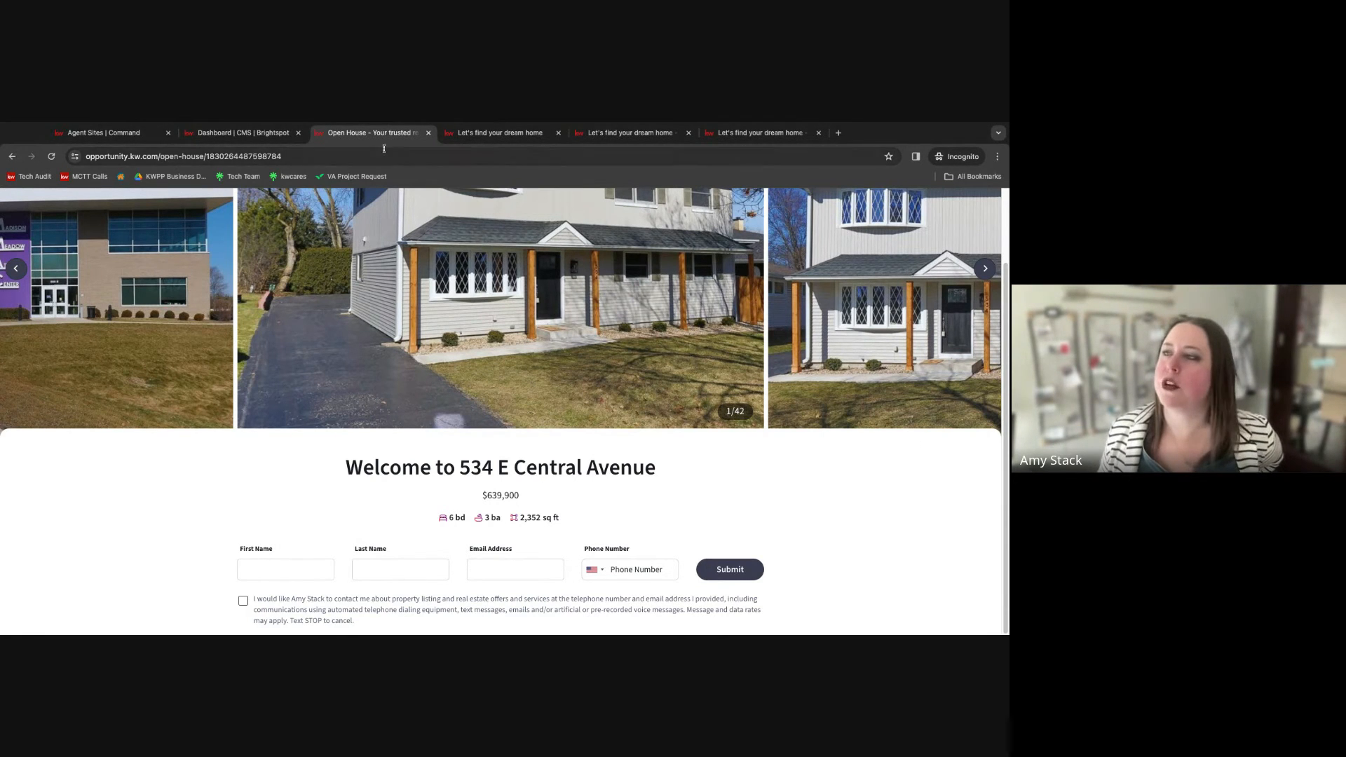
pyautogui.click(429, 133)
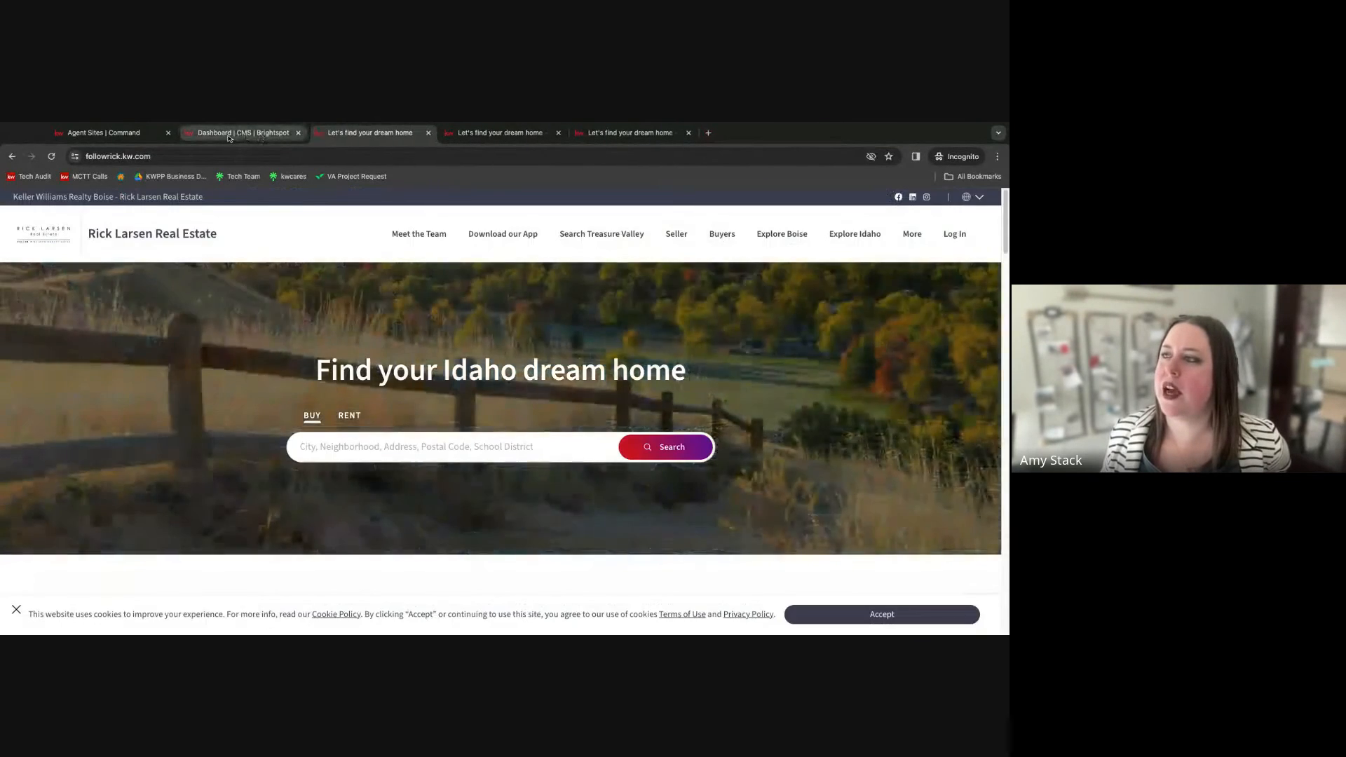
pyautogui.click(242, 133)
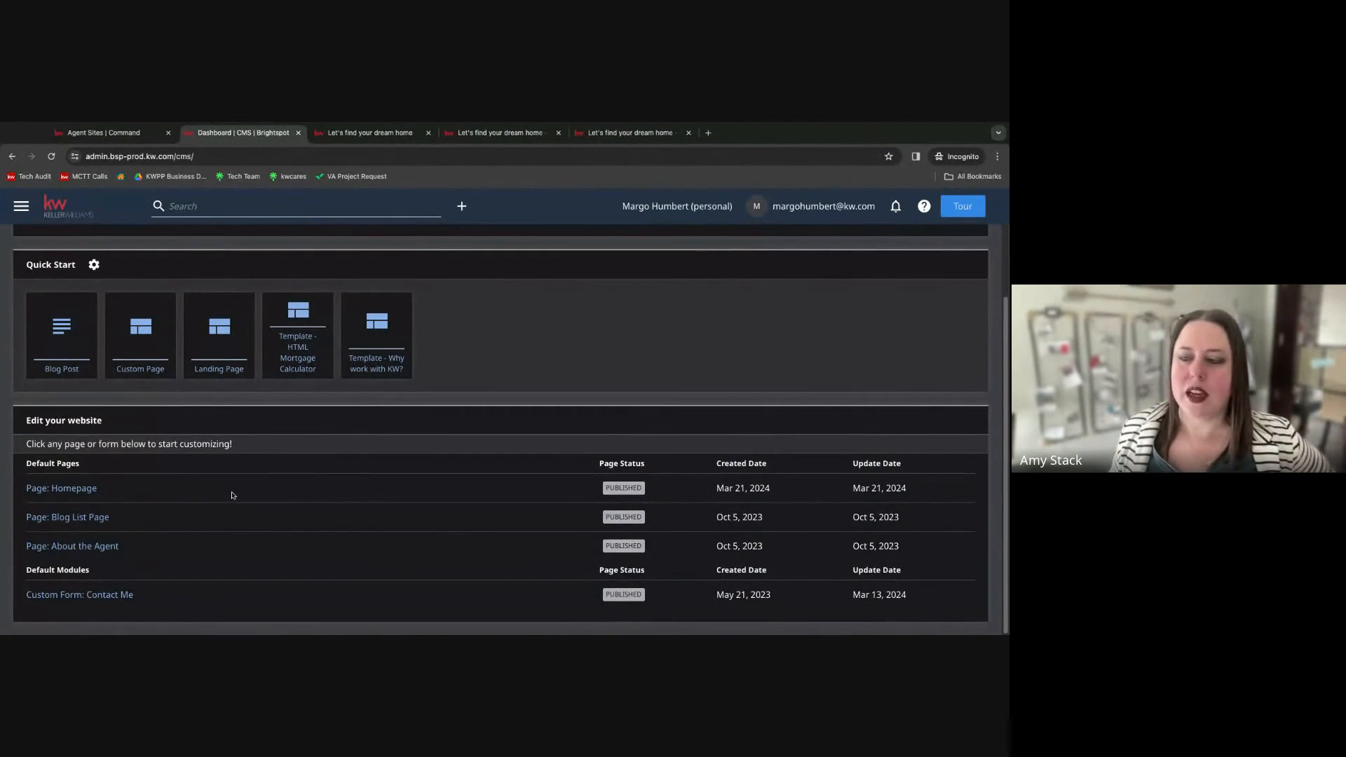
# Create a new page from the "Template - Why work with KW?" quick-start template and publish it.
pyautogui.click(0, 469)
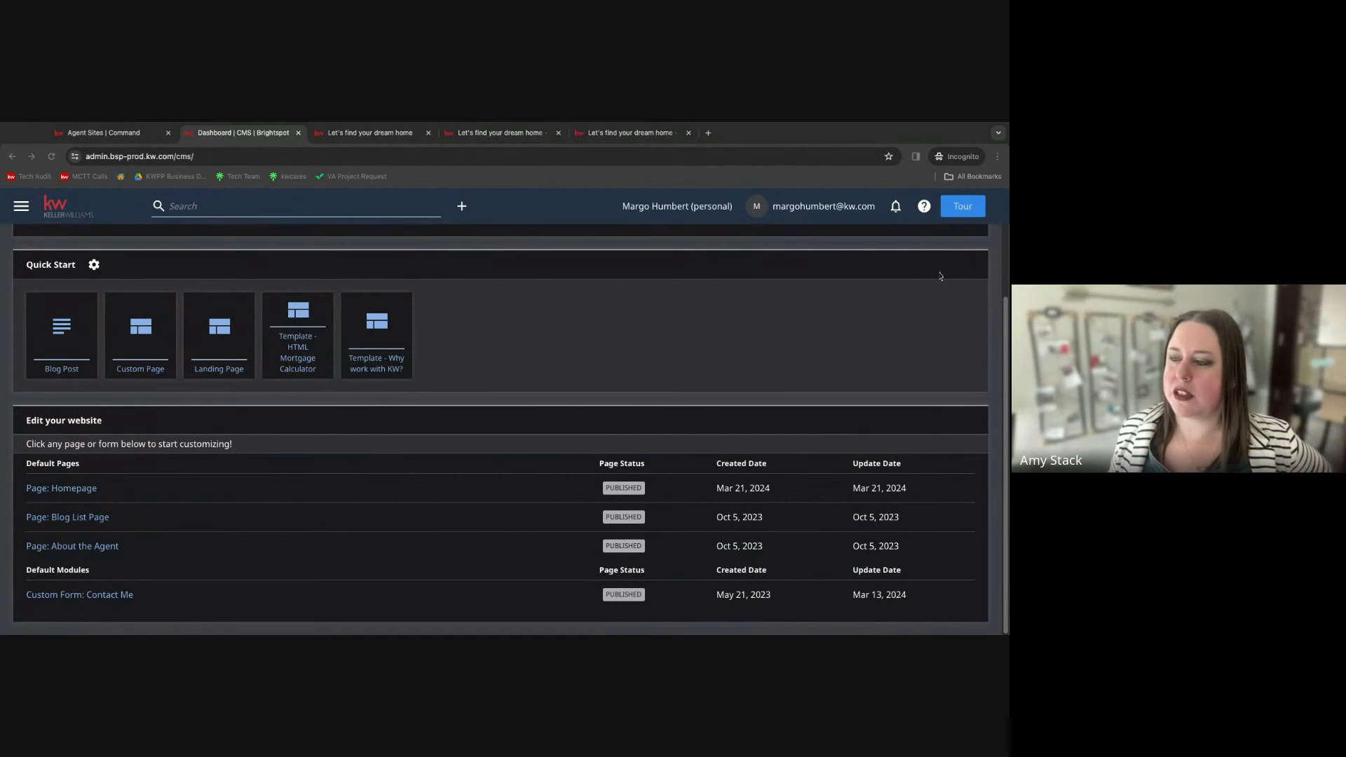
pyautogui.click(953, 328)
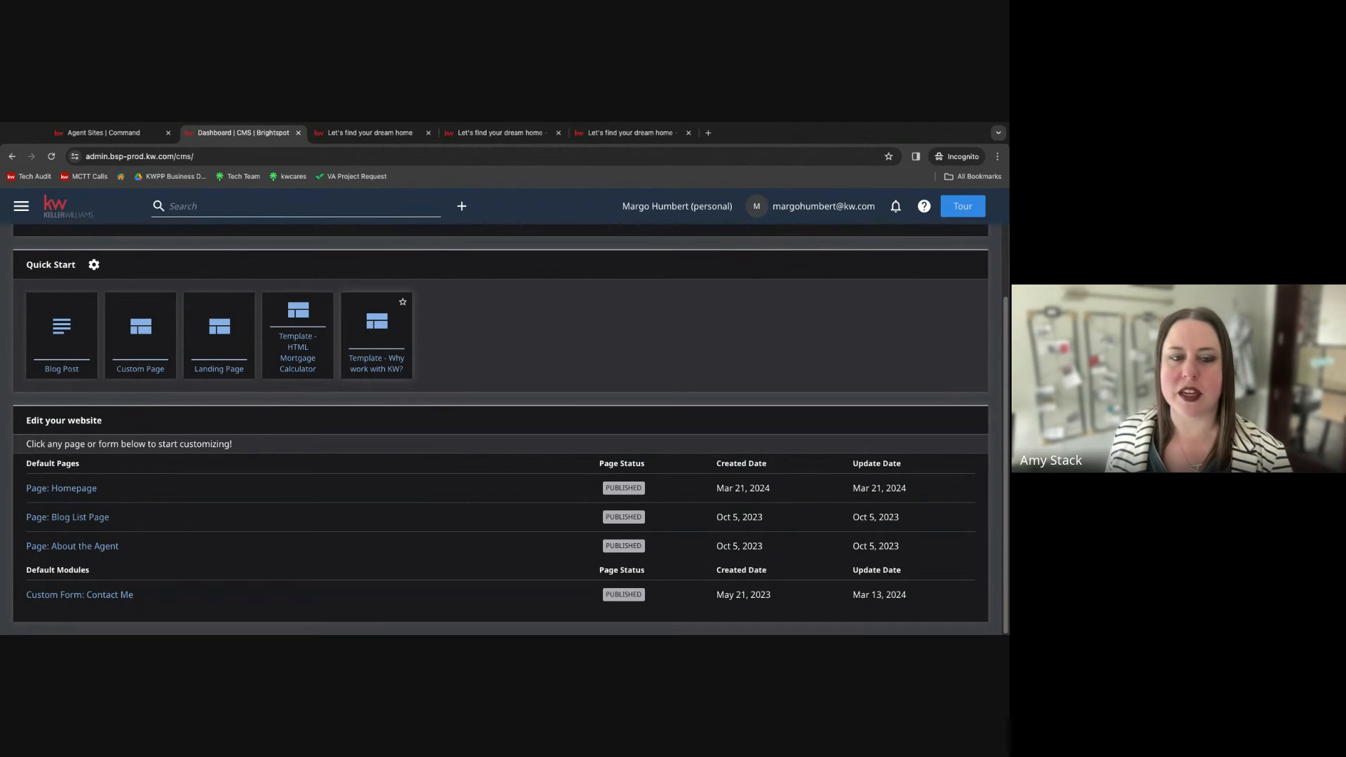
pyautogui.click(349, 359)
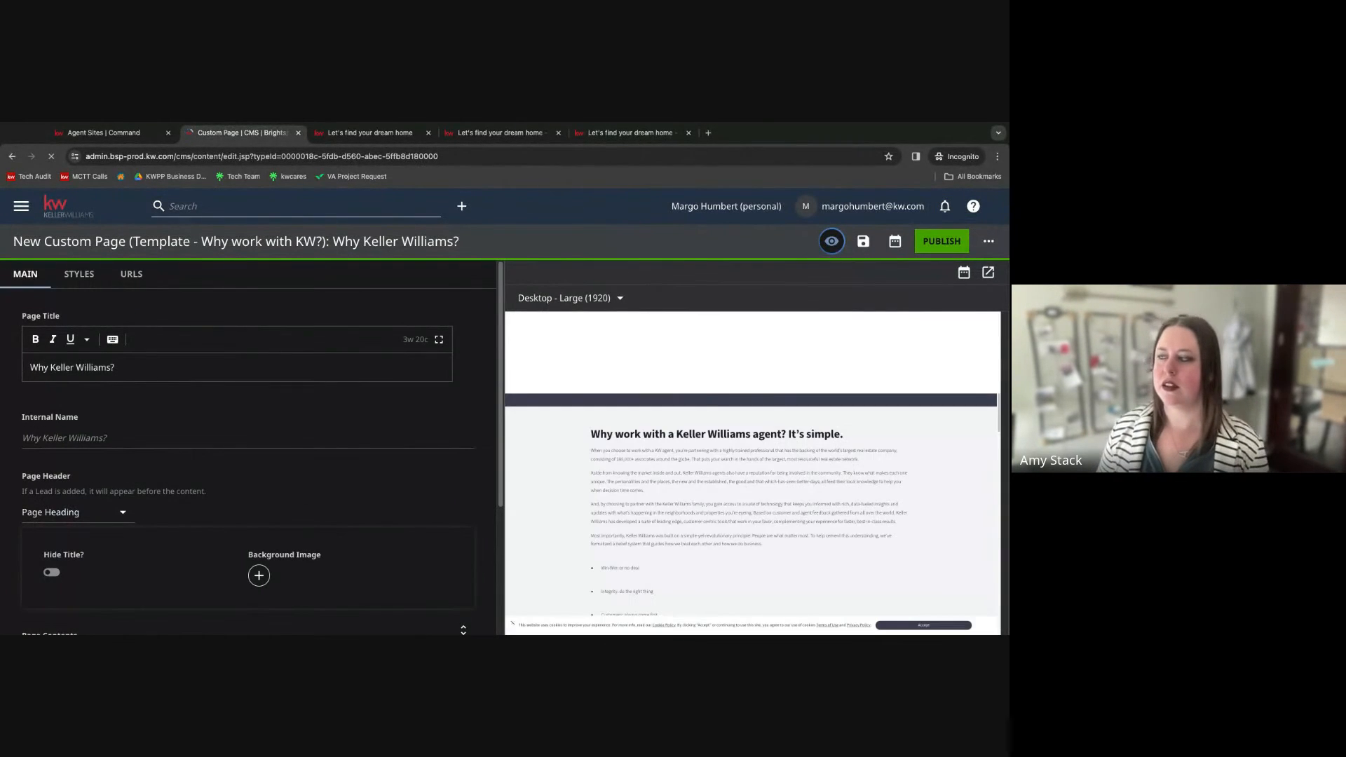
pyautogui.scroll(-1, 655, 464)
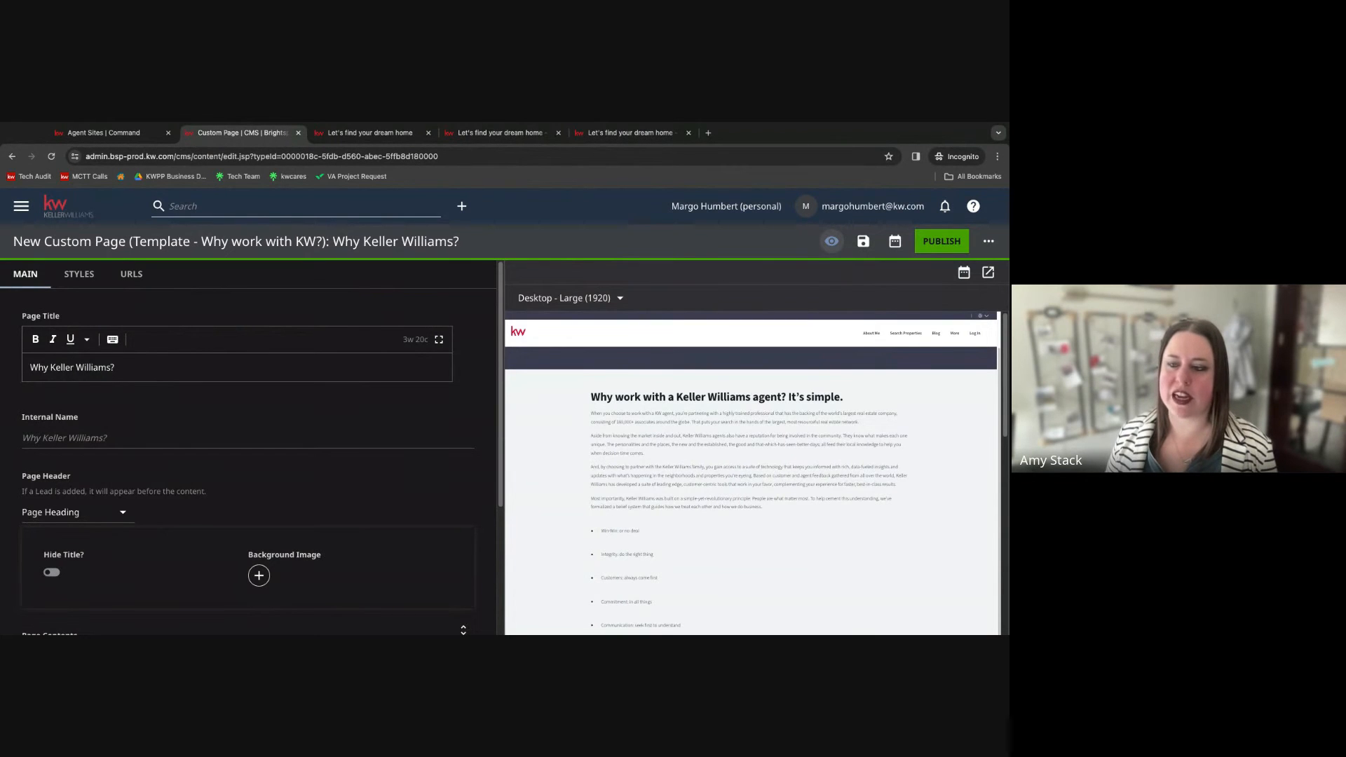
pyautogui.click(951, 247)
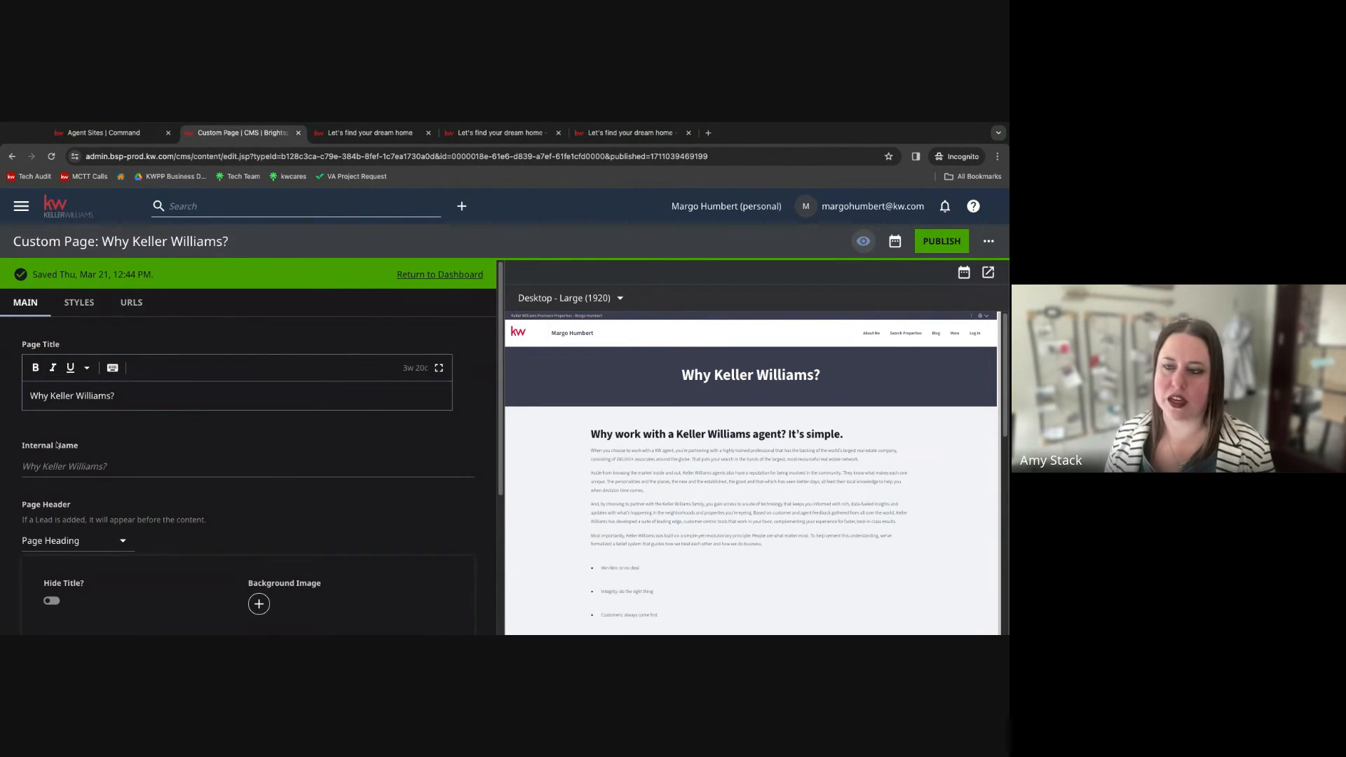
# Expand the page's rich text module in the page contents to view its settings.
pyautogui.scroll(-3, 57, 444)
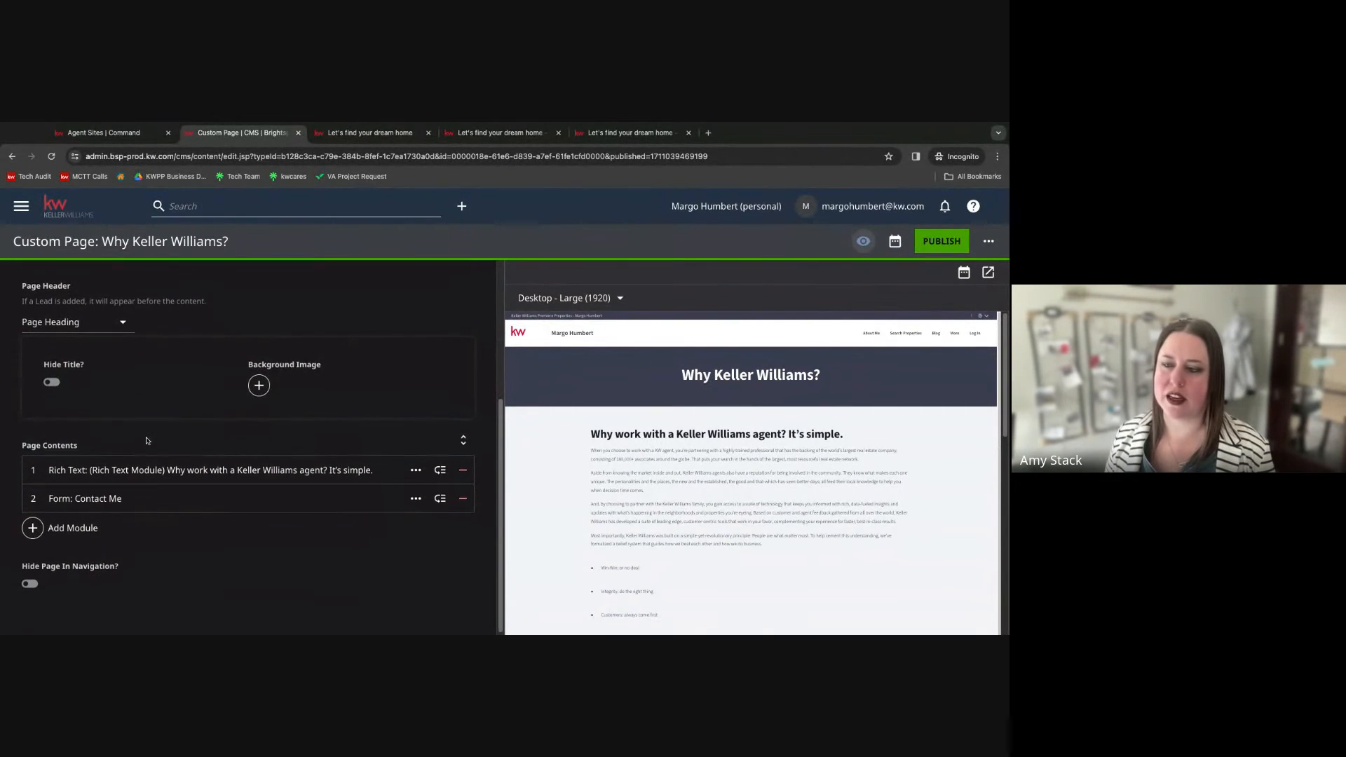
pyautogui.scroll(-1, 147, 440)
pyautogui.click(129, 469)
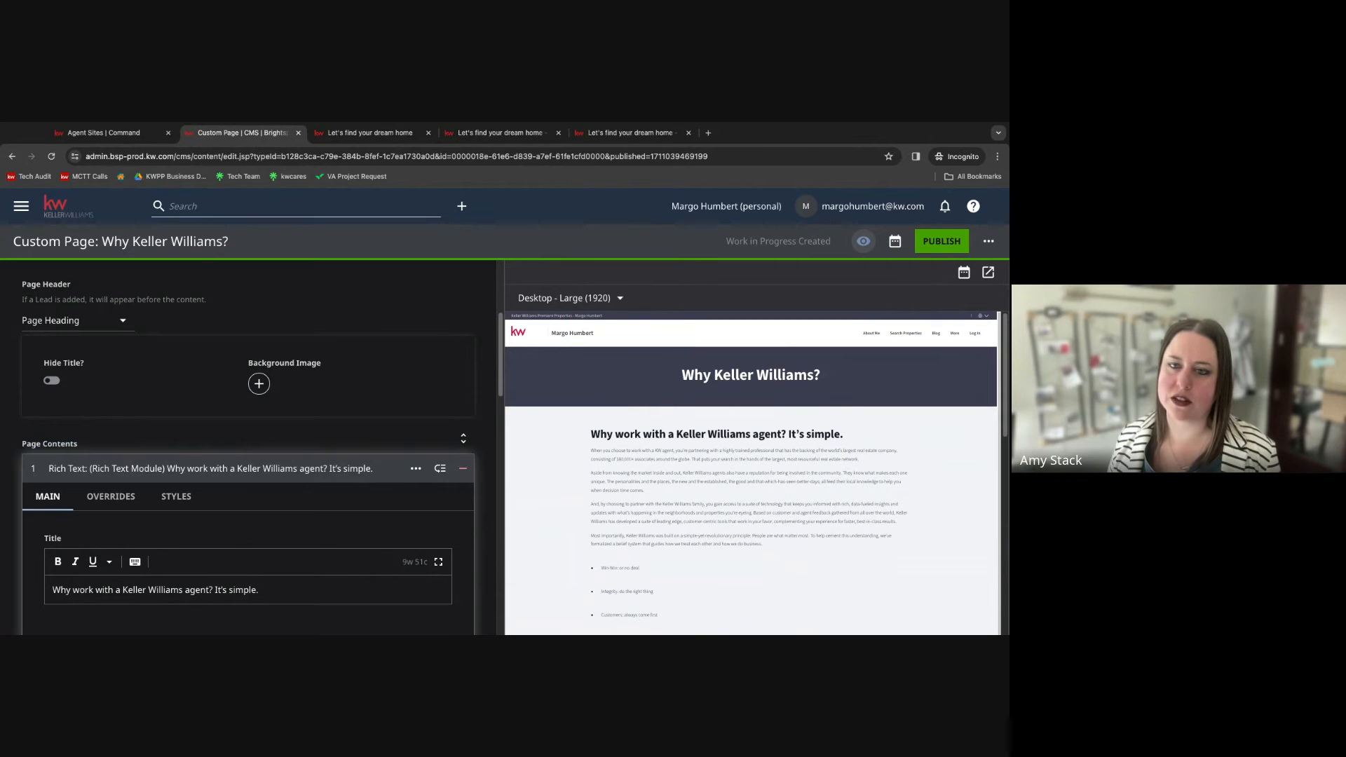
# Return to the dashboard, create a page from the "Template - HTML Mortgage Calculator" template, and publish it.
pyautogui.click(67, 206)
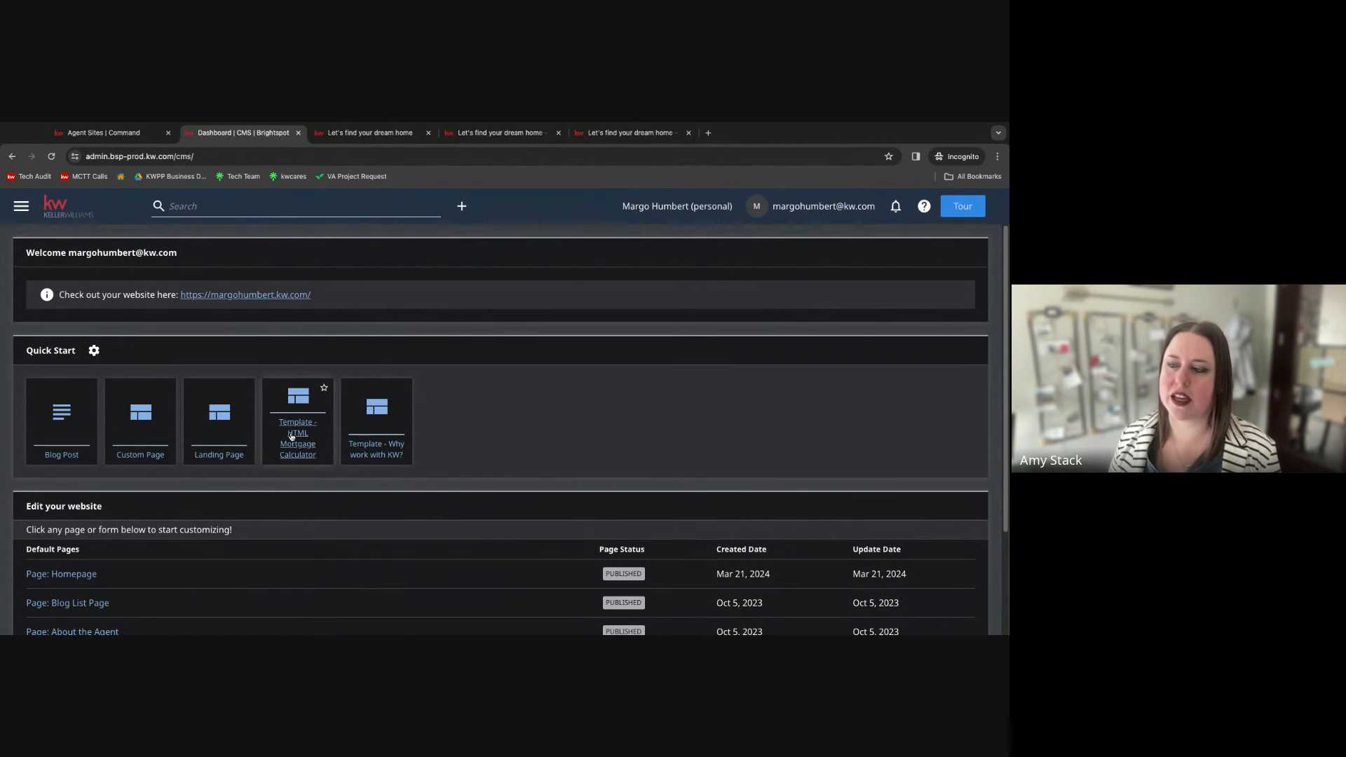
pyautogui.scroll(-1, 292, 436)
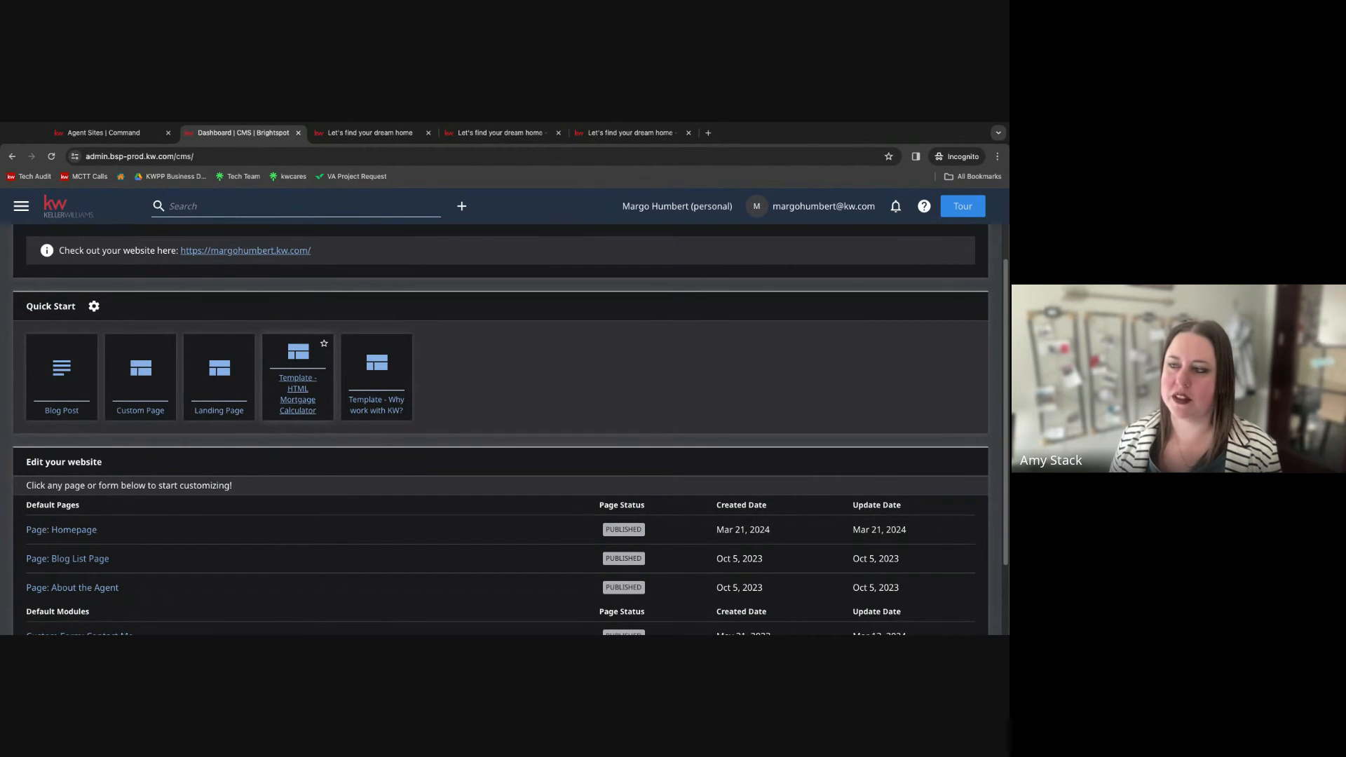
pyautogui.click(294, 393)
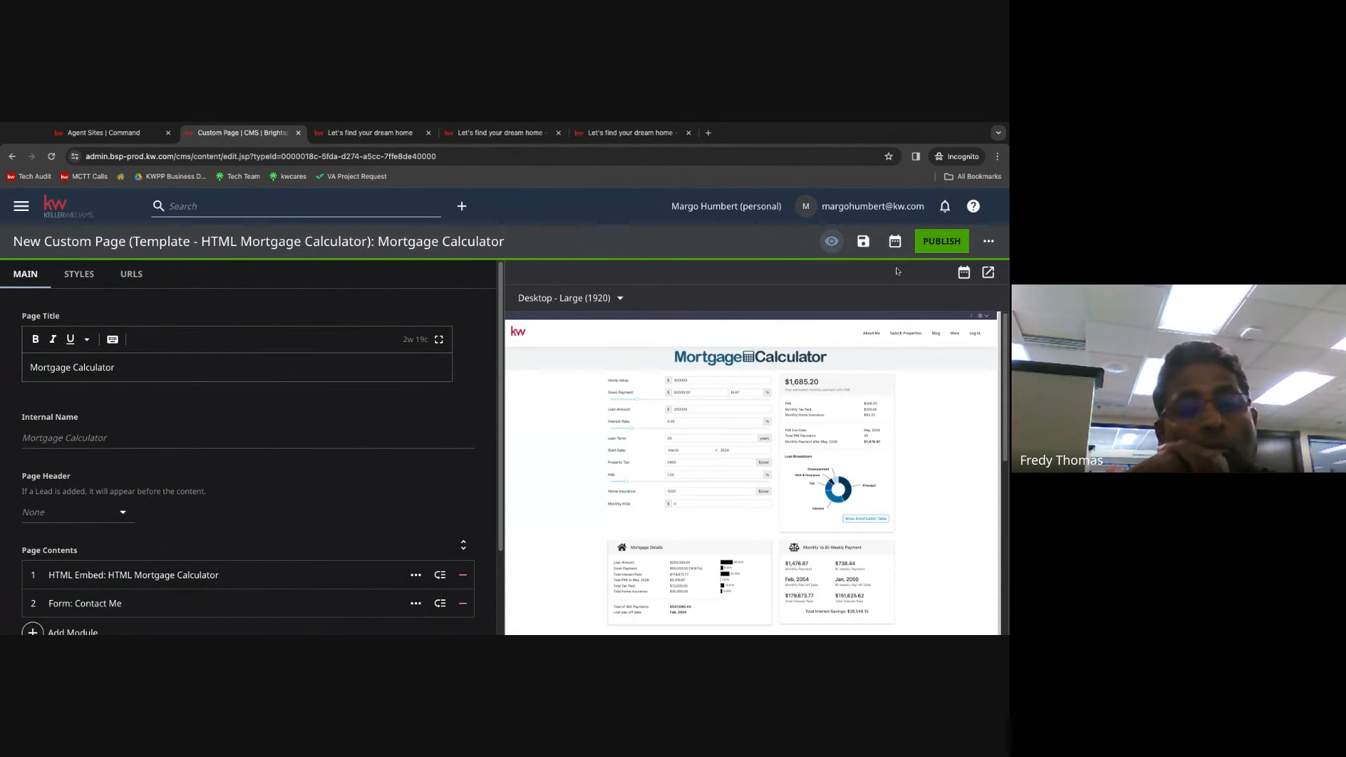
pyautogui.click(926, 246)
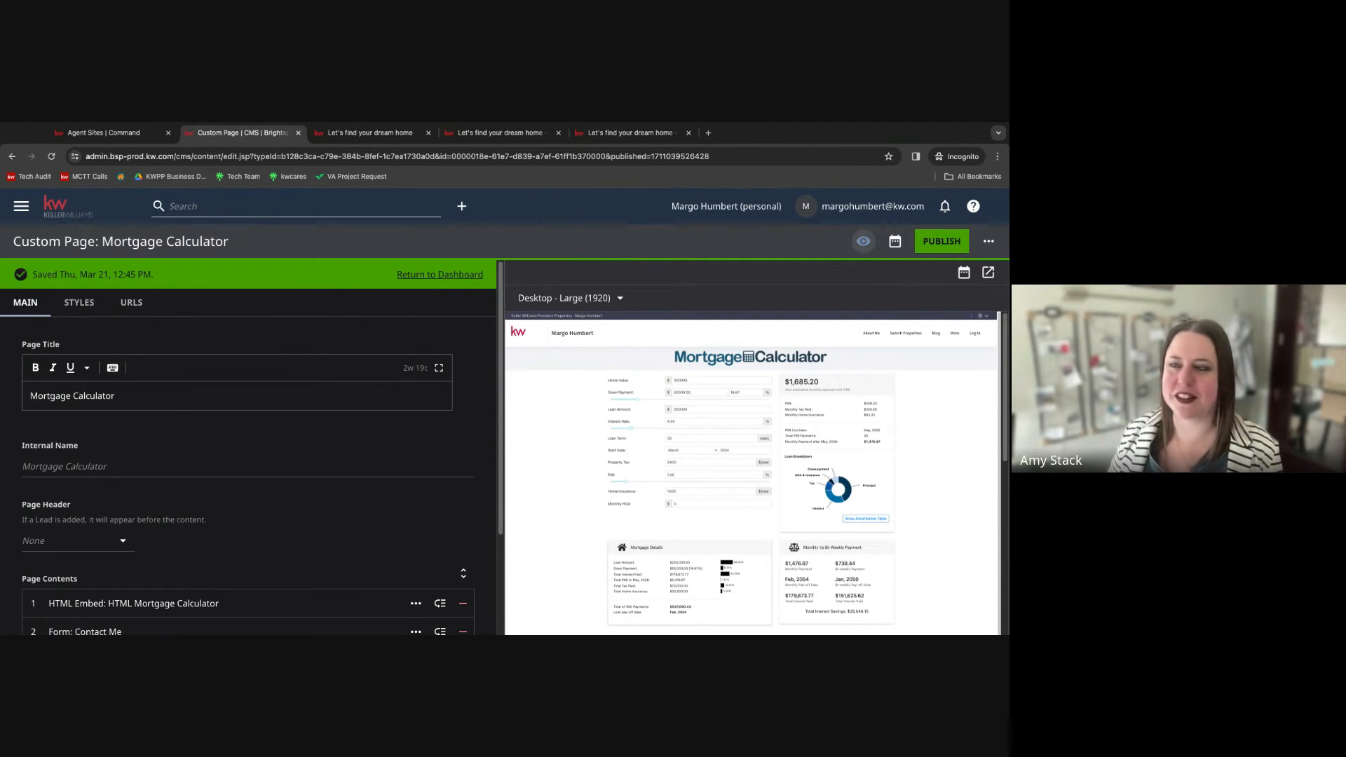
# Return to the dashboard and start a new blank Custom Page.
pyautogui.click(59, 206)
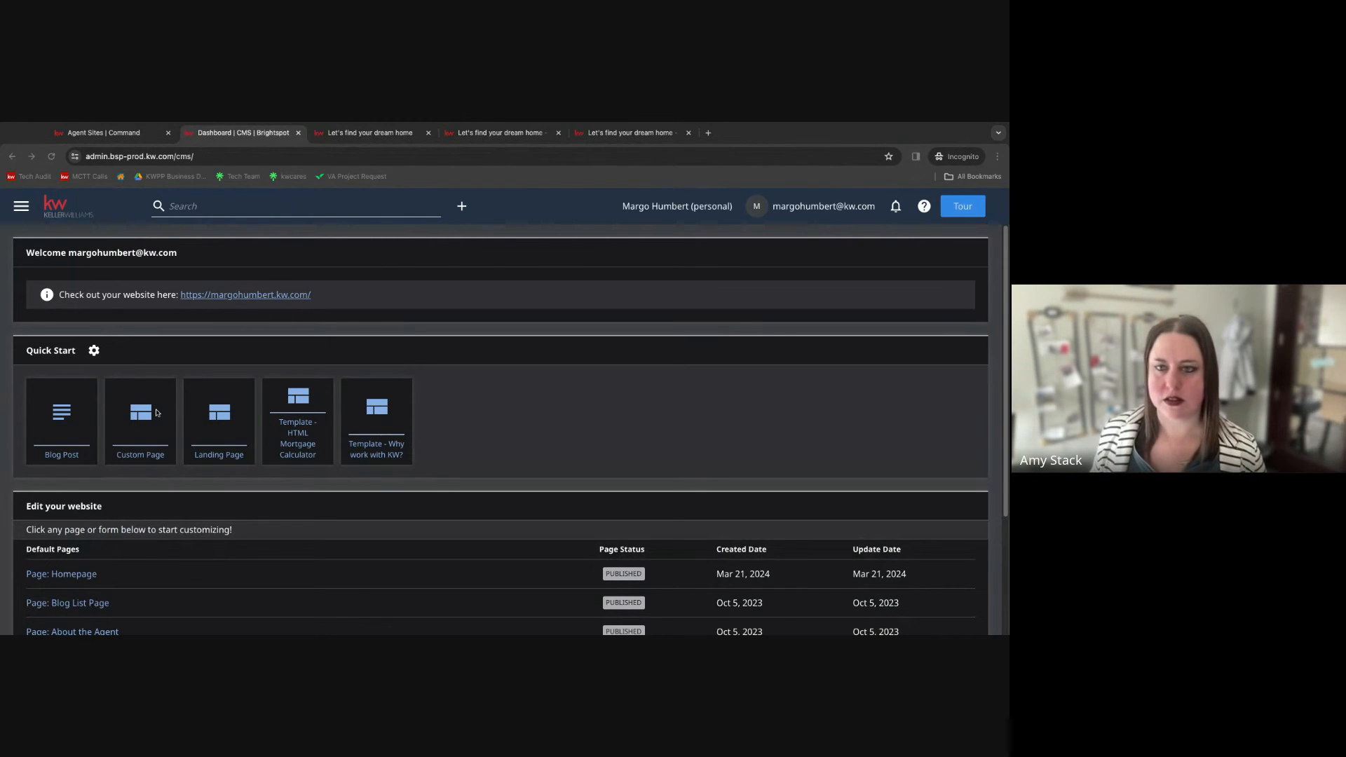
pyautogui.click(156, 413)
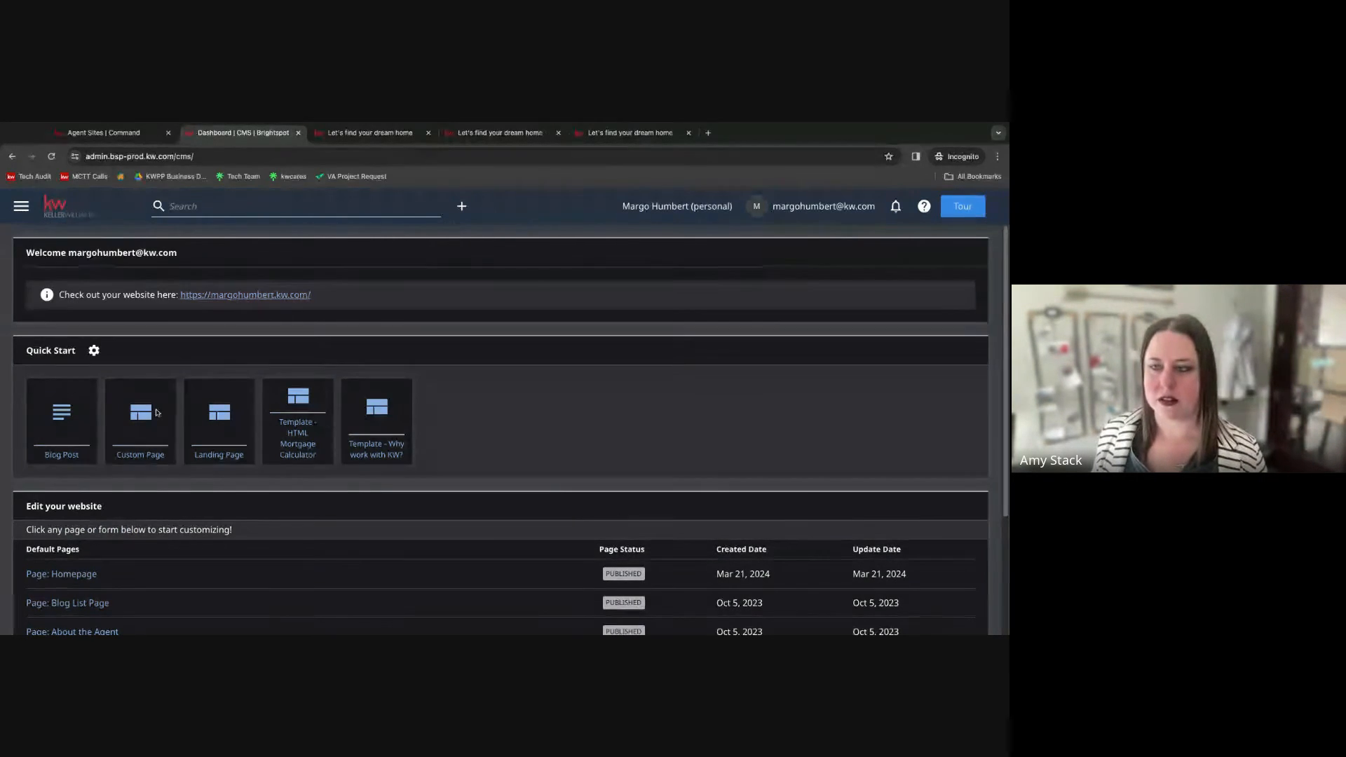
pyautogui.click(117, 454)
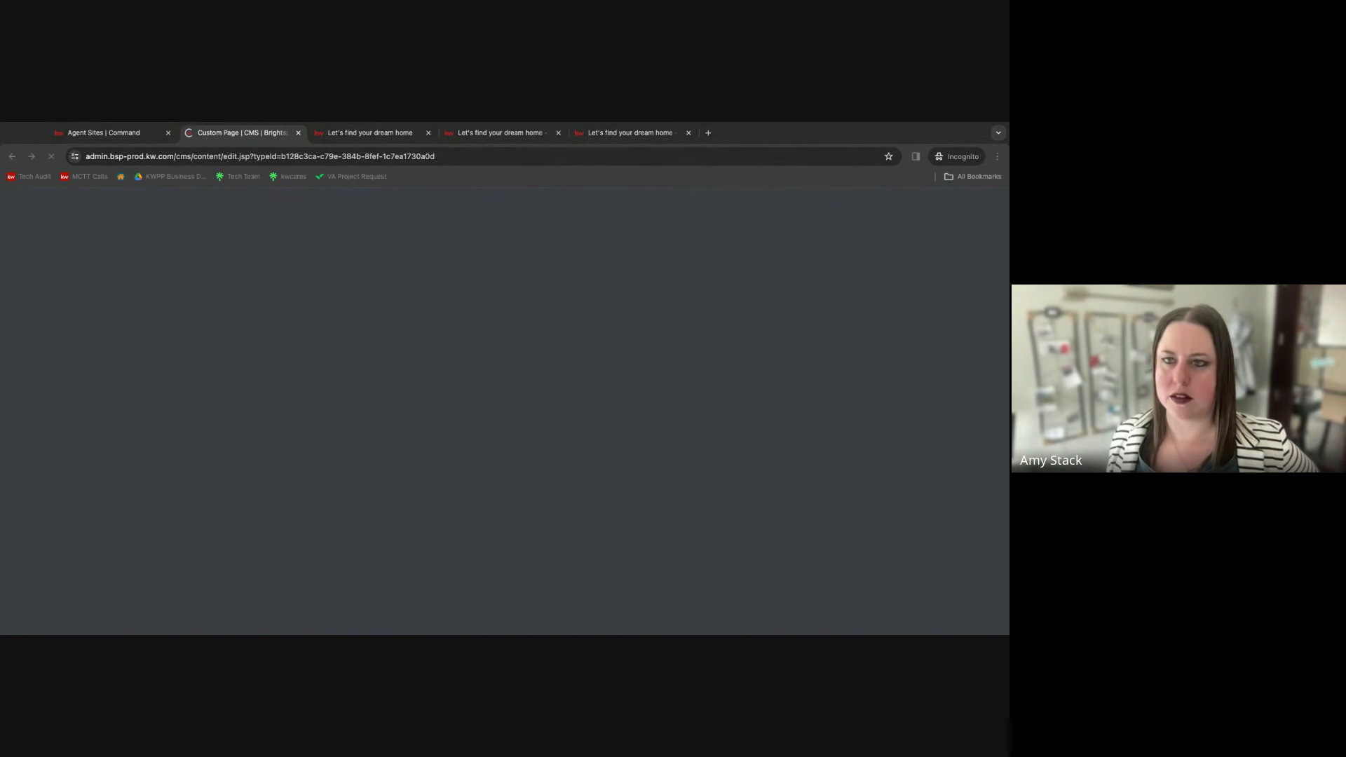
pyautogui.click(126, 135)
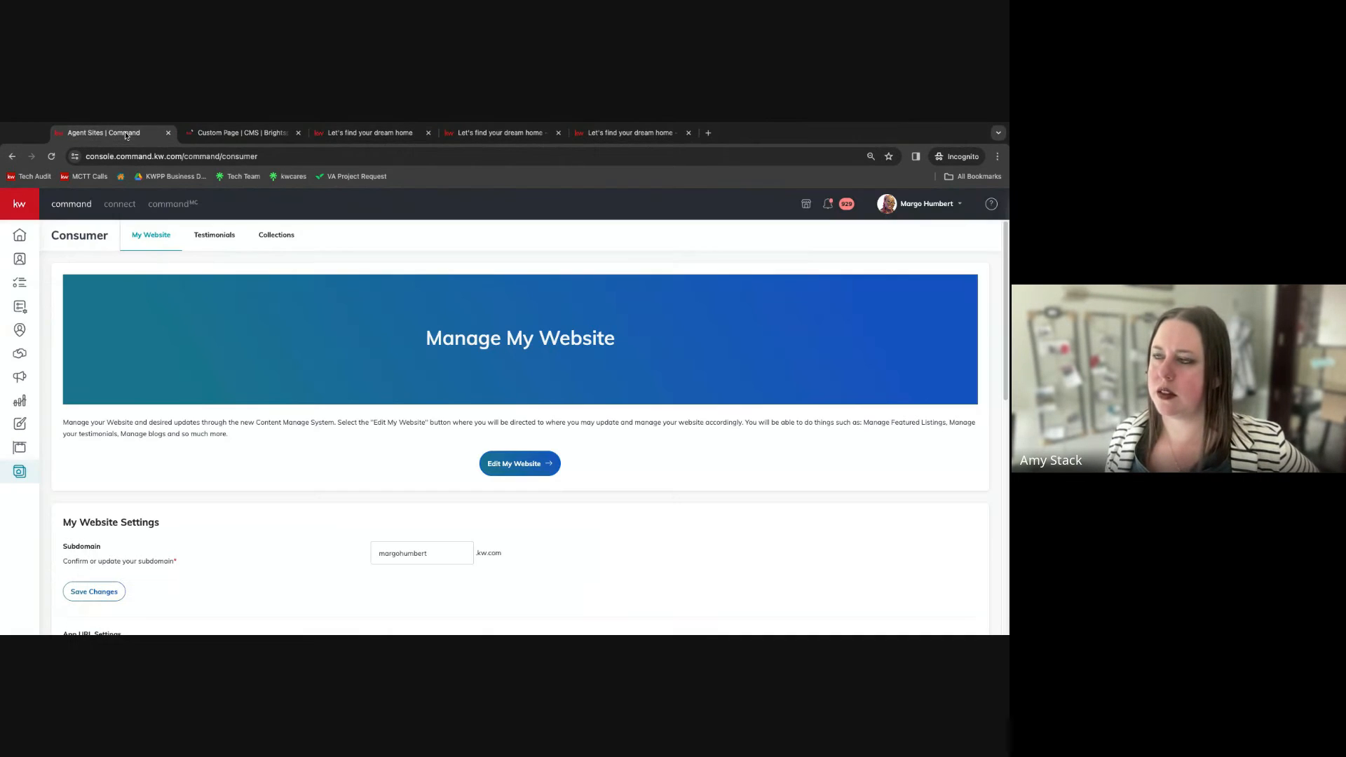
pyautogui.click(208, 131)
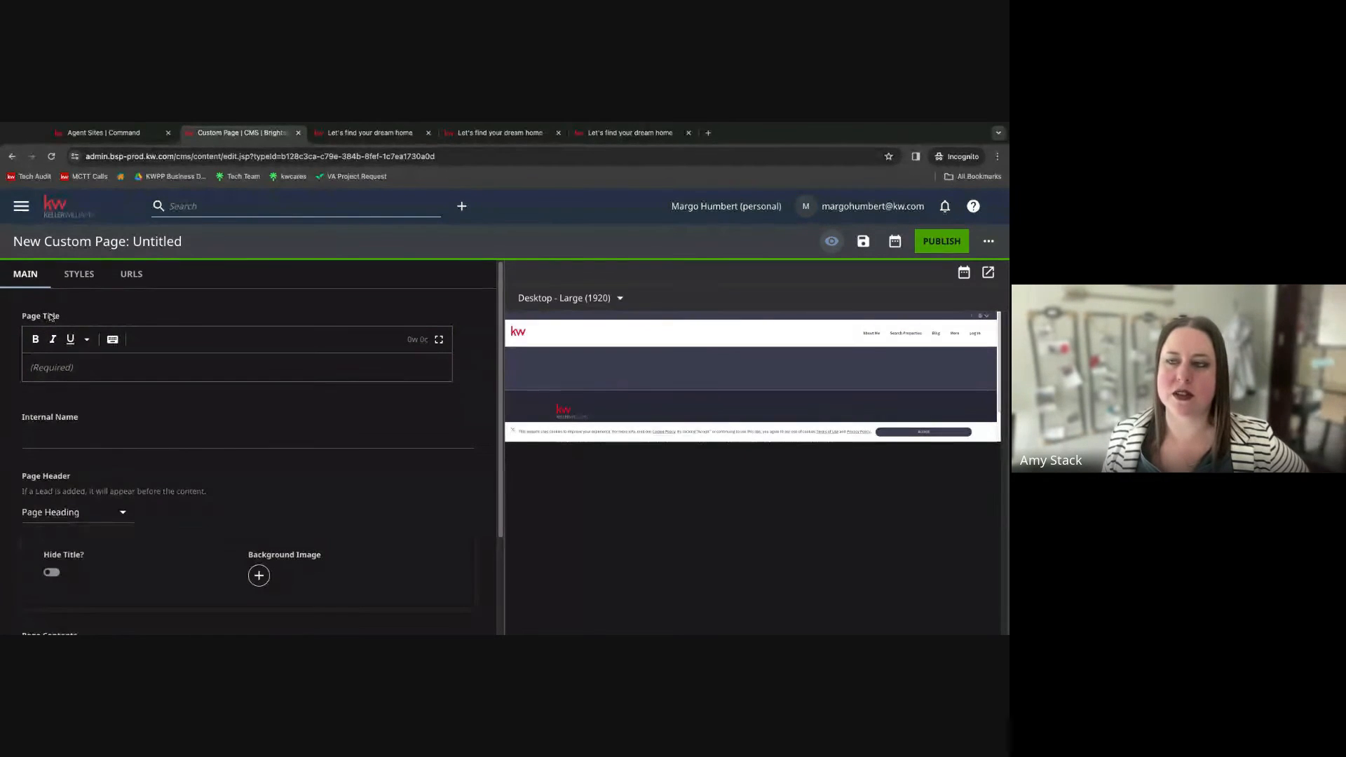
# Set the new custom page's title to "Home Value".
pyautogui.click(55, 366)
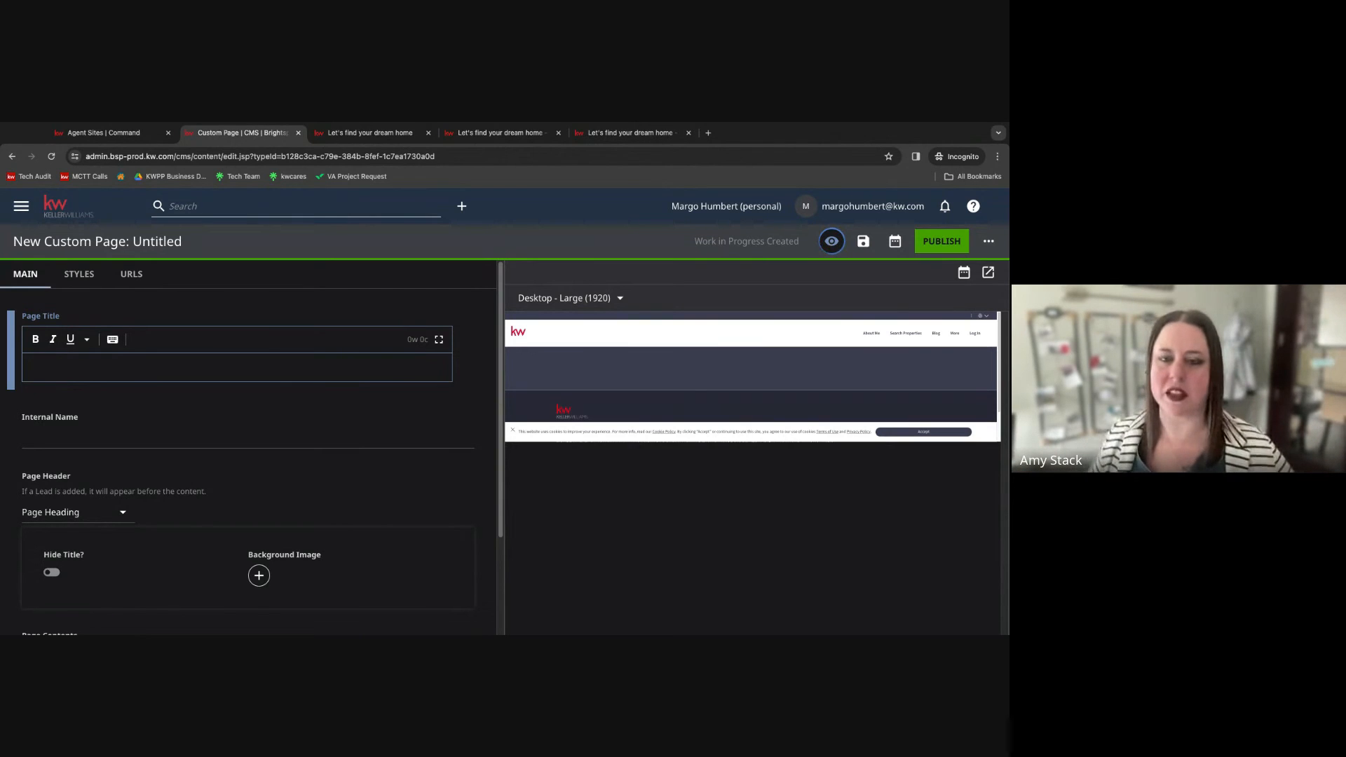
pyautogui.write('Home ')
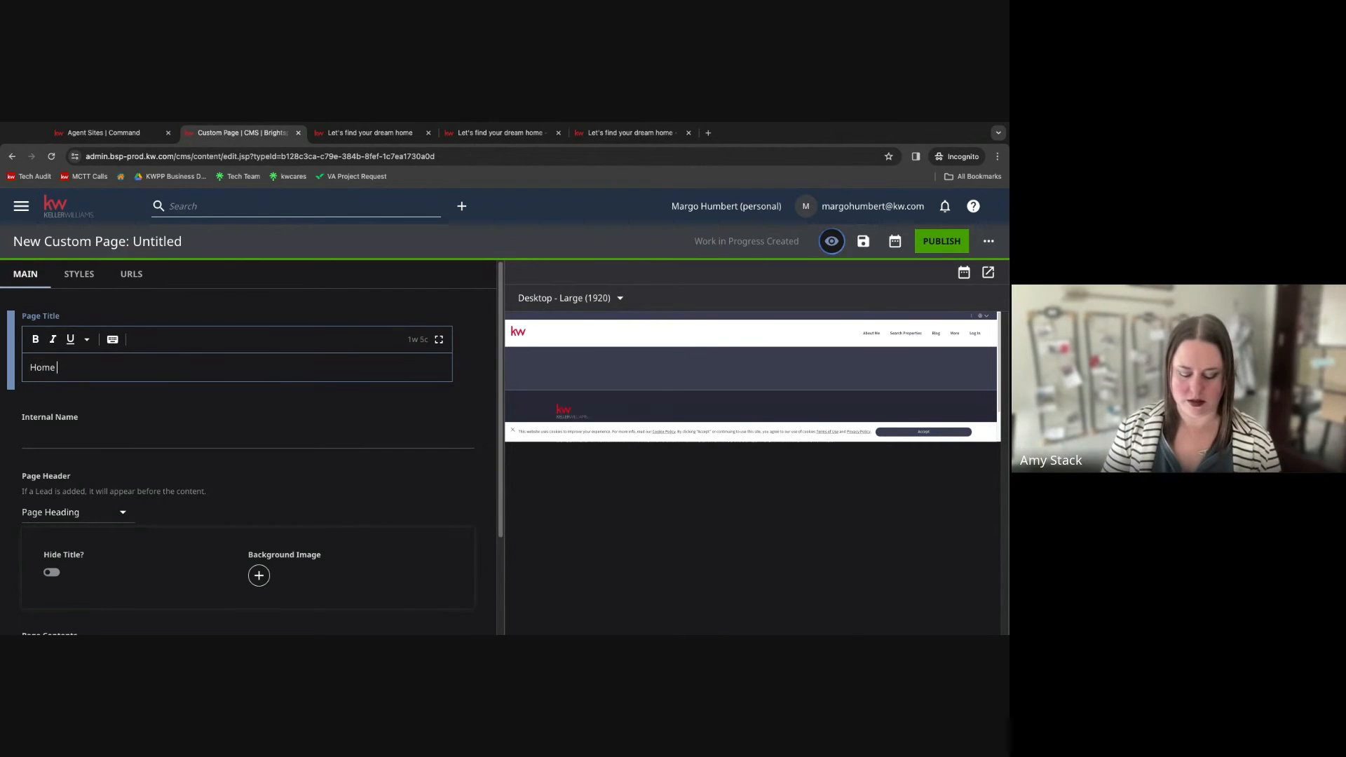
pyautogui.write('Value')
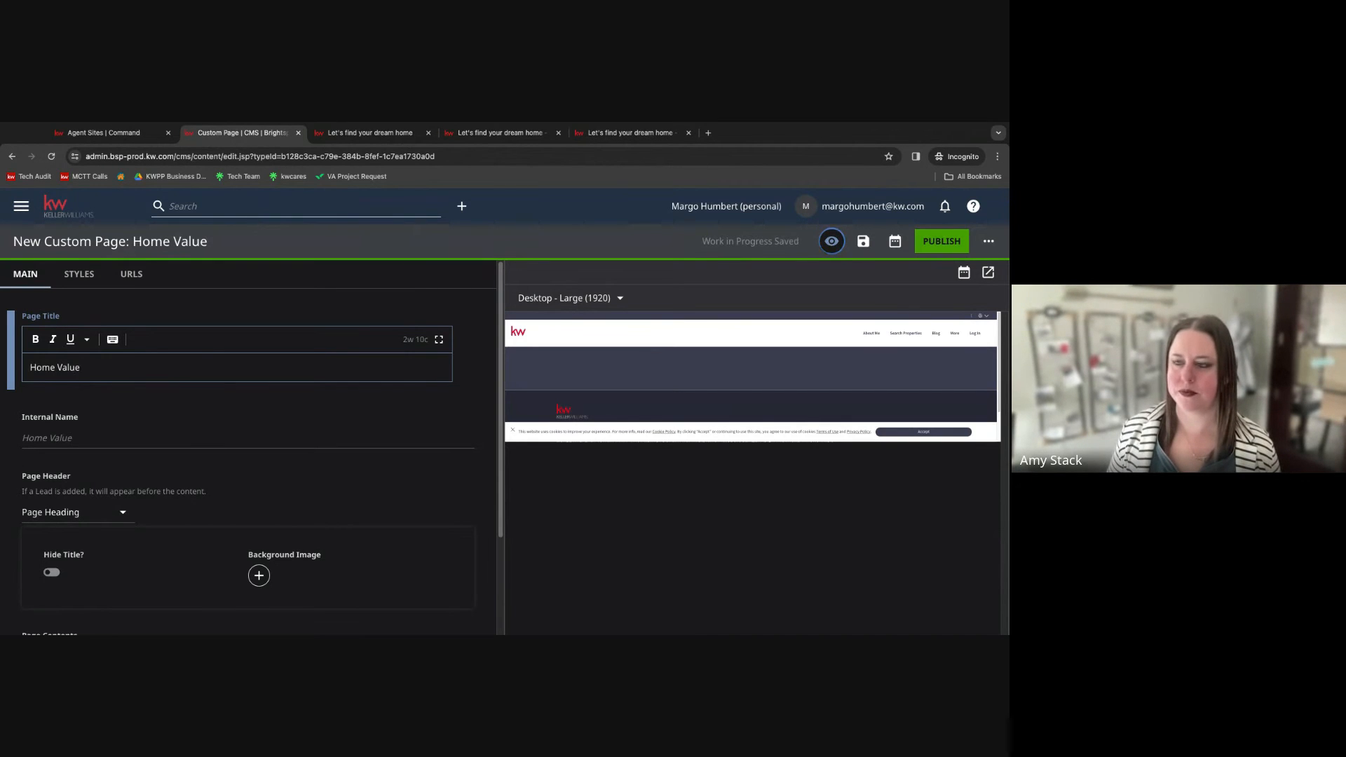
# Add a Home Value Search Component module to the page contents.
pyautogui.scroll(-1, 274, 437)
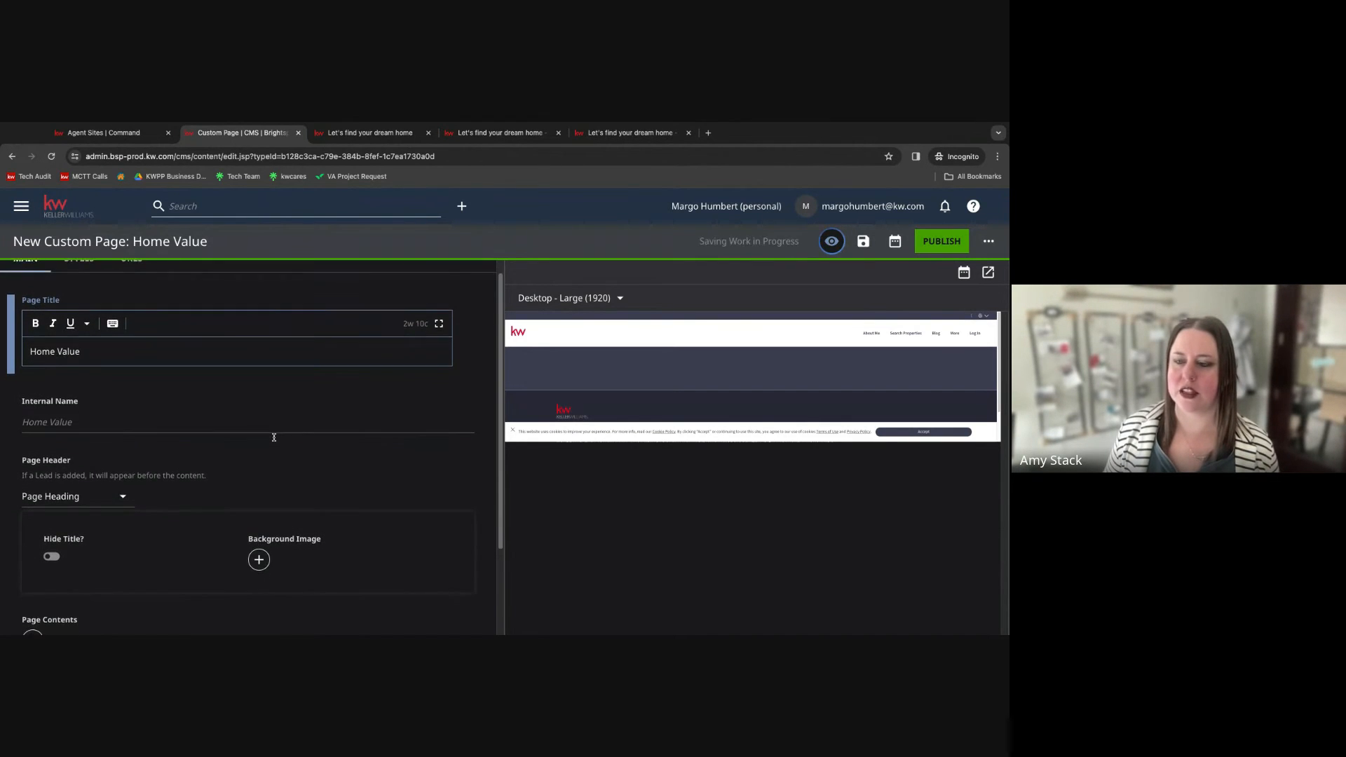
pyautogui.scroll(-1, 274, 437)
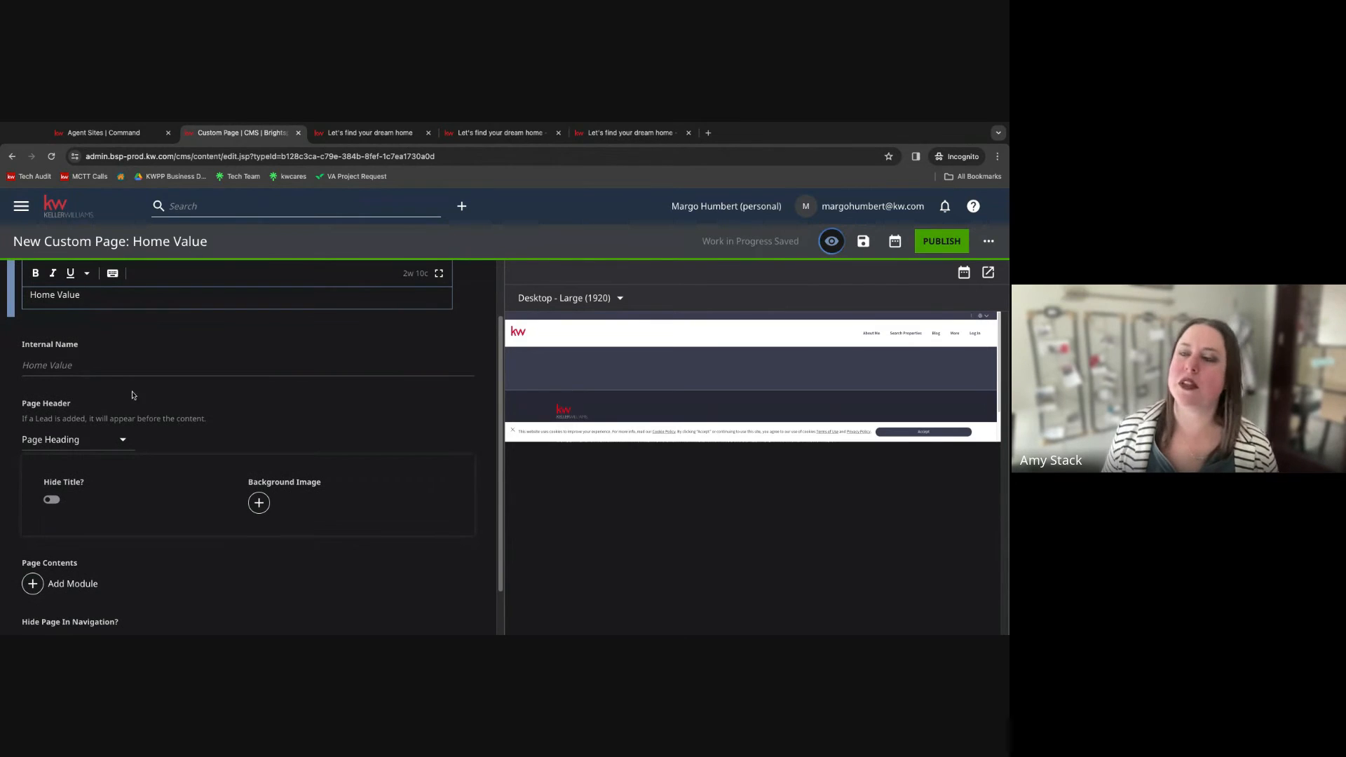
pyautogui.click(39, 363)
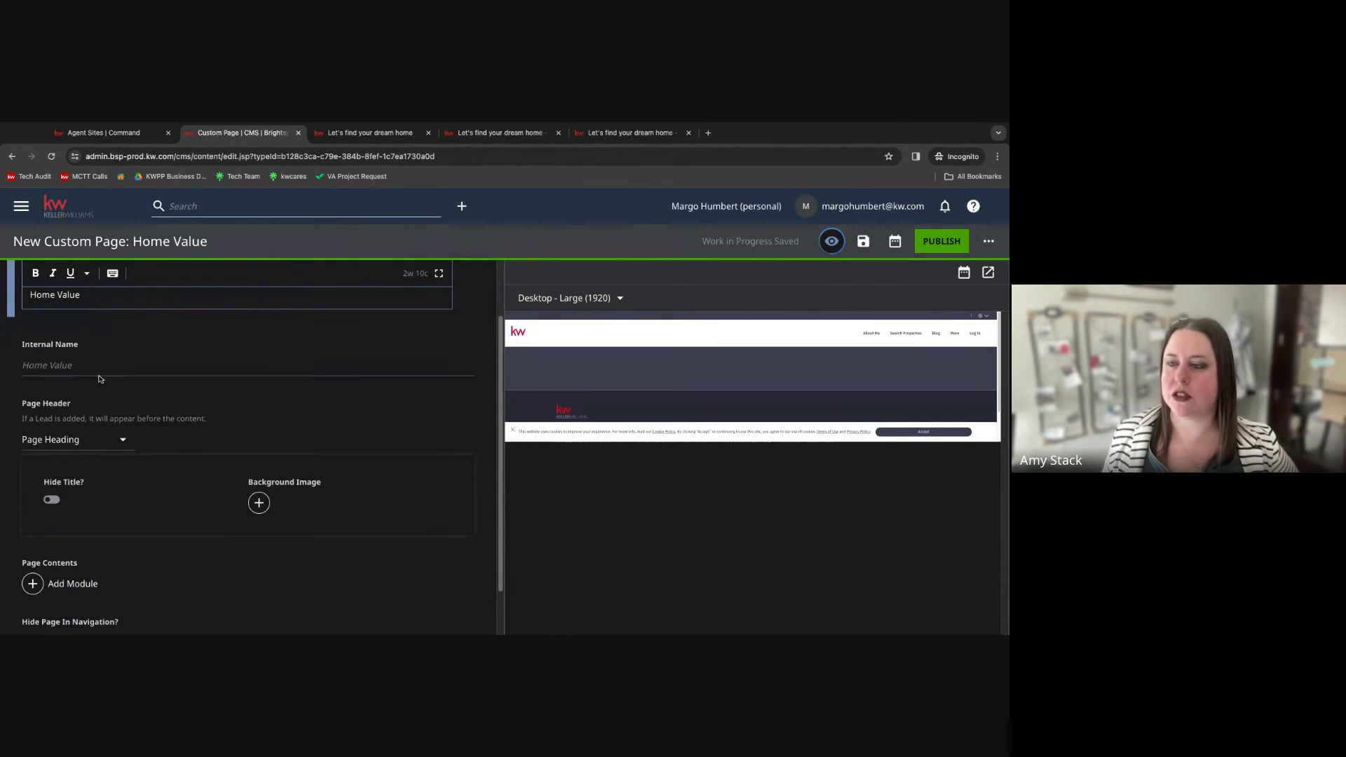
pyautogui.scroll(-2, 99, 404)
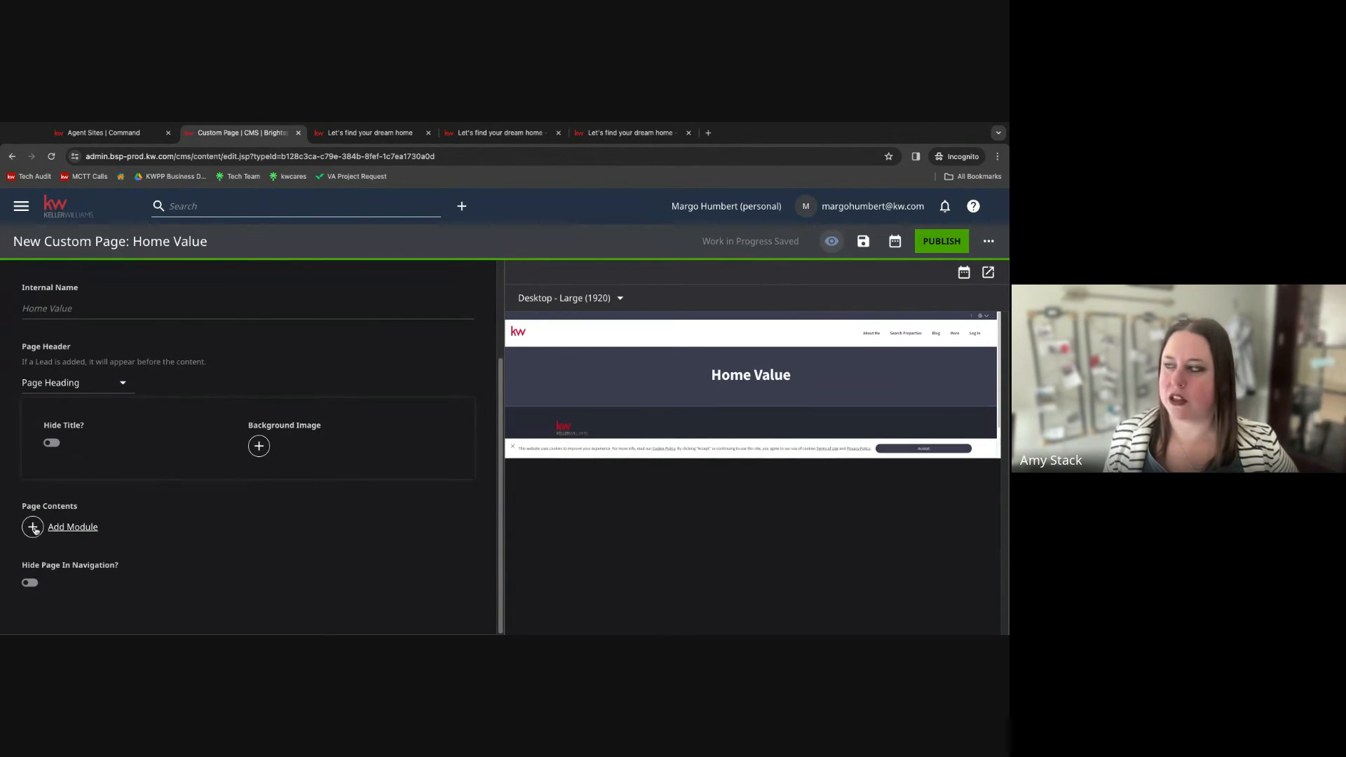
pyautogui.scroll(2, 140, 468)
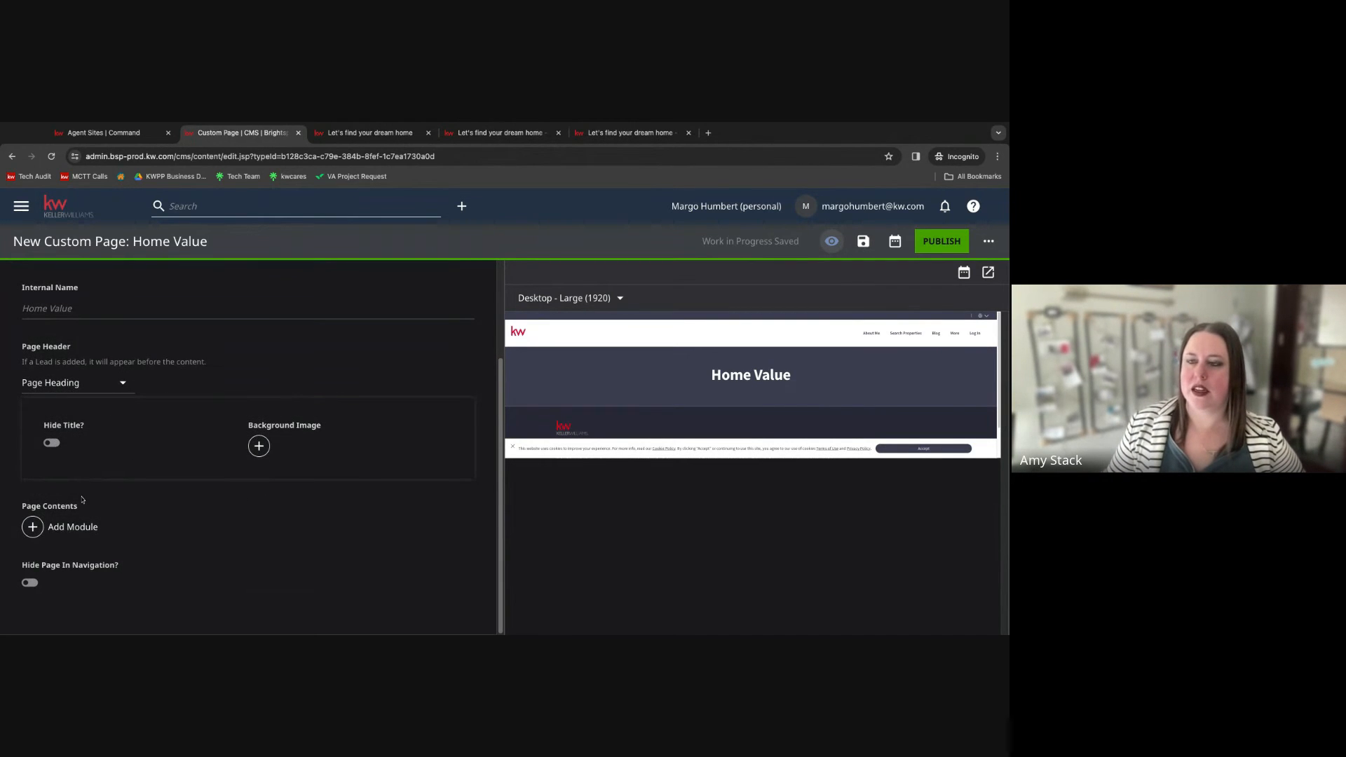
pyautogui.scroll(1, 82, 499)
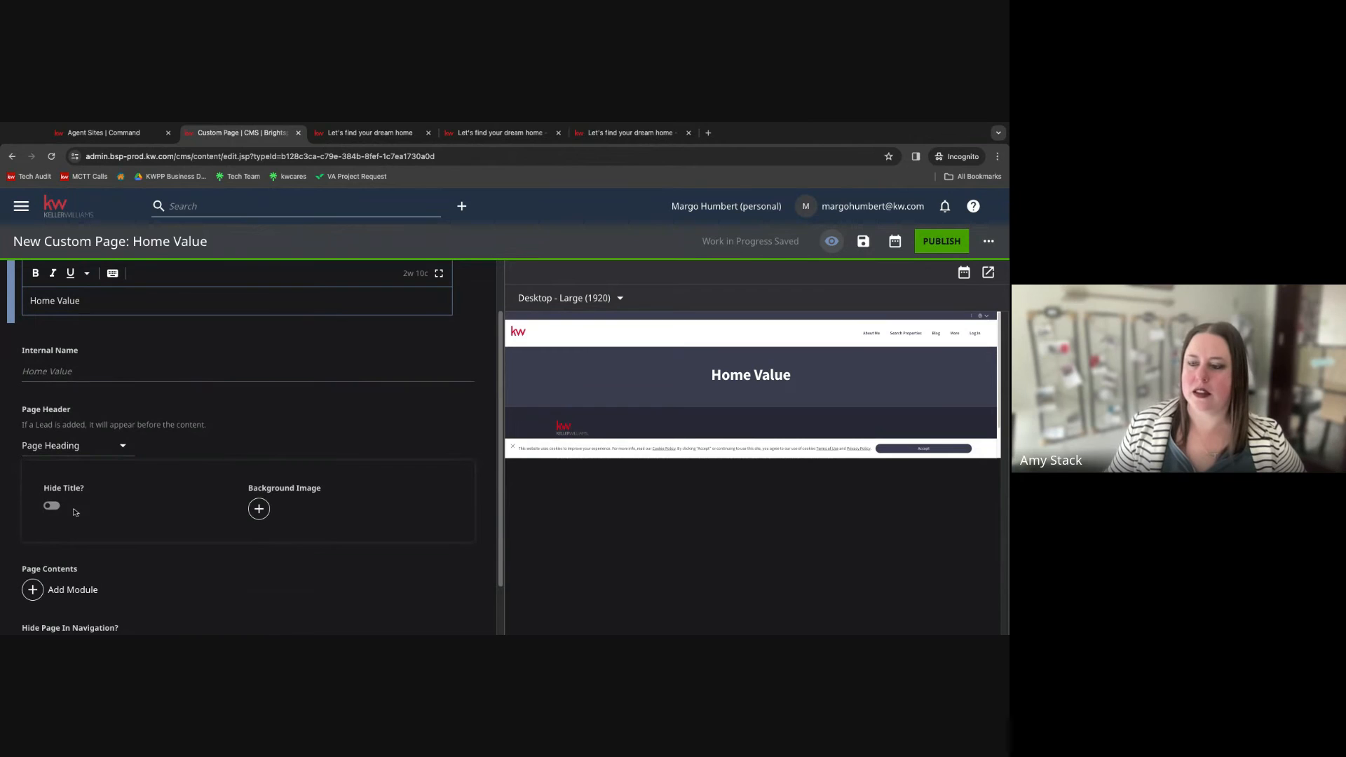
pyautogui.scroll(-2, 77, 515)
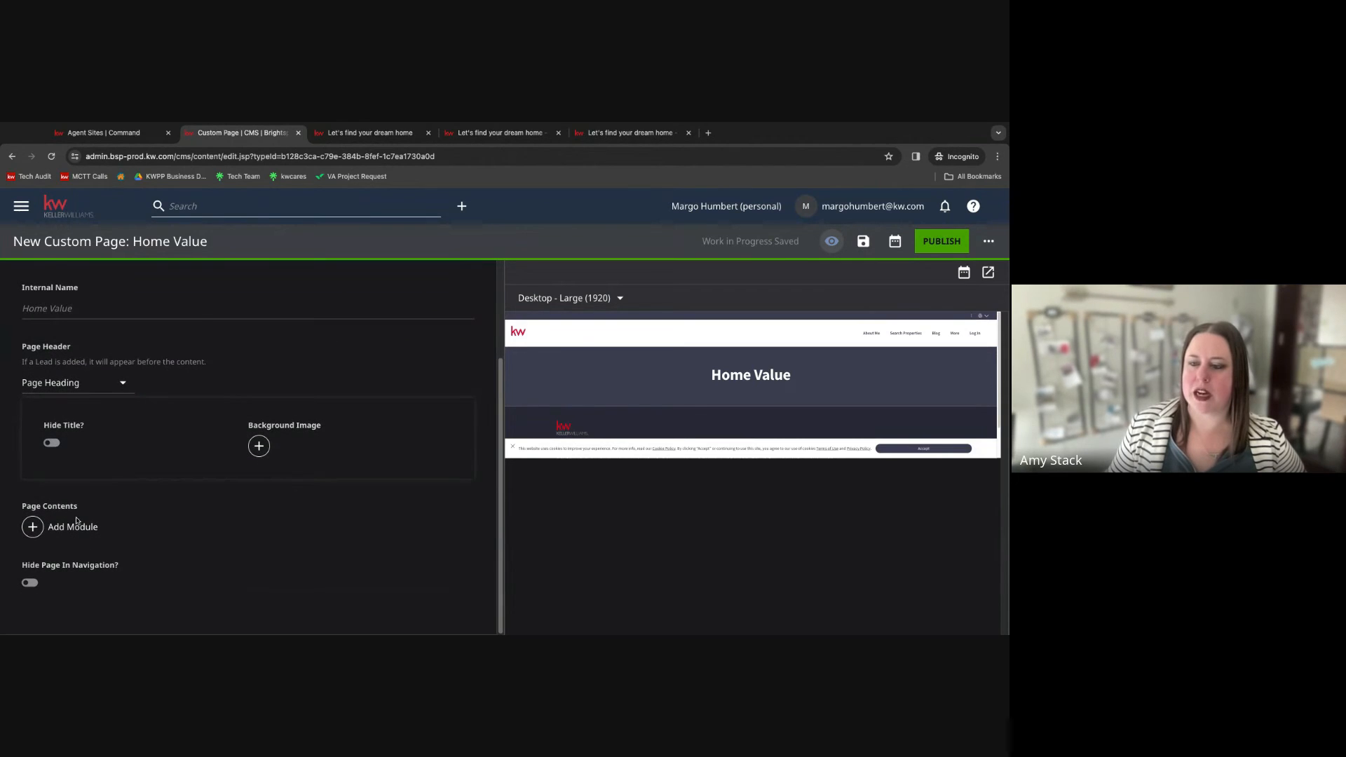
pyautogui.click(33, 527)
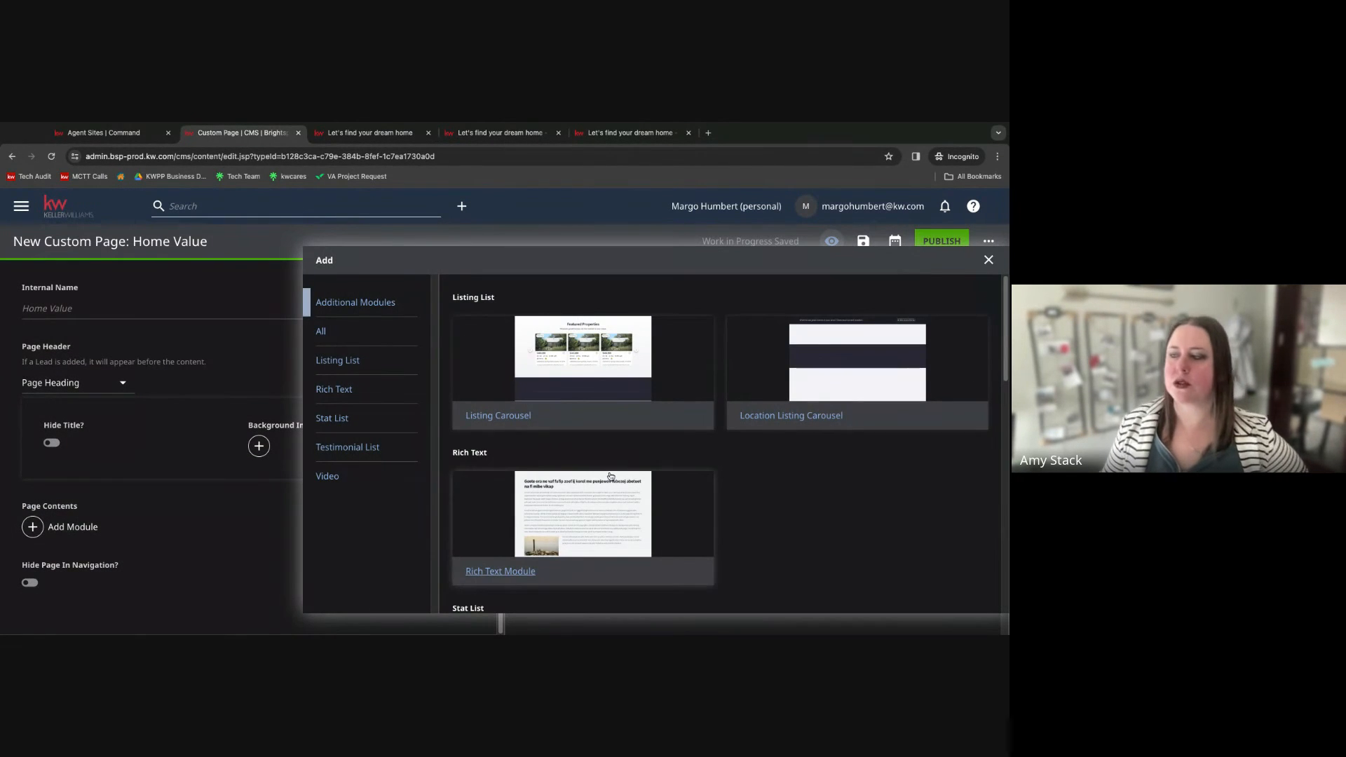
pyautogui.scroll(-10, 611, 477)
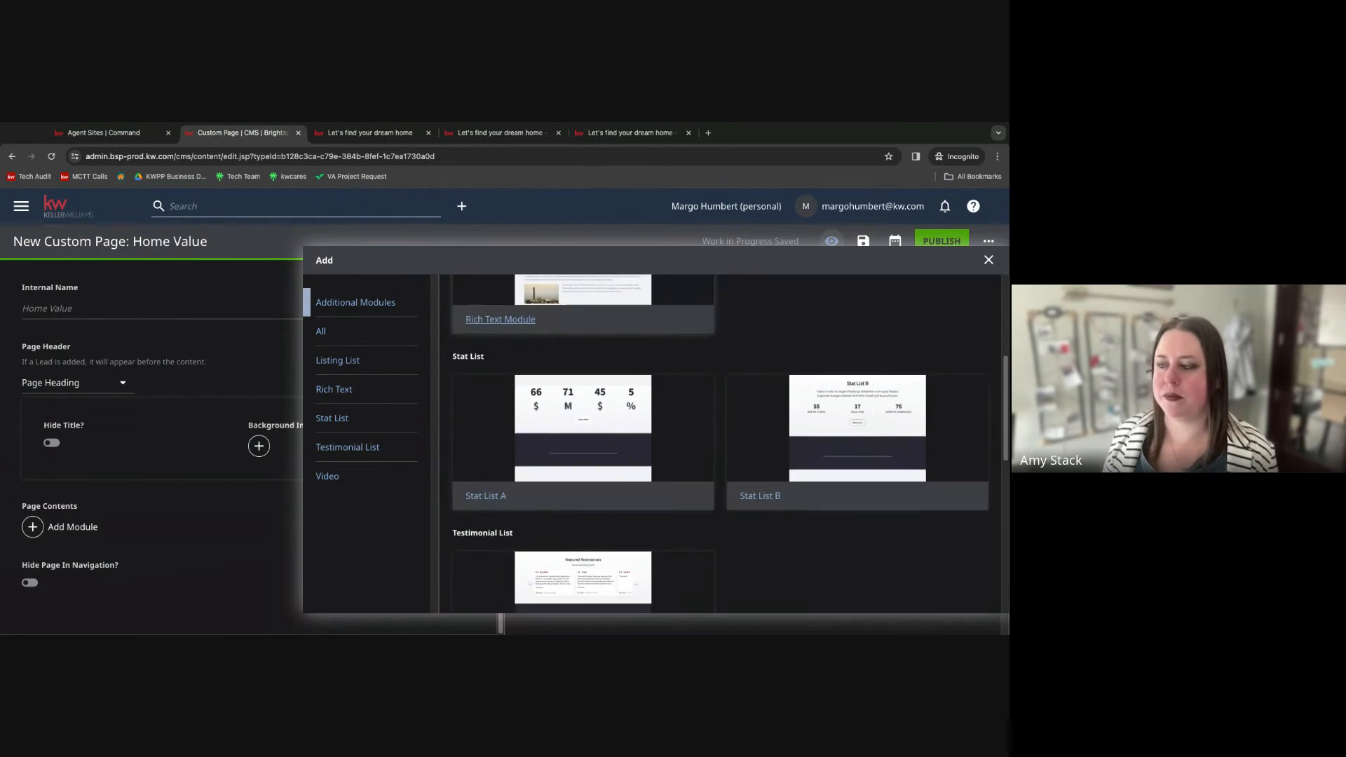
pyautogui.scroll(-1, 560, 484)
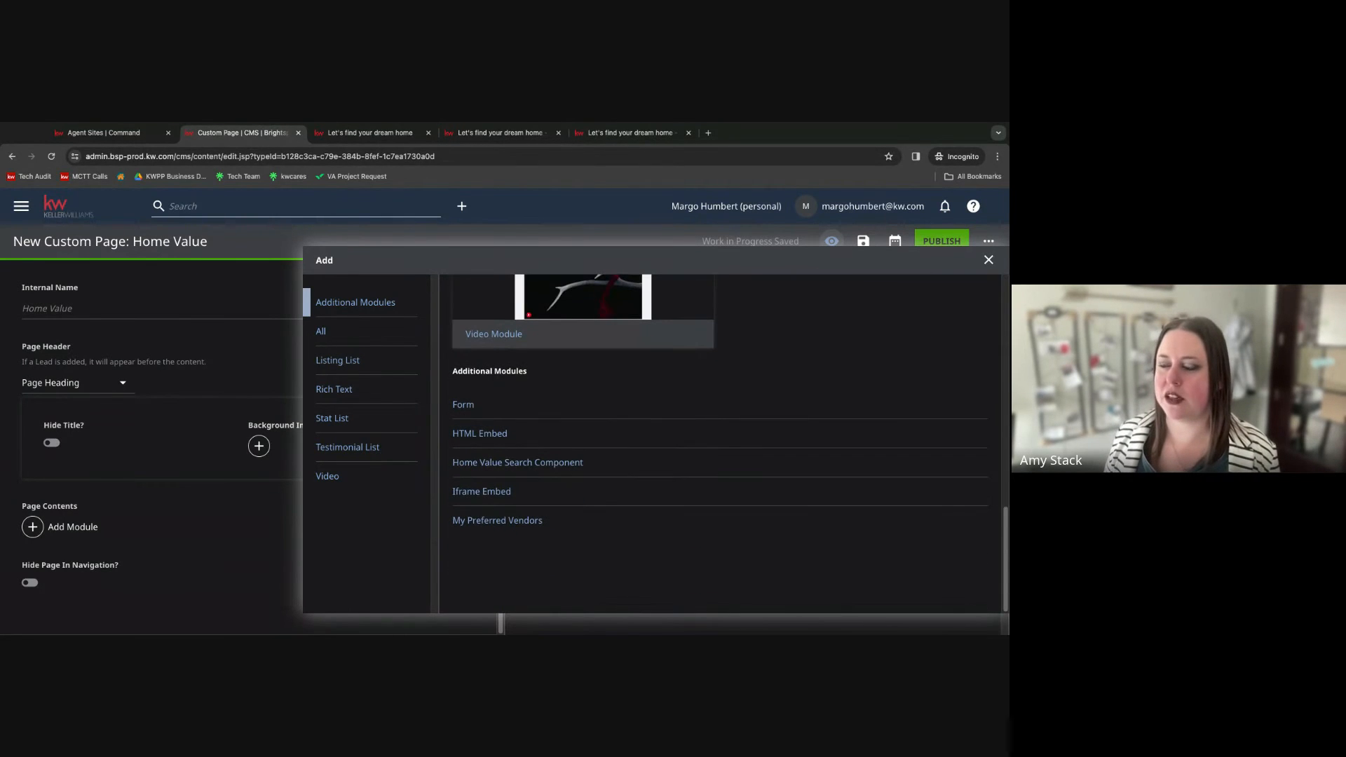
pyautogui.click(566, 464)
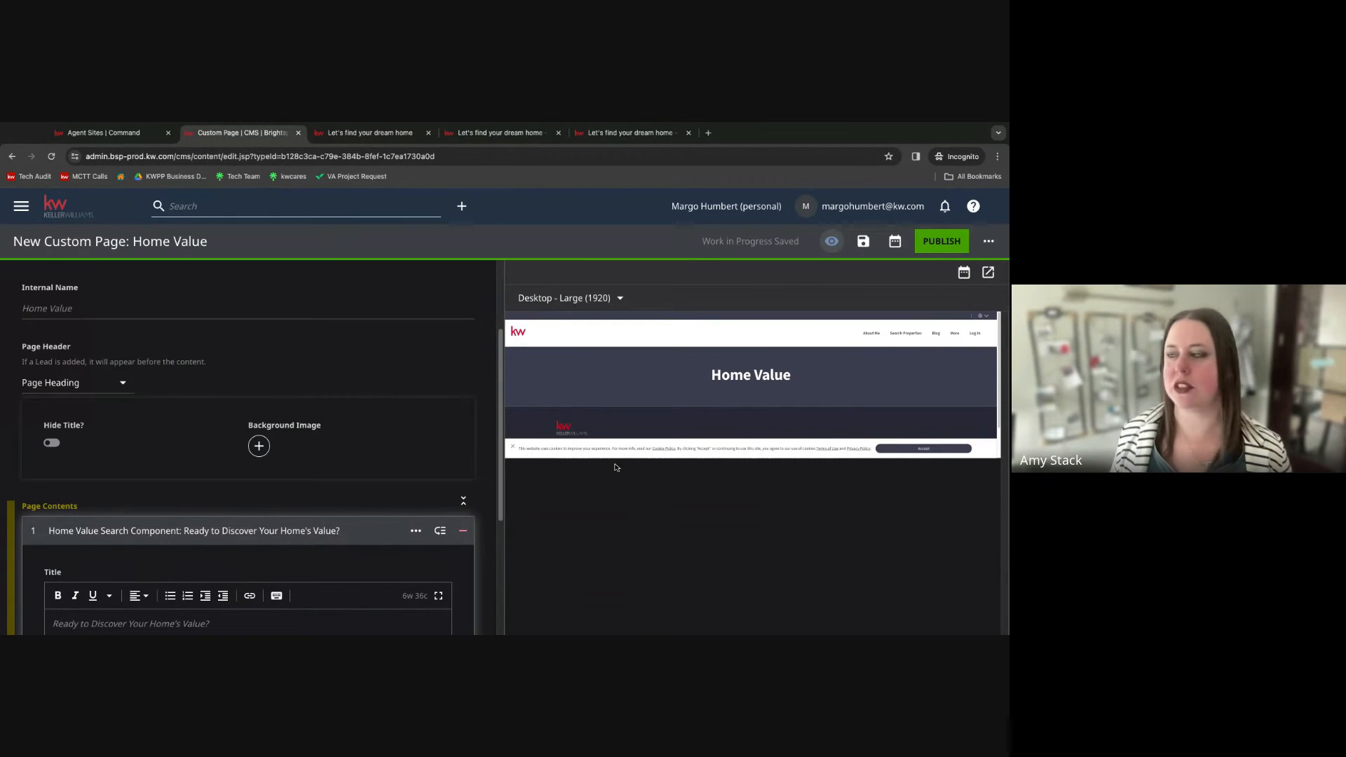
pyautogui.scroll(3, 385, 463)
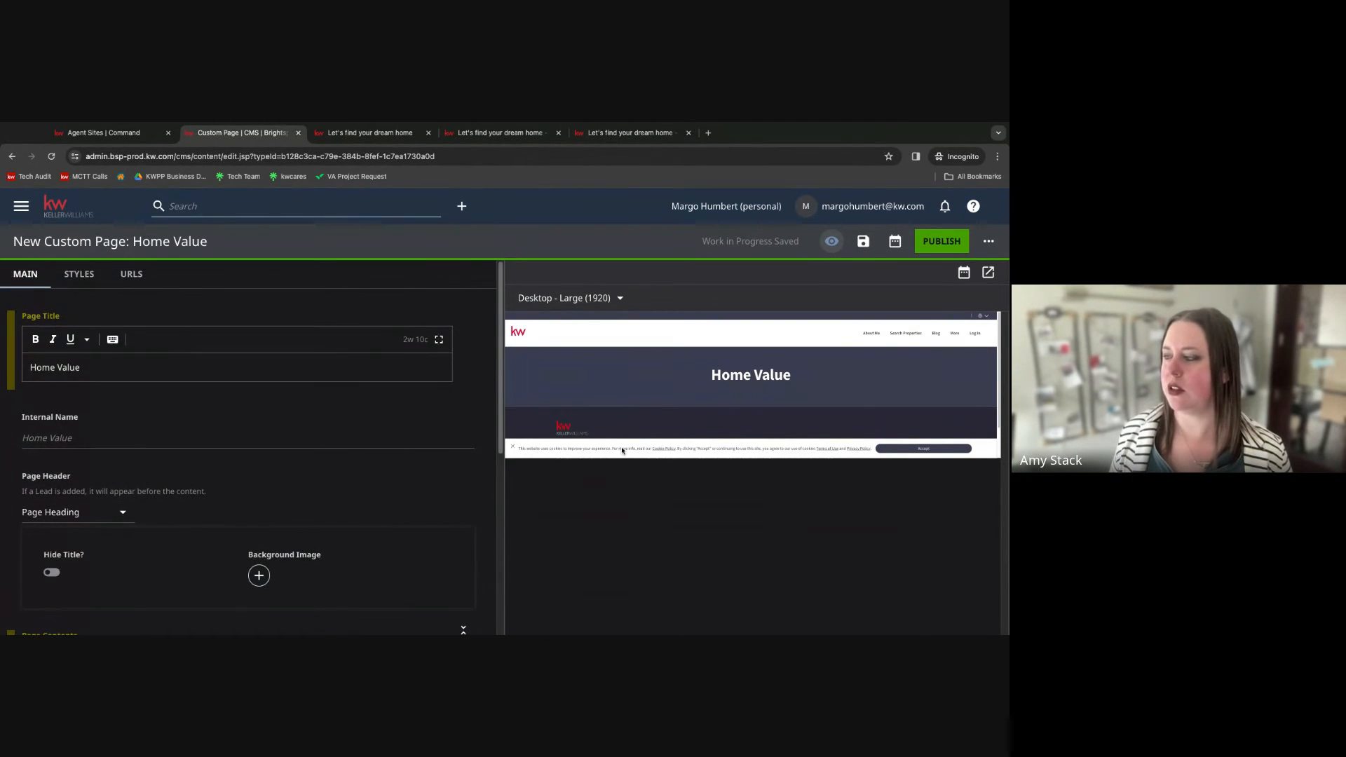
# Review the Home Value page's header settings and Home Value Search Component fields in the editor.
pyautogui.scroll(-2, 622, 450)
pyautogui.scroll(-5, 412, 518)
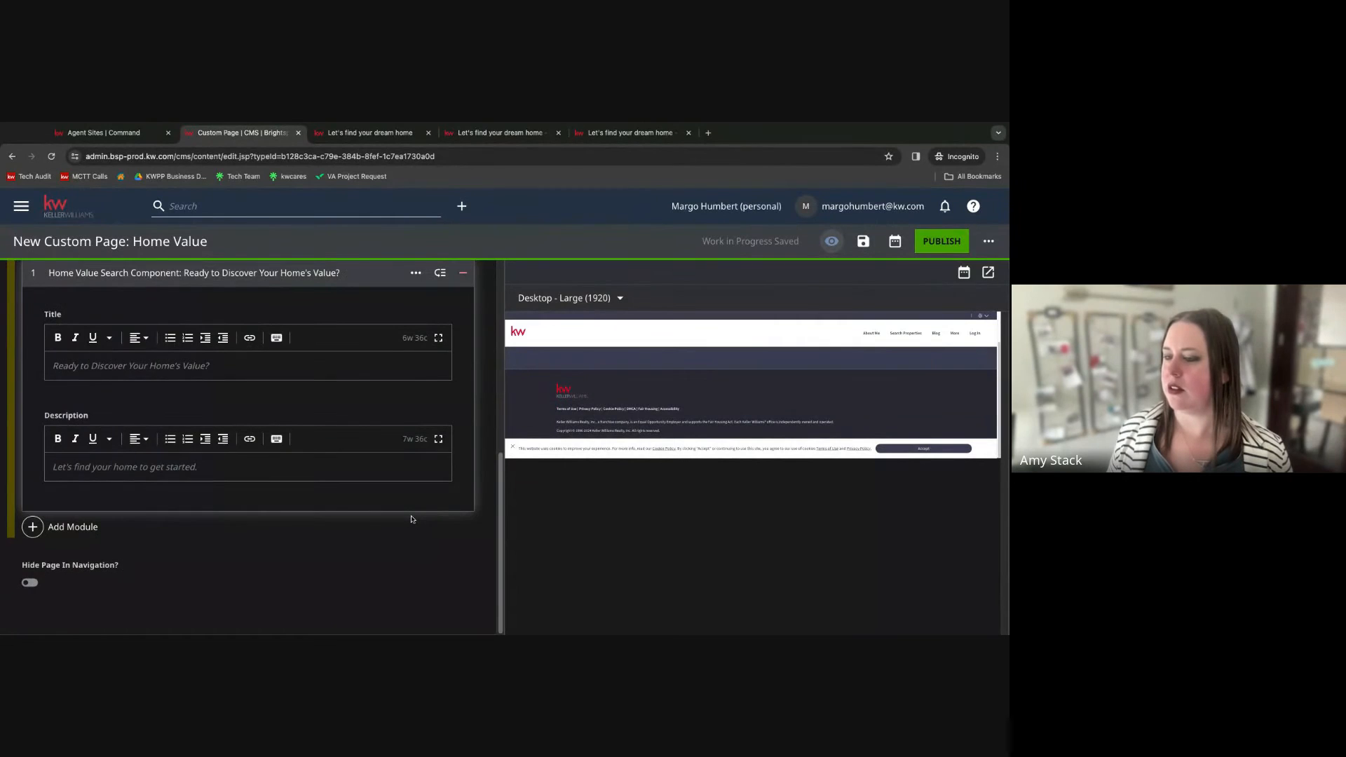
pyautogui.scroll(5, 411, 518)
pyautogui.scroll(2, 576, 412)
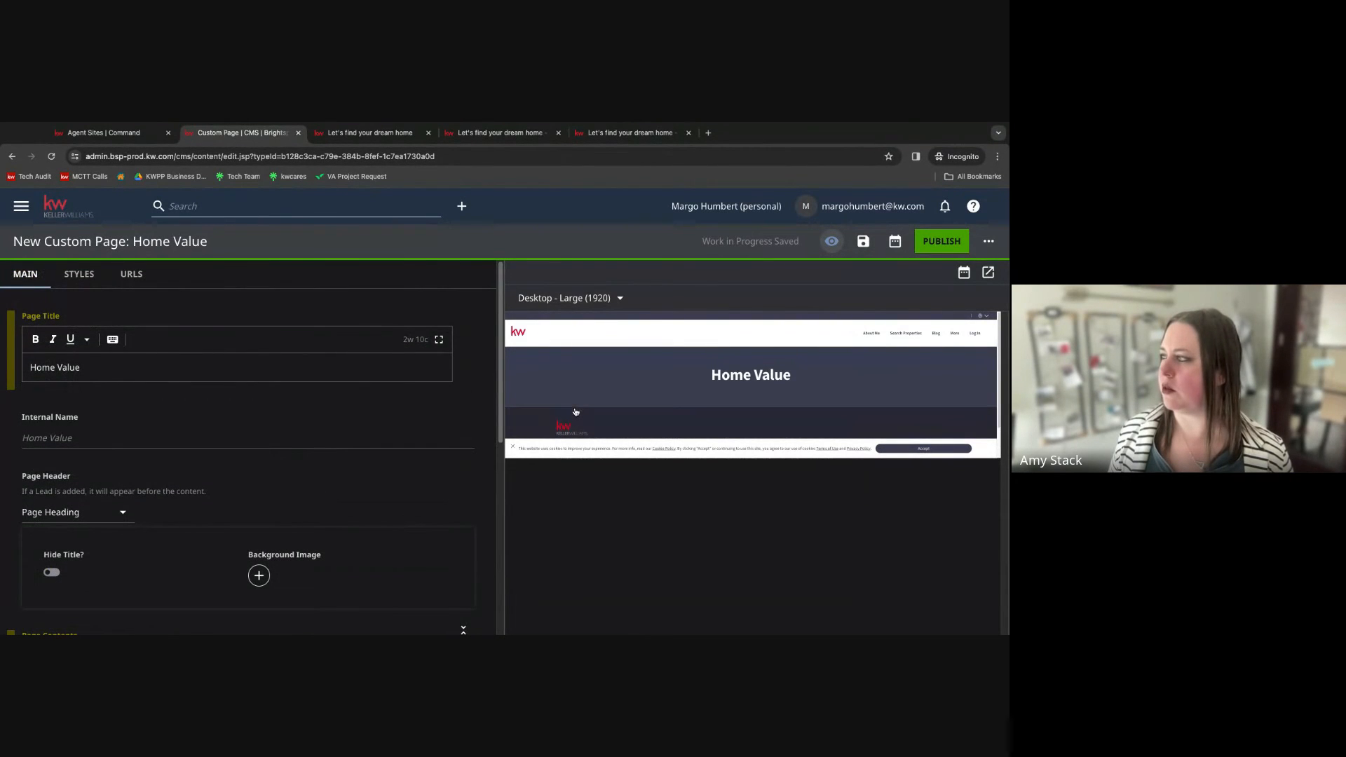
pyautogui.scroll(-5, 362, 458)
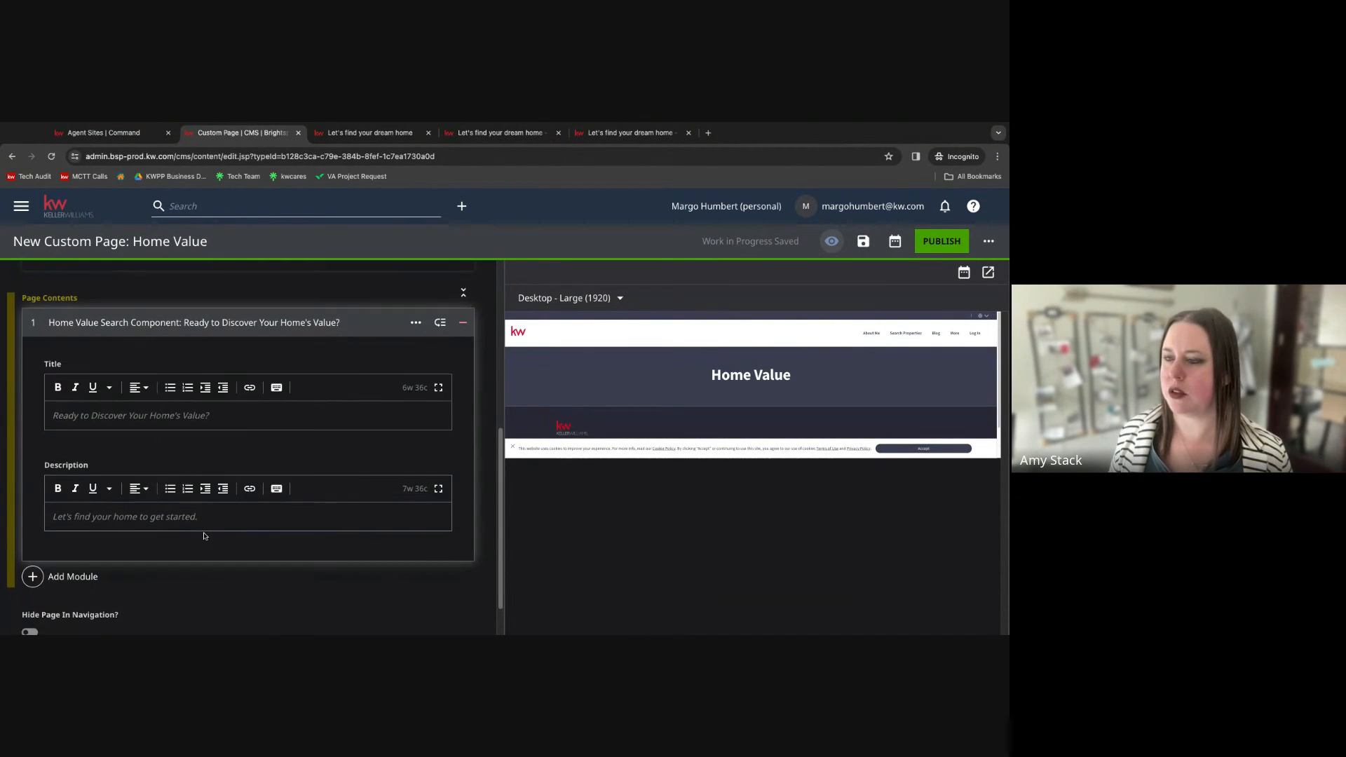
pyautogui.scroll(-1, 204, 535)
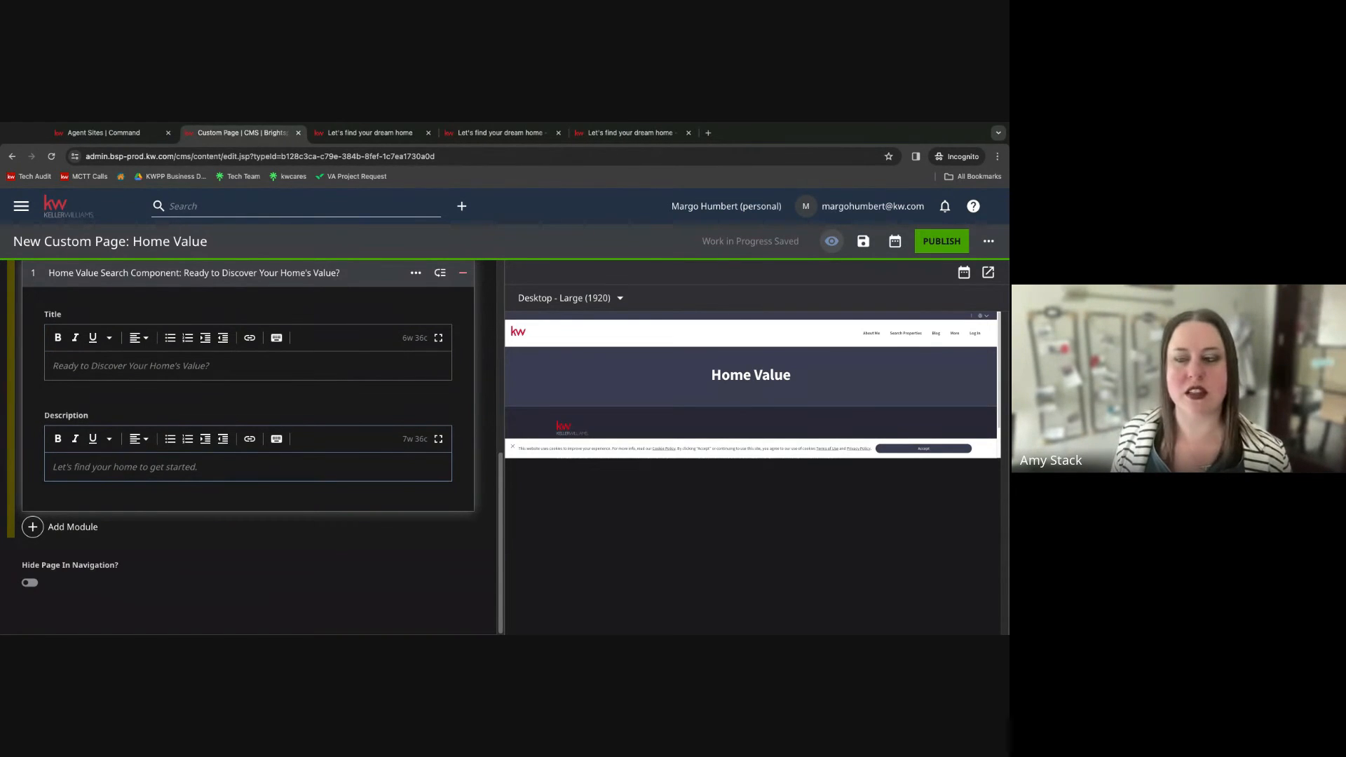
pyautogui.scroll(4, 245, 420)
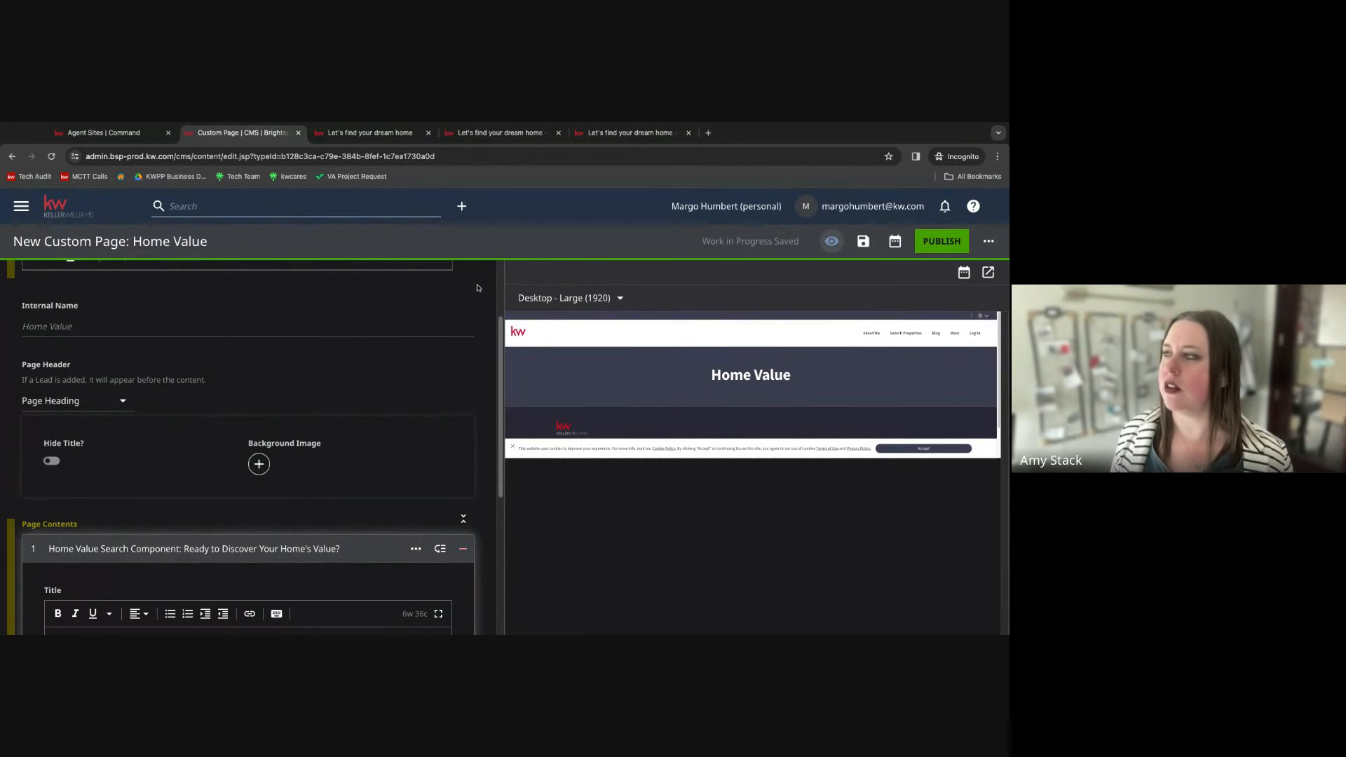
# Open opportunity.kw.com in a new tab and view its Home Value page through the More menu.
pyautogui.click(707, 133)
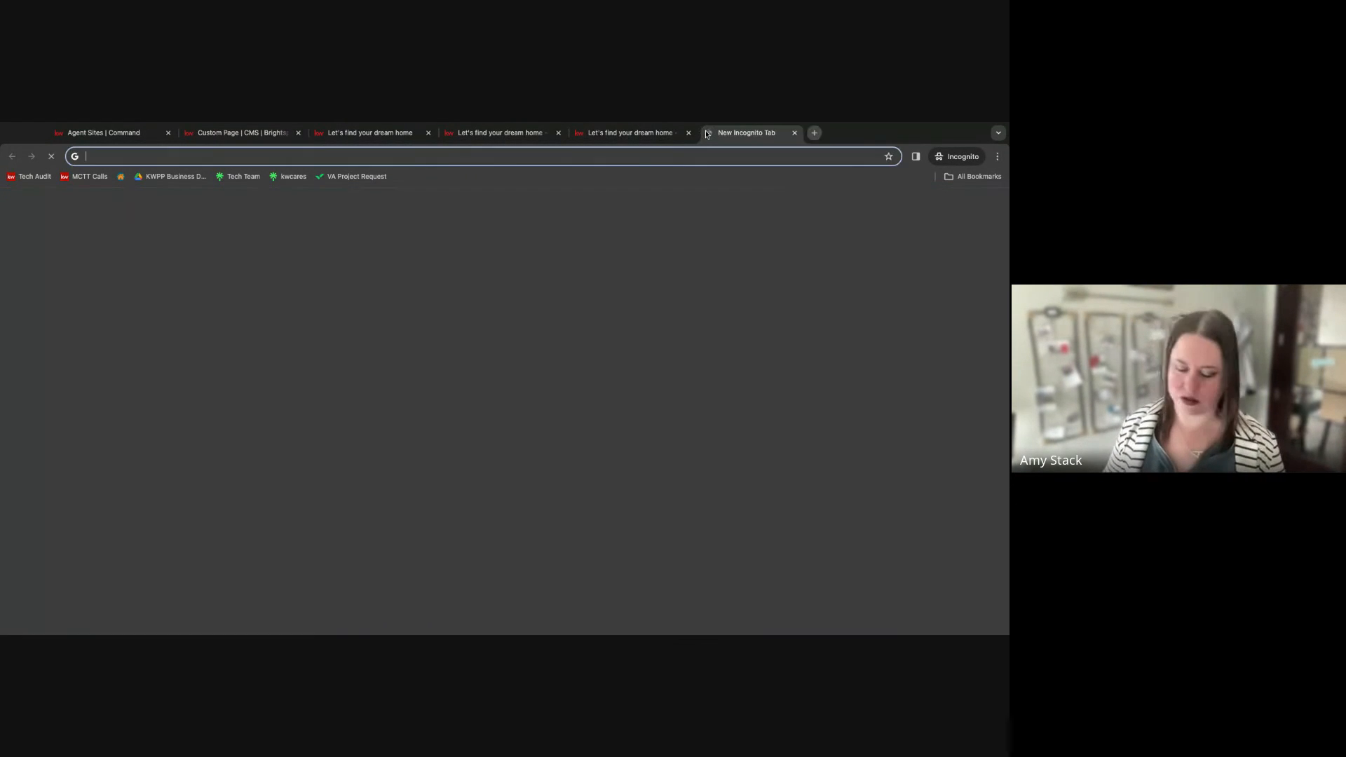
pyautogui.write('opportunity.kw.com')
pyautogui.press('Return')
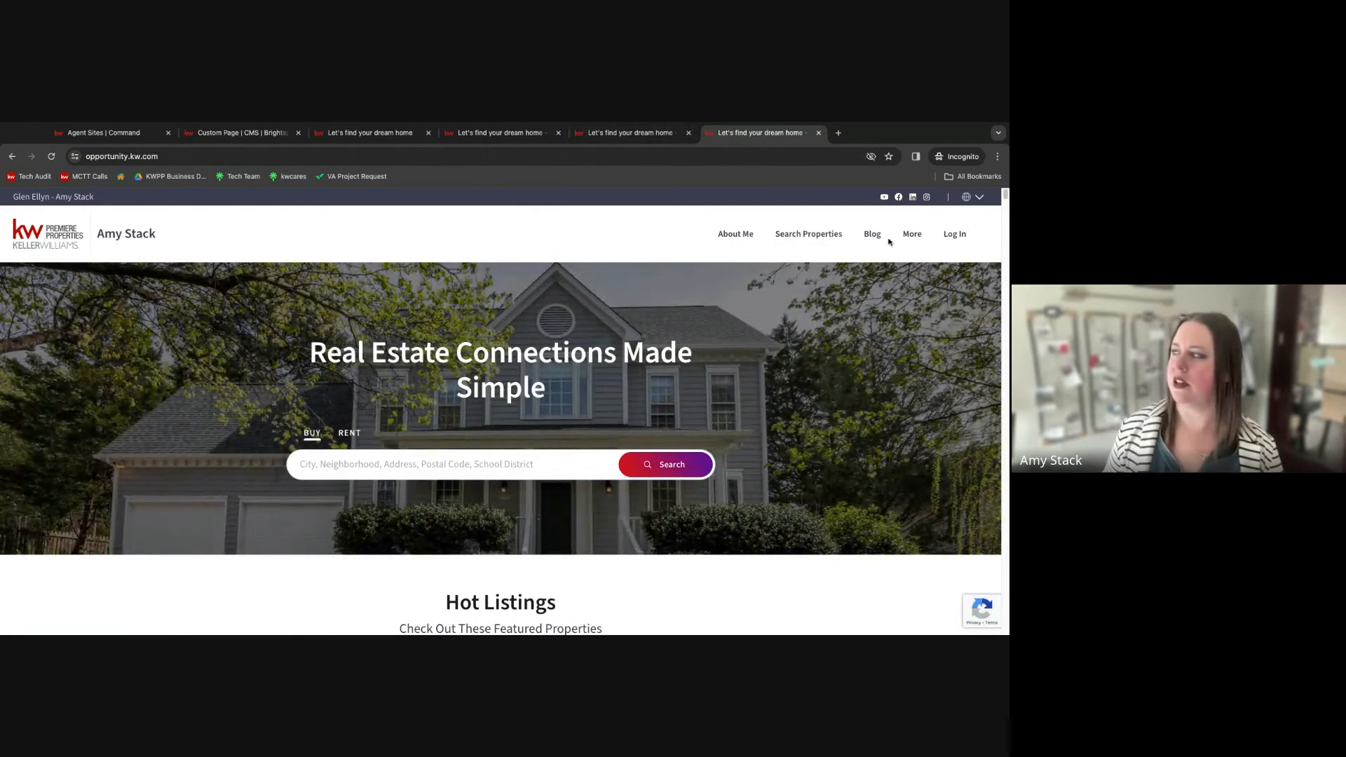
pyautogui.click(911, 234)
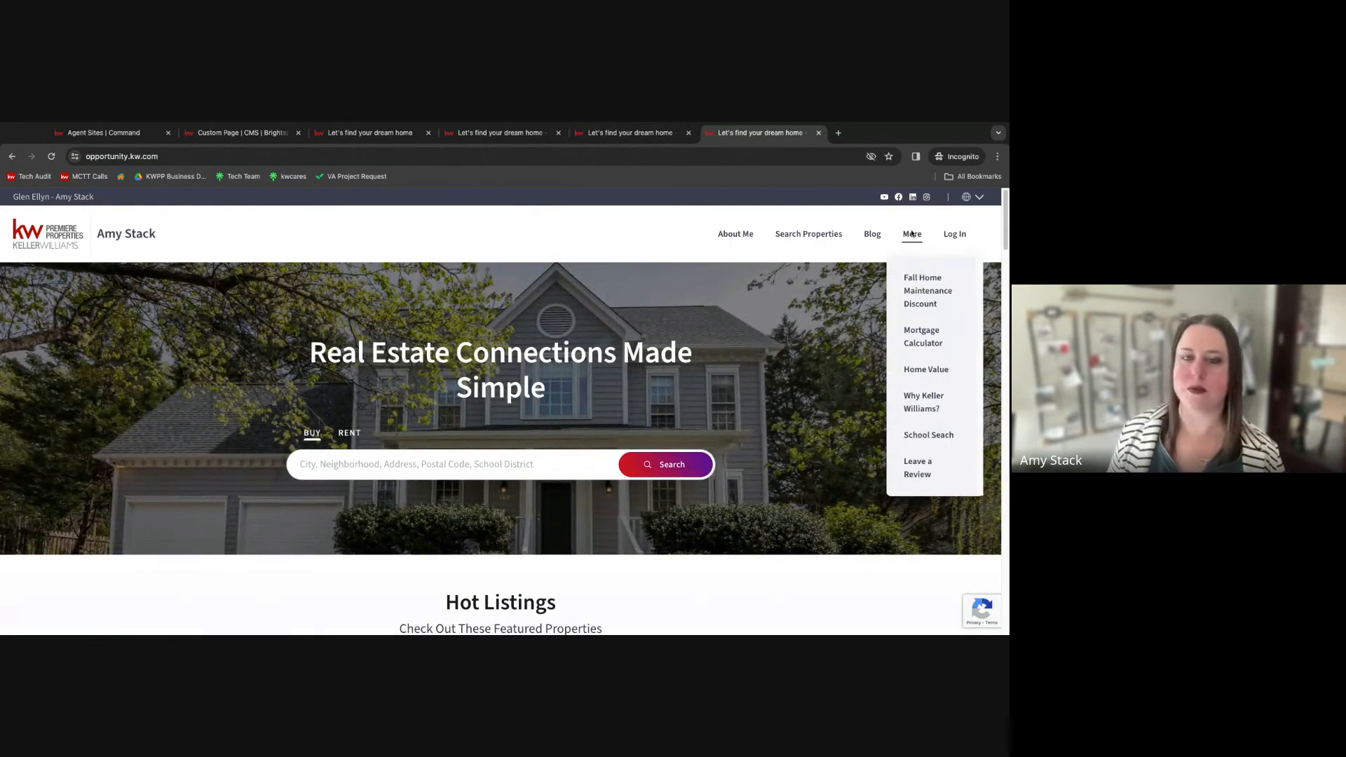
pyautogui.click(925, 370)
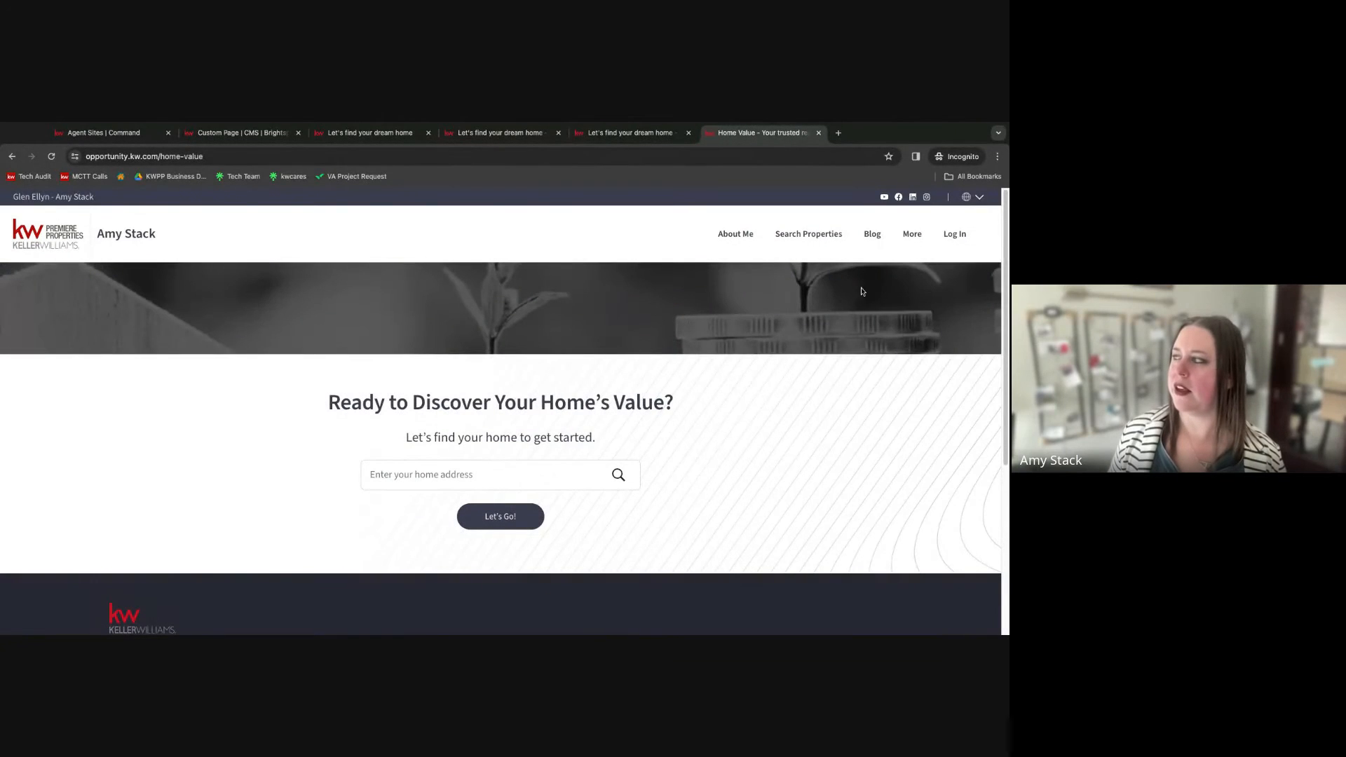
pyautogui.click(911, 234)
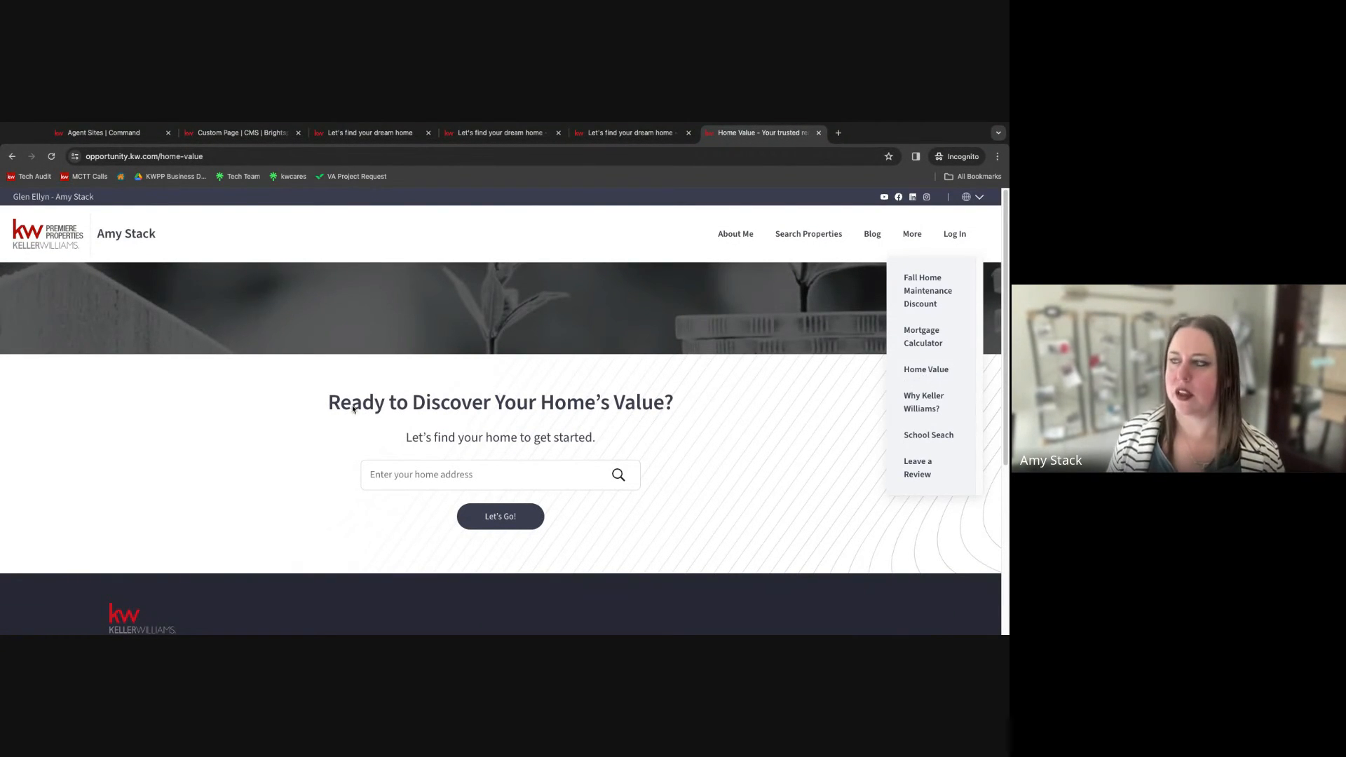
pyautogui.click(246, 436)
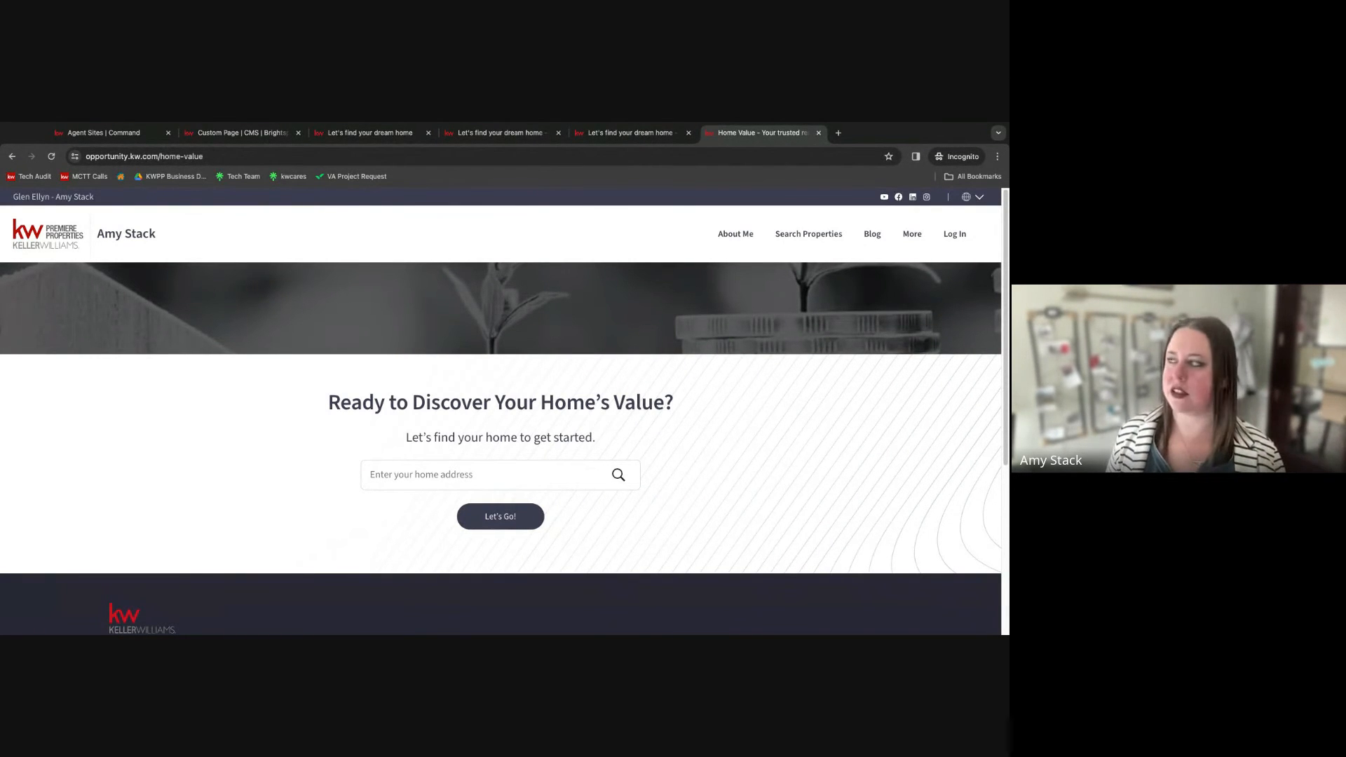
pyautogui.click(914, 241)
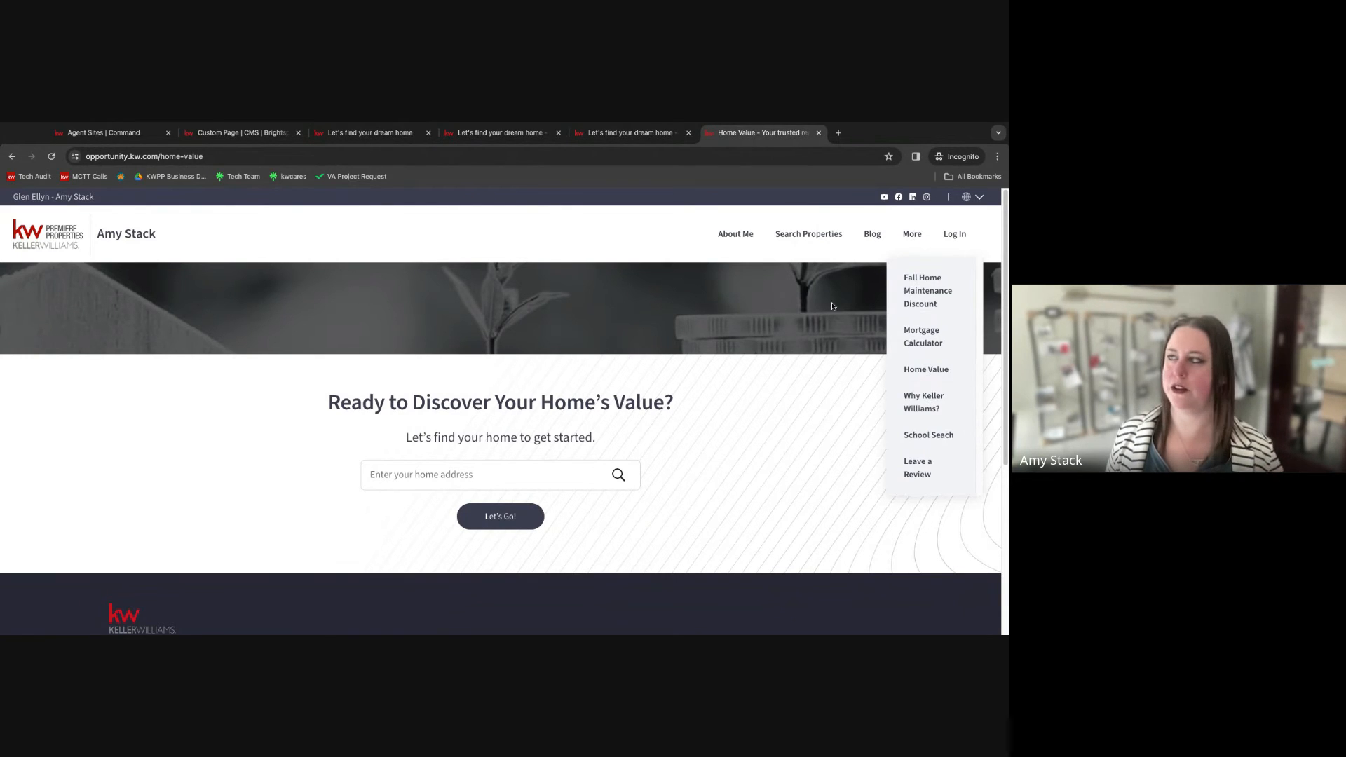
# Return to the page editor, turn on Hide Title in the page header, and publish the page.
pyautogui.click(228, 135)
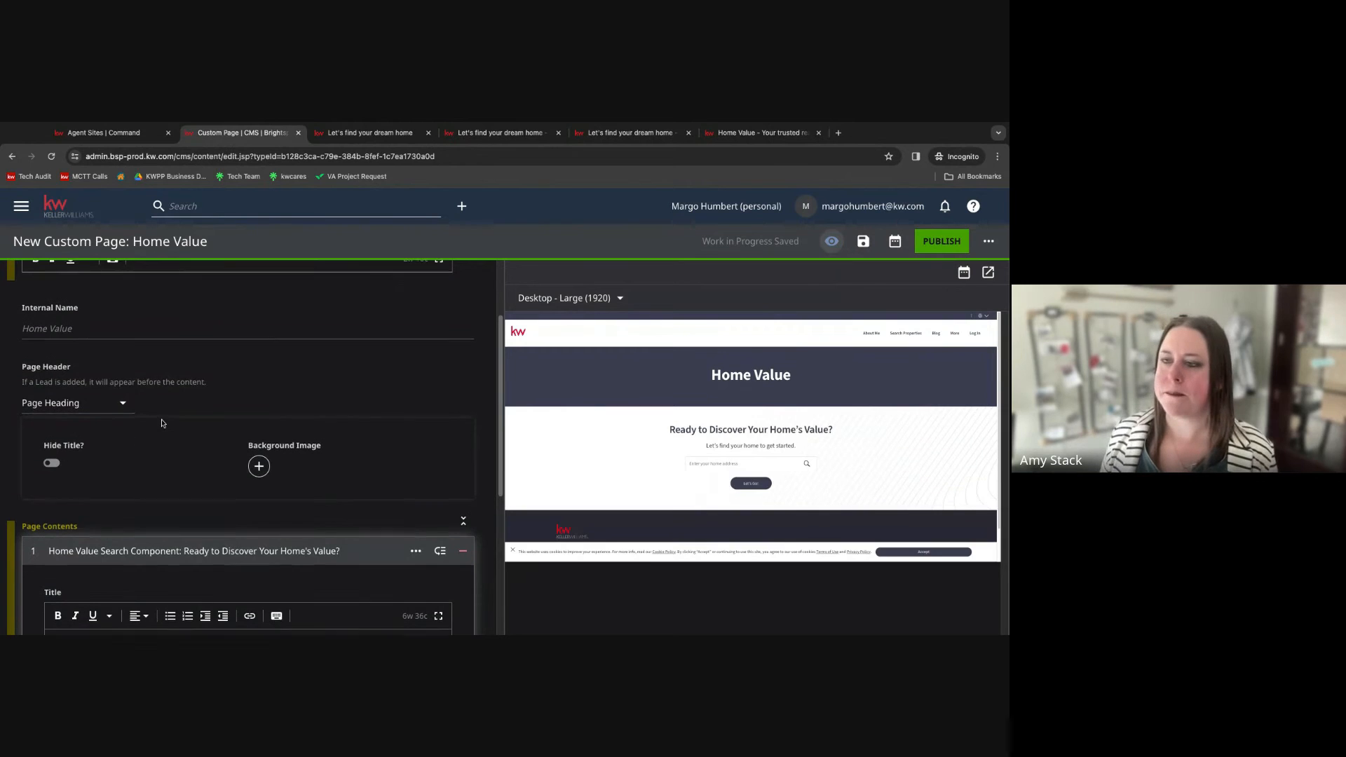
pyautogui.scroll(-1, 71, 413)
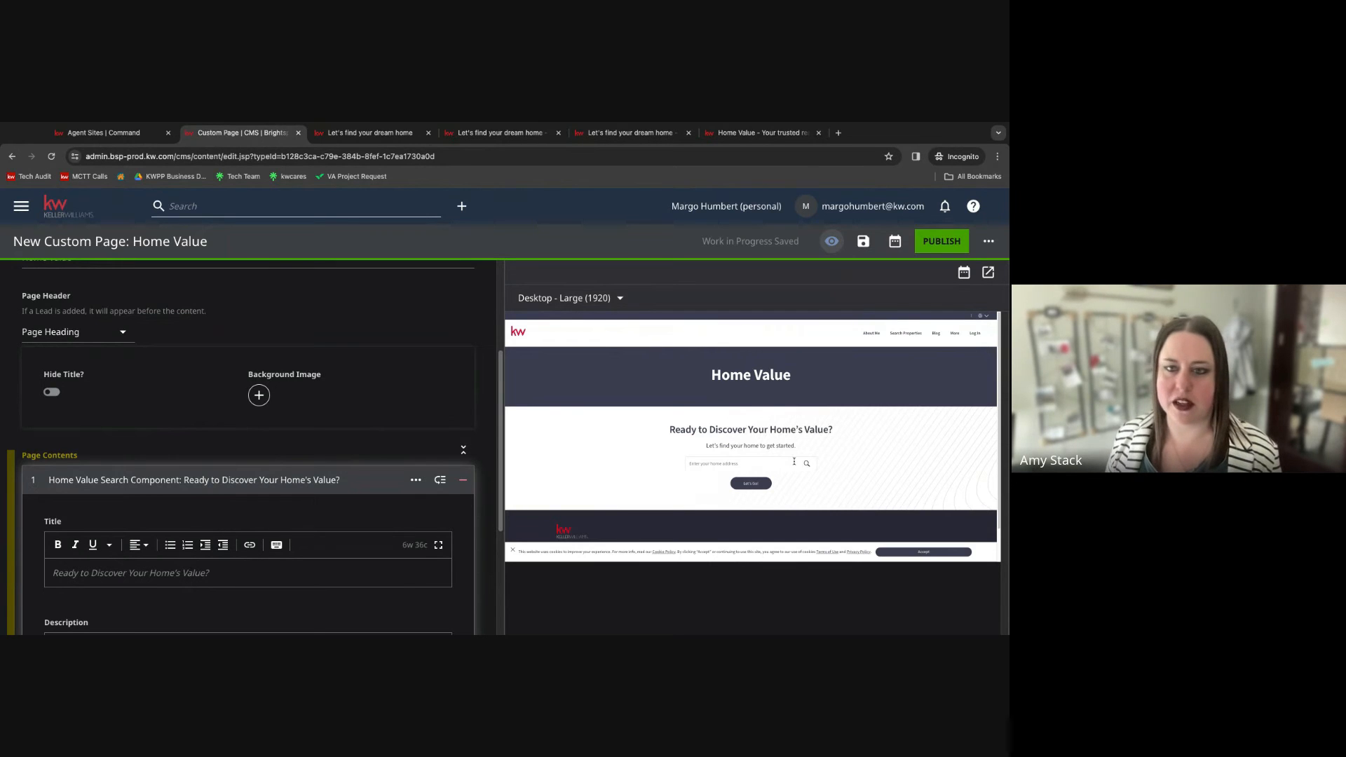
pyautogui.click(53, 393)
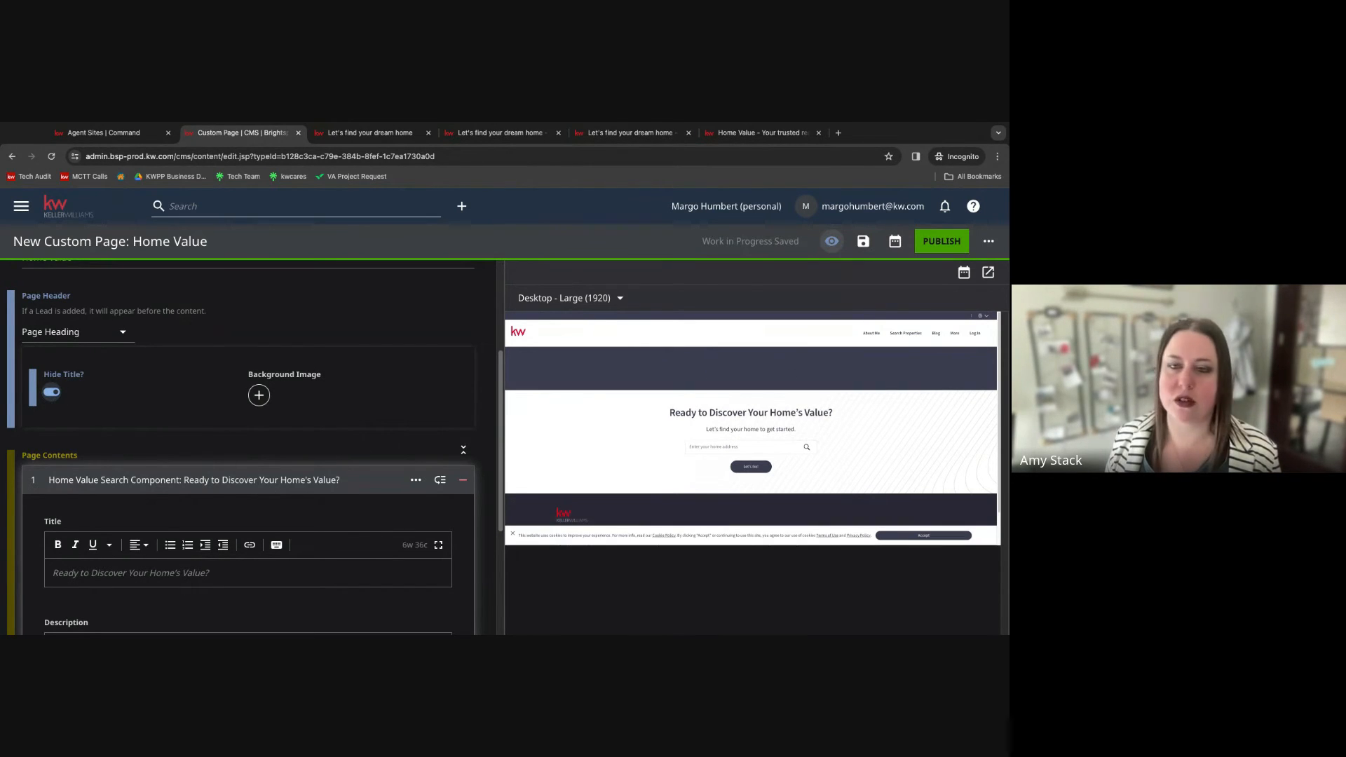
pyautogui.scroll(-1, 252, 415)
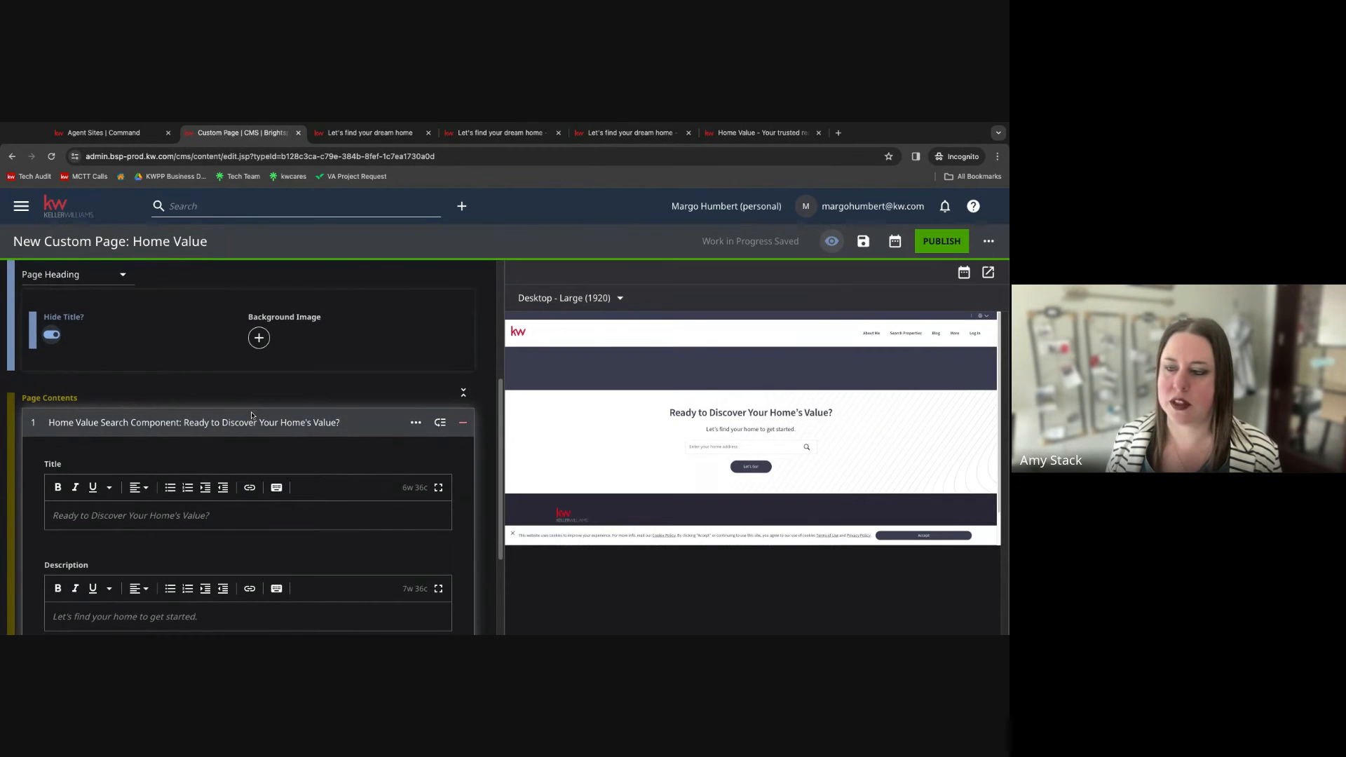
pyautogui.click(943, 242)
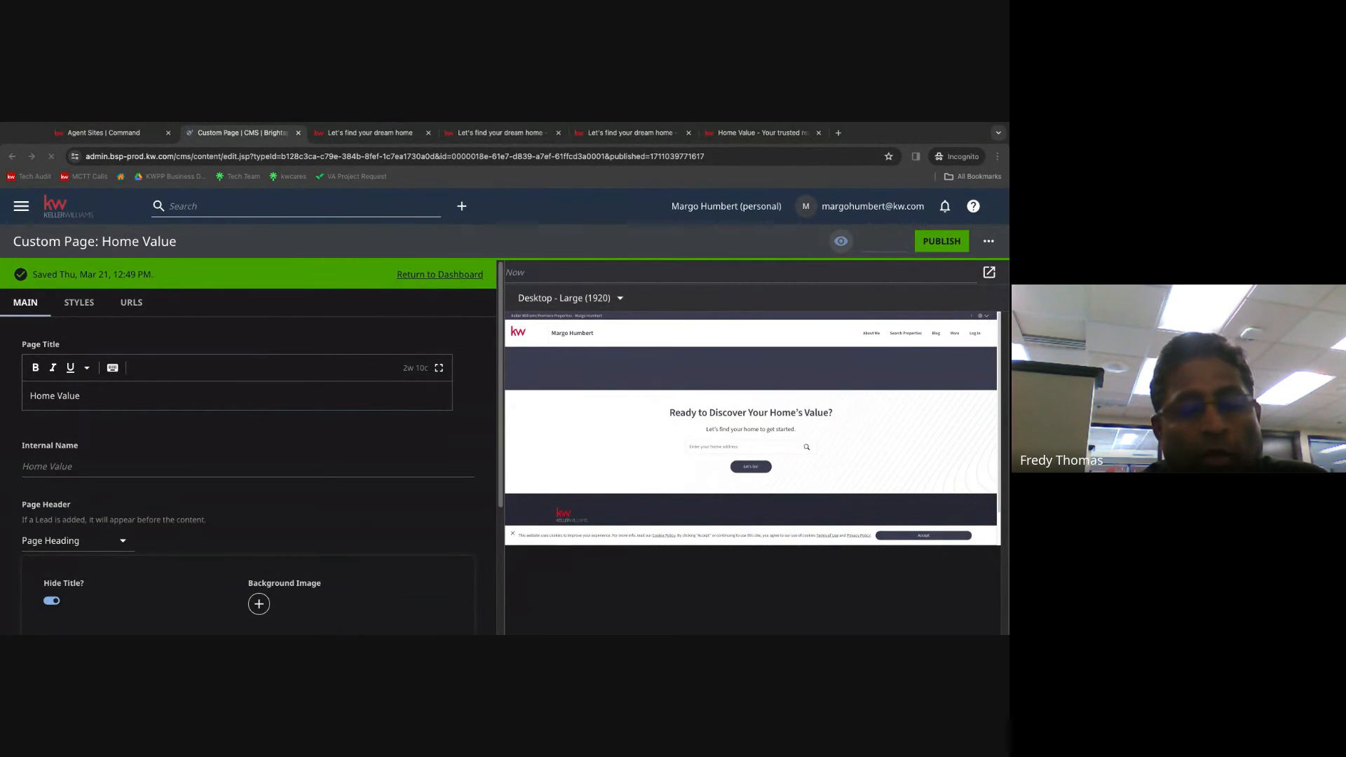
# Set the page's internal name to "Whats My Home Worth".
pyautogui.tripleClick(61, 397)
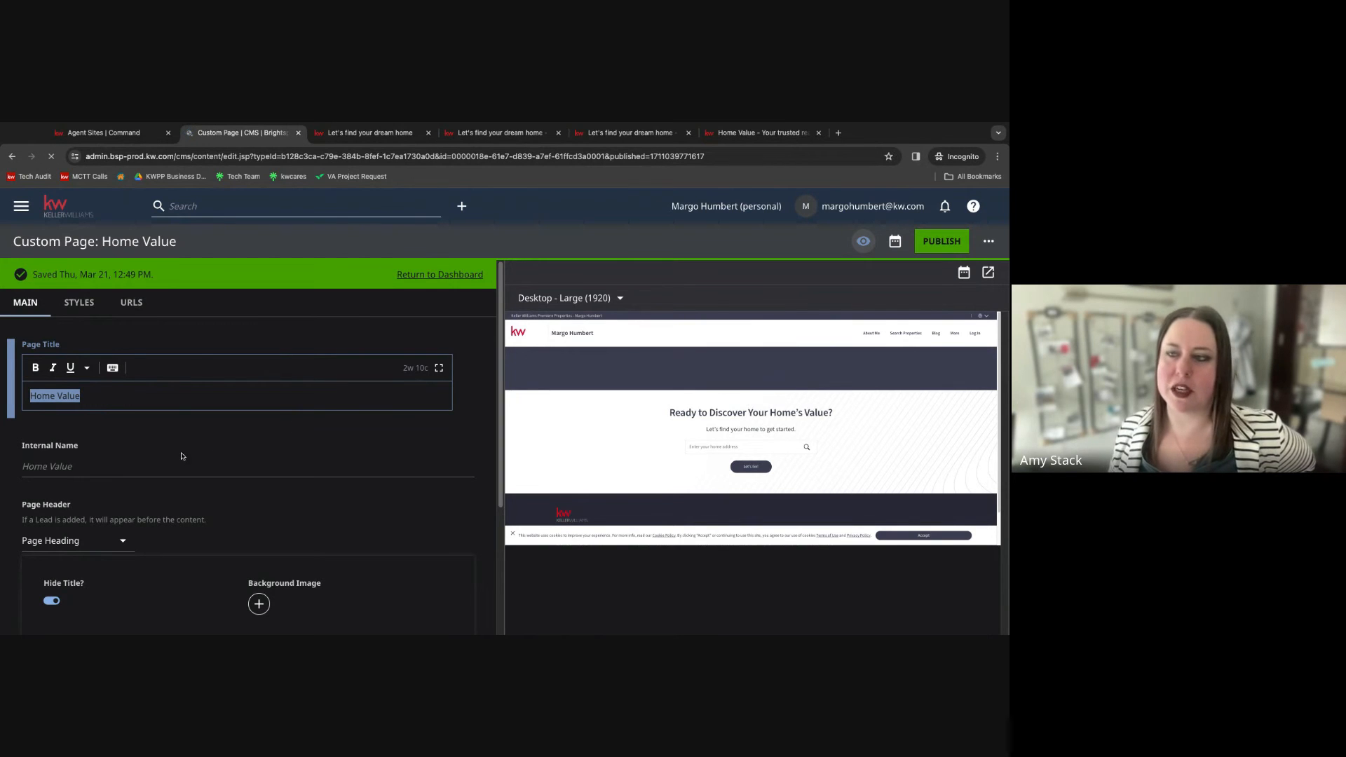
pyautogui.scroll(-1, 98, 517)
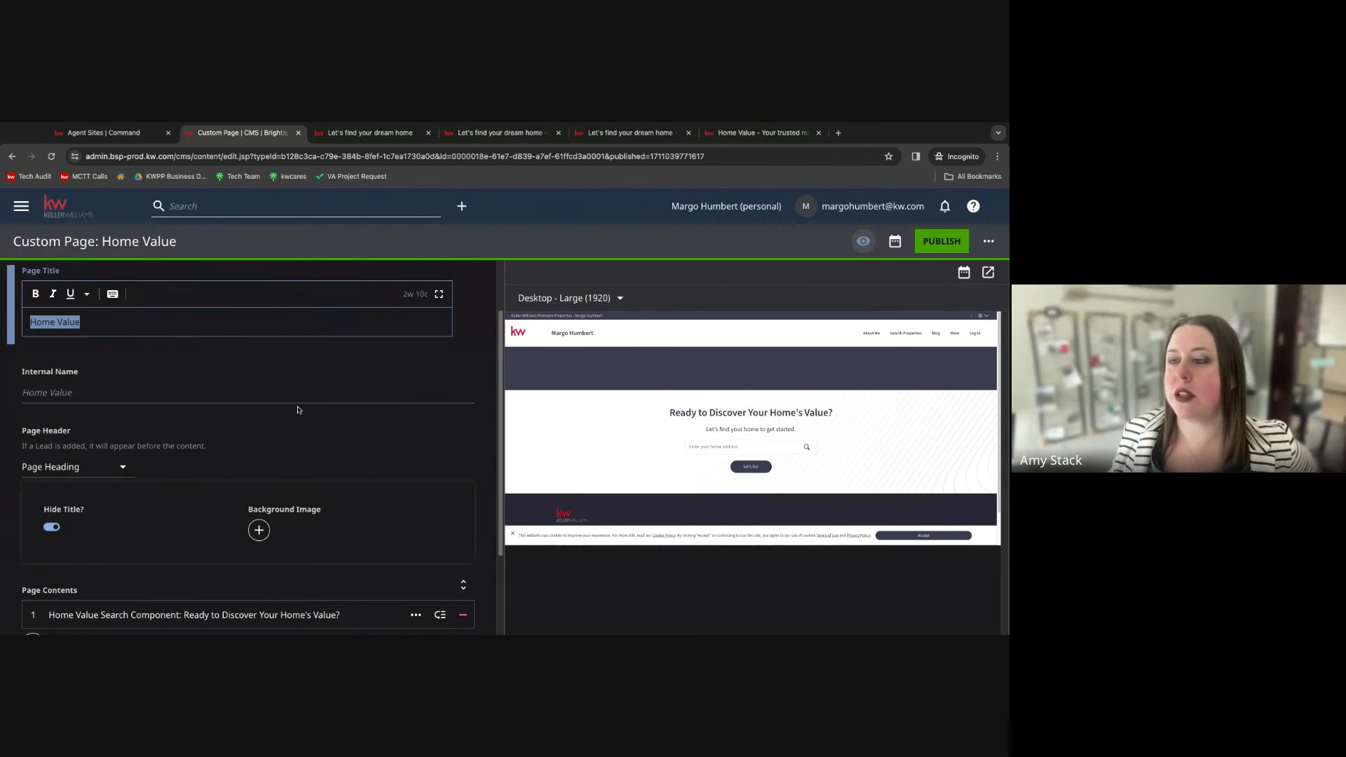
pyautogui.click(64, 387)
pyautogui.tripleClick(56, 389)
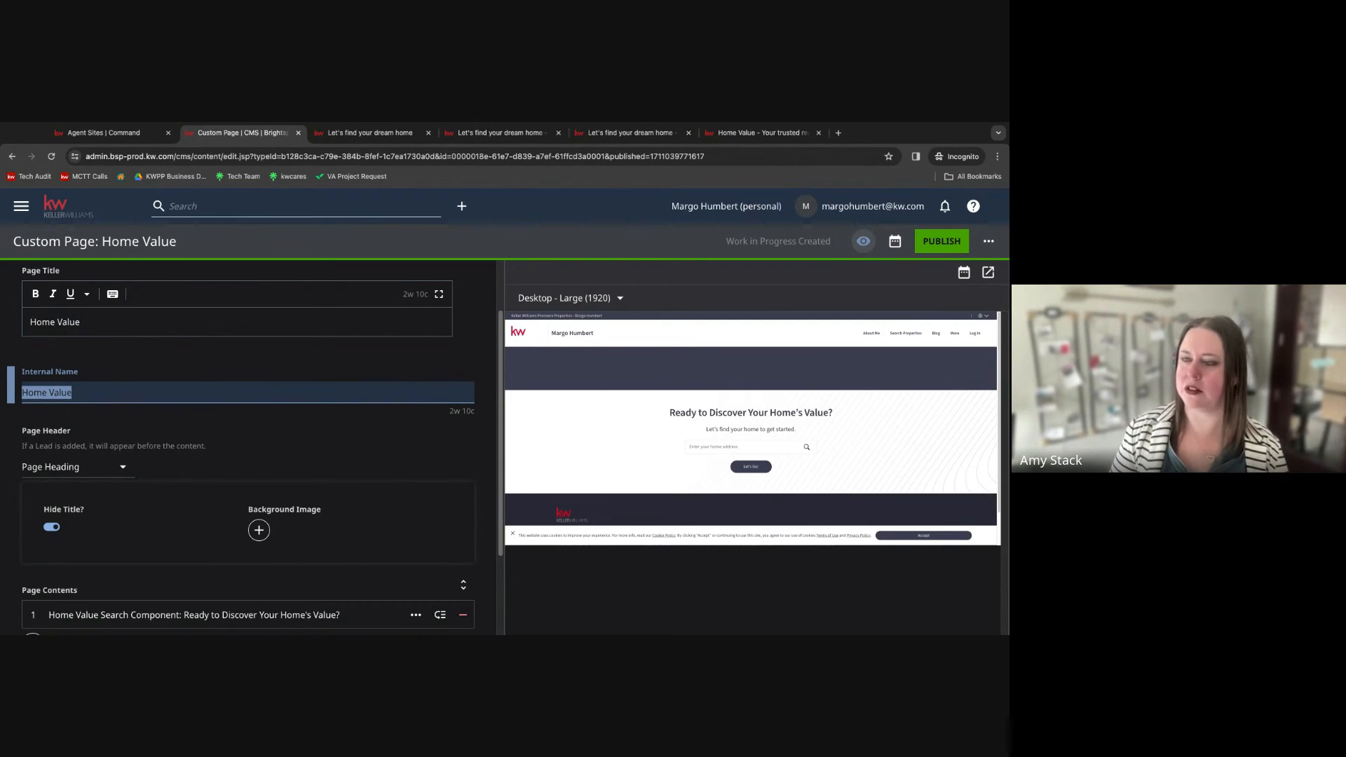
pyautogui.write('Whats ')
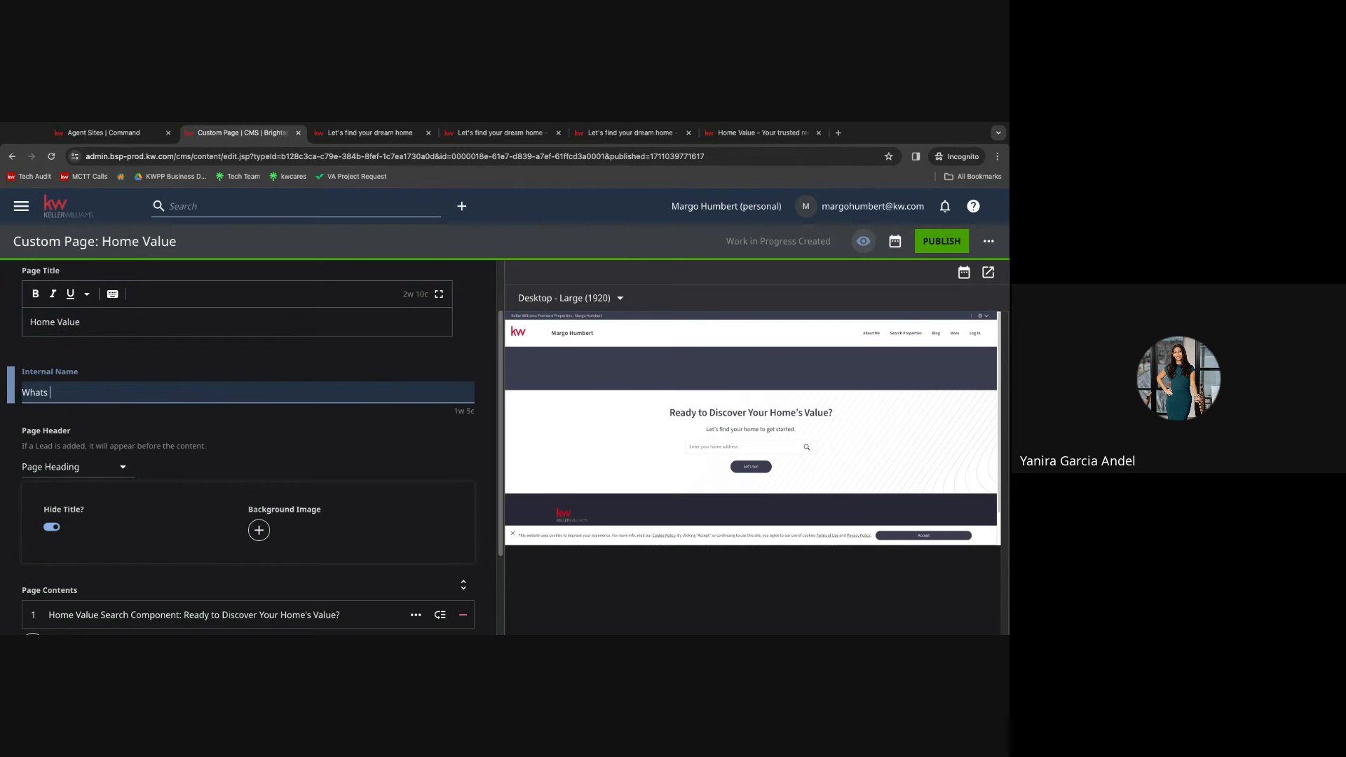
pyautogui.write('My Home')
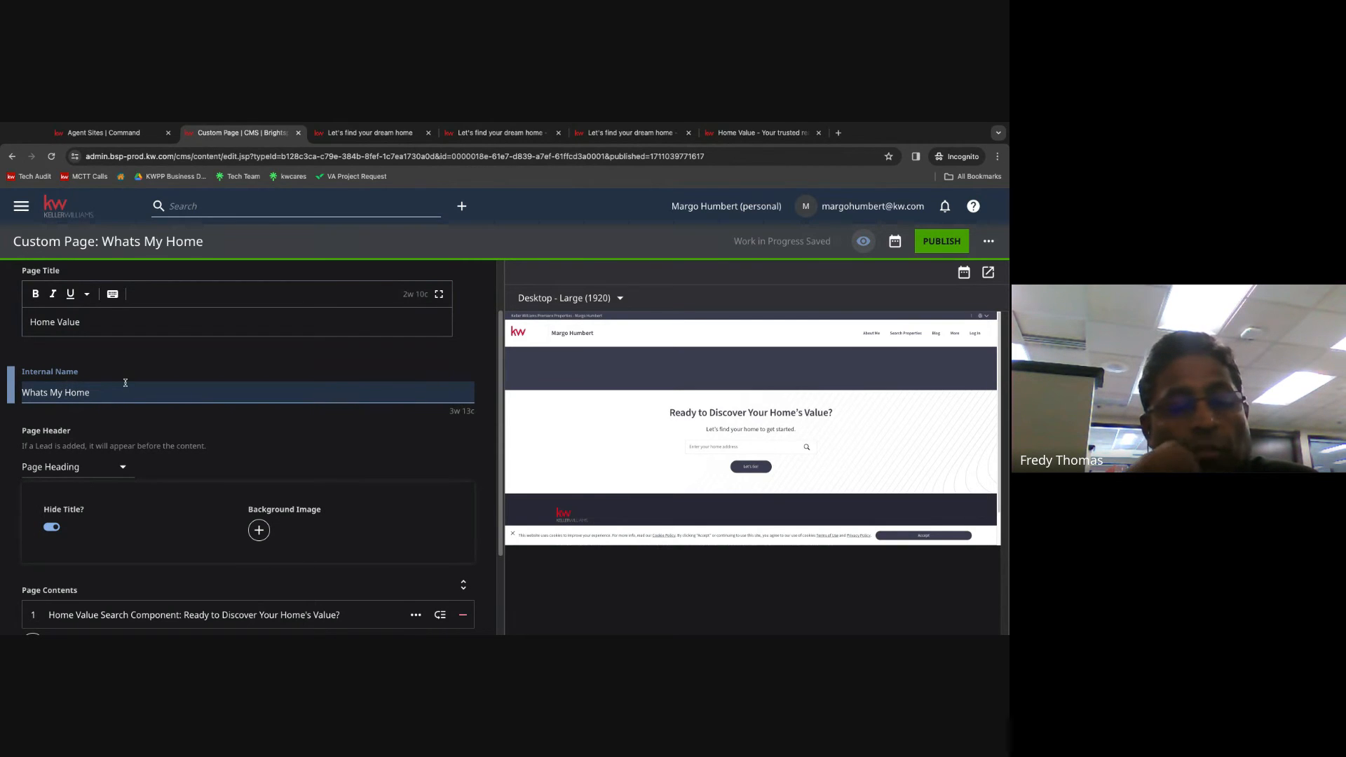
pyautogui.write('Worth')
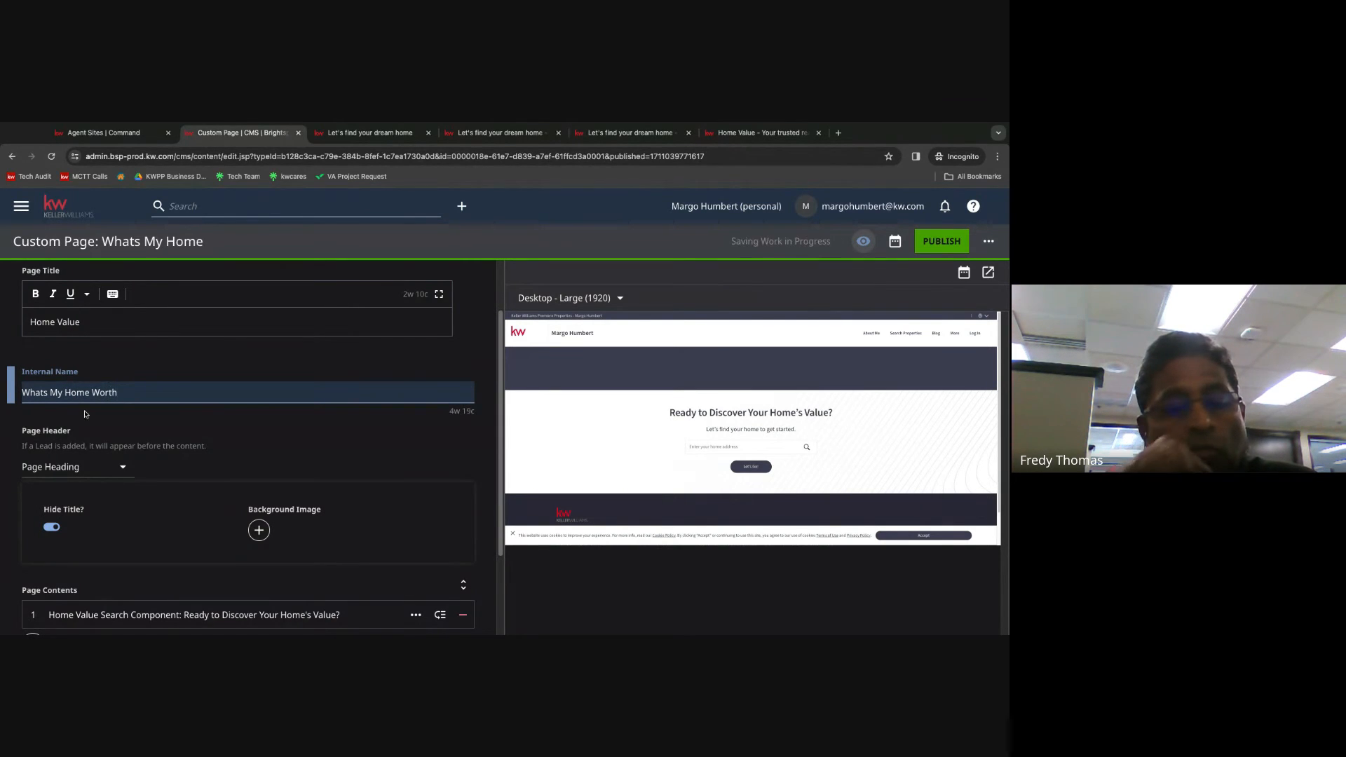
# Add a background image entry to the page header and open its image selector.
pyautogui.click(760, 132)
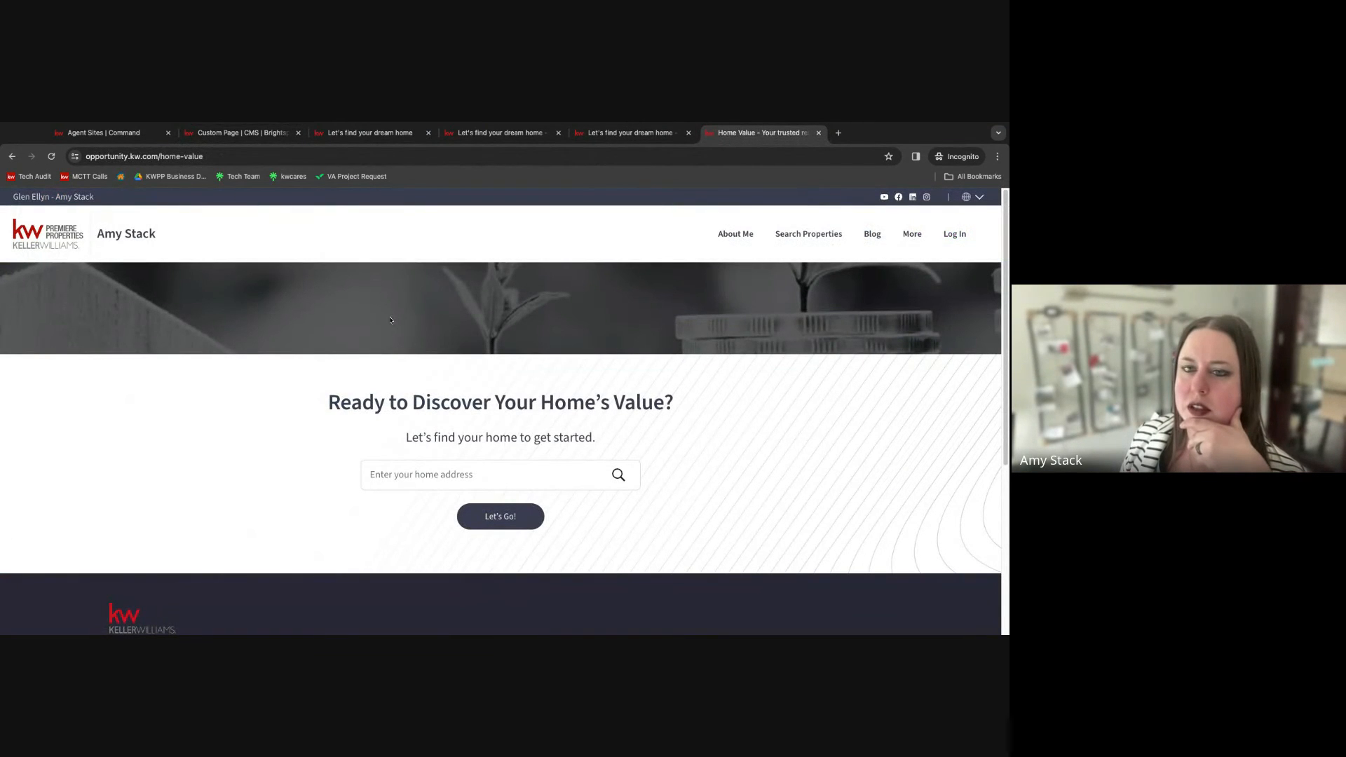
pyautogui.click(242, 133)
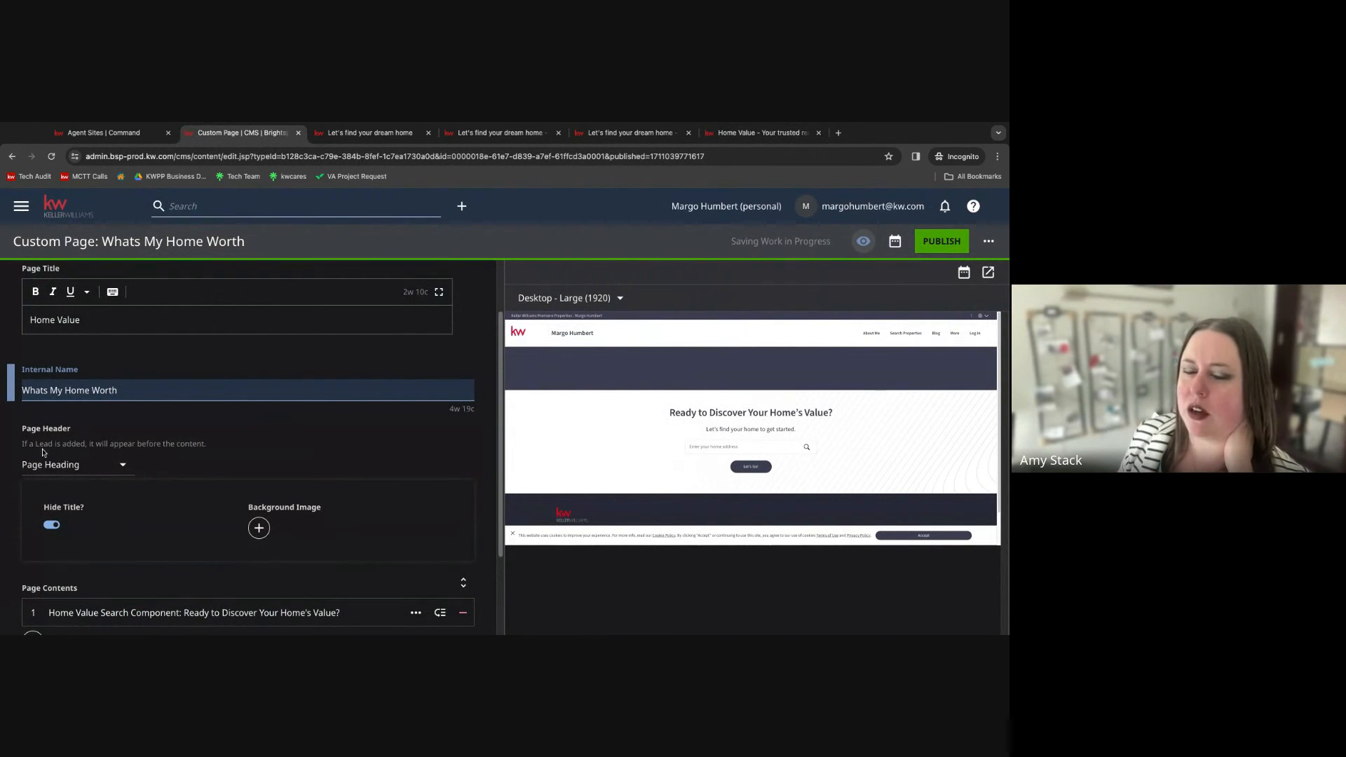
pyautogui.scroll(-1, 49, 483)
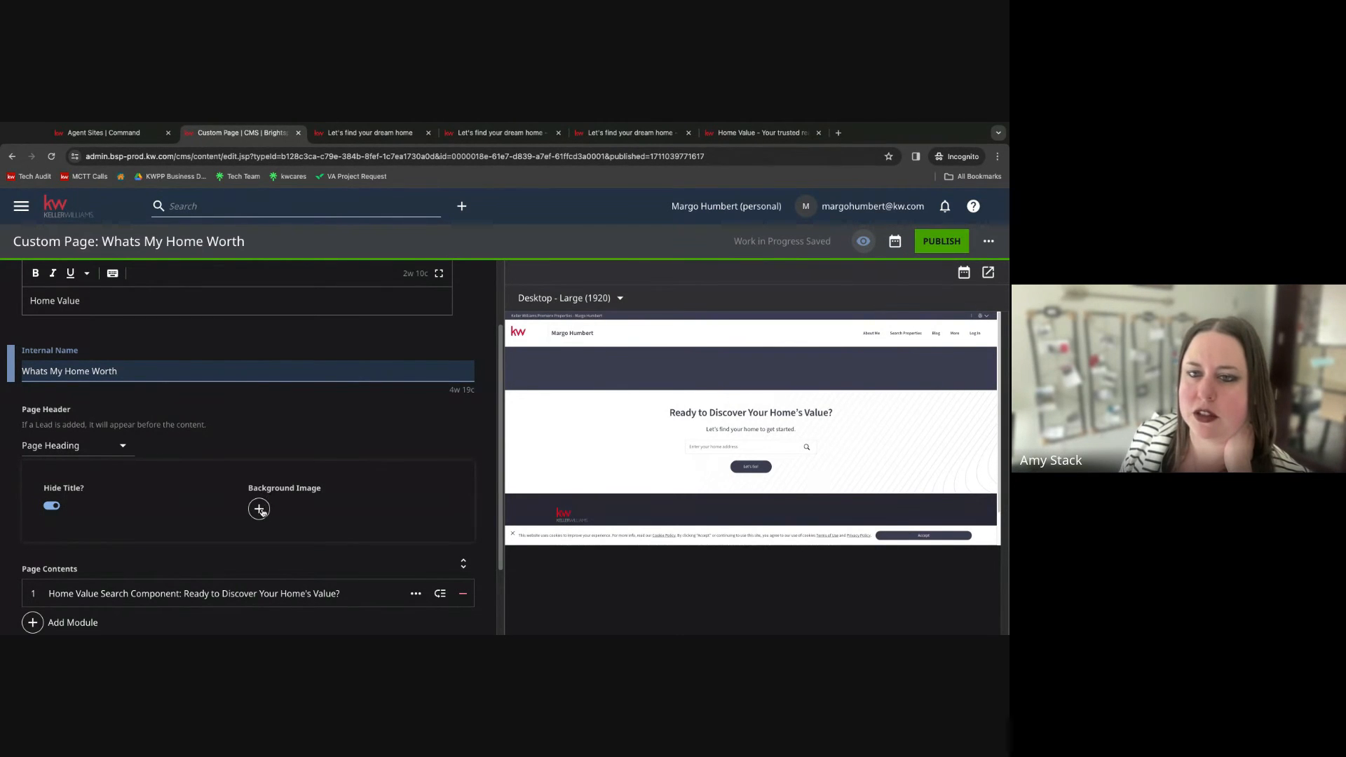
pyautogui.click(259, 509)
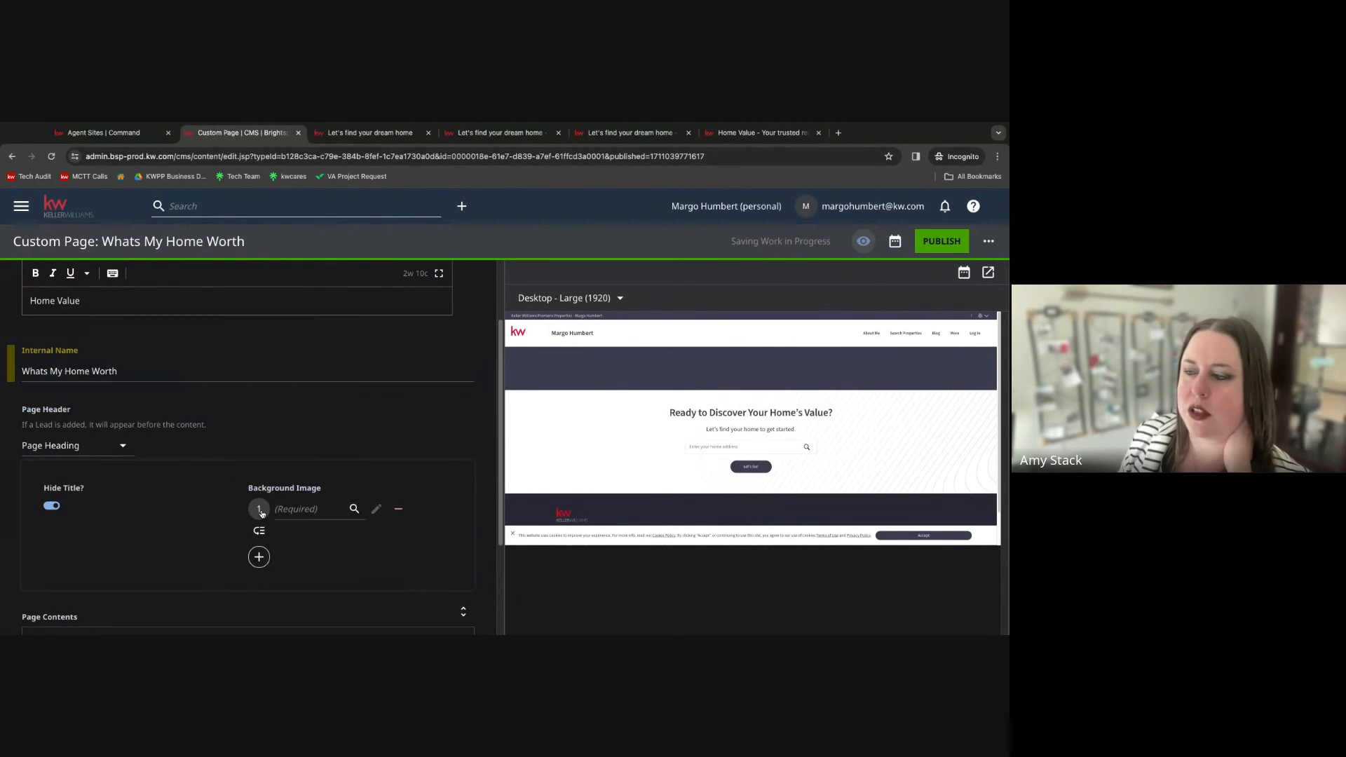
pyautogui.click(320, 512)
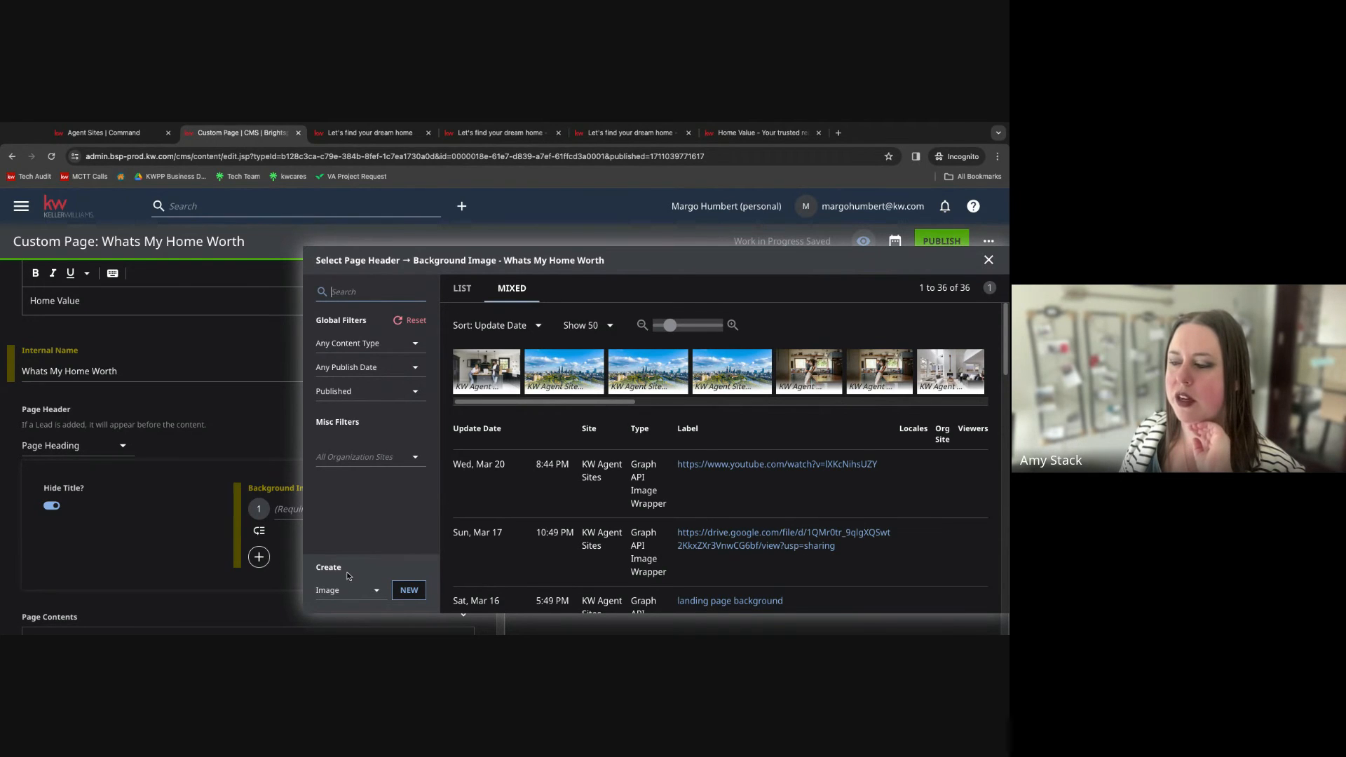
pyautogui.click(409, 590)
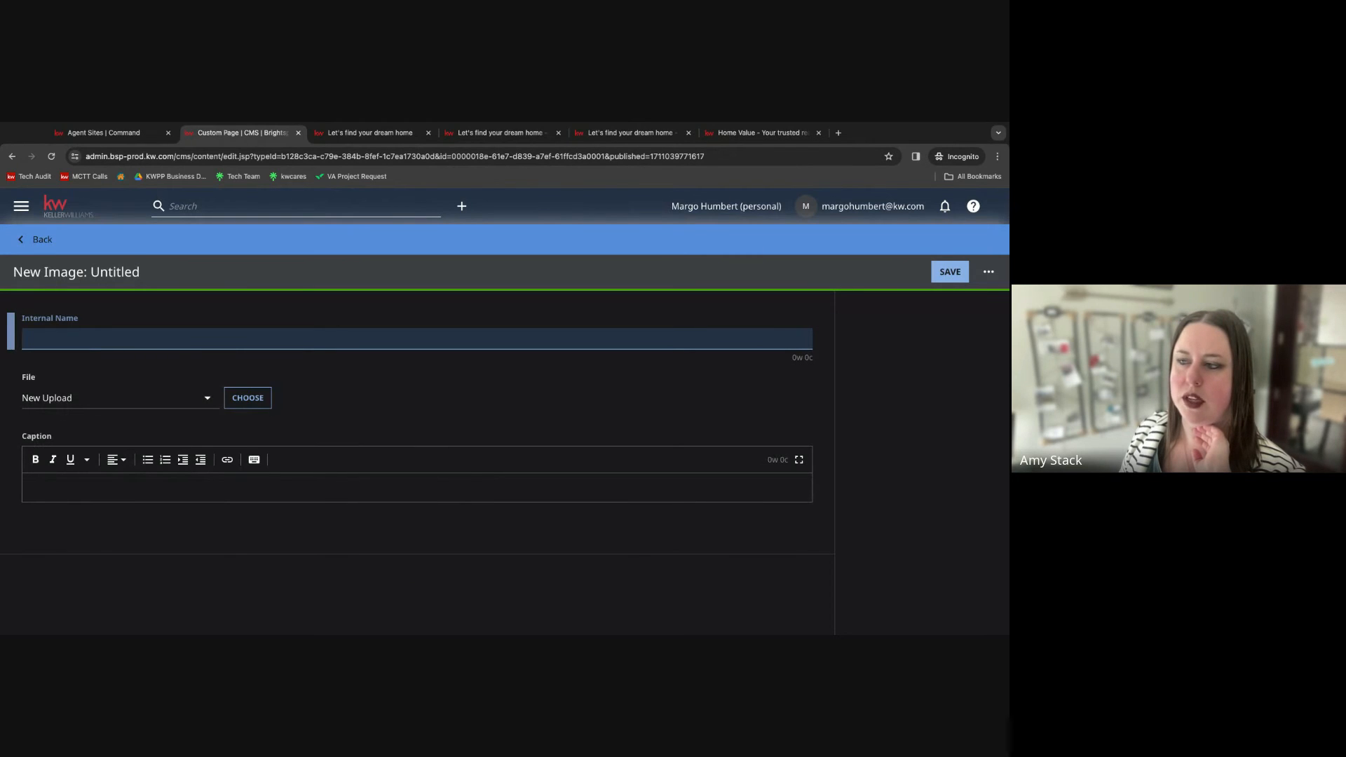
pyautogui.click(248, 401)
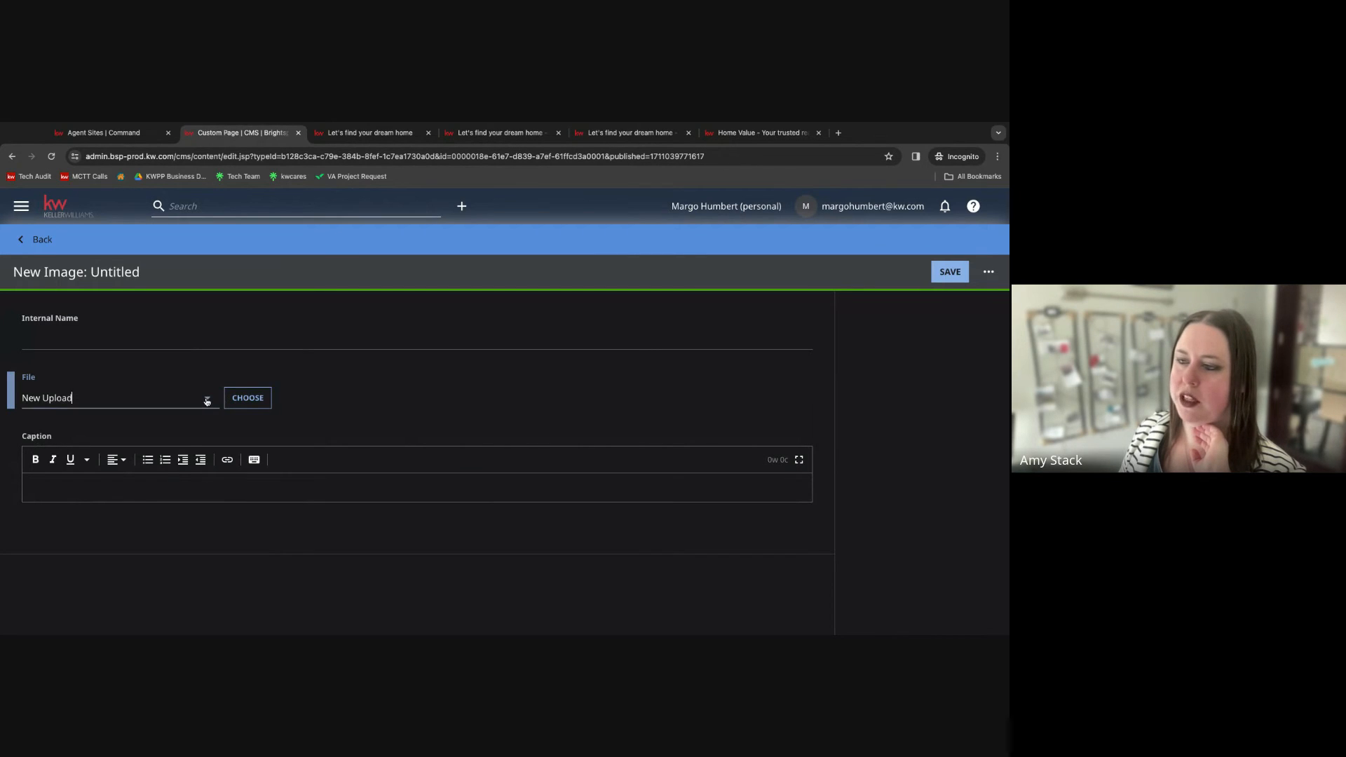
pyautogui.click(207, 397)
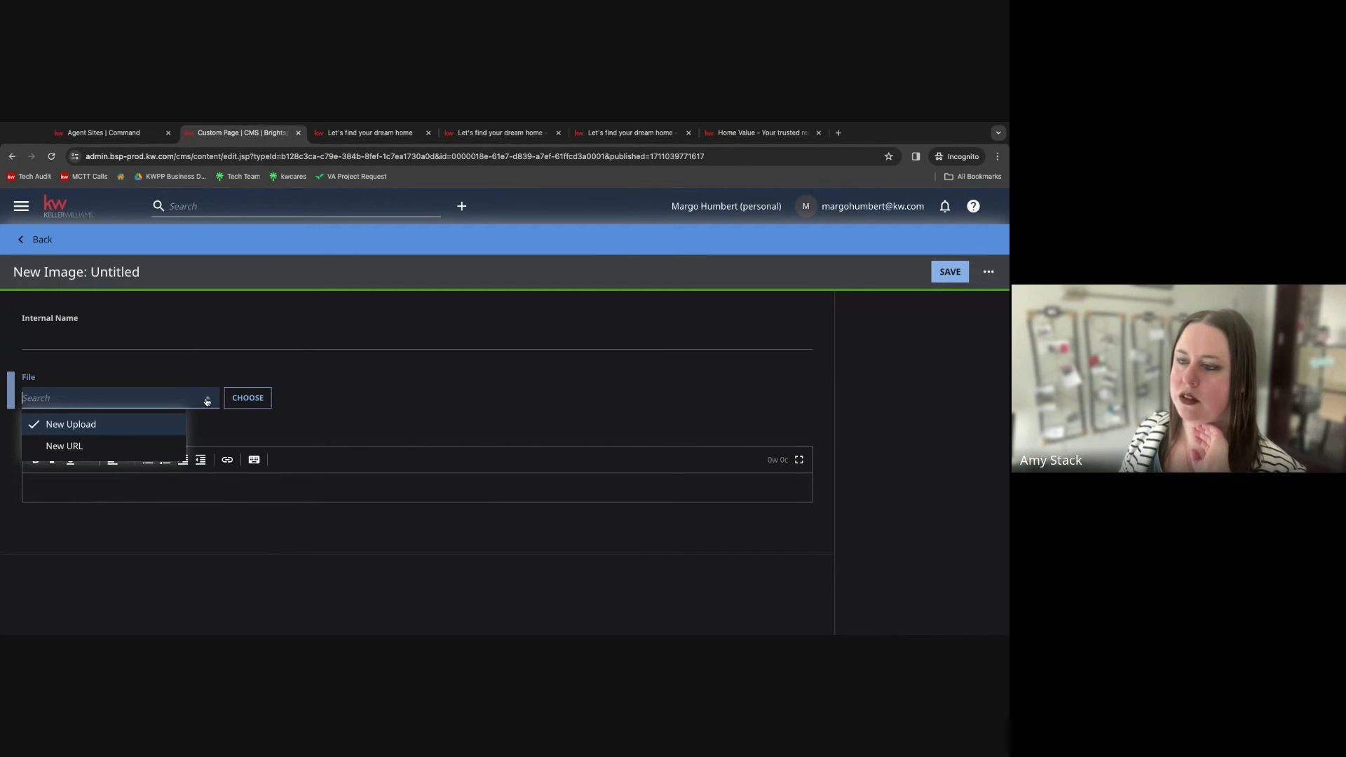
pyautogui.click(38, 241)
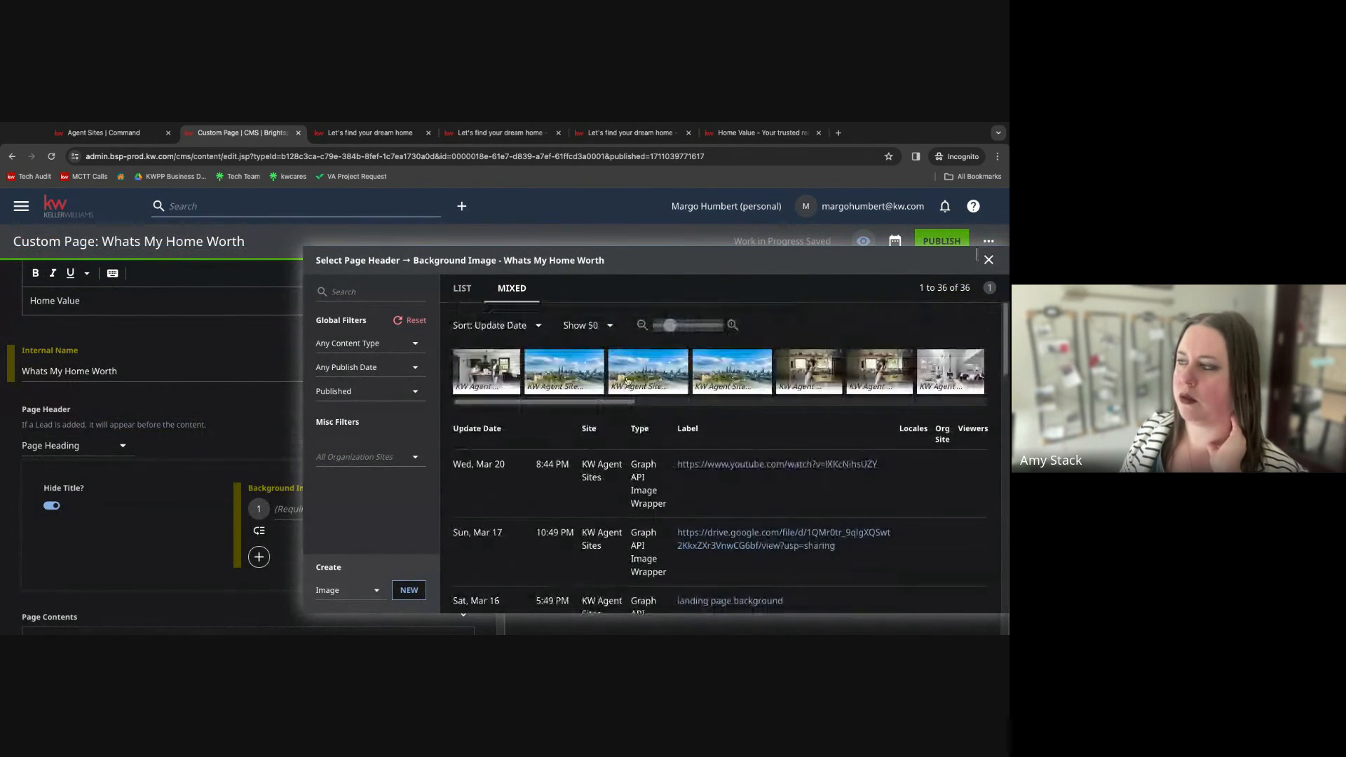
# Browse the background image library, close the image selector, and remove the empty background image entry from the page header.
pyautogui.hscroll(5, 528, 403)
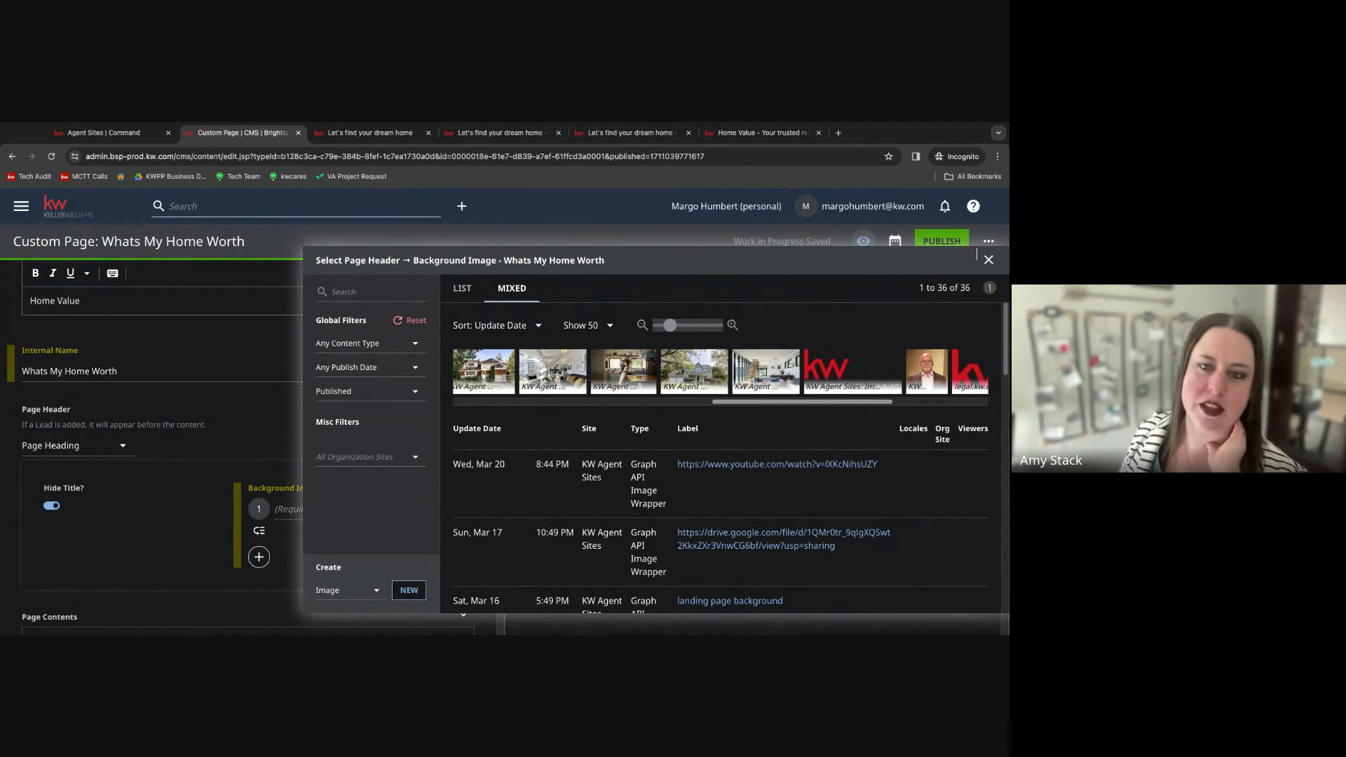
pyautogui.hscroll(4, 720, 373)
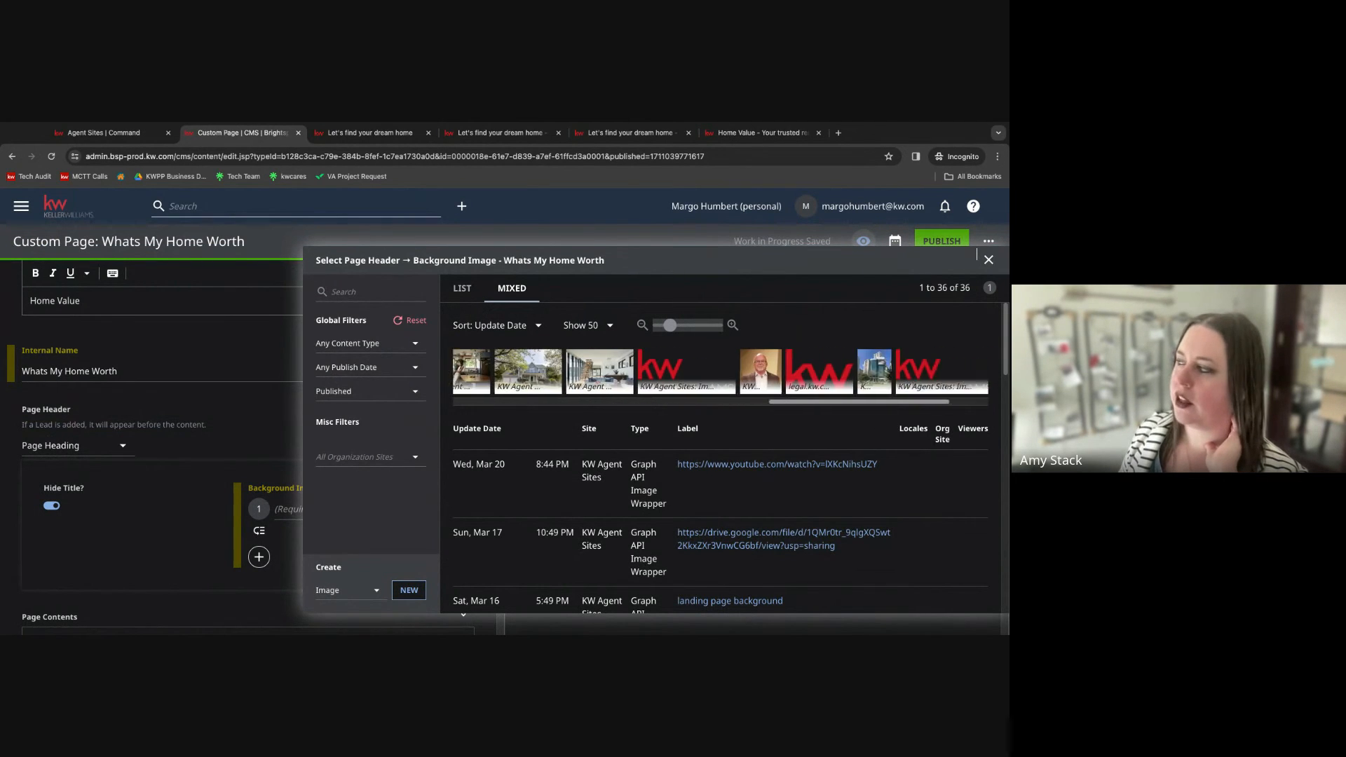
pyautogui.hscroll(-5, 721, 372)
pyautogui.hscroll(-5, 720, 373)
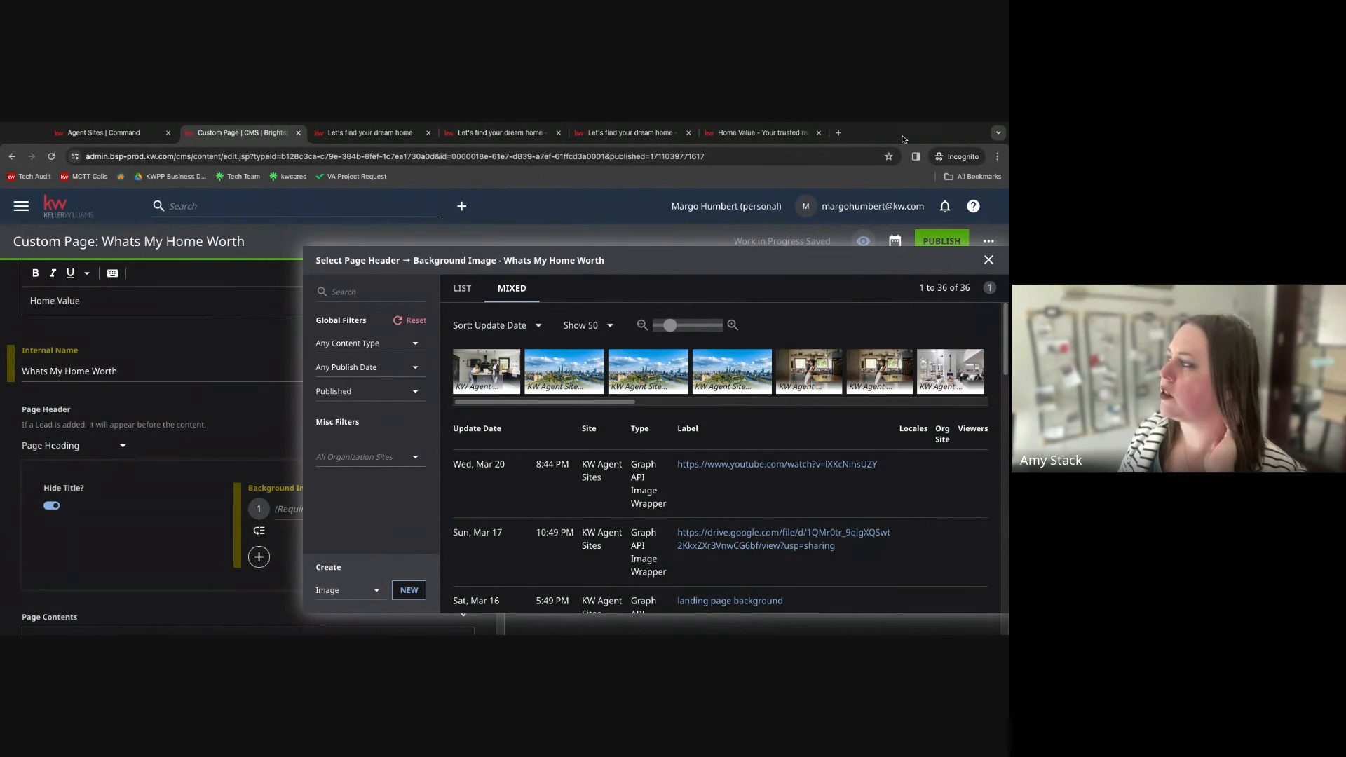
pyautogui.click(988, 259)
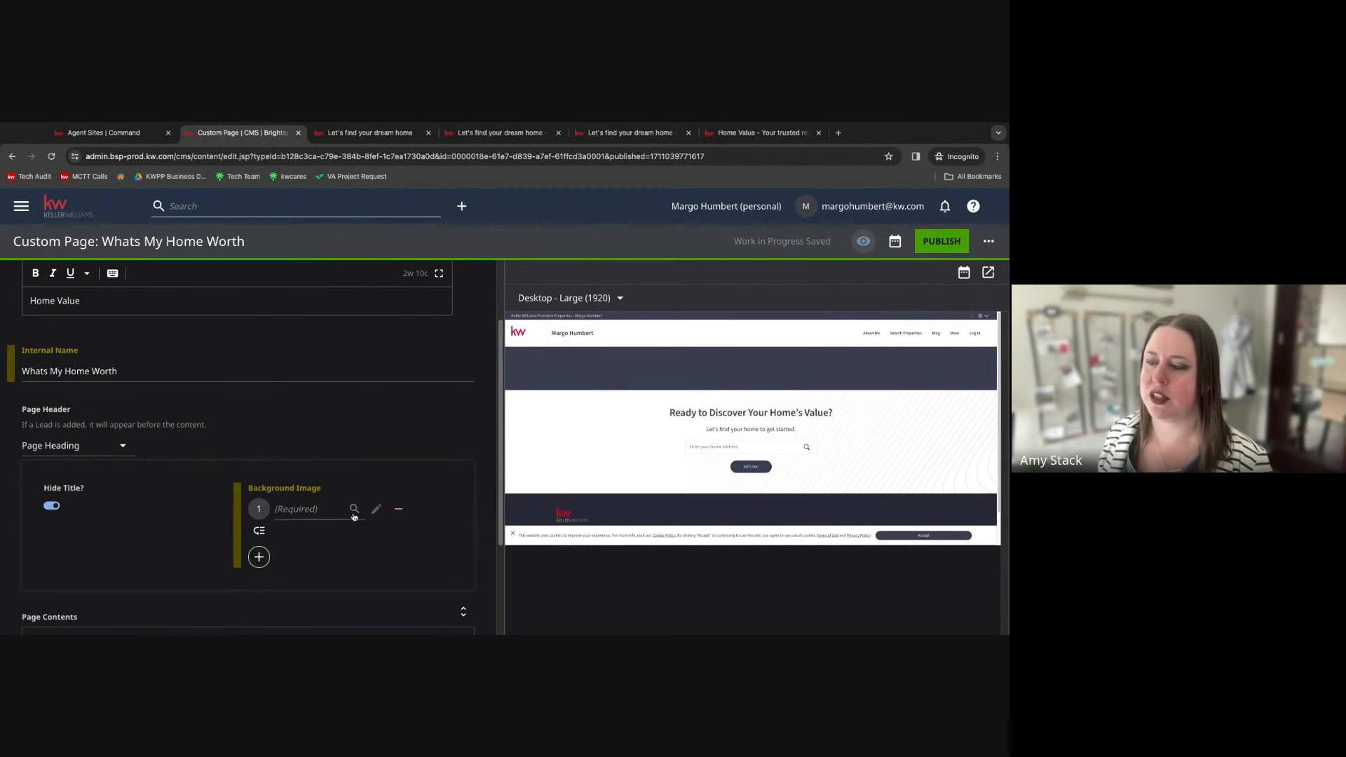
pyautogui.click(398, 508)
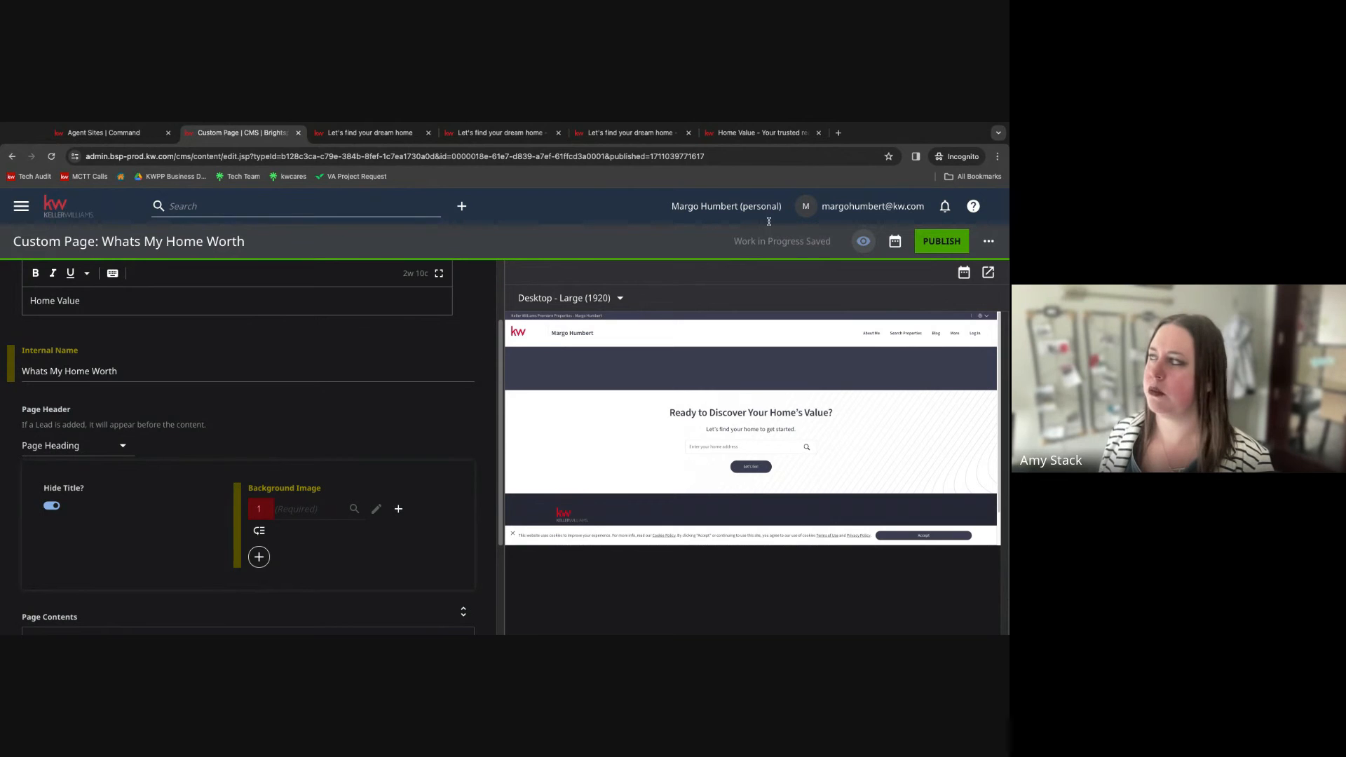
# Publish the Whats My Home Worth page and return to the CMS dashboard.
pyautogui.click(941, 246)
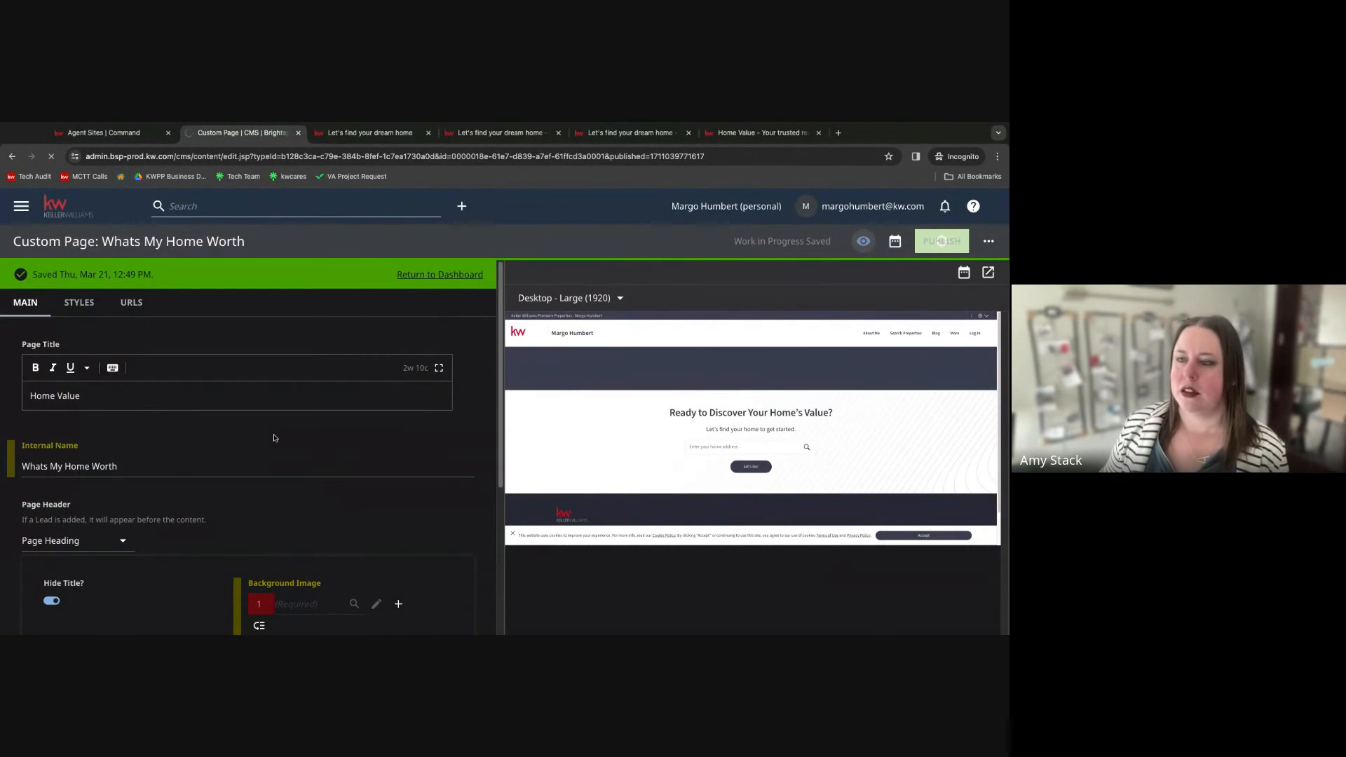
pyautogui.scroll(-1, 94, 374)
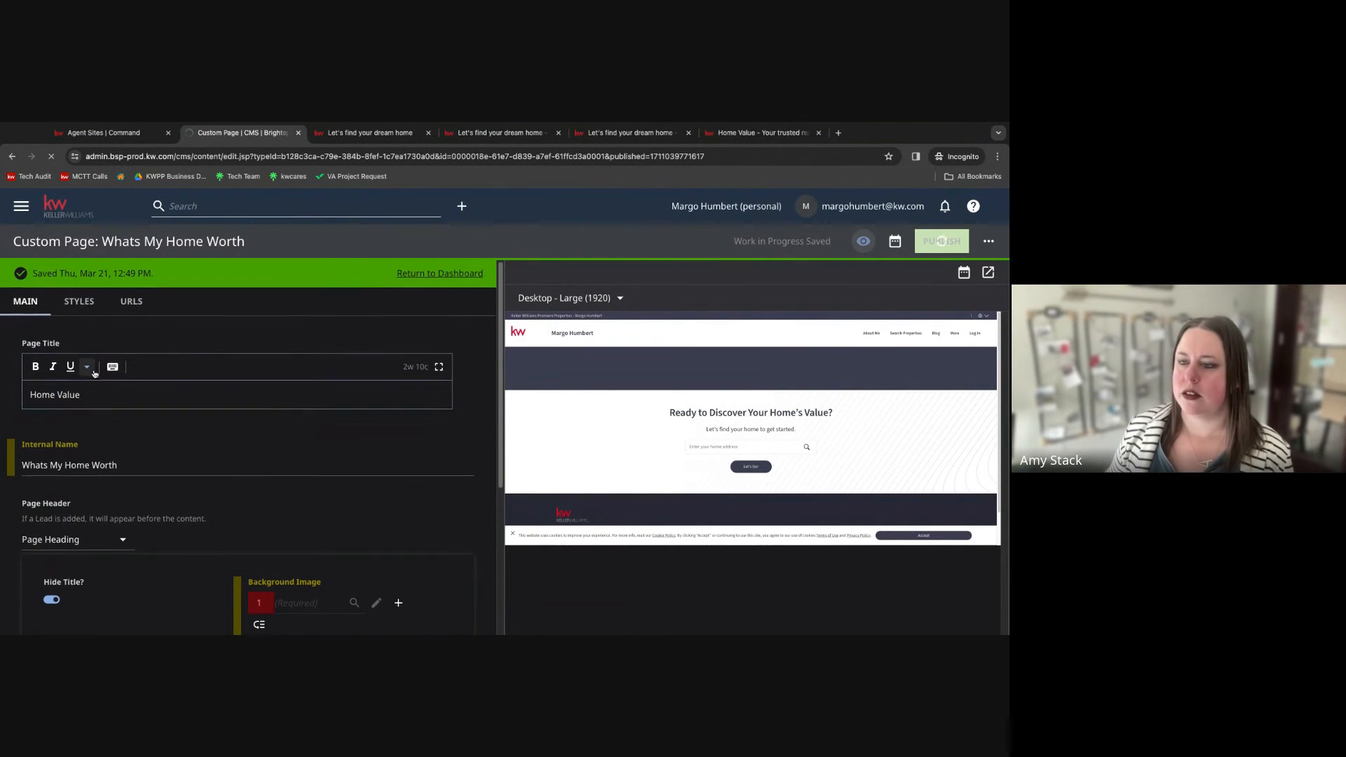
pyautogui.scroll(1, 94, 393)
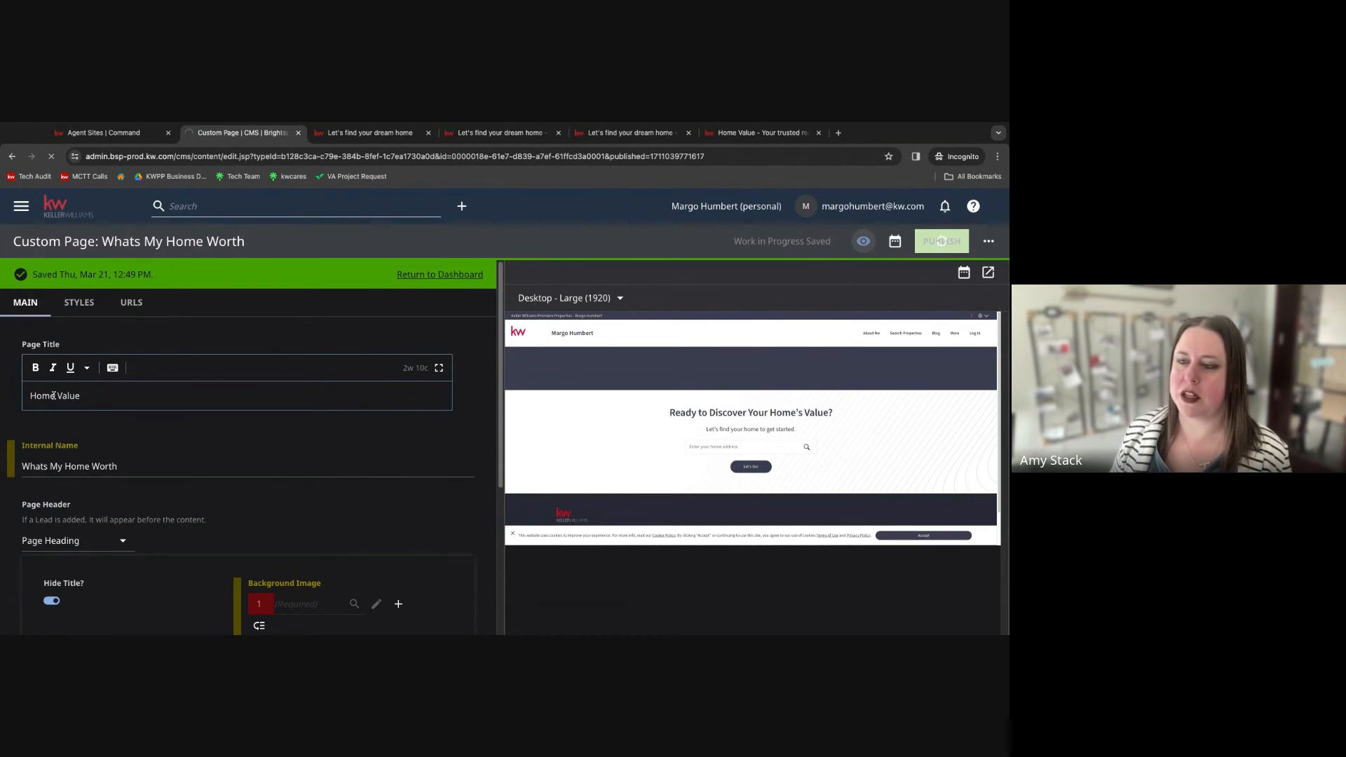
pyautogui.scroll(-1, 150, 404)
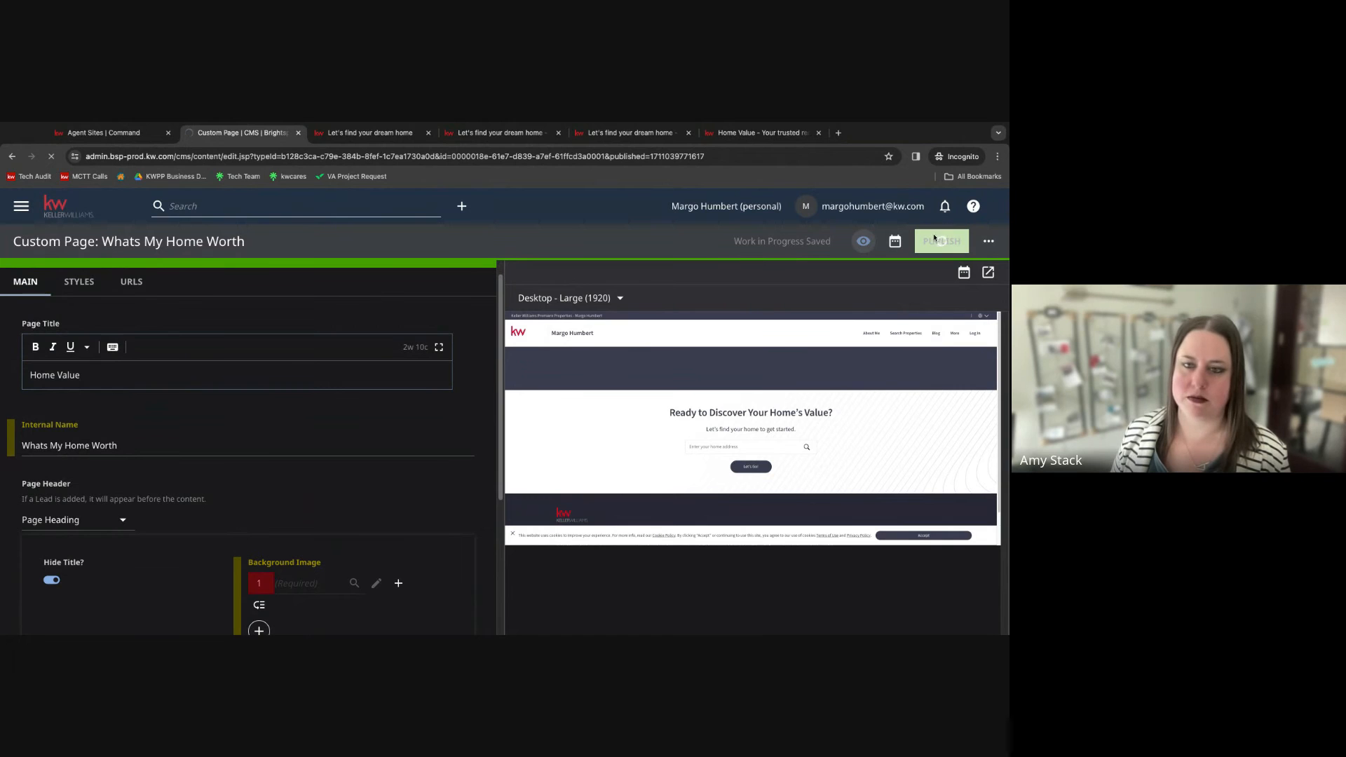
pyautogui.scroll(-3, 248, 449)
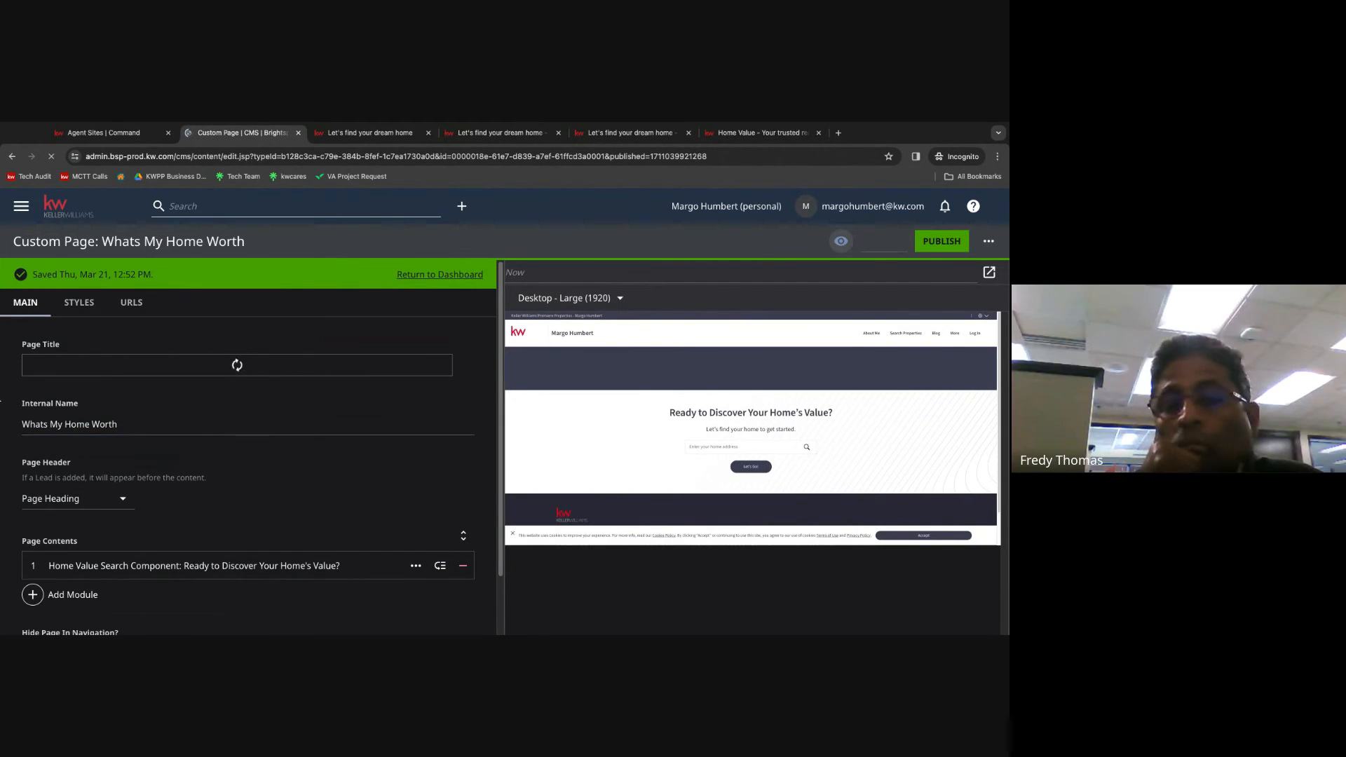
pyautogui.click(48, 204)
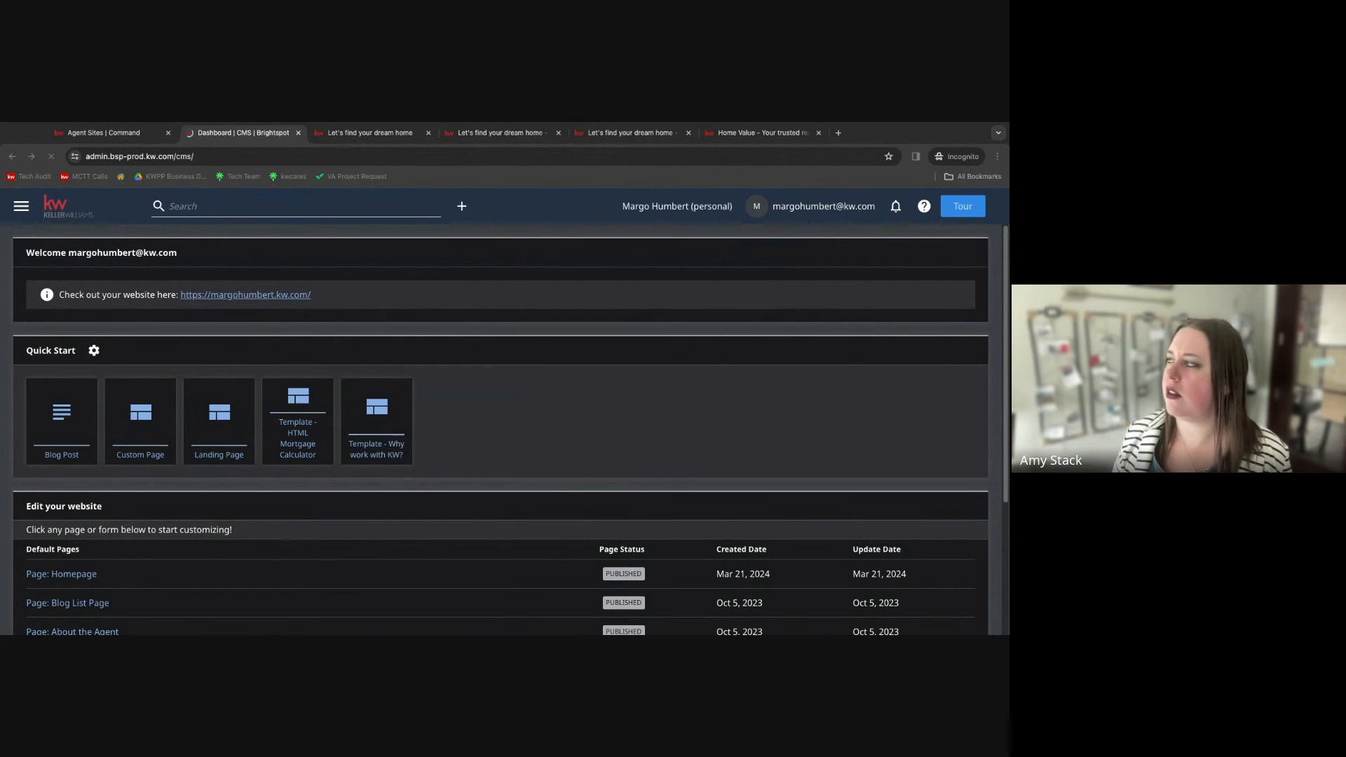
pyautogui.click(964, 134)
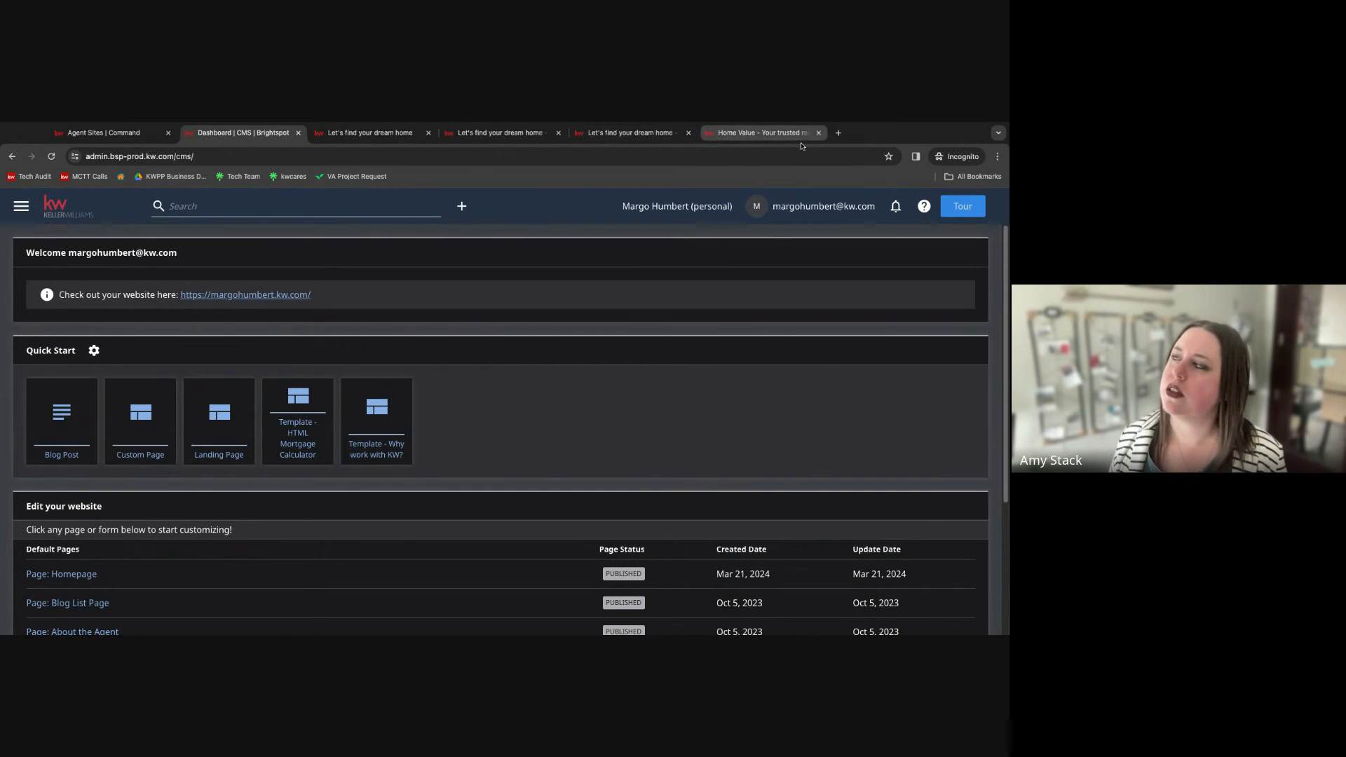
# Open the agent's public website in a new browser tab.
pyautogui.click(837, 133)
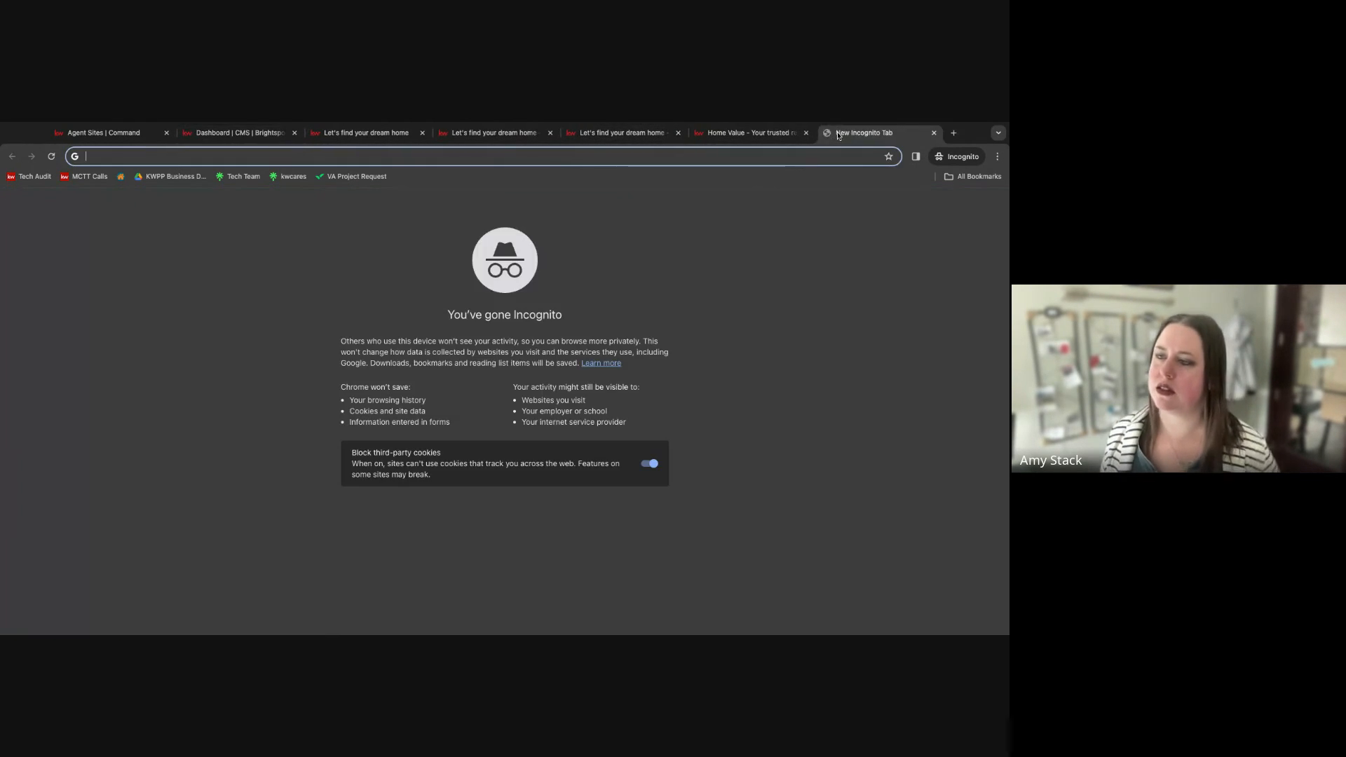
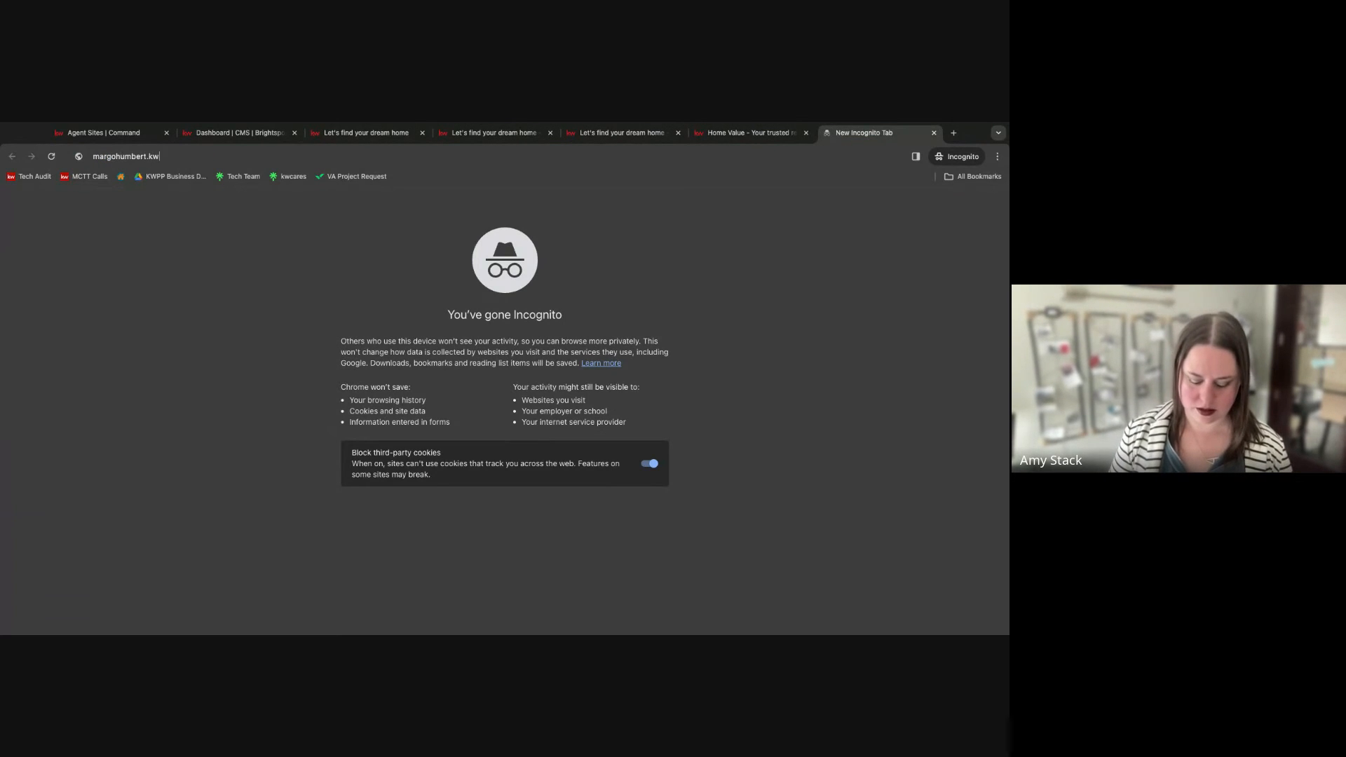
pyautogui.press('Return')
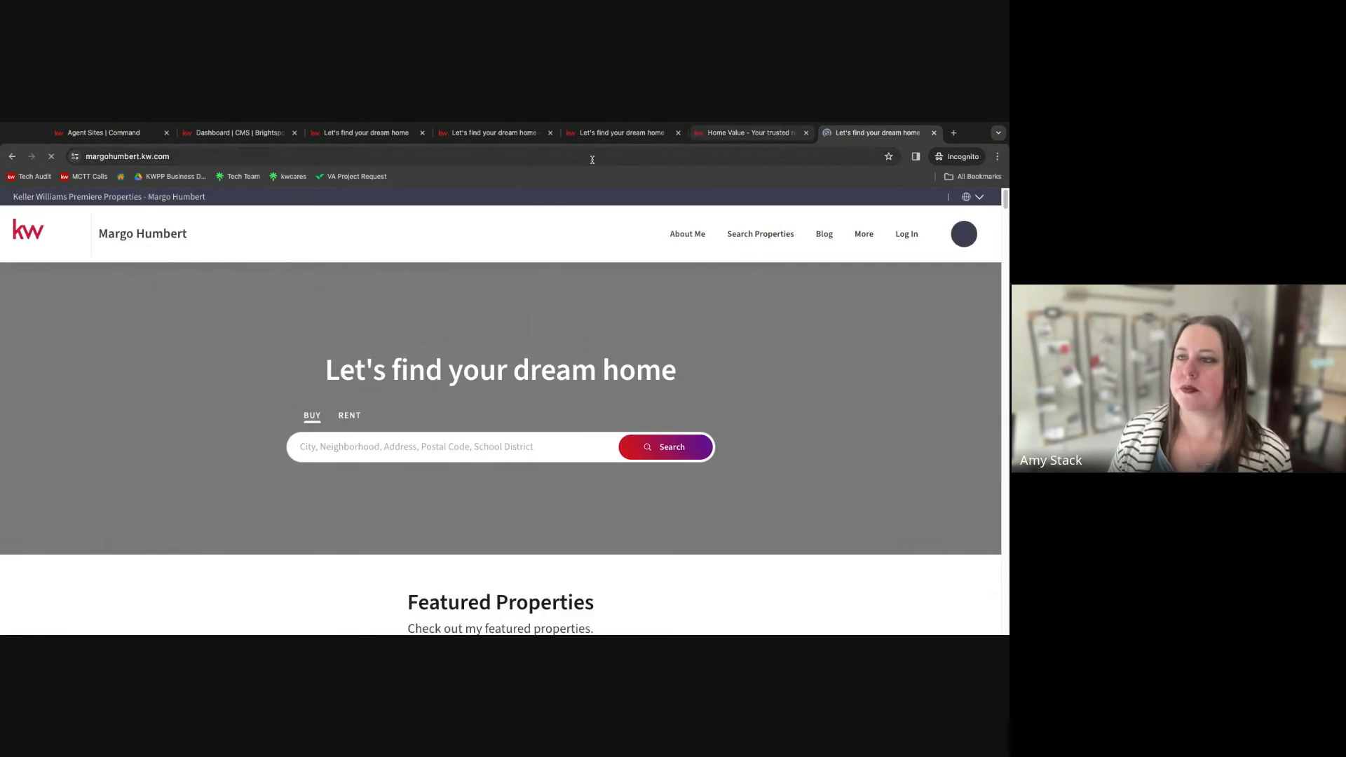
# Browse the live homepage and the About Me page of the agent site.
pyautogui.scroll(-5, 233, 395)
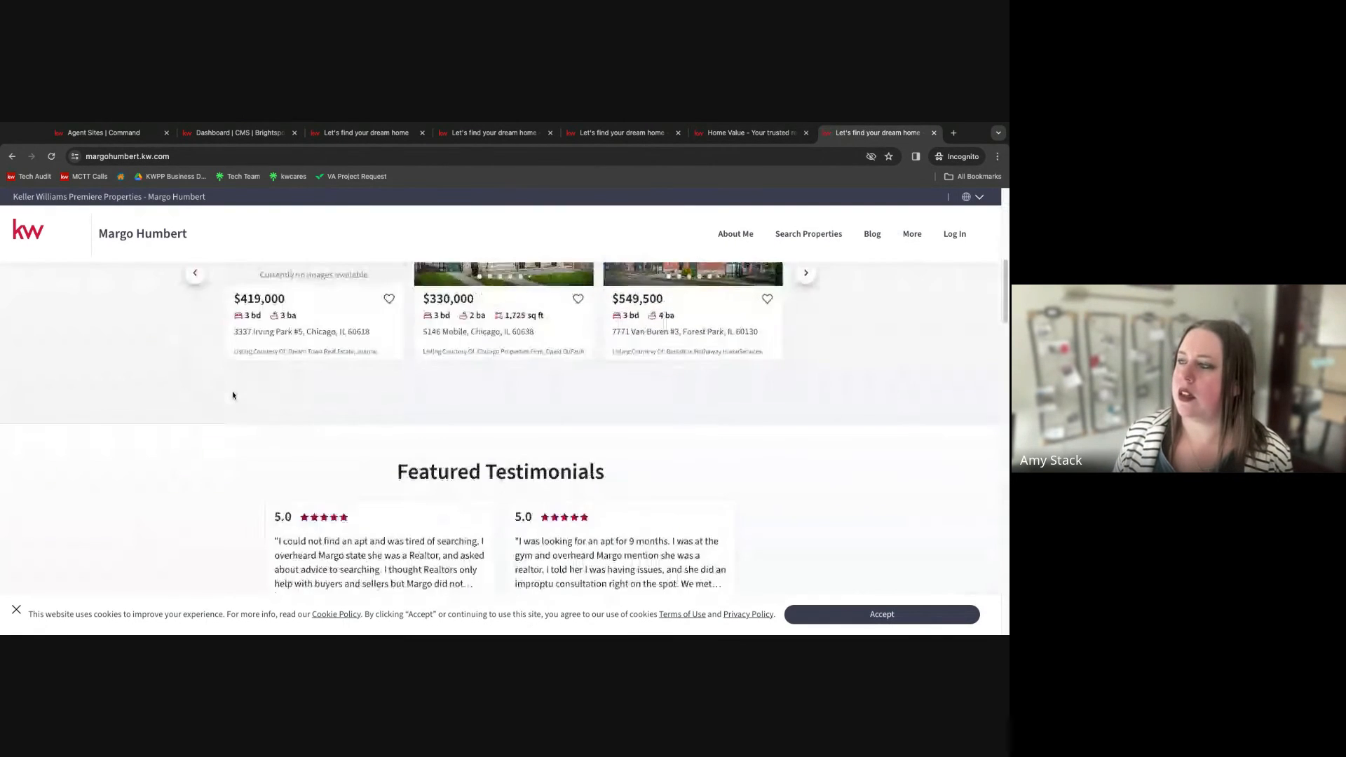
pyautogui.scroll(7, 234, 395)
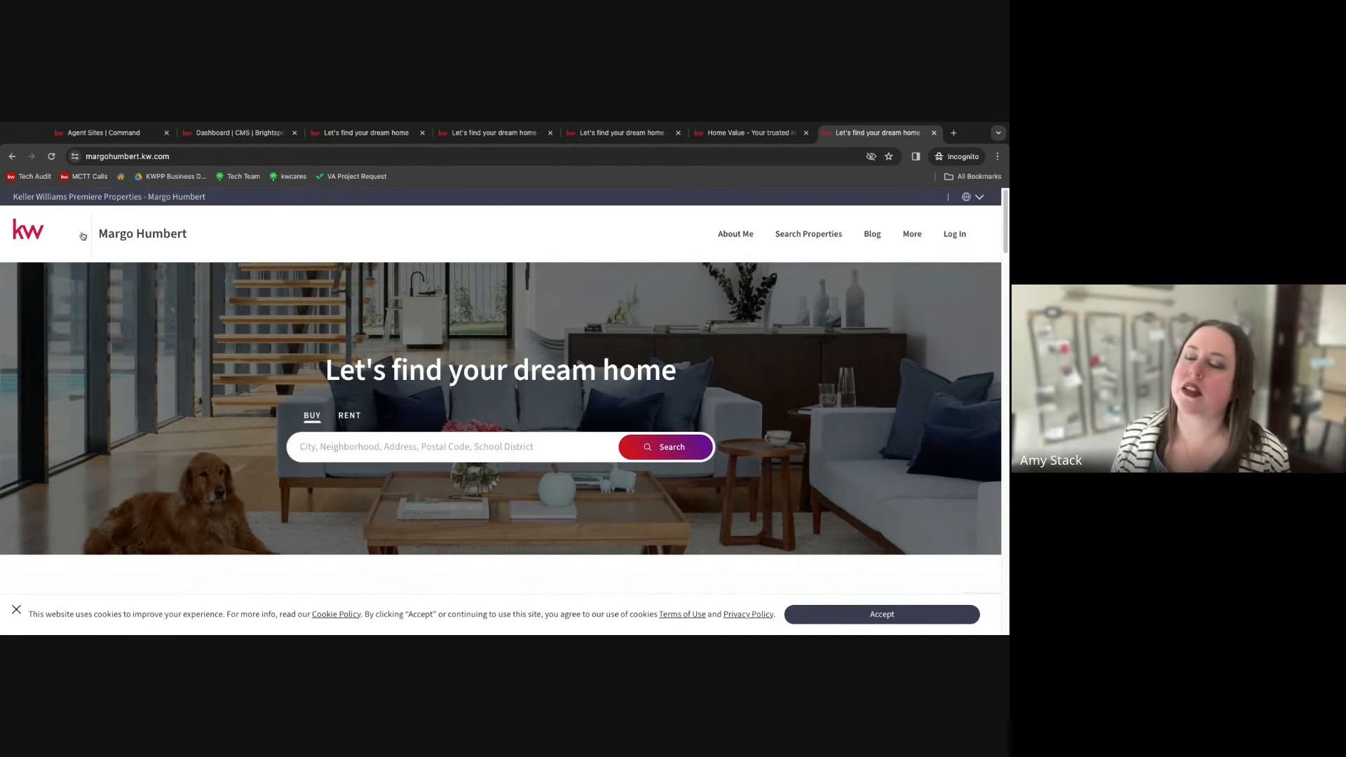
pyautogui.click(735, 234)
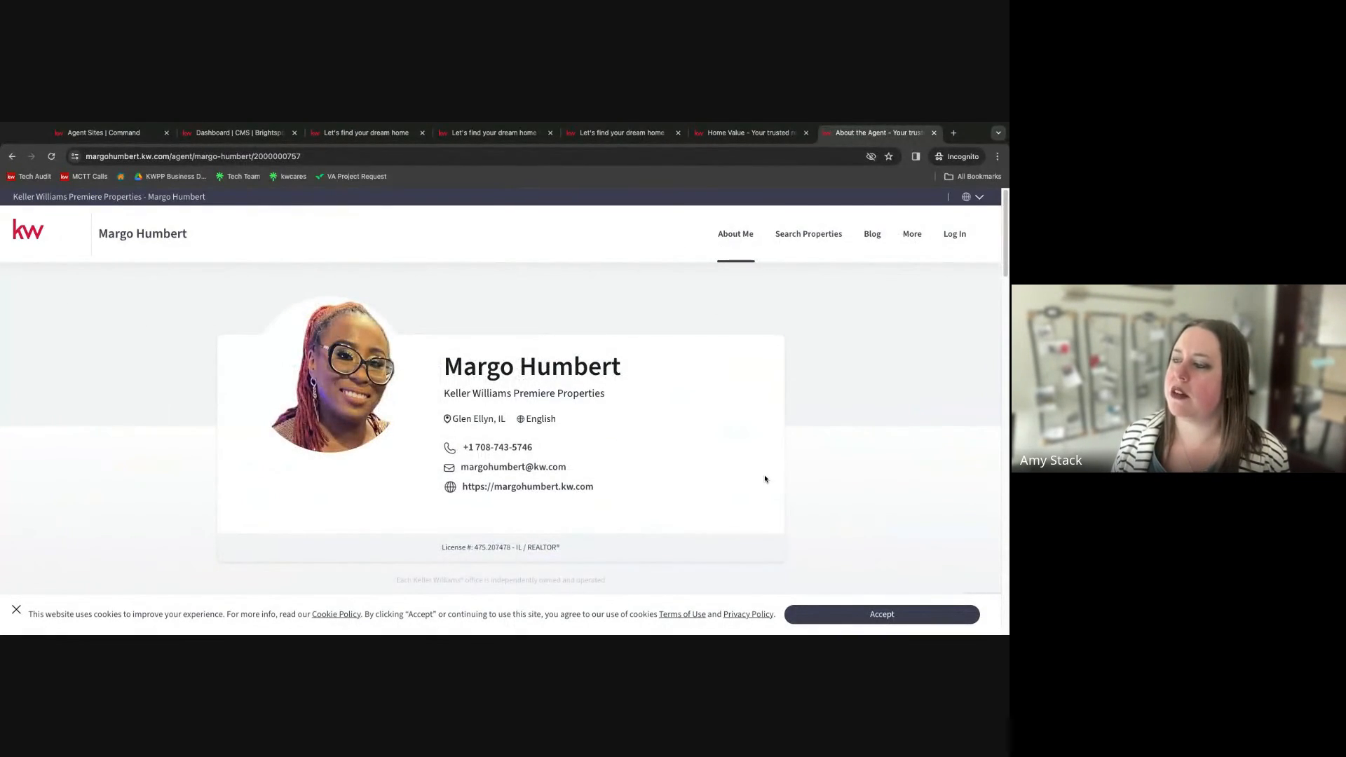
pyautogui.scroll(-10, 765, 478)
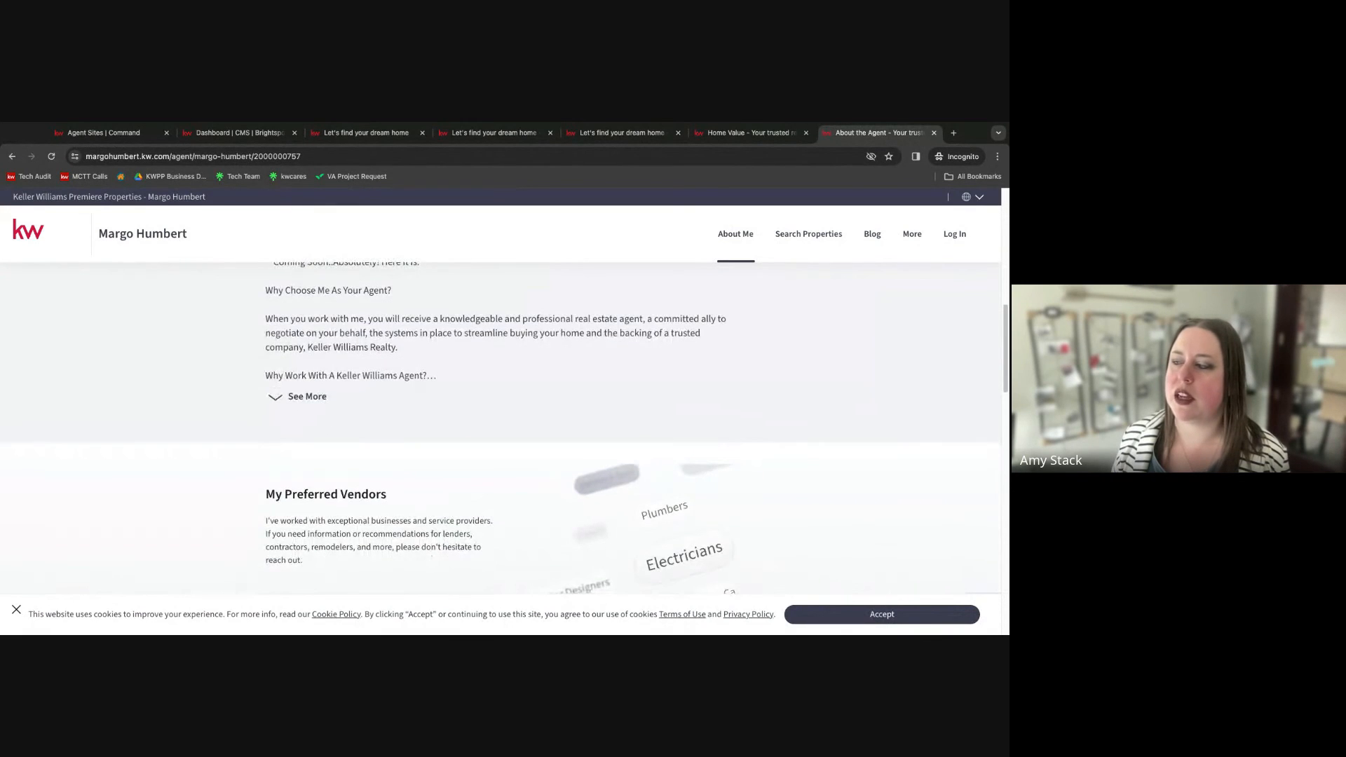
pyautogui.scroll(-4, 501, 421)
pyautogui.scroll(3, 501, 420)
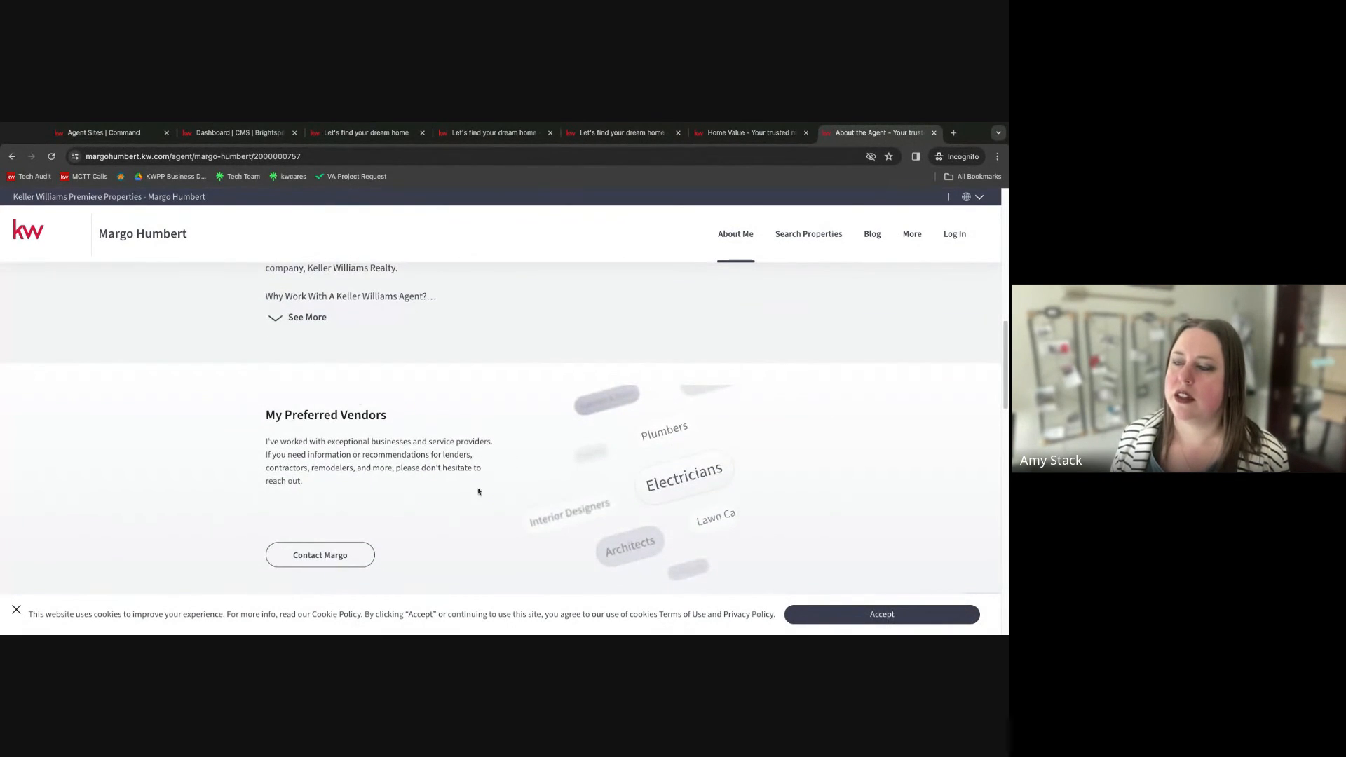
pyautogui.scroll(-1, 507, 406)
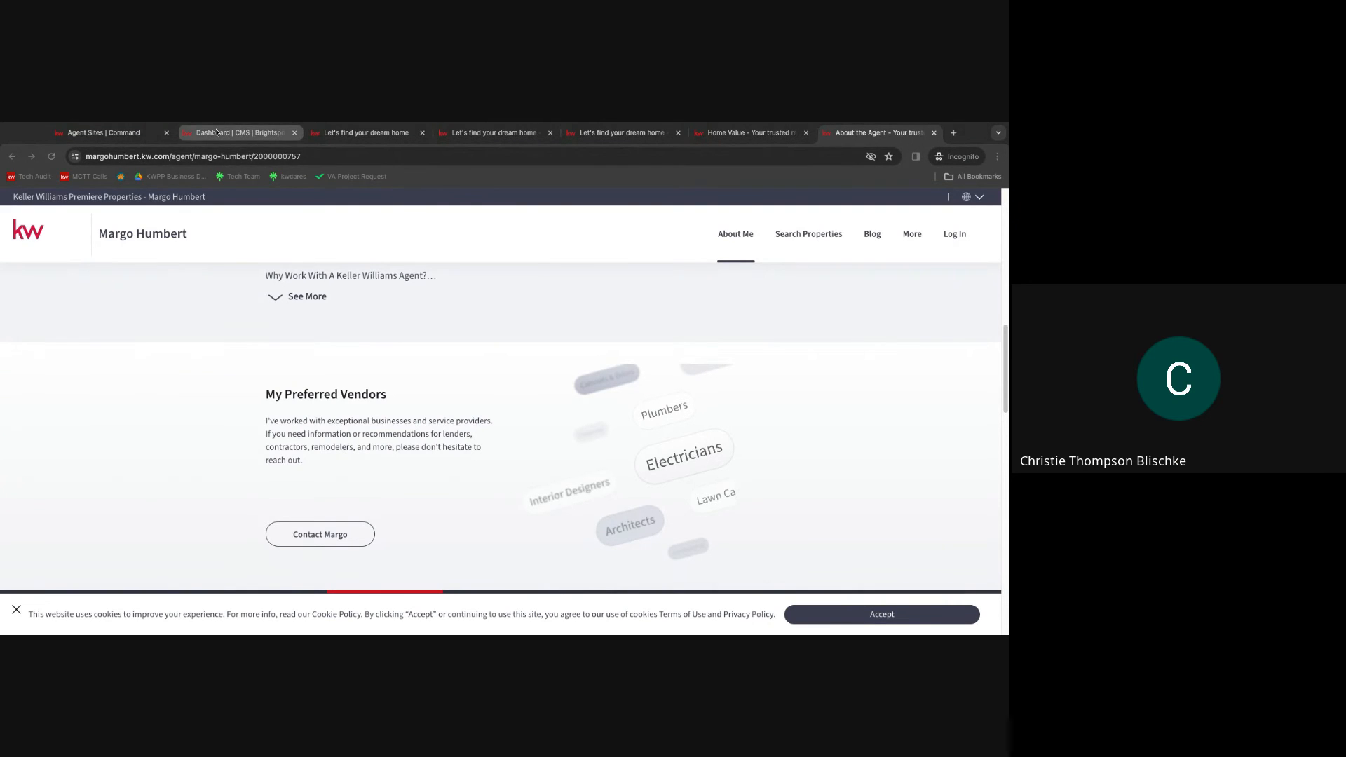
# Open answers.kw.com in a new tab.
pyautogui.click(238, 132)
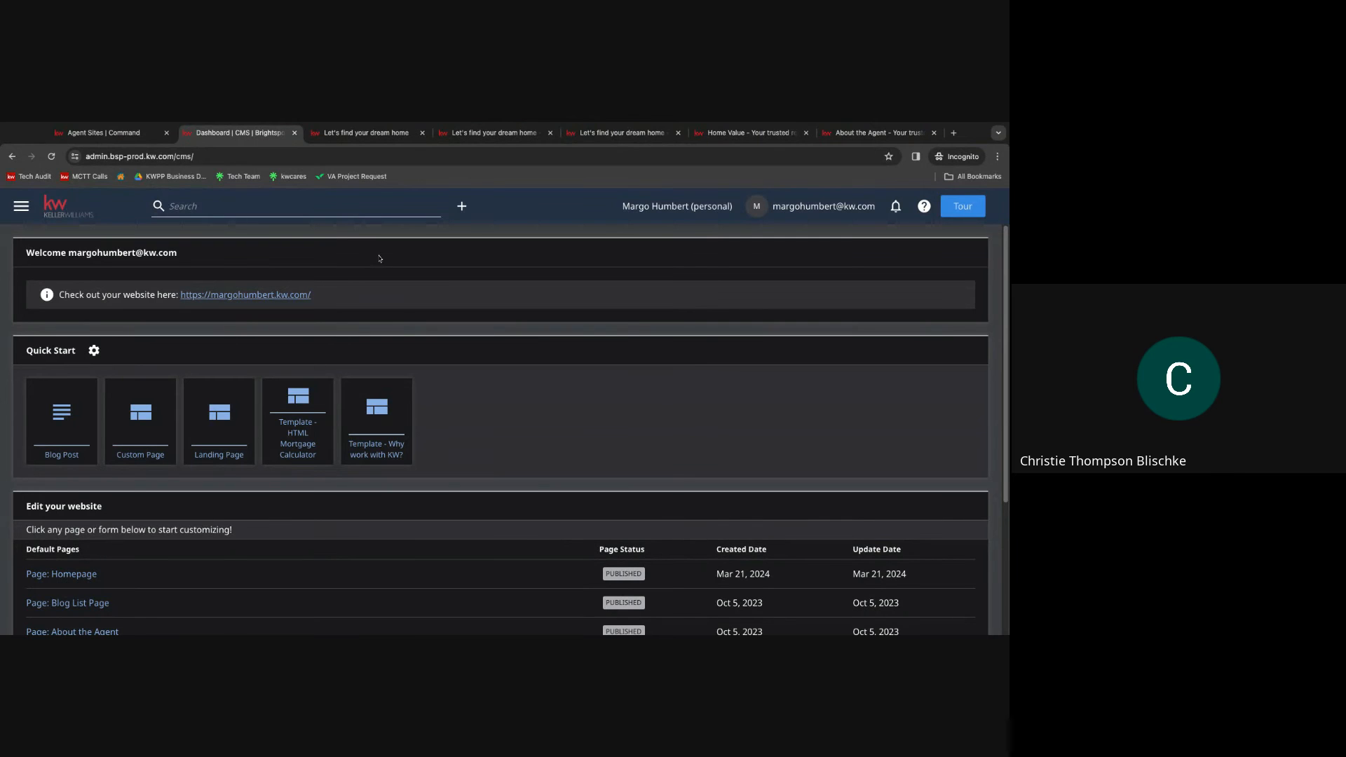
pyautogui.click(954, 133)
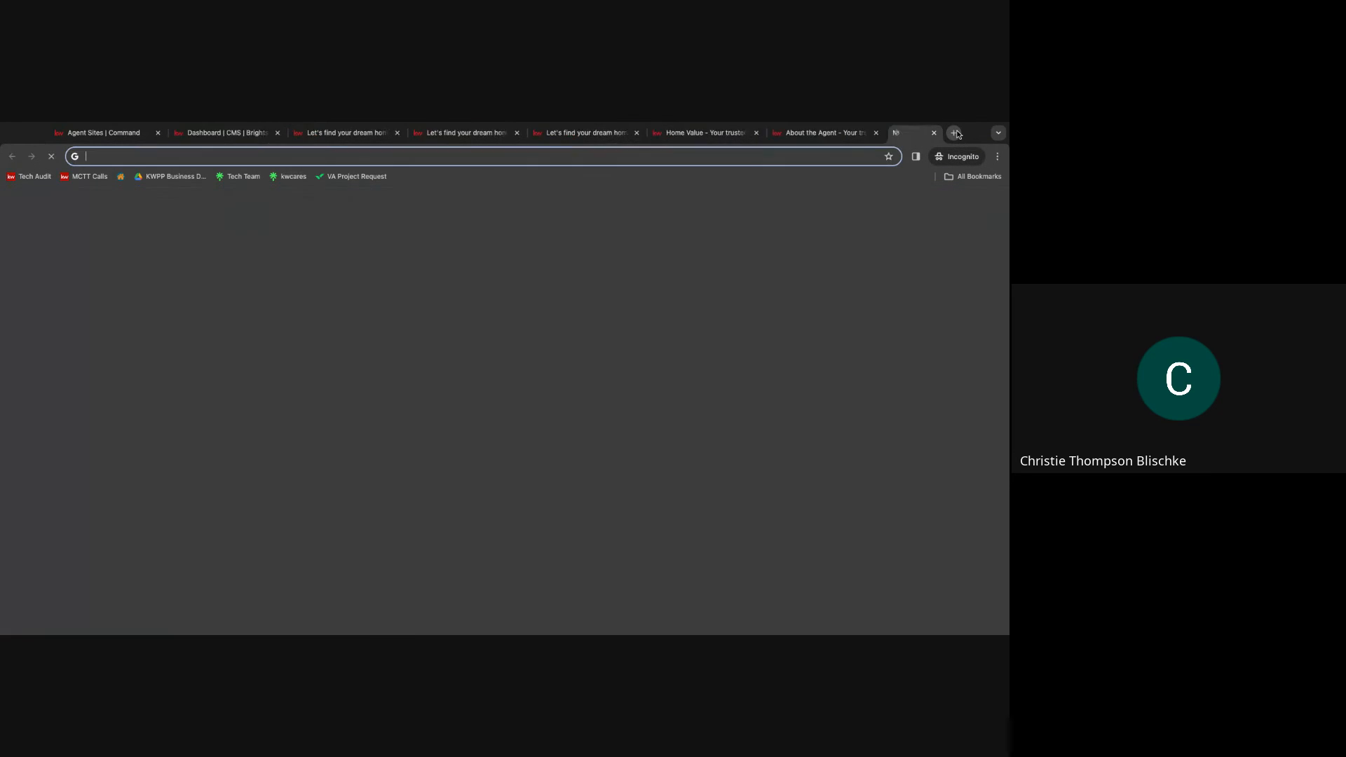
pyautogui.write('anse')
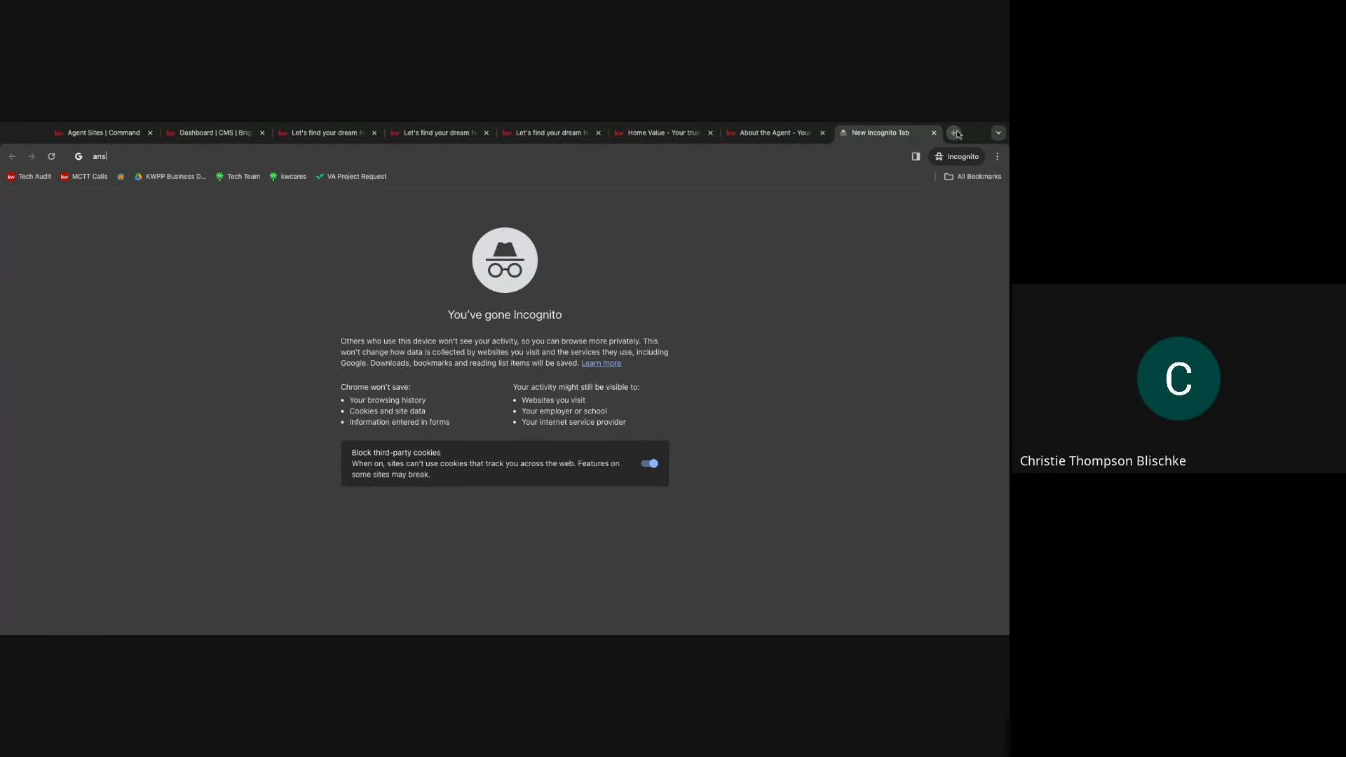
pyautogui.press('BackSpace')
pyautogui.press('BackSpace')
pyautogui.press('BackSpace')
pyautogui.write('ans')
pyautogui.press('Return')
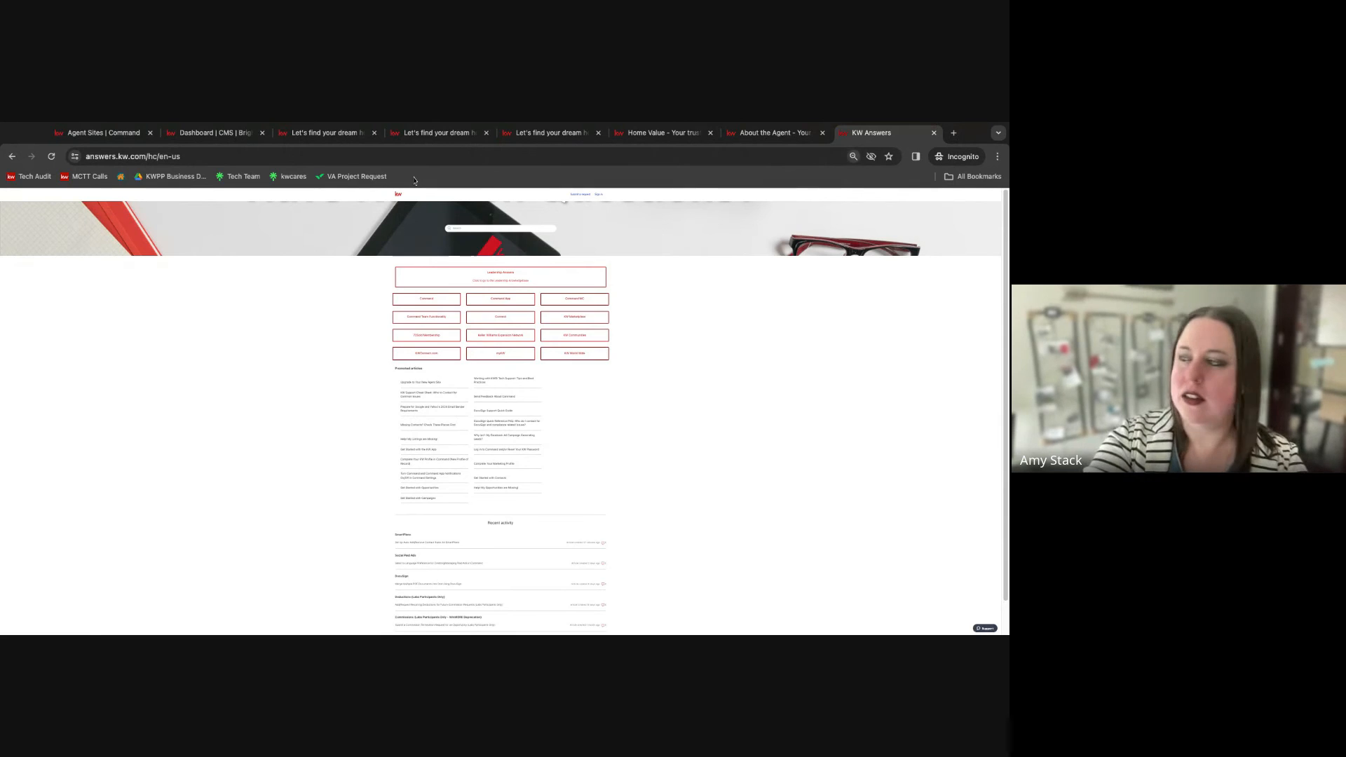
# Enlarge the page and search KW Answers for "upgrade website".
pyautogui.press('super+minus')
pyautogui.press('super+plus')
pyautogui.press('super+plus')
pyautogui.press('super+plus')
pyautogui.press('super+plus')
pyautogui.press('super+plus')
pyautogui.press('super+plus')
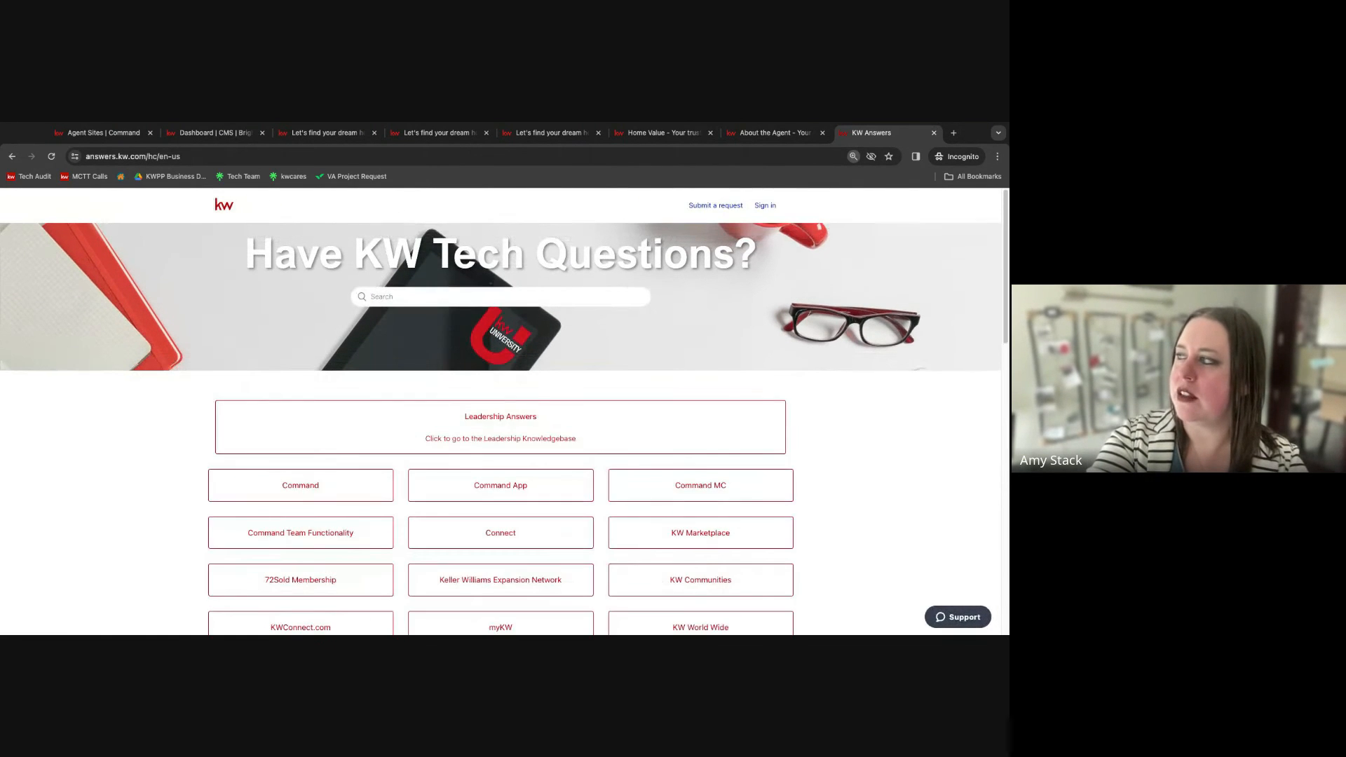
pyautogui.press('super+plus')
pyautogui.press('super+plus')
pyautogui.press('super+plus')
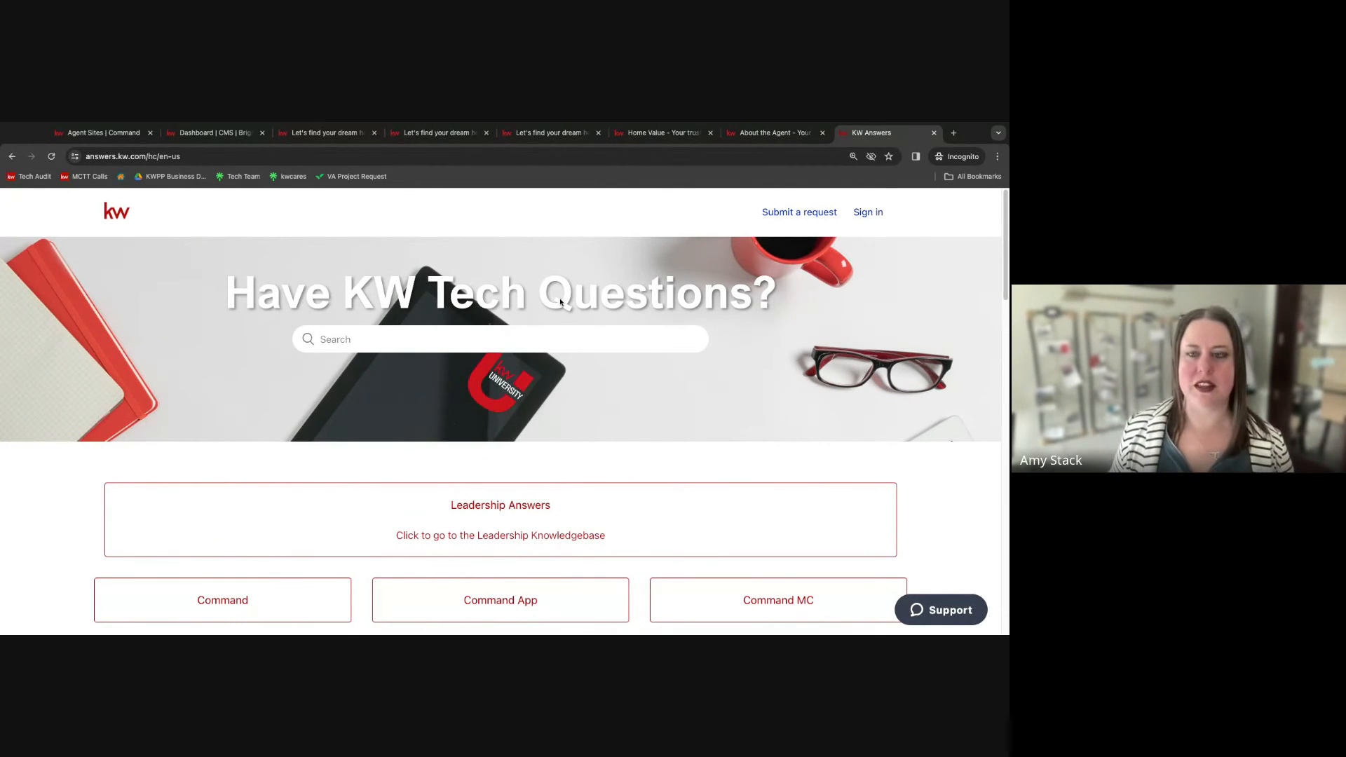
pyautogui.click(376, 344)
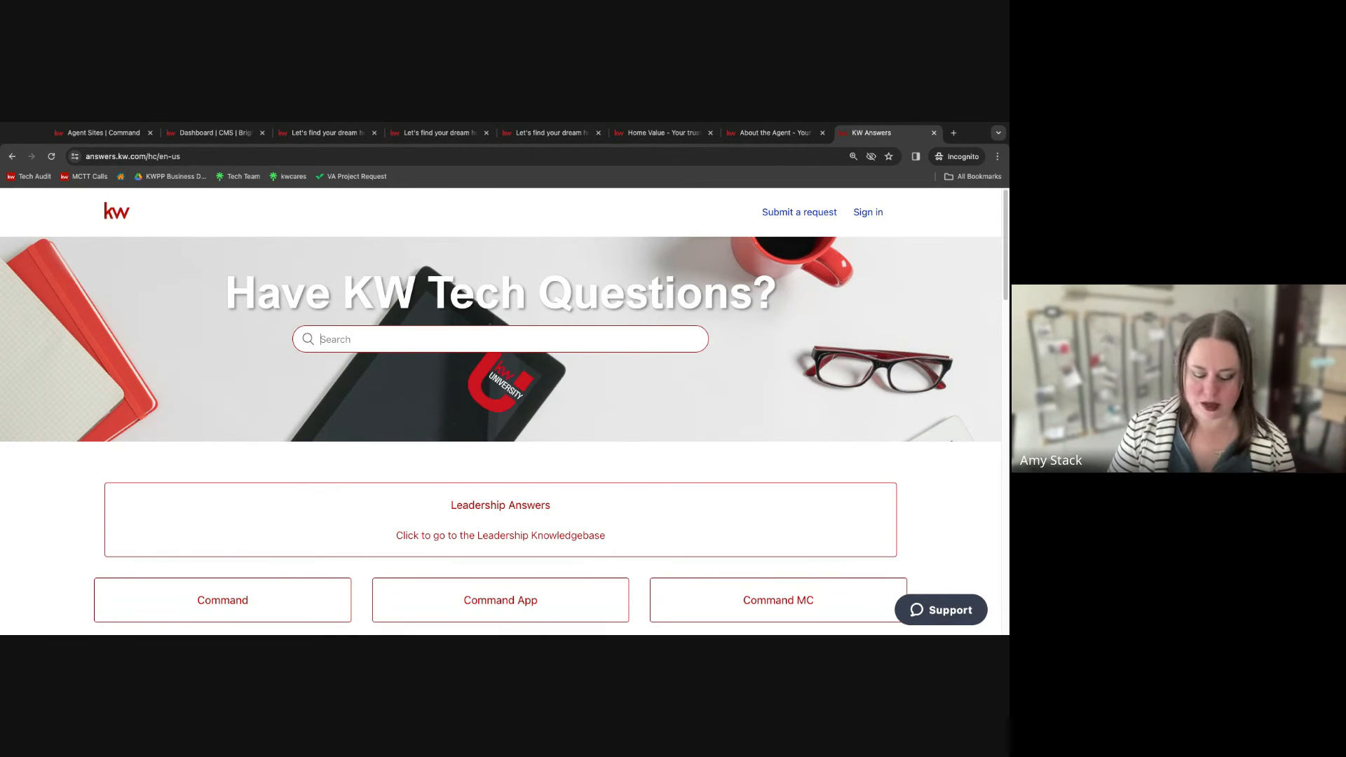
pyautogui.write('upgrad')
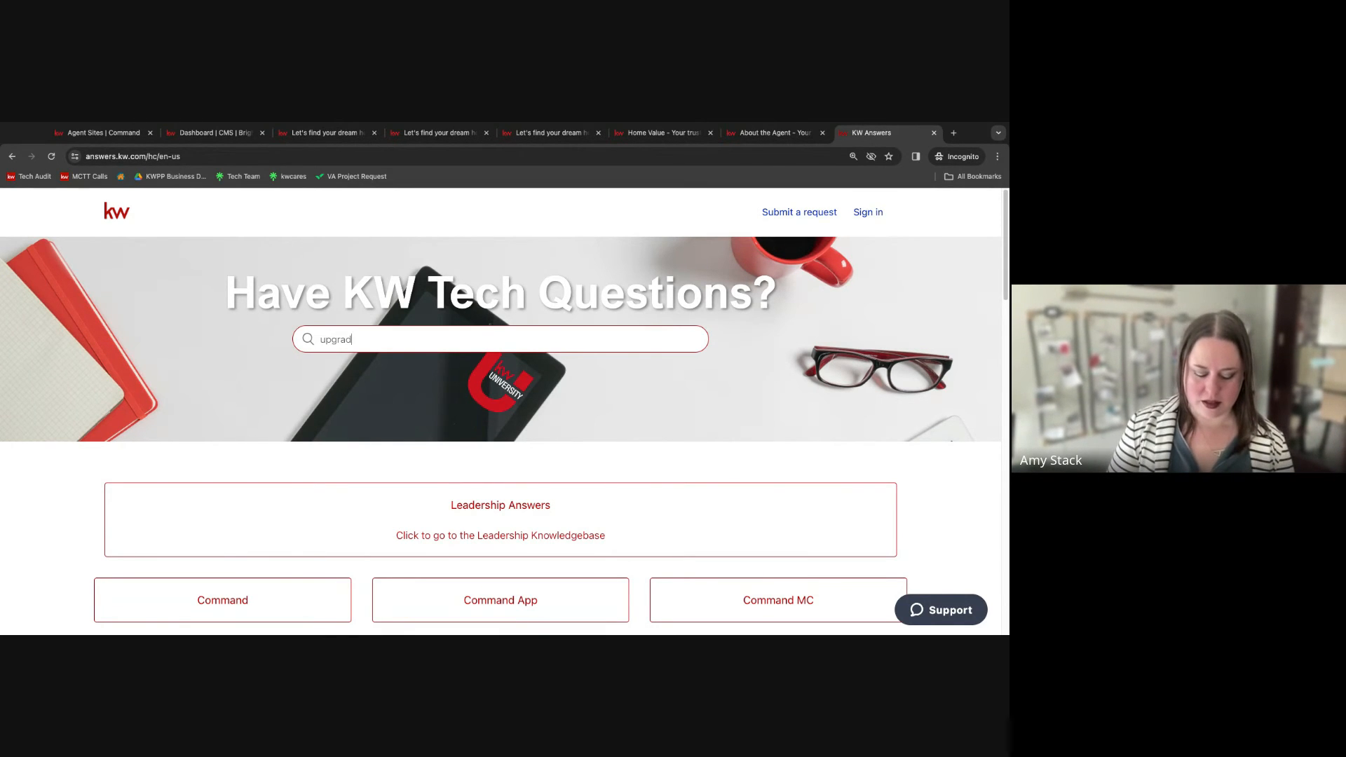
pyautogui.write('e website')
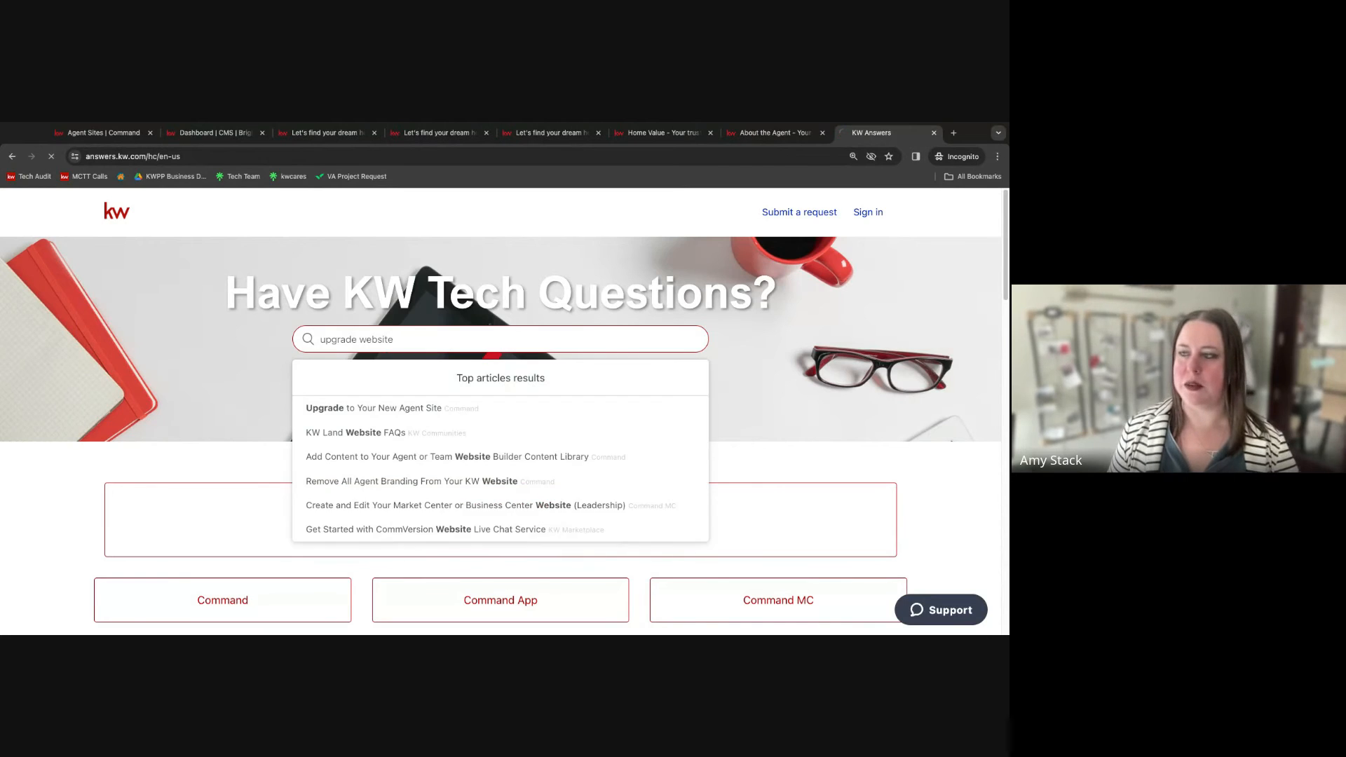
pyautogui.press('Return')
pyautogui.scroll(-3, 259, 339)
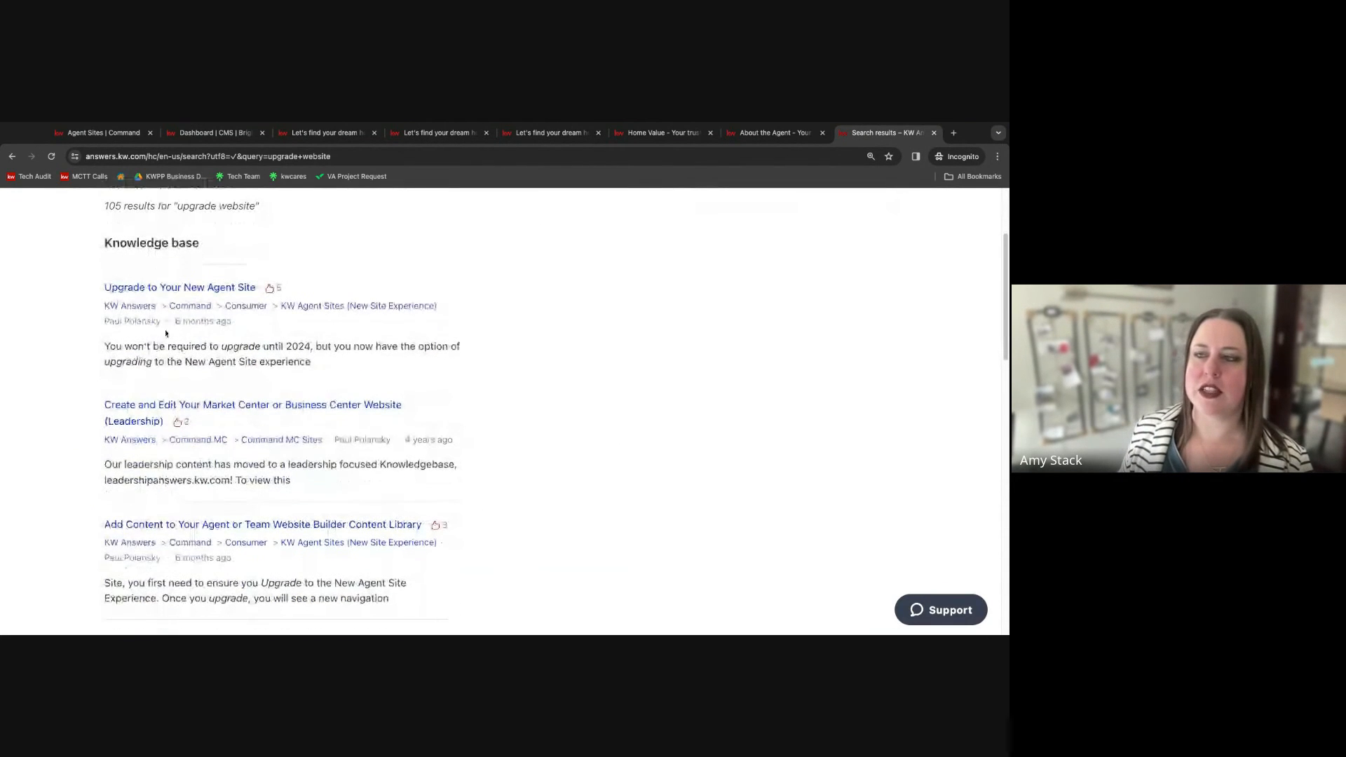
# Open the "Upgrade to Your New Agent Site" article and read through it.
pyautogui.click(188, 289)
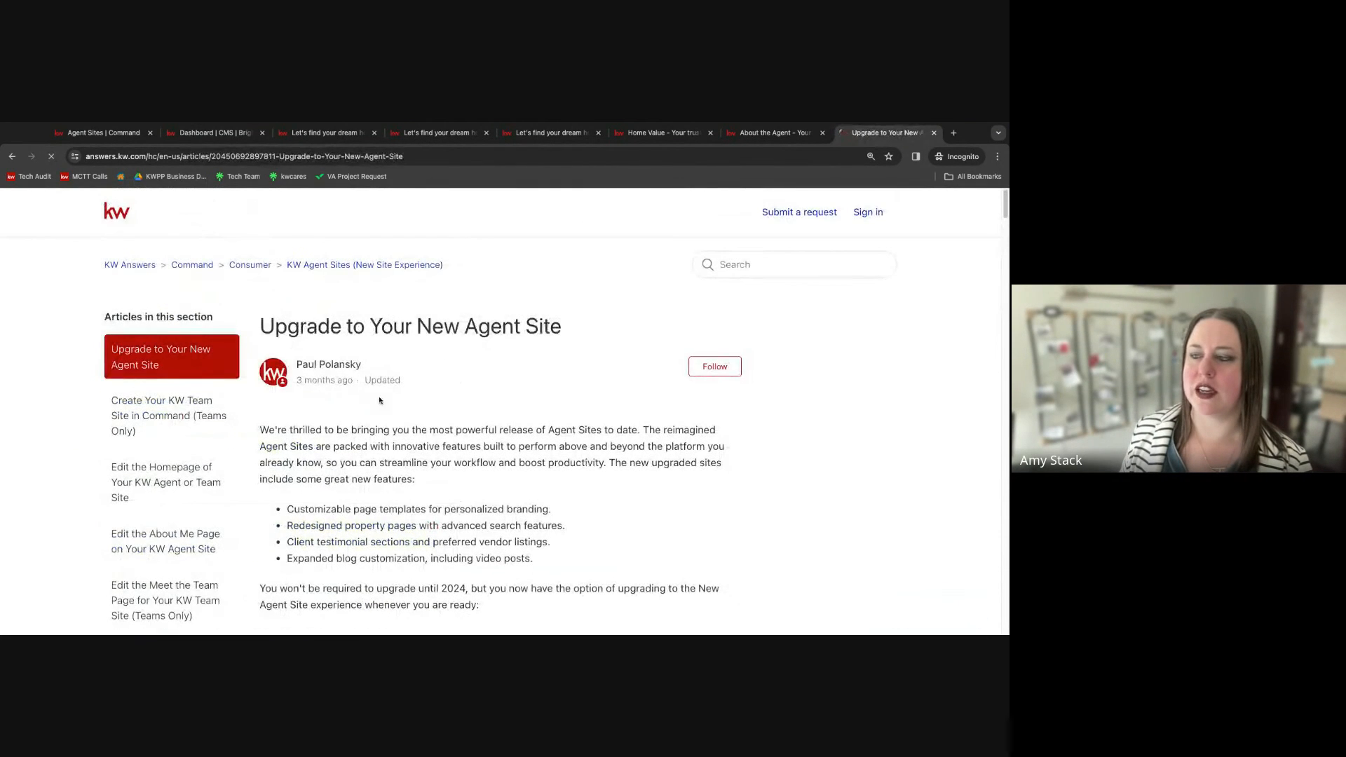
pyautogui.scroll(-3, 653, 416)
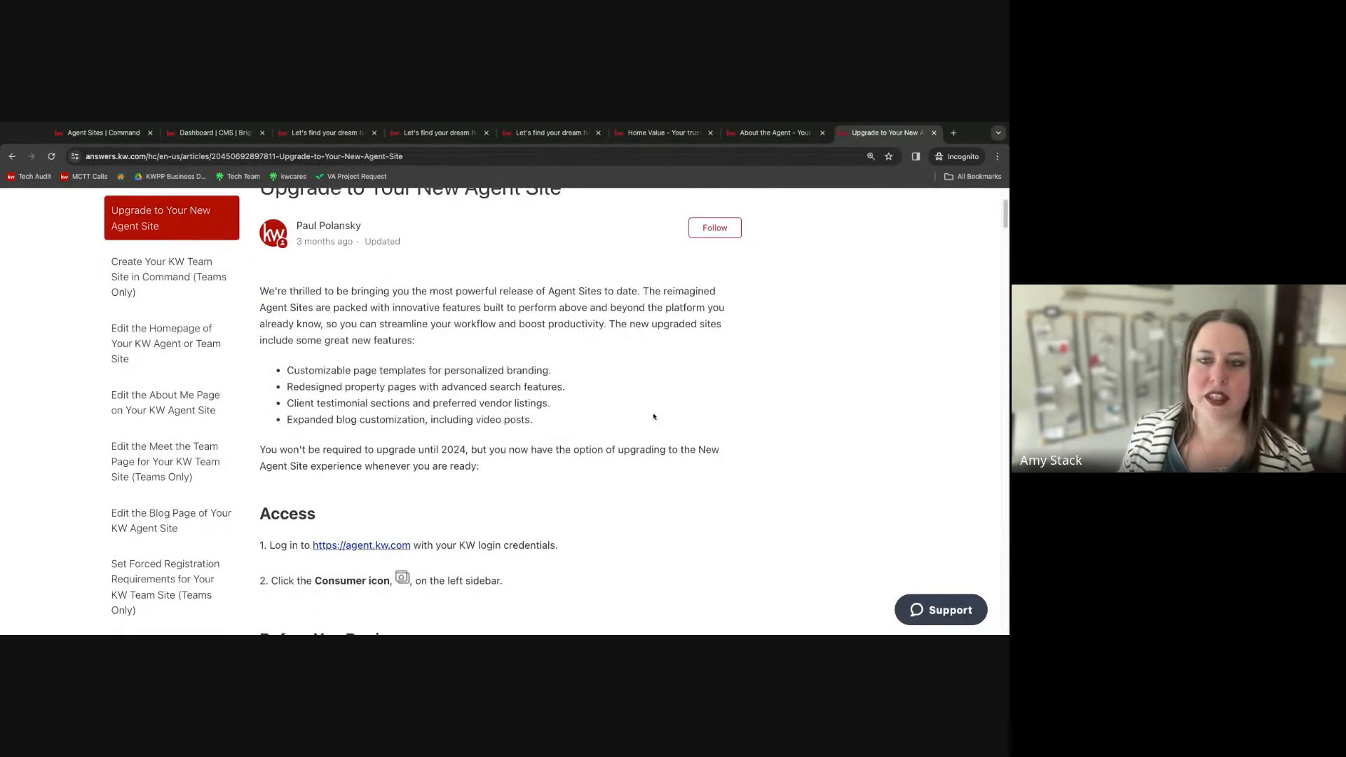
pyautogui.scroll(-4, 490, 413)
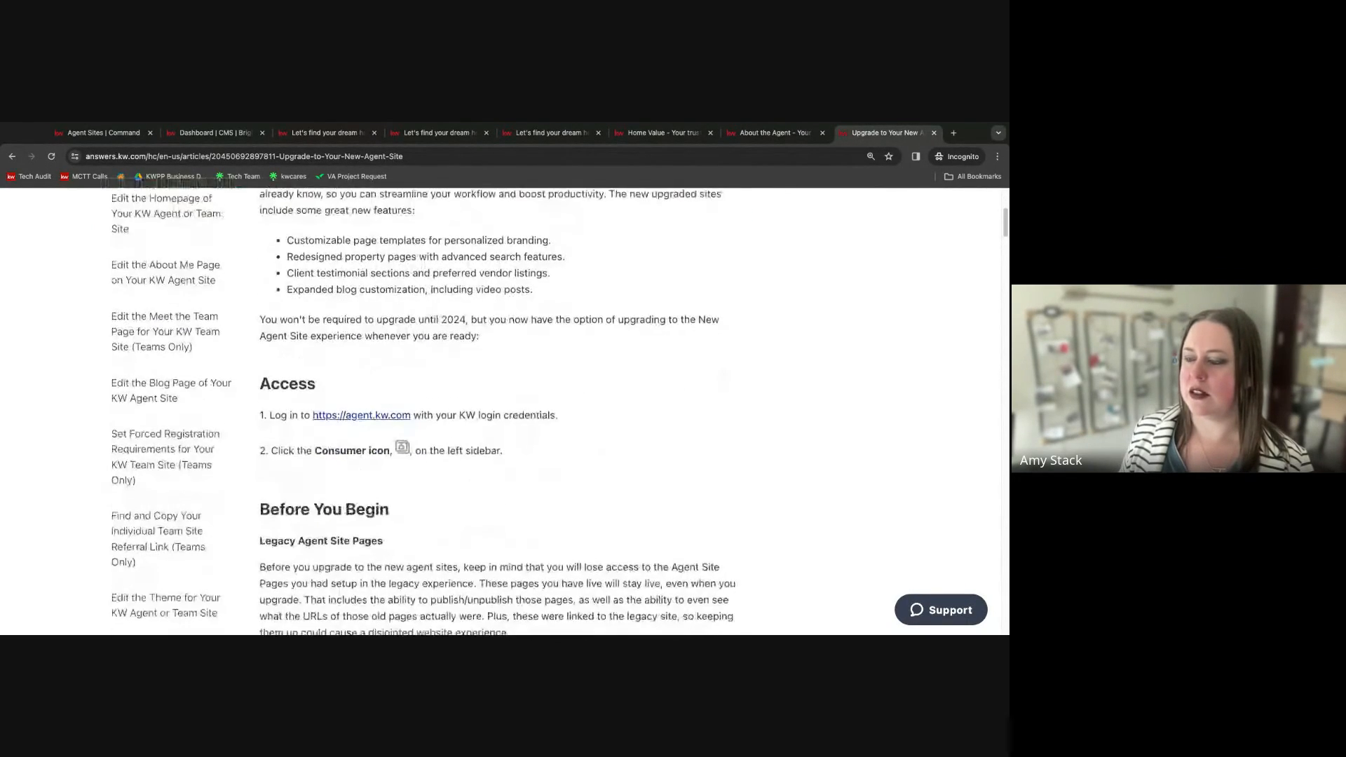
# Read the article's sections on legacy pages and the upgrade steps through to its end.
pyautogui.scroll(-8, 491, 413)
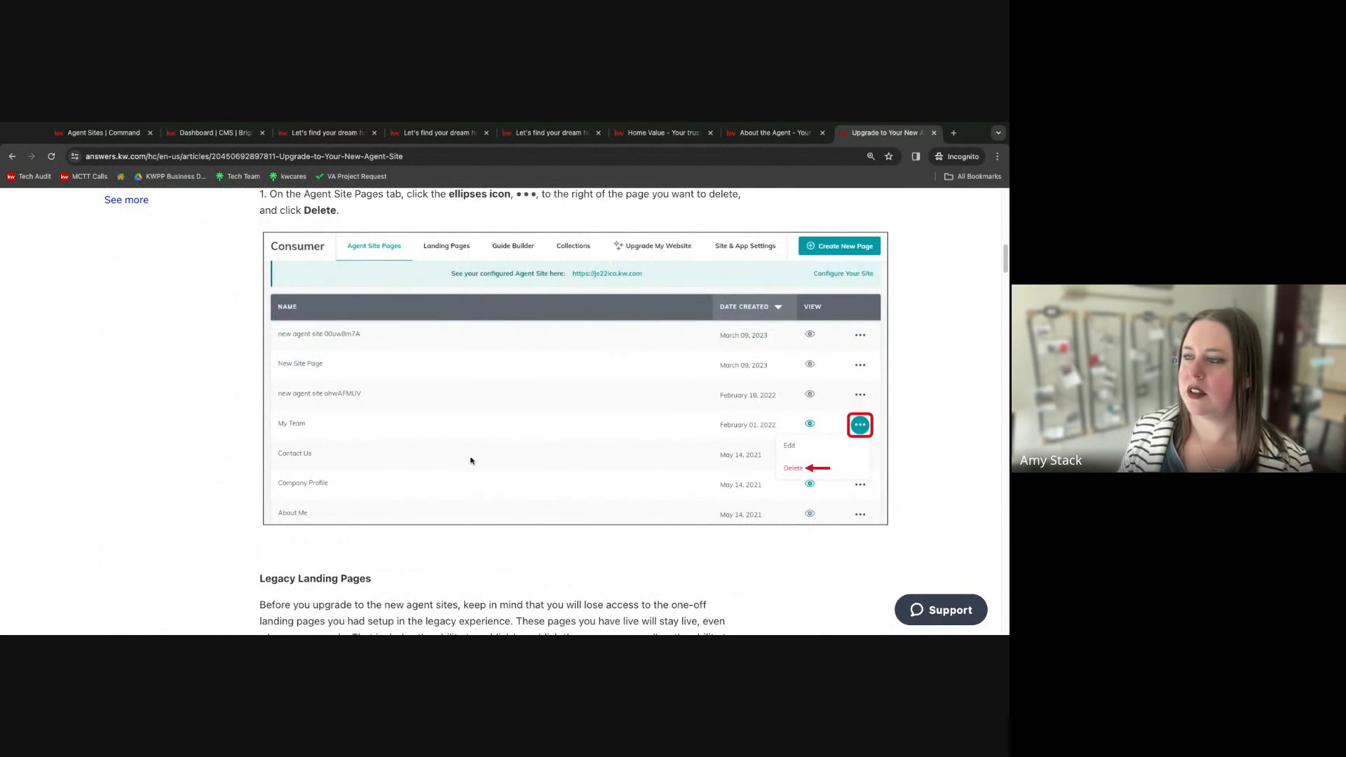
pyautogui.scroll(-1, 471, 460)
pyautogui.scroll(-9, 470, 459)
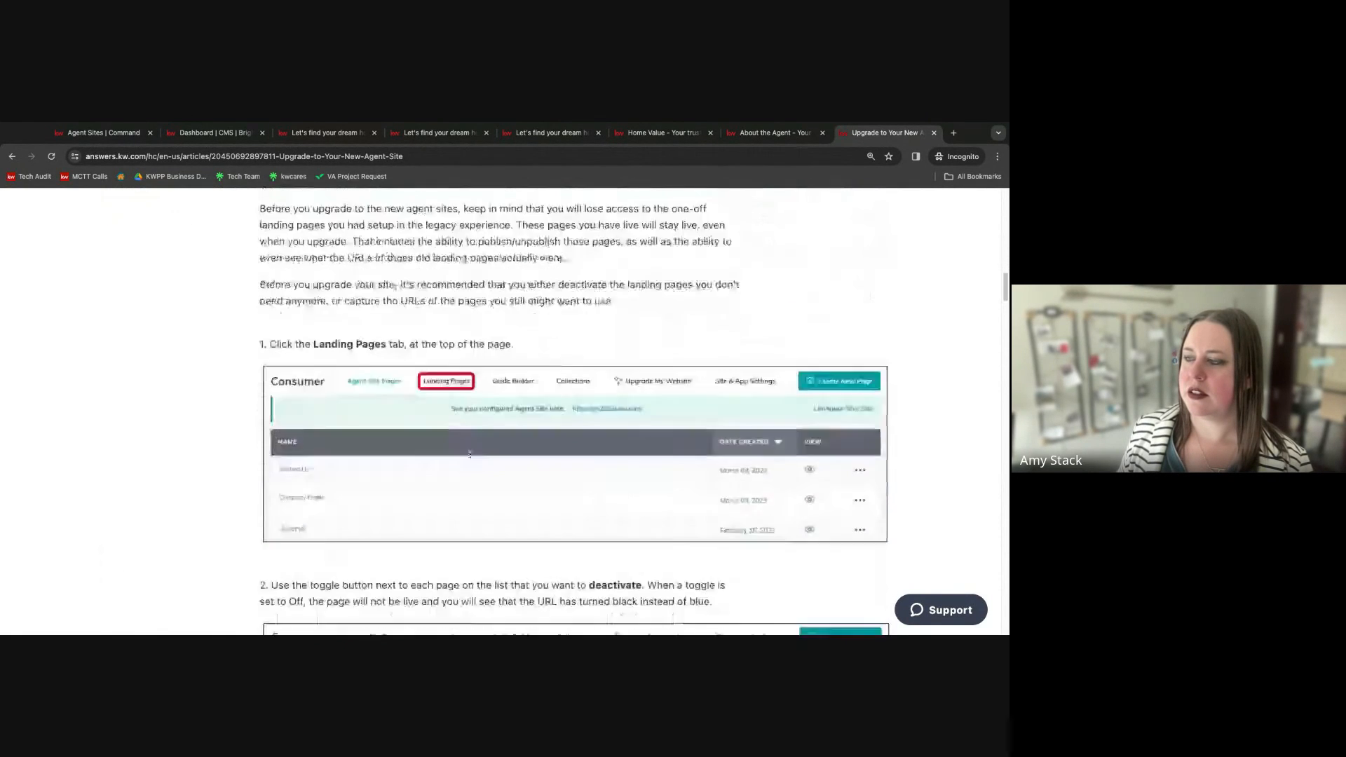
pyautogui.scroll(-6, 470, 454)
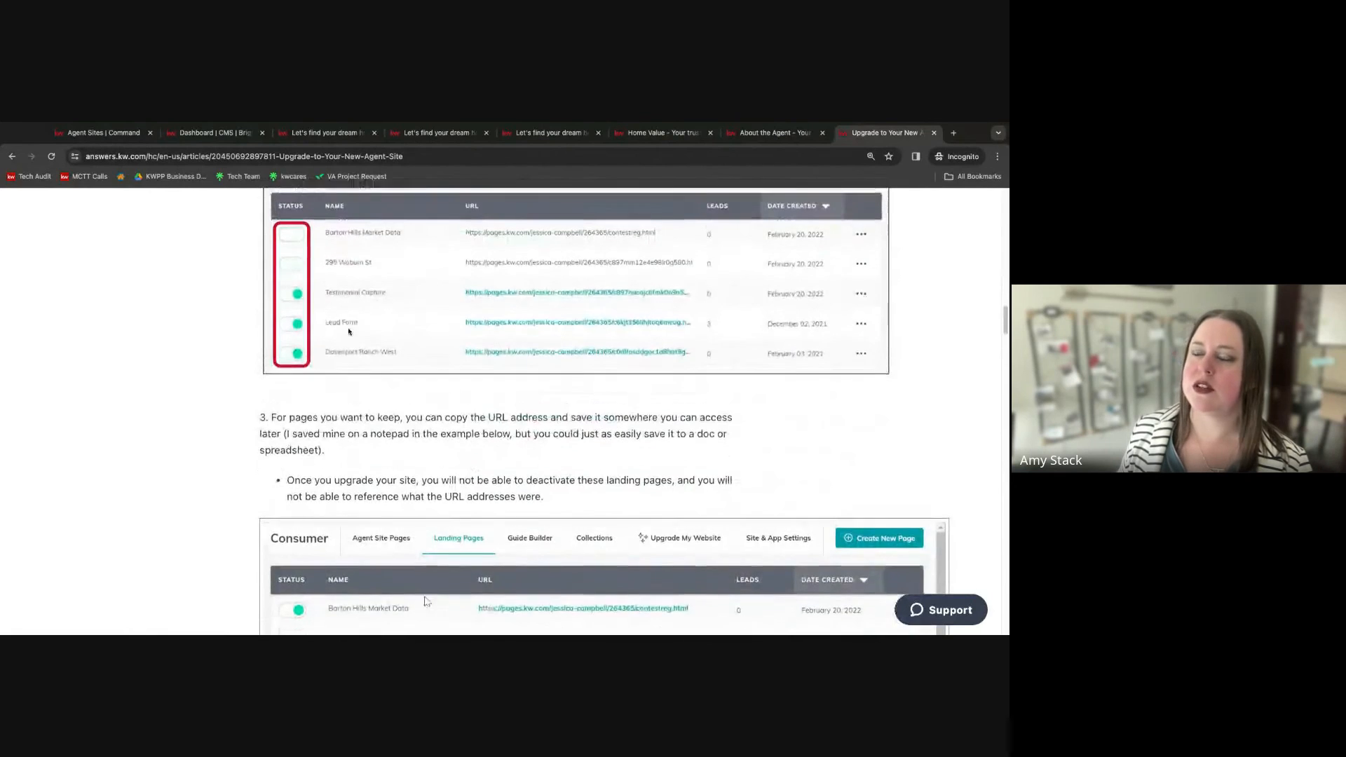
pyautogui.scroll(1, 341, 379)
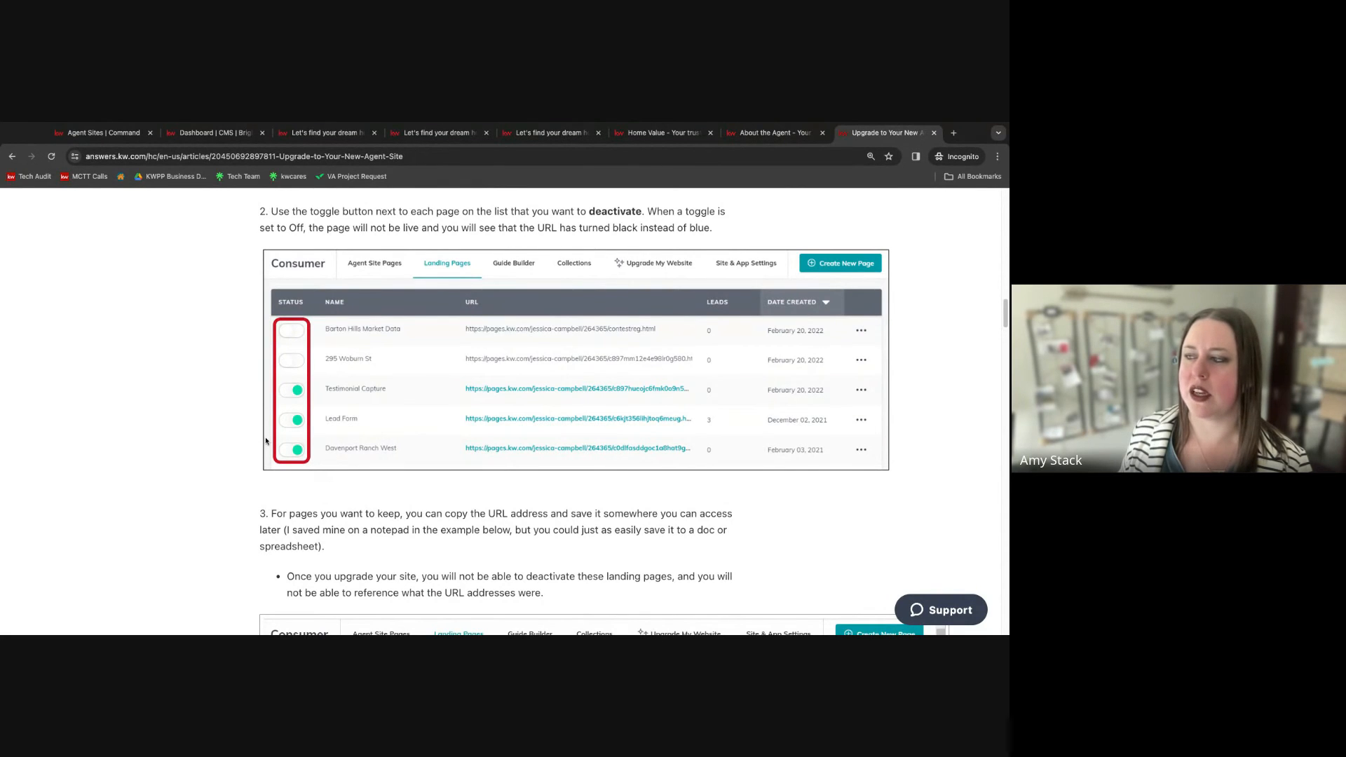
pyautogui.scroll(-11, 266, 439)
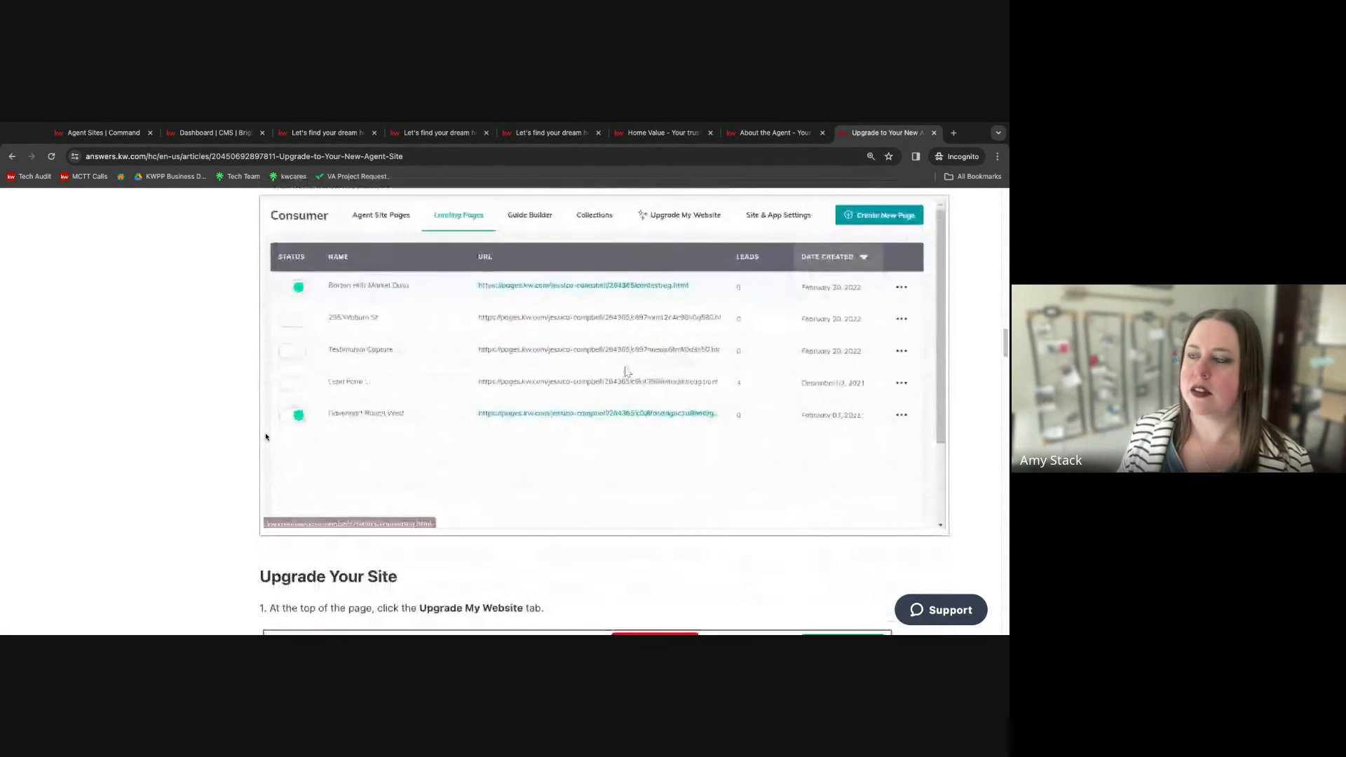
pyautogui.scroll(-1, 266, 439)
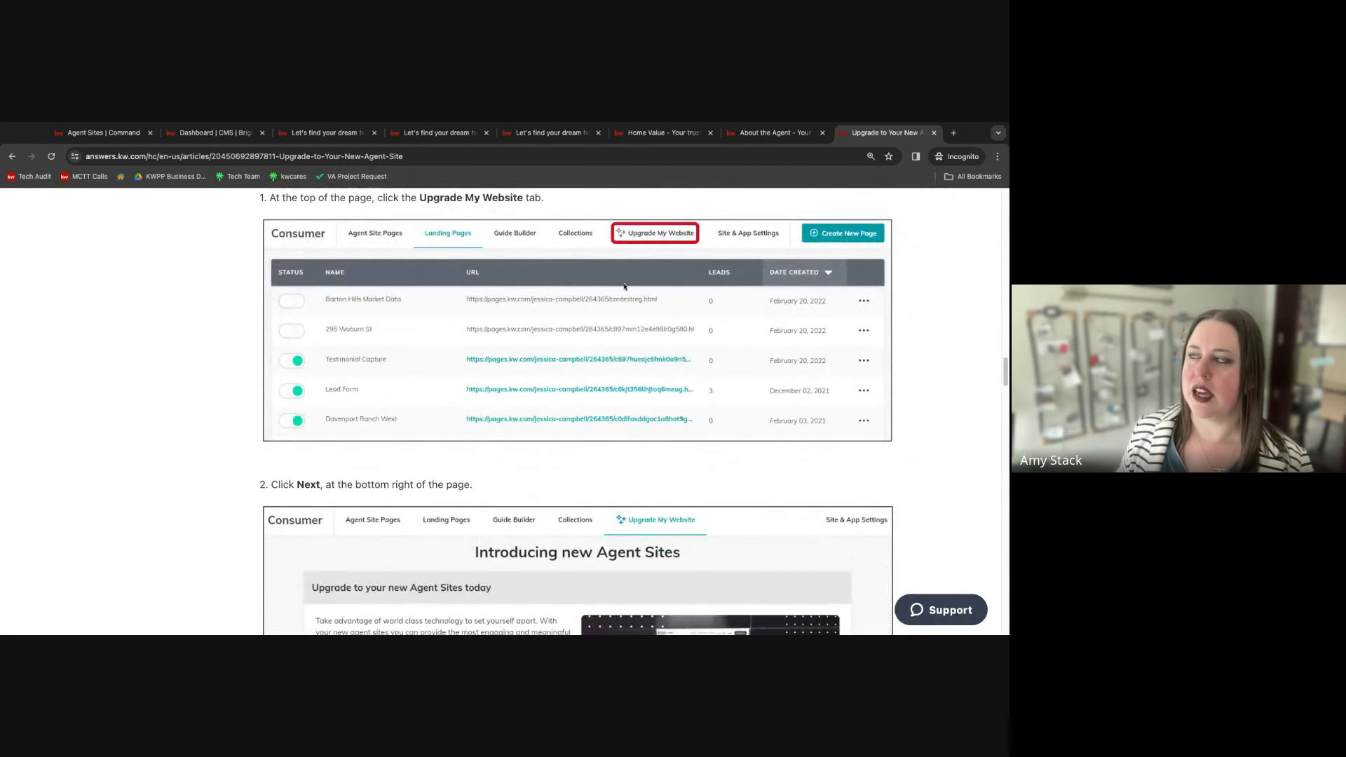
pyautogui.scroll(-4, 503, 340)
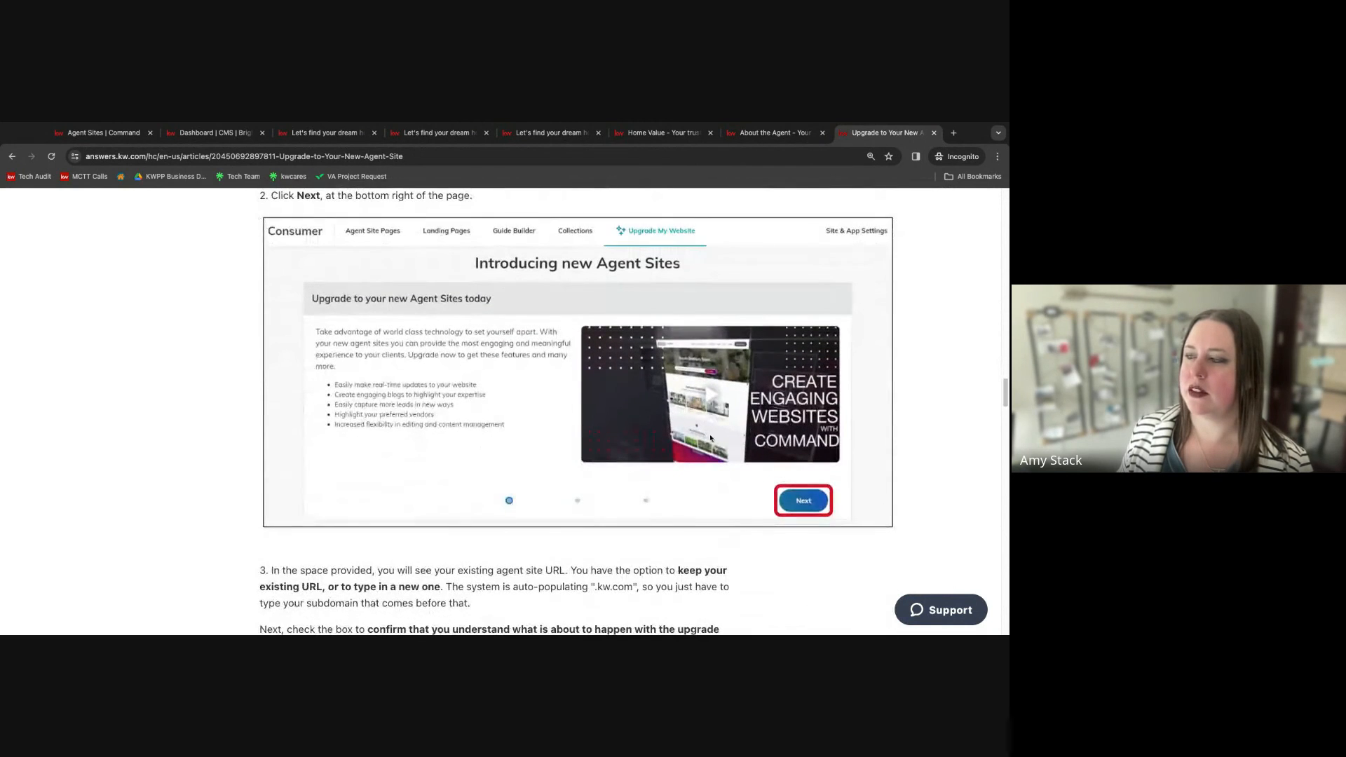
pyautogui.scroll(-8, 837, 501)
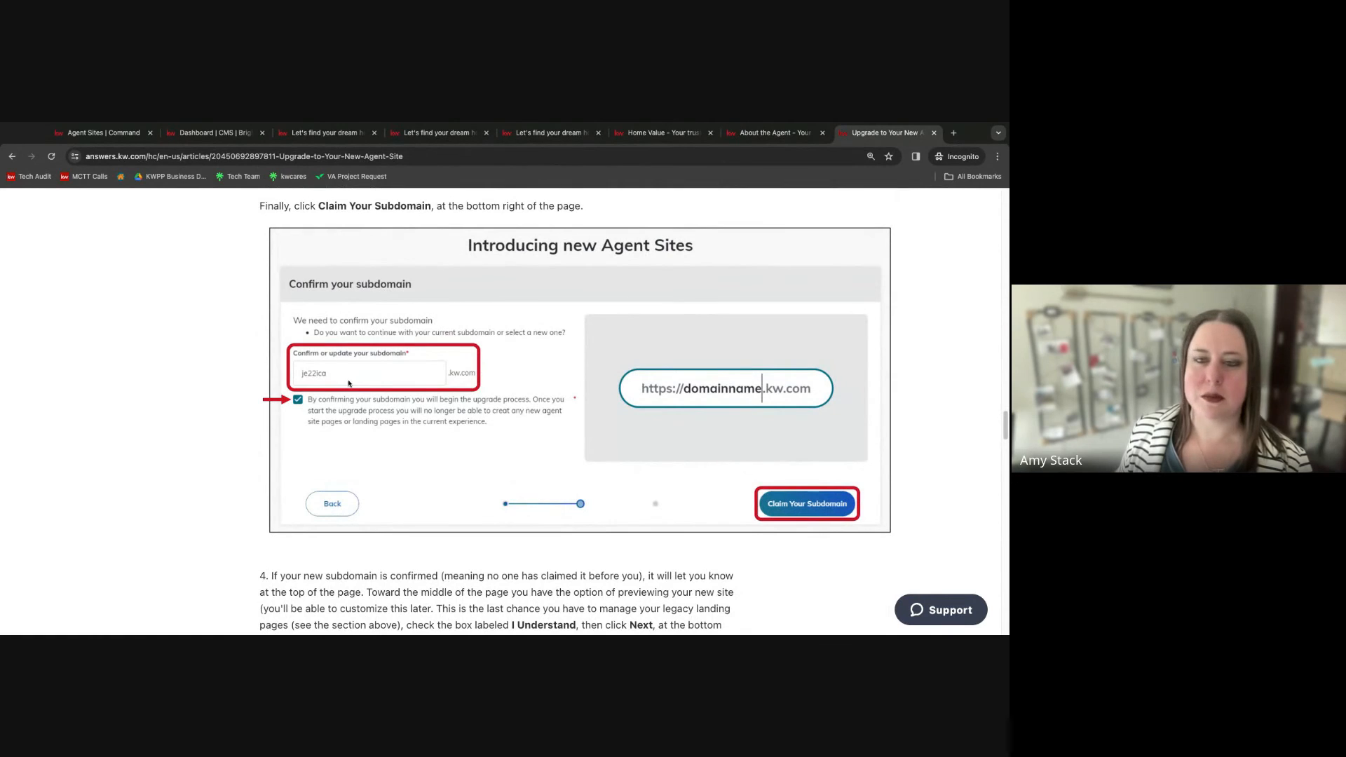
pyautogui.scroll(-4, 379, 385)
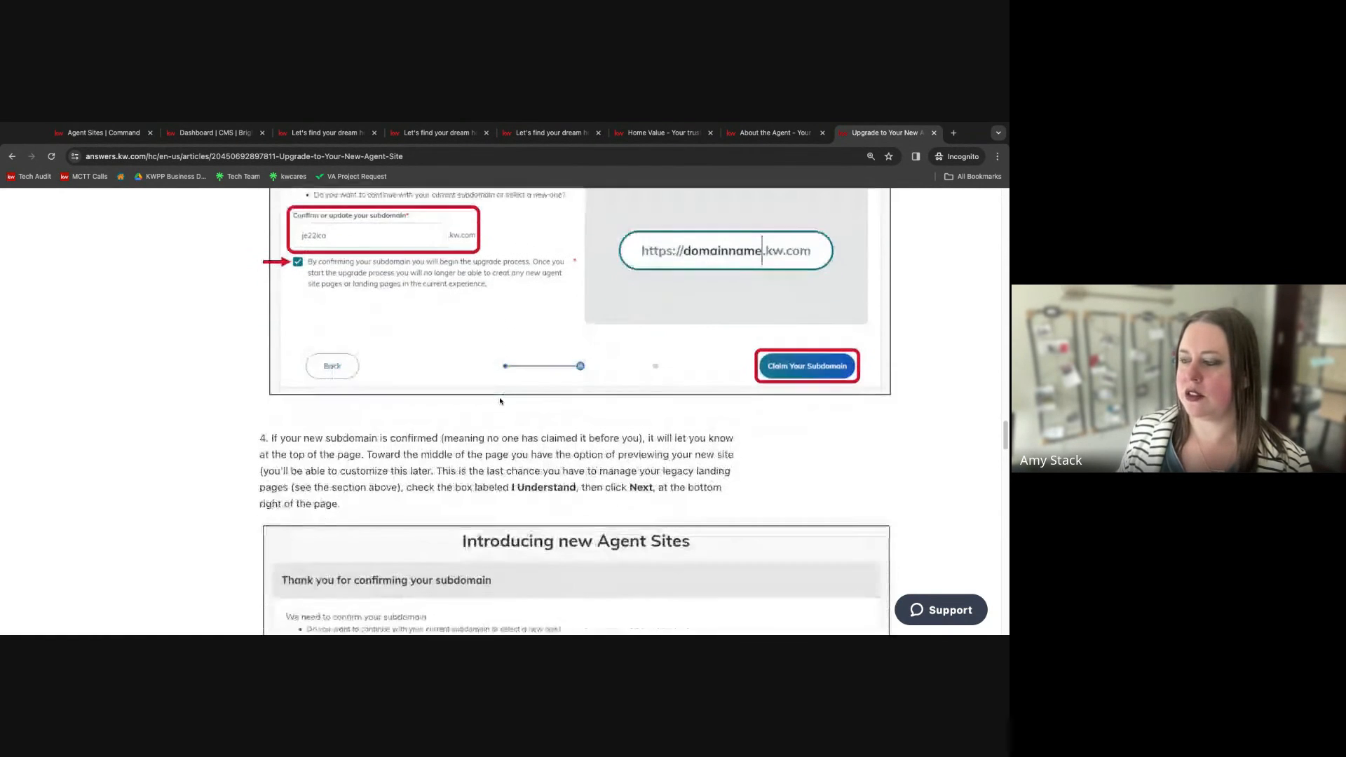
pyautogui.scroll(-8, 567, 437)
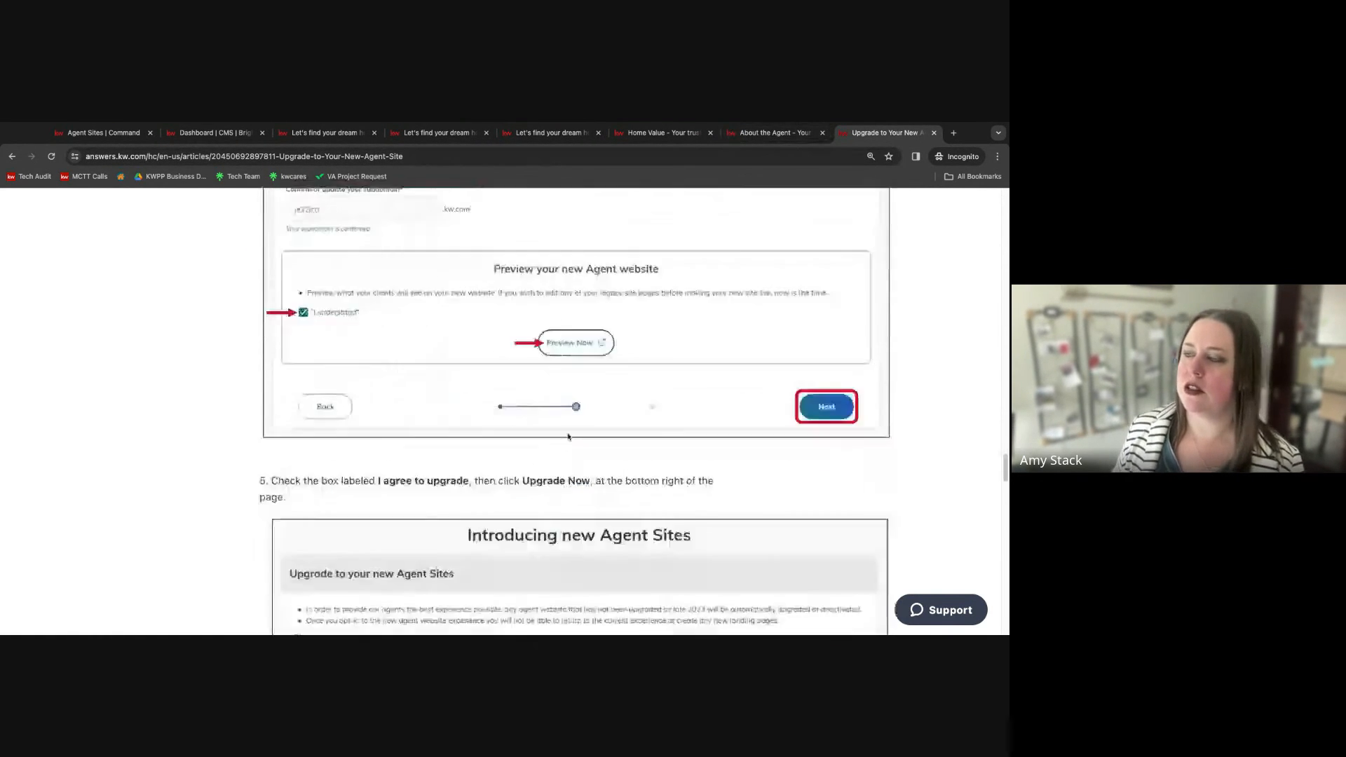
pyautogui.scroll(-20, 567, 436)
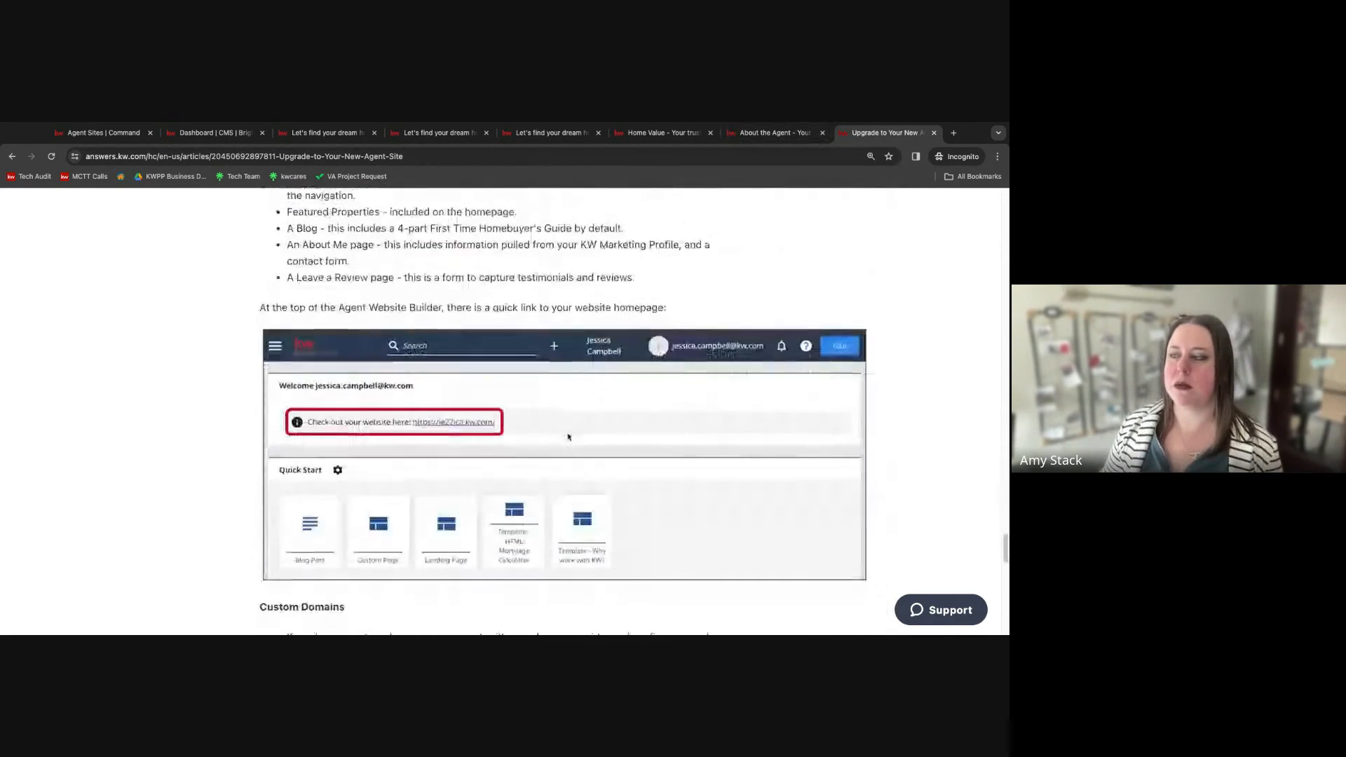
pyautogui.scroll(-7, 570, 434)
pyautogui.scroll(2, 571, 431)
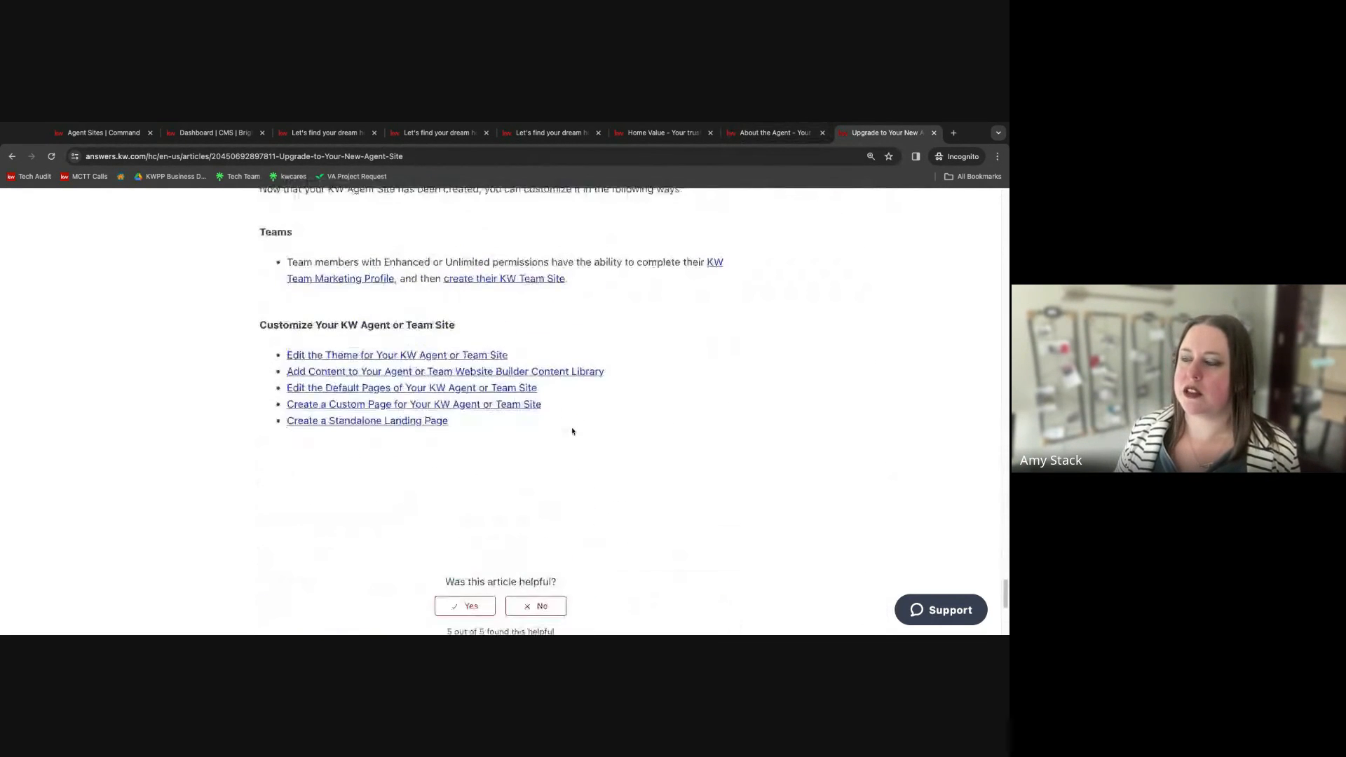
# Open the "Edit the Homepage of Your KW Agent or Team Site" article and read it, jumping to the My Blog section.
pyautogui.scroll(-5, 573, 431)
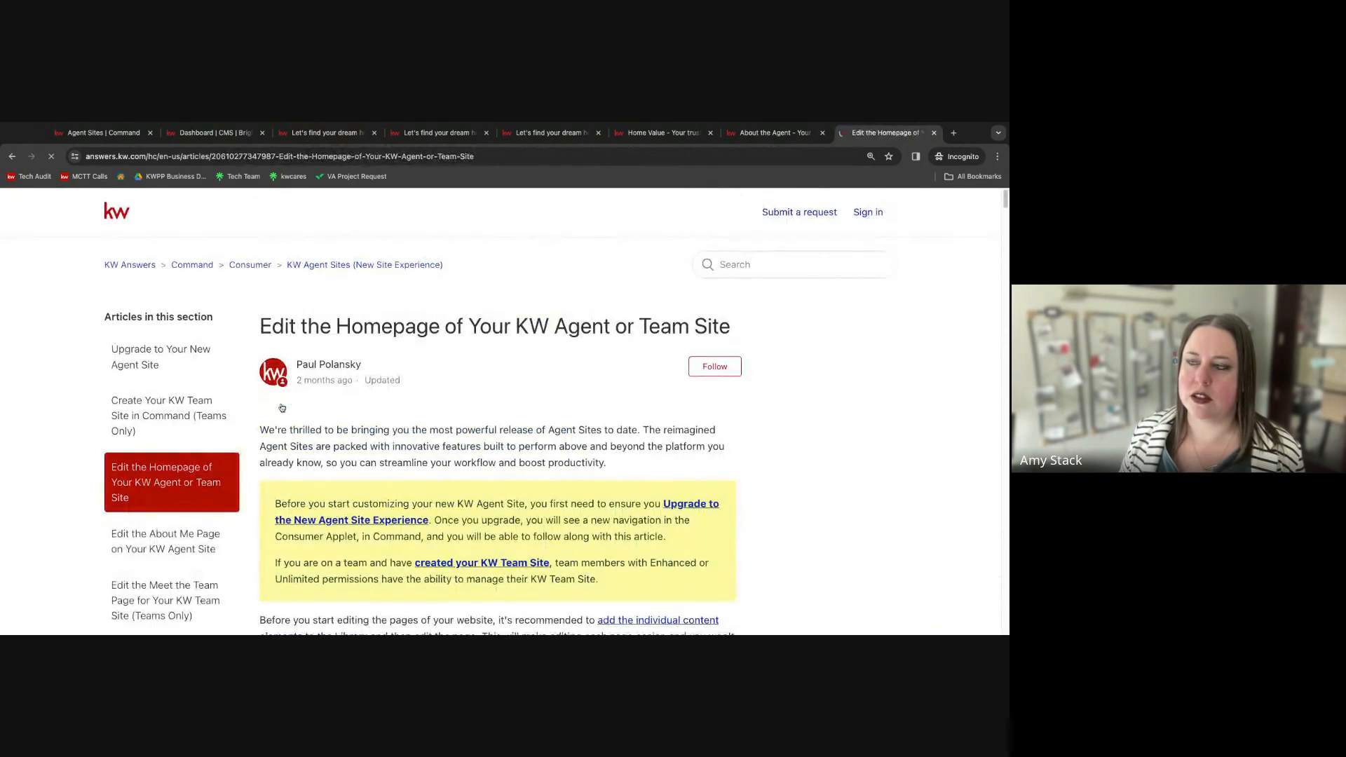
pyautogui.scroll(-10, 498, 414)
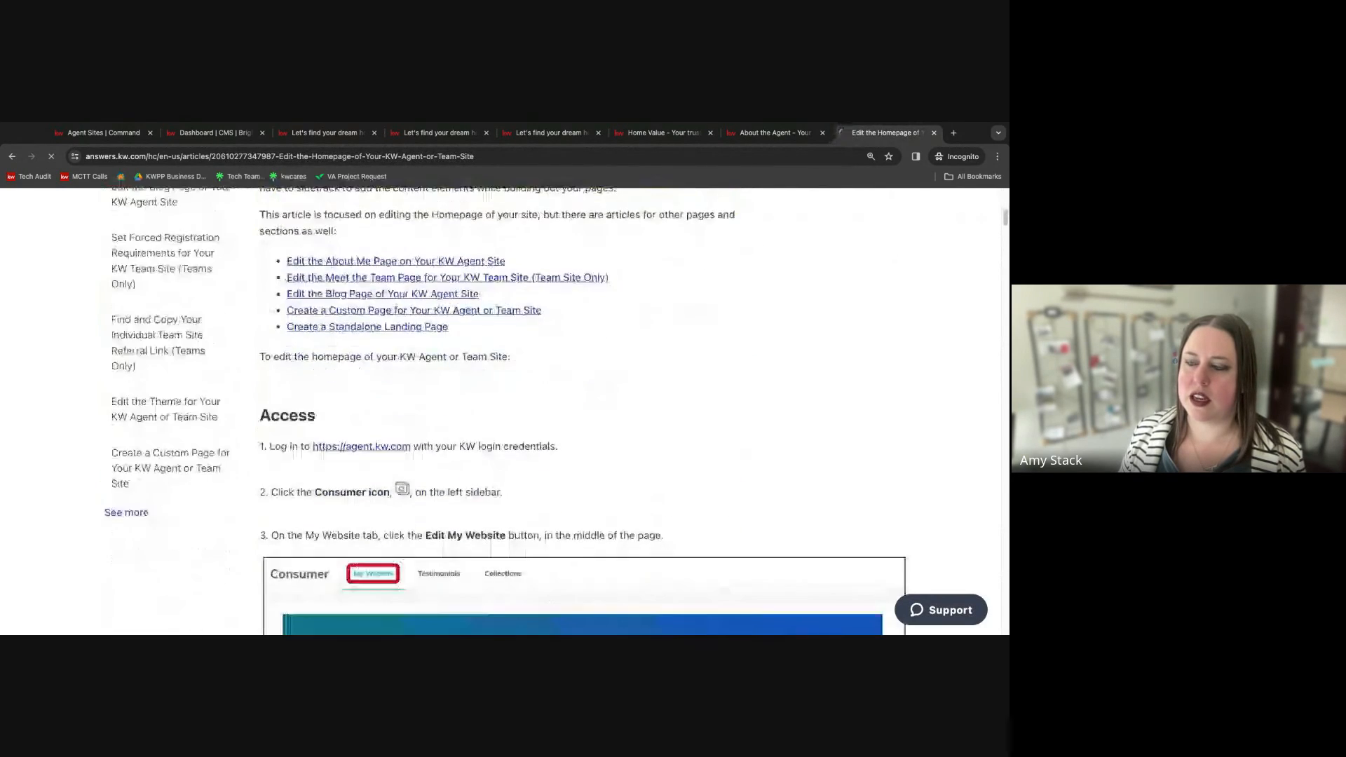
pyautogui.scroll(-10, 497, 414)
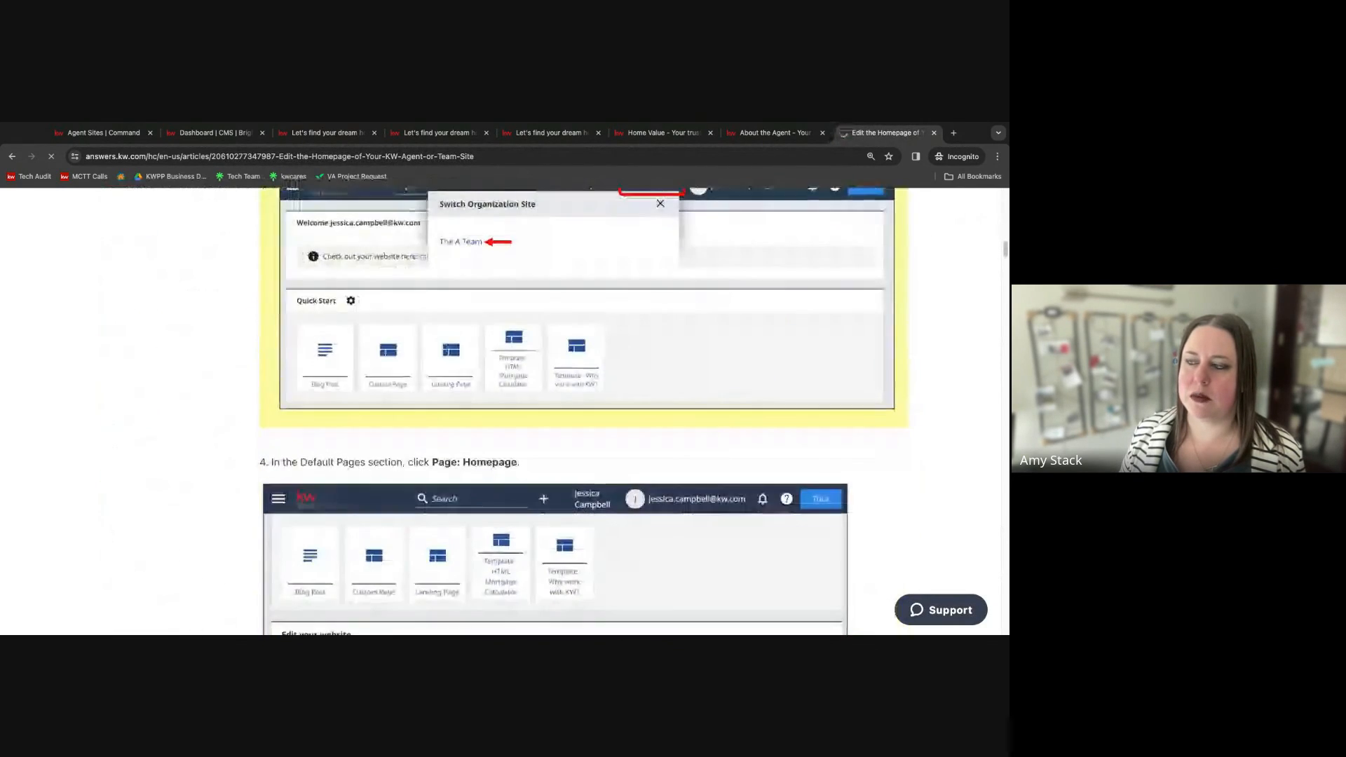
pyautogui.scroll(-5, 393, 421)
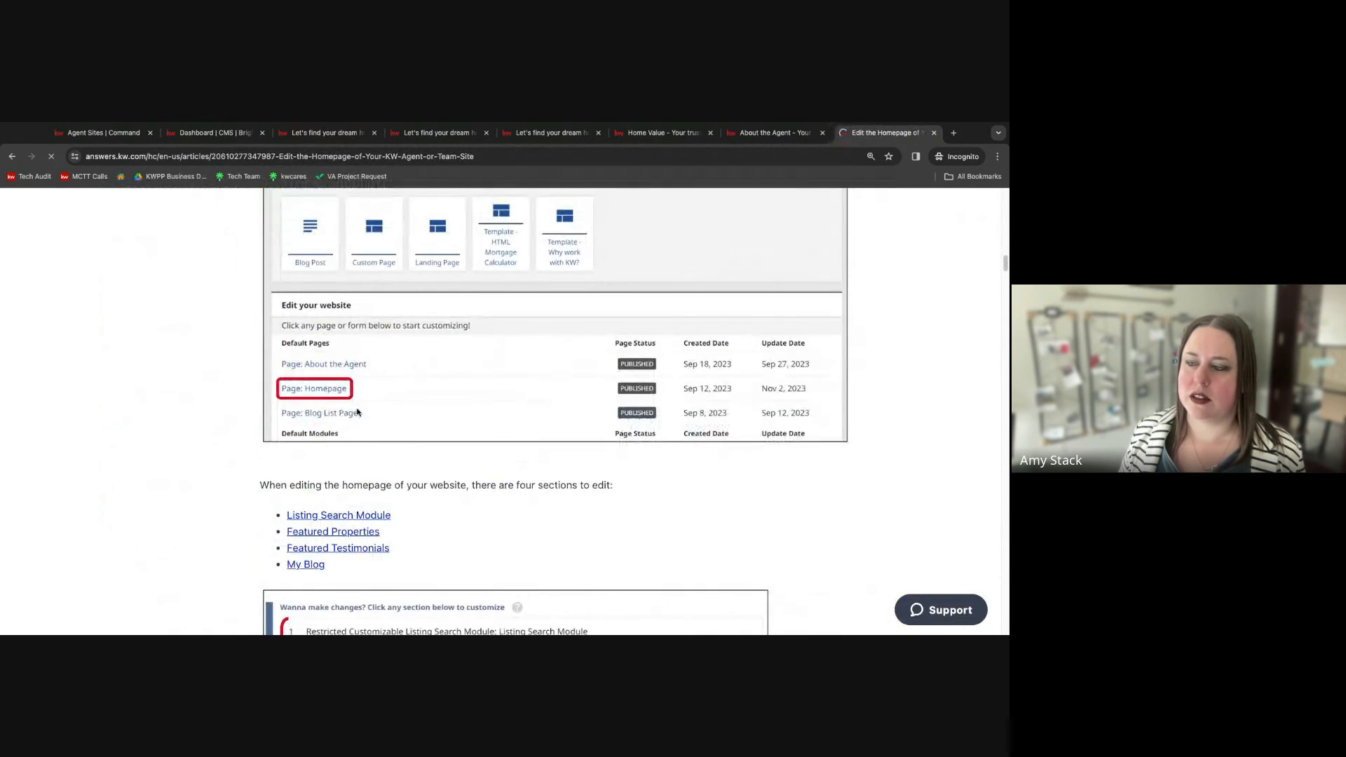
pyautogui.scroll(-7, 413, 448)
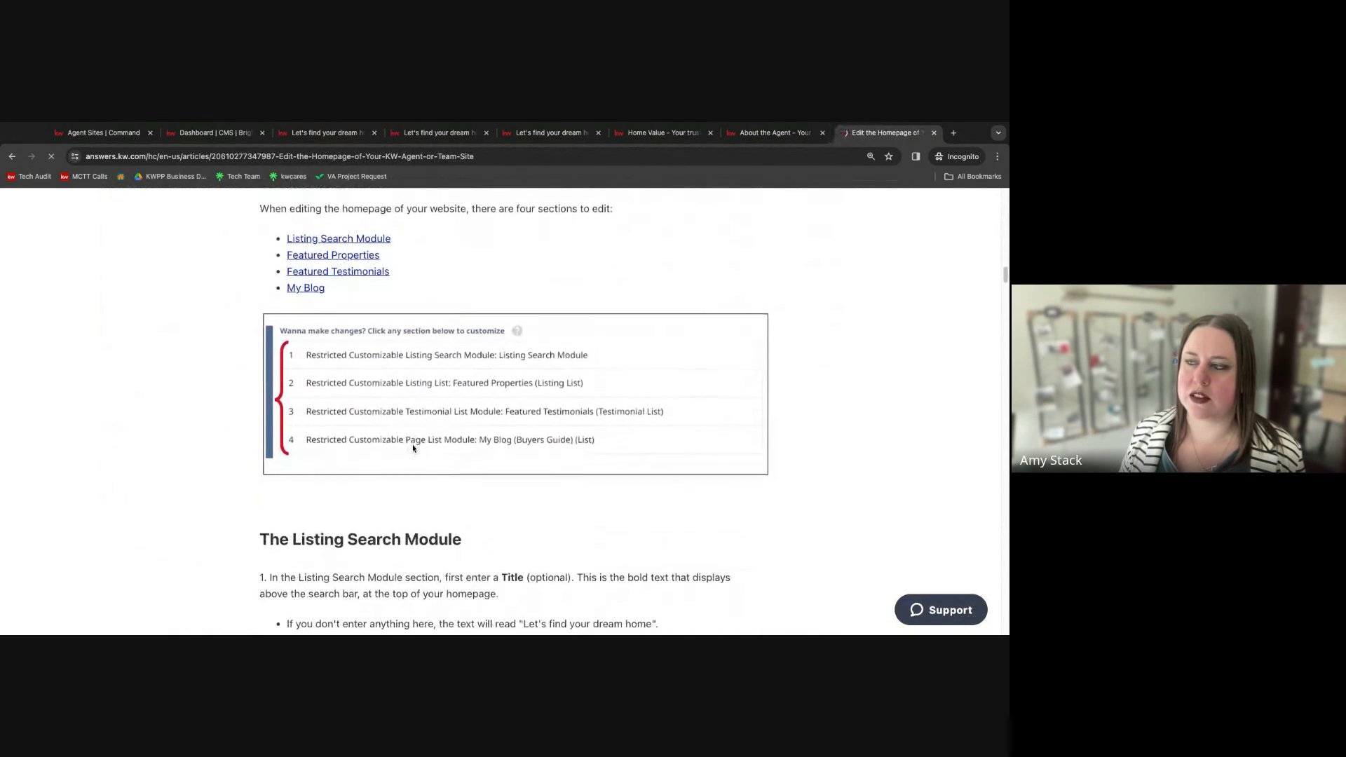
pyautogui.scroll(-7, 822, 396)
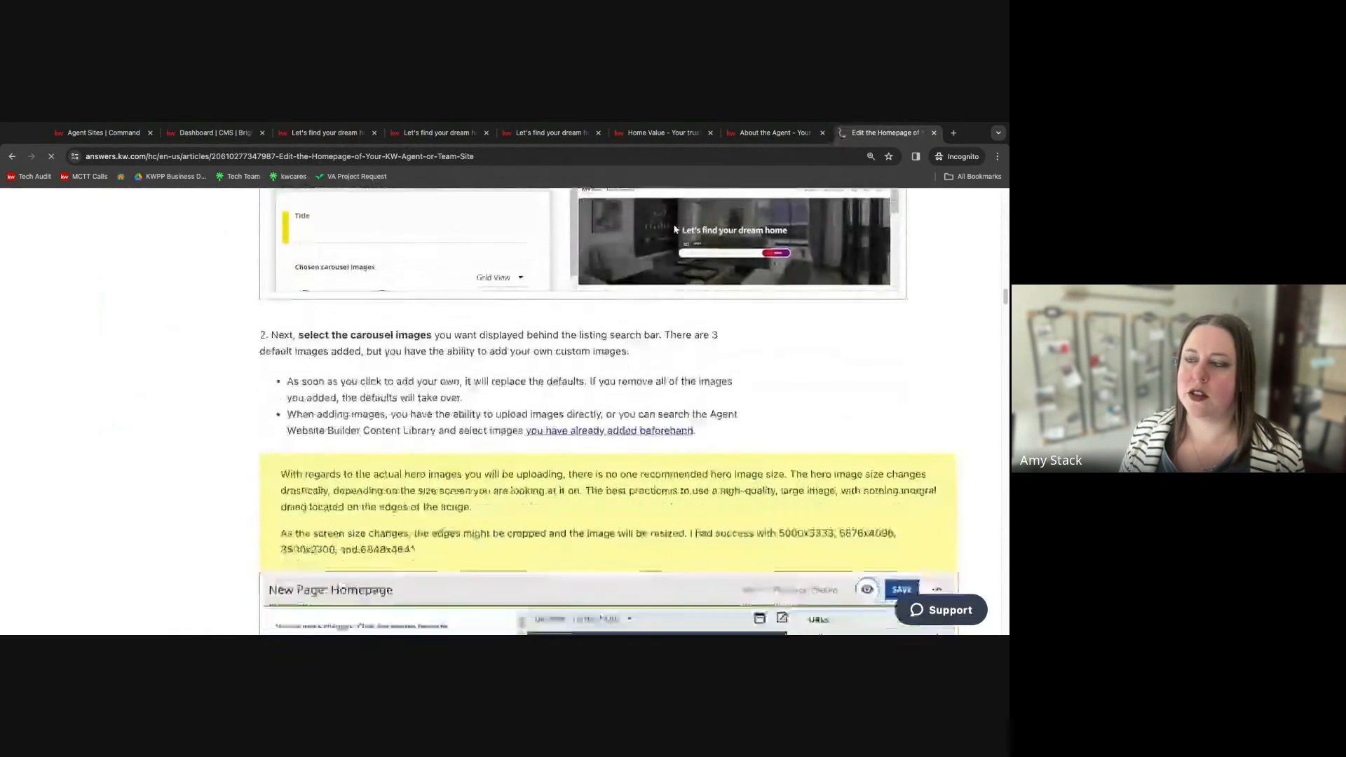
pyautogui.scroll(-3, 520, 422)
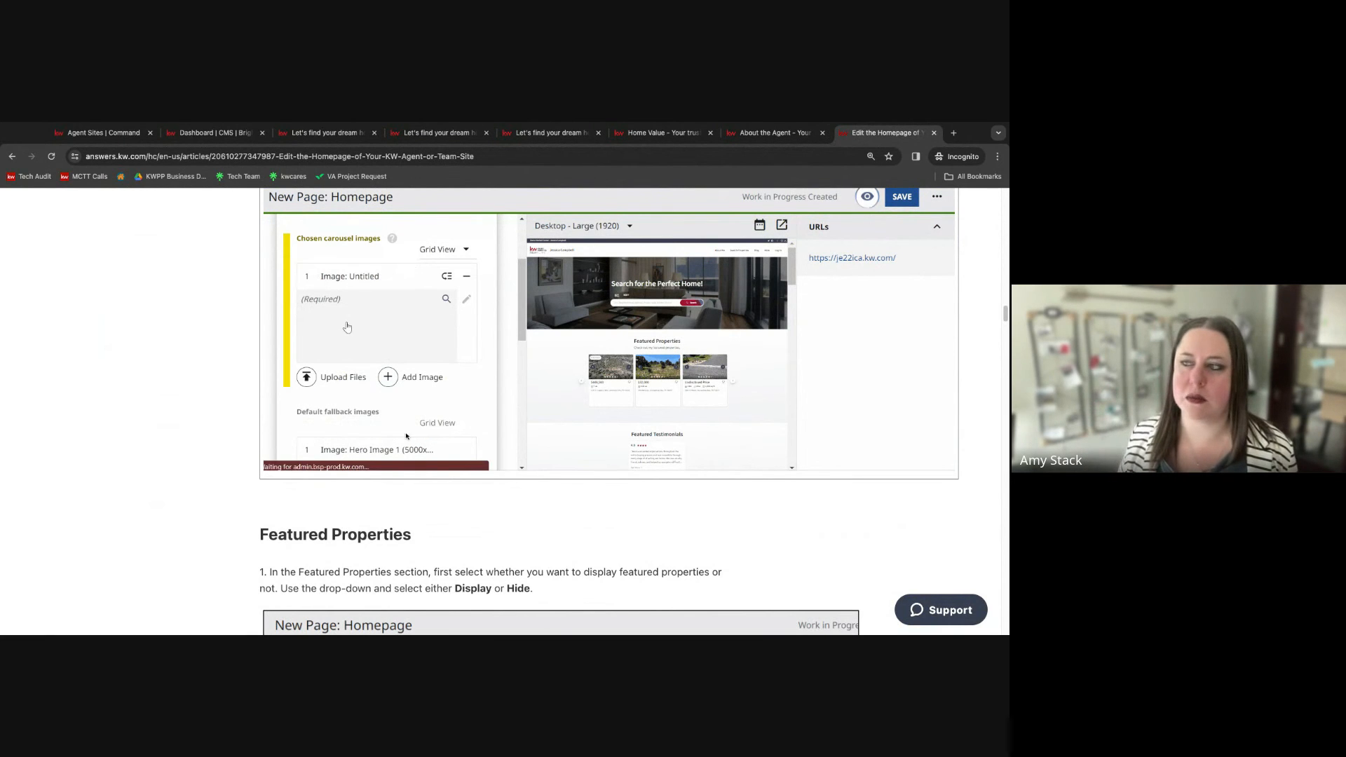
pyautogui.scroll(-4, 222, 432)
pyautogui.scroll(-1, 223, 433)
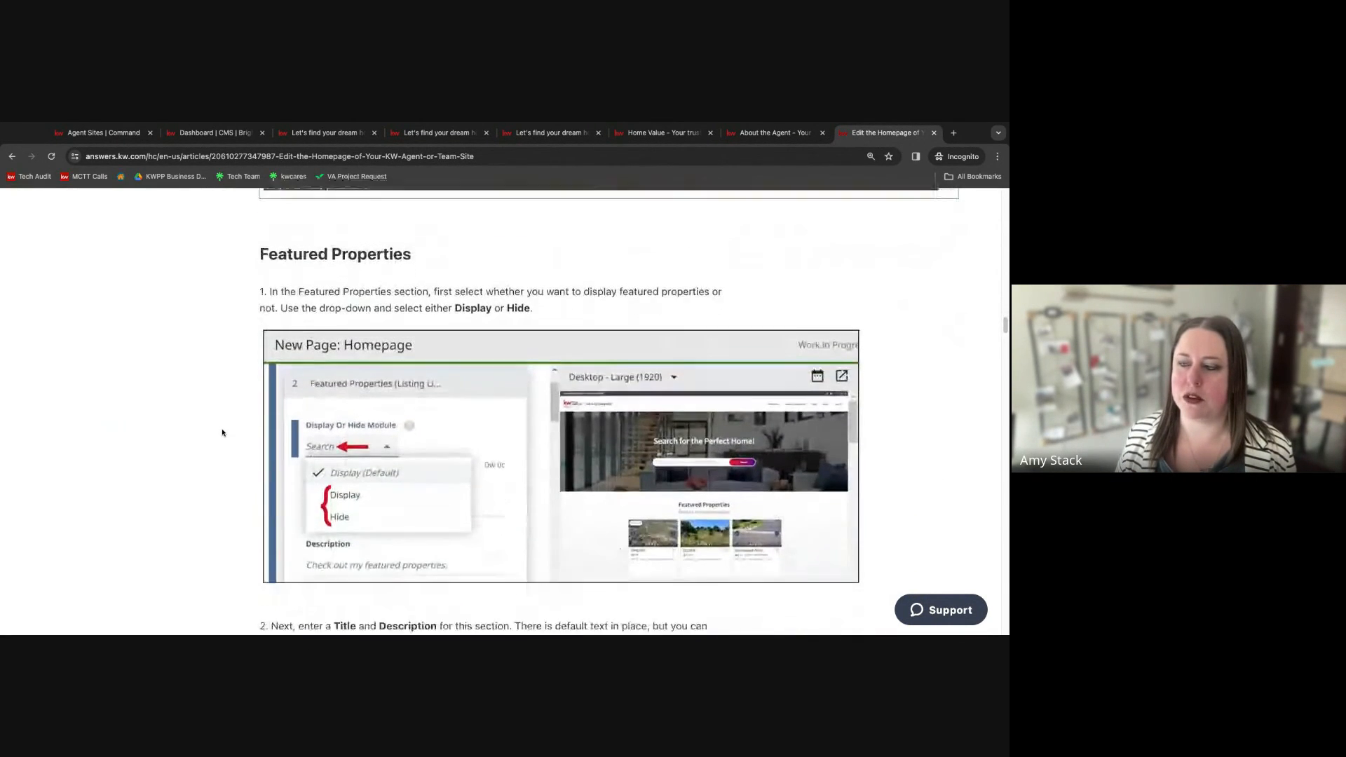
pyautogui.scroll(-6, 560, 410)
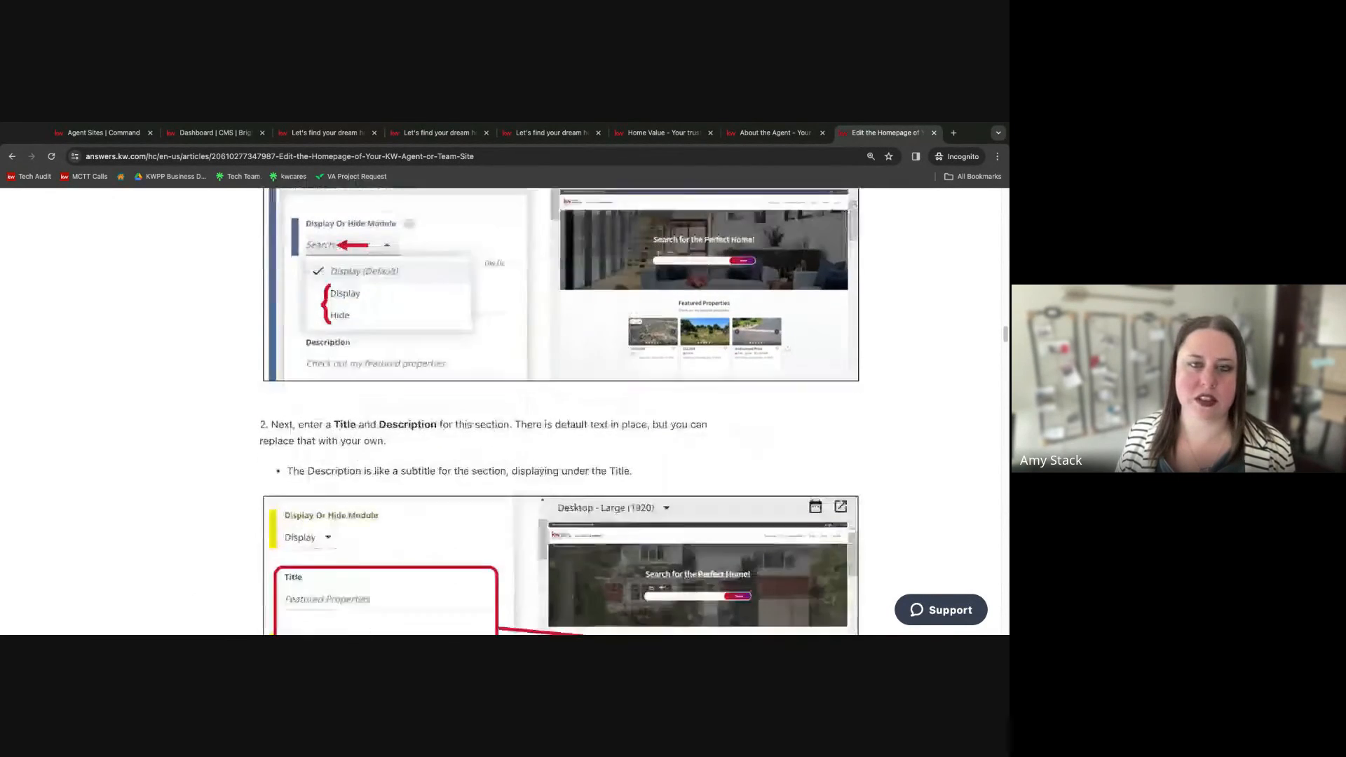
pyautogui.scroll(15, 560, 410)
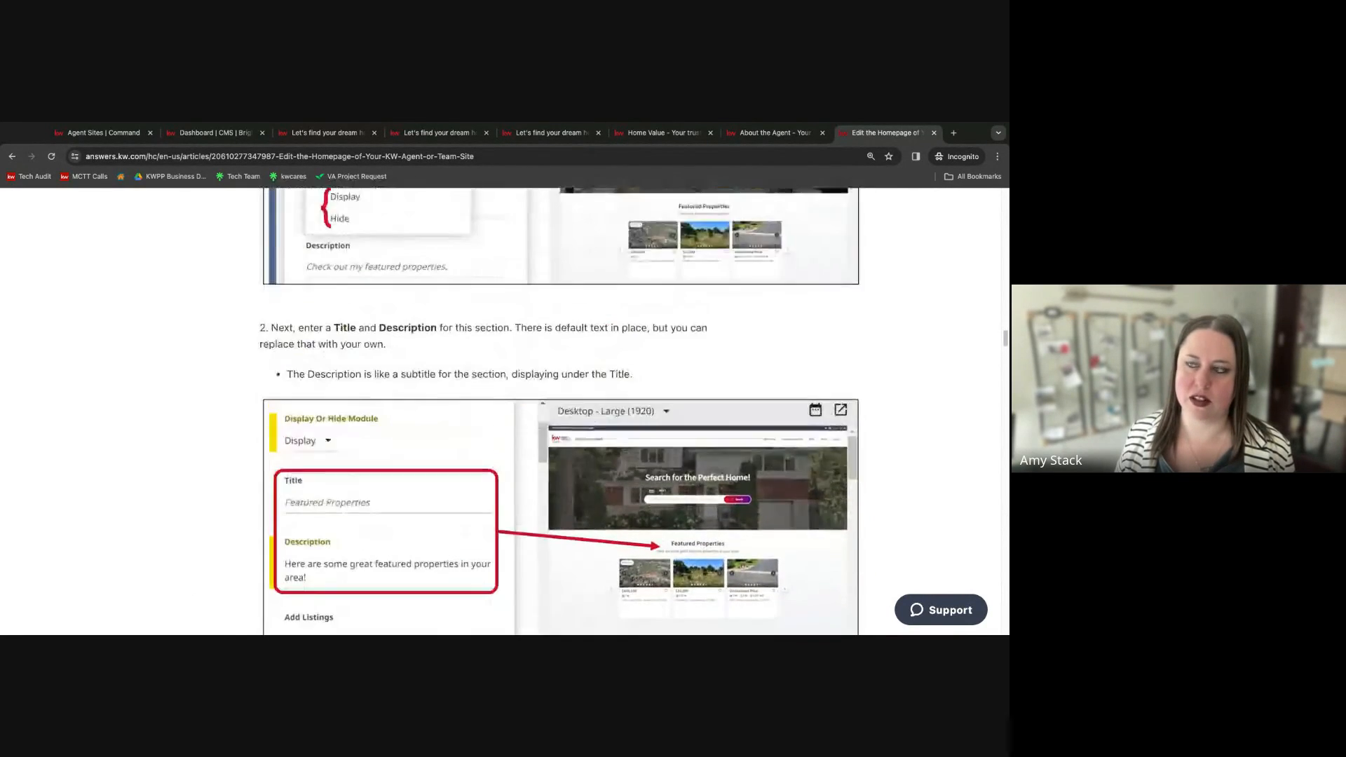
pyautogui.scroll(7, 559, 410)
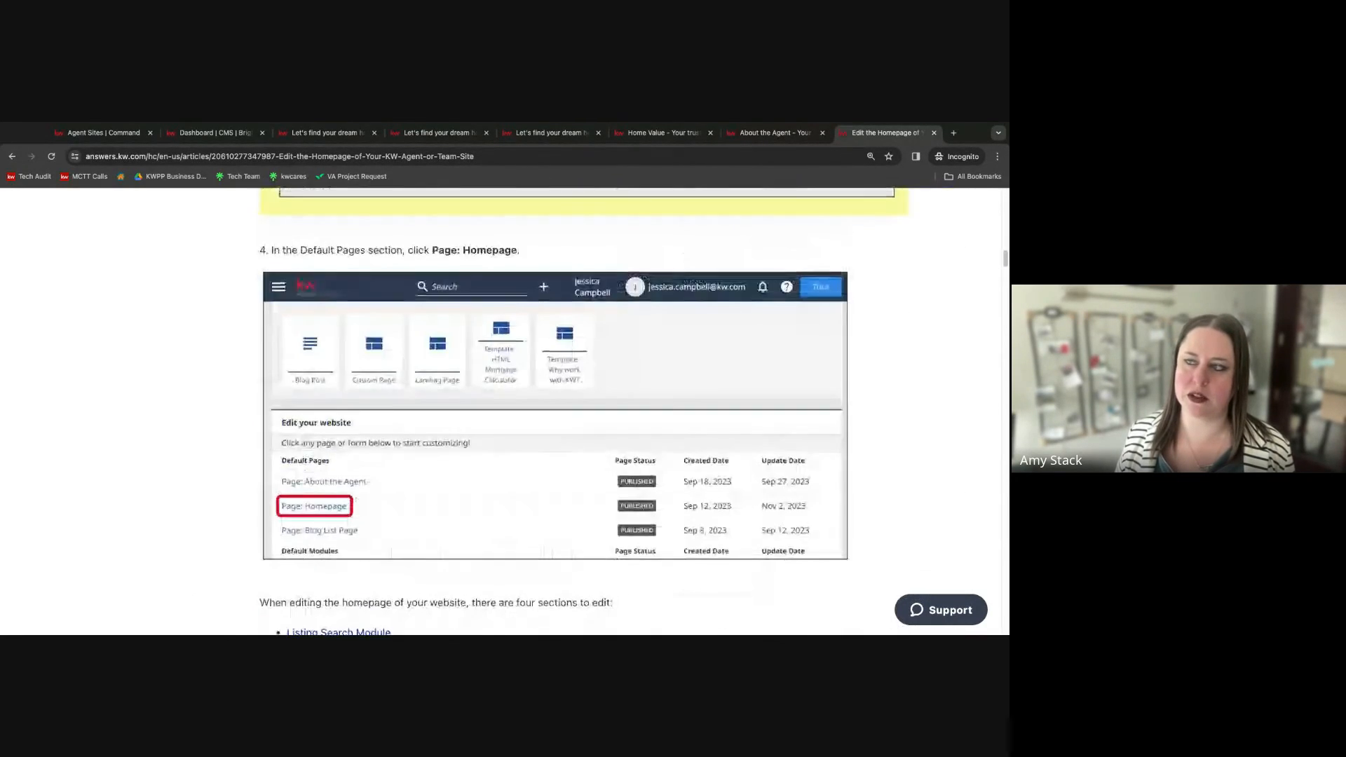
pyautogui.scroll(-5, 559, 409)
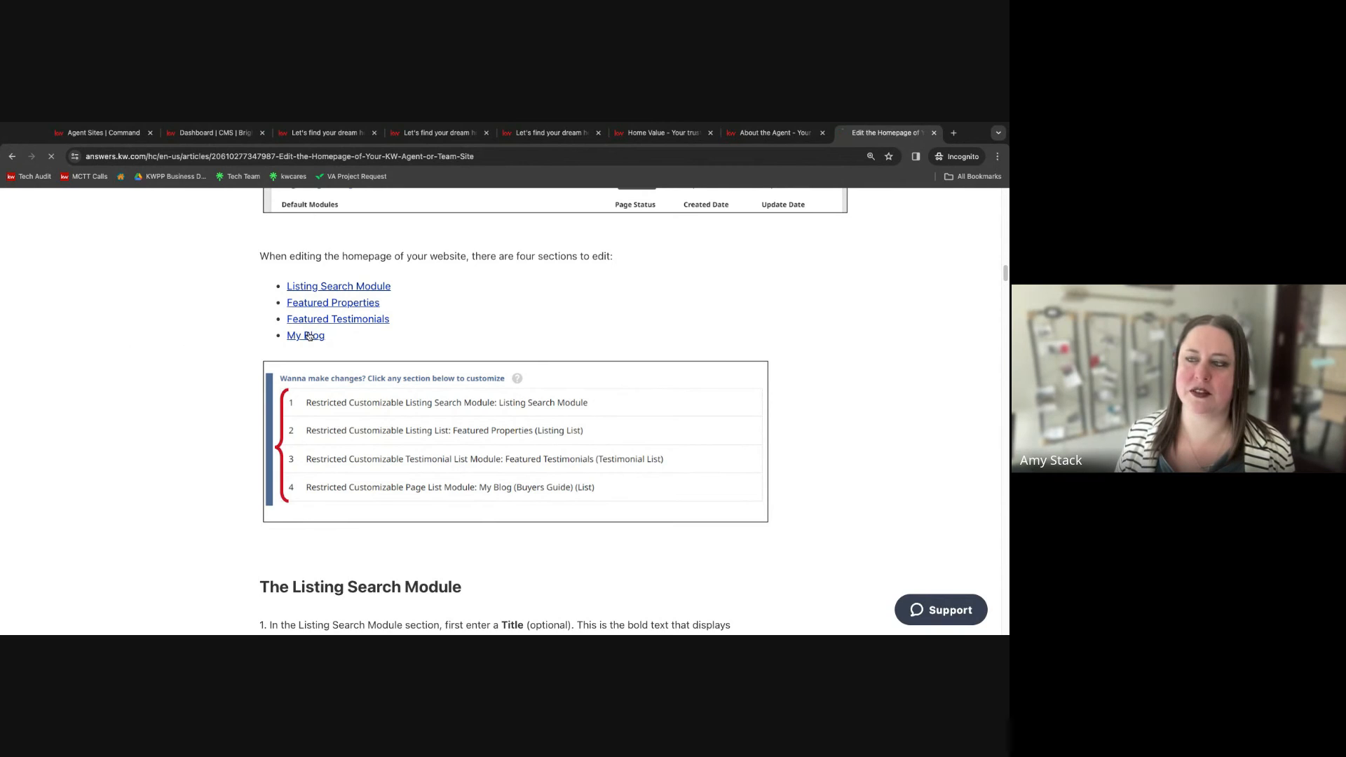
pyautogui.click(309, 336)
pyautogui.scroll(-1, 162, 418)
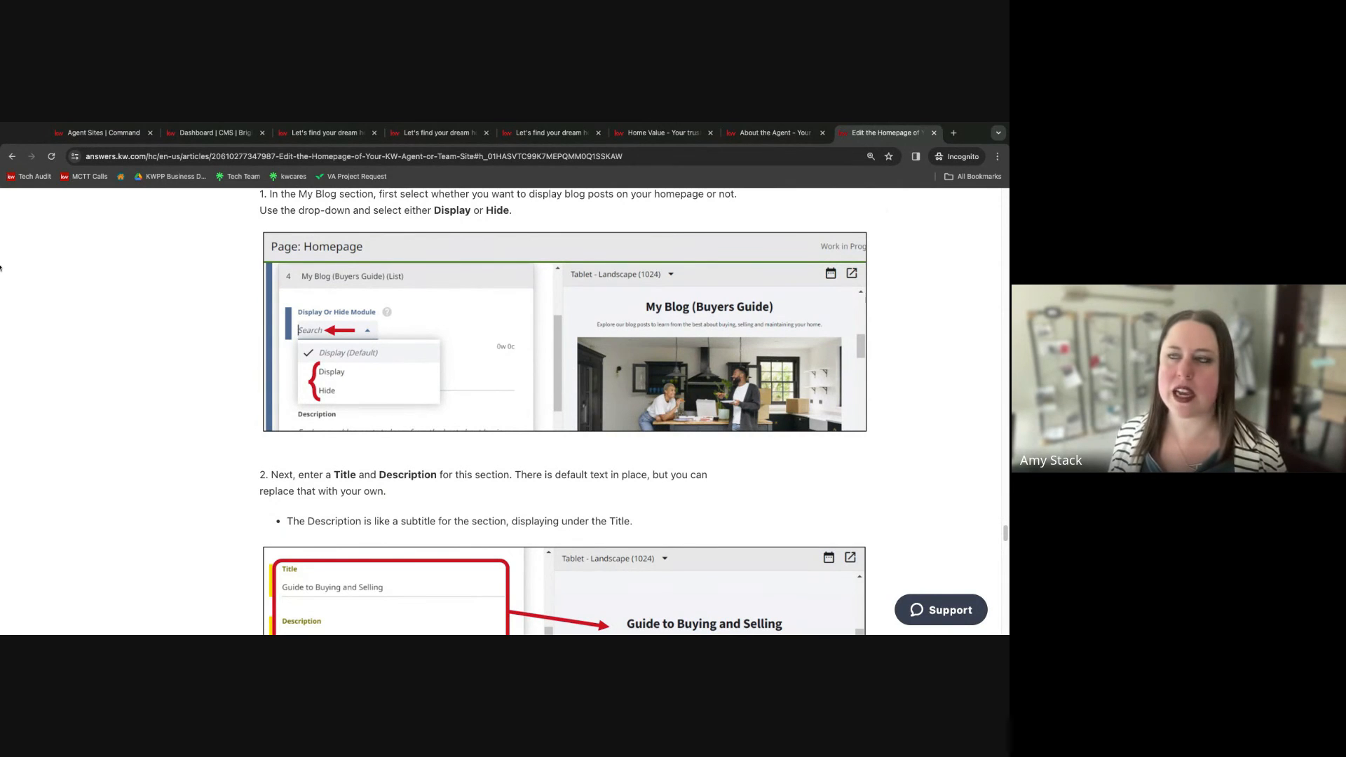
# Switch to the CMS dashboard to review its list of website pages, then return to the article.
pyautogui.click(210, 133)
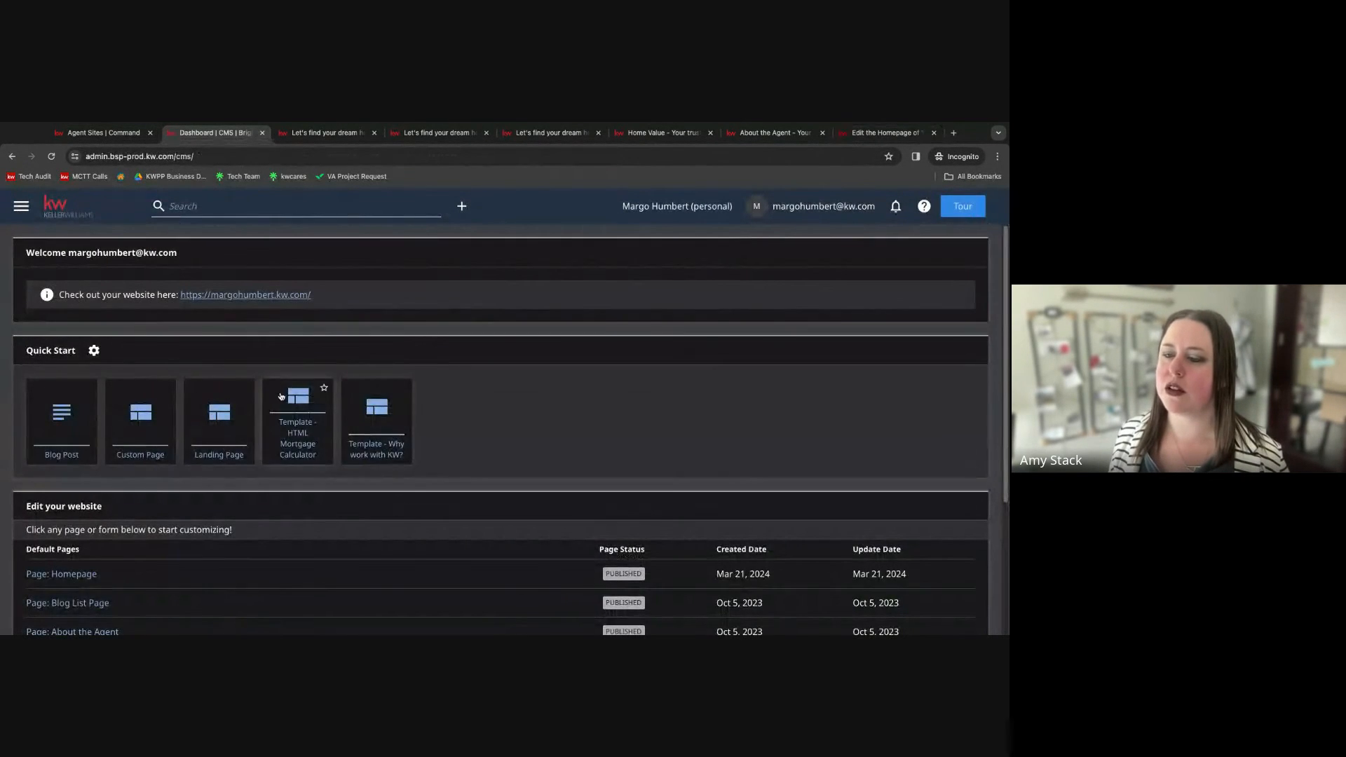
pyautogui.scroll(-2, 281, 394)
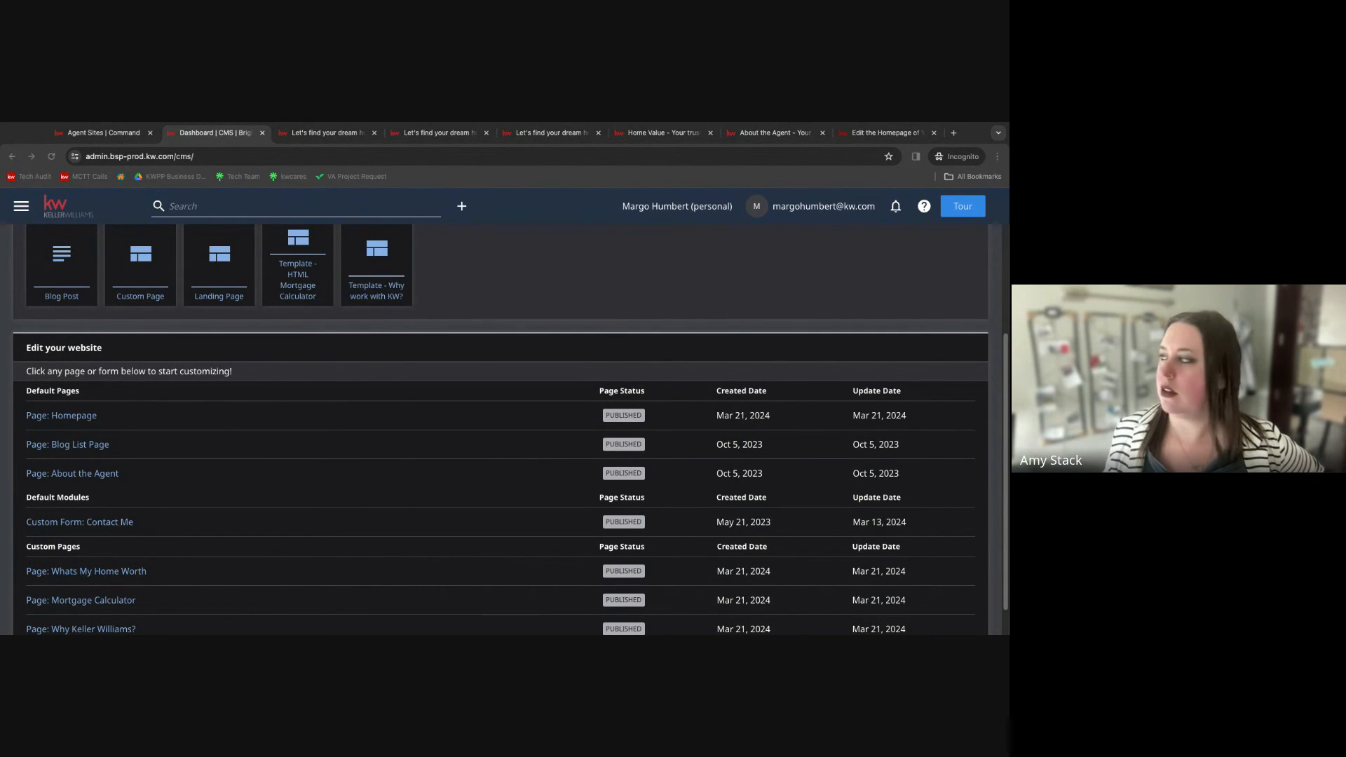
pyautogui.click(886, 133)
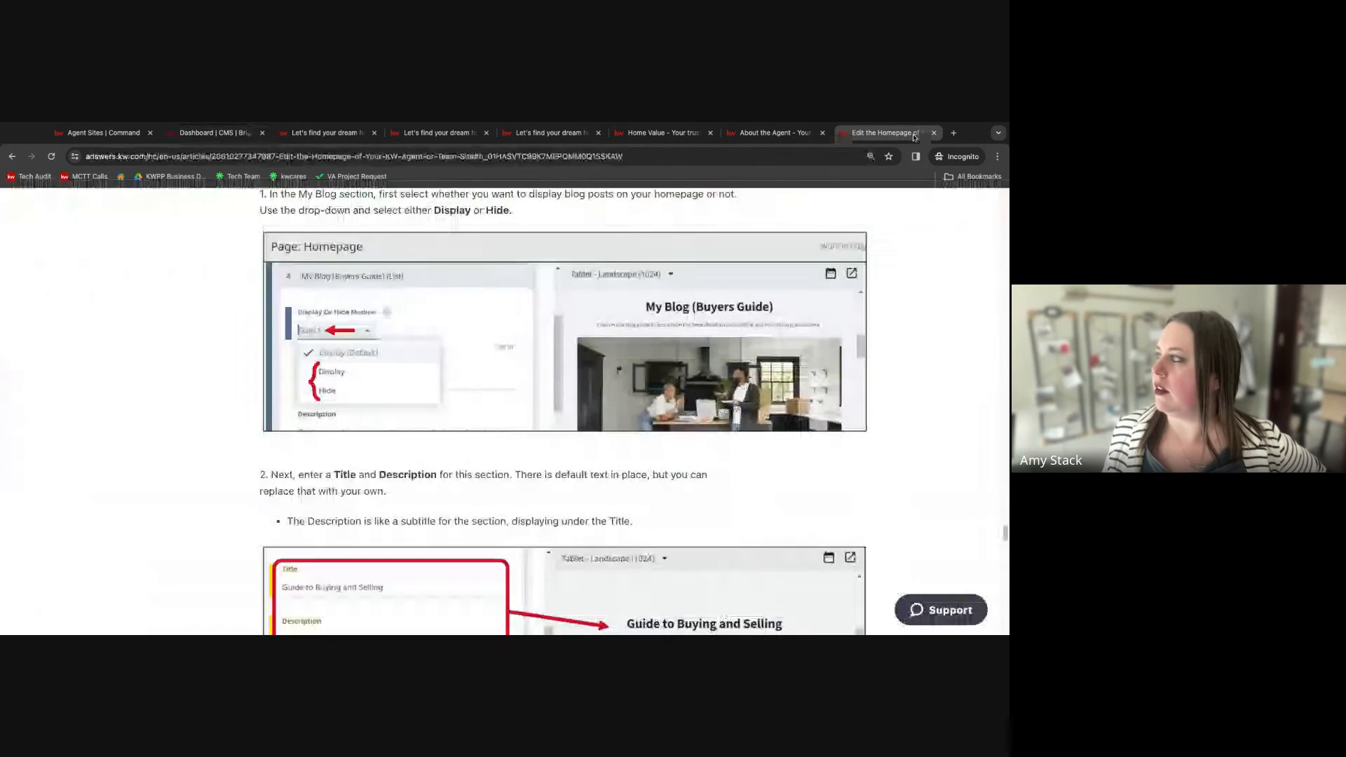
# Switch to the live agent site tab and open its homepage from the agent's name.
pyautogui.click(799, 138)
pyautogui.scroll(10, 600, 335)
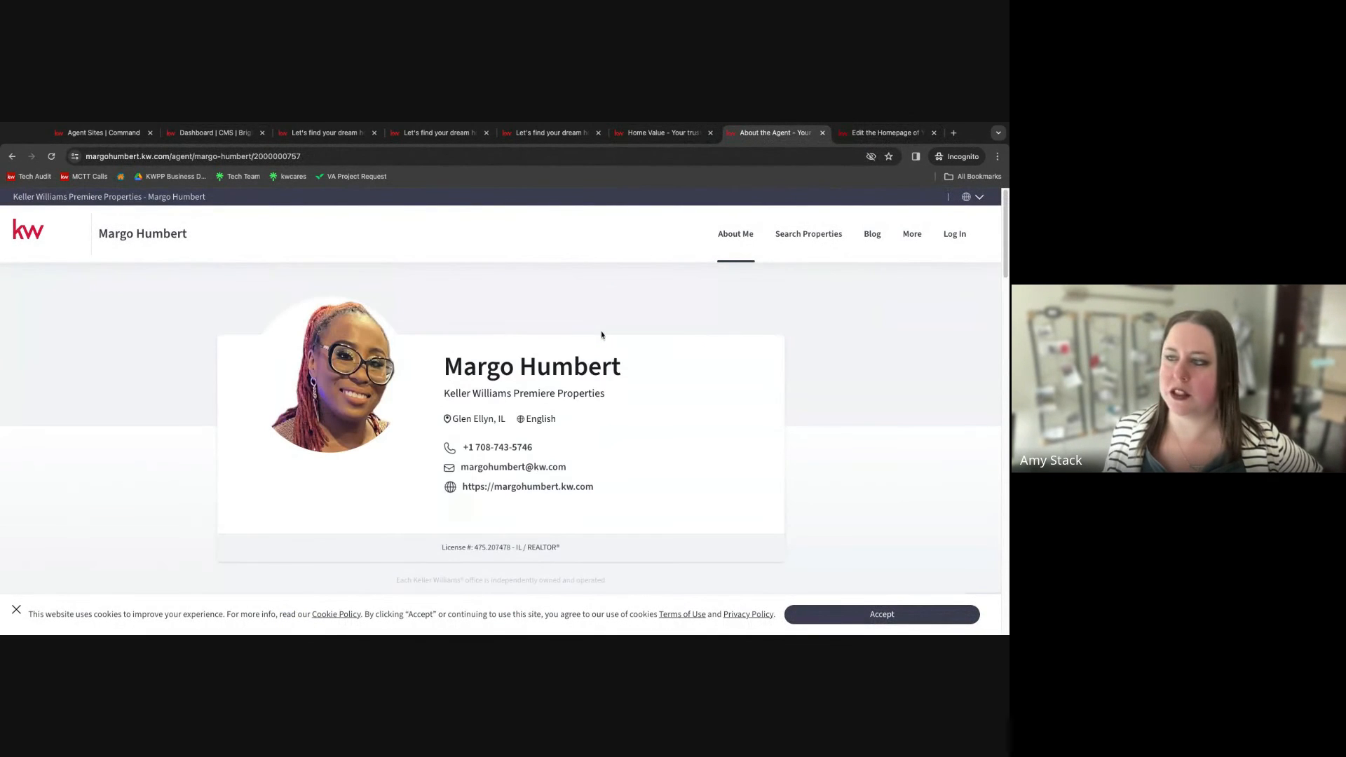
pyautogui.click(149, 234)
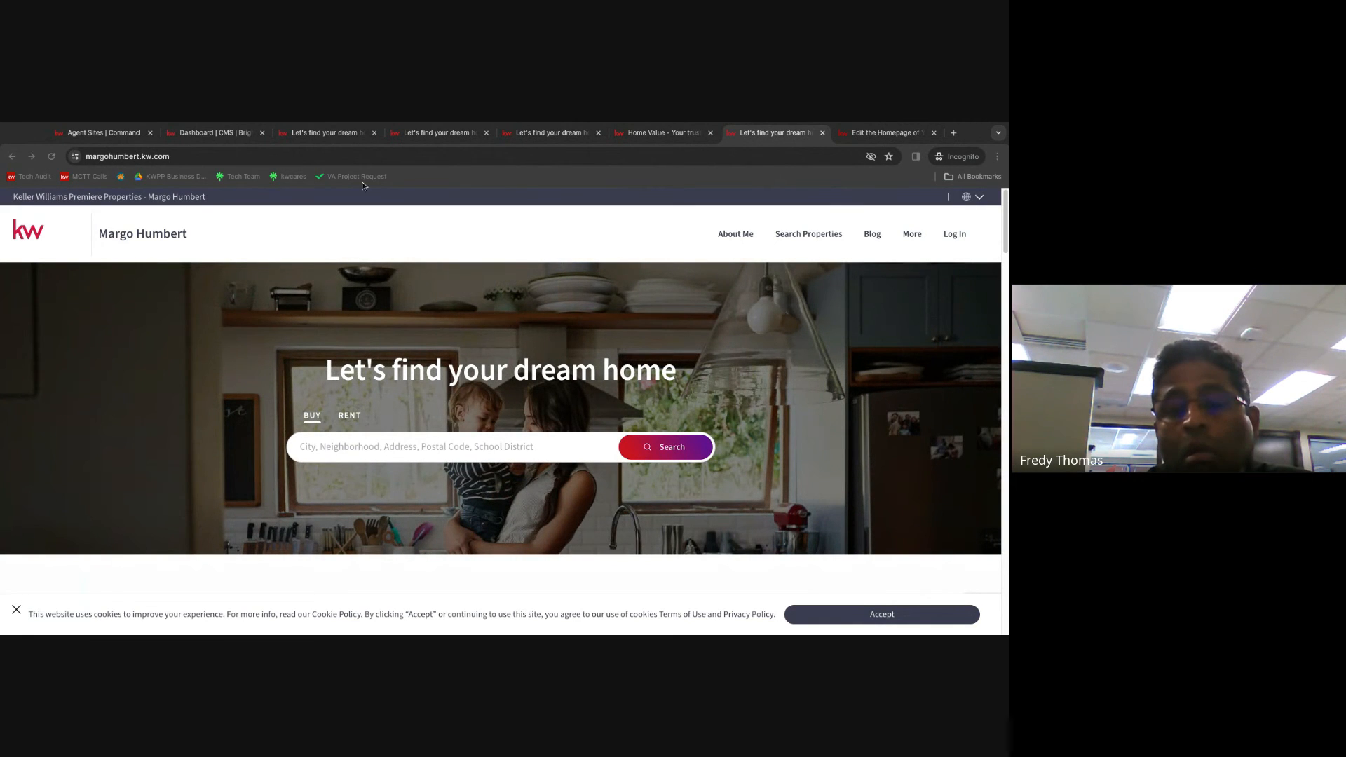
# In another agent site tab, load homesbyjeff.kw.com from a pasted address.
pyautogui.click(439, 136)
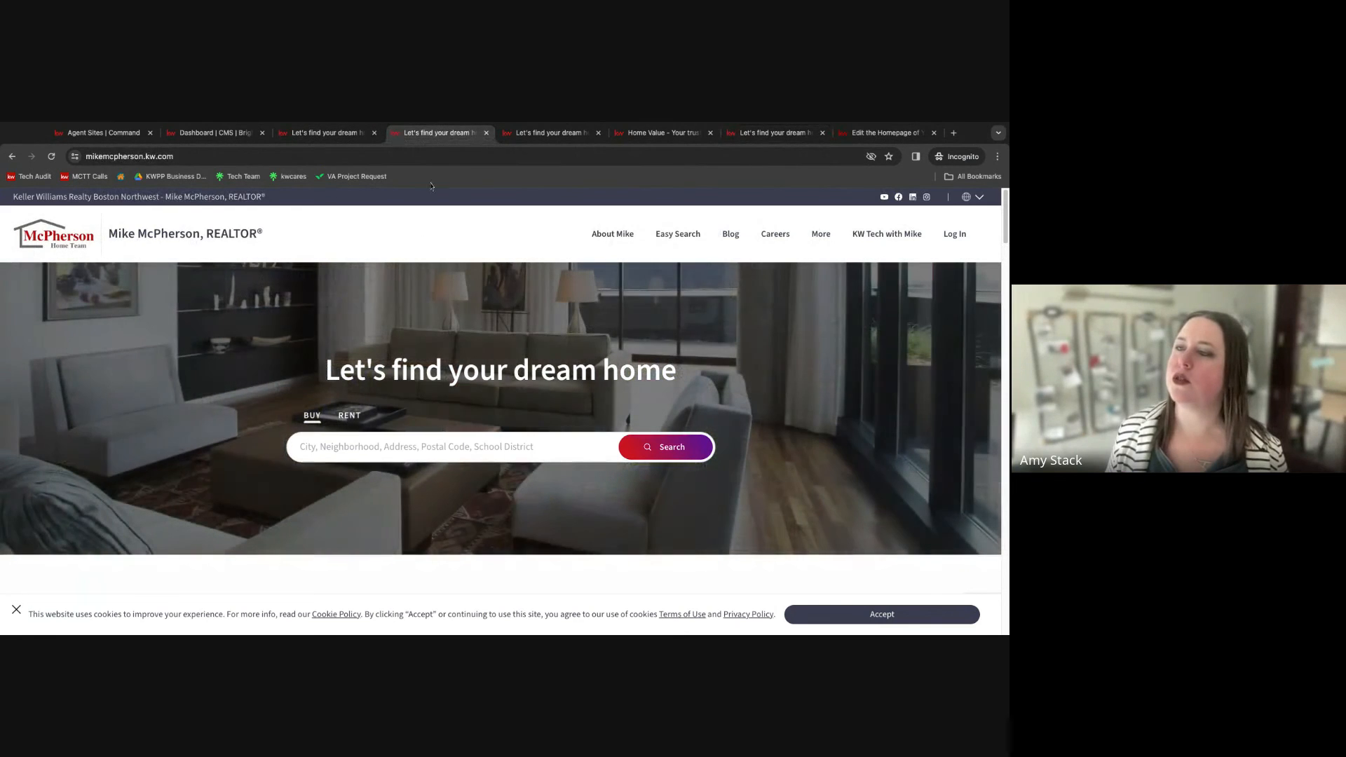
pyautogui.click(346, 157)
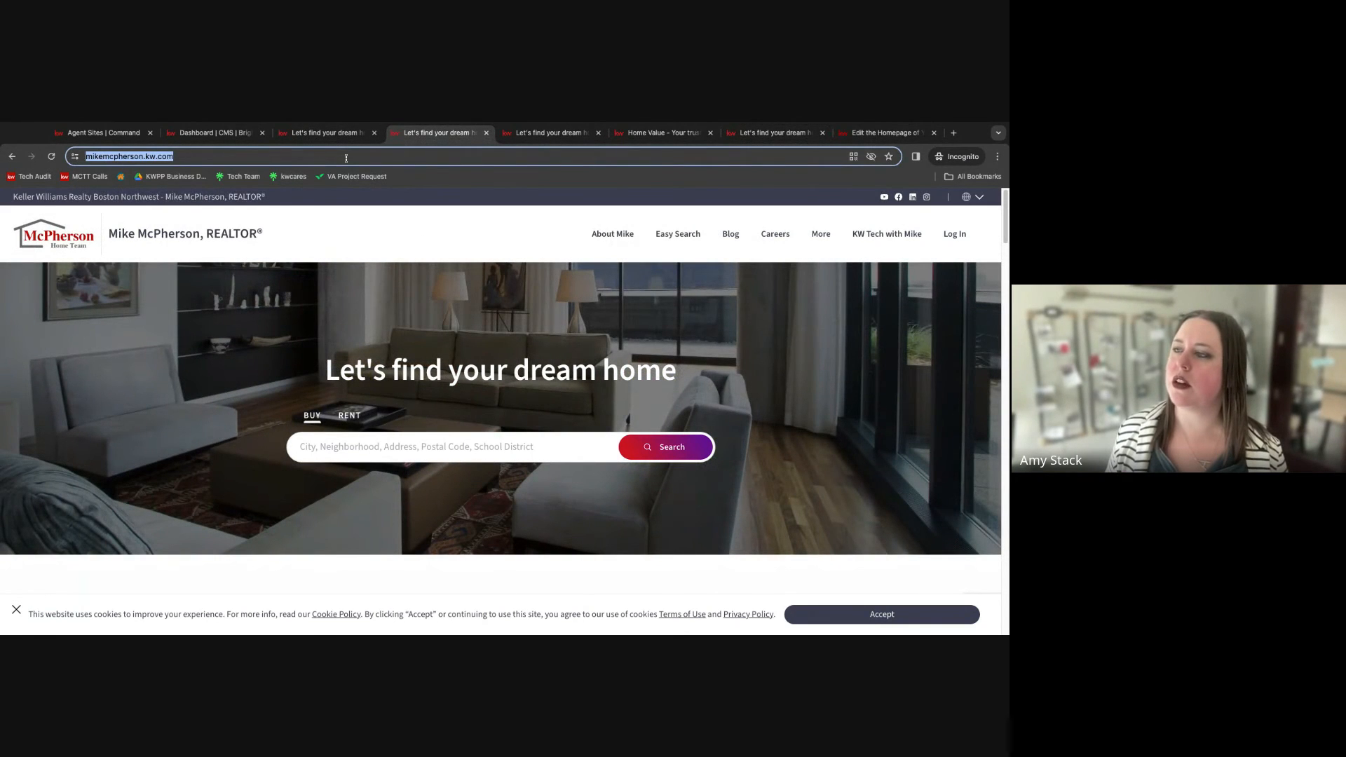
pyautogui.write('https://homesbyjeff.kw.com/')
pyautogui.press('Return')
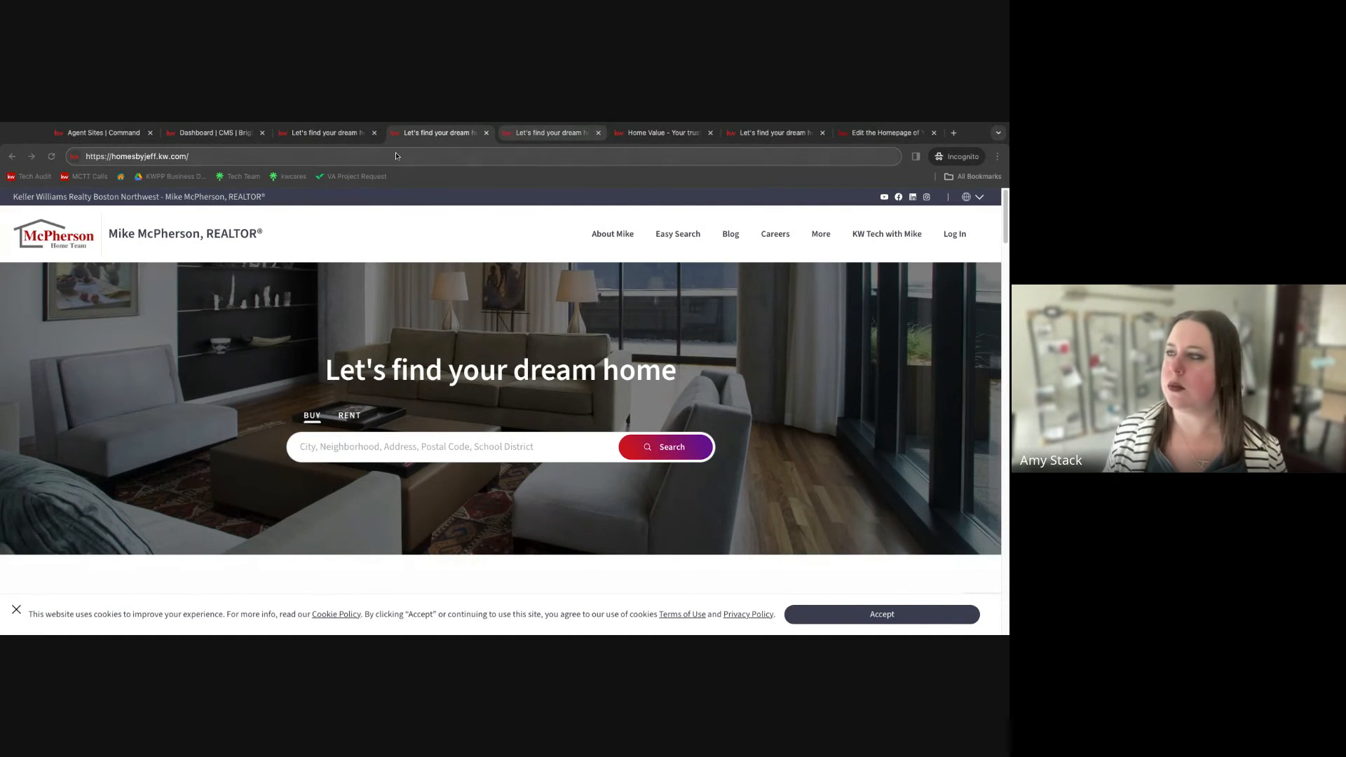
# Switch to the followrick.kw.com tab and reload that site.
pyautogui.click(337, 134)
pyautogui.click(238, 157)
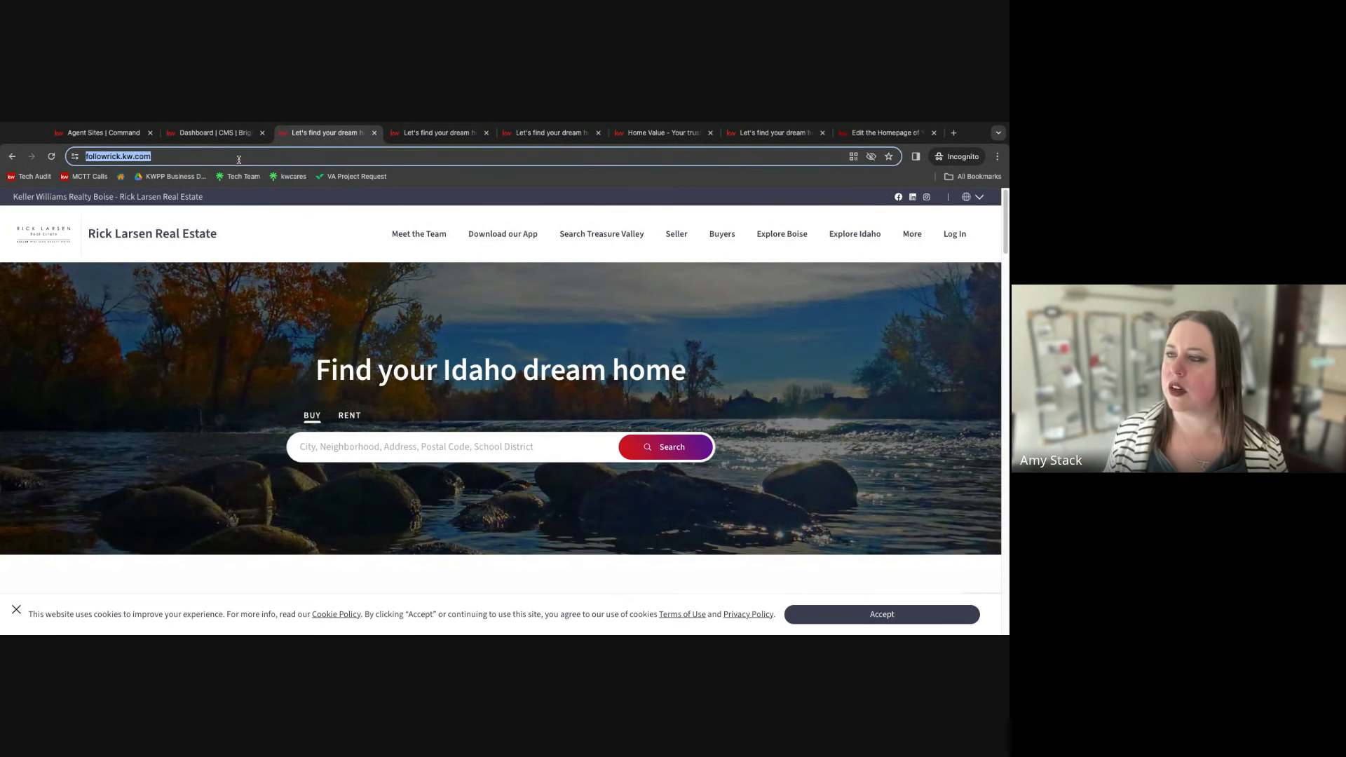
pyautogui.press('Return')
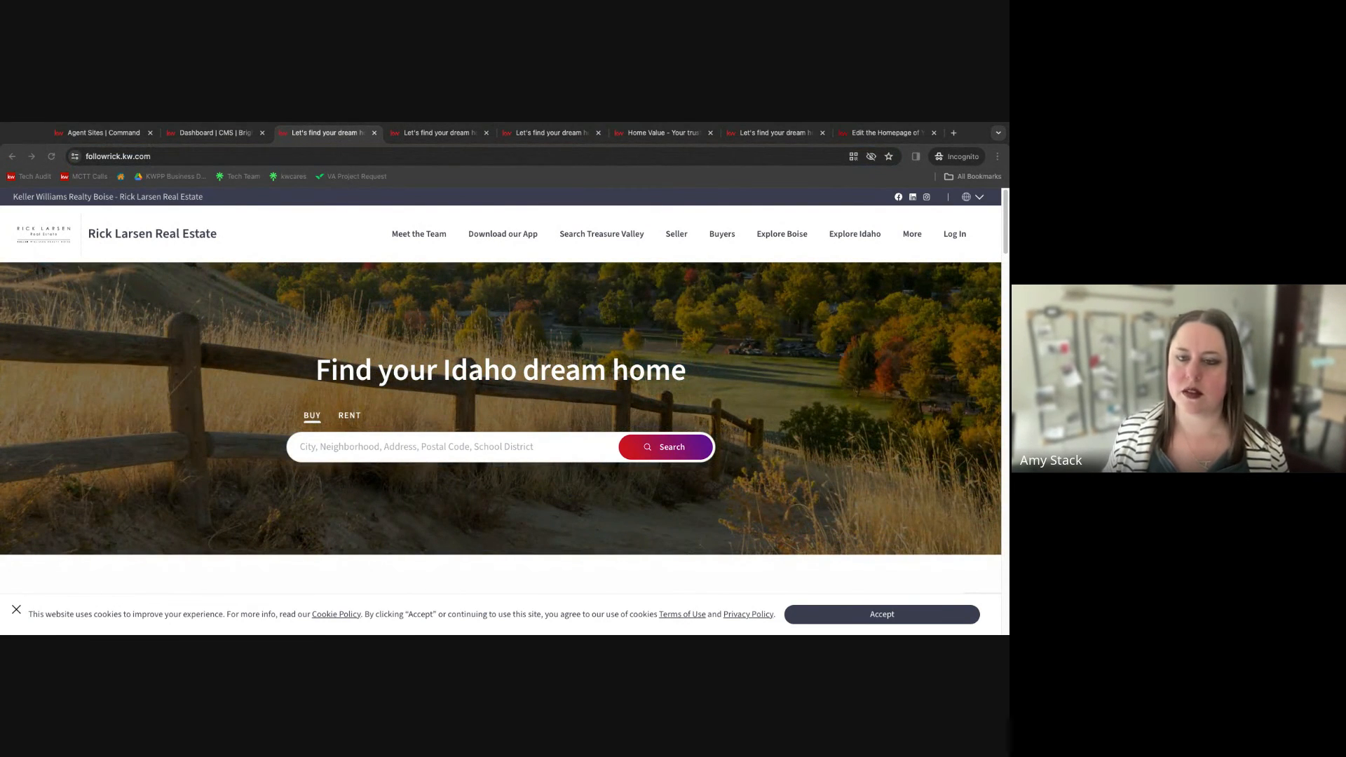
pyautogui.click(434, 132)
pyautogui.click(253, 158)
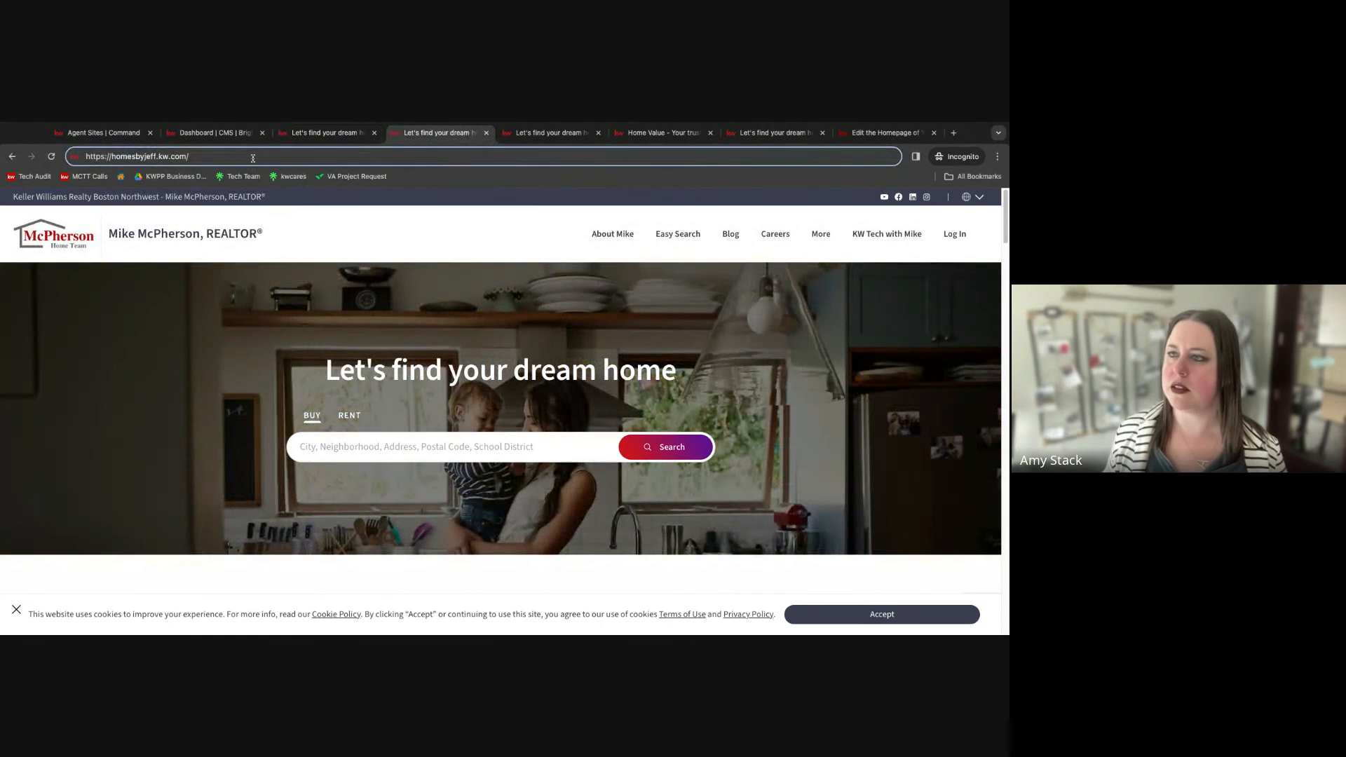
pyautogui.tripleClick(253, 159)
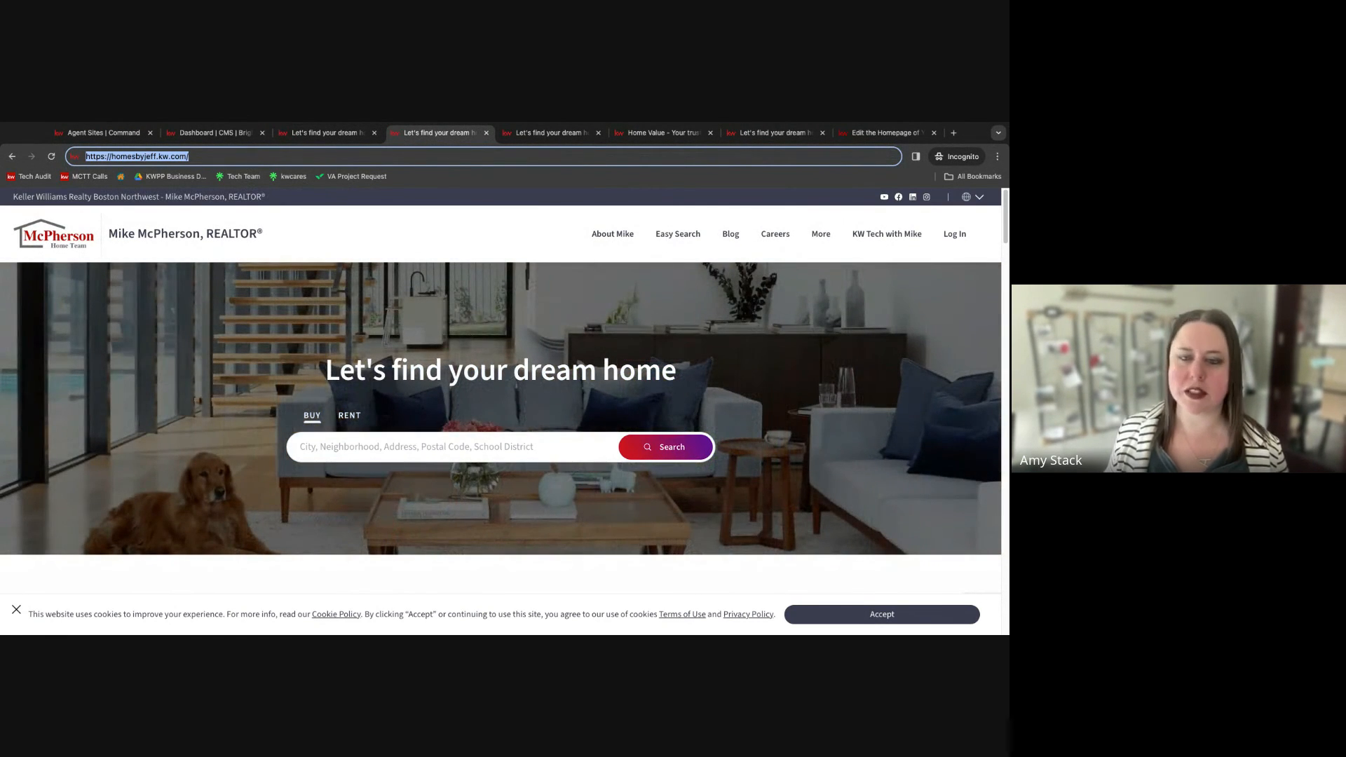
pyautogui.press('super+Tab')
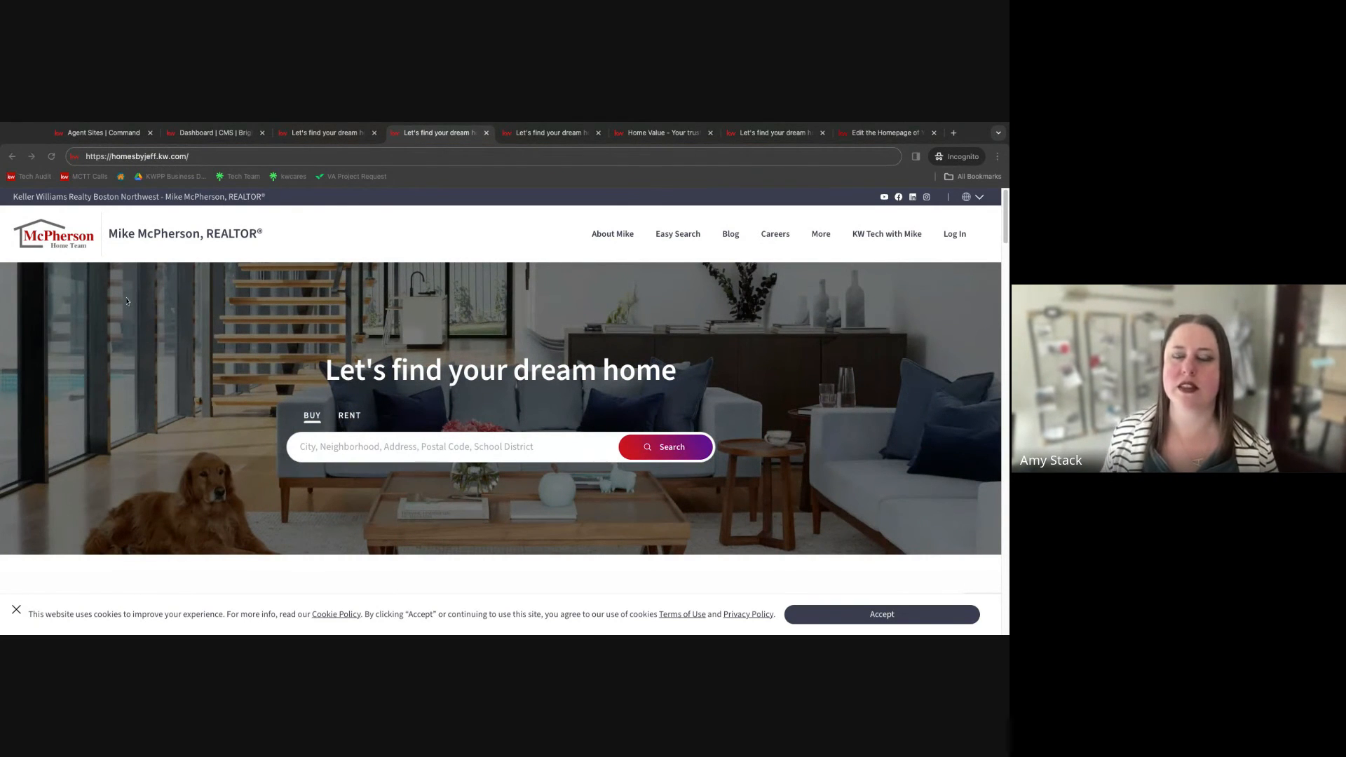
pyautogui.click(550, 133)
pyautogui.click(321, 155)
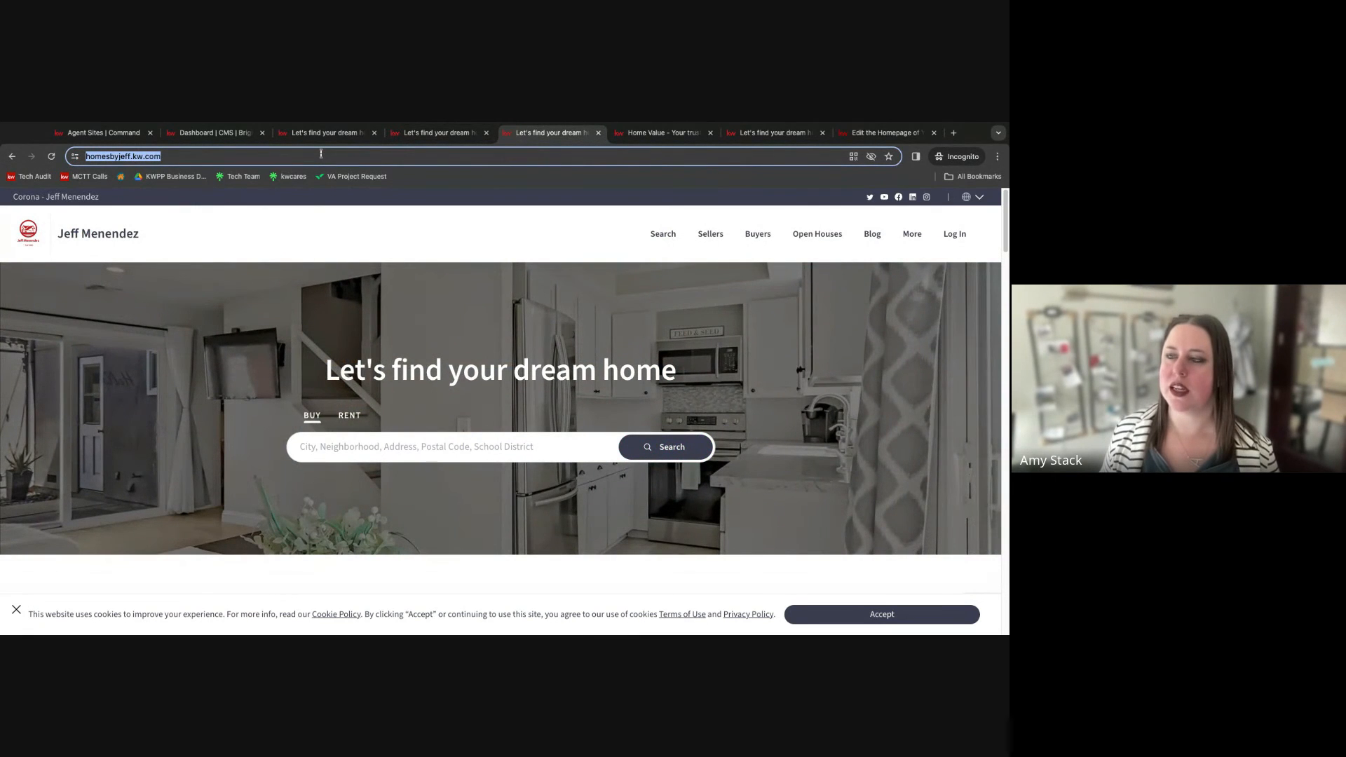
pyautogui.press('super+Tab')
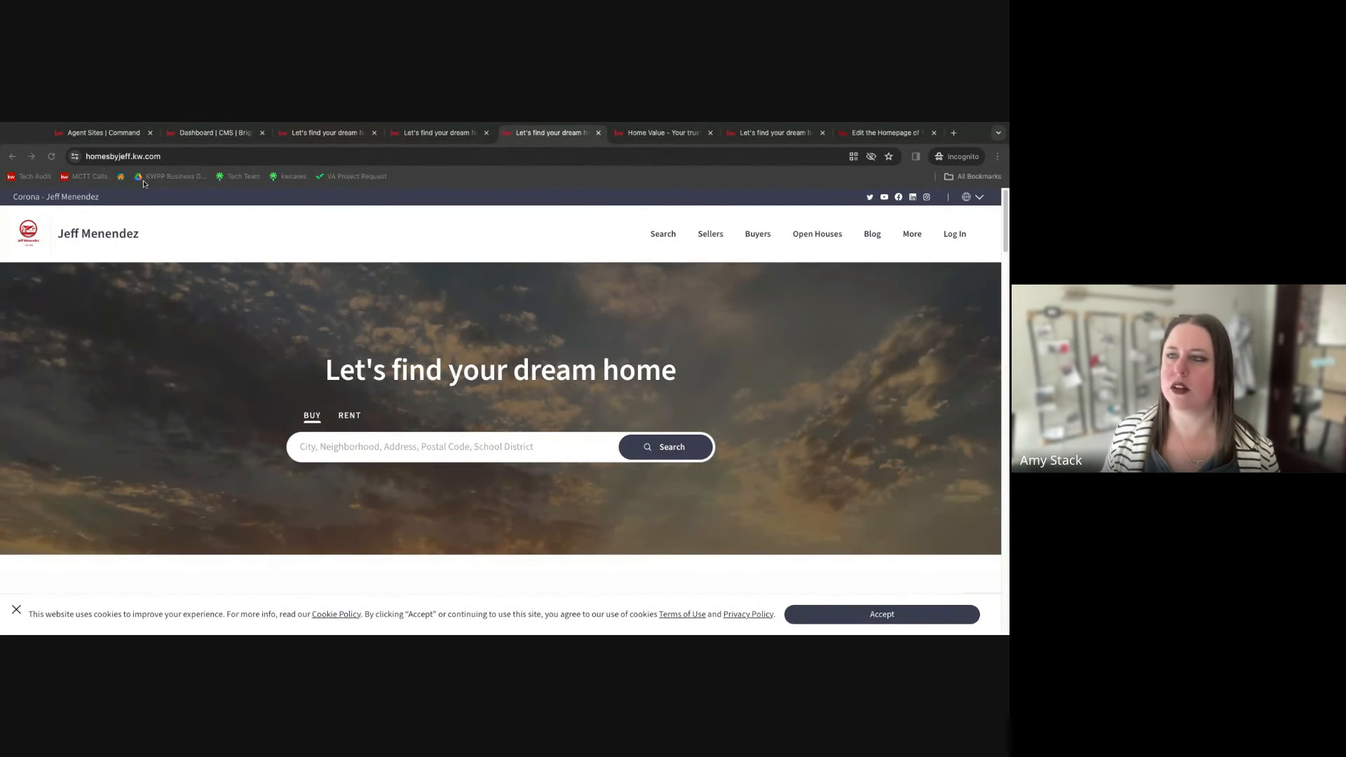
# Open a new tab and load the Tech Team bookmark page.
pyautogui.click(956, 135)
pyautogui.click(955, 135)
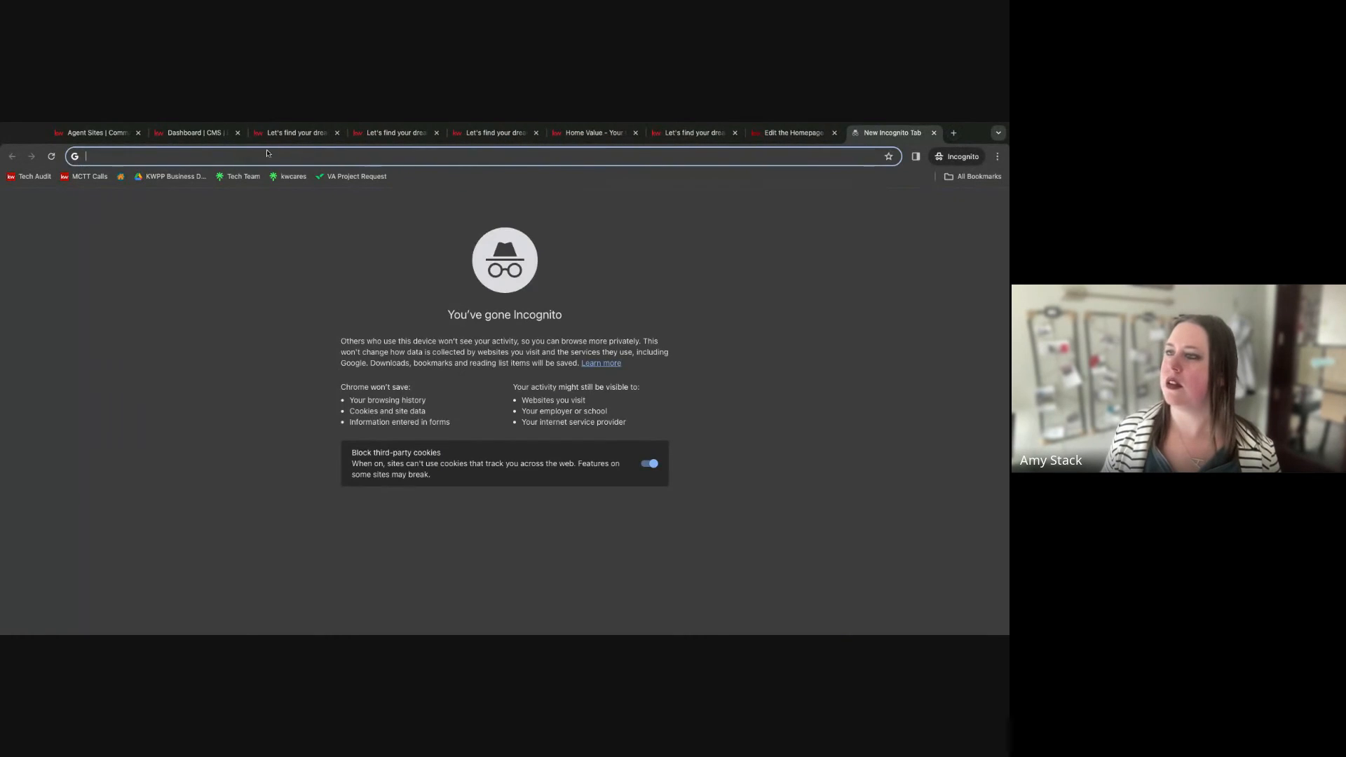
pyautogui.click(238, 176)
pyautogui.click(190, 153)
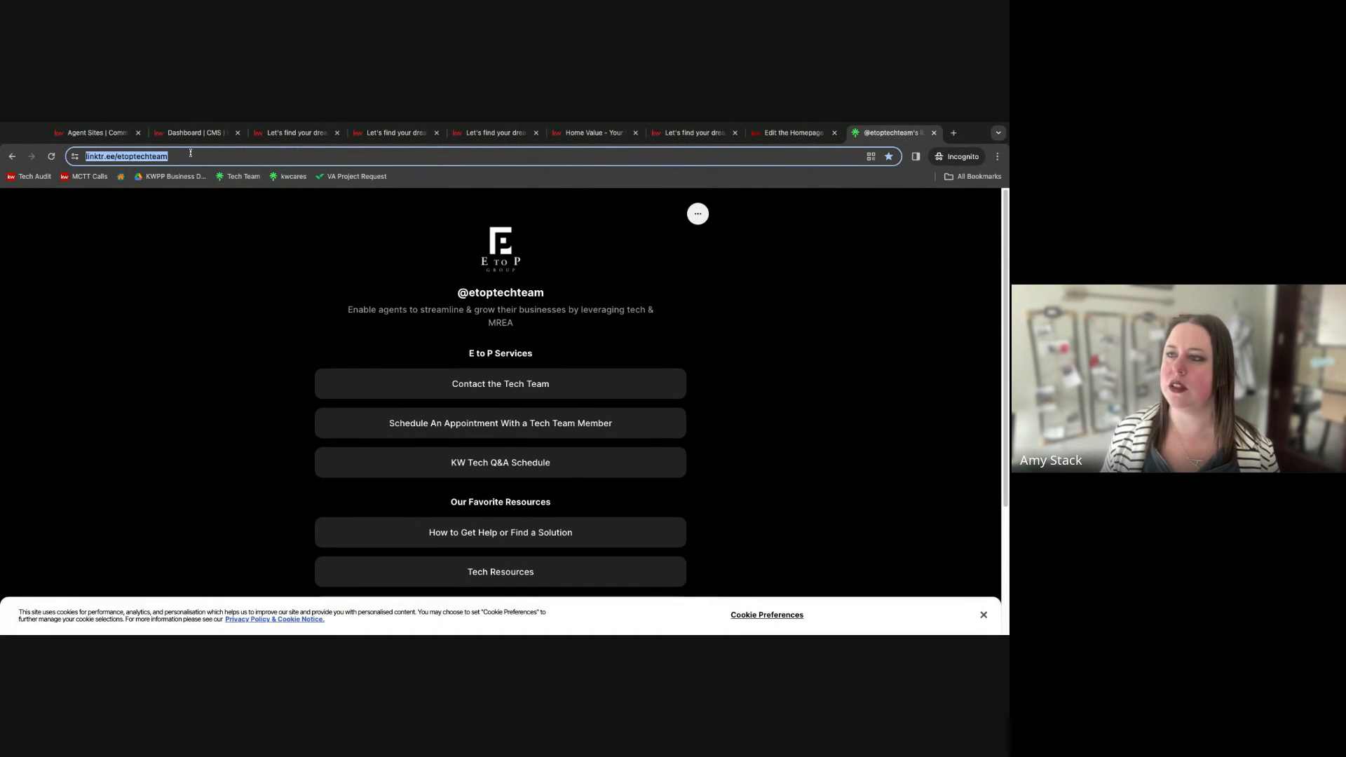
pyautogui.press('super+Tab')
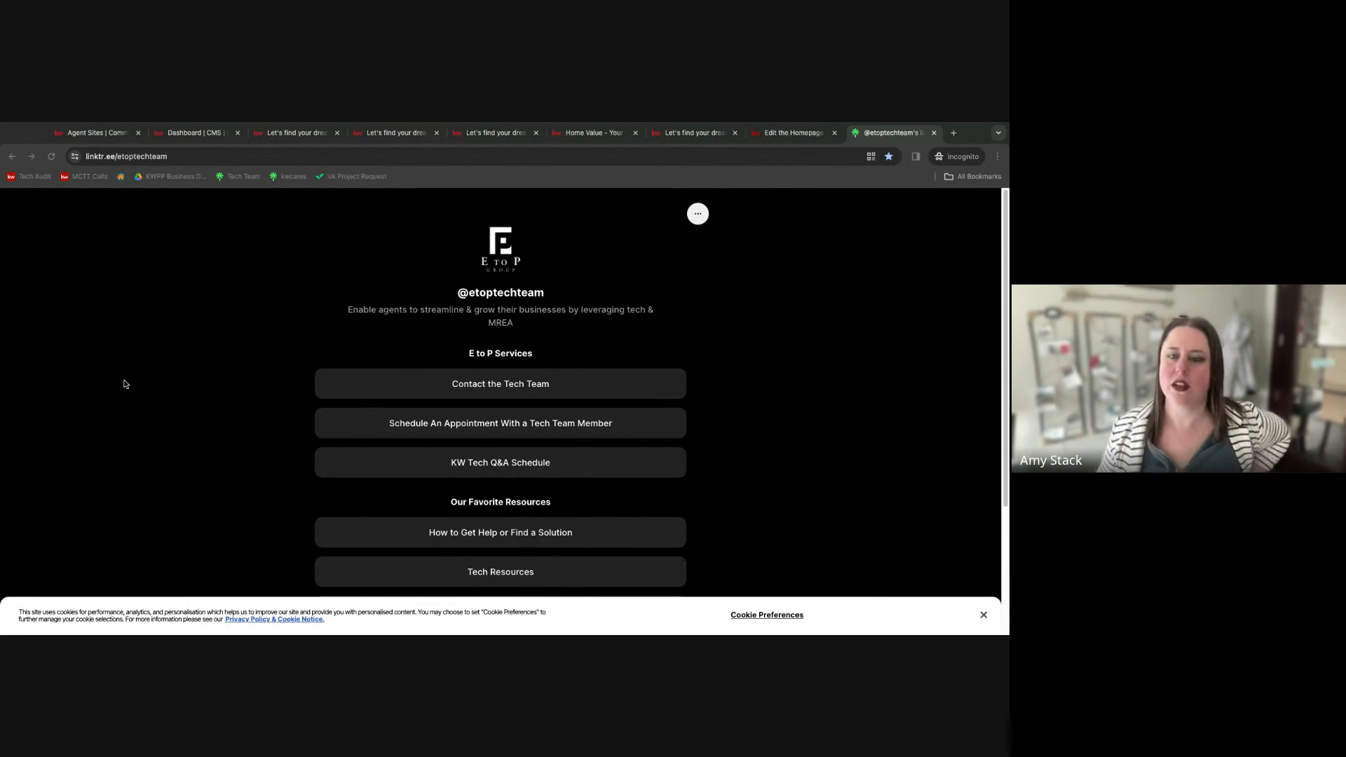
# Open the Contact the Tech Team link on the Tech Team page.
pyautogui.scroll(-1, 375, 374)
pyautogui.scroll(-1, 368, 368)
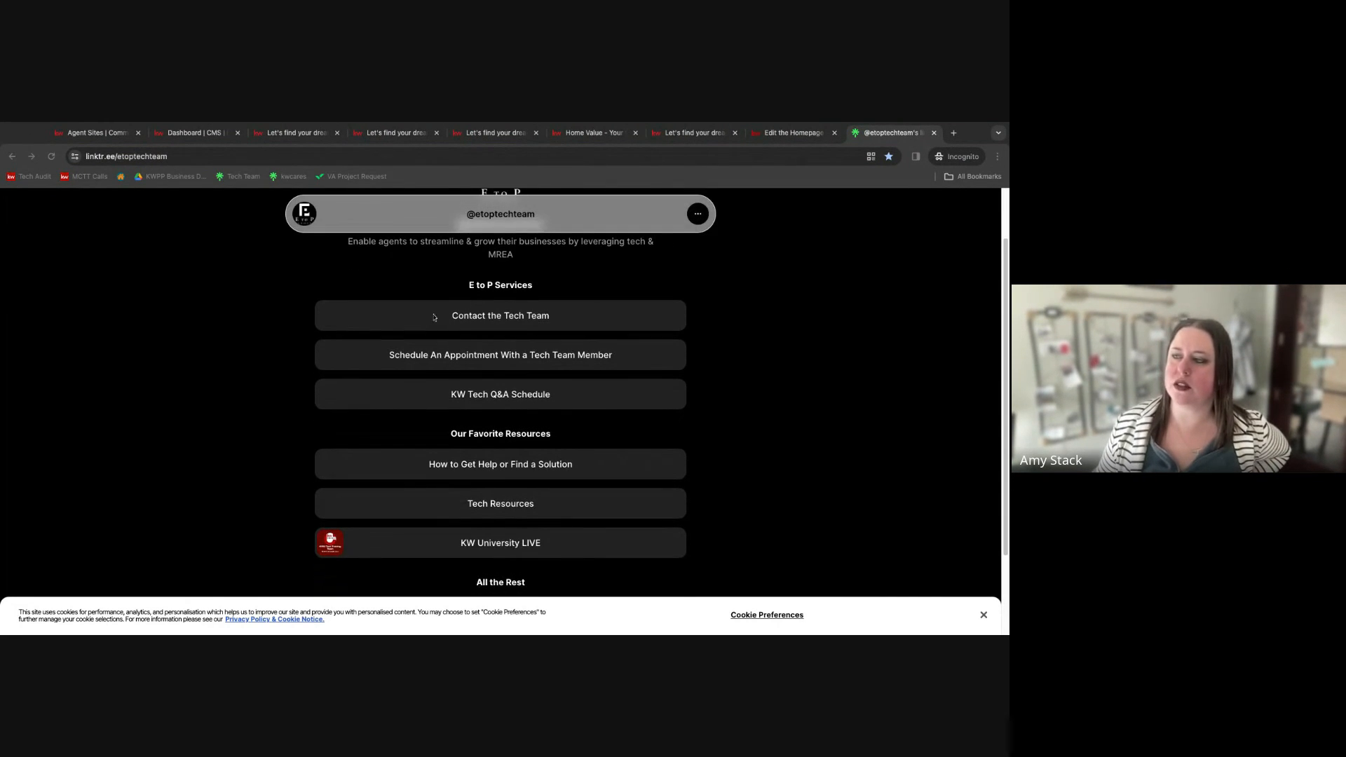
pyautogui.click(470, 316)
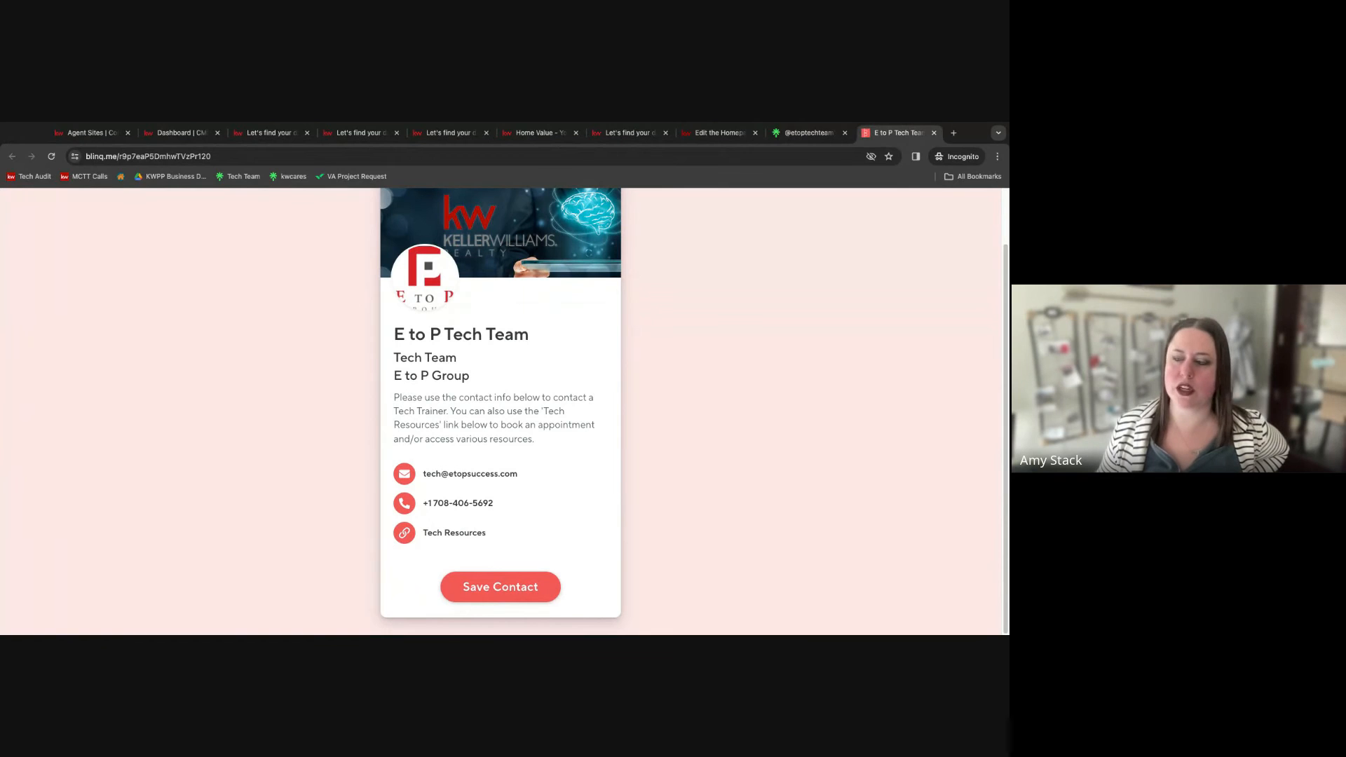
# Return to the Tech Team page, open Schedule An Appointment With a Tech Team Member and dismiss the cookie notice.
pyautogui.click(806, 132)
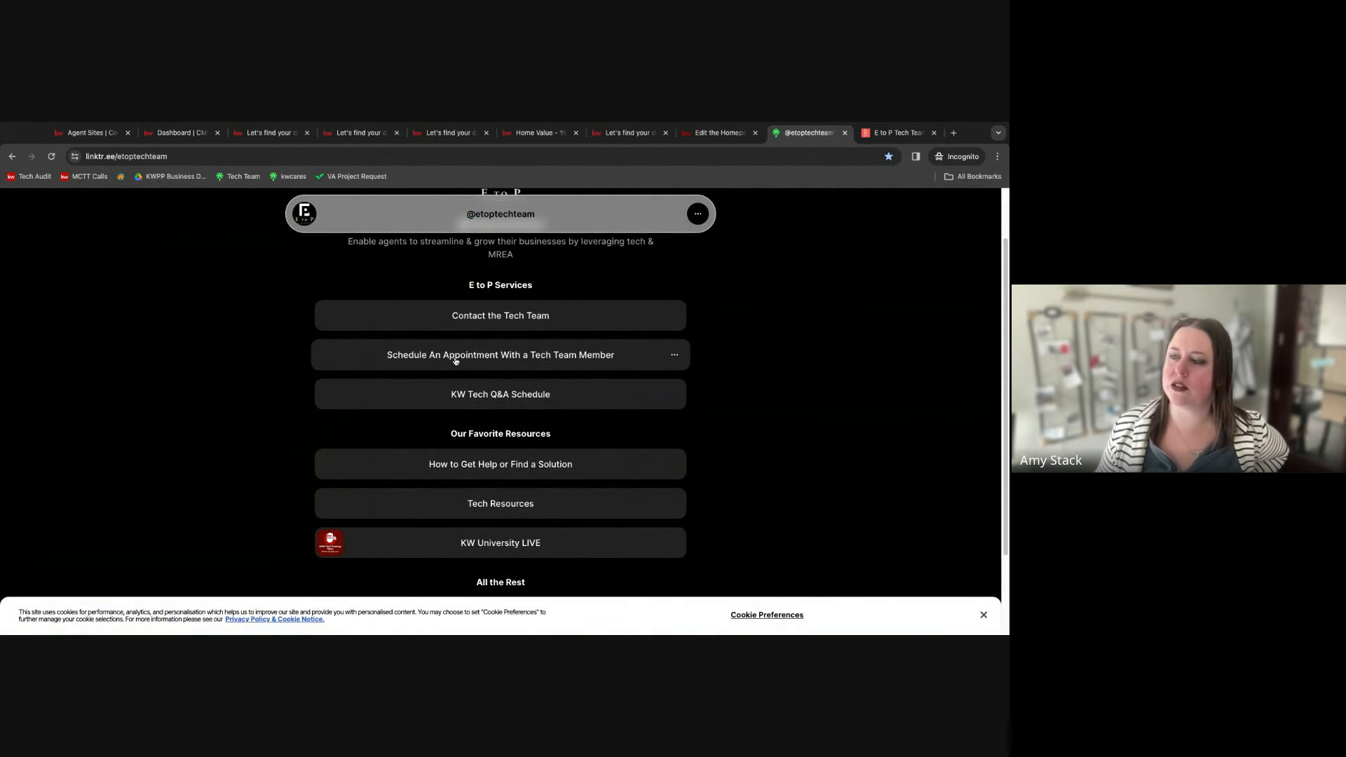
pyautogui.click(455, 355)
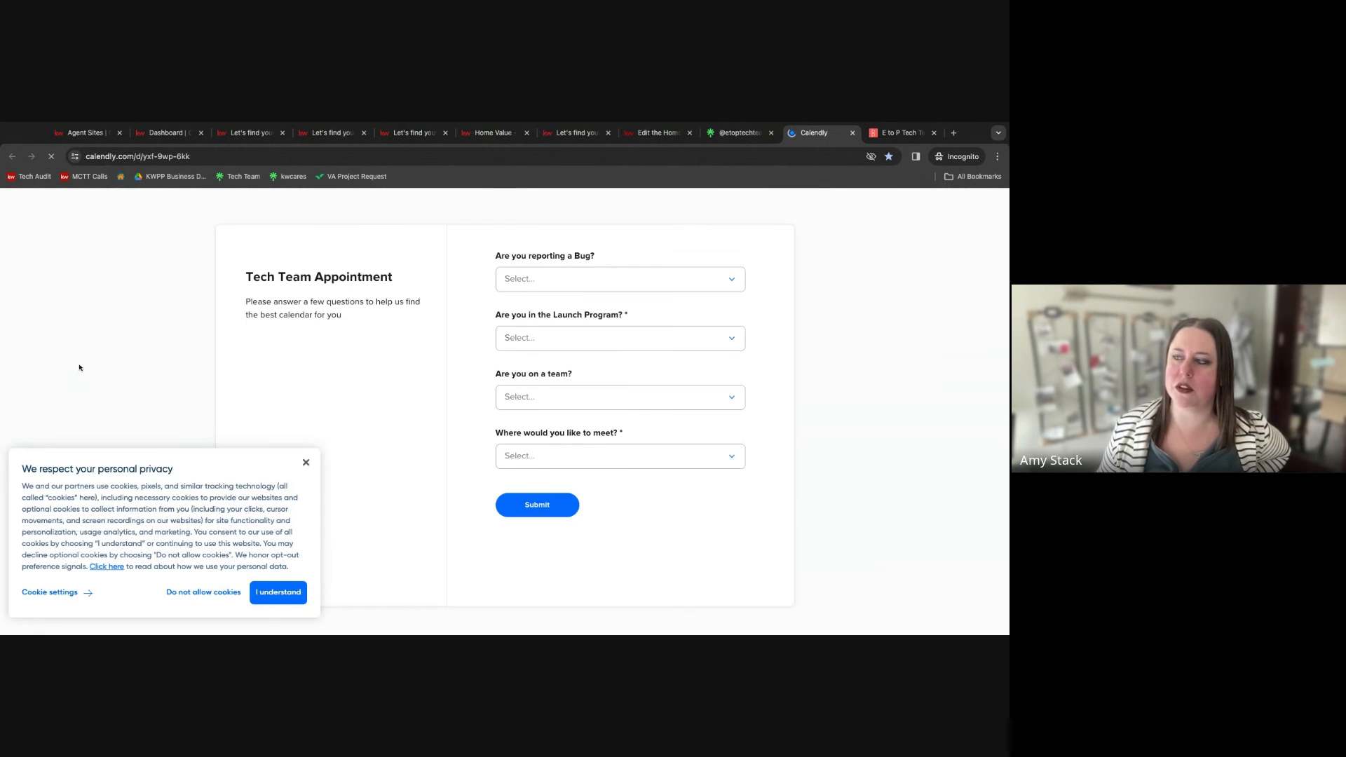
pyautogui.click(306, 462)
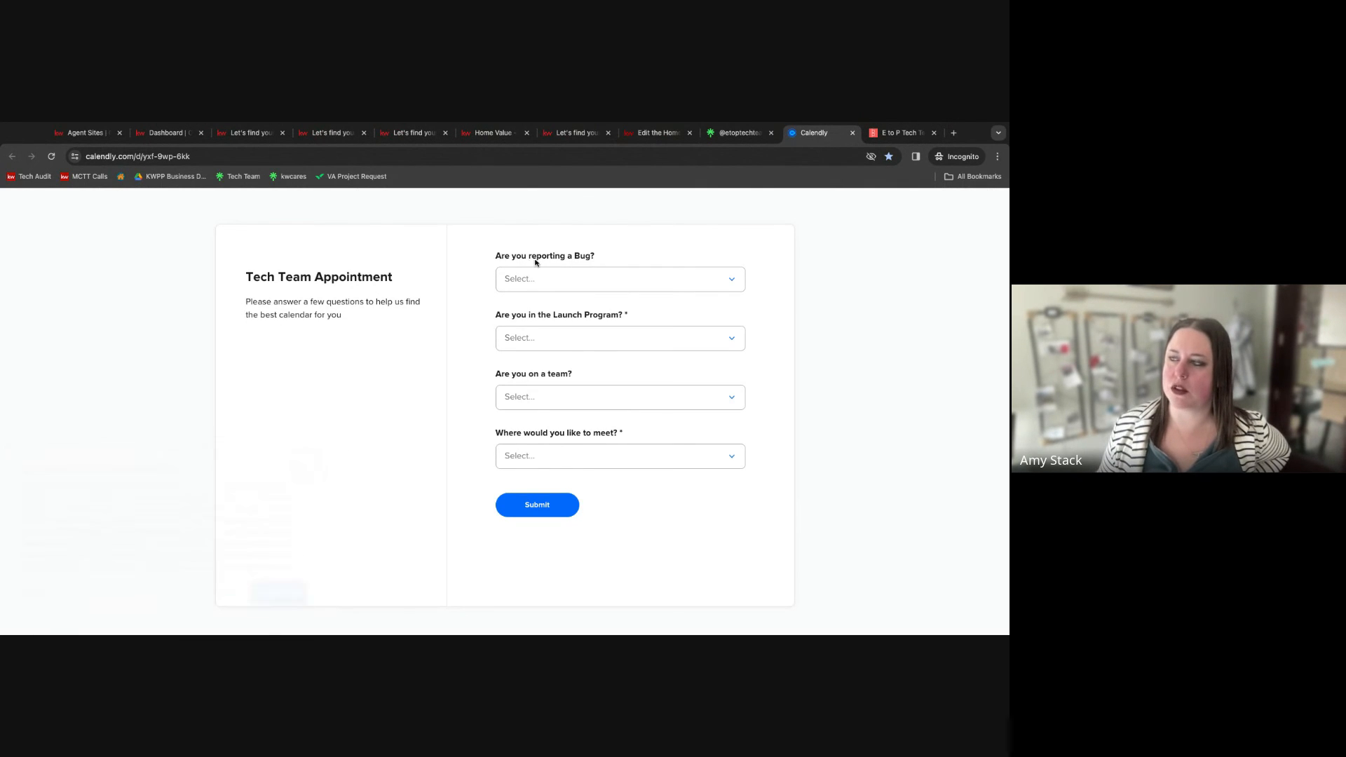
# Answer the Tech Team Appointment questions with No, No, No and Virtual (Google Meet), then submit.
pyautogui.click(537, 279)
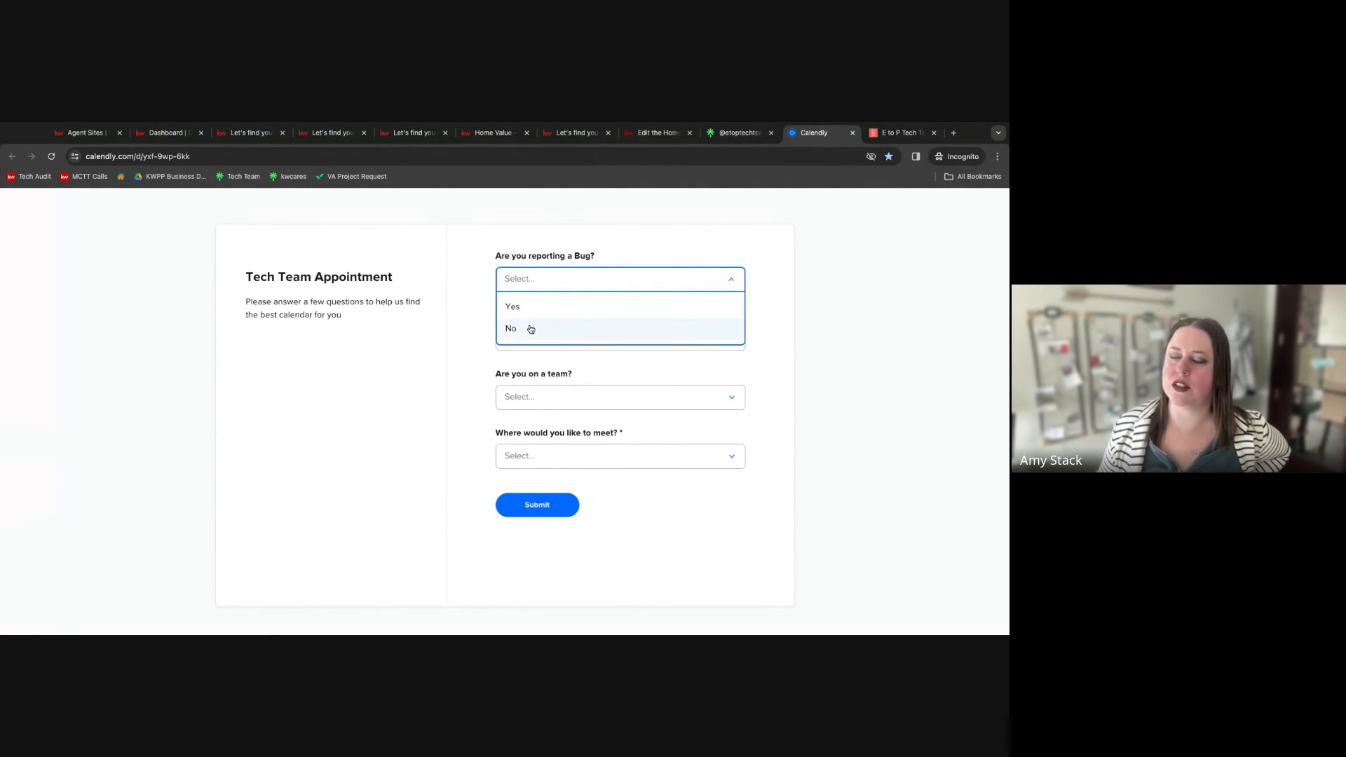
pyautogui.click(530, 328)
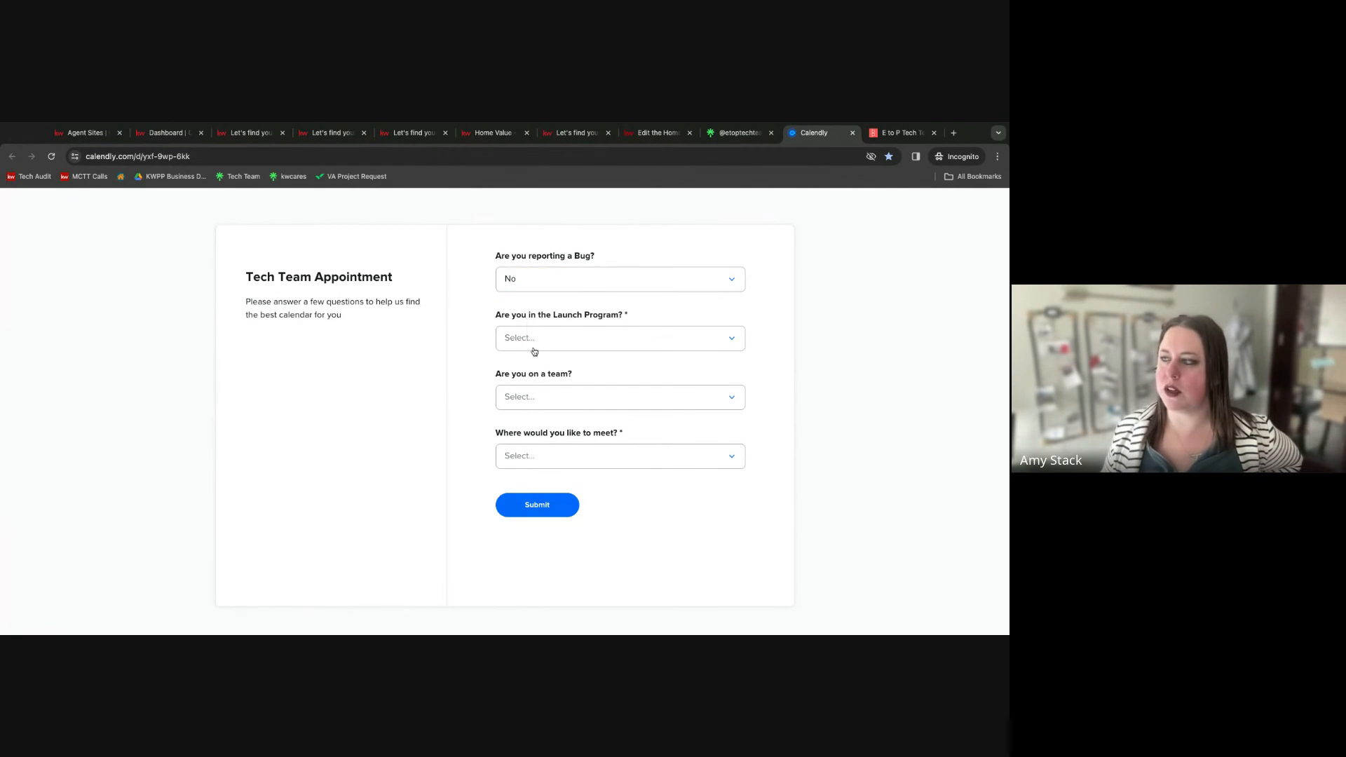
pyautogui.click(534, 345)
pyautogui.click(529, 387)
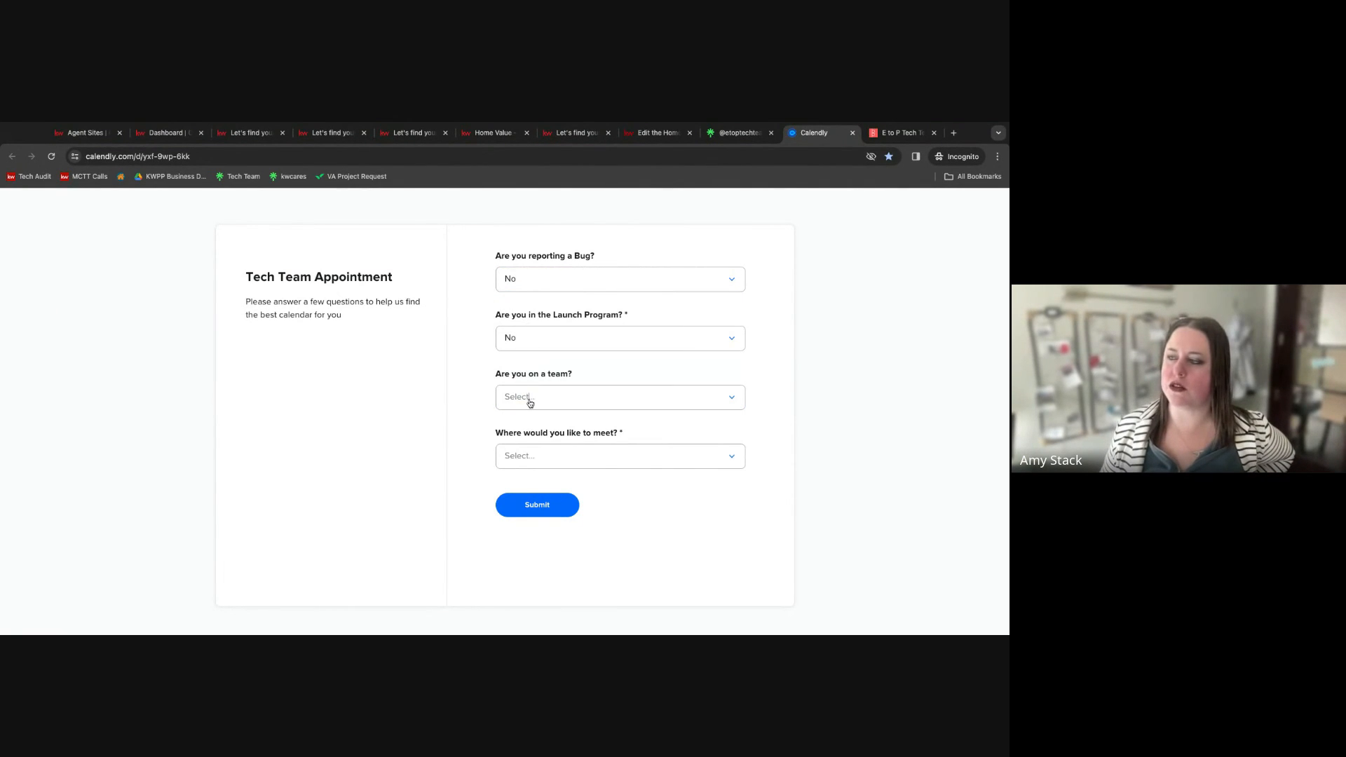
pyautogui.click(530, 398)
pyautogui.click(522, 446)
pyautogui.click(523, 459)
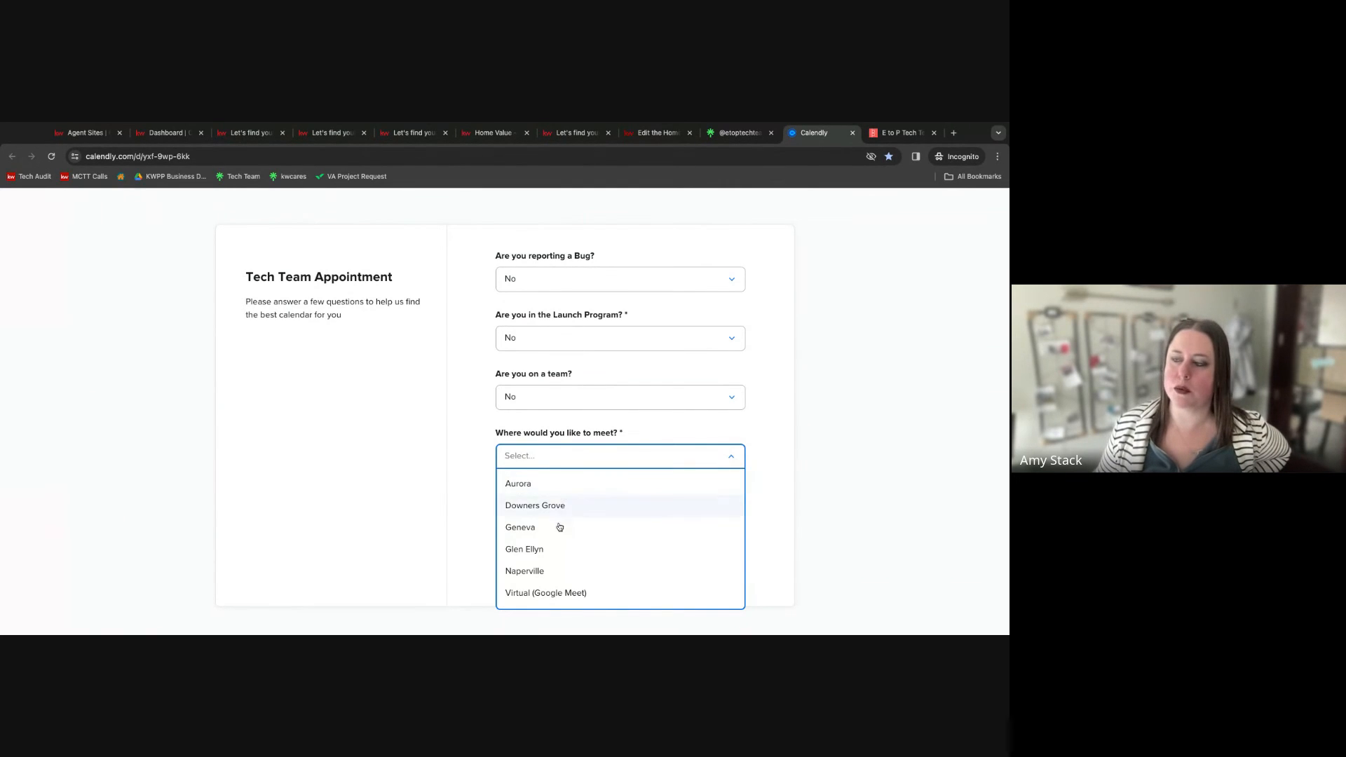
pyautogui.click(517, 593)
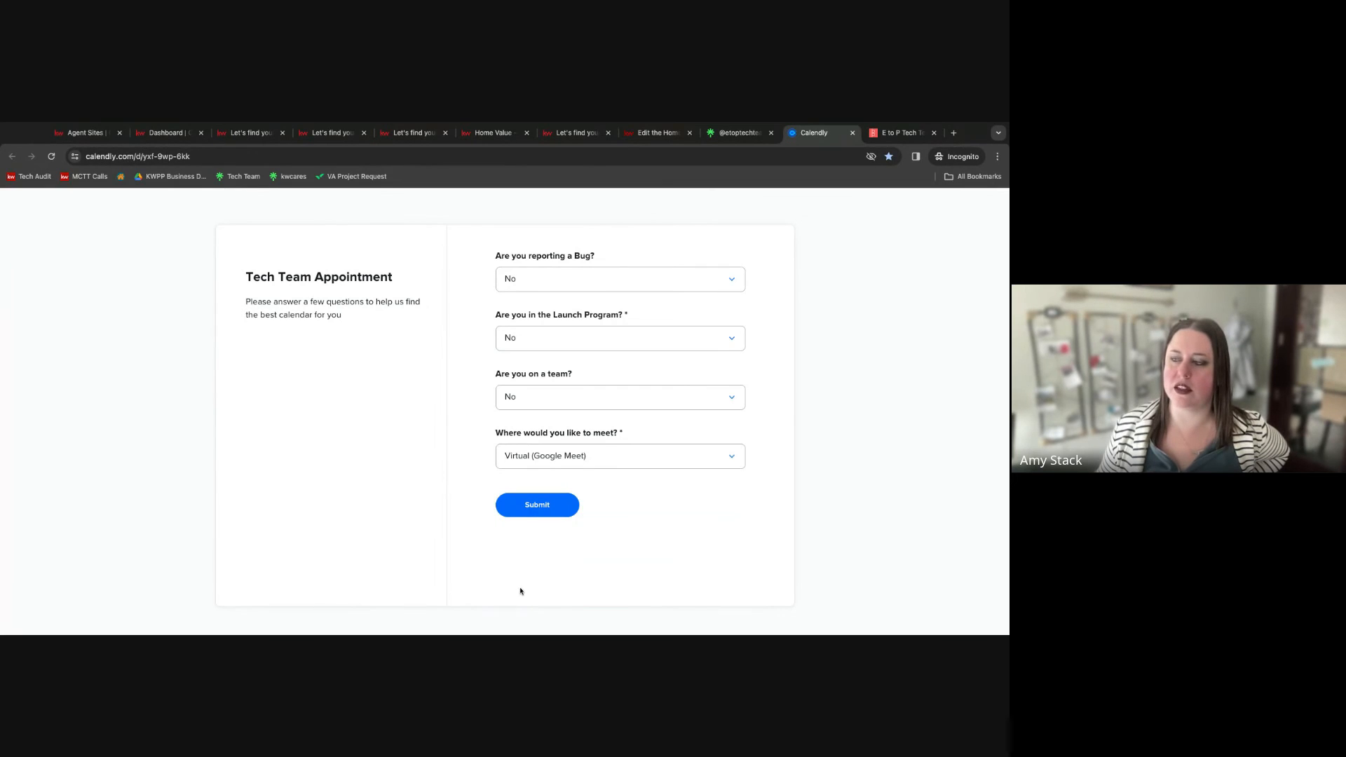
pyautogui.click(545, 506)
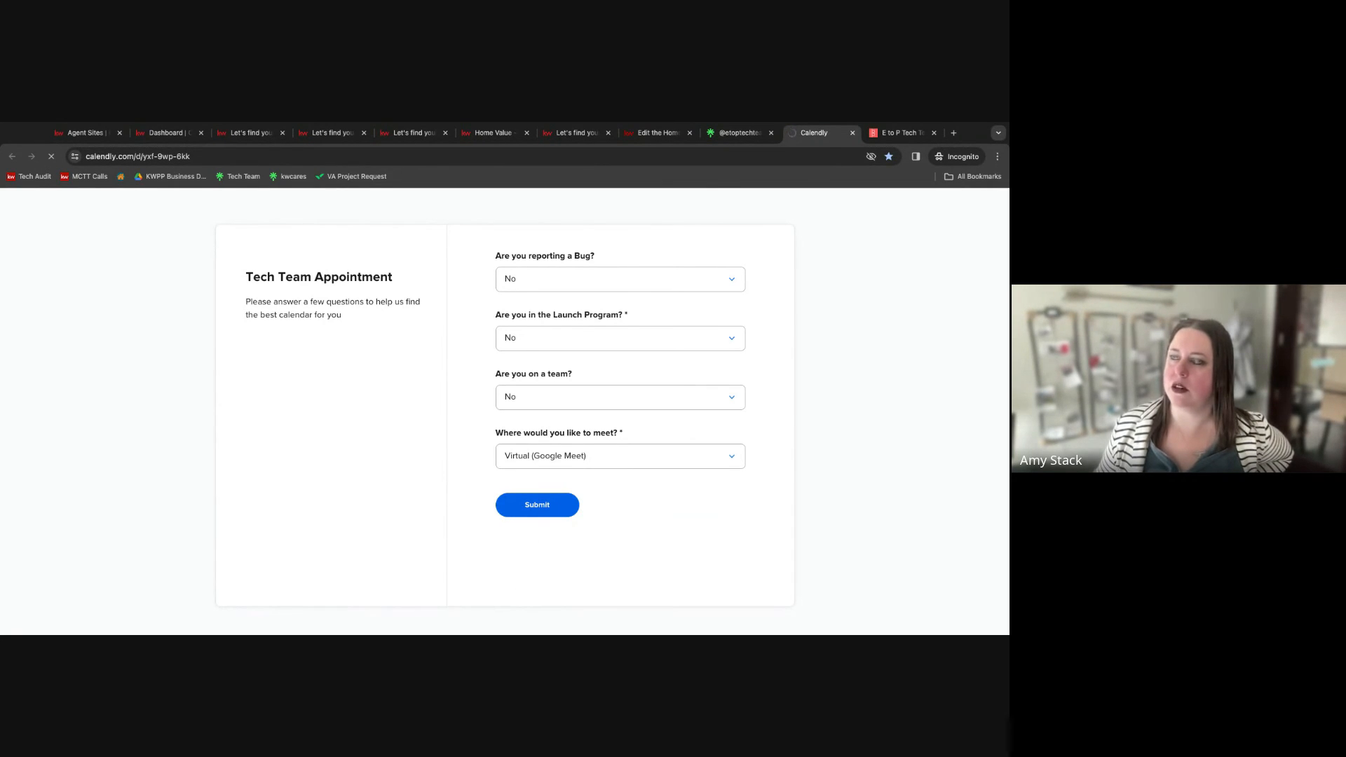
# Pick Tuesday, April 2, 2024 at 2:00pm for the 30-minute Google Meet and continue to the booking details.
pyautogui.click(771, 132)
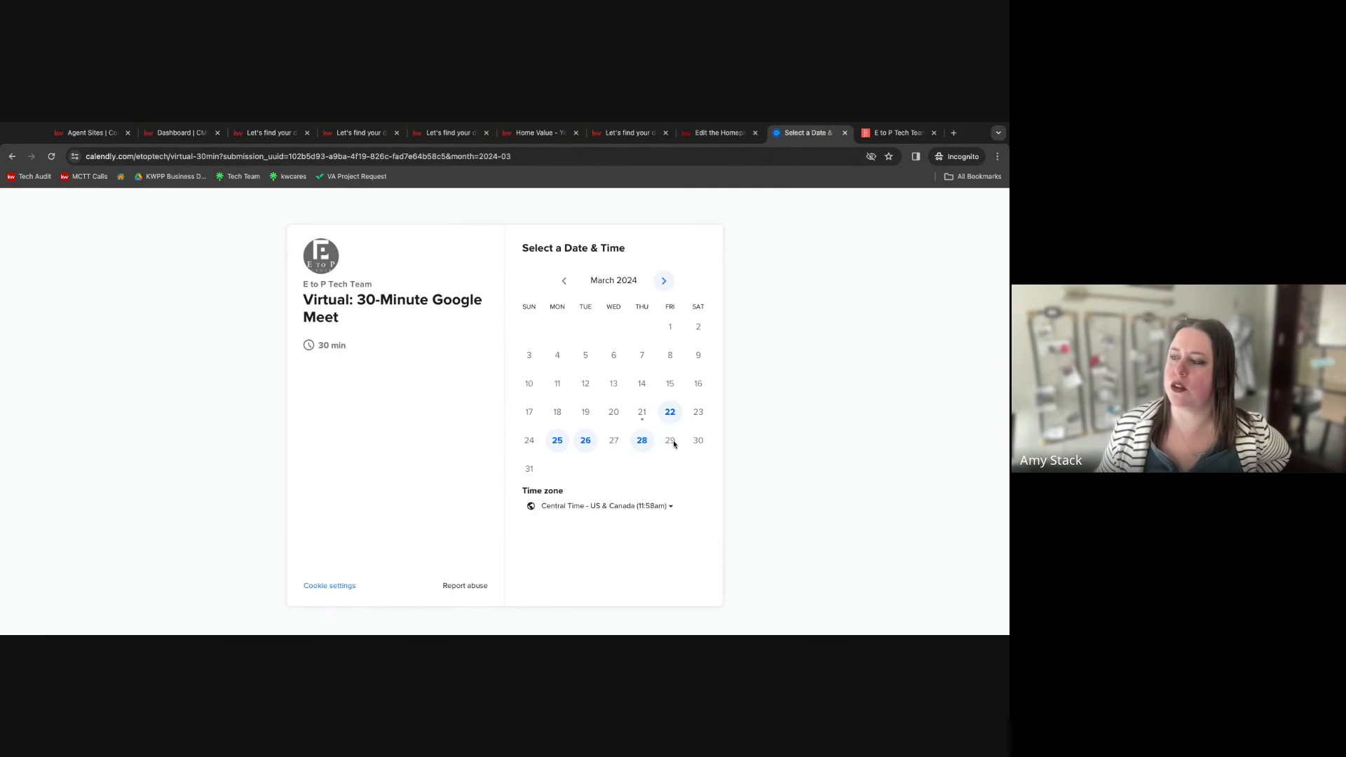
pyautogui.click(663, 281)
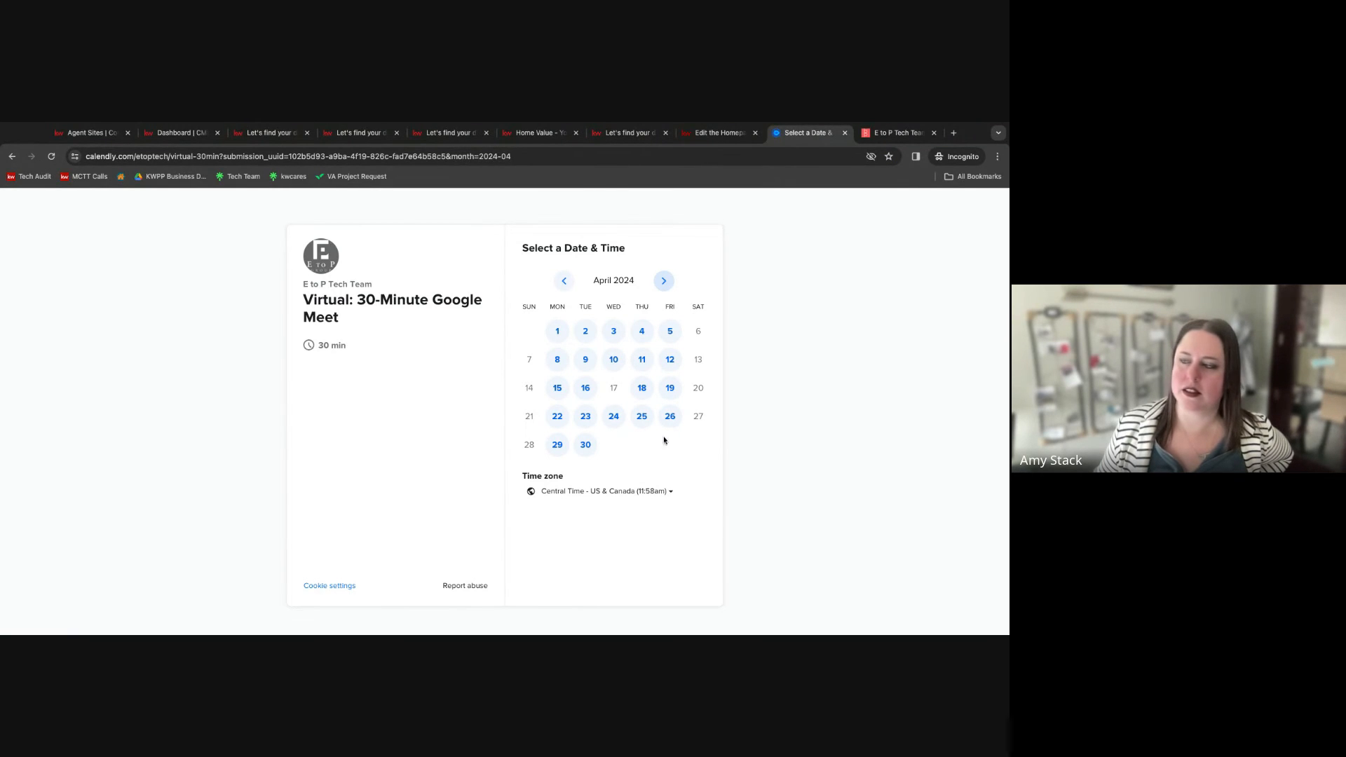
pyautogui.click(585, 331)
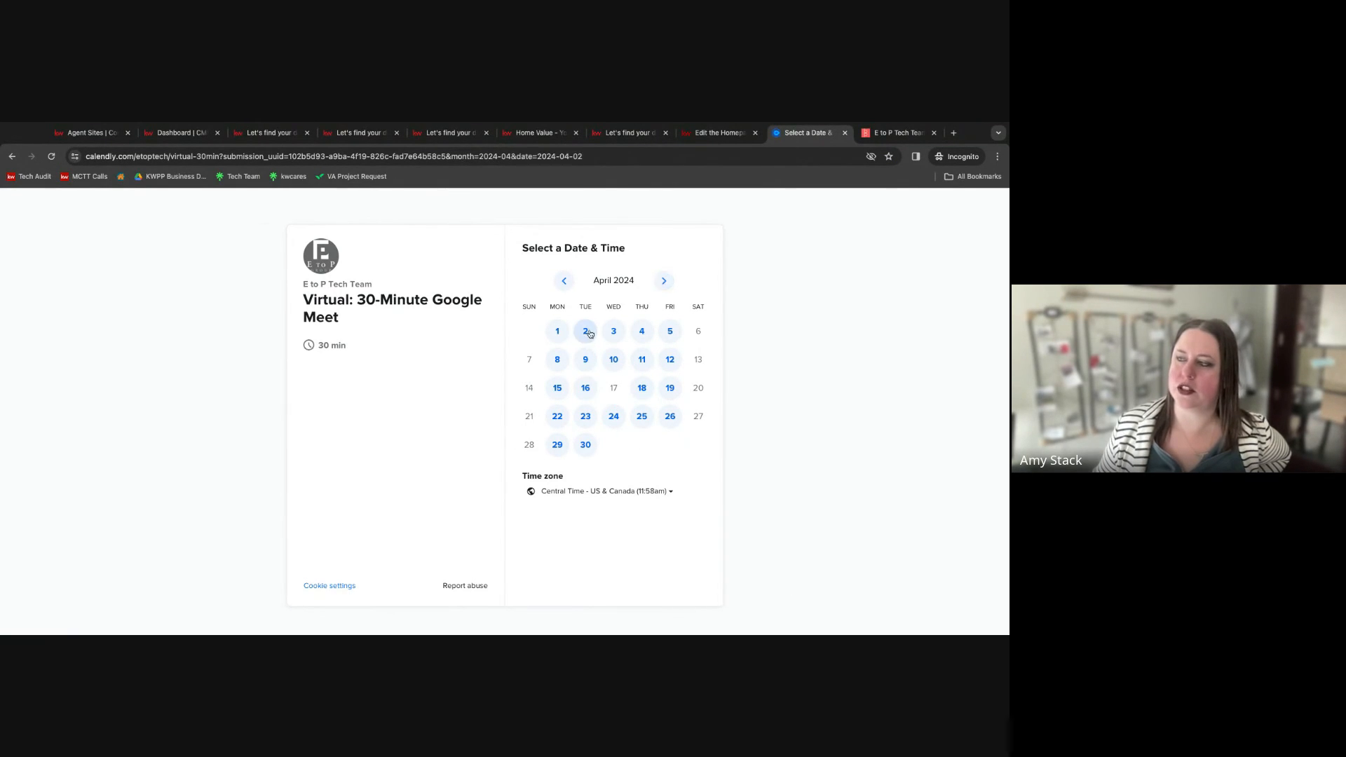
pyautogui.scroll(-1, 790, 390)
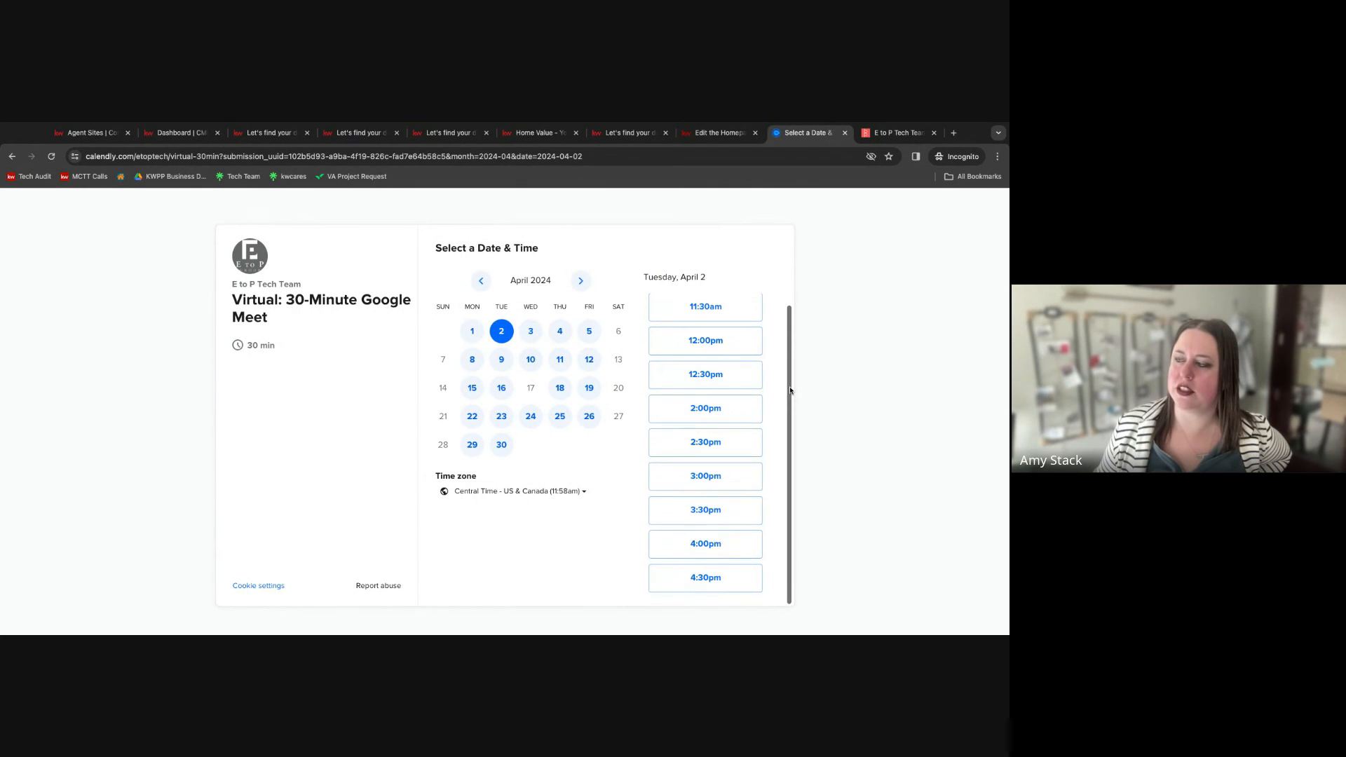
pyautogui.click(705, 408)
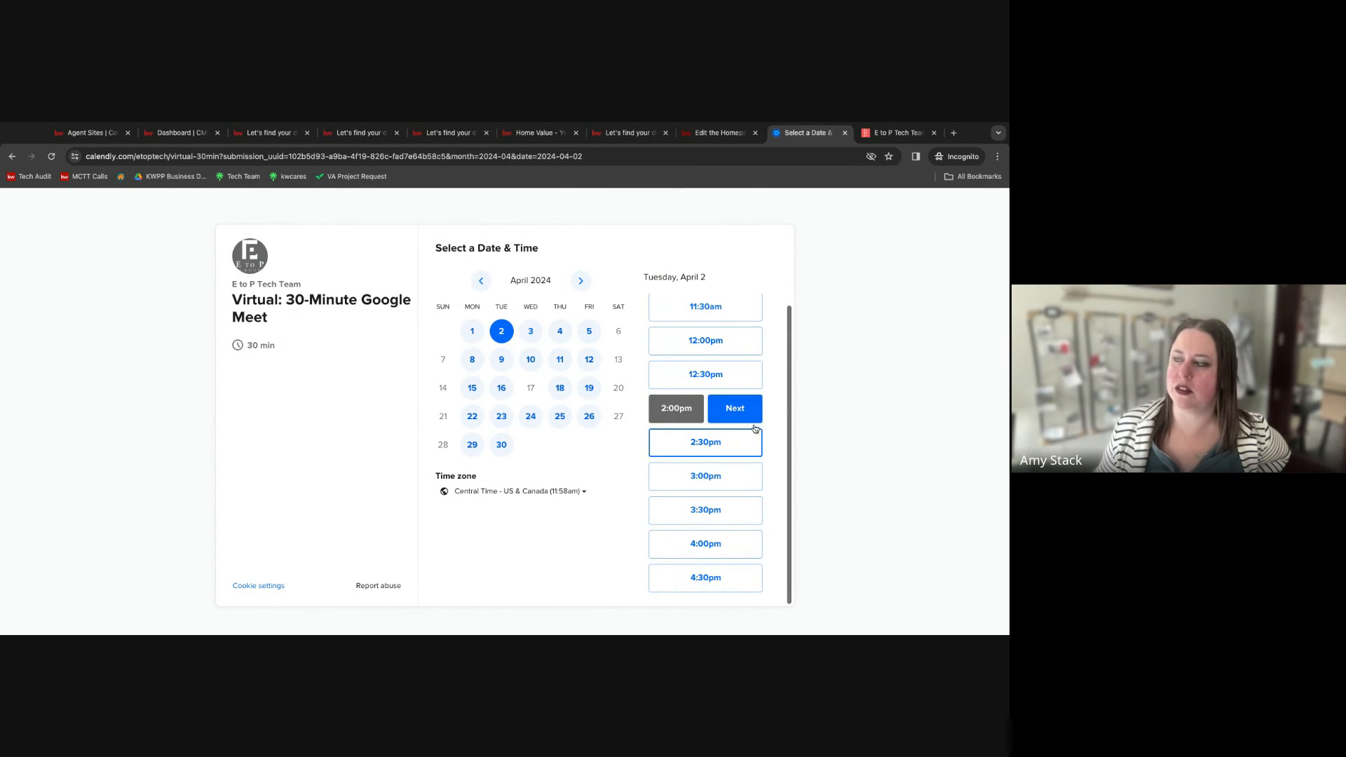
pyautogui.click(736, 407)
pyautogui.scroll(-1, 821, 535)
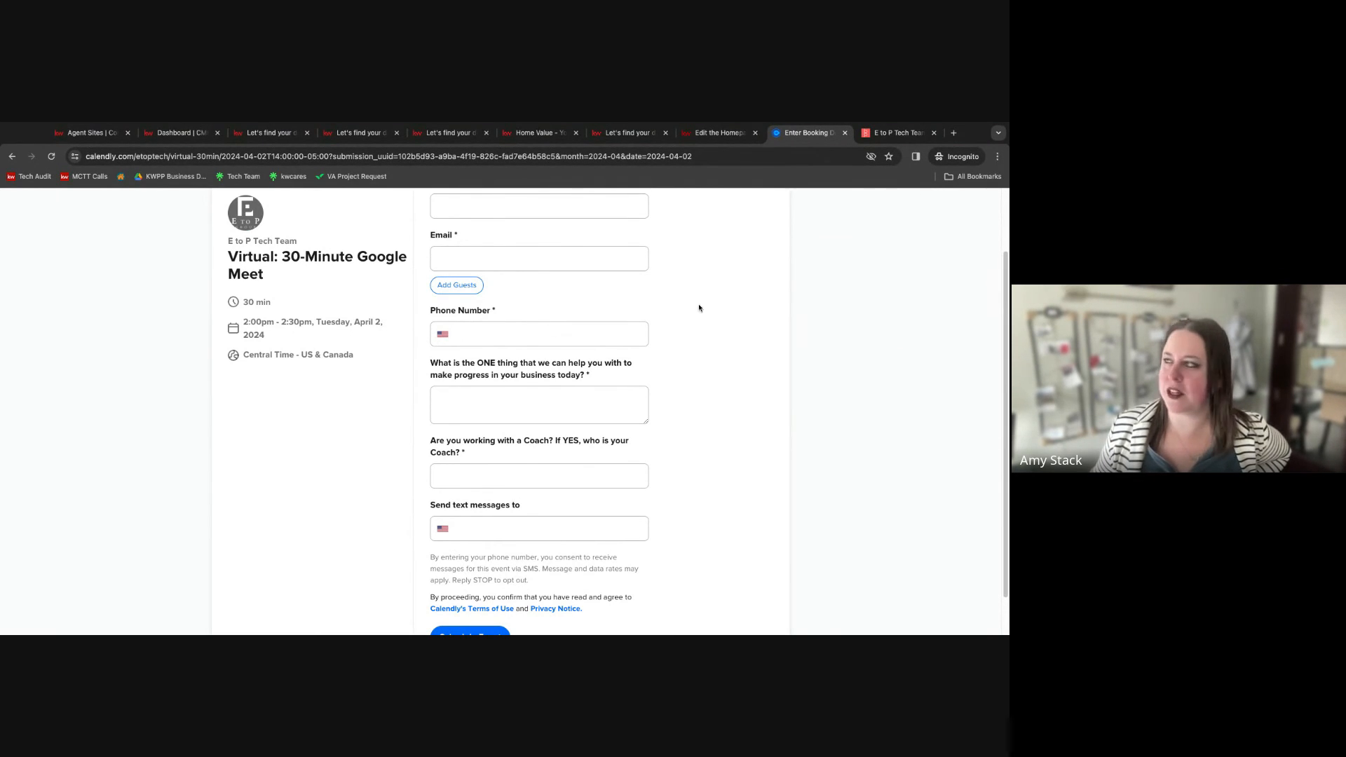
pyautogui.click(845, 133)
pyautogui.click(845, 133)
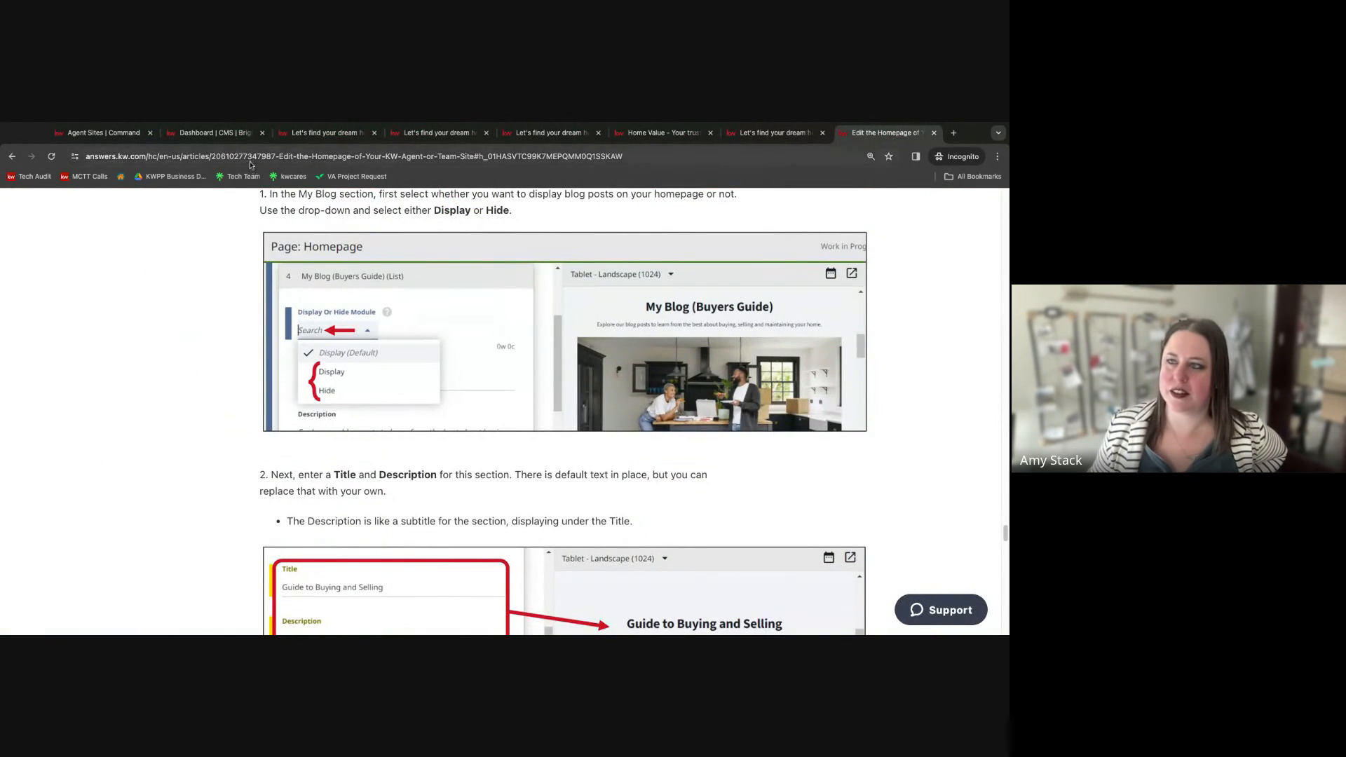
pyautogui.click(771, 133)
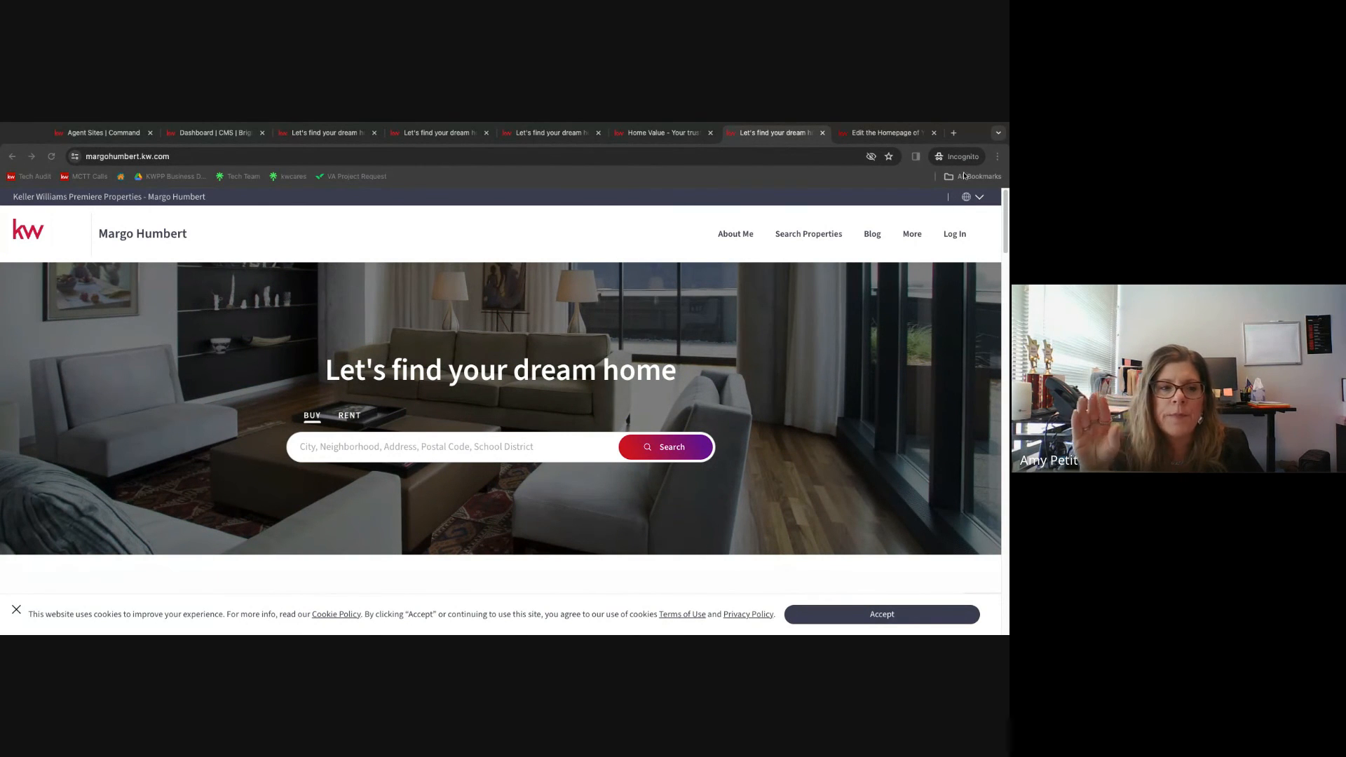
pyautogui.click(583, 227)
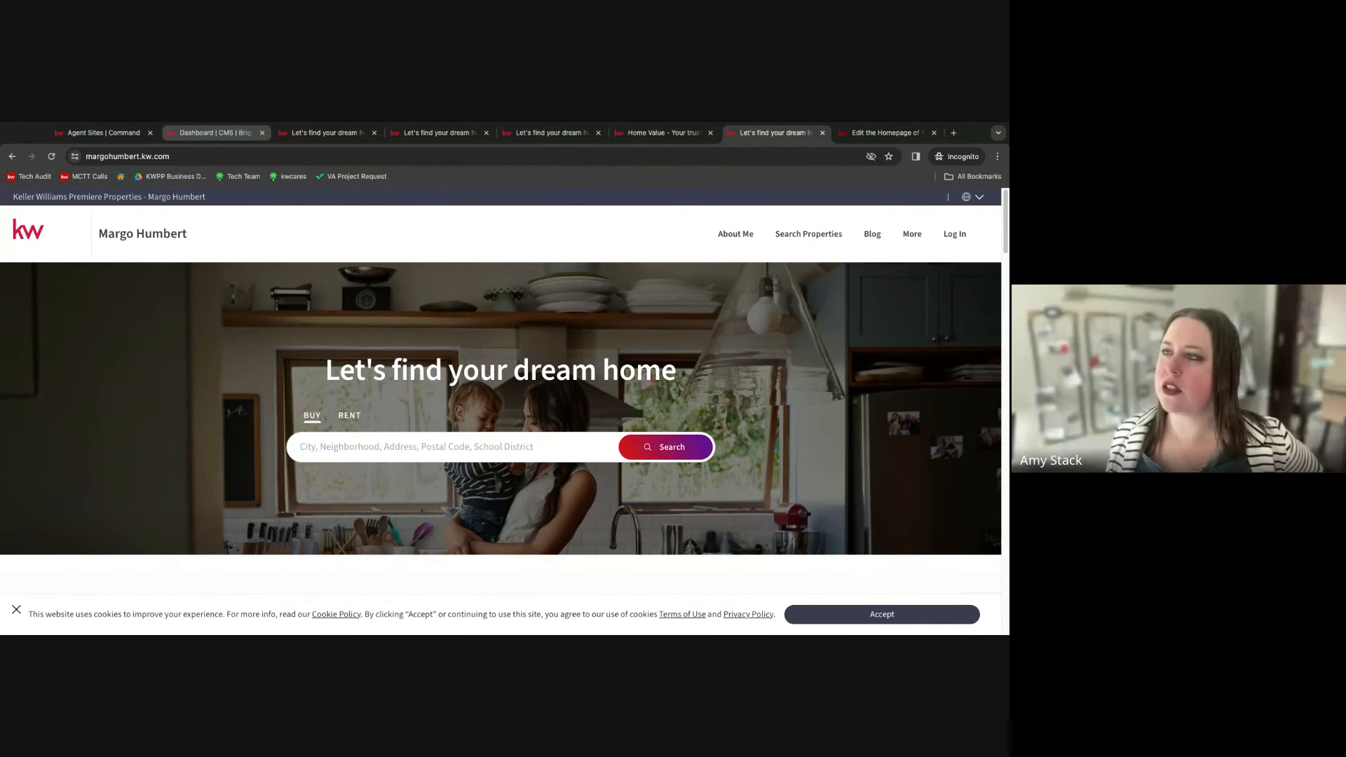
pyautogui.click(448, 134)
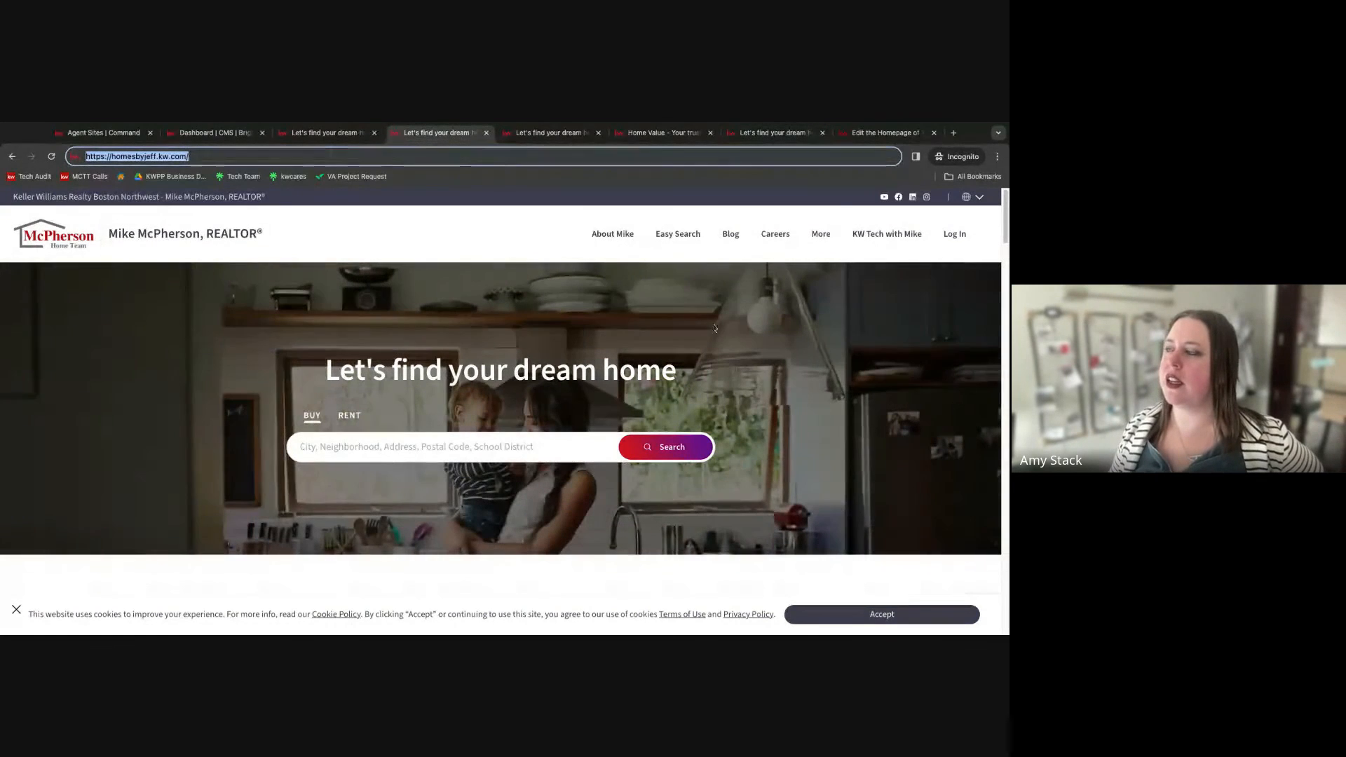
pyautogui.click(822, 232)
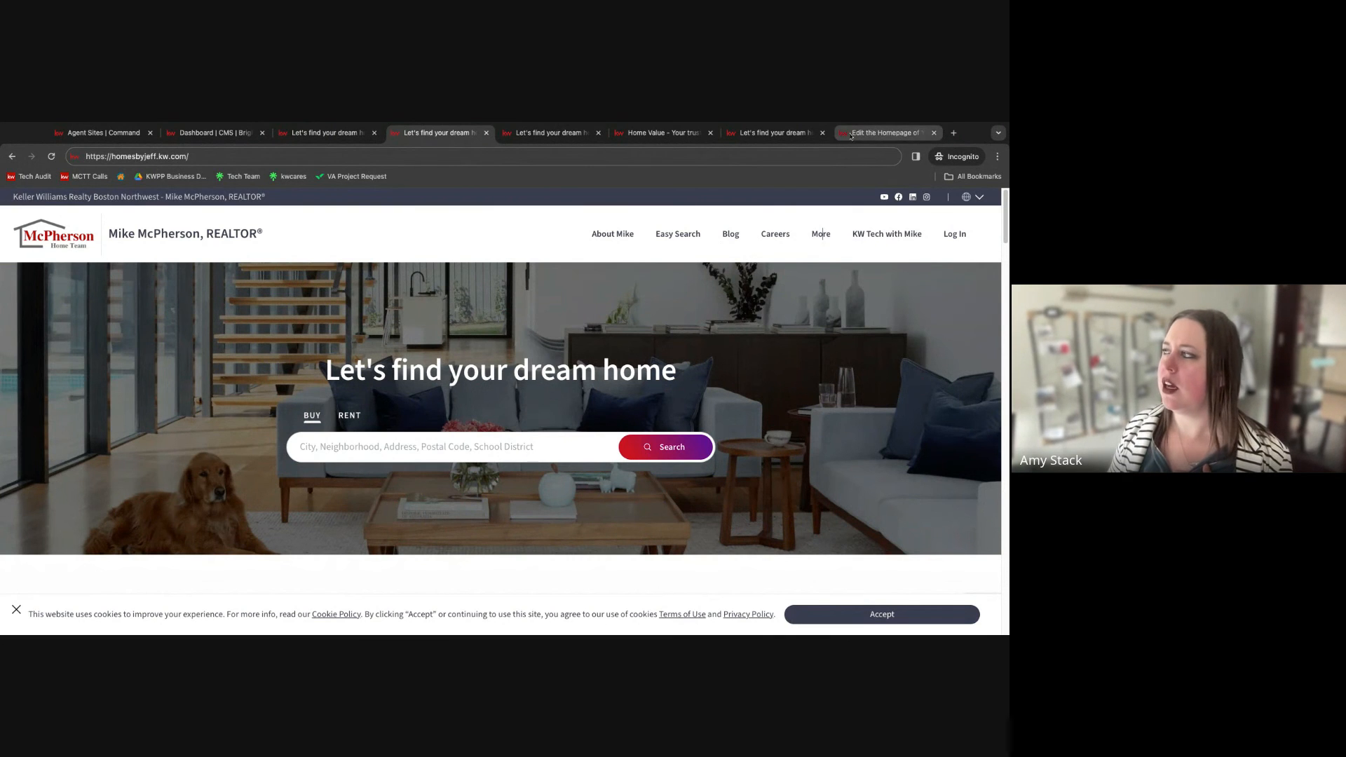
# Go to the CMS dashboard and examine the default pages, modules and custom pages listed.
pyautogui.click(215, 133)
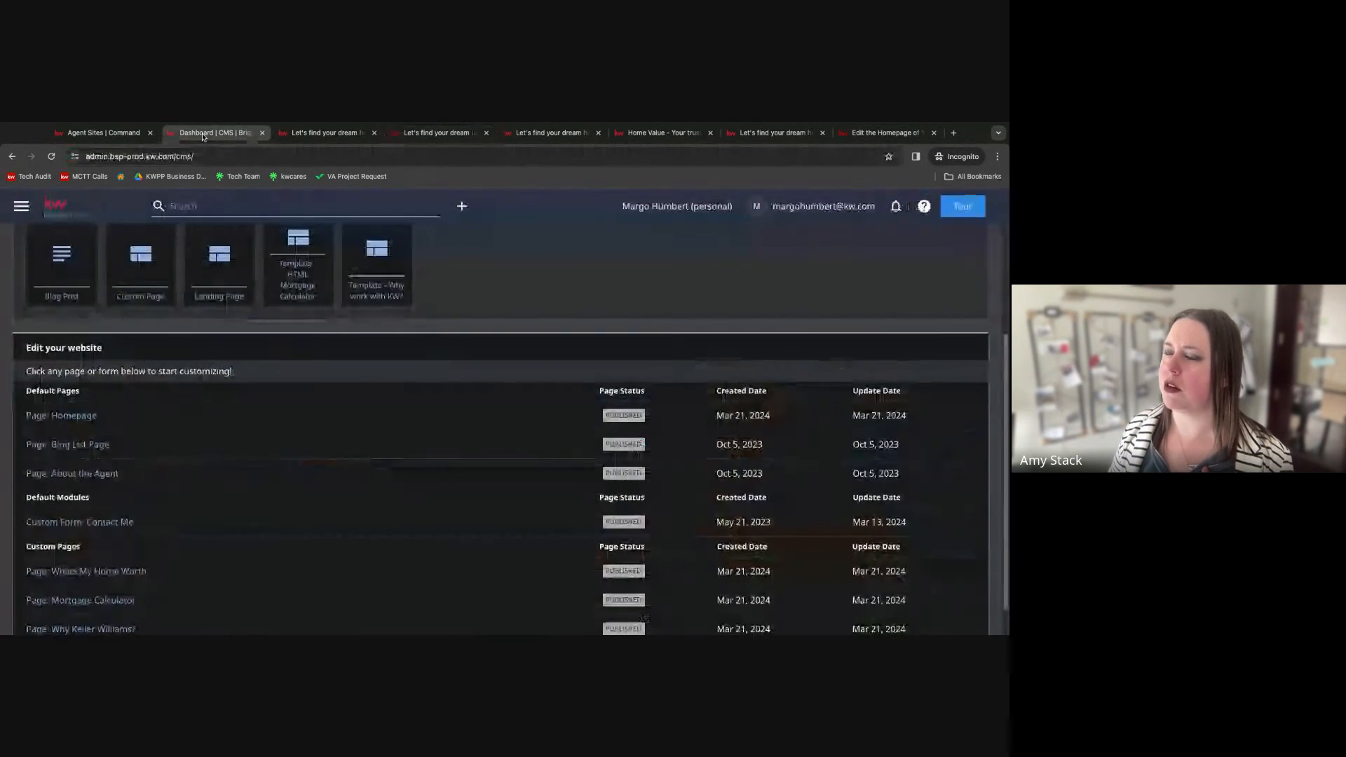
pyautogui.scroll(1, 189, 470)
pyautogui.scroll(-1, 189, 470)
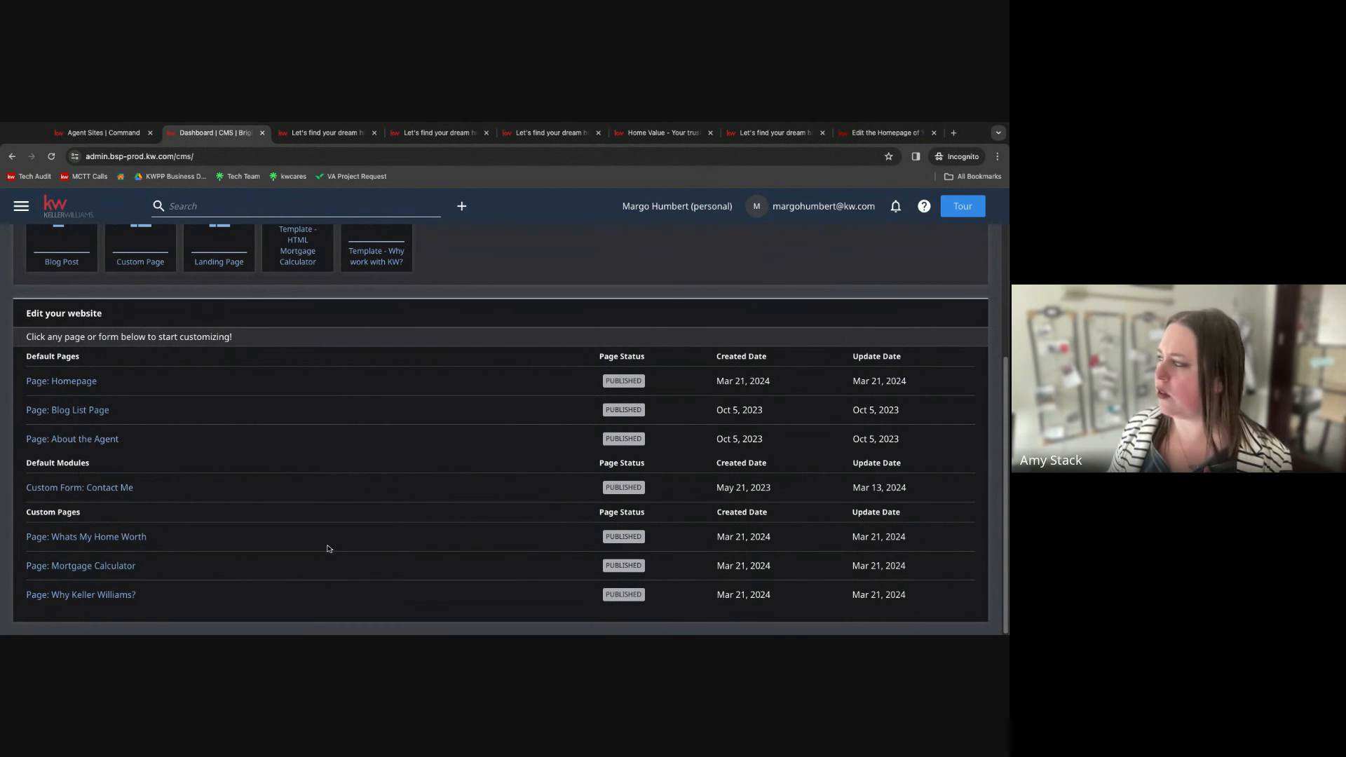
pyautogui.tripleClick(175, 594)
pyautogui.tripleClick(194, 577)
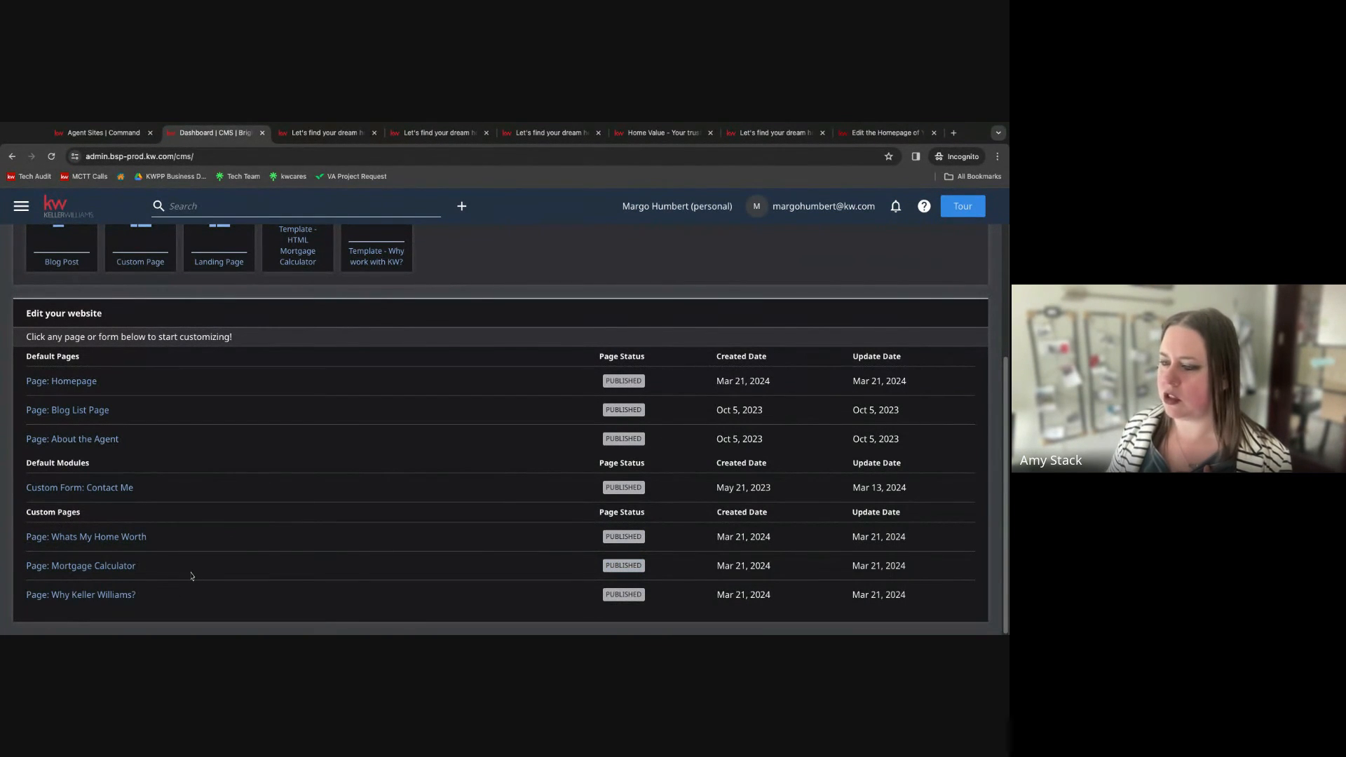
pyautogui.tripleClick(202, 555)
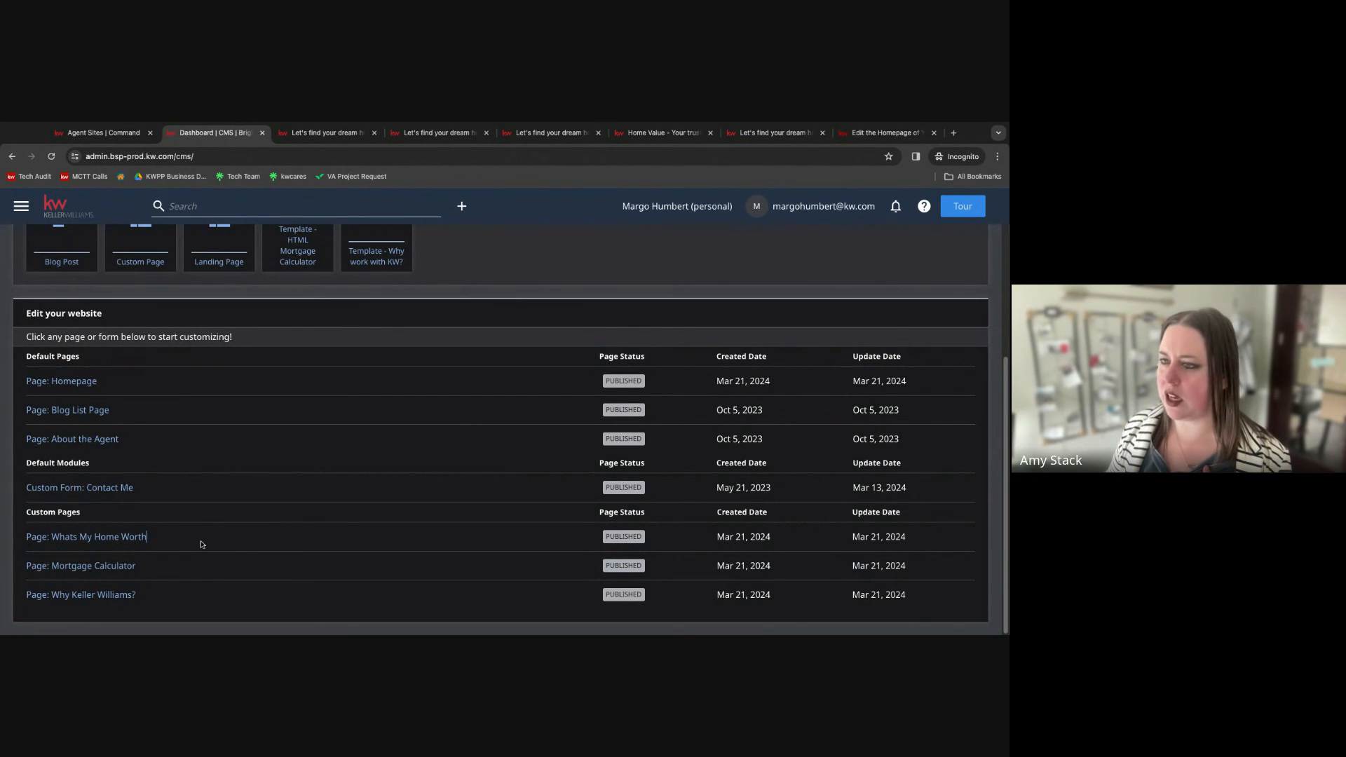
pyautogui.click(285, 513)
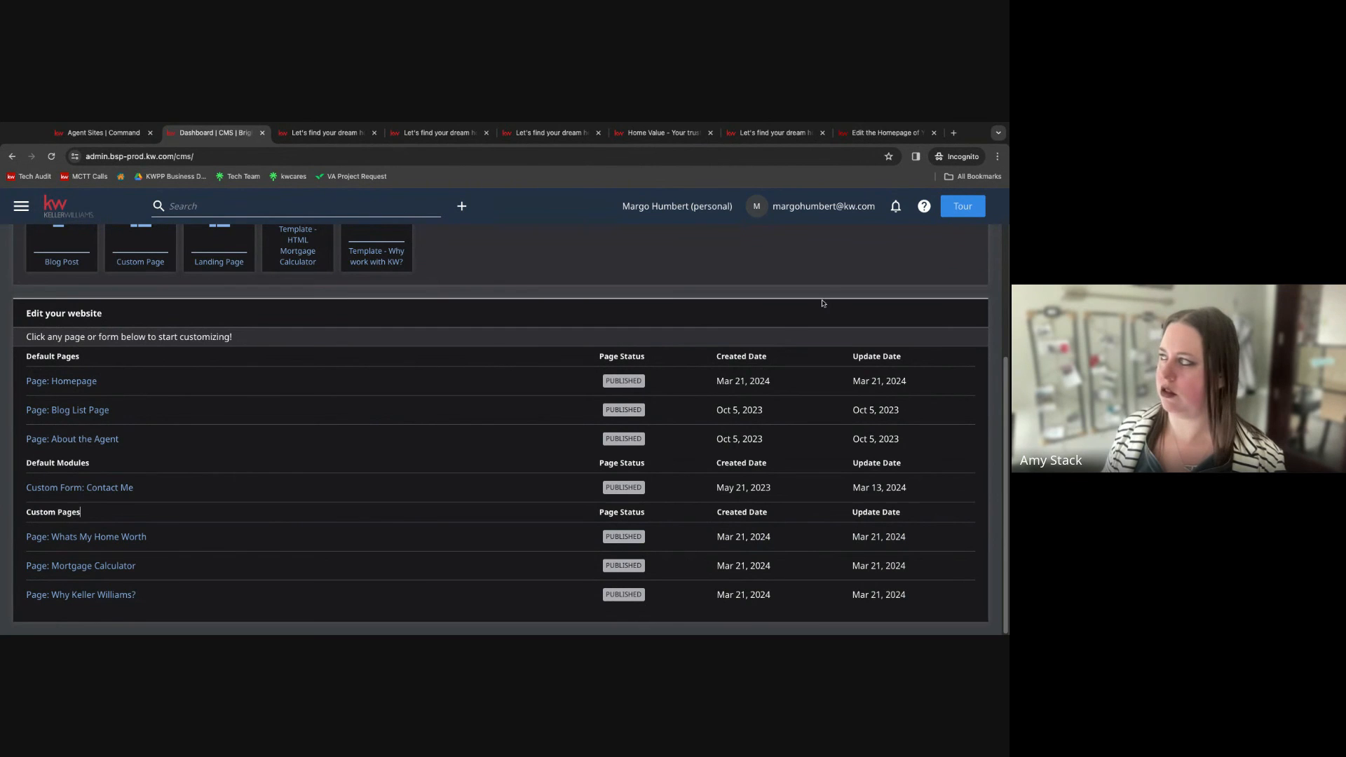
pyautogui.click(877, 134)
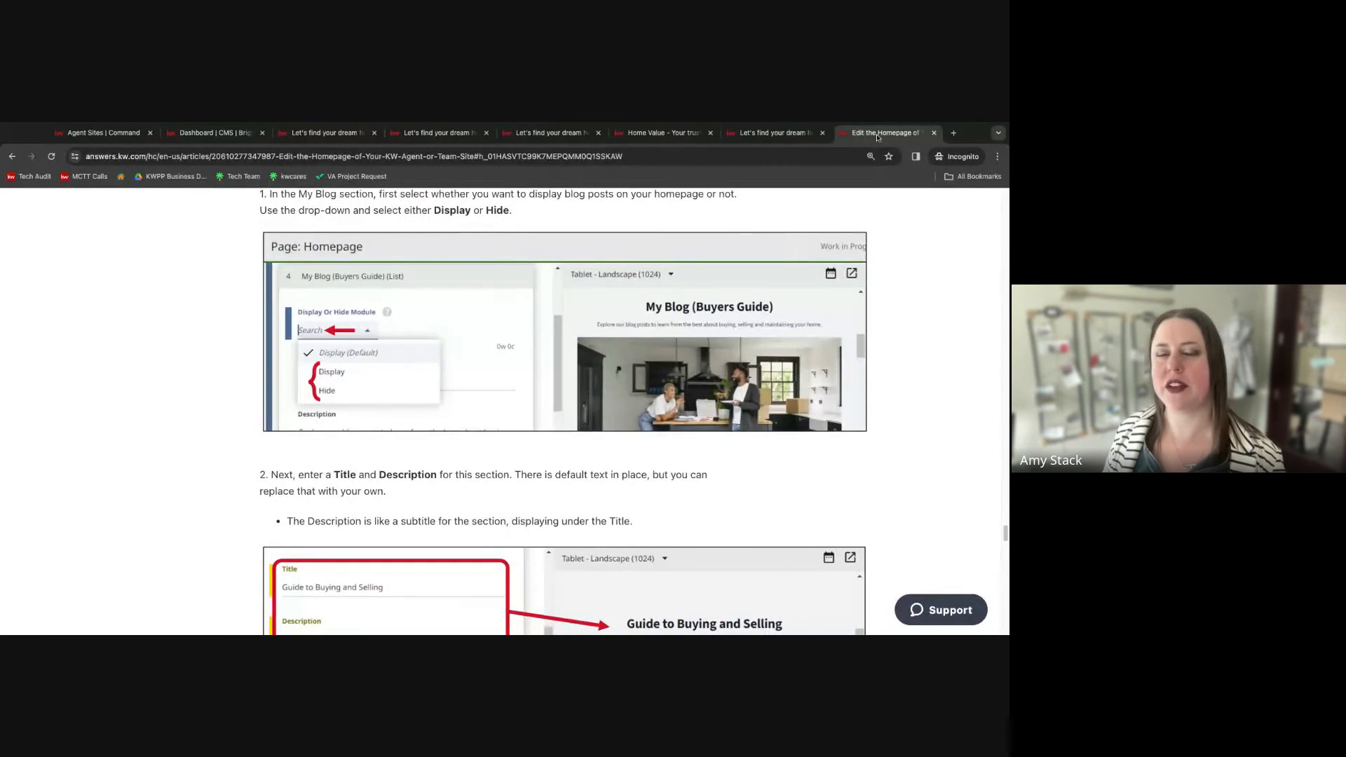
pyautogui.click(785, 138)
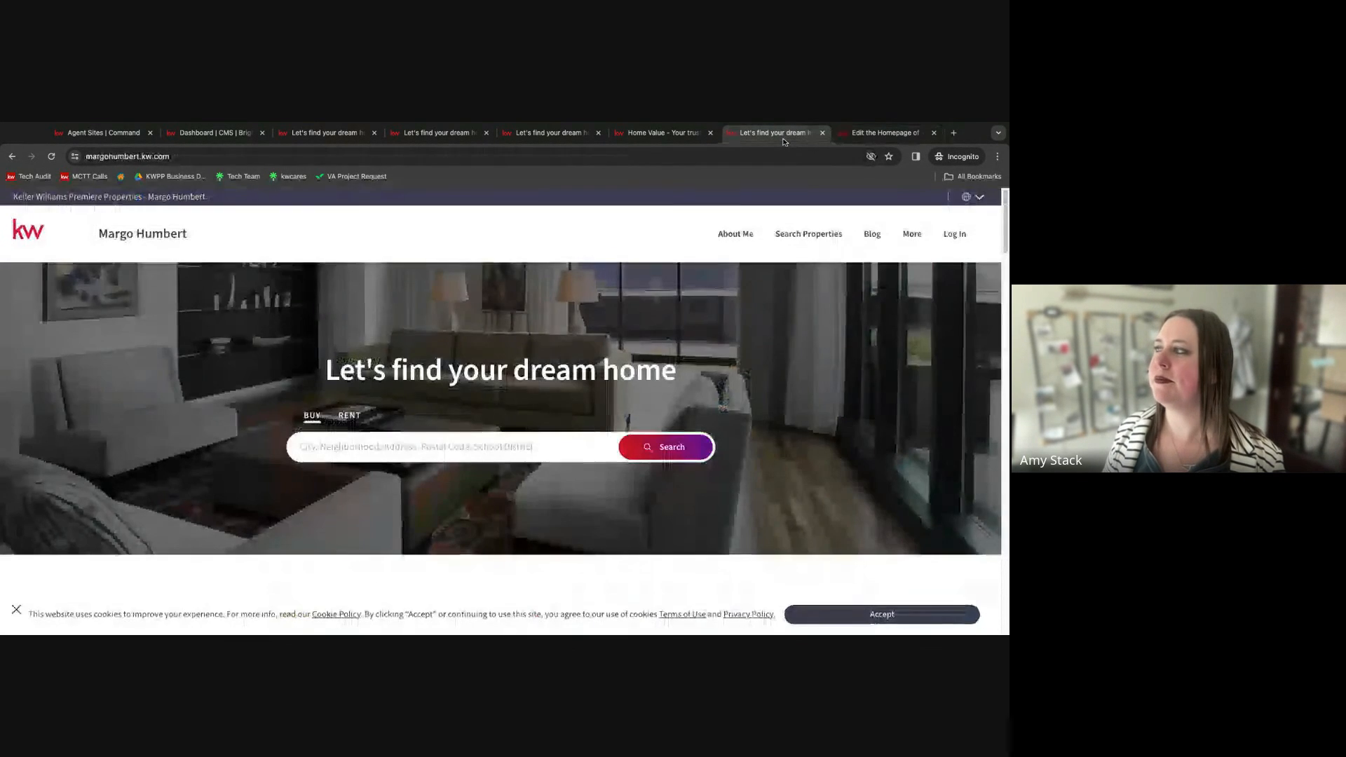
pyautogui.click(912, 236)
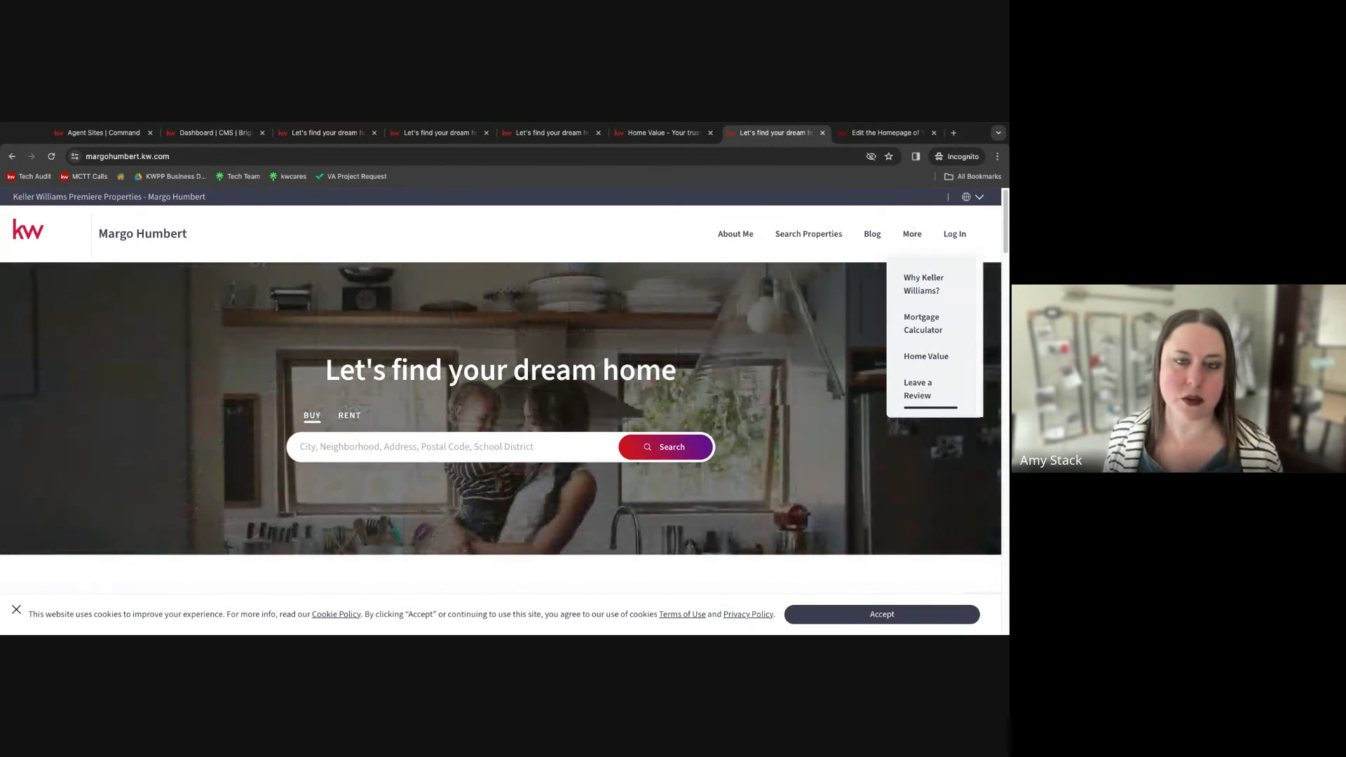
pyautogui.click(918, 389)
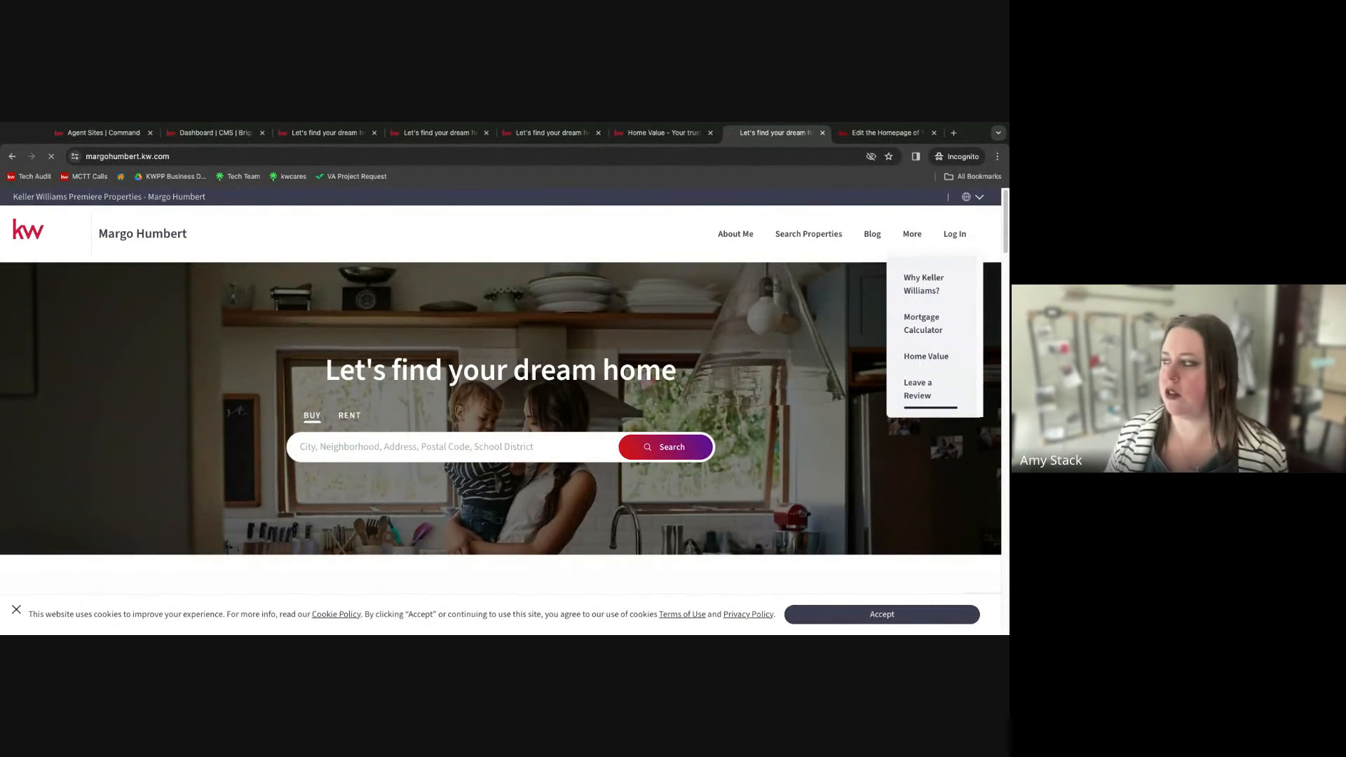
pyautogui.scroll(-3, 763, 462)
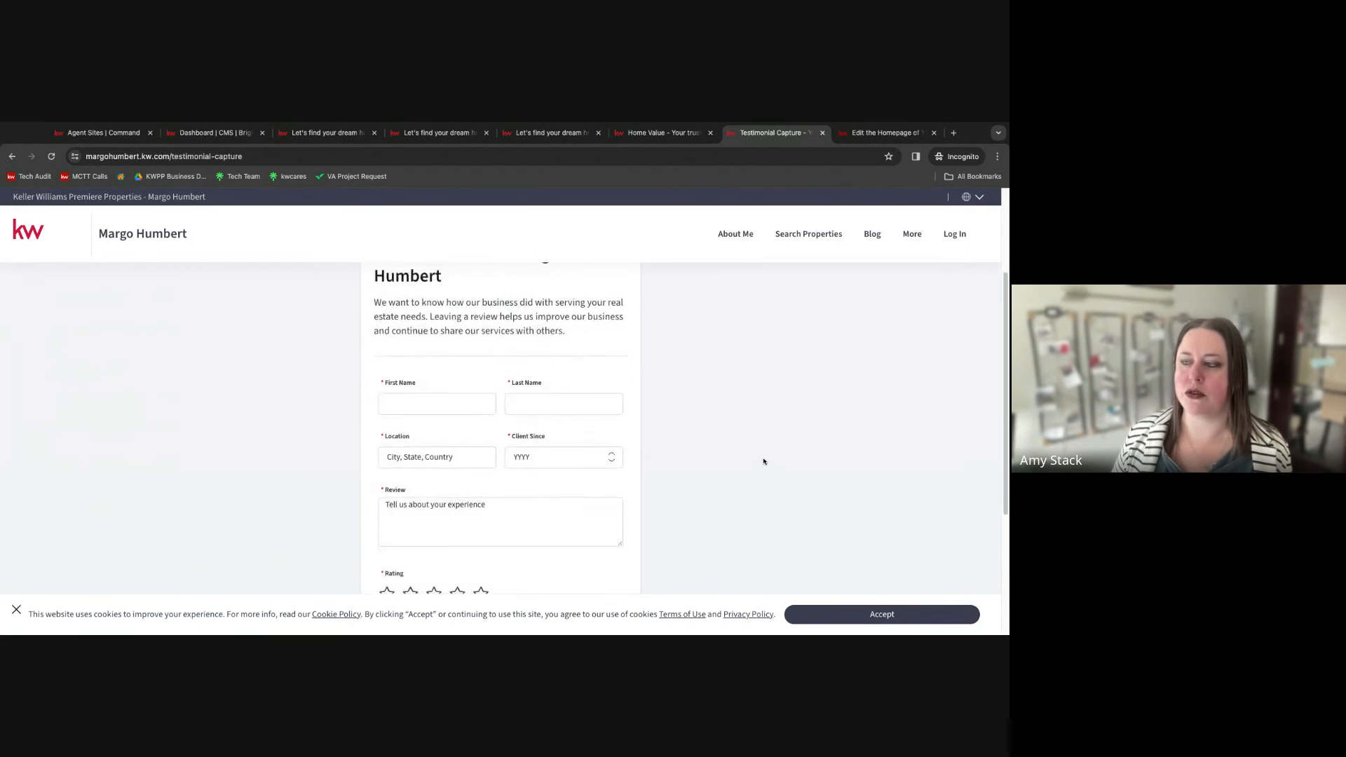
pyautogui.scroll(-2, 763, 461)
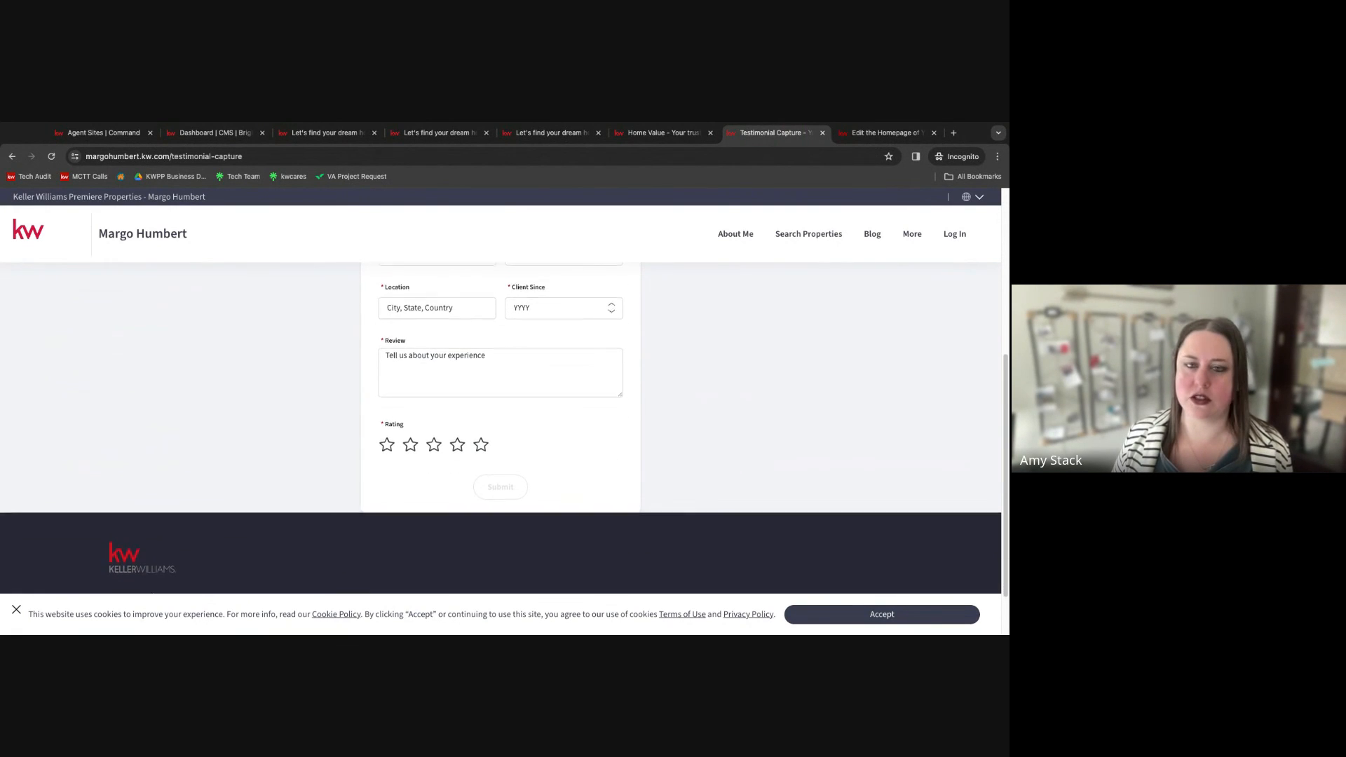
pyautogui.scroll(-1, 501, 428)
pyautogui.scroll(5, 501, 428)
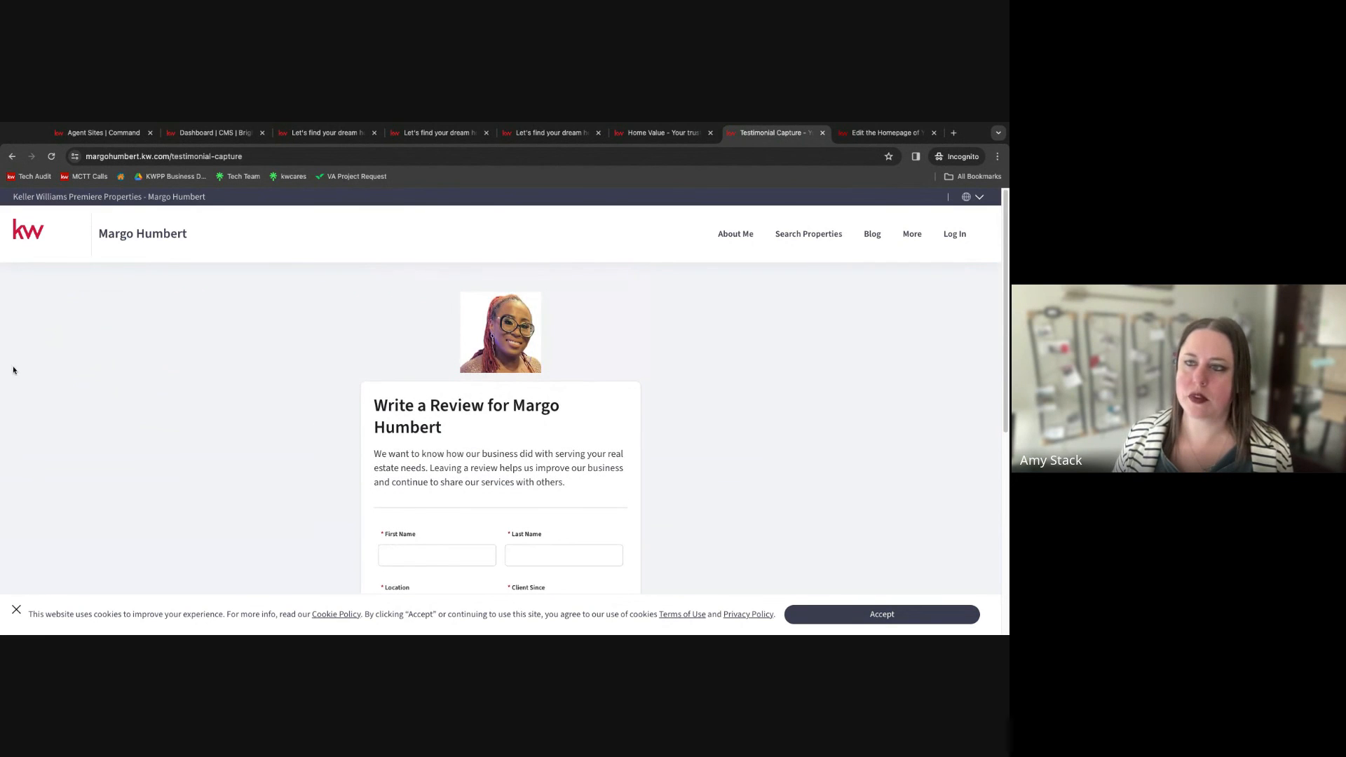
pyautogui.click(1, 340)
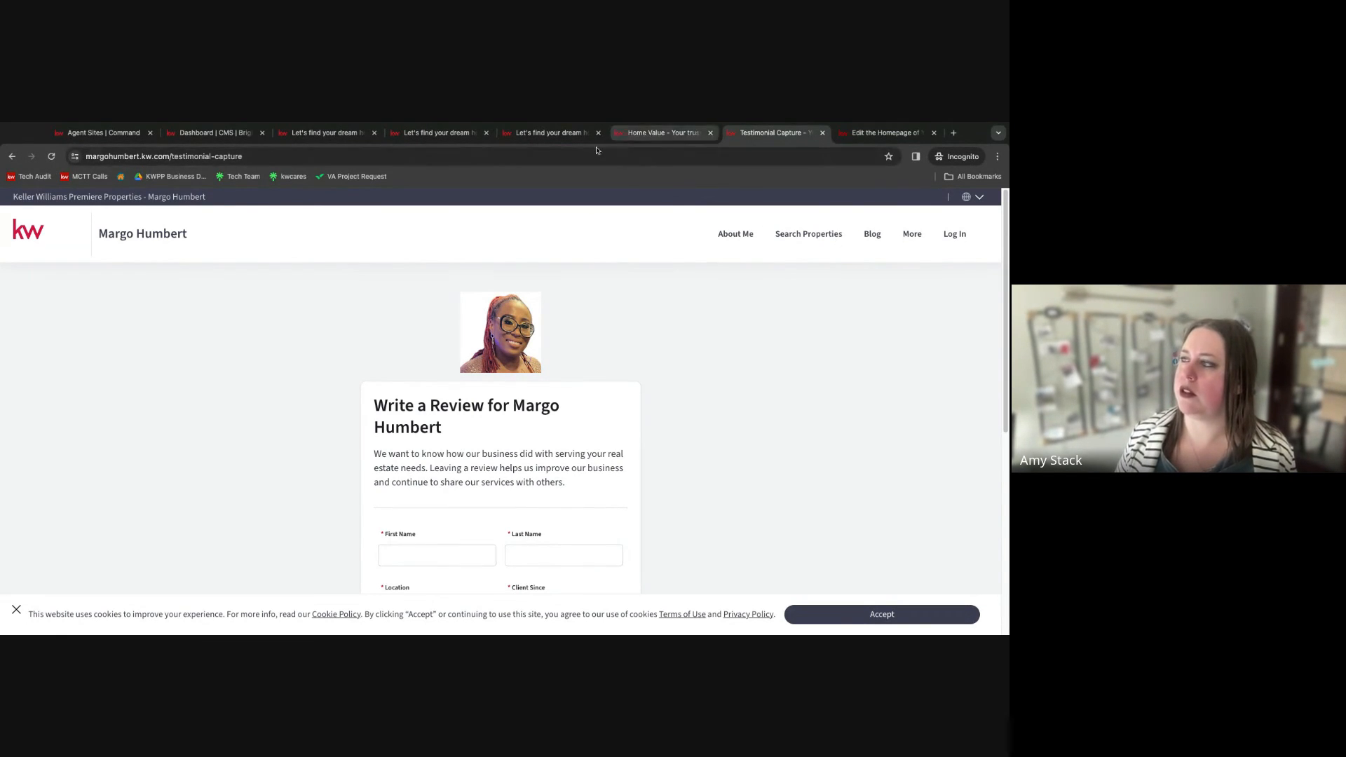
pyautogui.click(541, 133)
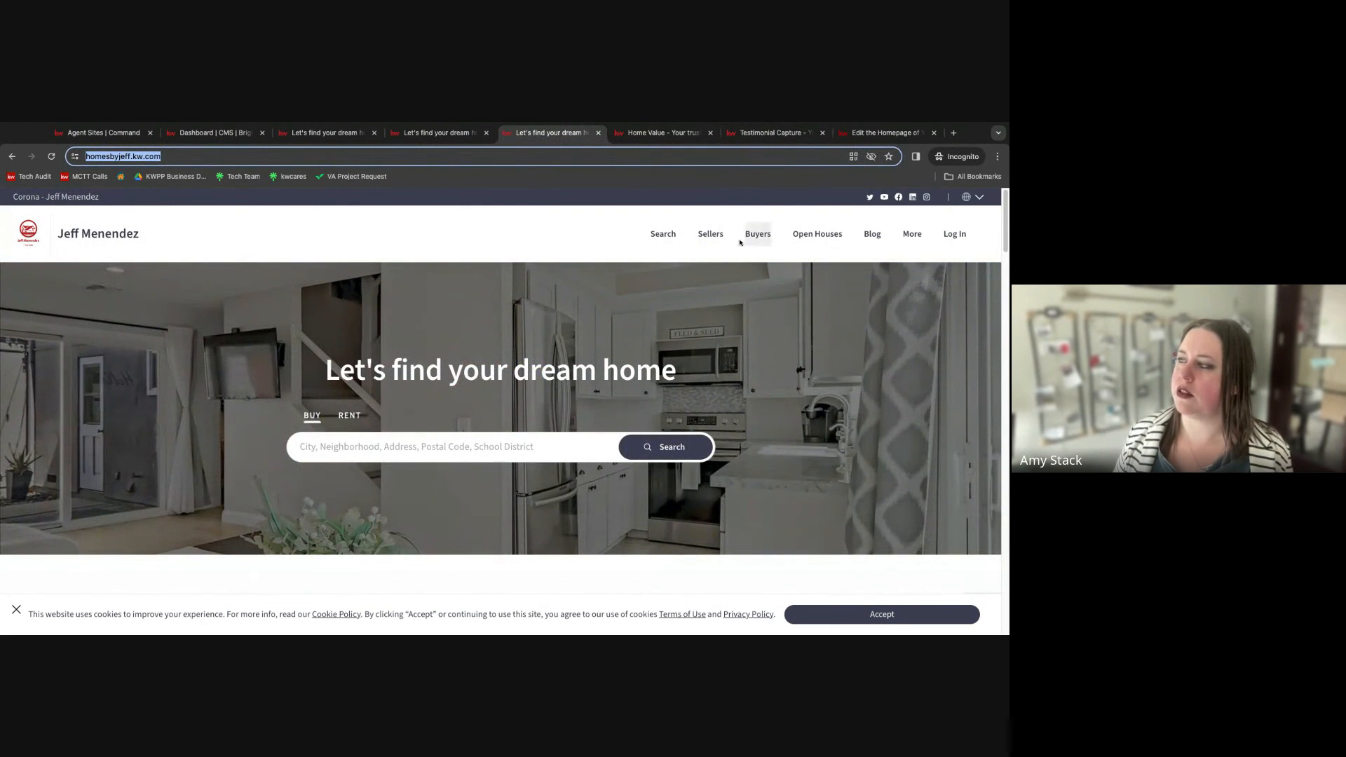
pyautogui.click(710, 237)
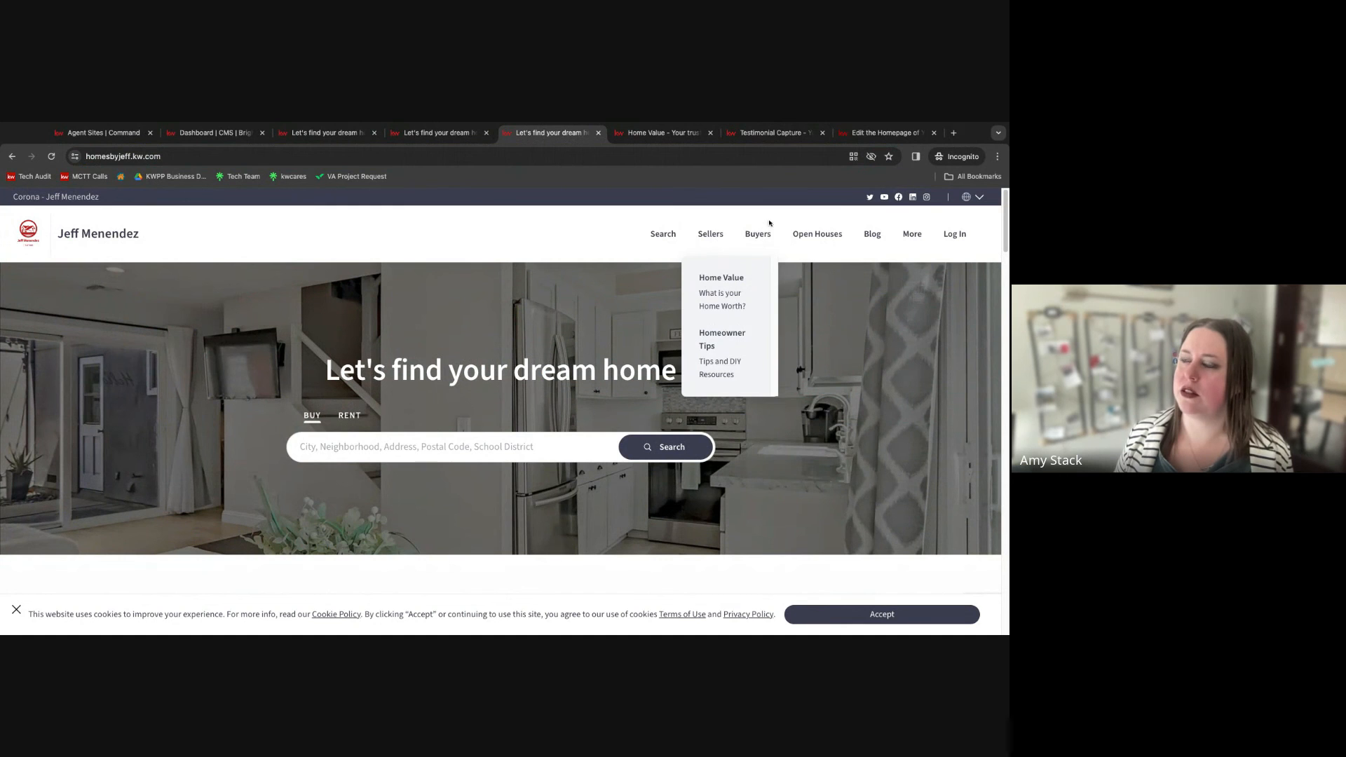
pyautogui.click(818, 235)
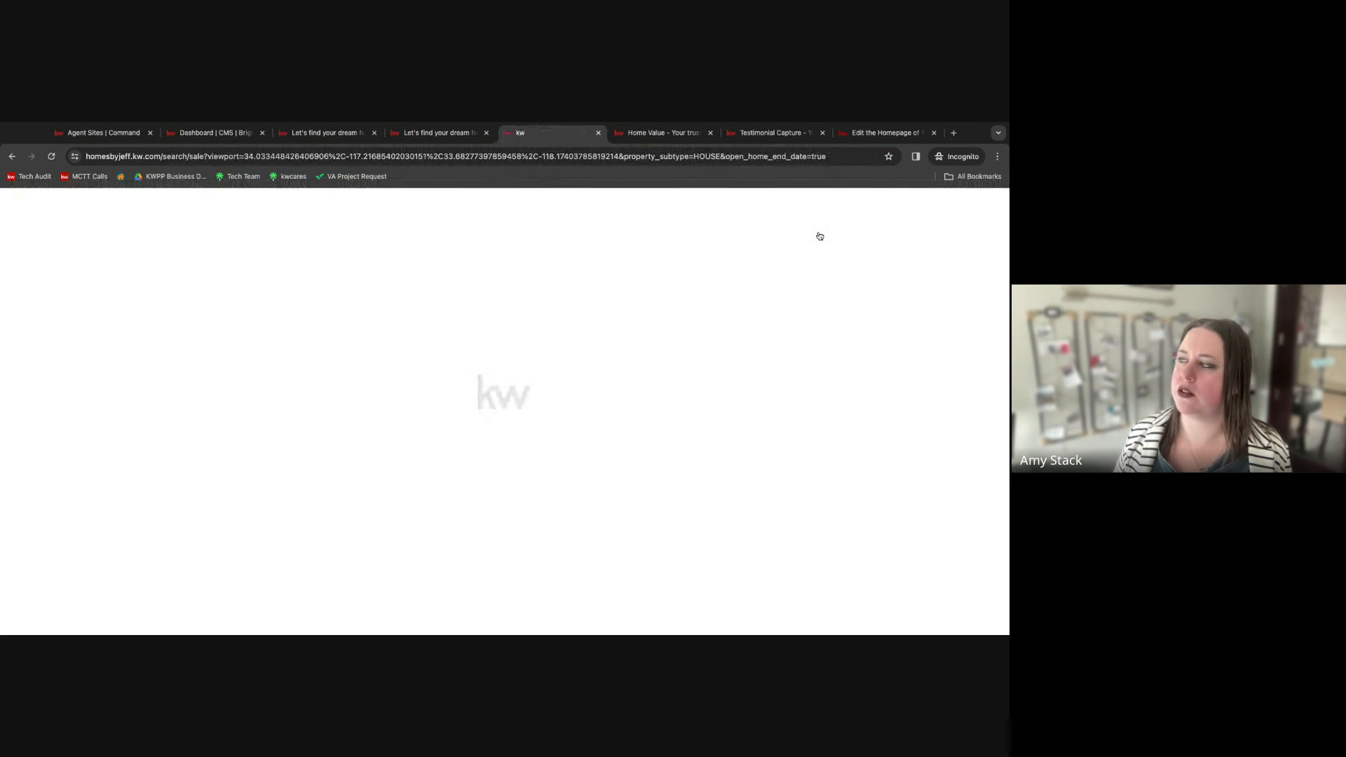
pyautogui.click(12, 156)
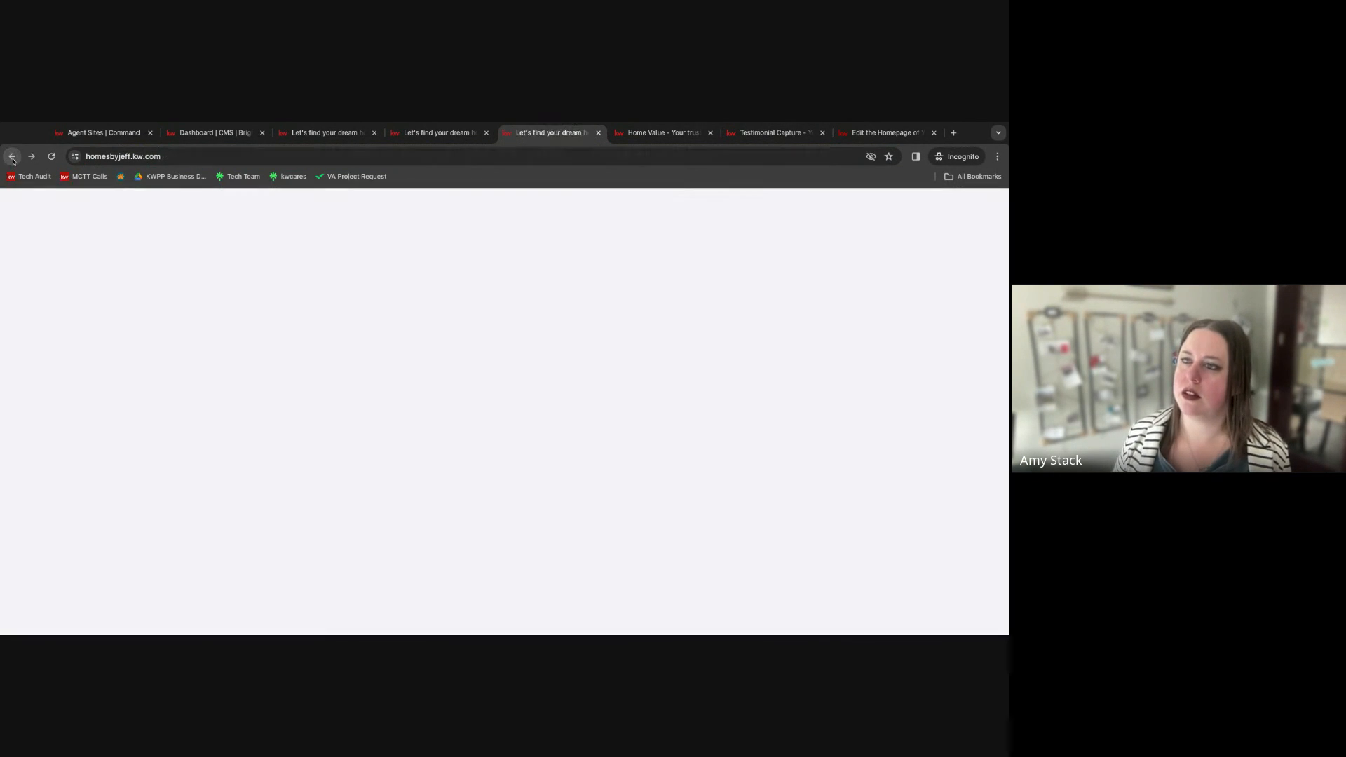
pyautogui.click(438, 132)
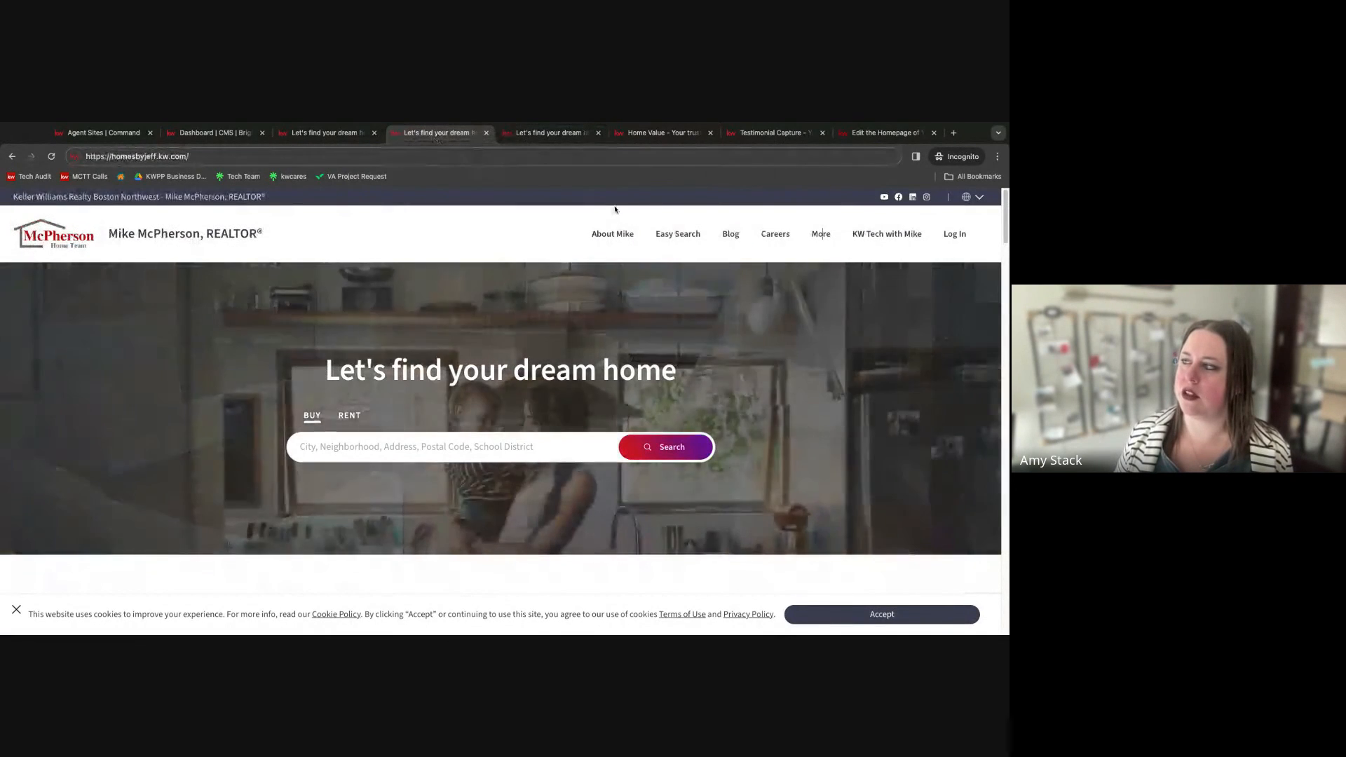
pyautogui.moveTo(680, 237)
pyautogui.scroll(-2, 673, 380)
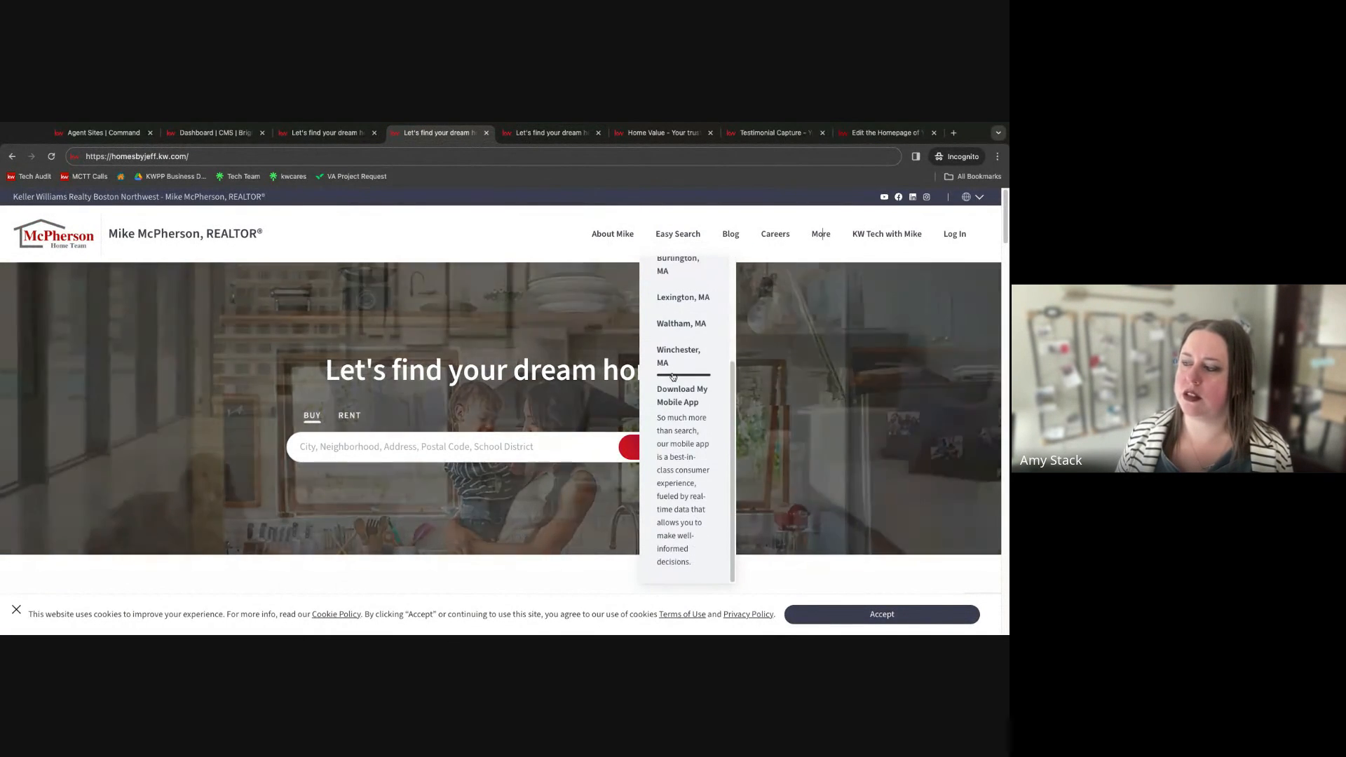
pyautogui.scroll(2, 673, 378)
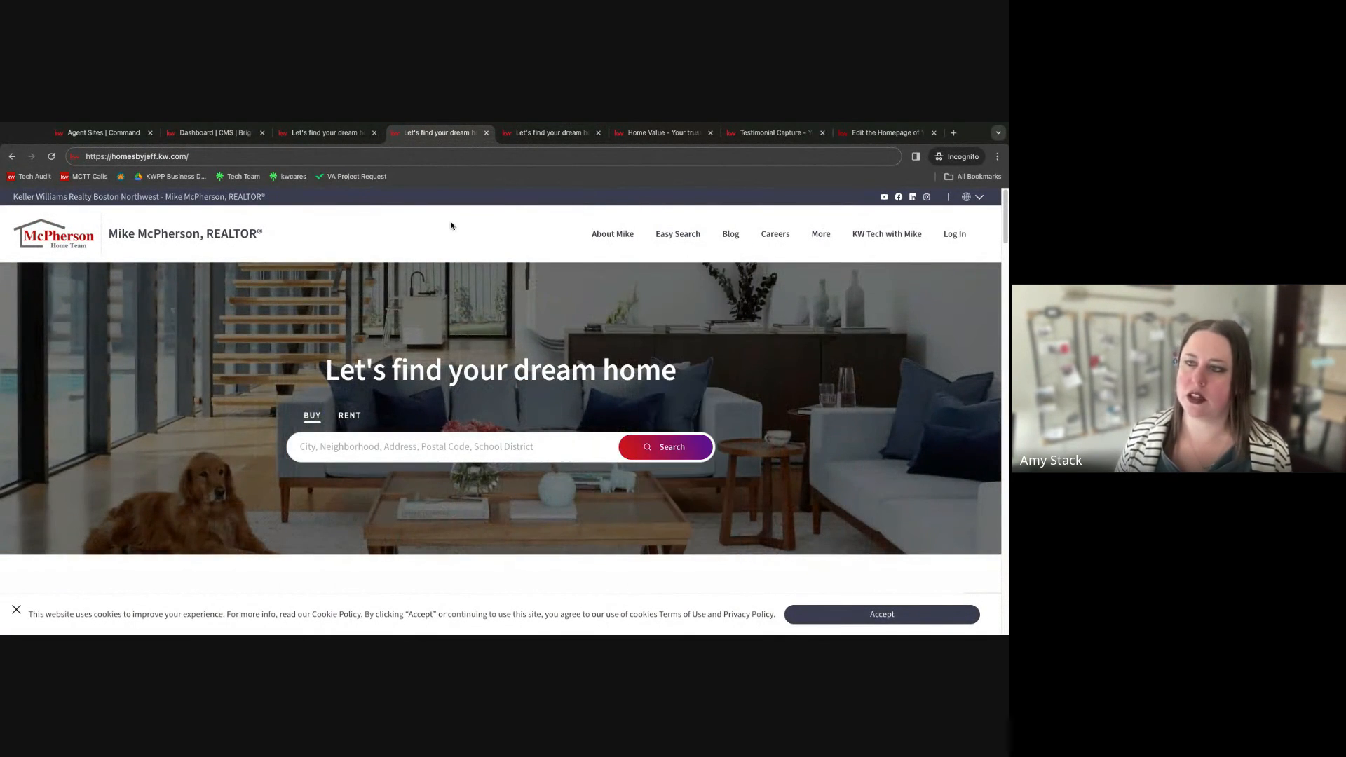